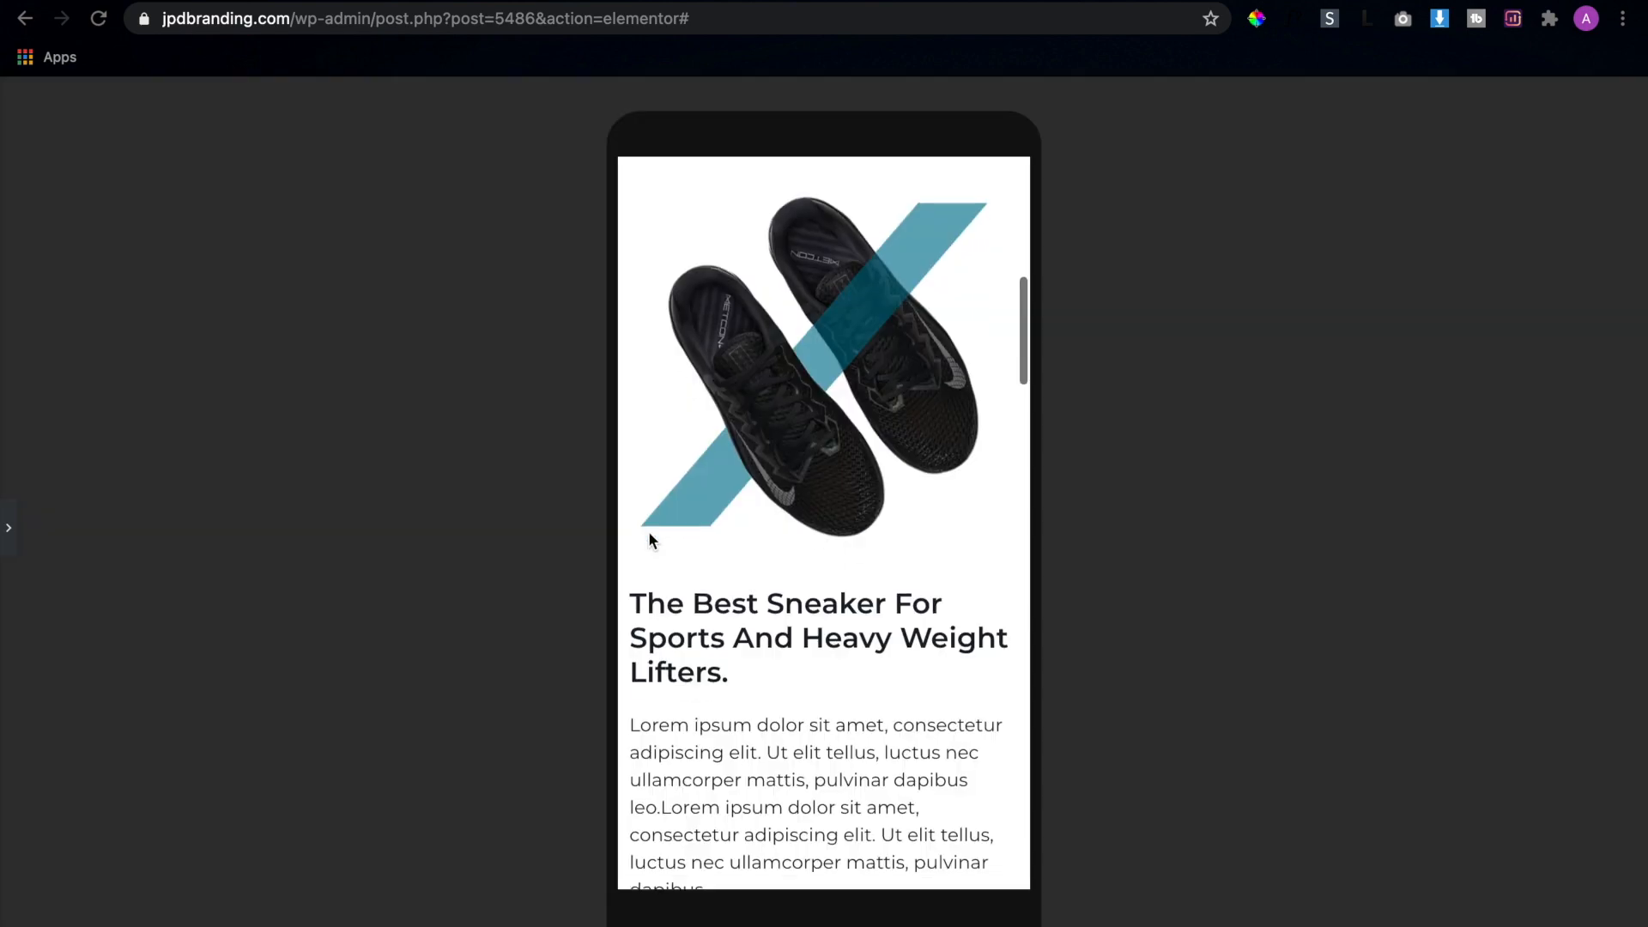
Examine the page's mobile preview from the hero to the numbered features section, including opening and closing the navigation menu
{"action": "scroll", "coordinate": [649, 532], "scroll_direction": "up", "scroll_amount": 10}
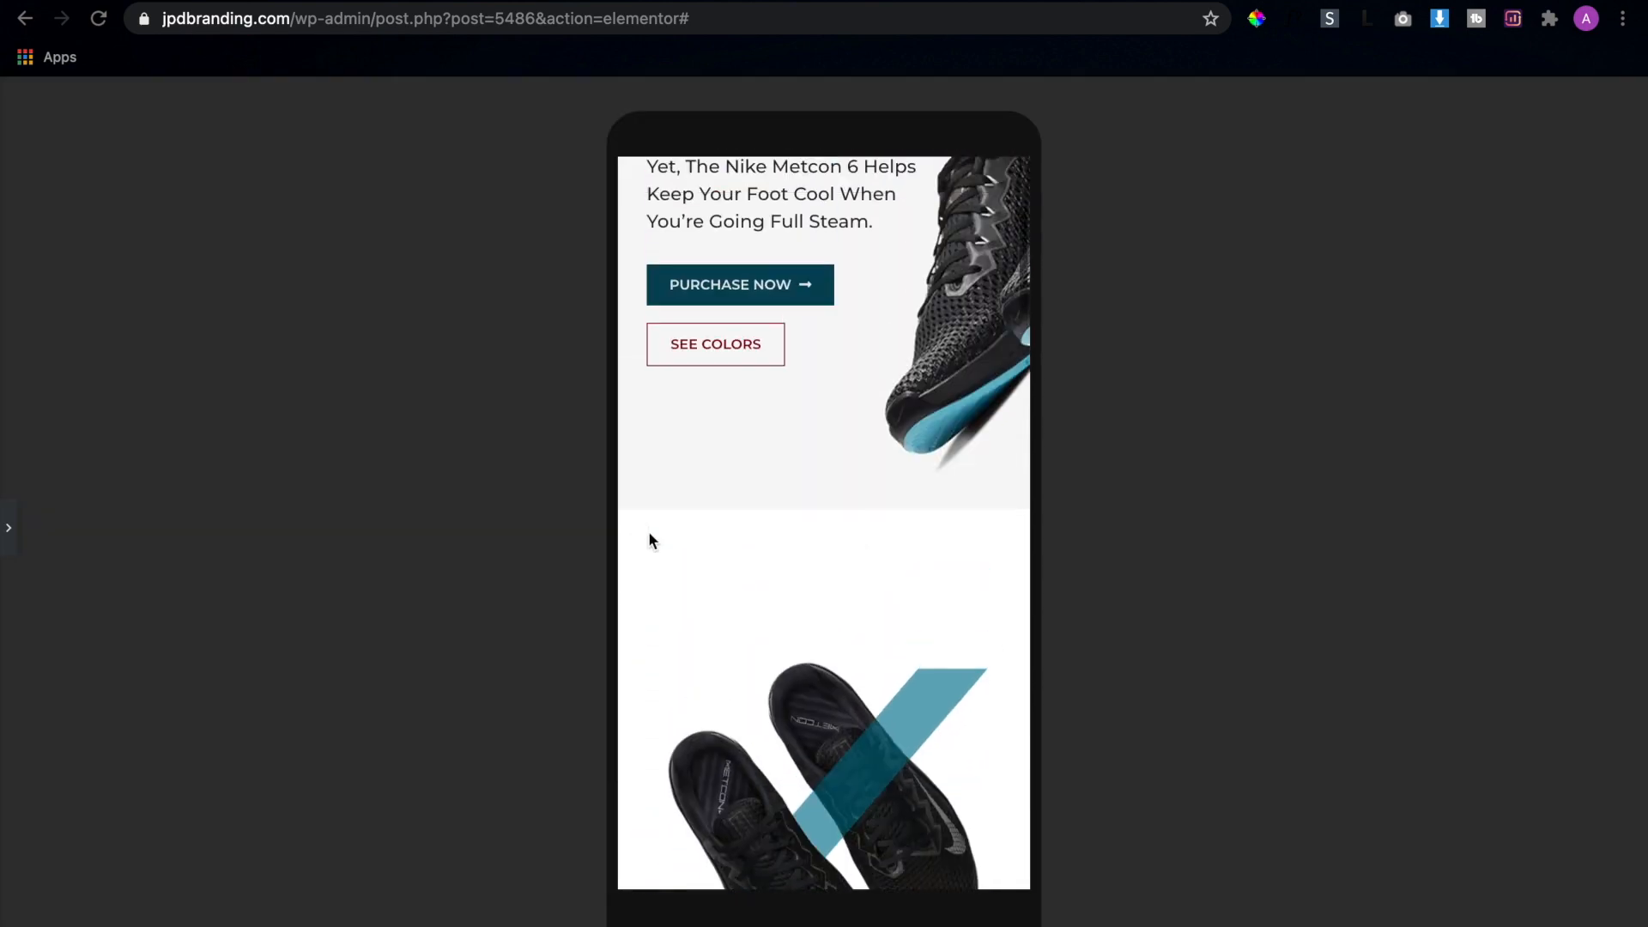
{"action": "left_click", "coordinate": [974, 214]}
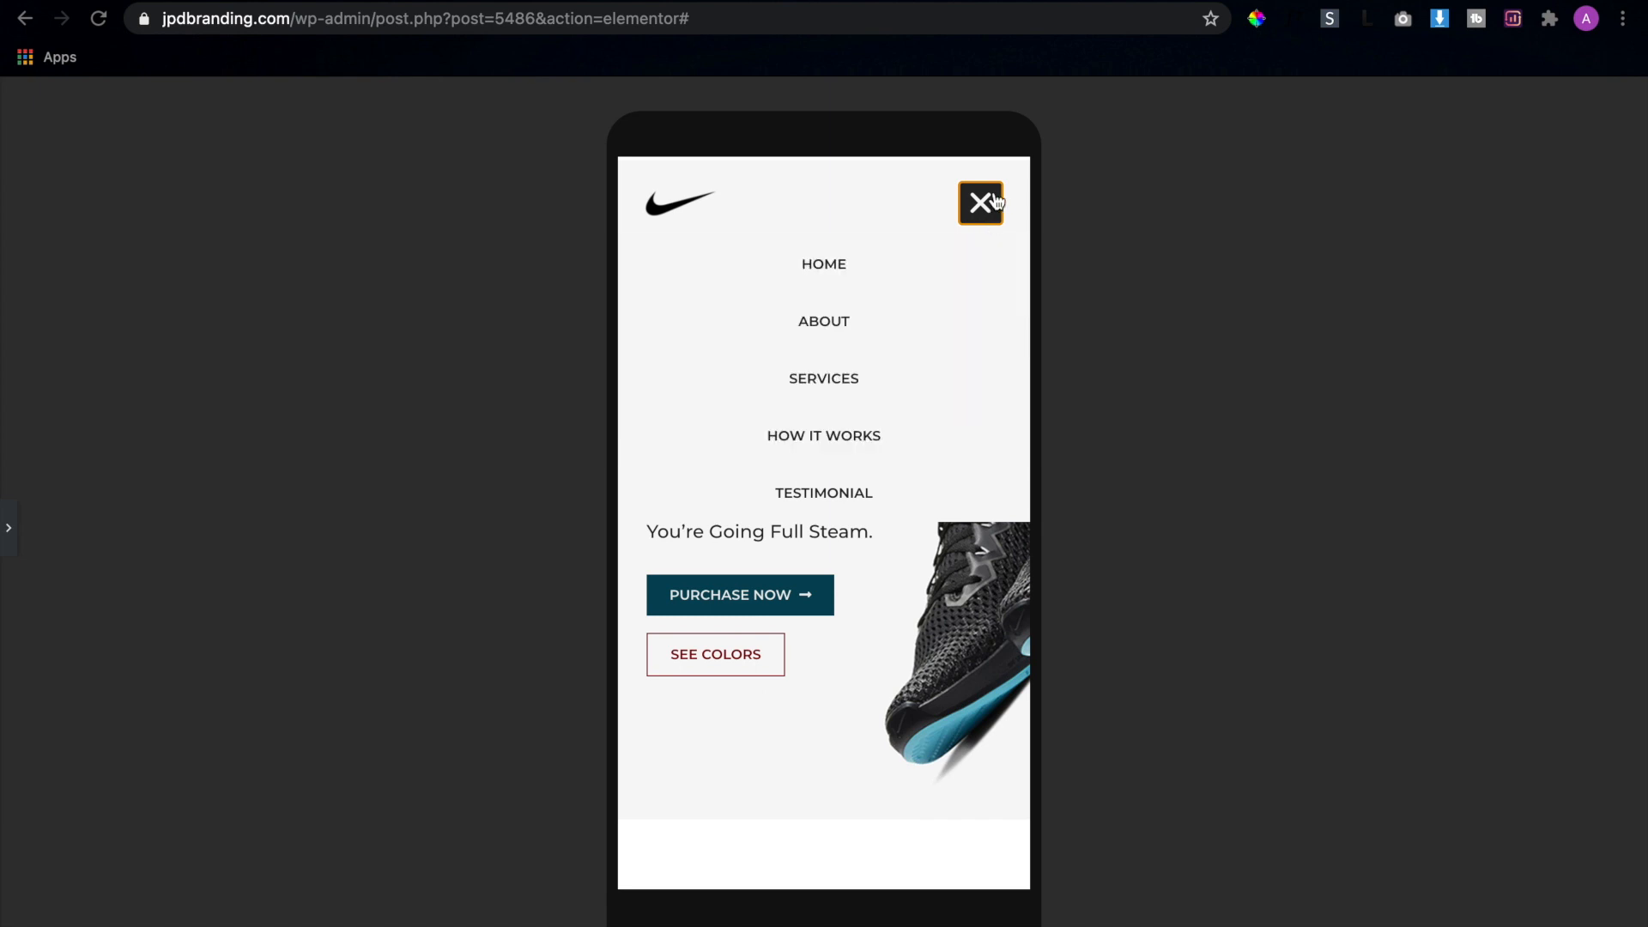
{"action": "left_click", "coordinate": [985, 203]}
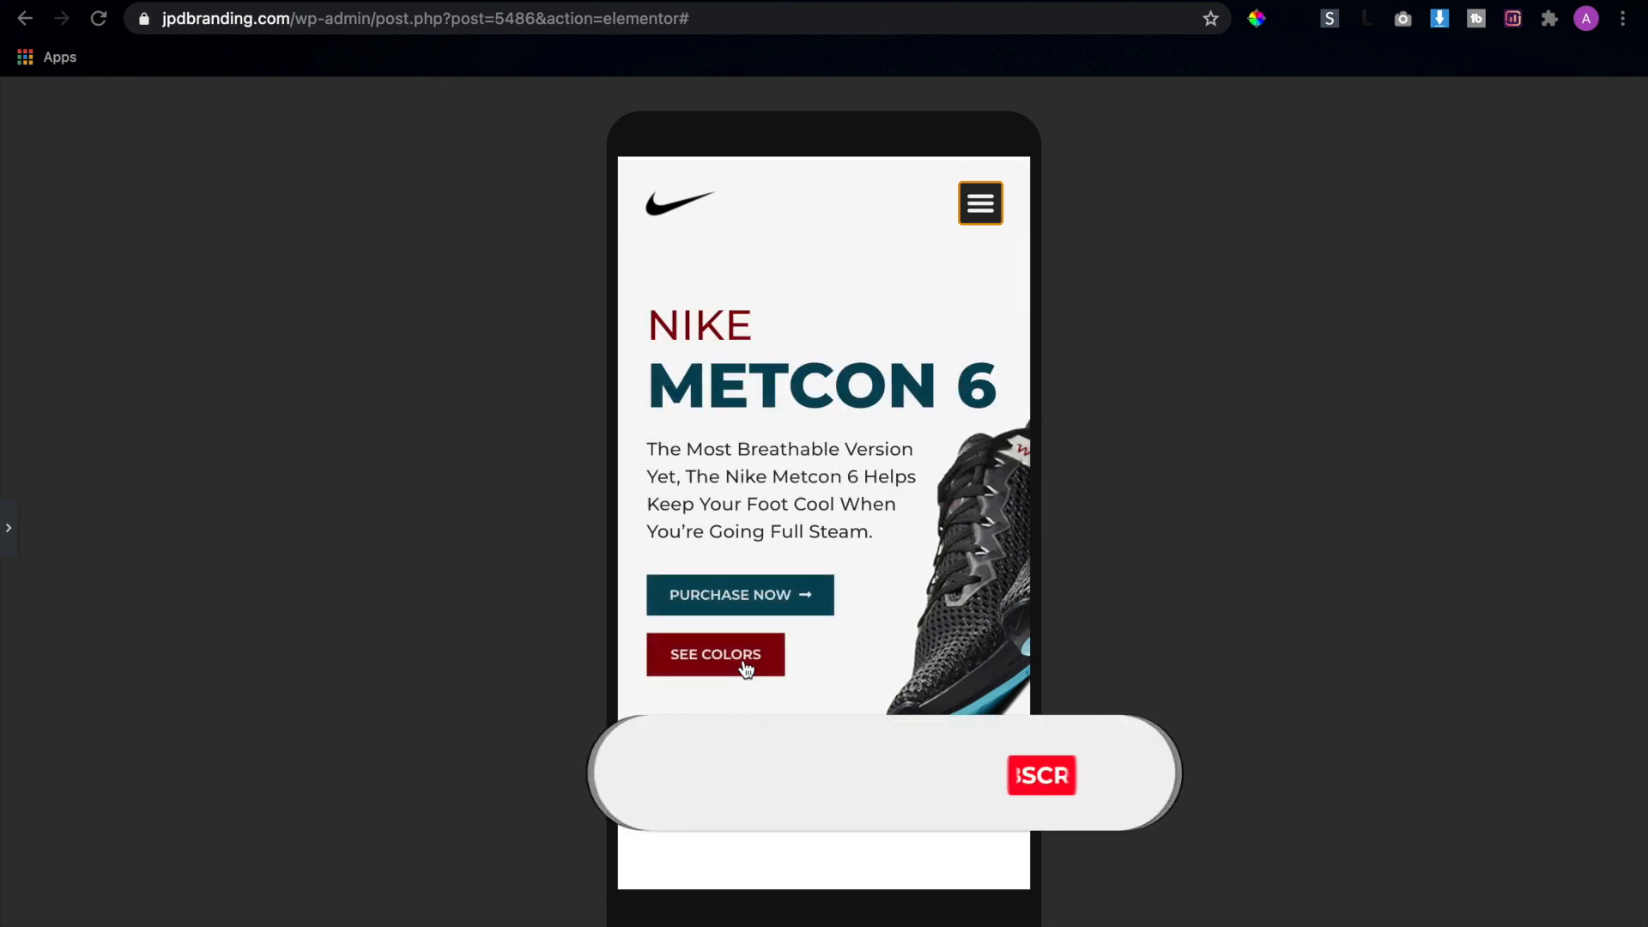
{"action": "scroll", "coordinate": [745, 662], "scroll_direction": "down", "scroll_amount": 8}
{"action": "scroll", "coordinate": [744, 667], "scroll_direction": "down", "scroll_amount": 10}
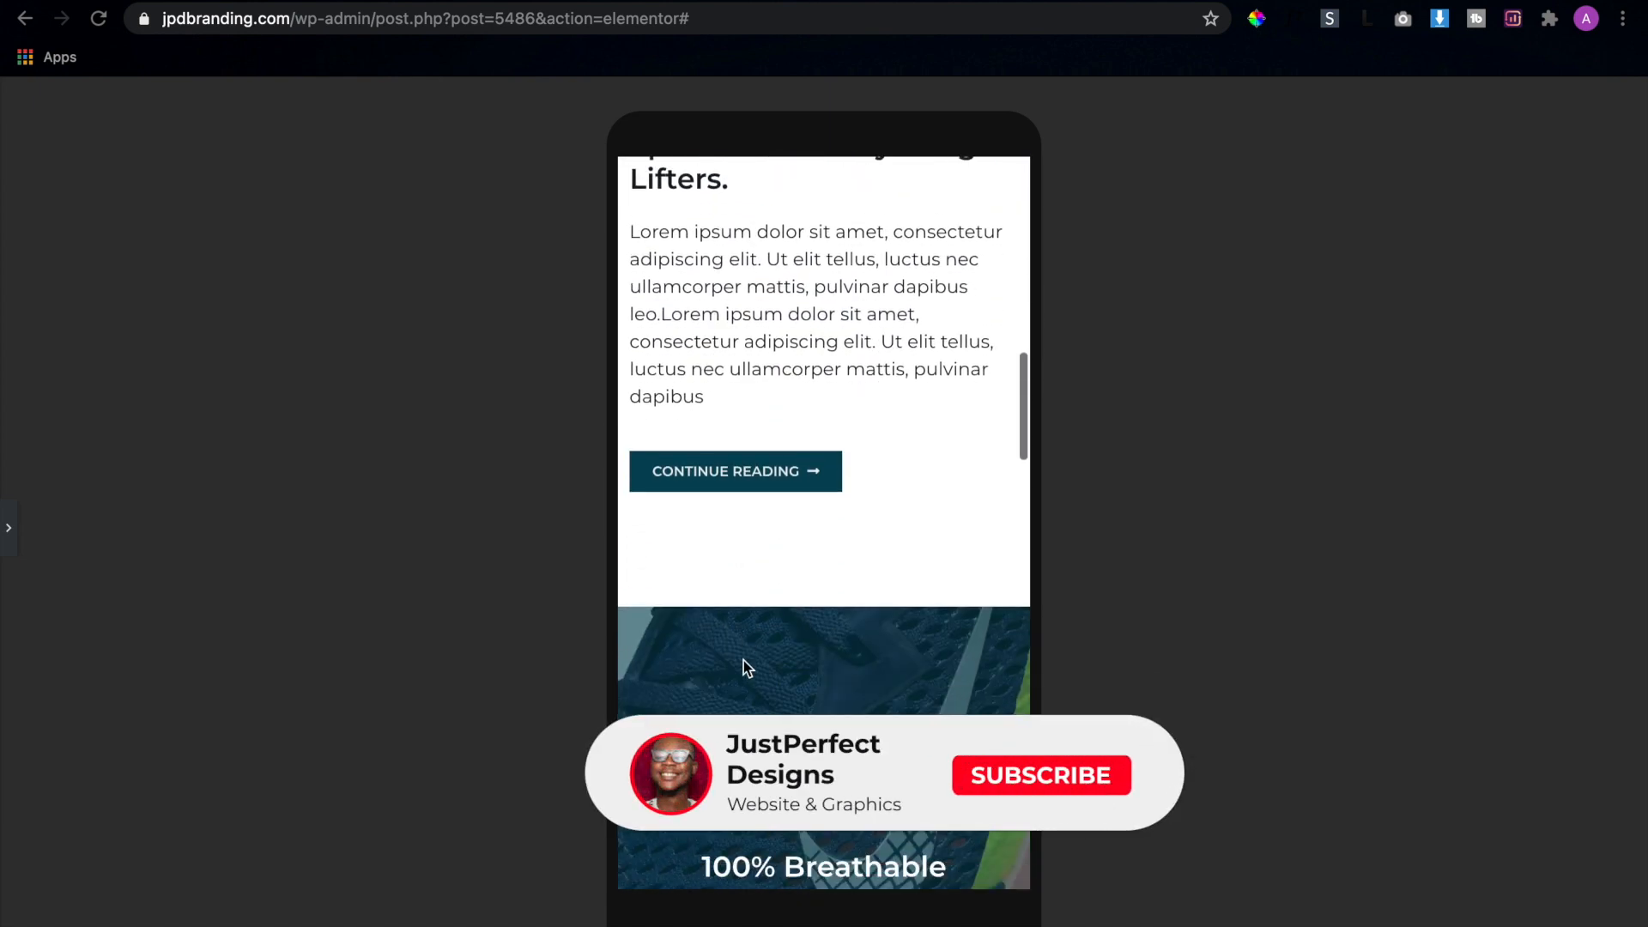
{"action": "scroll", "coordinate": [743, 661], "scroll_direction": "down", "scroll_amount": 12}
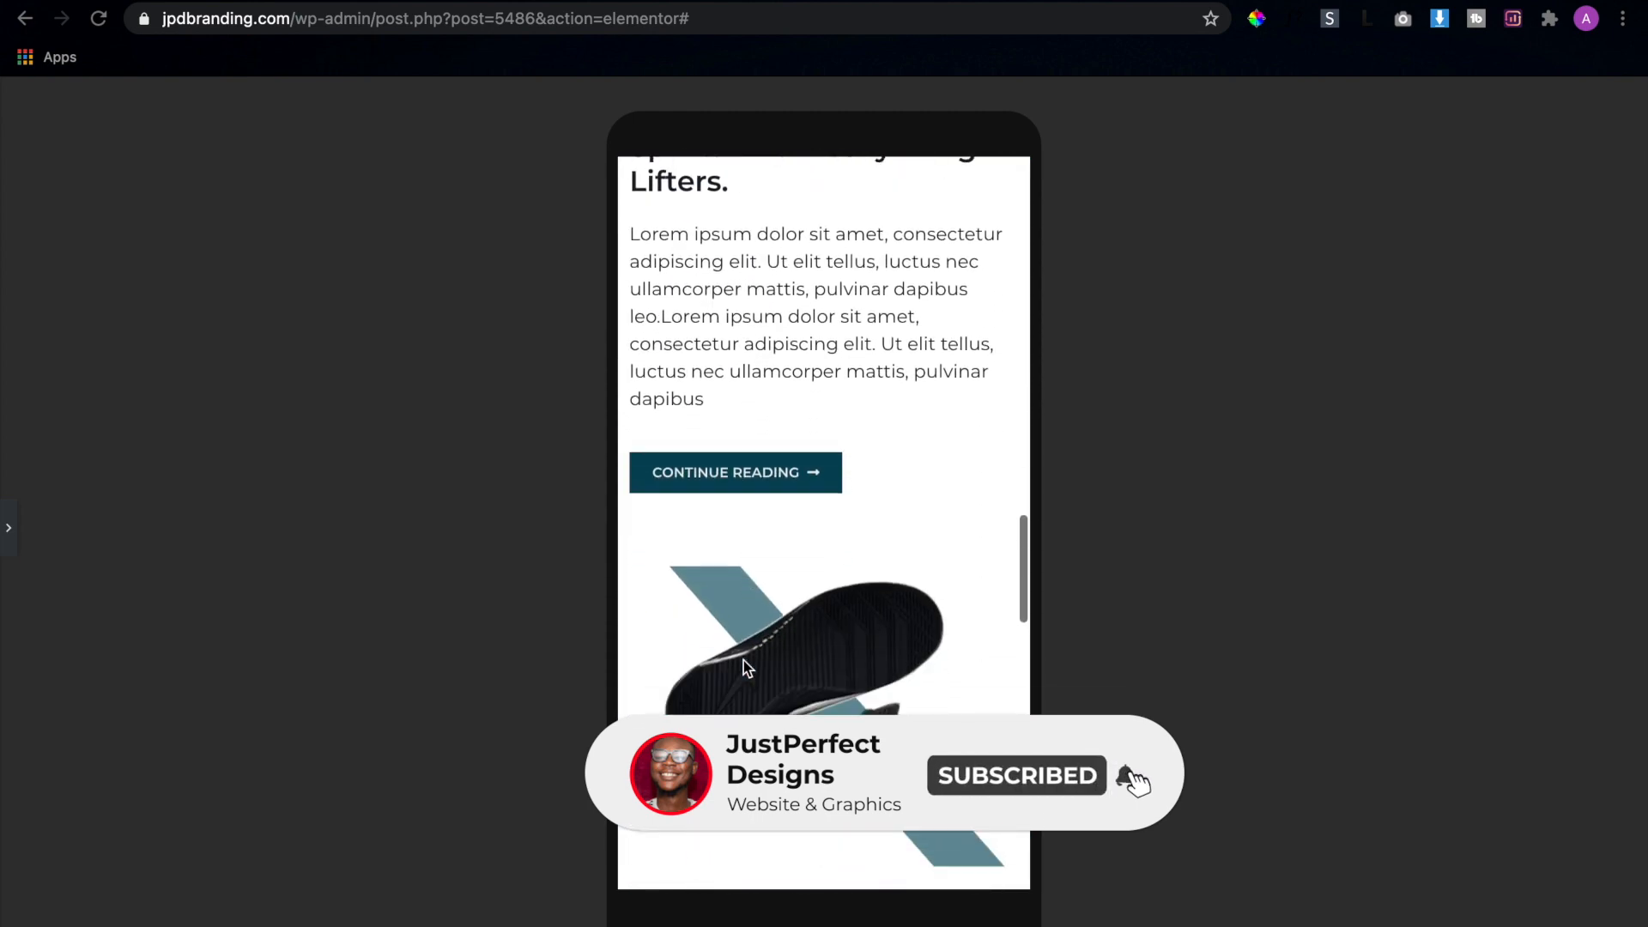
{"action": "scroll", "coordinate": [743, 656], "scroll_direction": "down", "scroll_amount": 12}
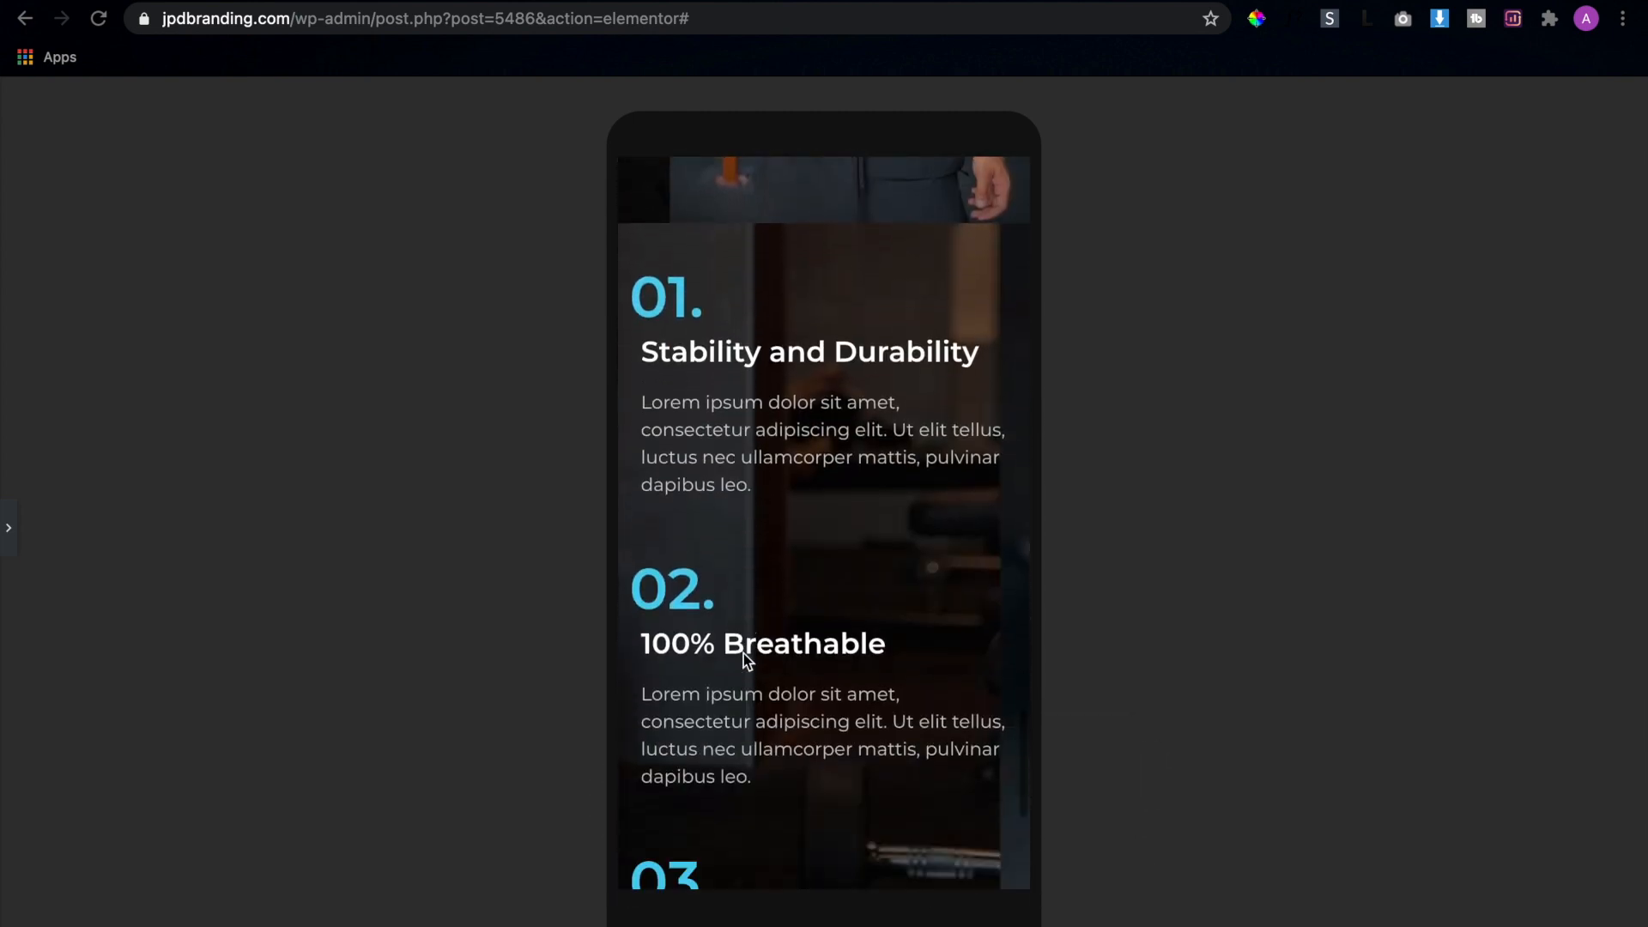
{"action": "scroll", "coordinate": [743, 653], "scroll_direction": "up", "scroll_amount": 10}
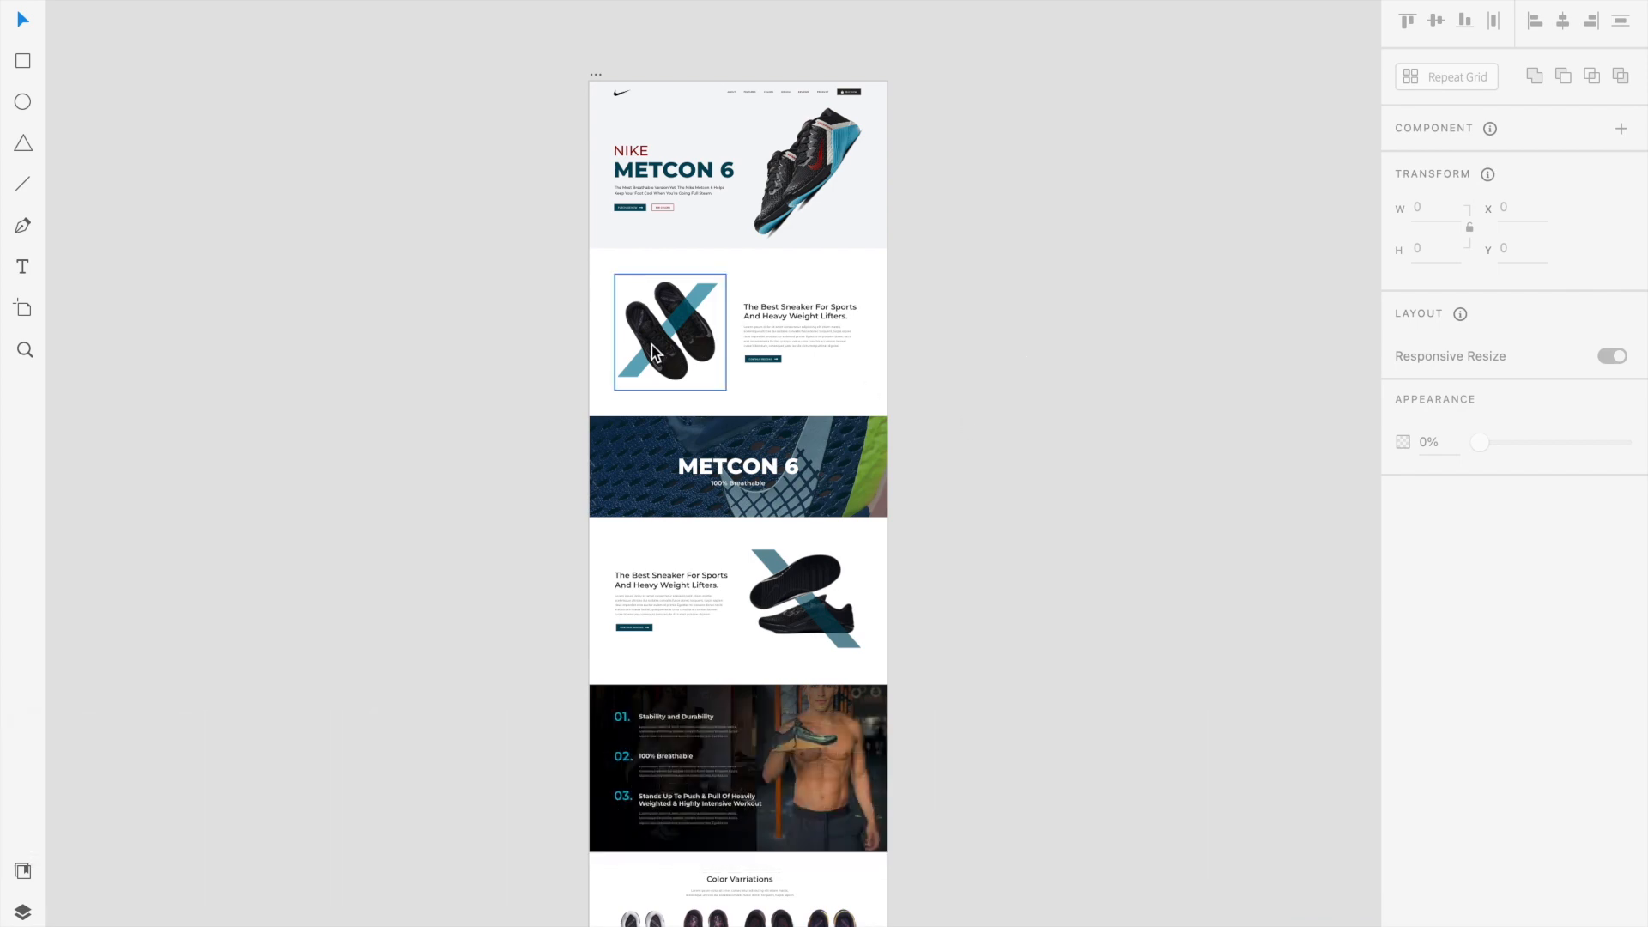
Switch to the Adobe XD mockup and review its sections from the hero down to the color variations
{"action": "scroll", "coordinate": [654, 351], "scroll_direction": "up", "scroll_amount": 5}
{"action": "scroll", "coordinate": [652, 339], "scroll_direction": "up", "scroll_amount": 6}
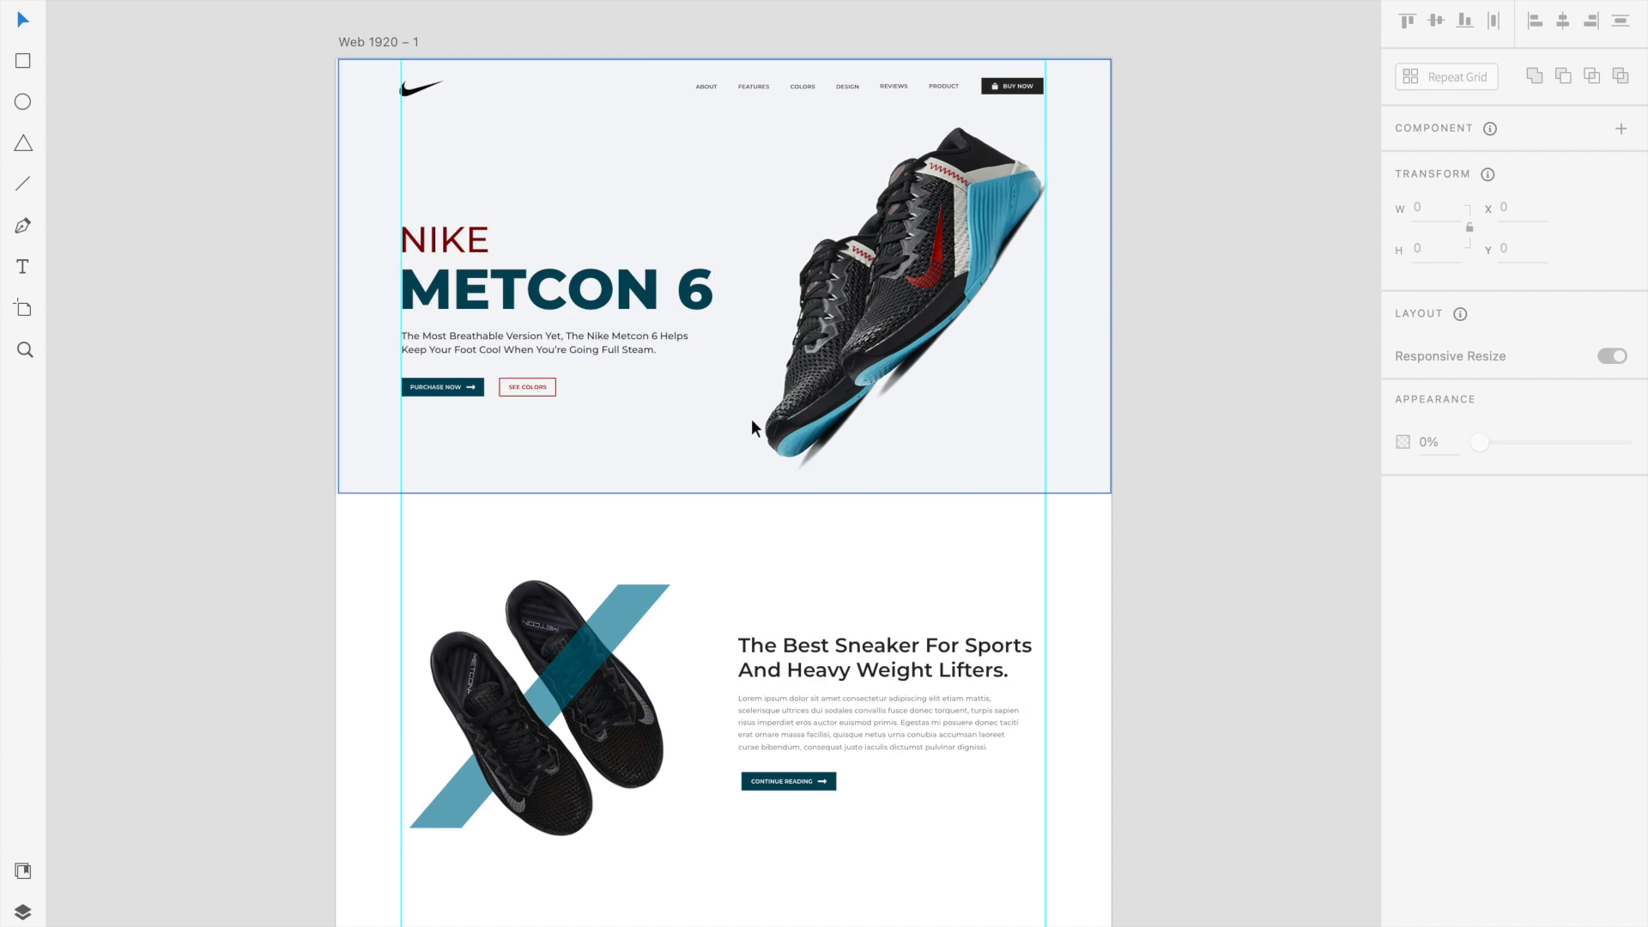
{"action": "scroll", "coordinate": [754, 421], "scroll_direction": "down", "scroll_amount": 1}
{"action": "scroll", "coordinate": [754, 421], "scroll_direction": "up", "scroll_amount": 1}
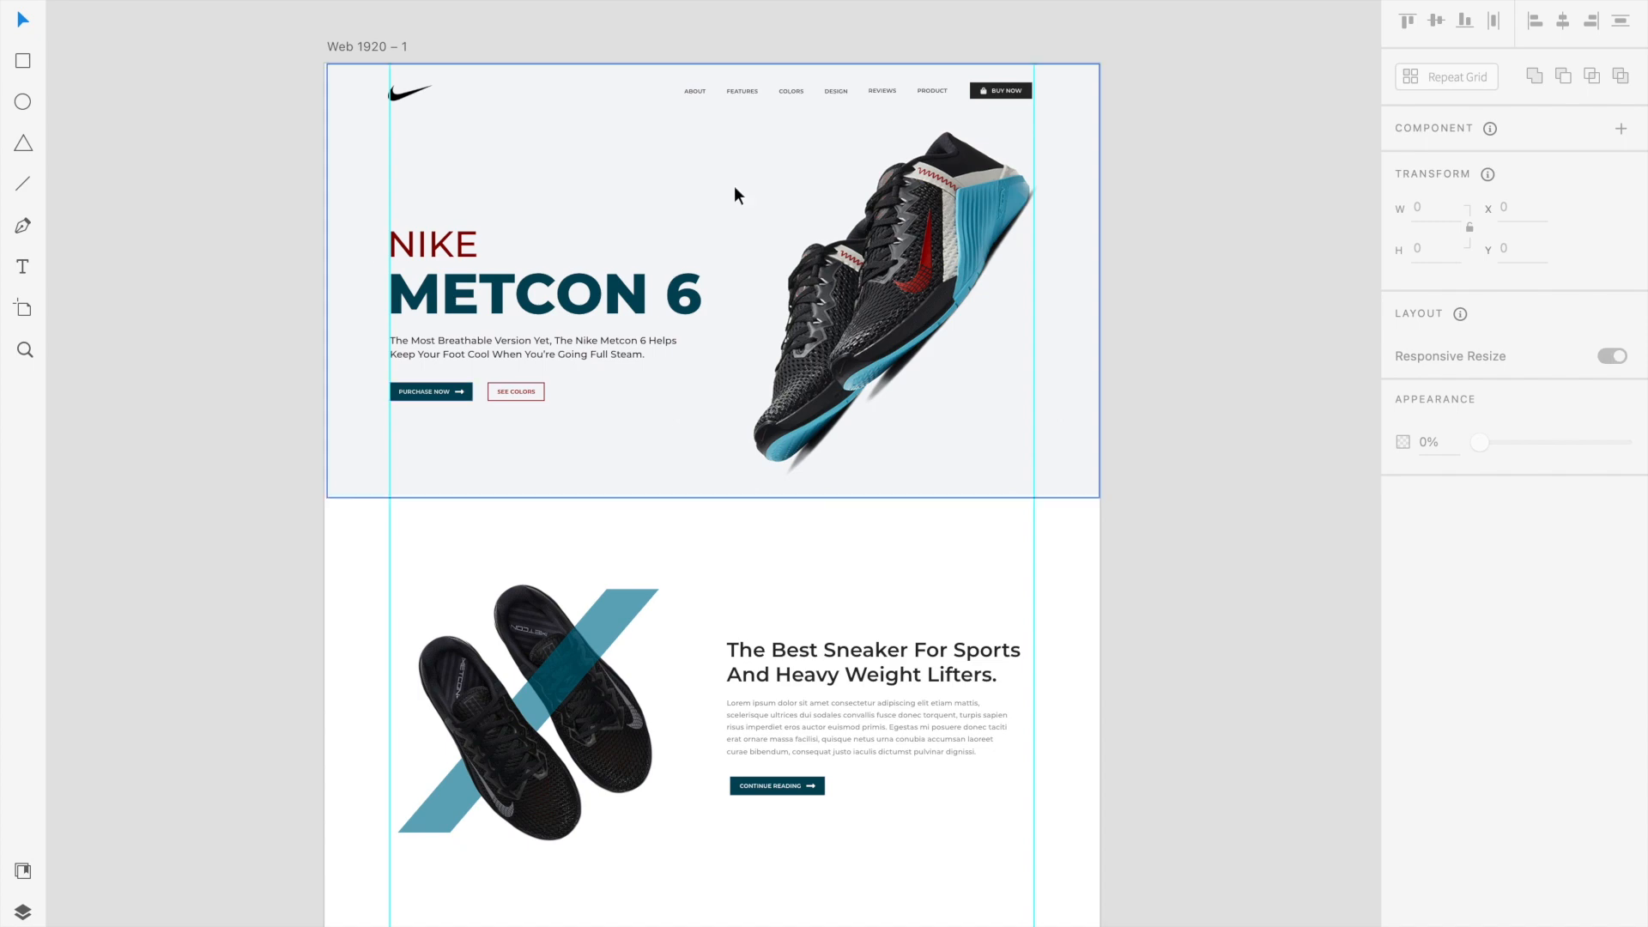
{"action": "scroll", "coordinate": [733, 186], "scroll_direction": "down", "scroll_amount": 3}
{"action": "scroll", "coordinate": [734, 185], "scroll_direction": "down", "scroll_amount": 3}
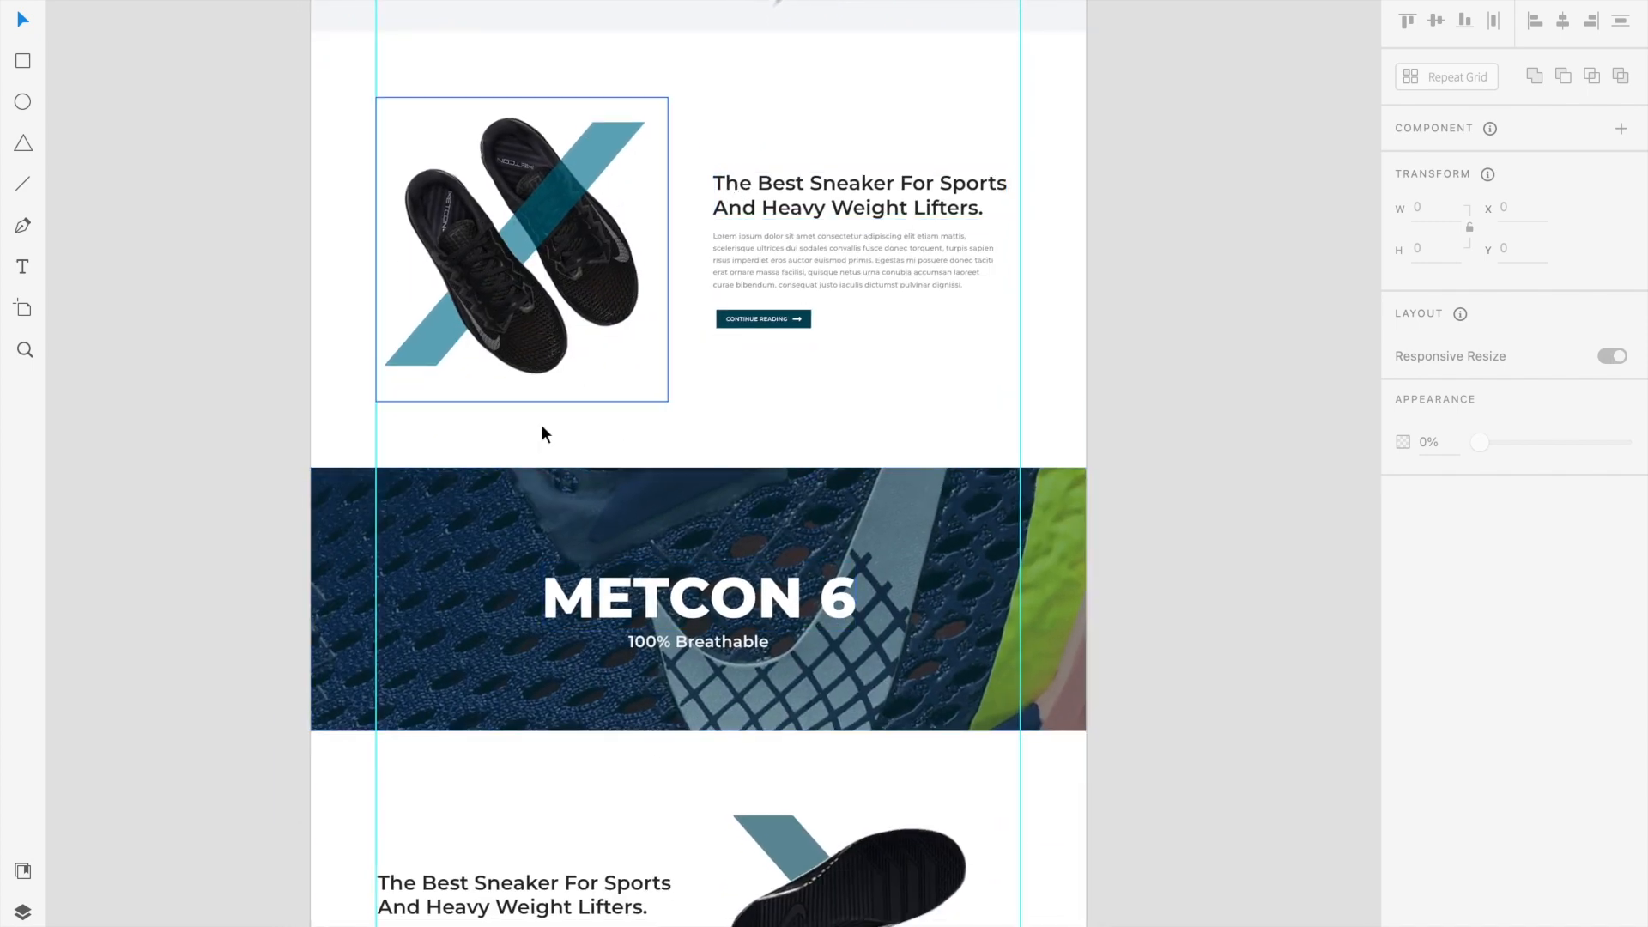
{"action": "scroll", "coordinate": [573, 783], "scroll_direction": "down", "scroll_amount": 1}
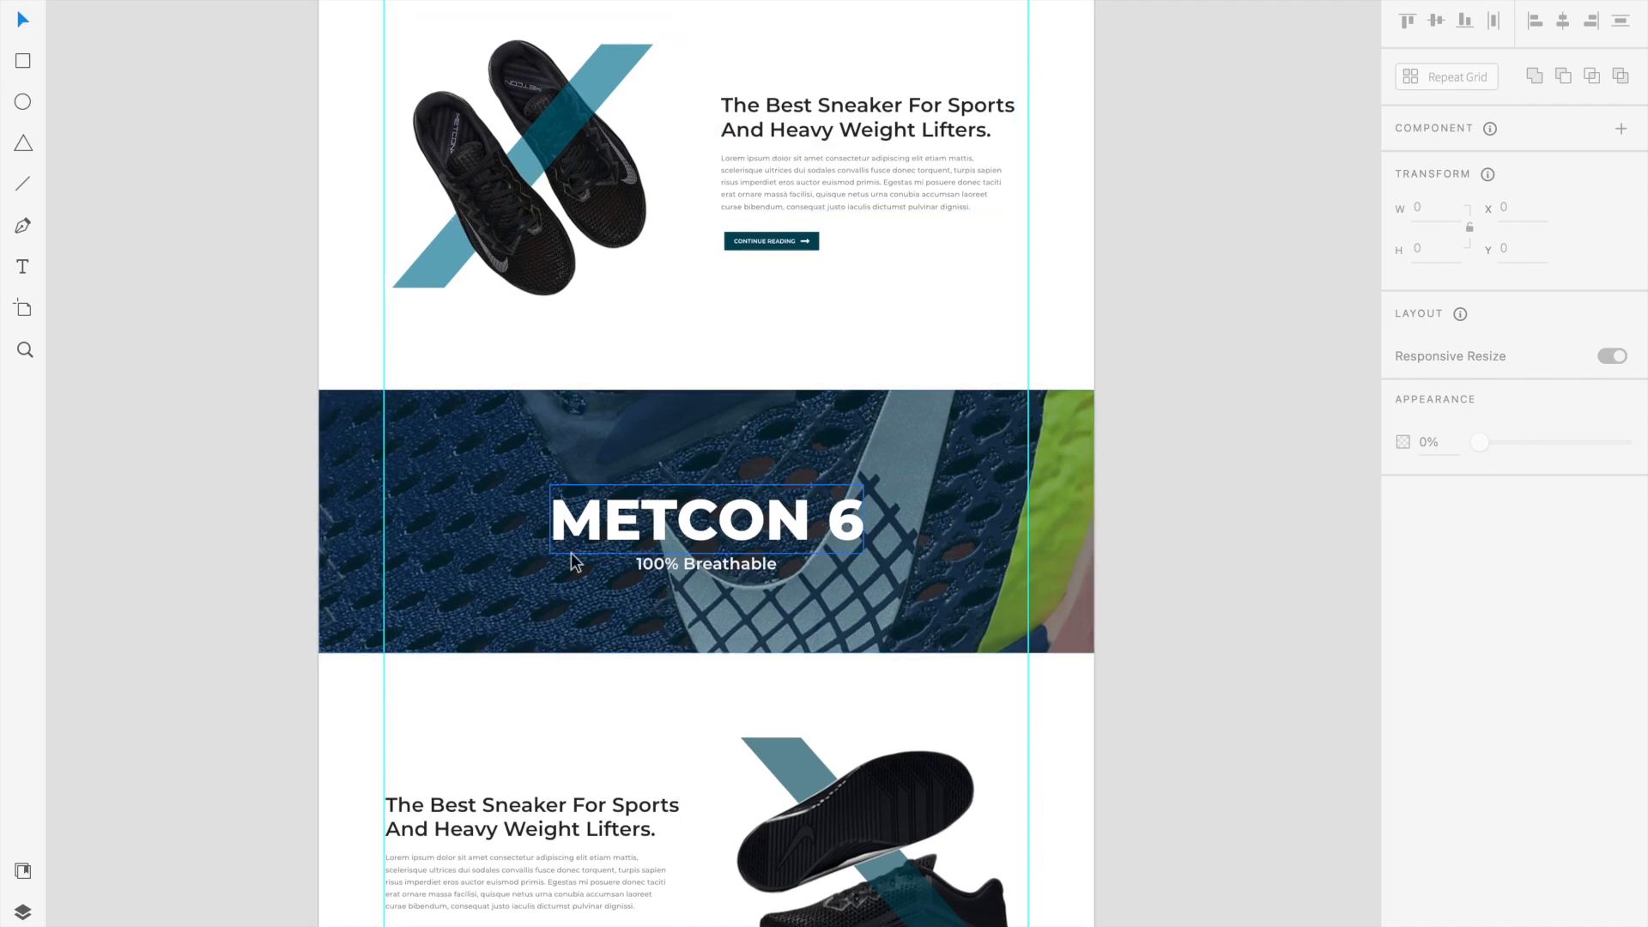
{"action": "scroll", "coordinate": [704, 782], "scroll_direction": "down", "scroll_amount": 8}
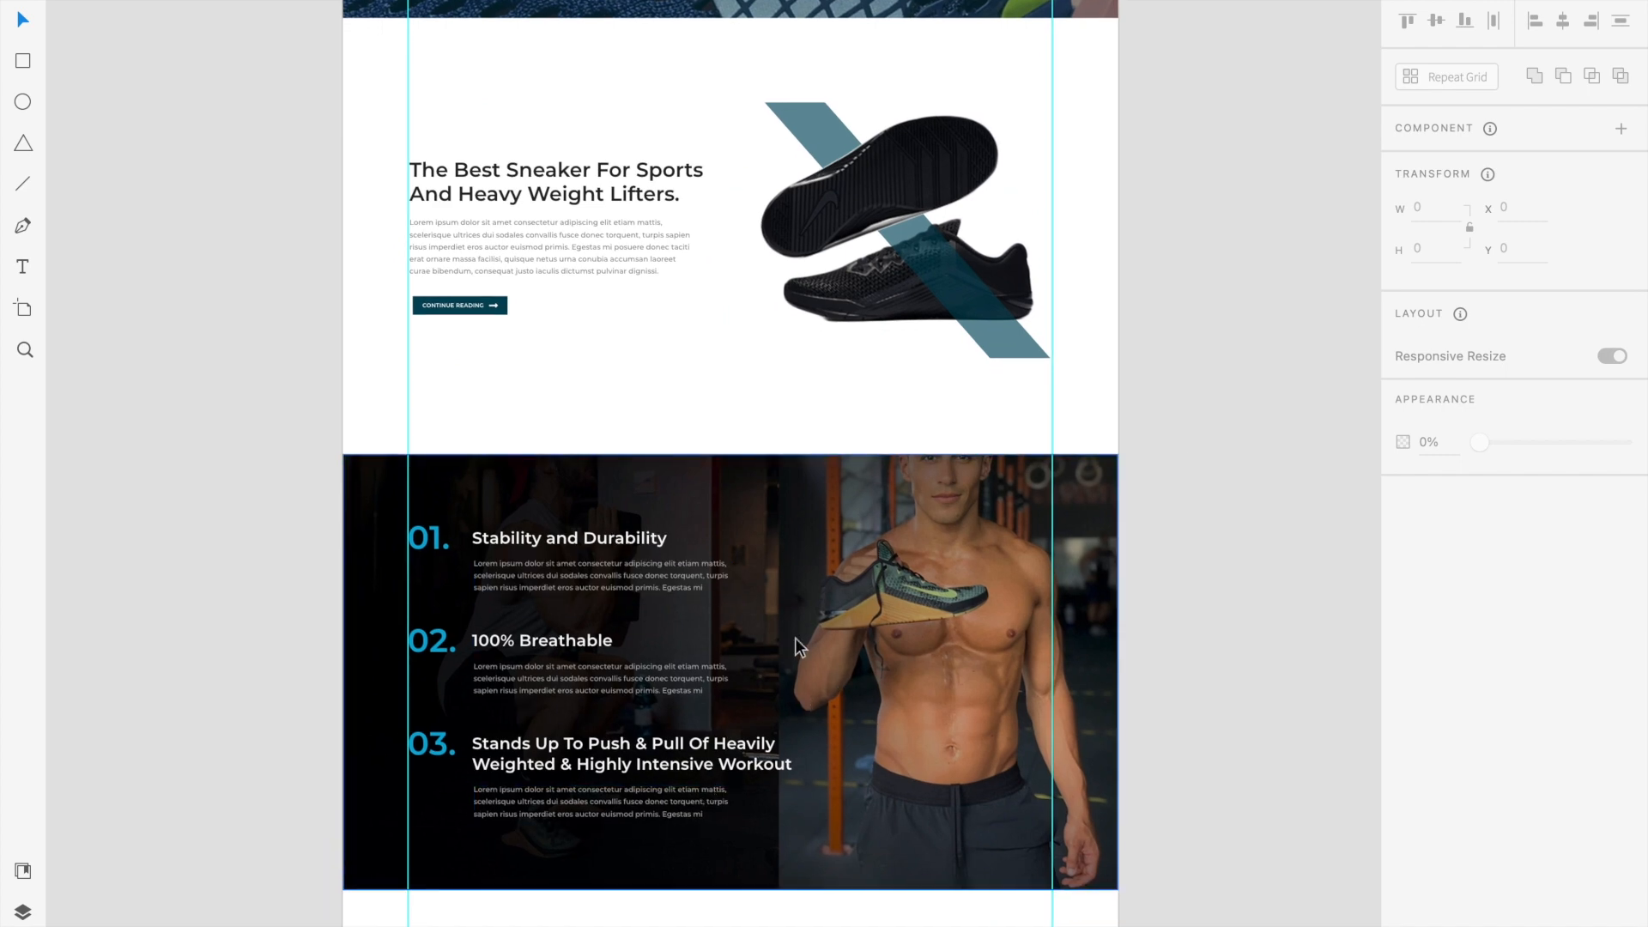
{"action": "scroll", "coordinate": [756, 663], "scroll_direction": "down", "scroll_amount": 3}
{"action": "scroll", "coordinate": [757, 663], "scroll_direction": "up", "scroll_amount": 5}
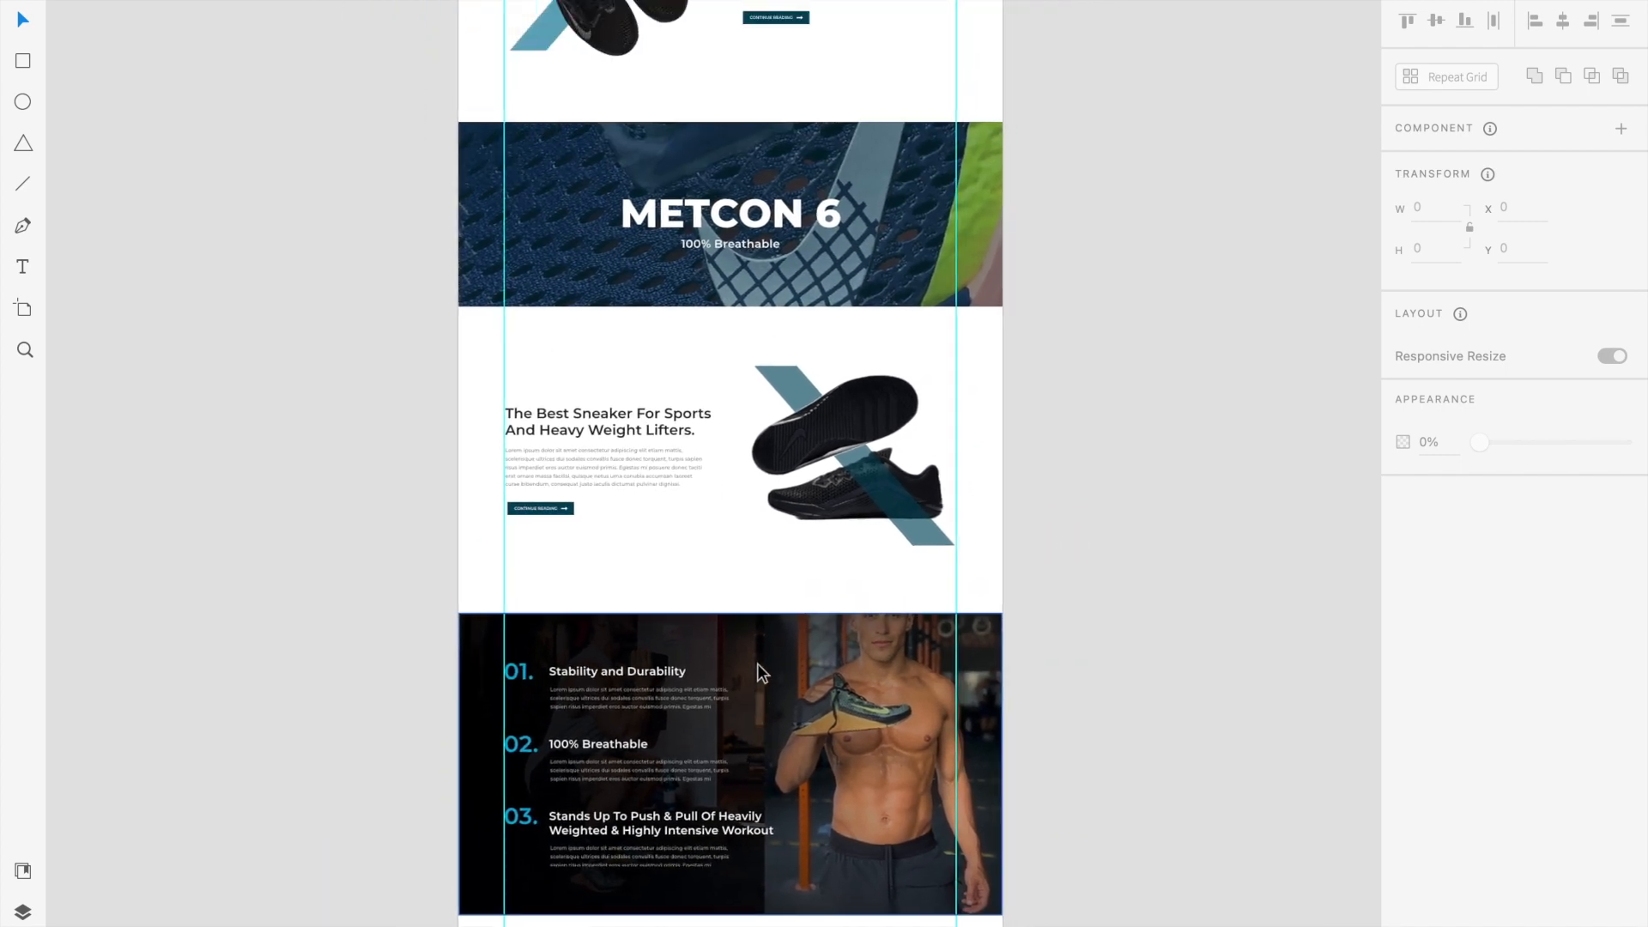
{"action": "scroll", "coordinate": [757, 663], "scroll_direction": "up", "scroll_amount": 2}
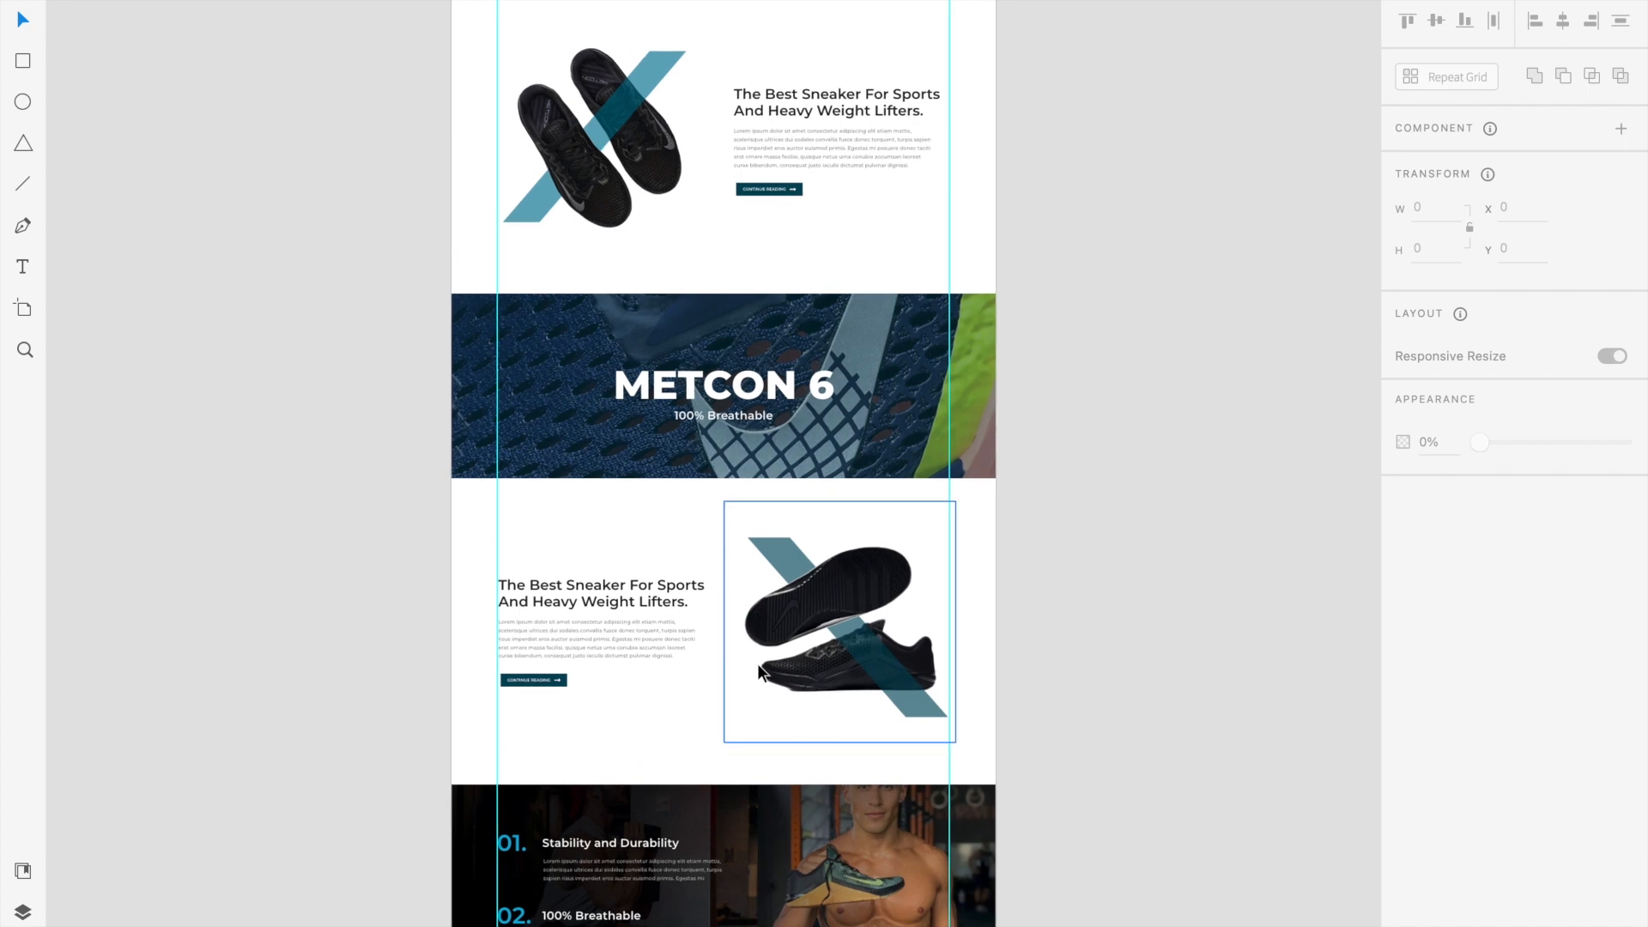
{"action": "scroll", "coordinate": [757, 662], "scroll_direction": "down", "scroll_amount": 1}
{"action": "scroll", "coordinate": [757, 663], "scroll_direction": "up", "scroll_amount": 1}
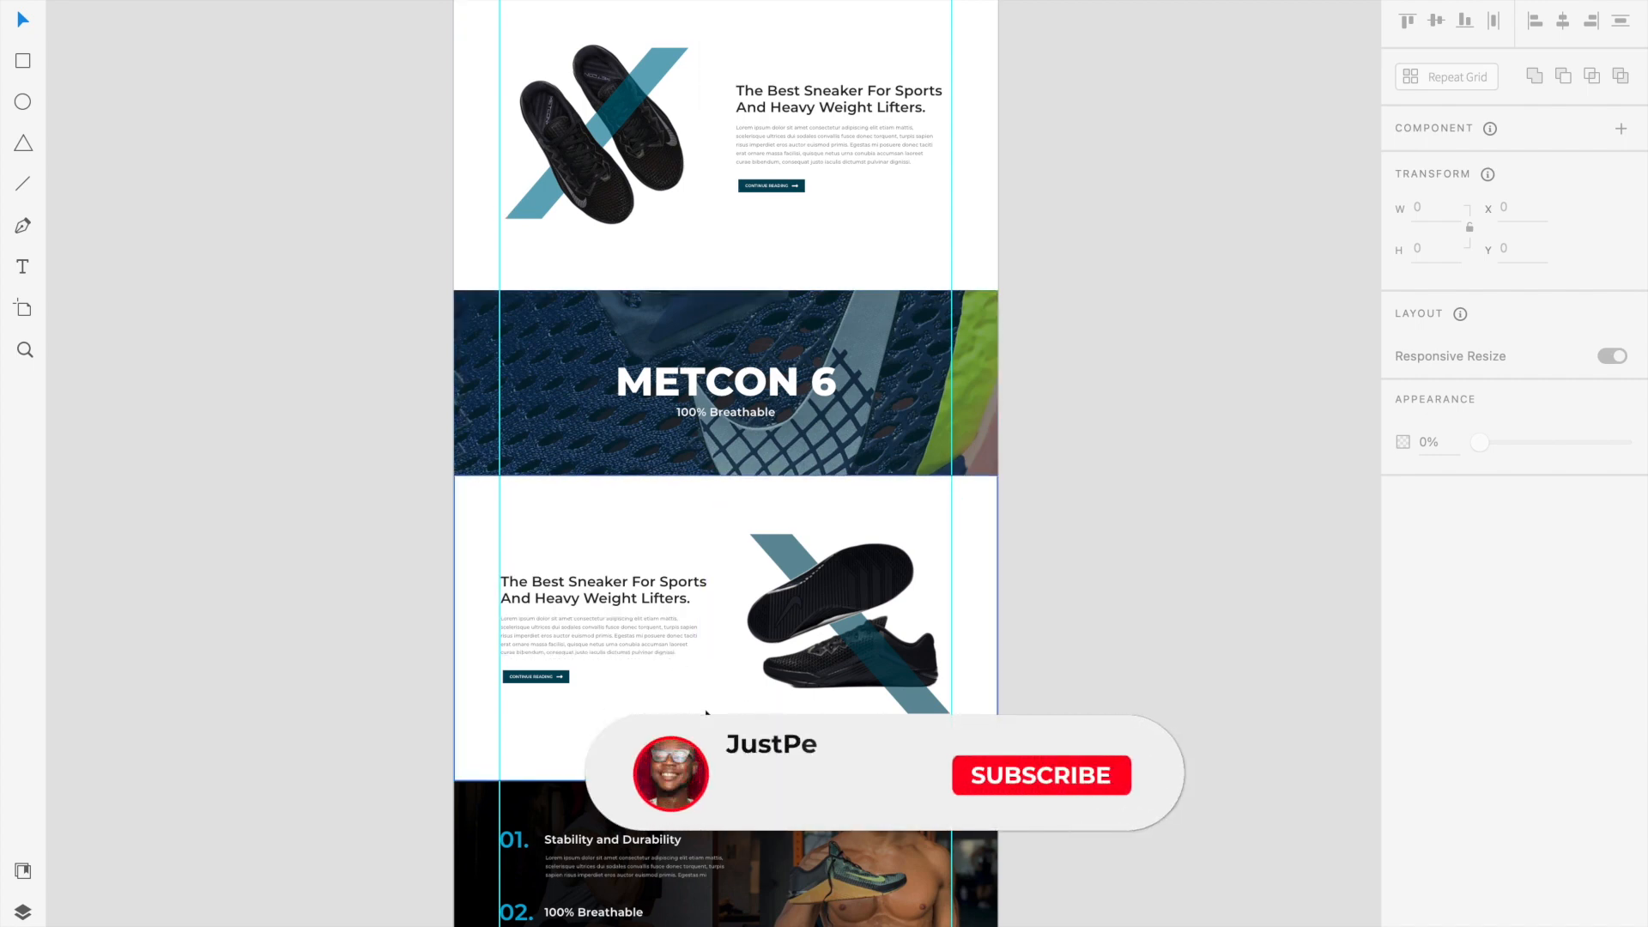
{"action": "scroll", "coordinate": [706, 712], "scroll_direction": "down", "scroll_amount": 5}
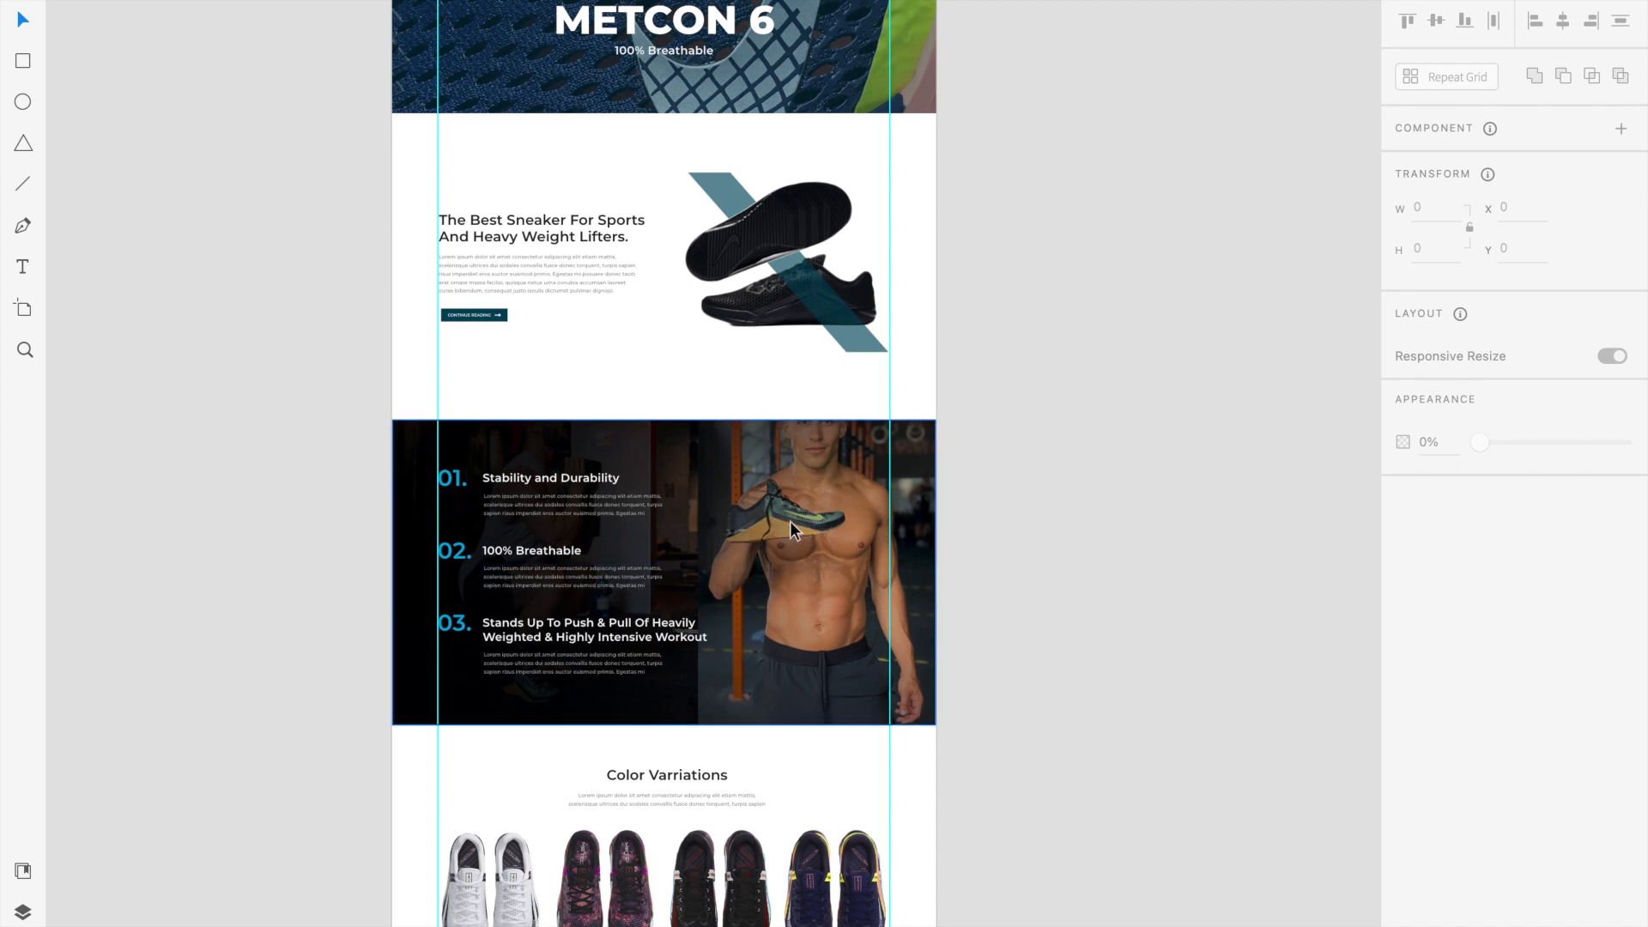
{"action": "scroll", "coordinate": [789, 521], "scroll_direction": "up", "scroll_amount": 4}
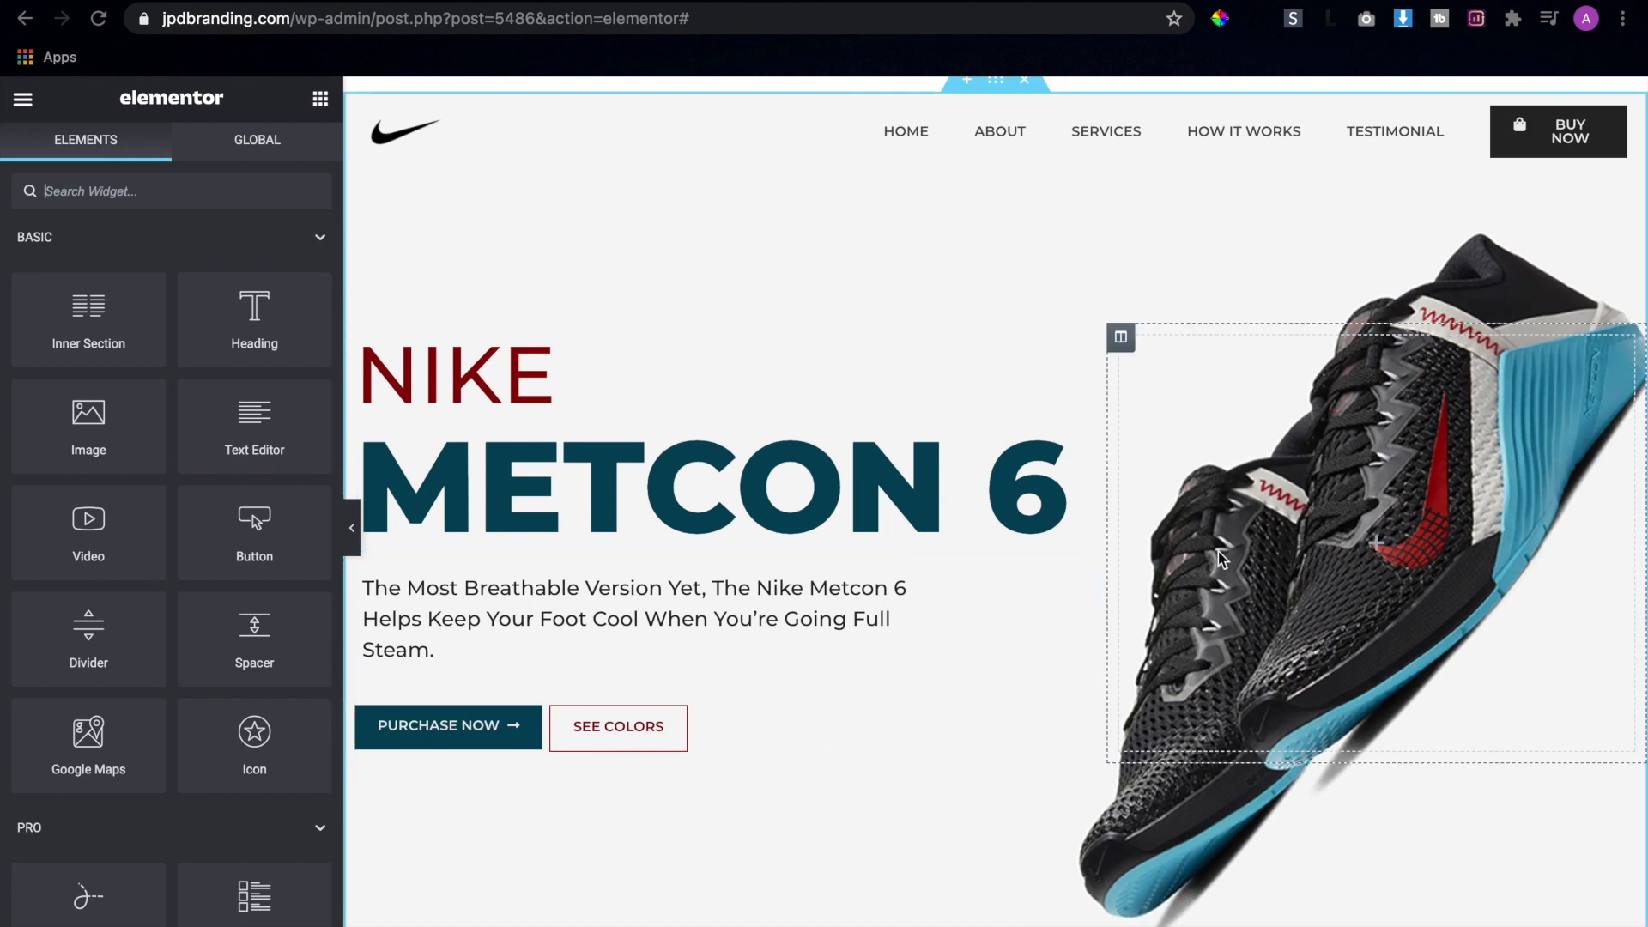
In the Elementor page, add a two-column section below the hero and place an Image widget in its left column
{"action": "scroll", "coordinate": [1218, 551], "scroll_direction": "down", "scroll_amount": 5}
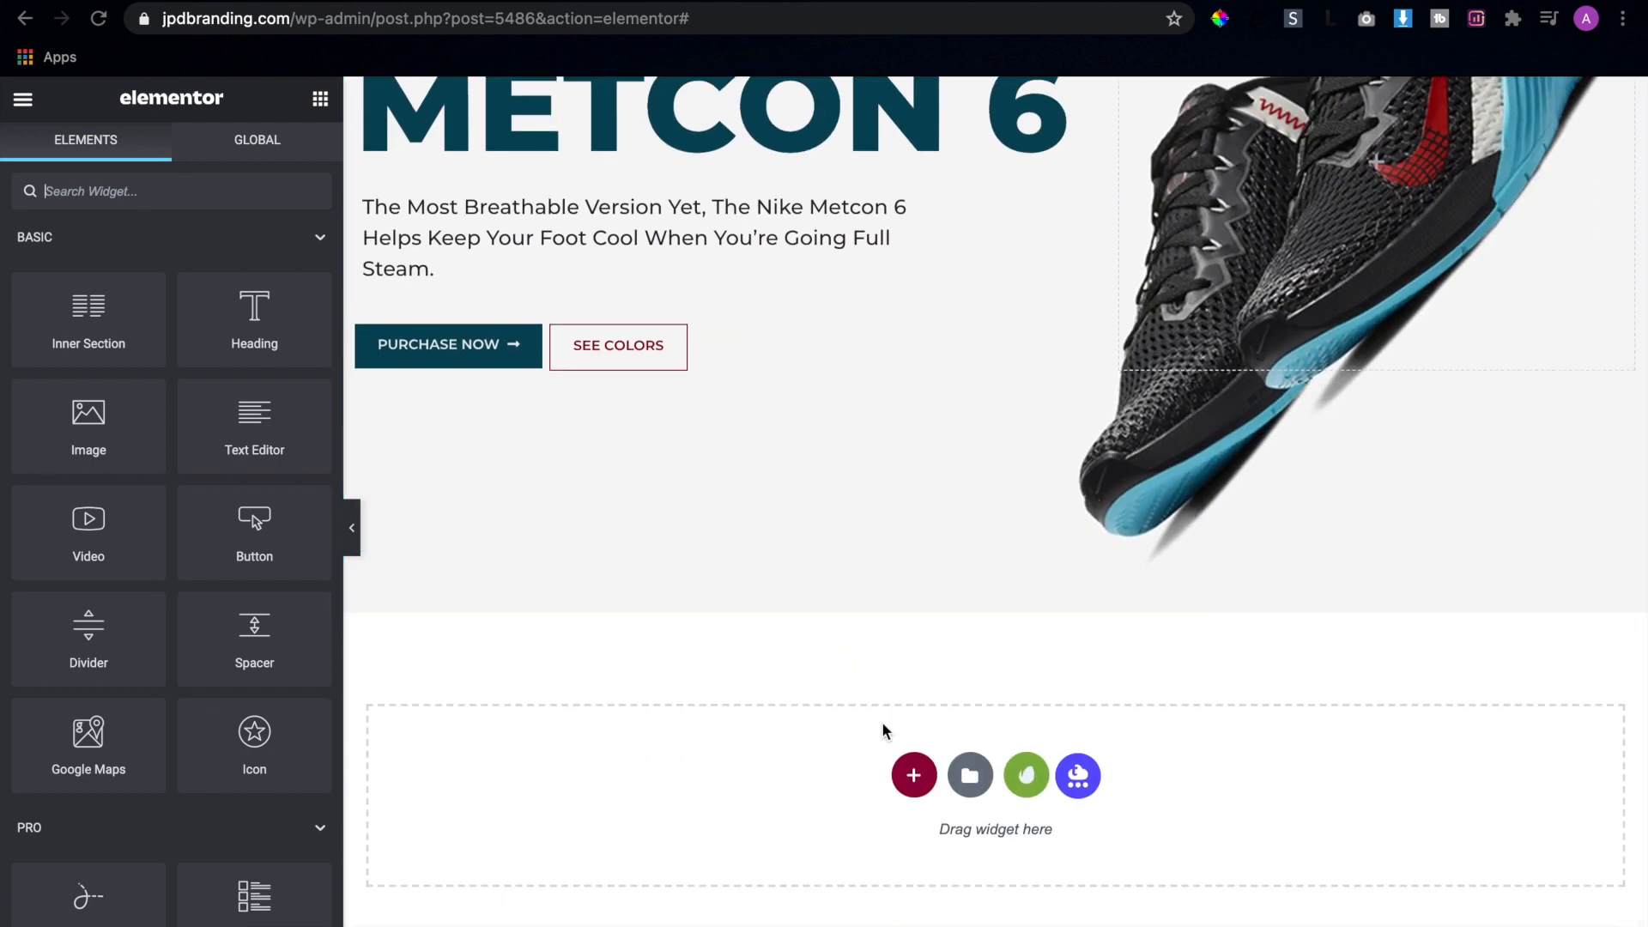
{"action": "key", "text": "ctrl+Right"}
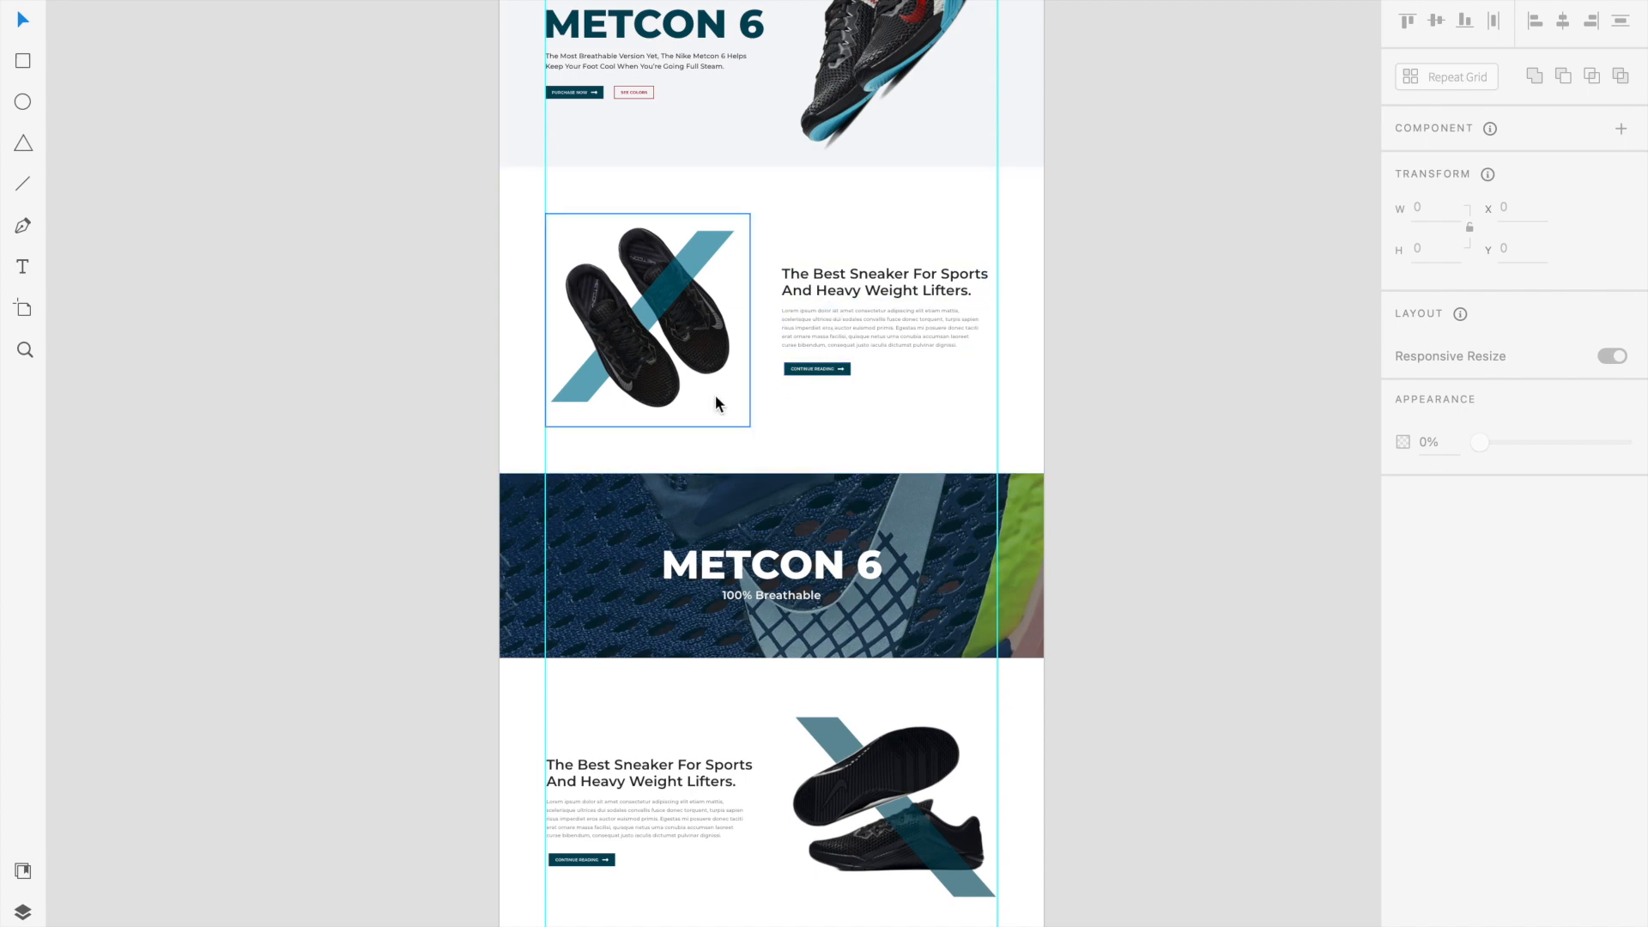
{"action": "key", "text": "ctrl+Left"}
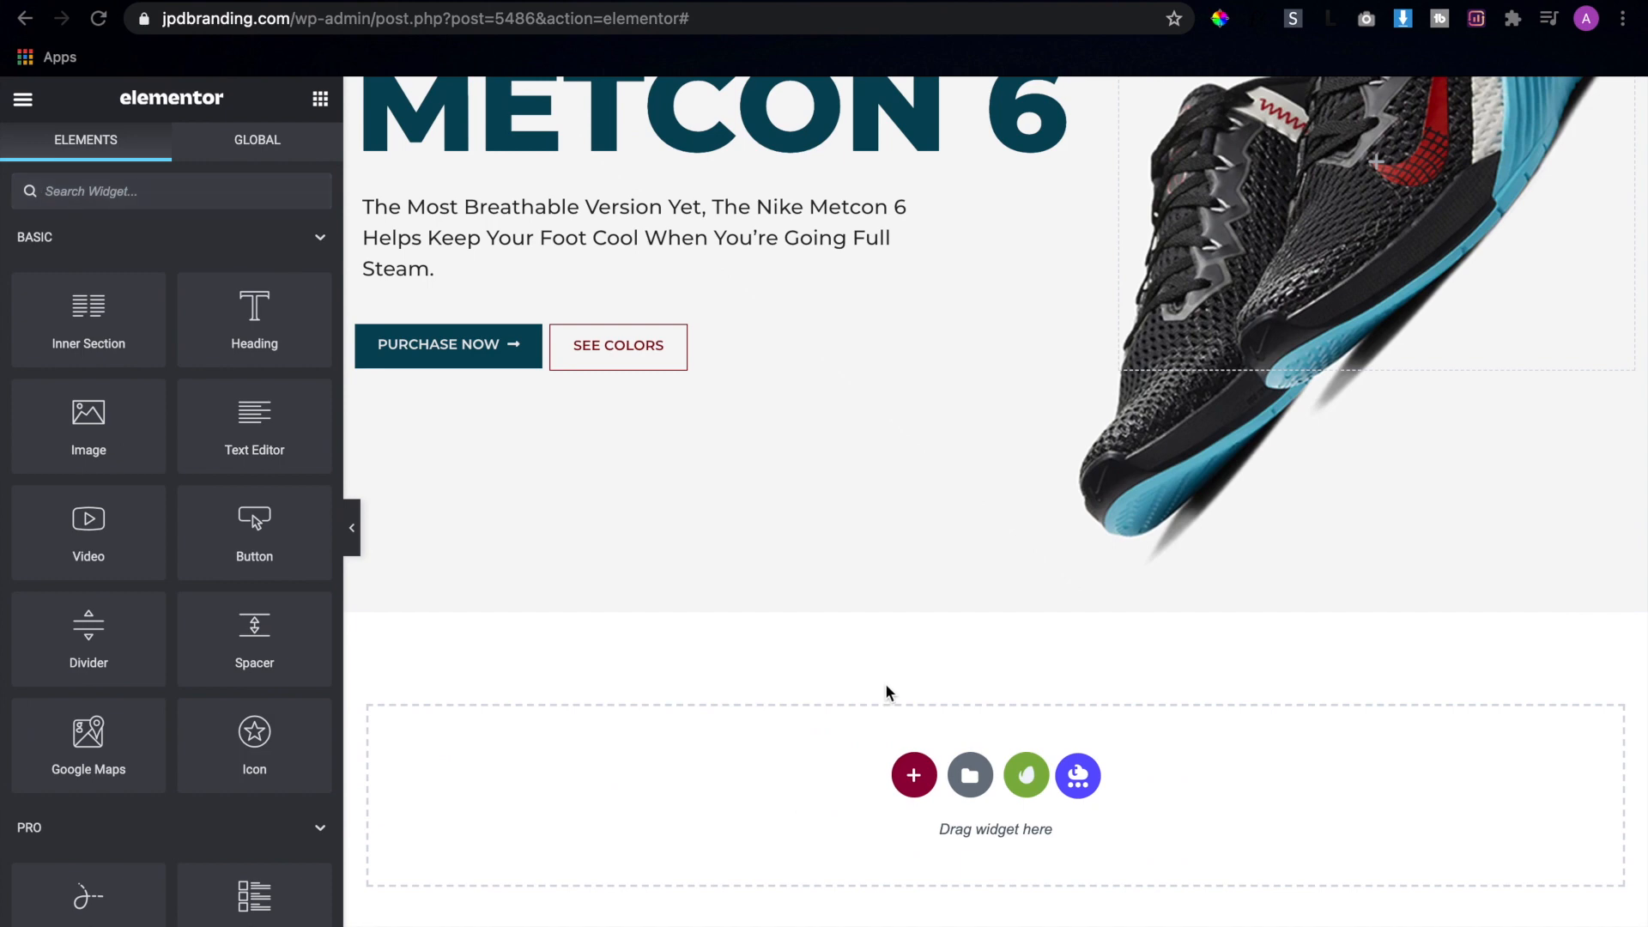
{"action": "left_click", "coordinate": [916, 778]}
{"action": "left_click", "coordinate": [837, 833]}
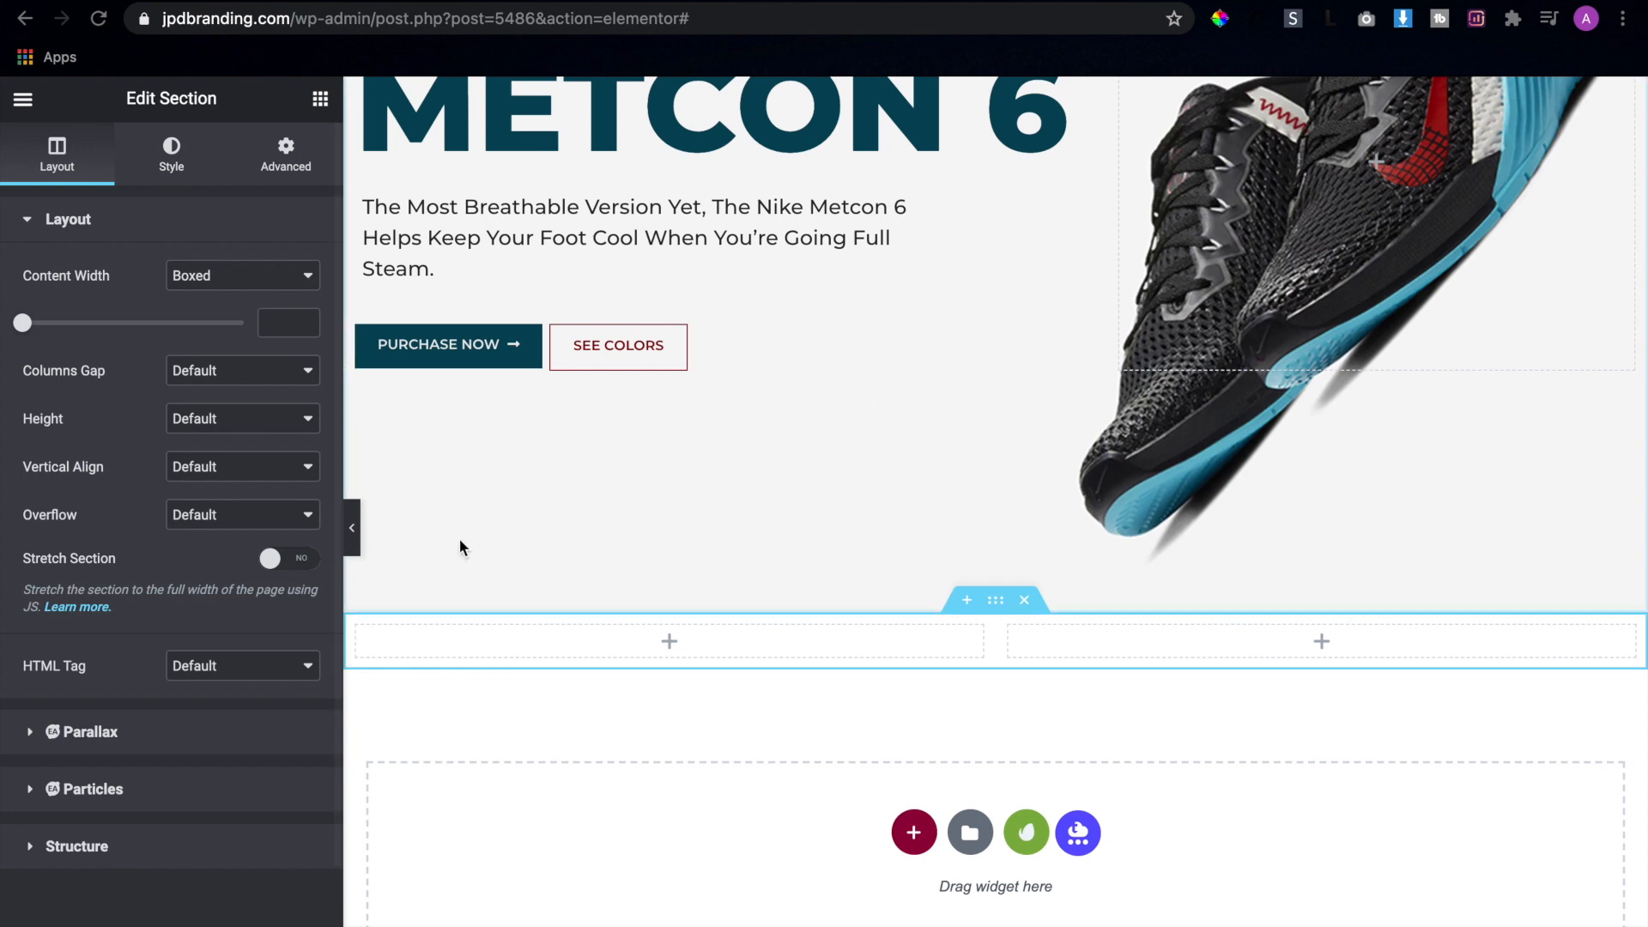
{"action": "left_click", "coordinate": [321, 103]}
{"action": "left_click_drag", "start_coordinate": [104, 410], "coordinate": [559, 658]}
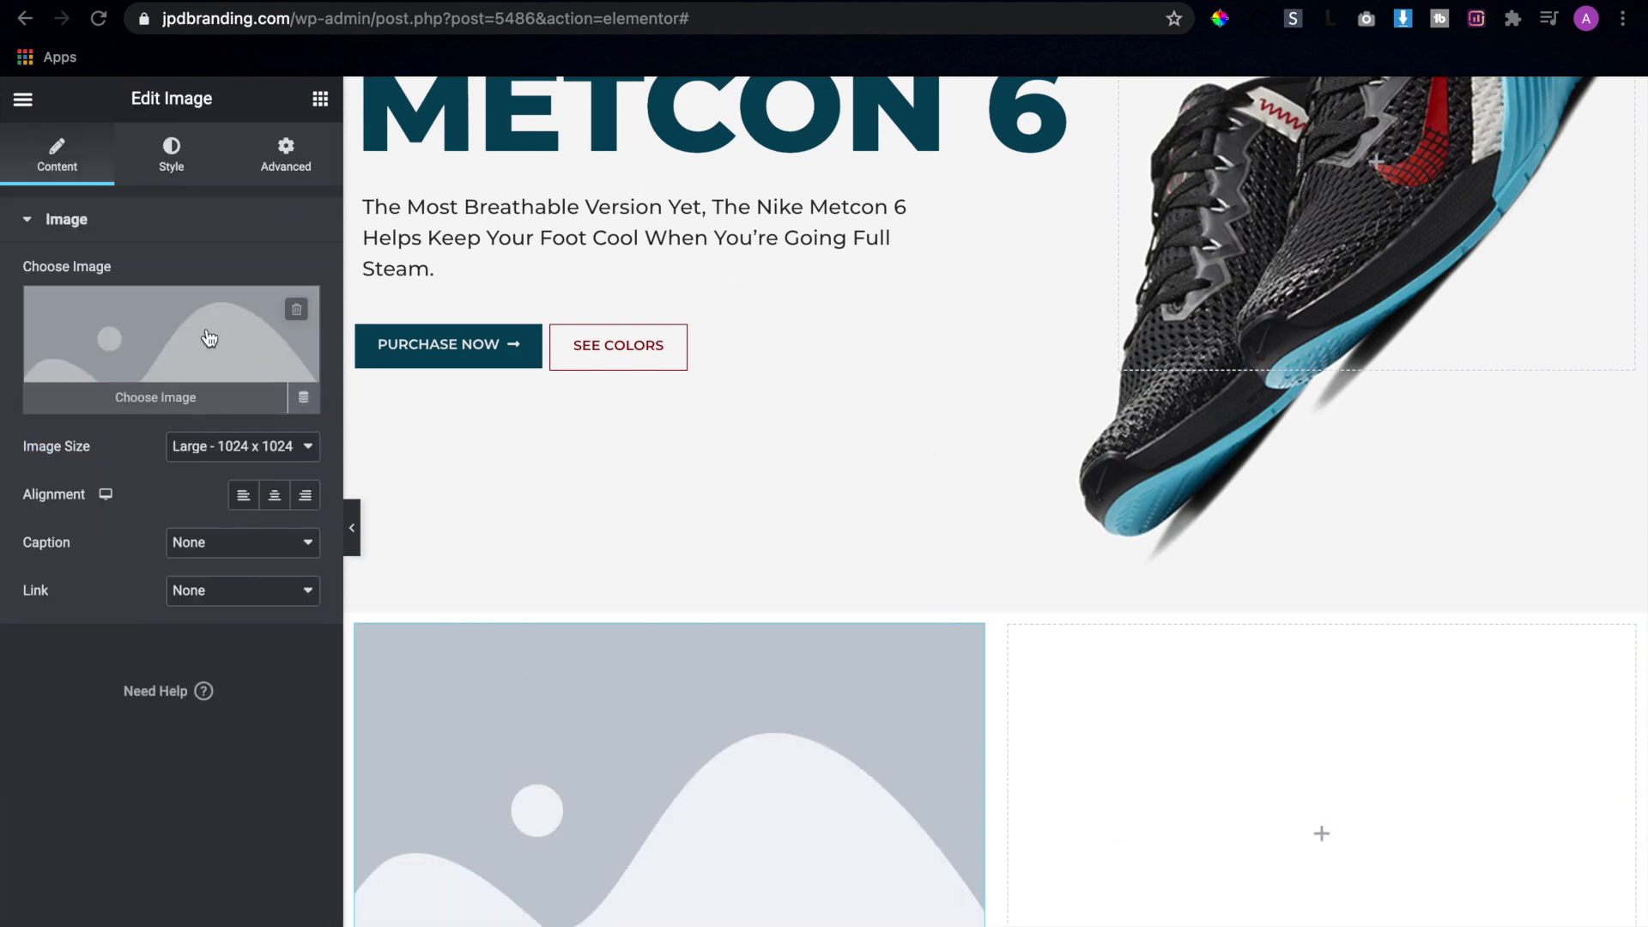
Set the new section's boxed content width to 1200
{"action": "left_click", "coordinate": [995, 601]}
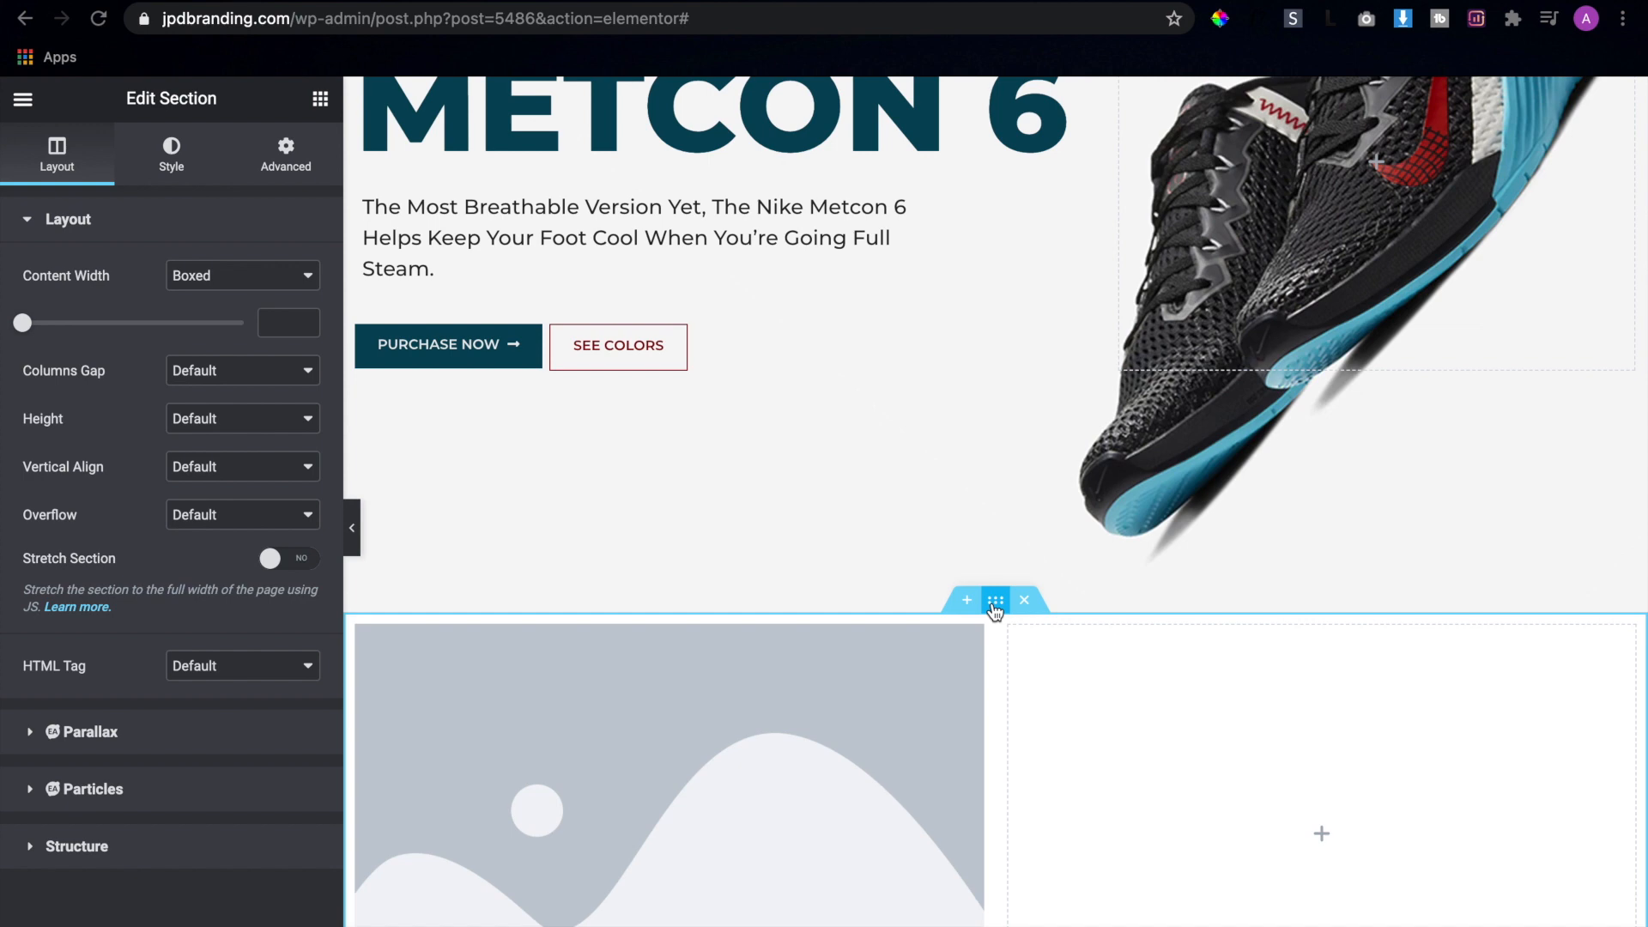
{"action": "left_click", "coordinate": [278, 321]}
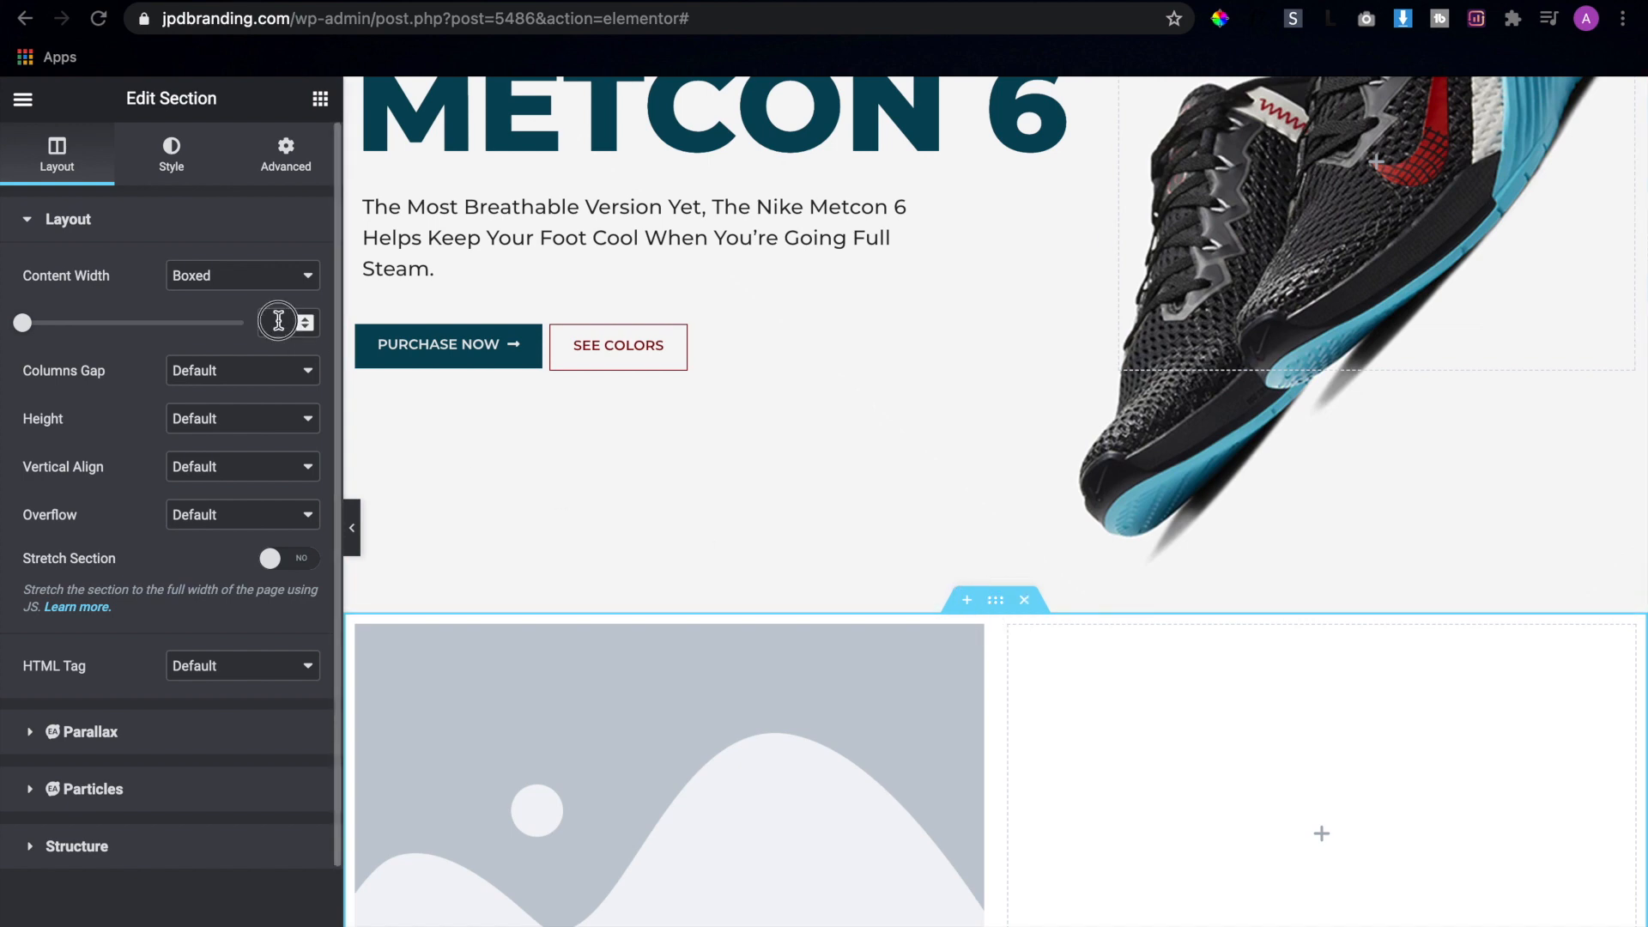
{"action": "type", "text": "1200"}
Replace the placeholder in the left column with mike-1.png, the crossed black sneakers image, from the media library
{"action": "scroll", "coordinate": [705, 775], "scroll_direction": "down", "scroll_amount": 3}
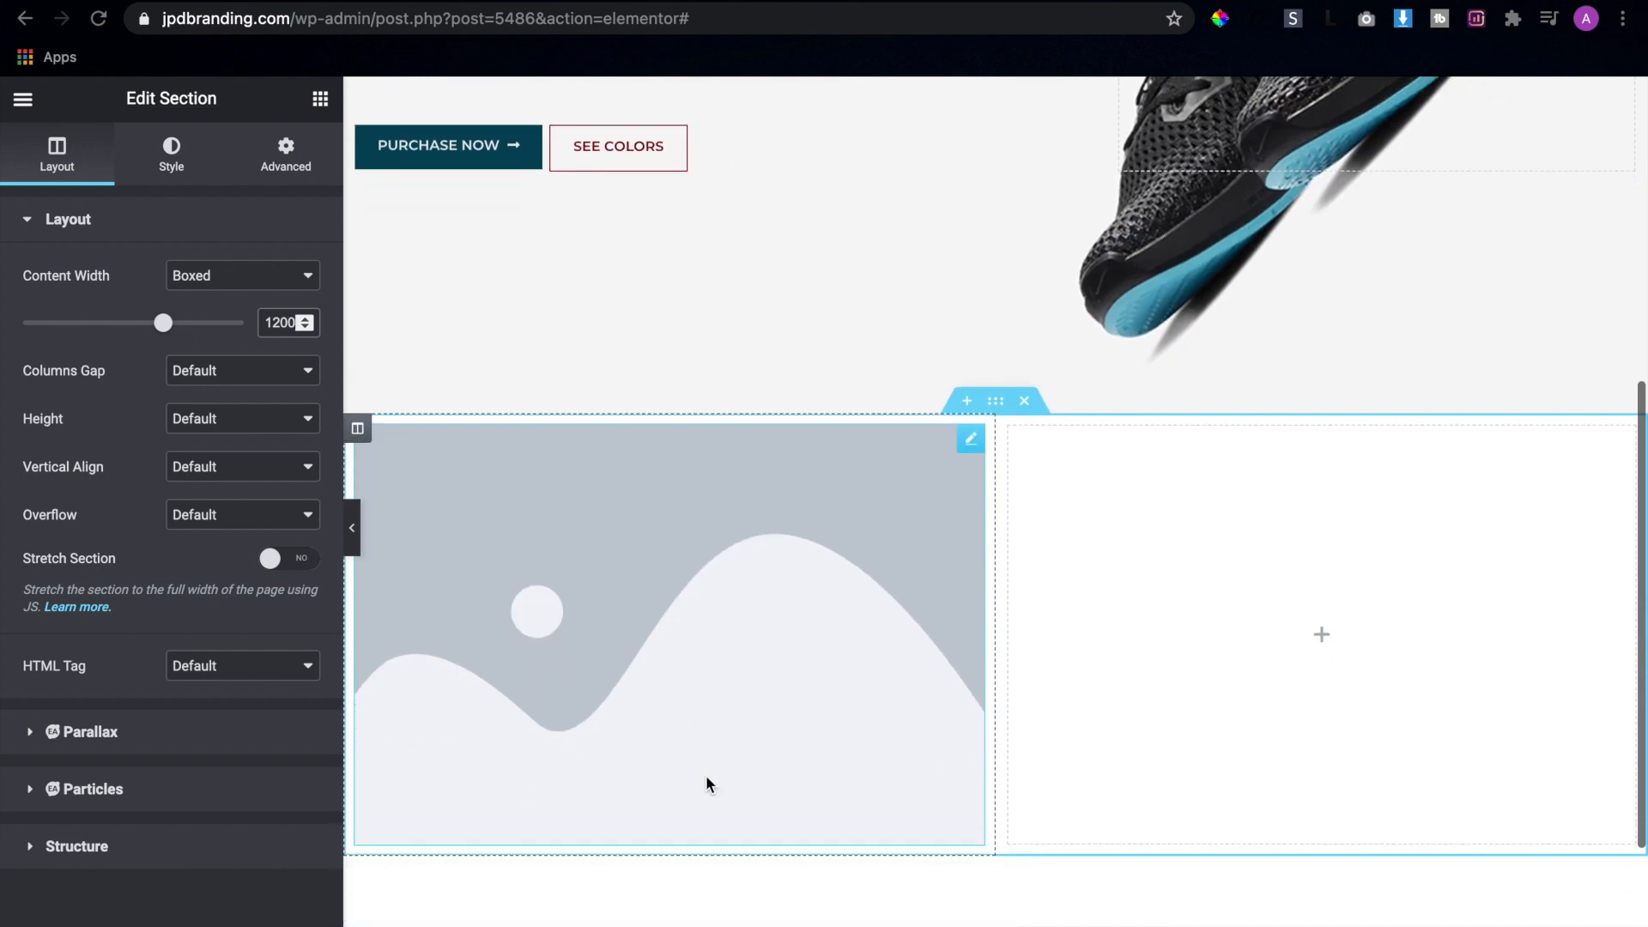
{"action": "left_click", "coordinate": [667, 692]}
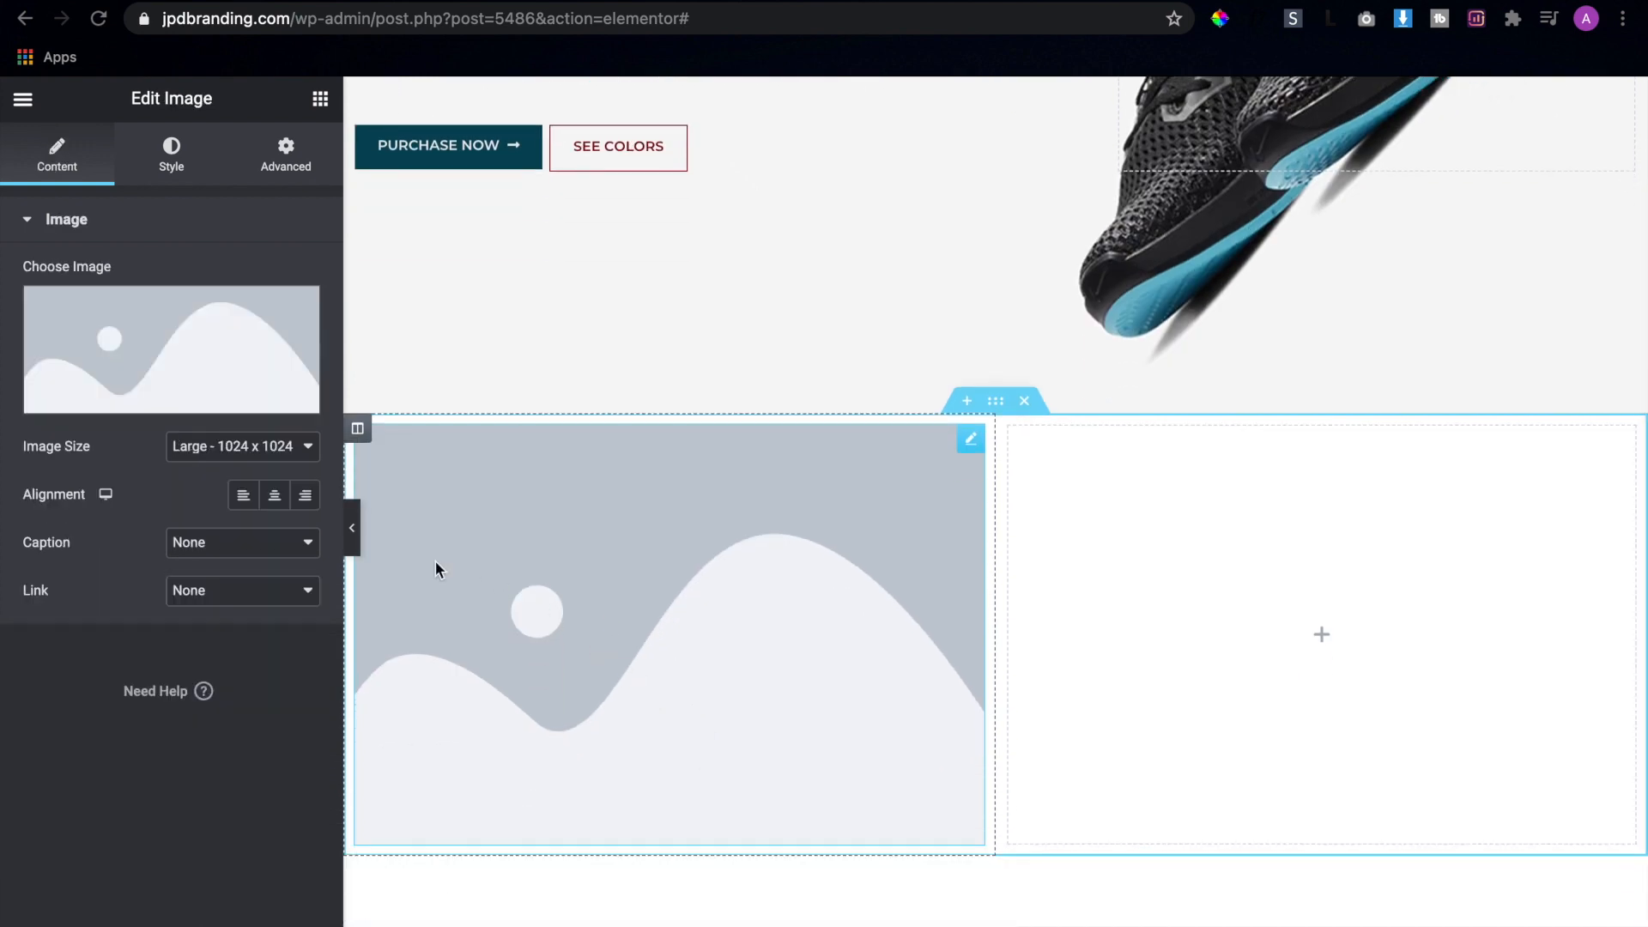
{"action": "left_click", "coordinate": [174, 352]}
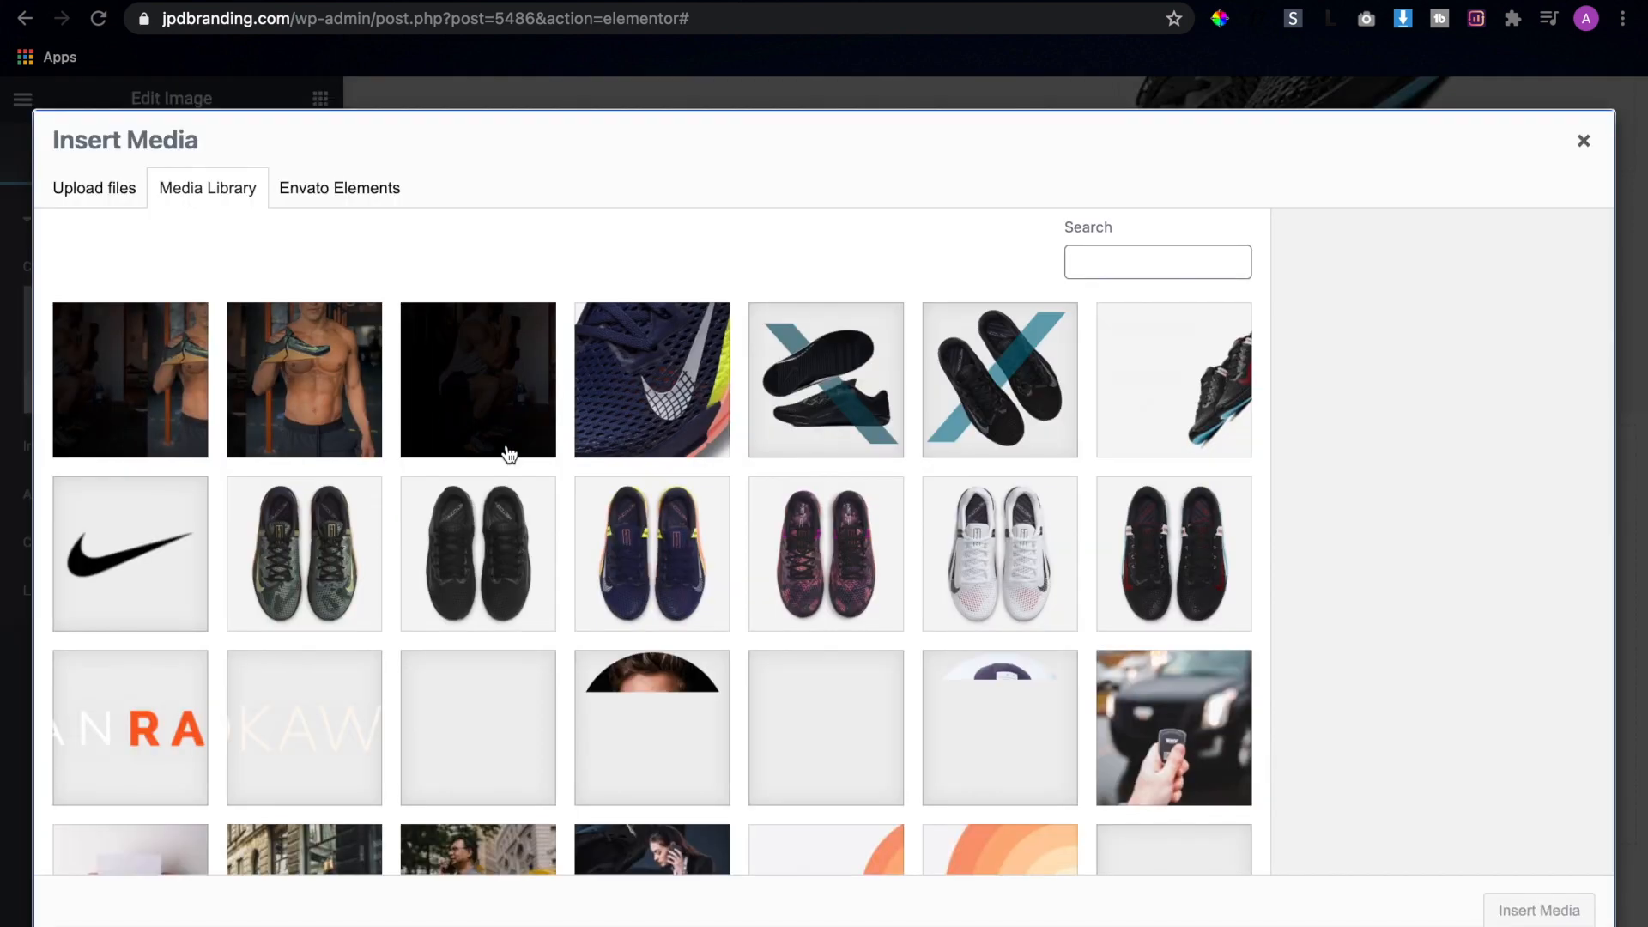
{"action": "left_click", "coordinate": [1005, 414]}
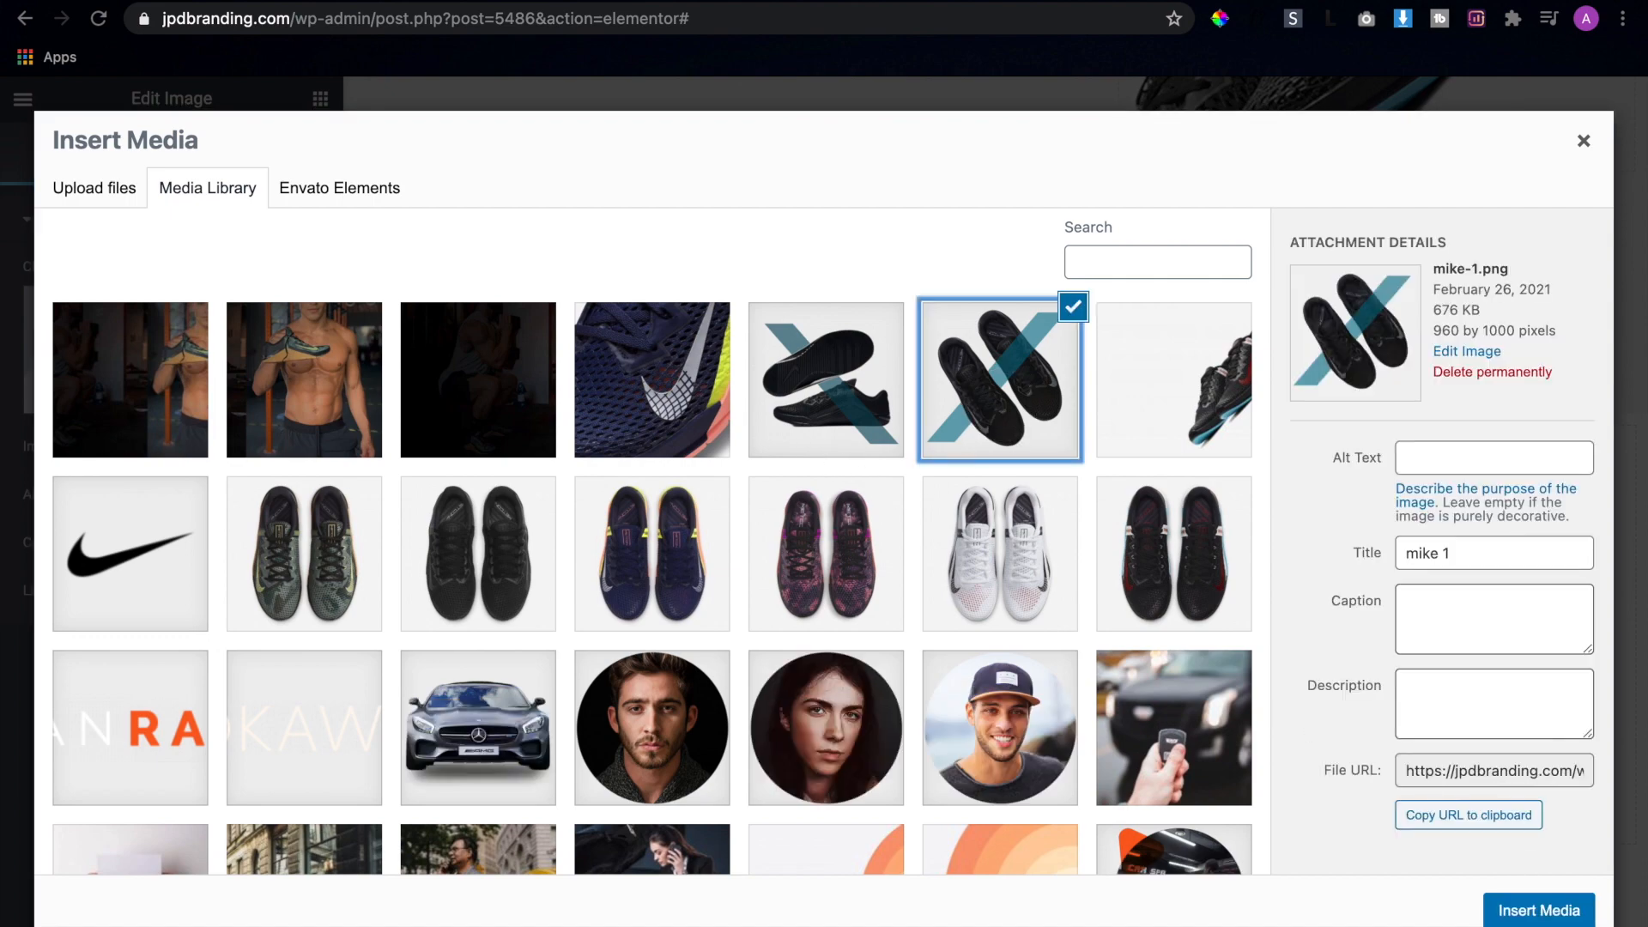
{"action": "left_click", "coordinate": [1538, 910]}
{"action": "scroll", "coordinate": [1198, 748], "scroll_direction": "down", "scroll_amount": 2}
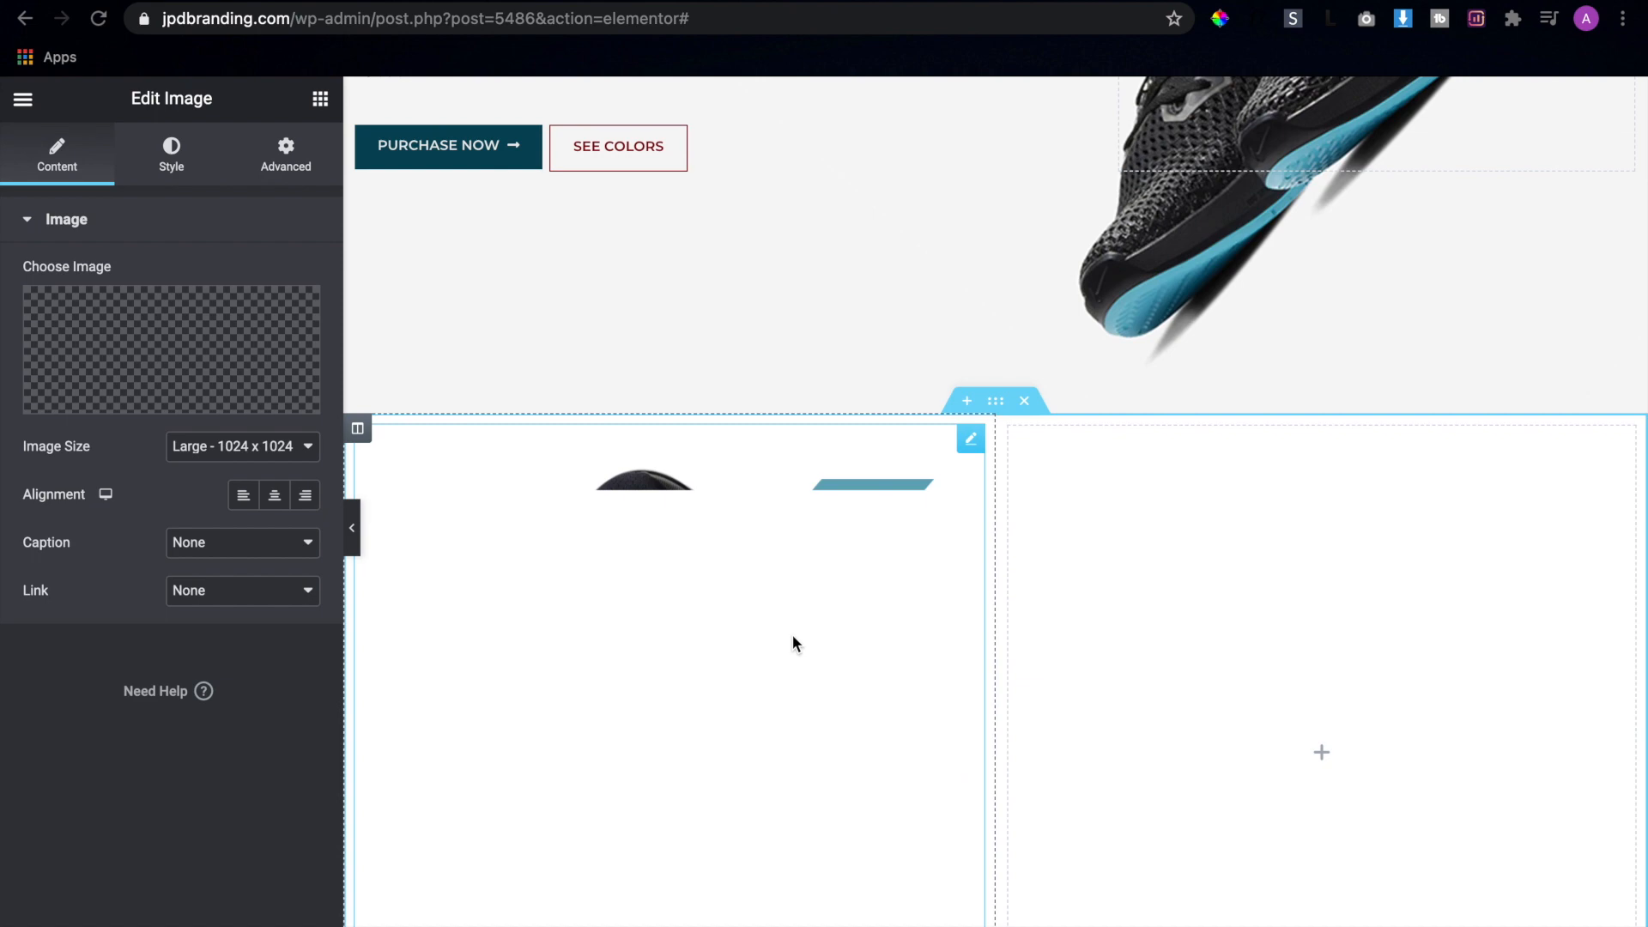
{"action": "scroll", "coordinate": [791, 635], "scroll_direction": "down", "scroll_amount": 2}
Check the section's layout in the Adobe XD mockup and add a Heading widget to the right column in Elementor
{"action": "key", "text": "ctrl+Right"}
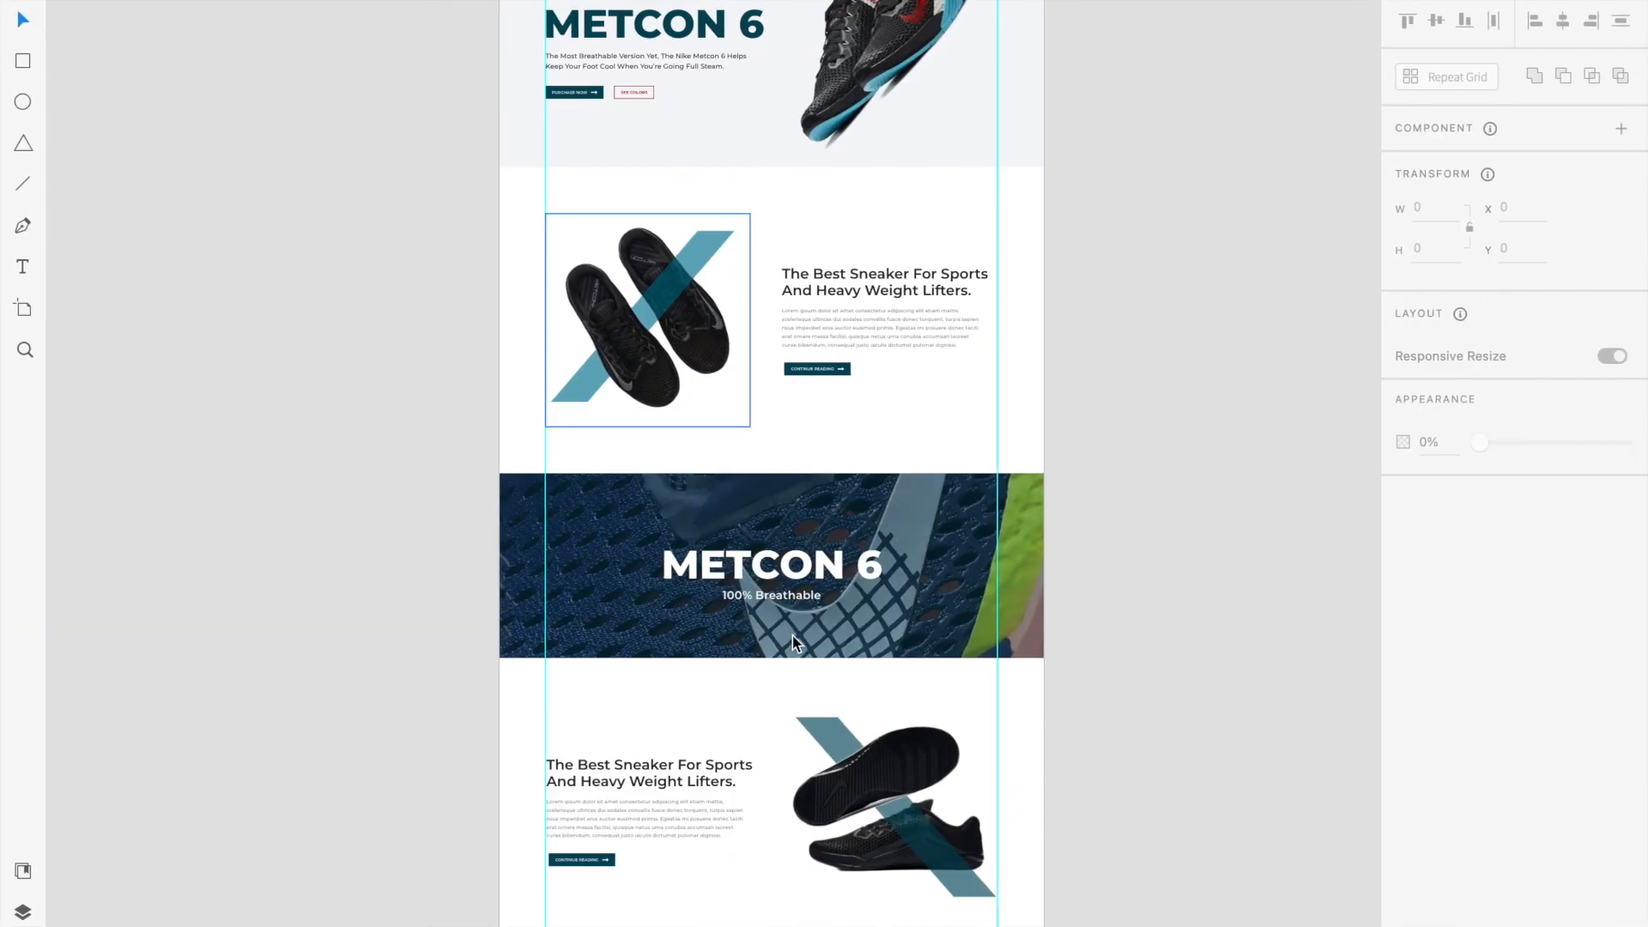
{"action": "key", "text": "ctrl+Left"}
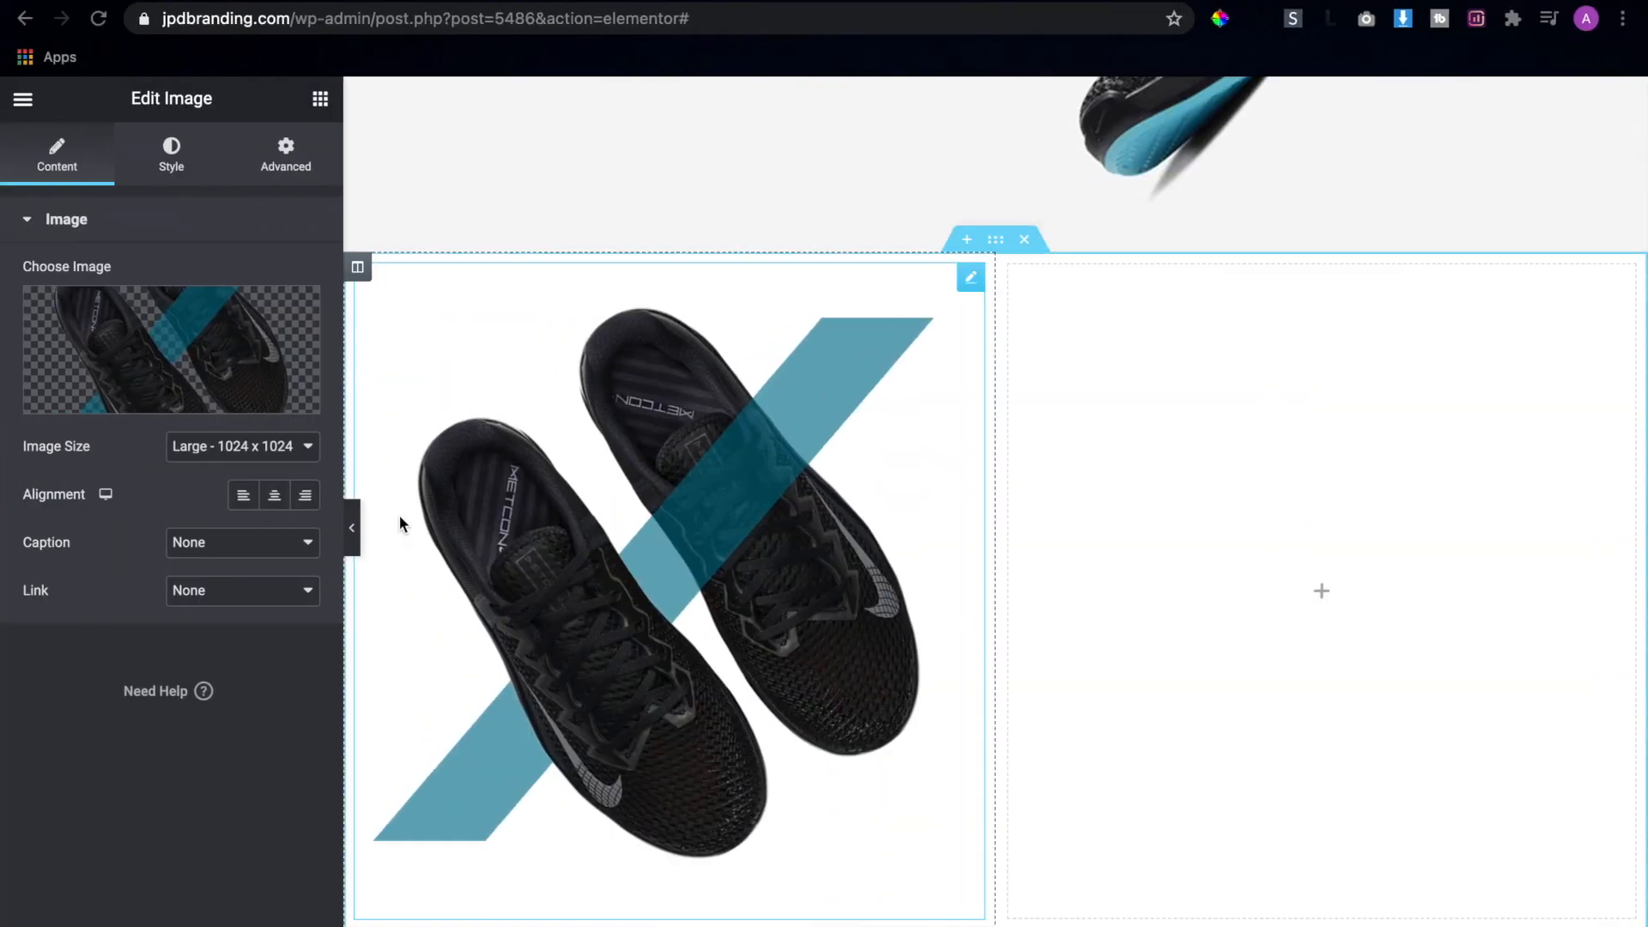
{"action": "left_click", "coordinate": [323, 108]}
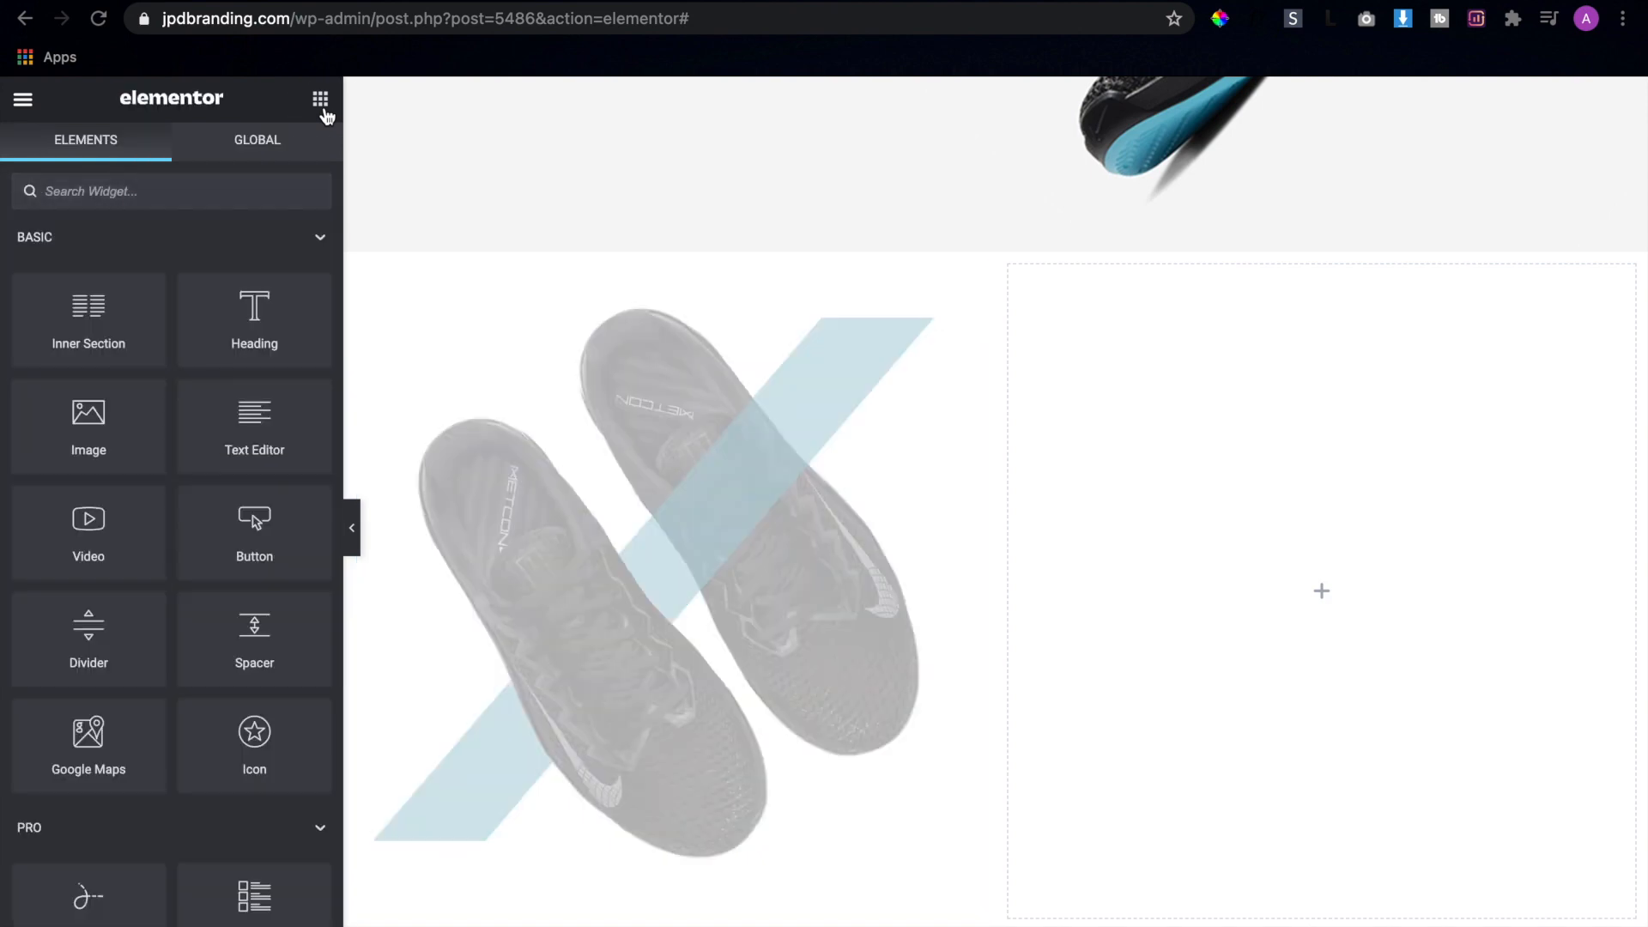
{"action": "left_click_drag", "start_coordinate": [254, 322], "coordinate": [1285, 570]}
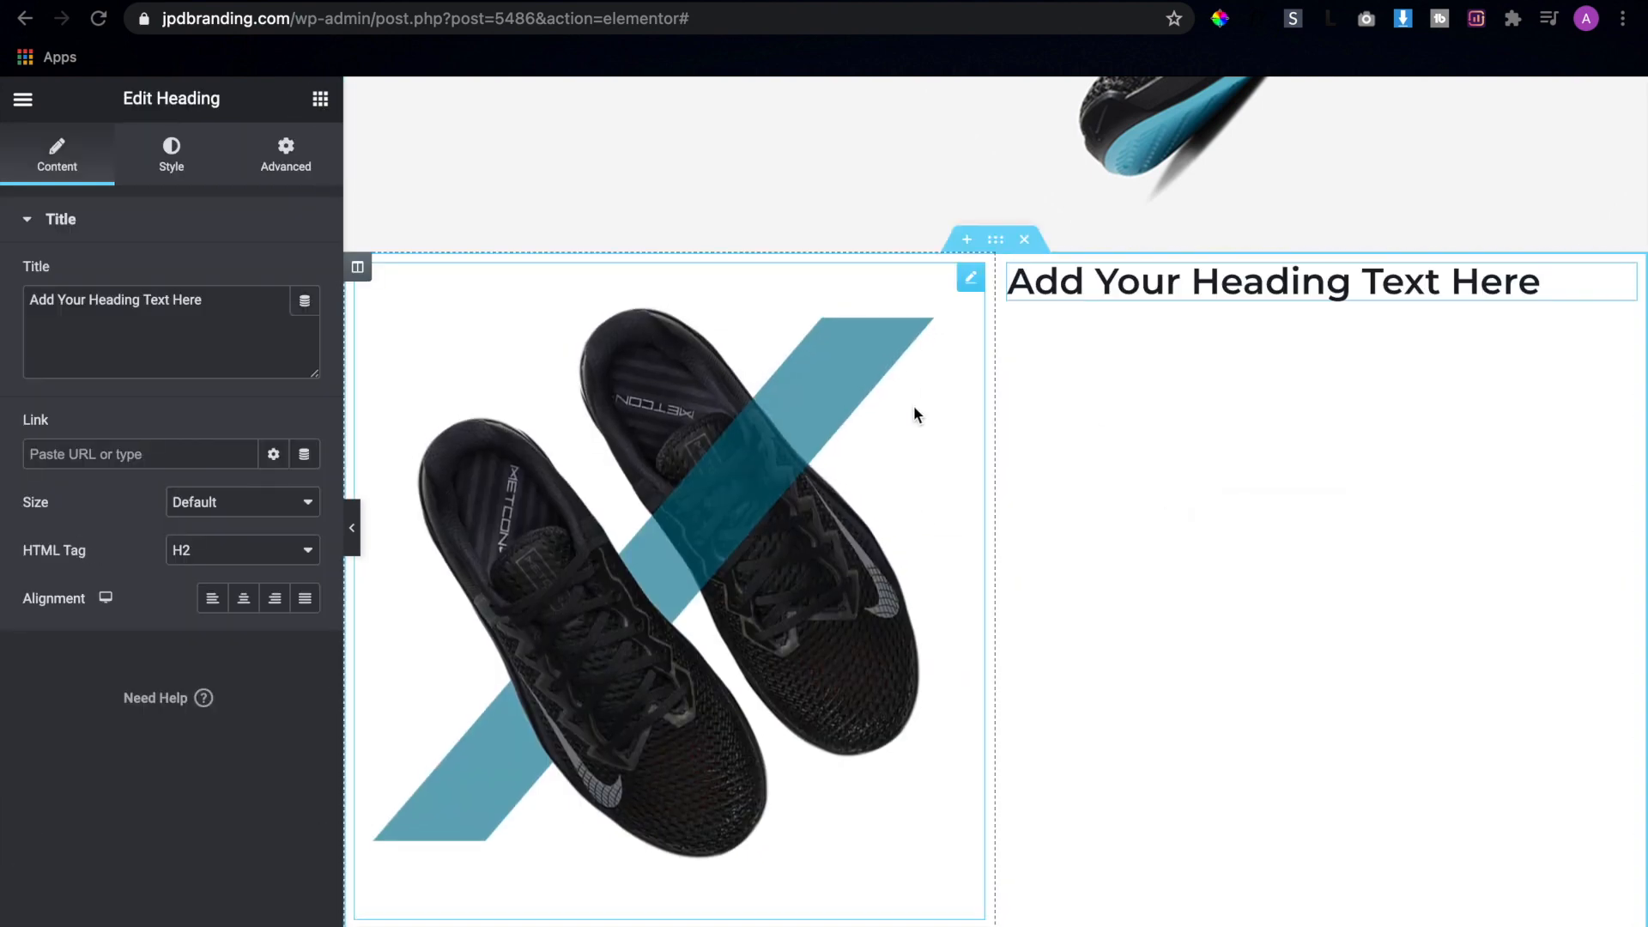
Copy "The Best Sneaker For Sports And Heavy Weight Lifters." from the Adobe XD mockup into the Elementor heading's title, replacing its default text
{"action": "key", "text": "ctrl+Right"}
{"action": "double_click", "coordinate": [932, 279]}
{"action": "double_click", "coordinate": [932, 279]}
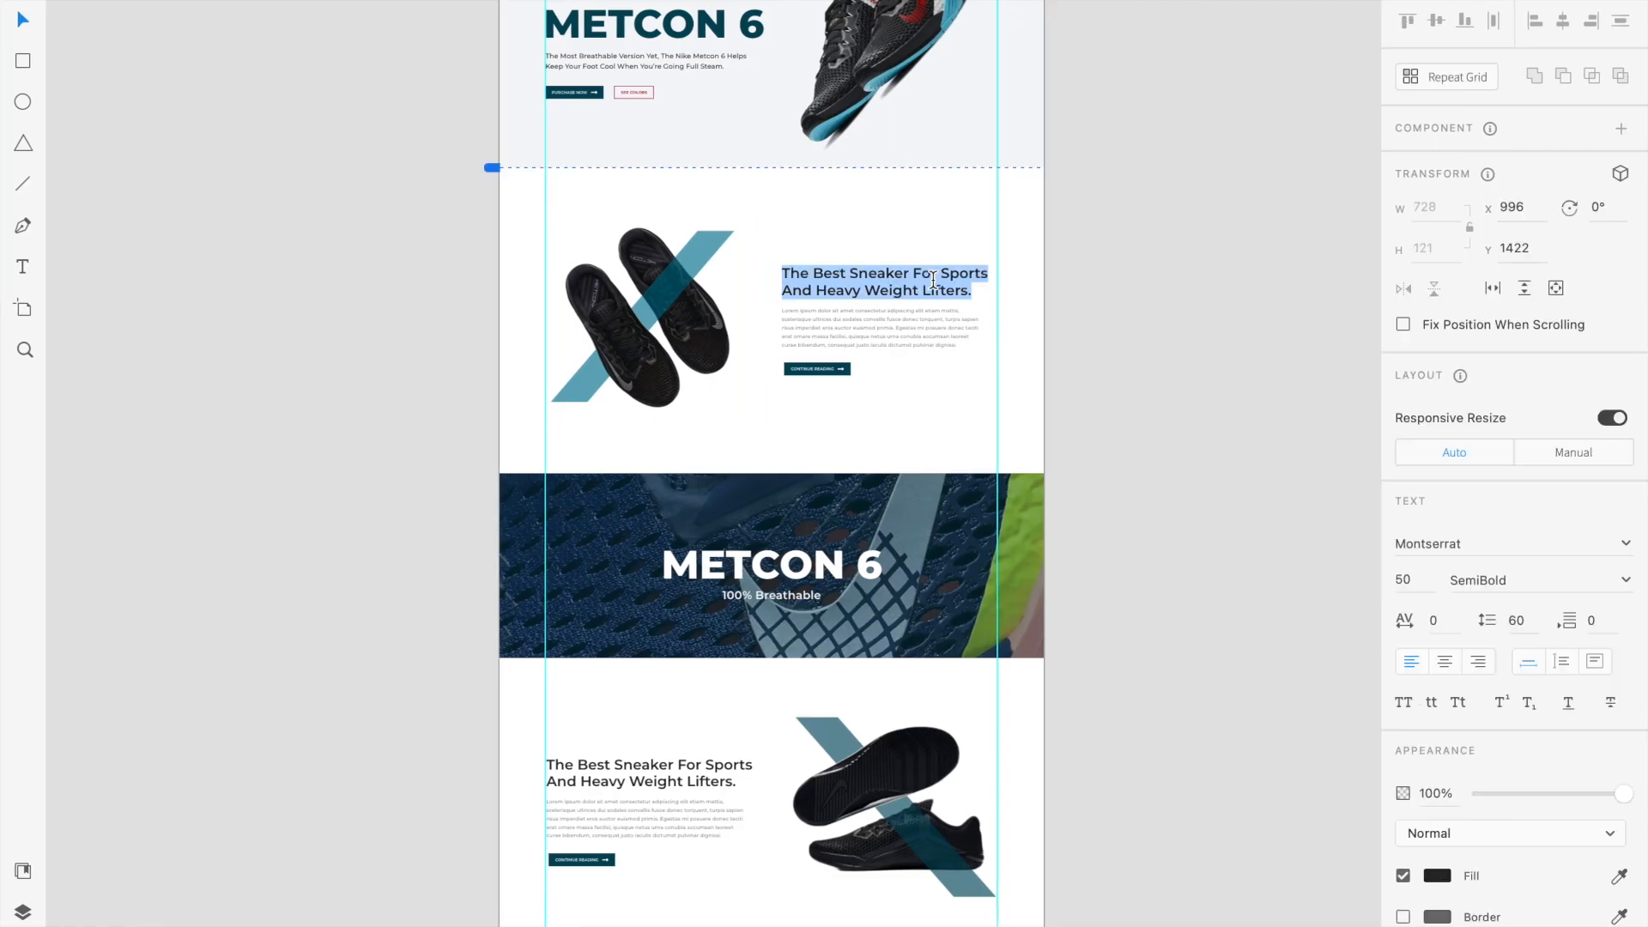
{"action": "key", "text": "ctrl+Left"}
{"action": "left_click", "coordinate": [209, 347]}
{"action": "key", "text": "ctrl+a"}
{"action": "type", "text": "The Best Sneaker For Sports And Heavy Weight Lifters."}
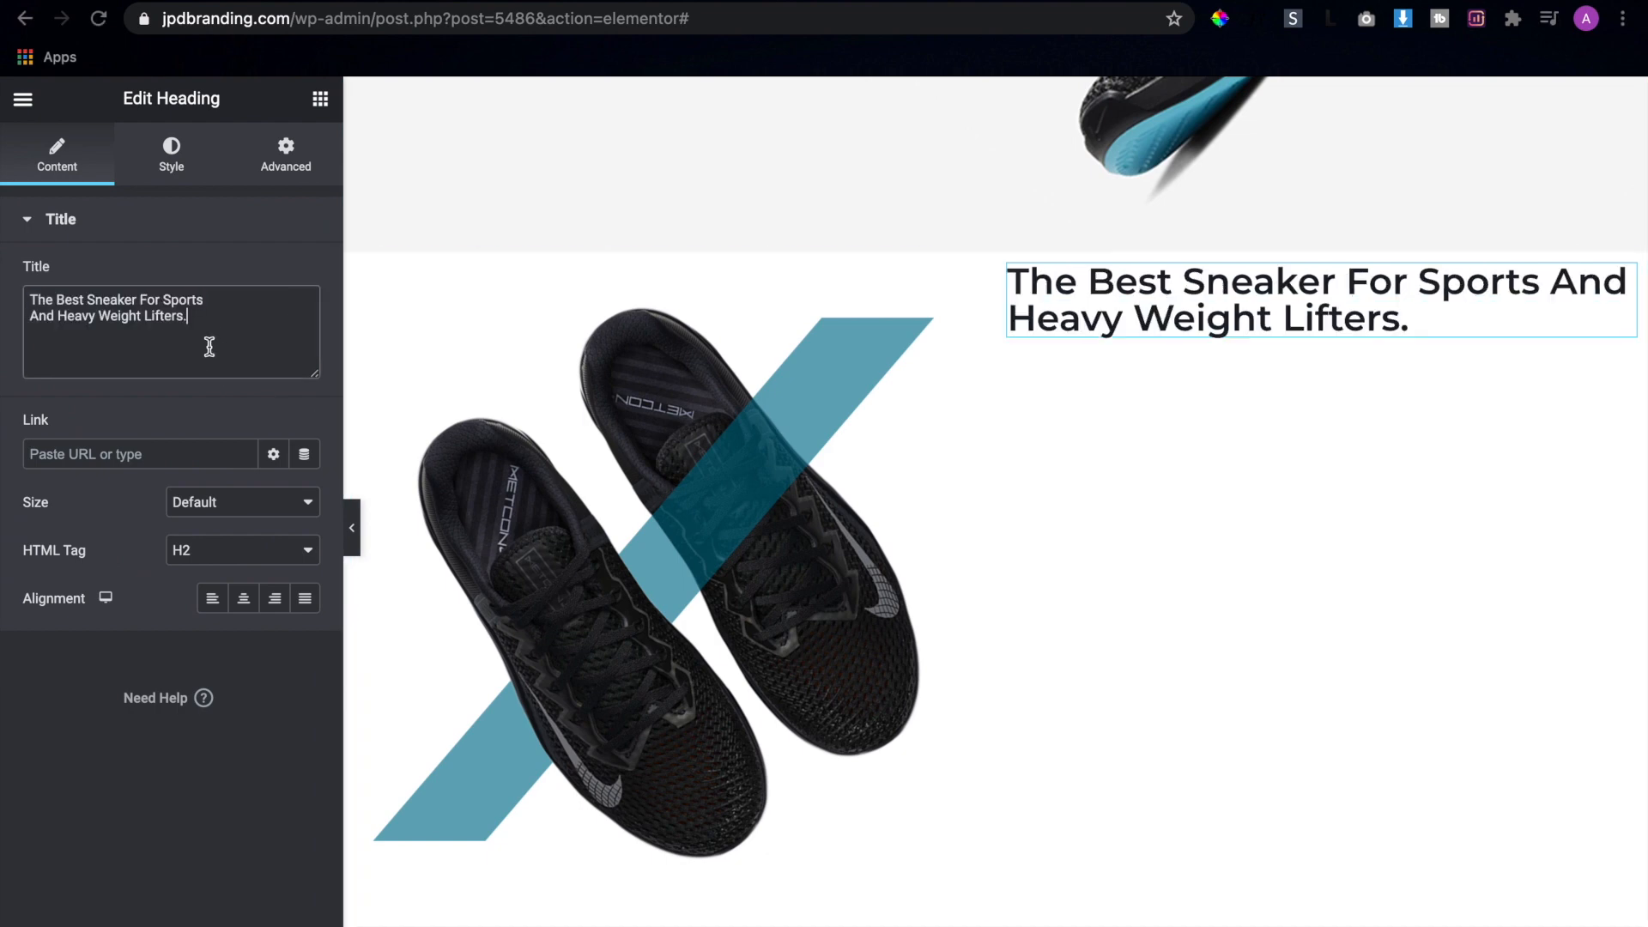
Check the heading's text style in the Adobe XD mockup and set the Elementor heading's font family to Montserrat
{"action": "left_click", "coordinate": [170, 155]}
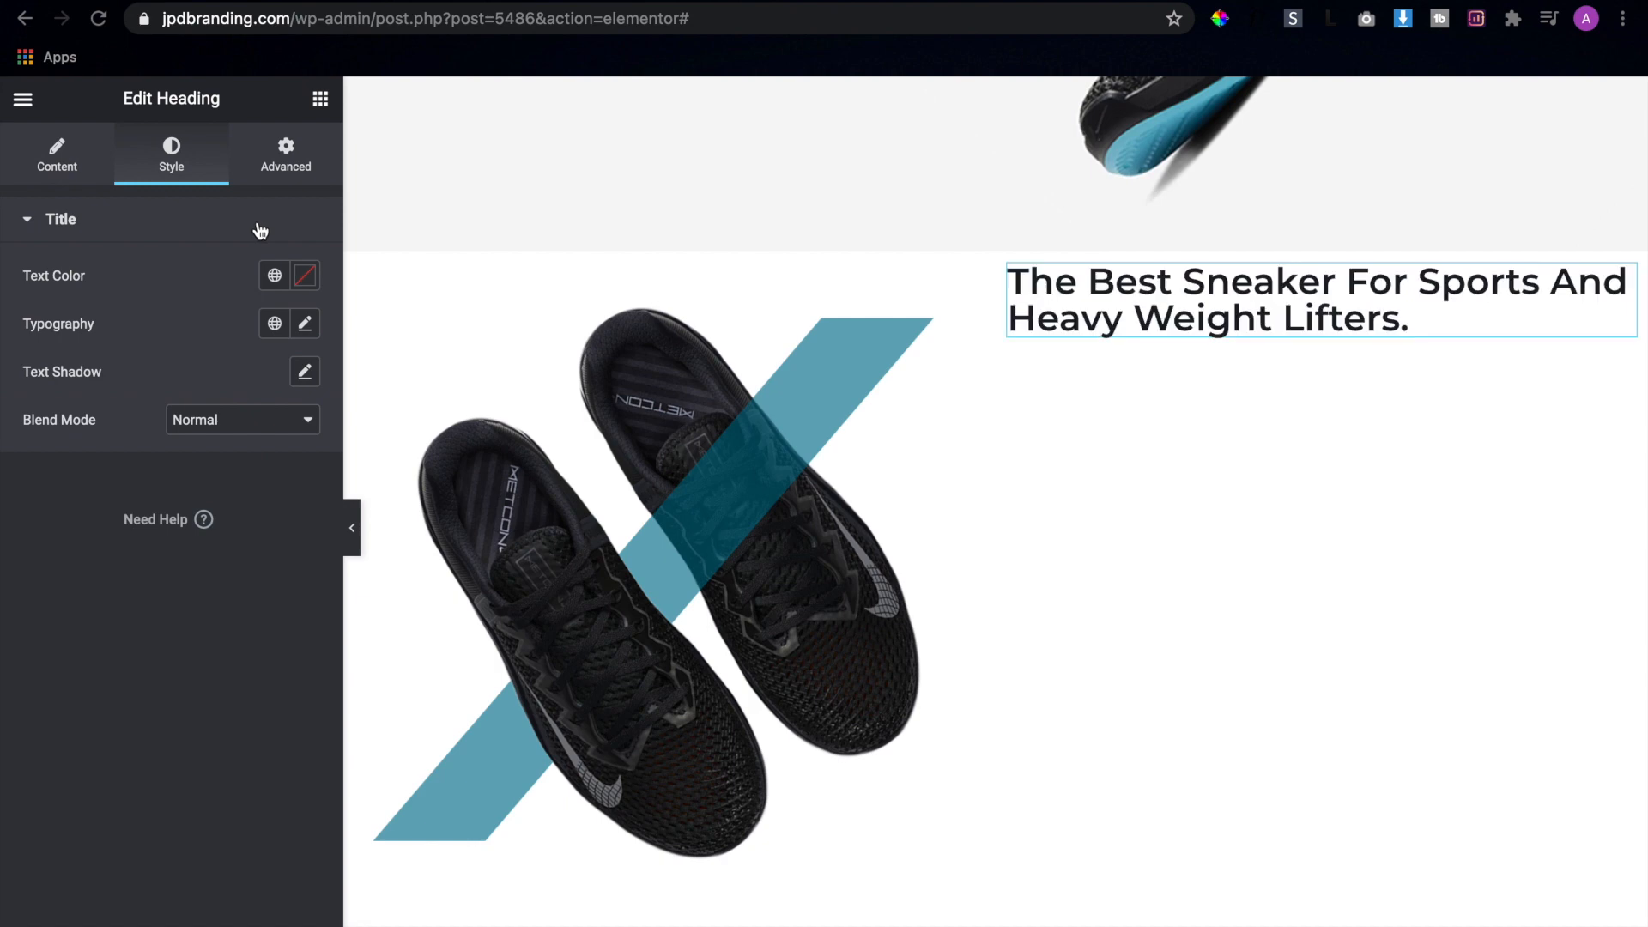
{"action": "key", "text": "ctrl+Right"}
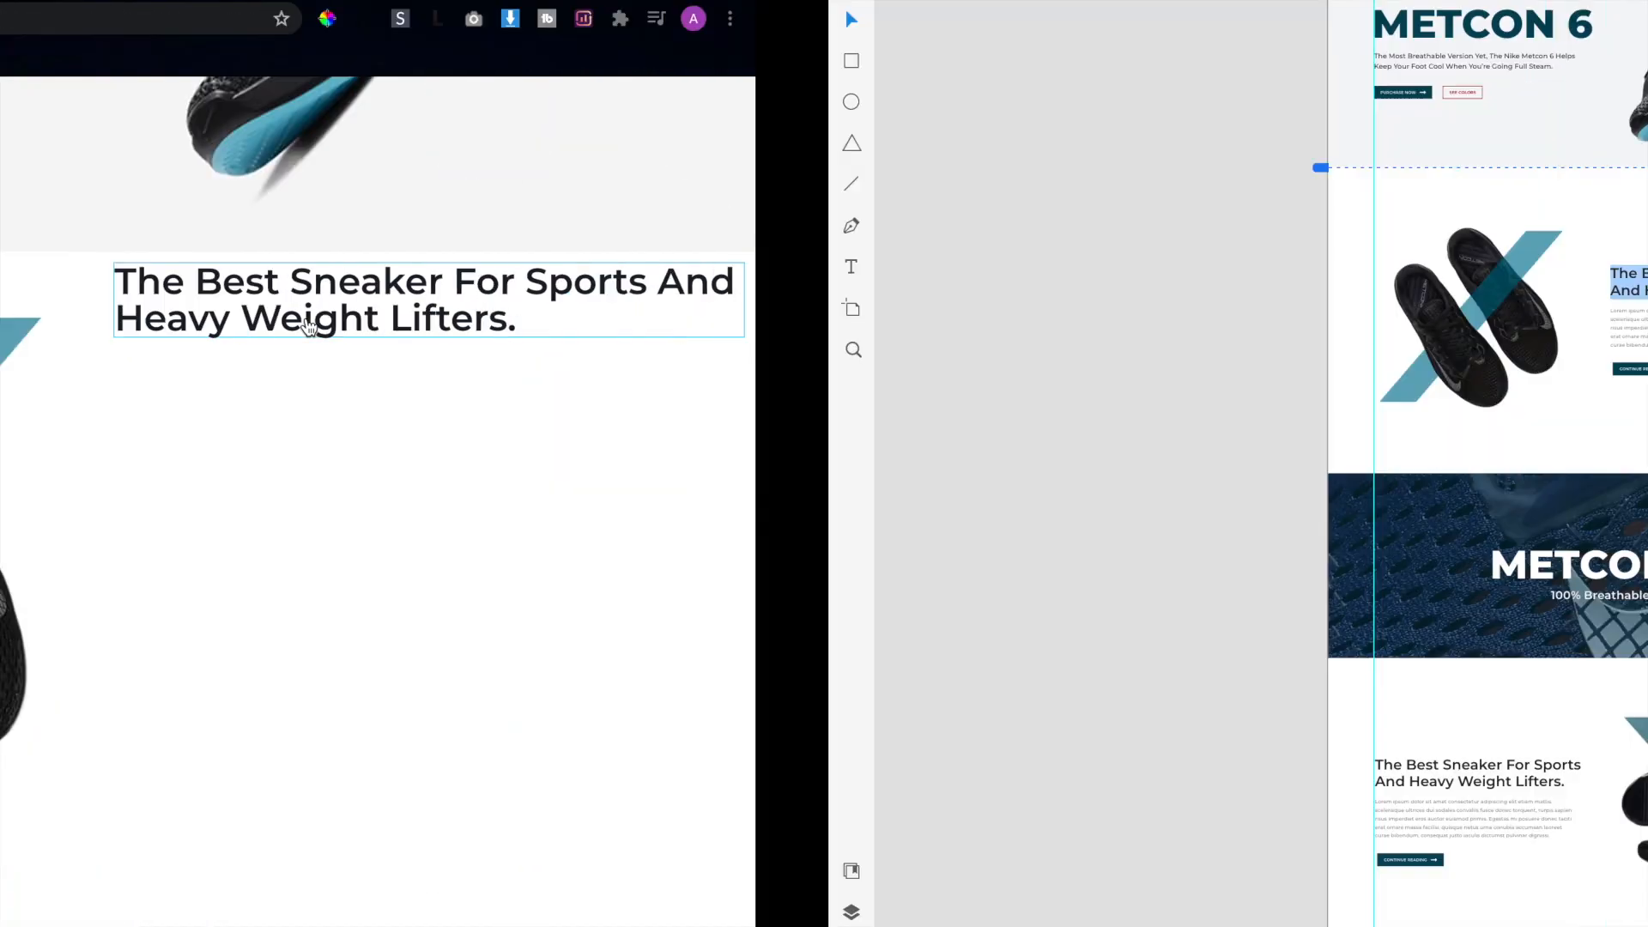
{"action": "left_click", "coordinate": [962, 286]}
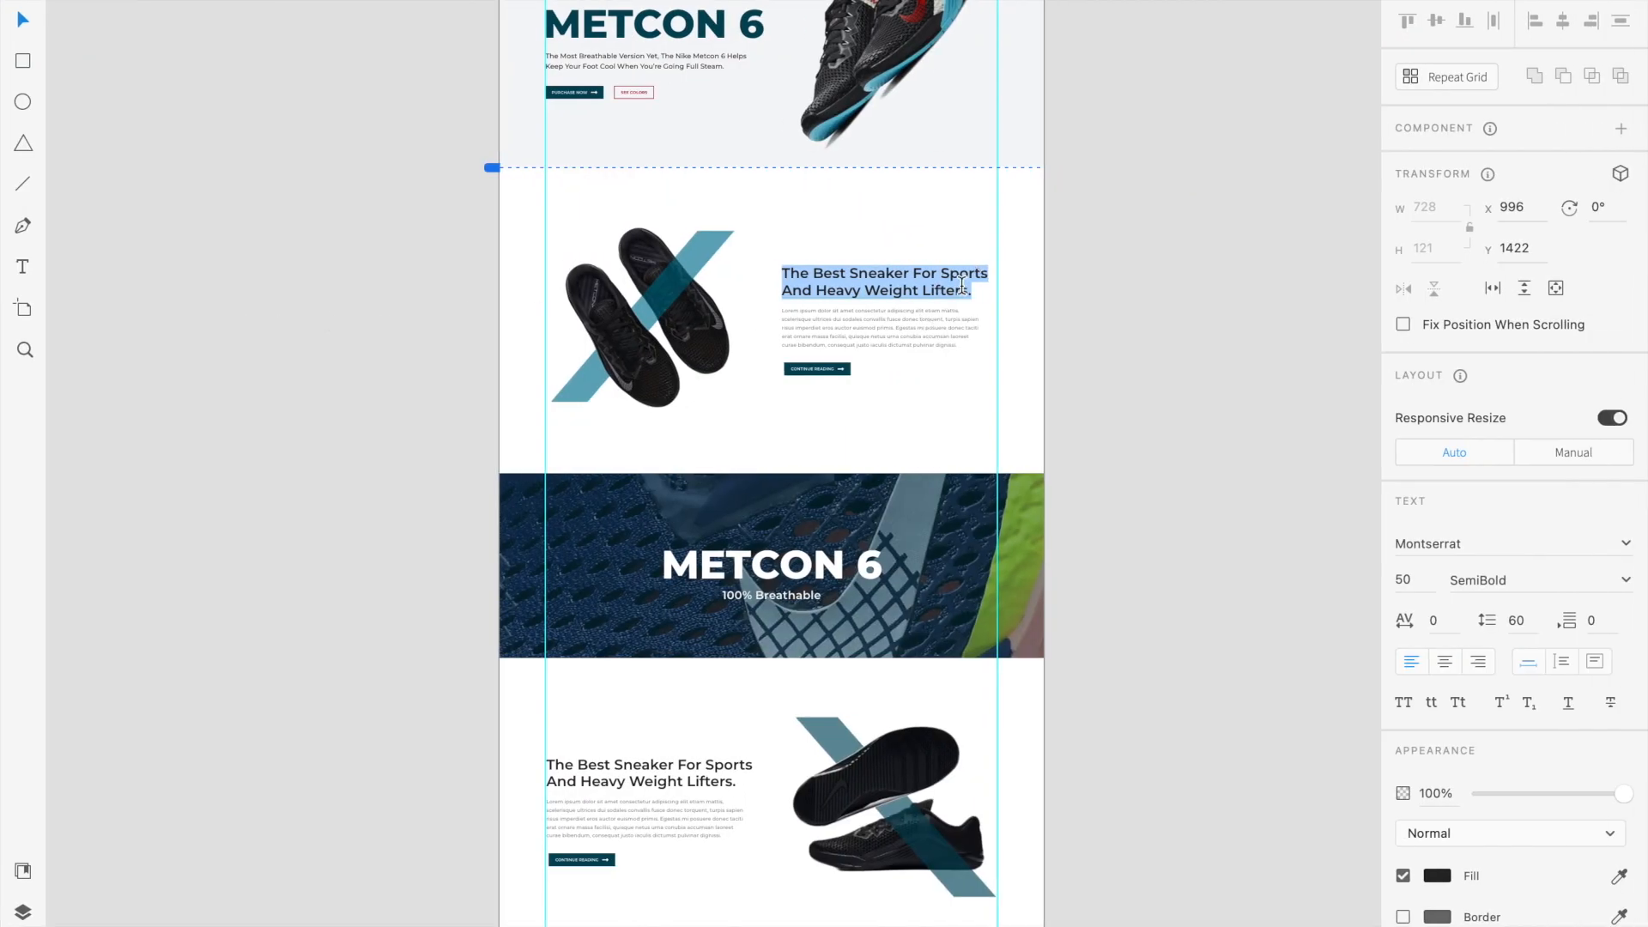
{"action": "key", "text": "ctrl+Left"}
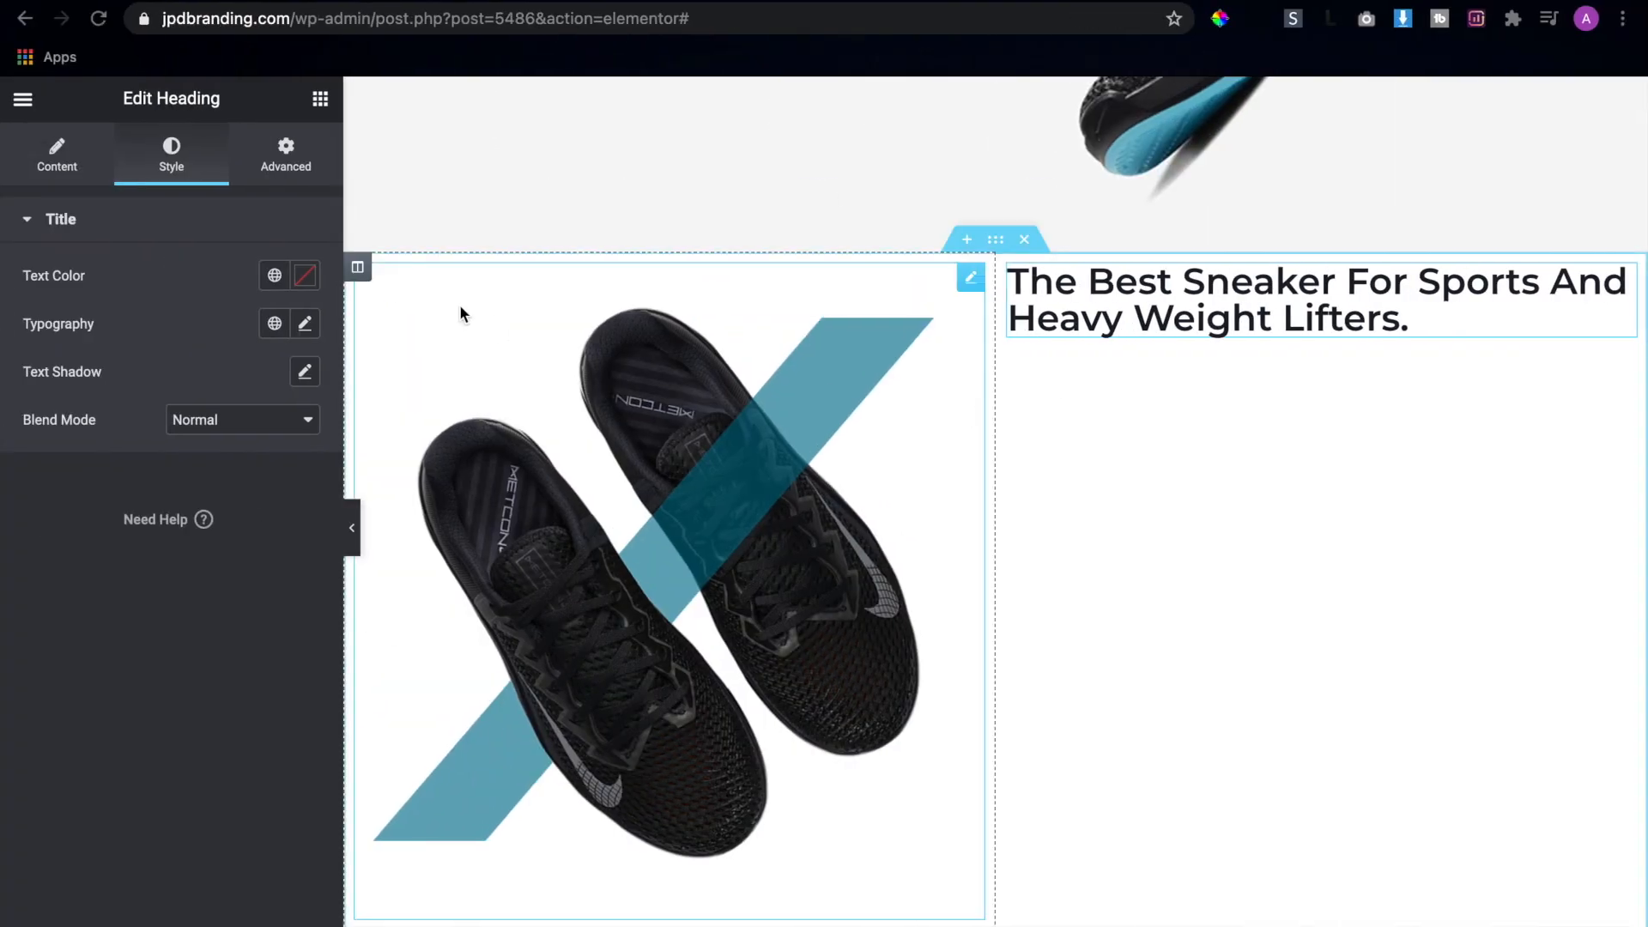
{"action": "left_click", "coordinate": [305, 323]}
{"action": "left_click", "coordinate": [209, 434]}
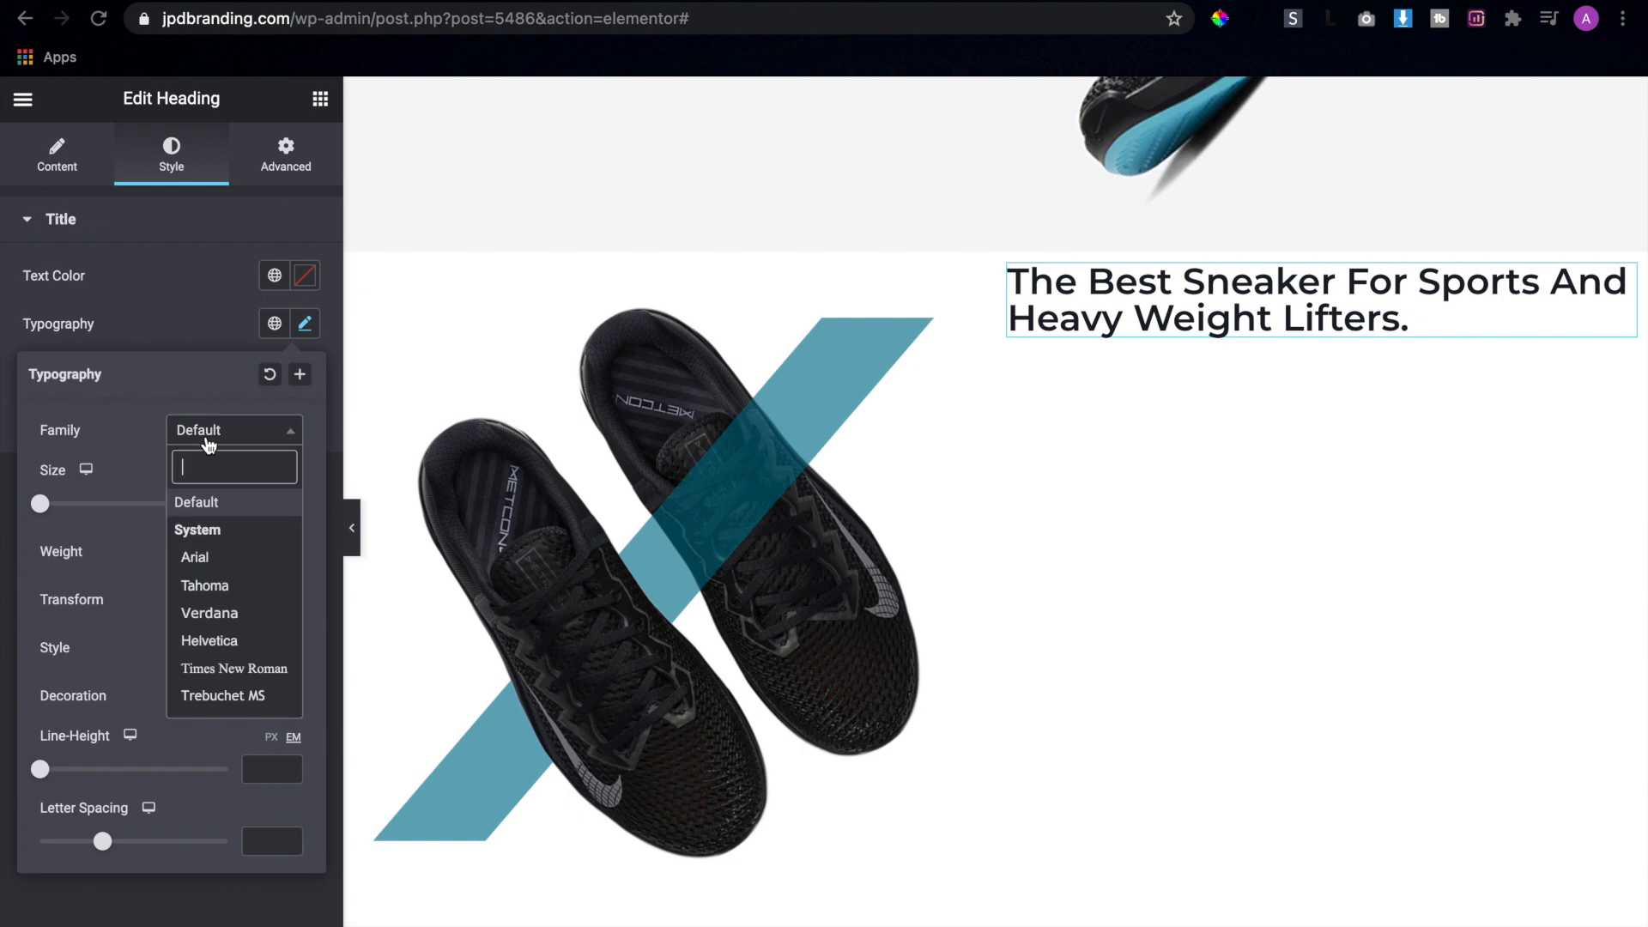
{"action": "type", "text": "mon"}
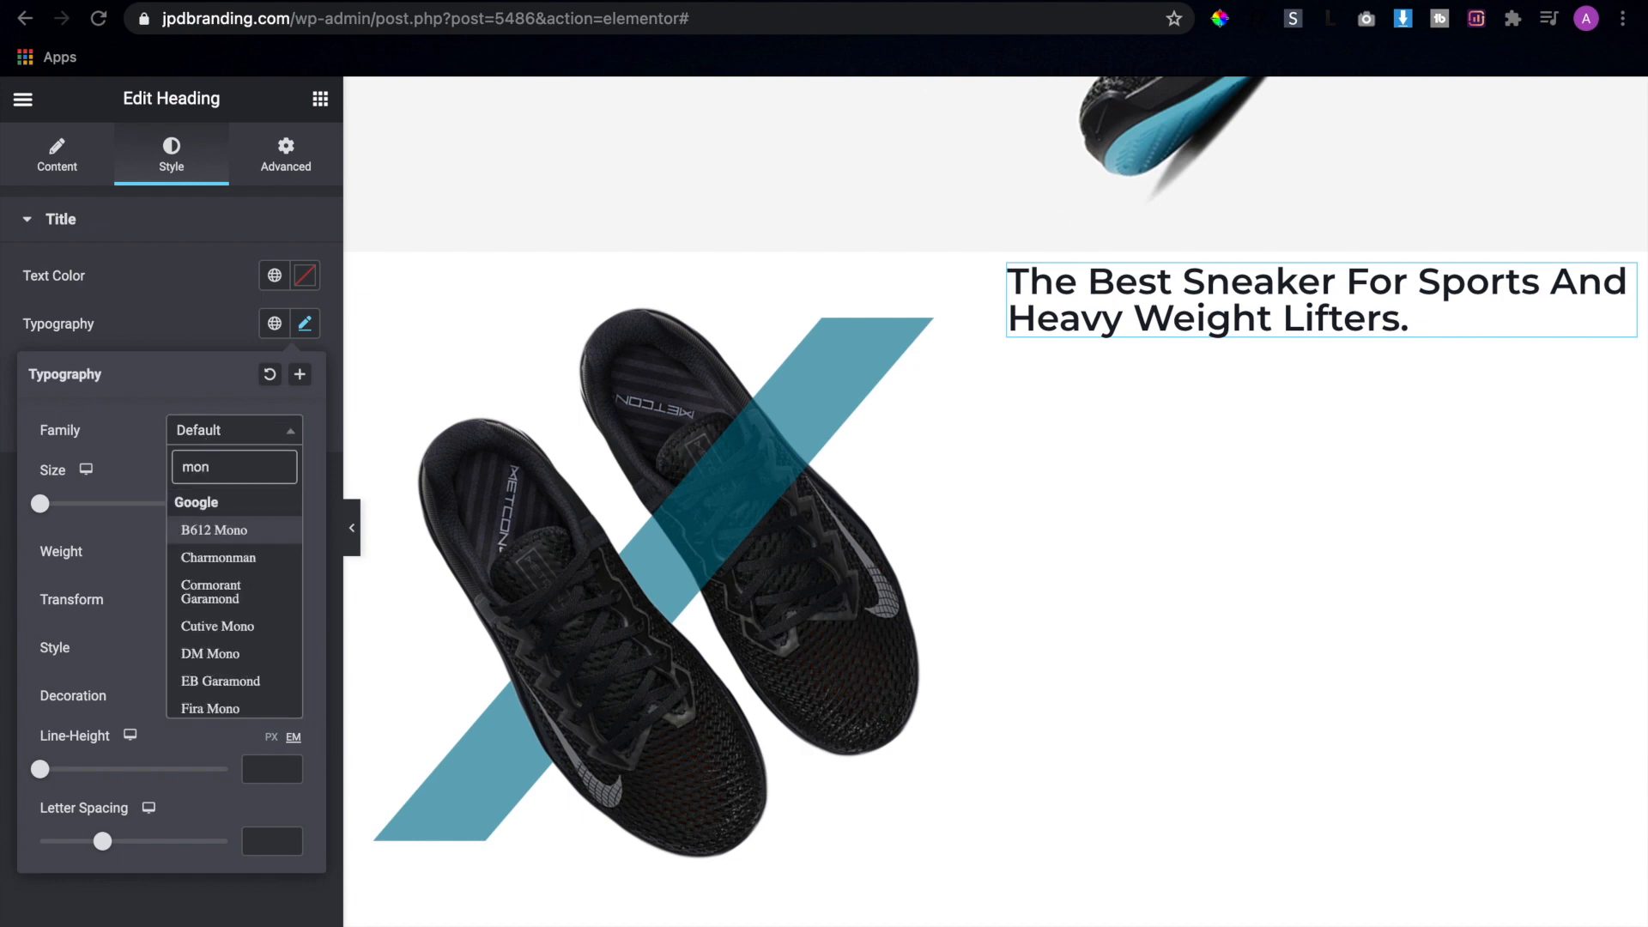
{"action": "type", "text": "tse"}
{"action": "key", "text": "Return"}
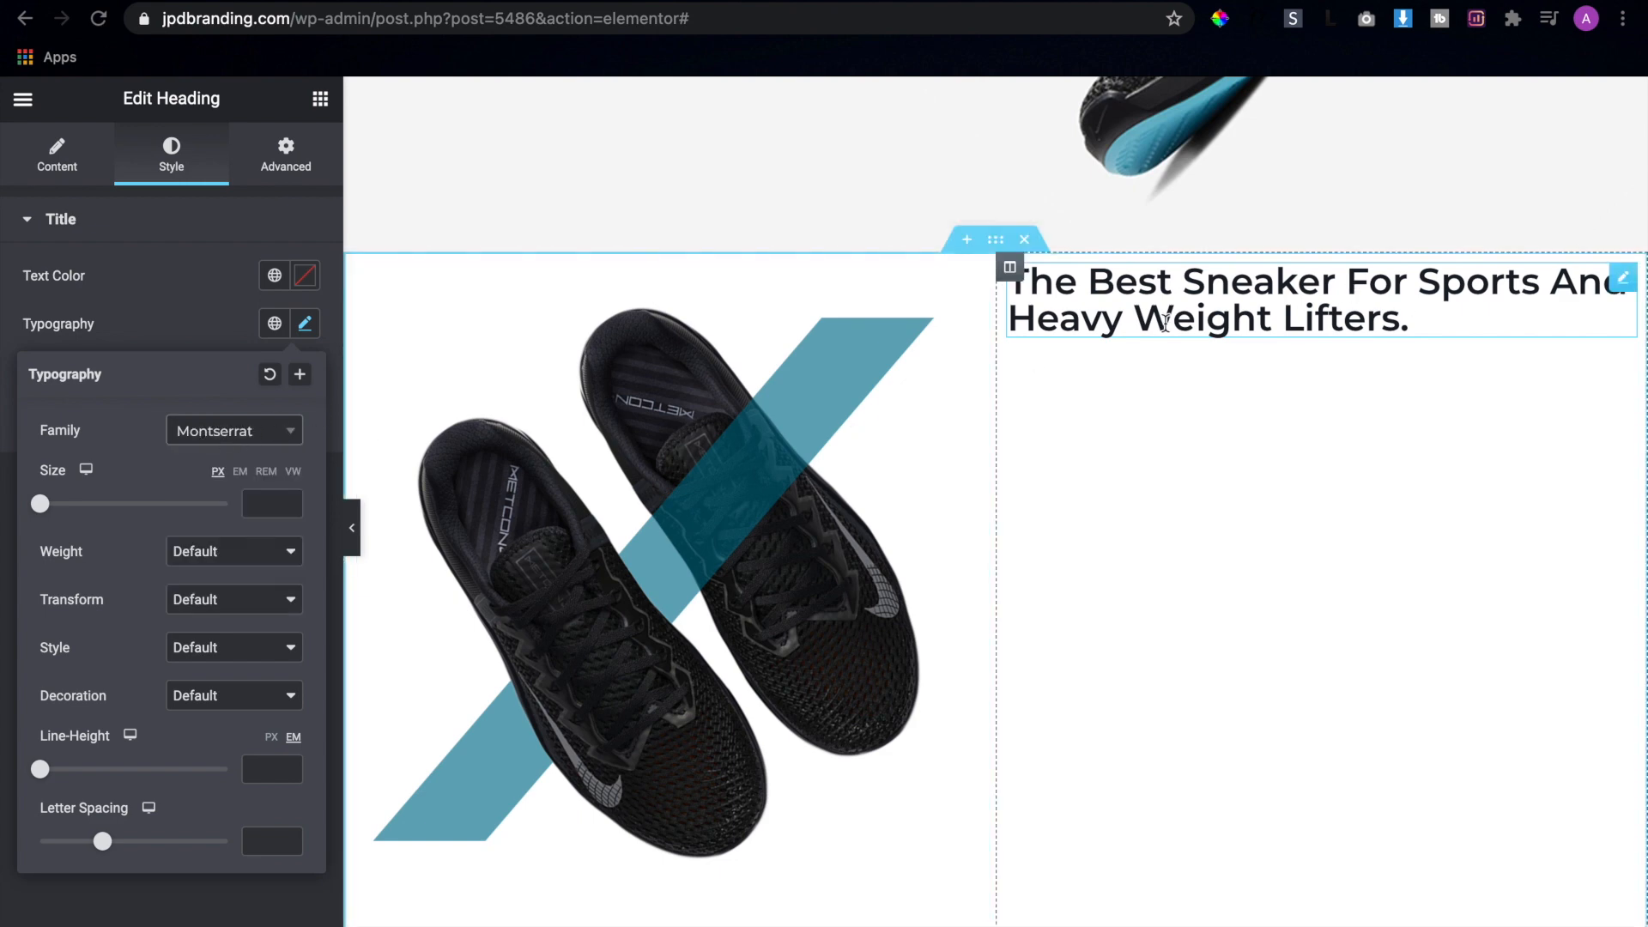
Set the heading's font size to 35 px and its line height to 1.2 em
{"action": "left_click", "coordinate": [22, 101]}
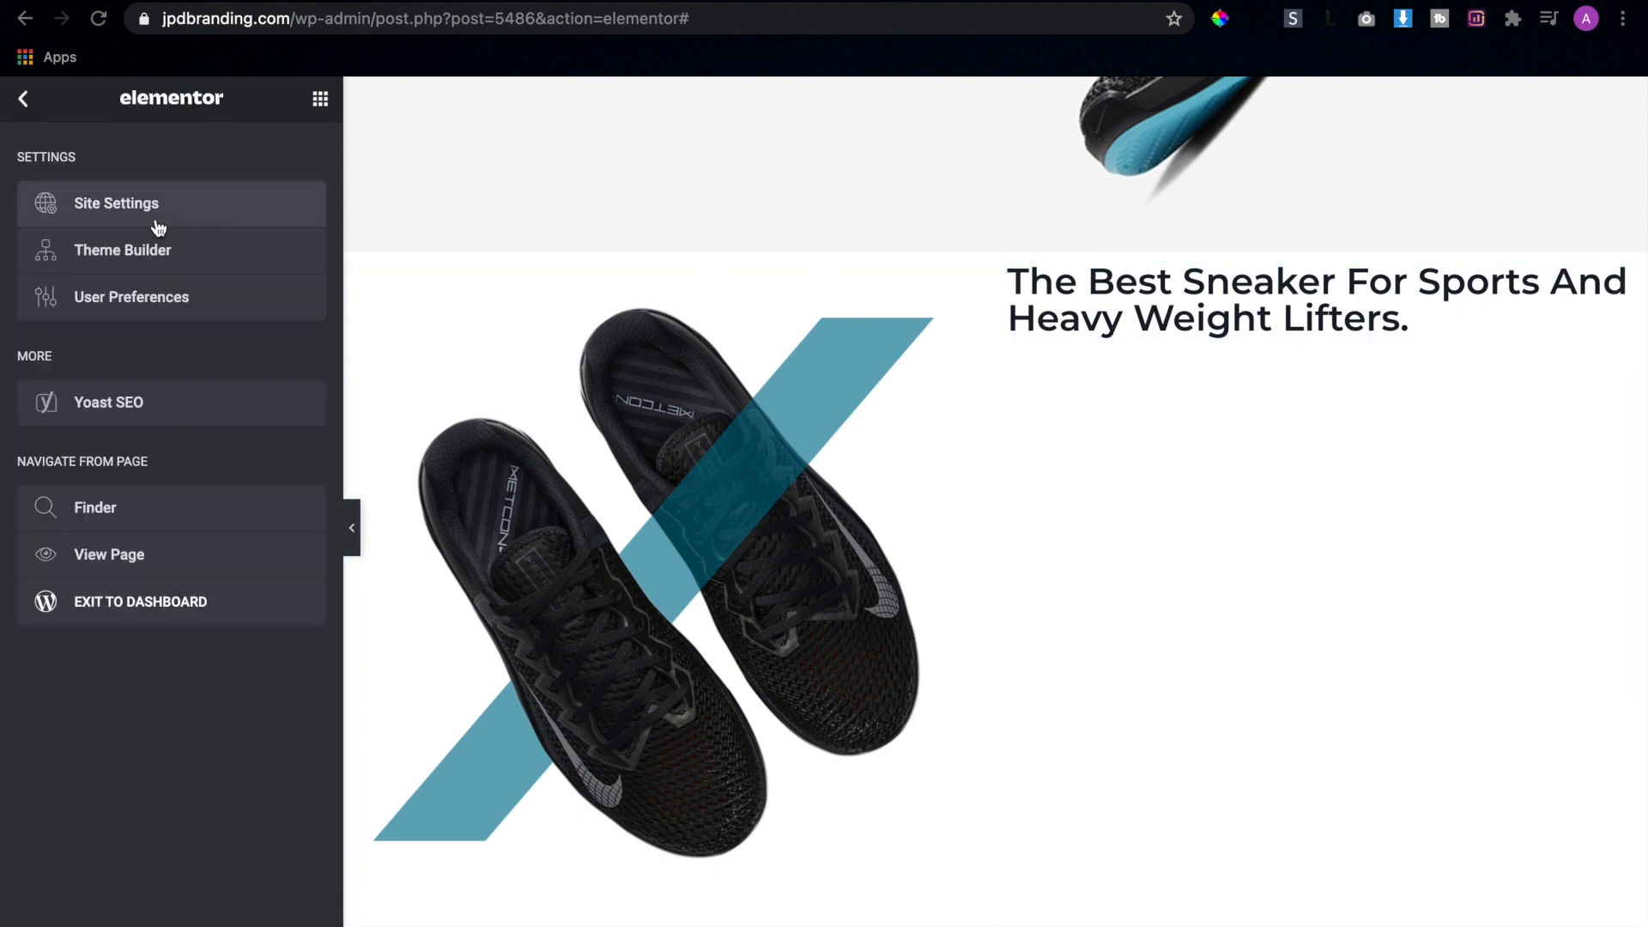
{"action": "left_click", "coordinate": [23, 101]}
{"action": "left_click", "coordinate": [1107, 311]}
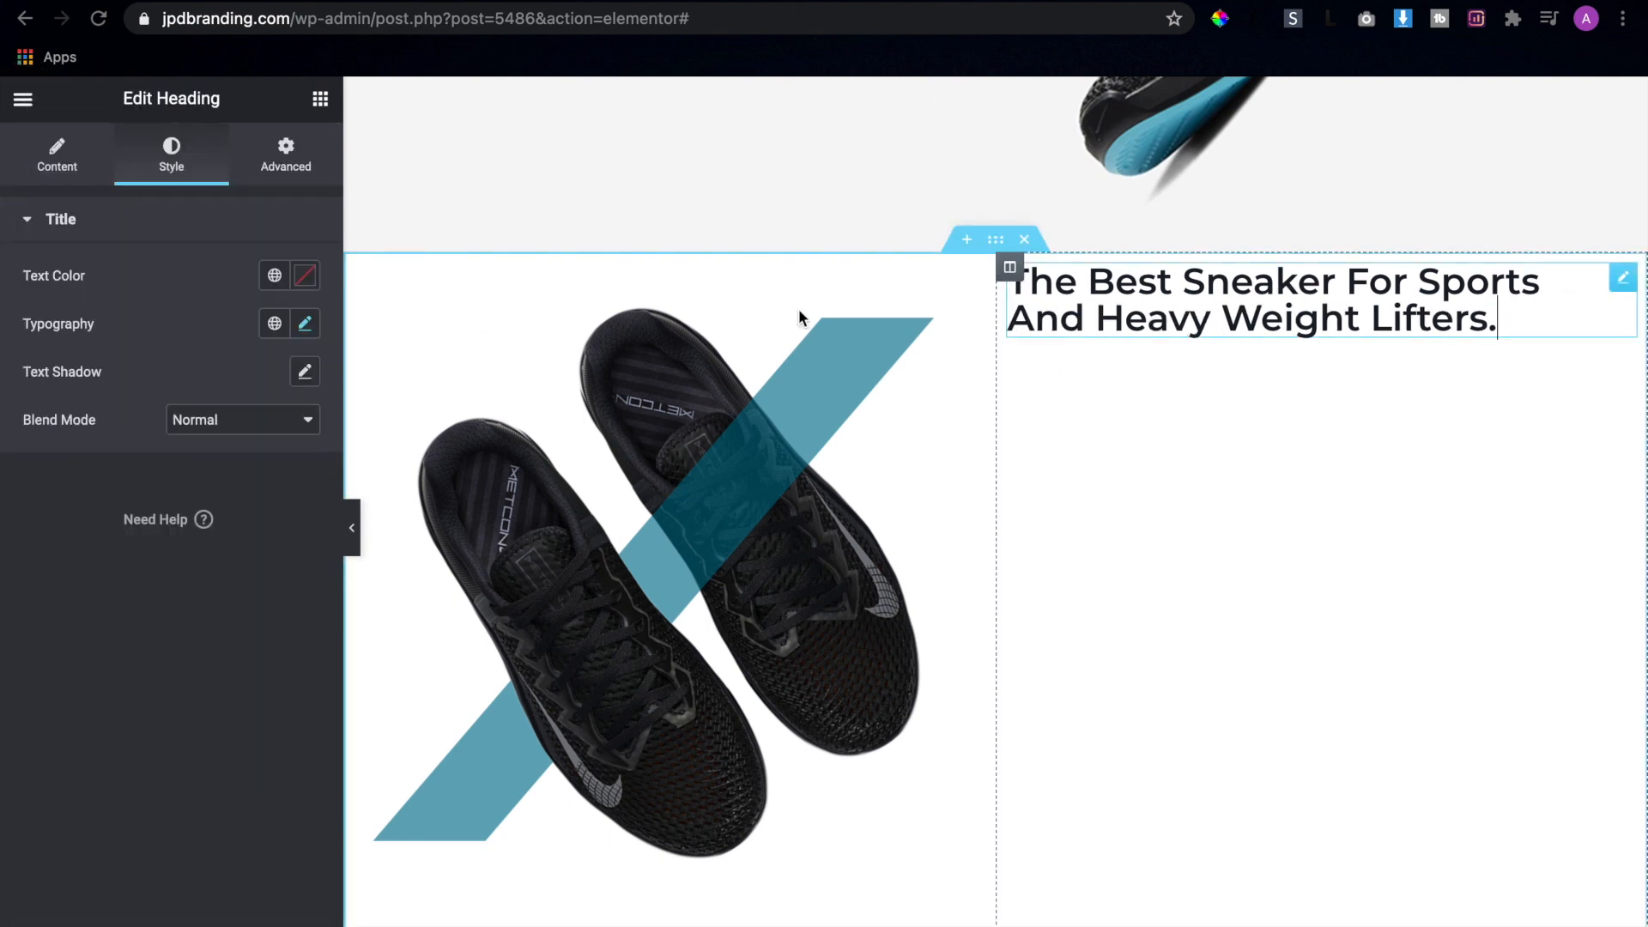
{"action": "left_click", "coordinate": [305, 324]}
{"action": "left_click_drag", "start_coordinate": [42, 511], "coordinate": [70, 510]}
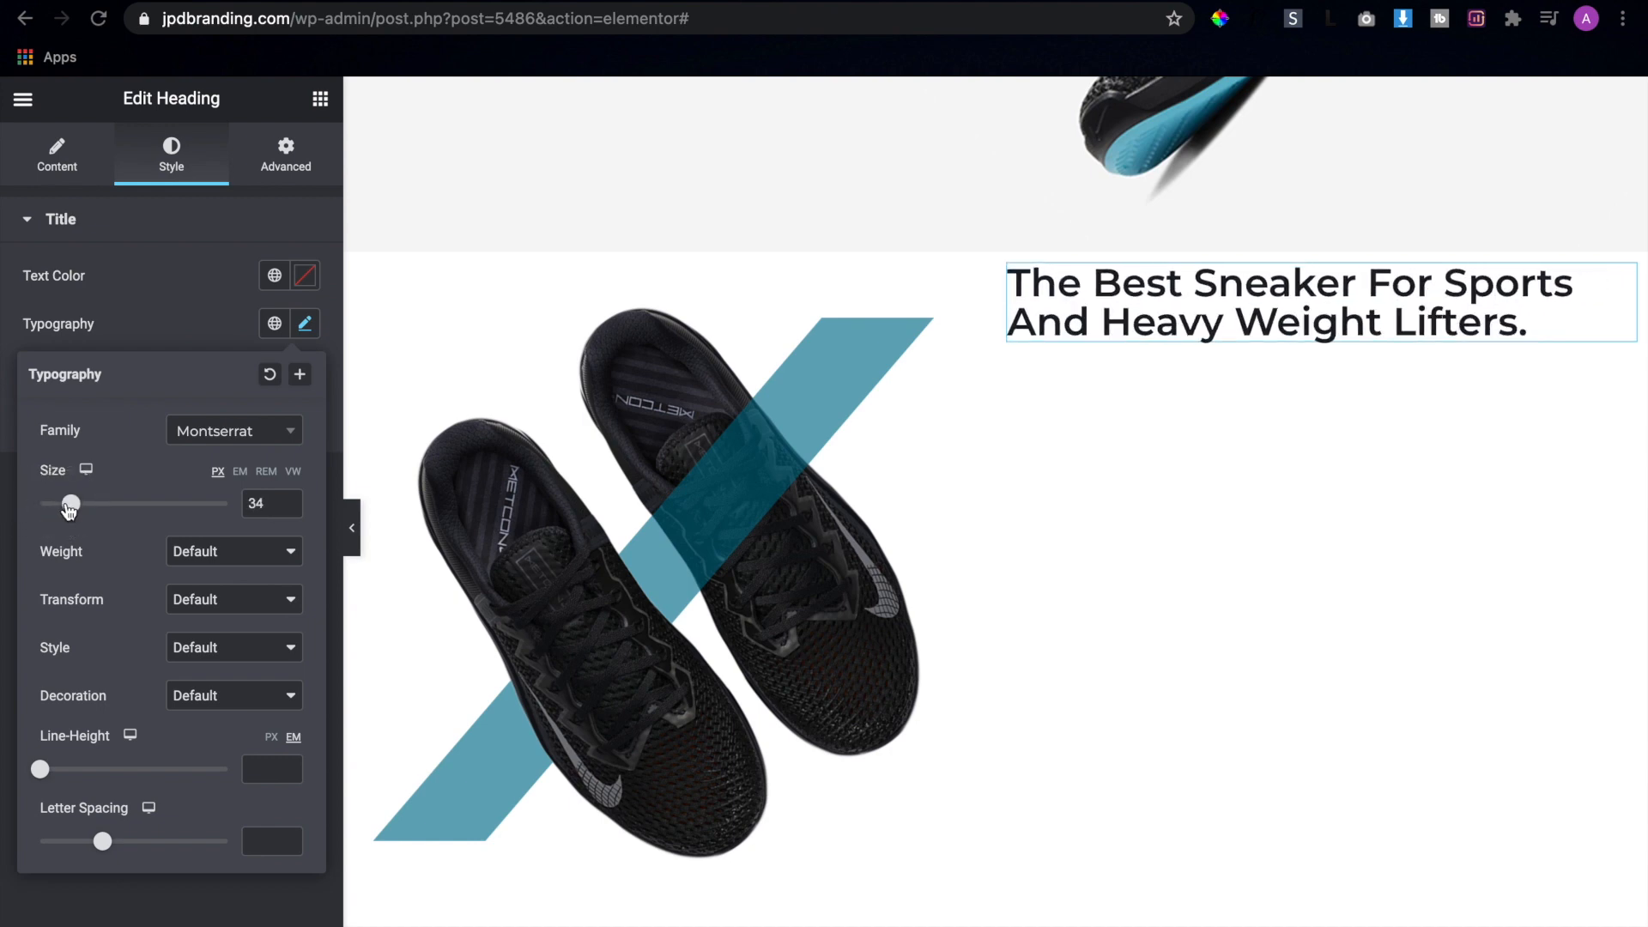
{"action": "left_click", "coordinate": [288, 498]}
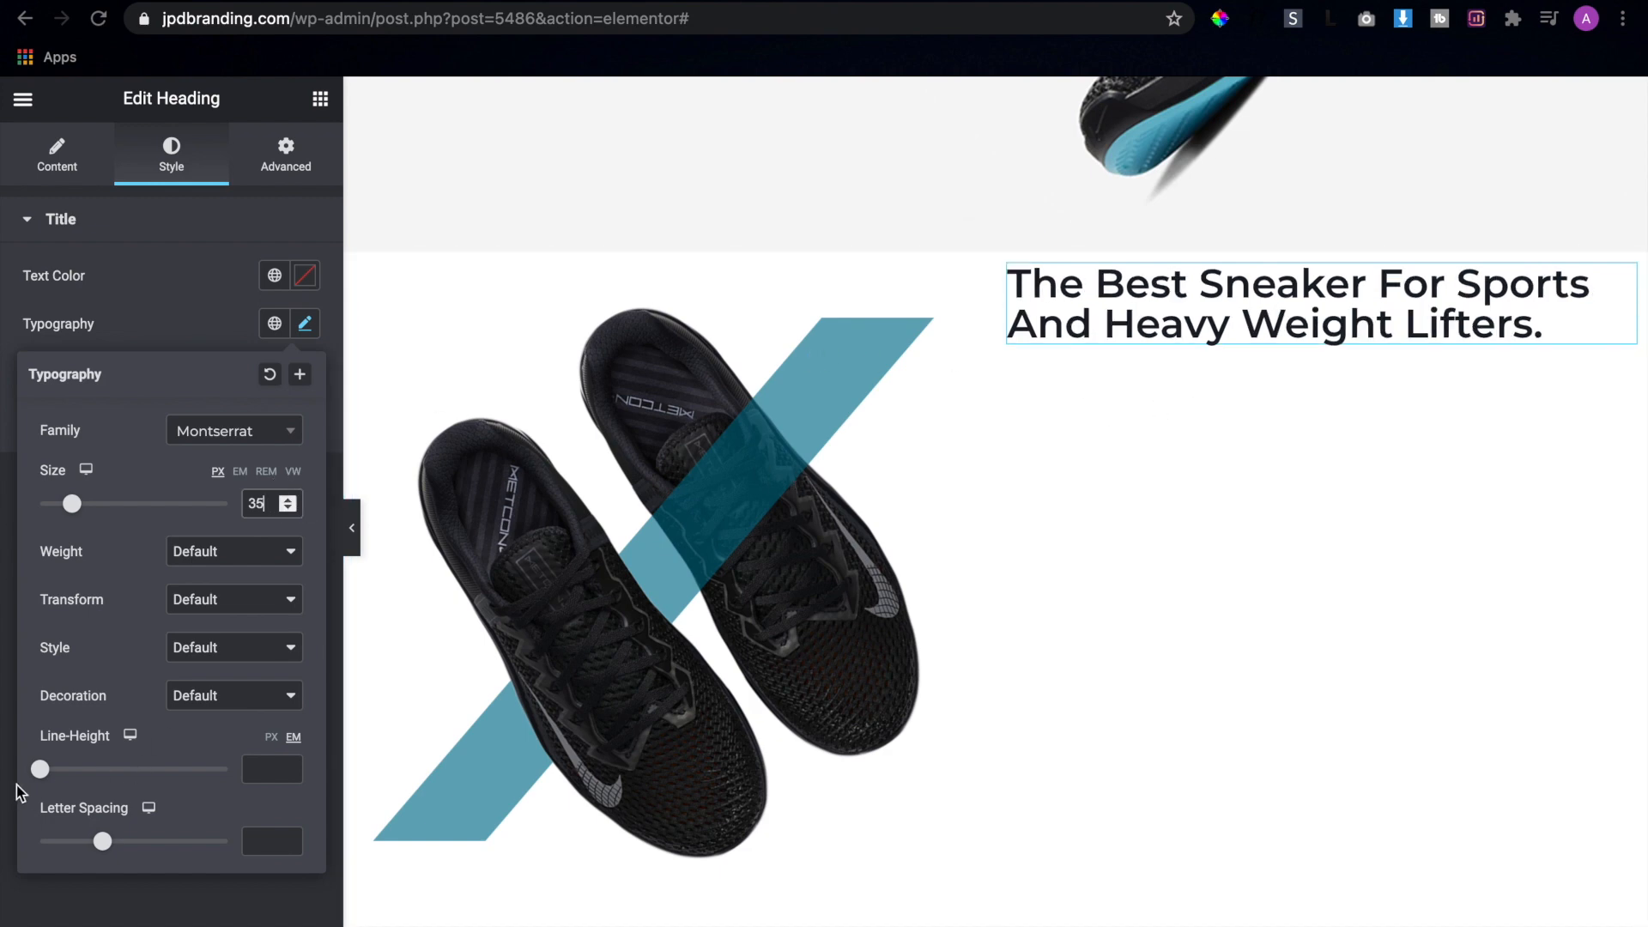
{"action": "left_click_drag", "start_coordinate": [47, 777], "coordinate": [60, 774]}
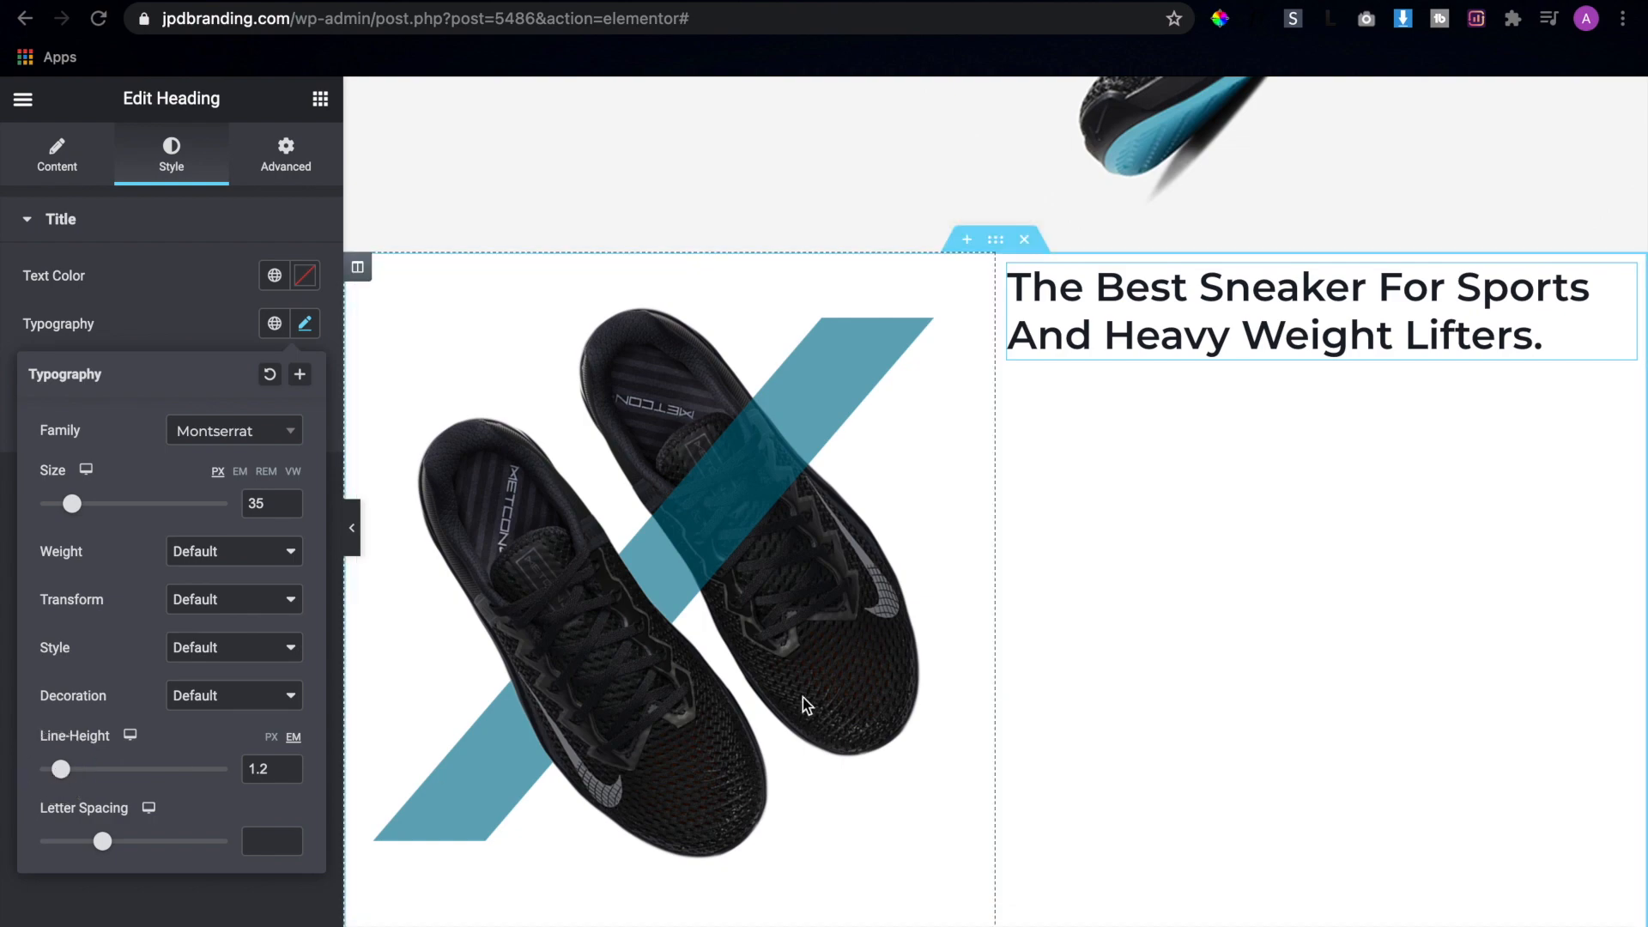
Check the paragraph below the heading in the Adobe XD mockup and add a Text Editor widget under the heading in Elementor
{"action": "key", "text": "ctrl+Right"}
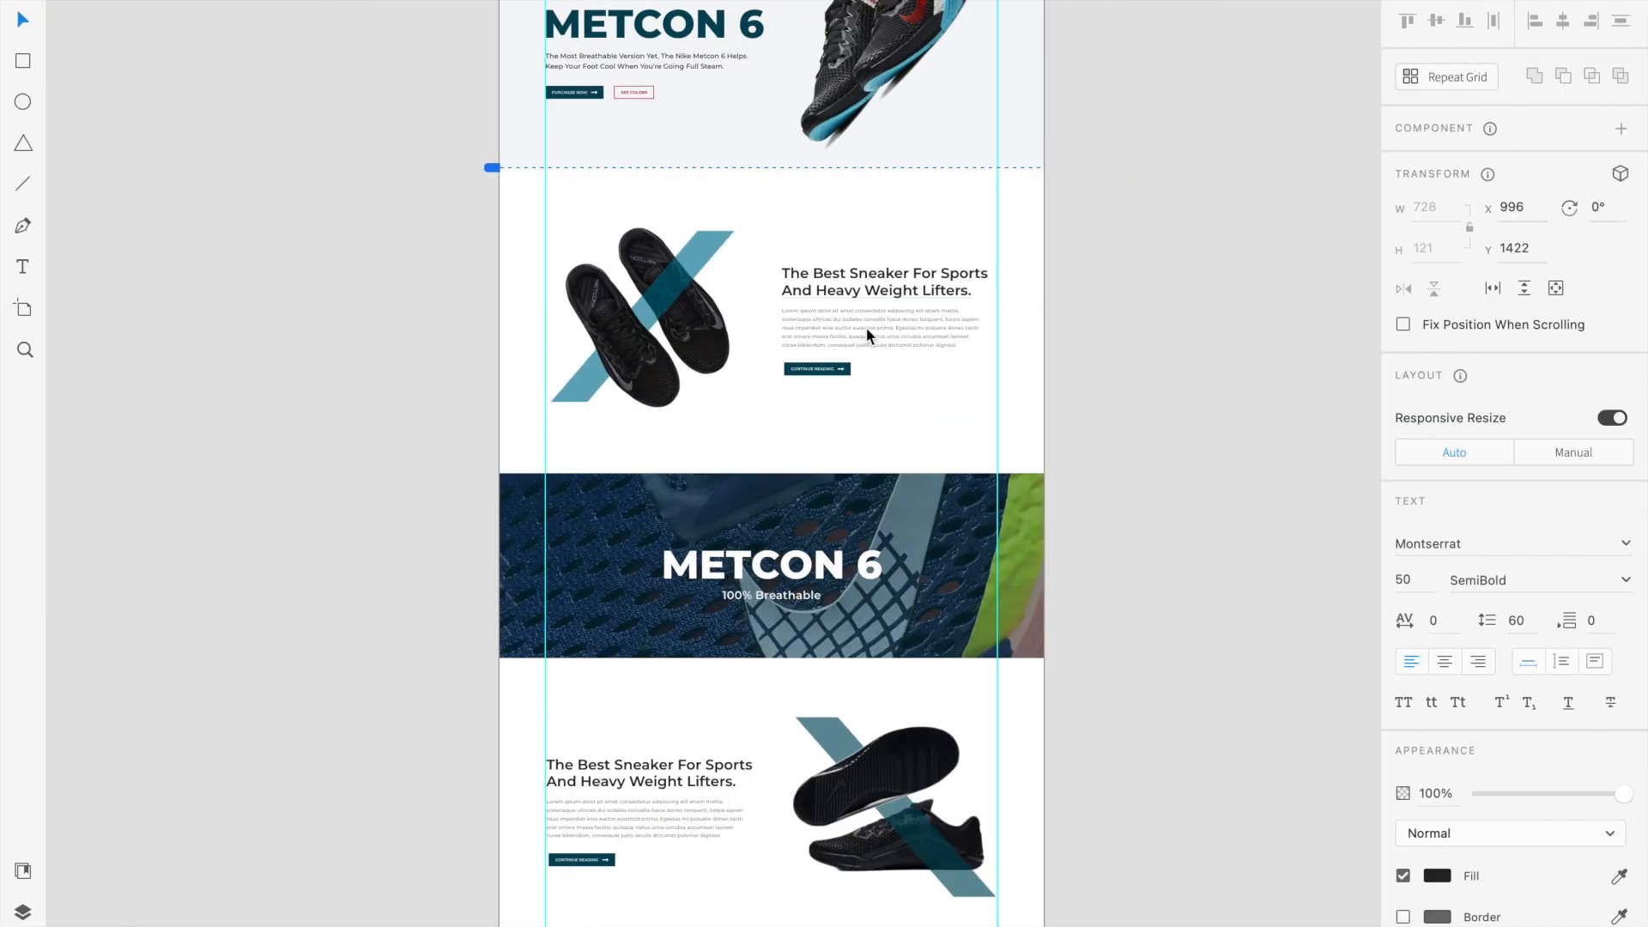
{"action": "key", "text": "ctrl+Left"}
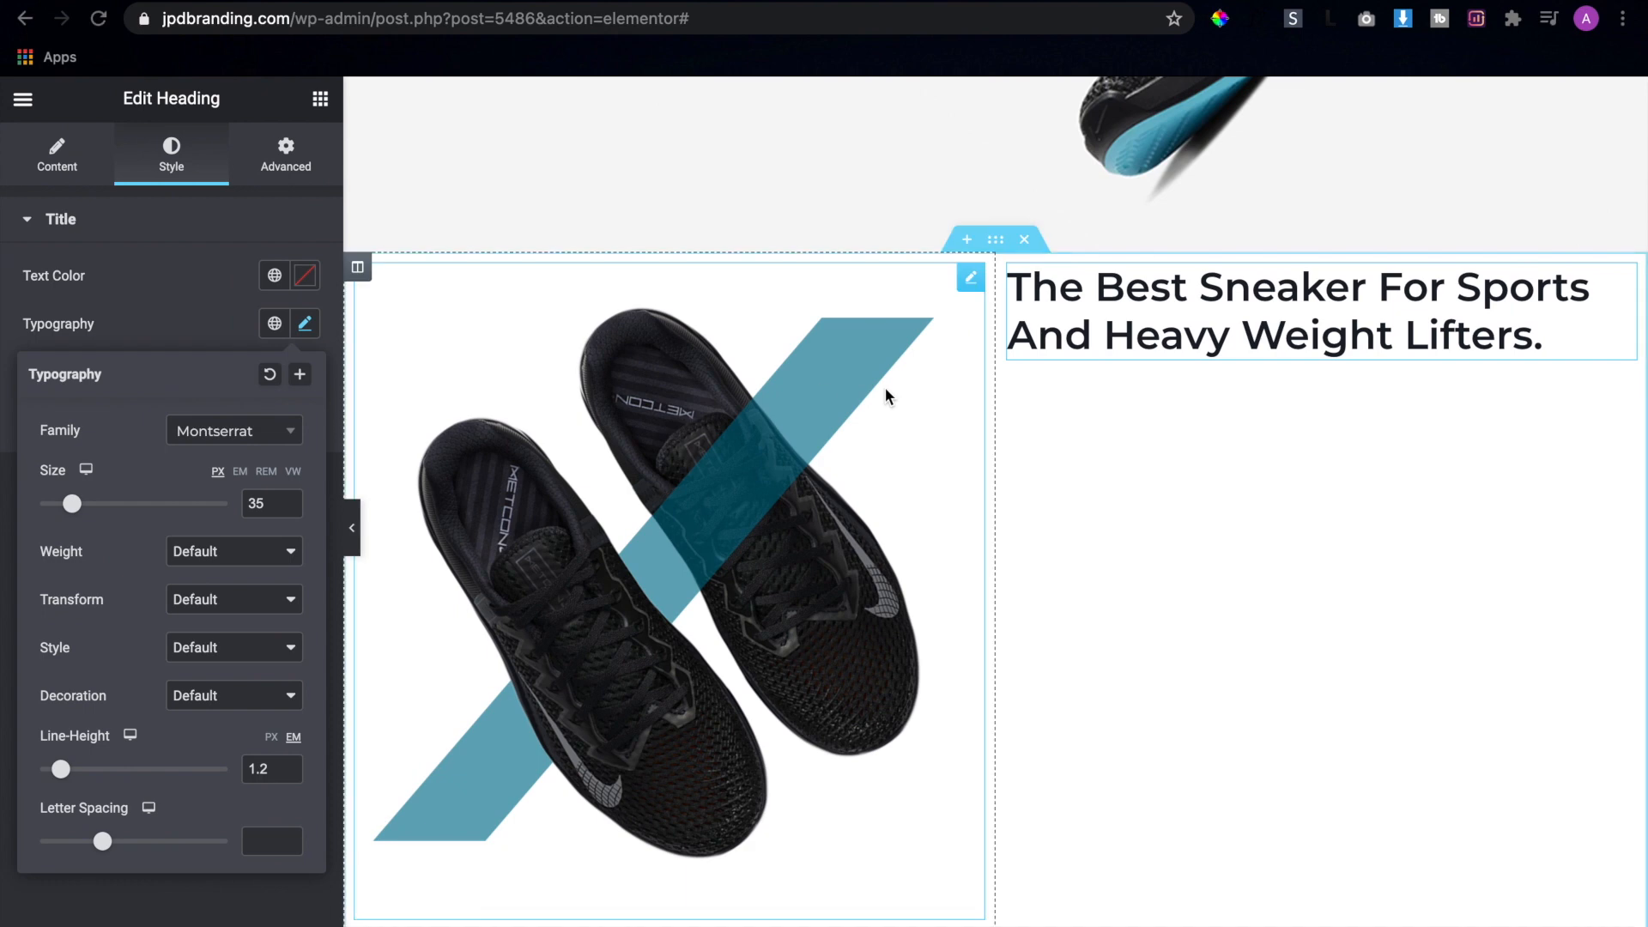
{"action": "left_click", "coordinate": [306, 323]}
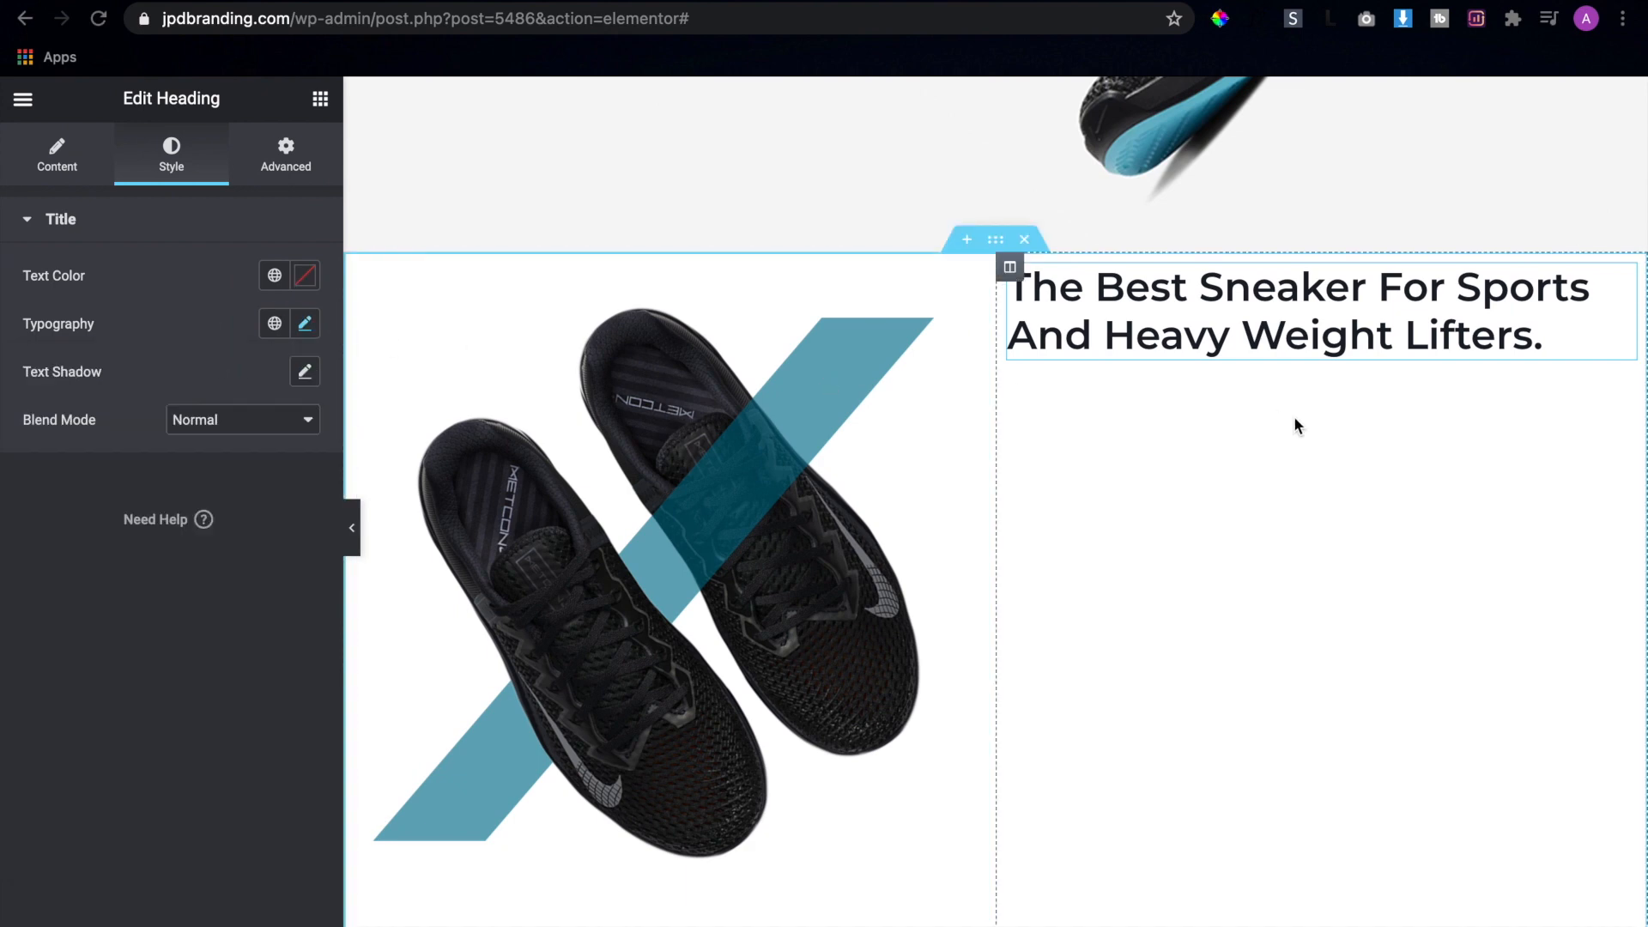
{"action": "left_click", "coordinate": [320, 99]}
{"action": "left_click_drag", "start_coordinate": [243, 416], "coordinate": [1232, 355]}
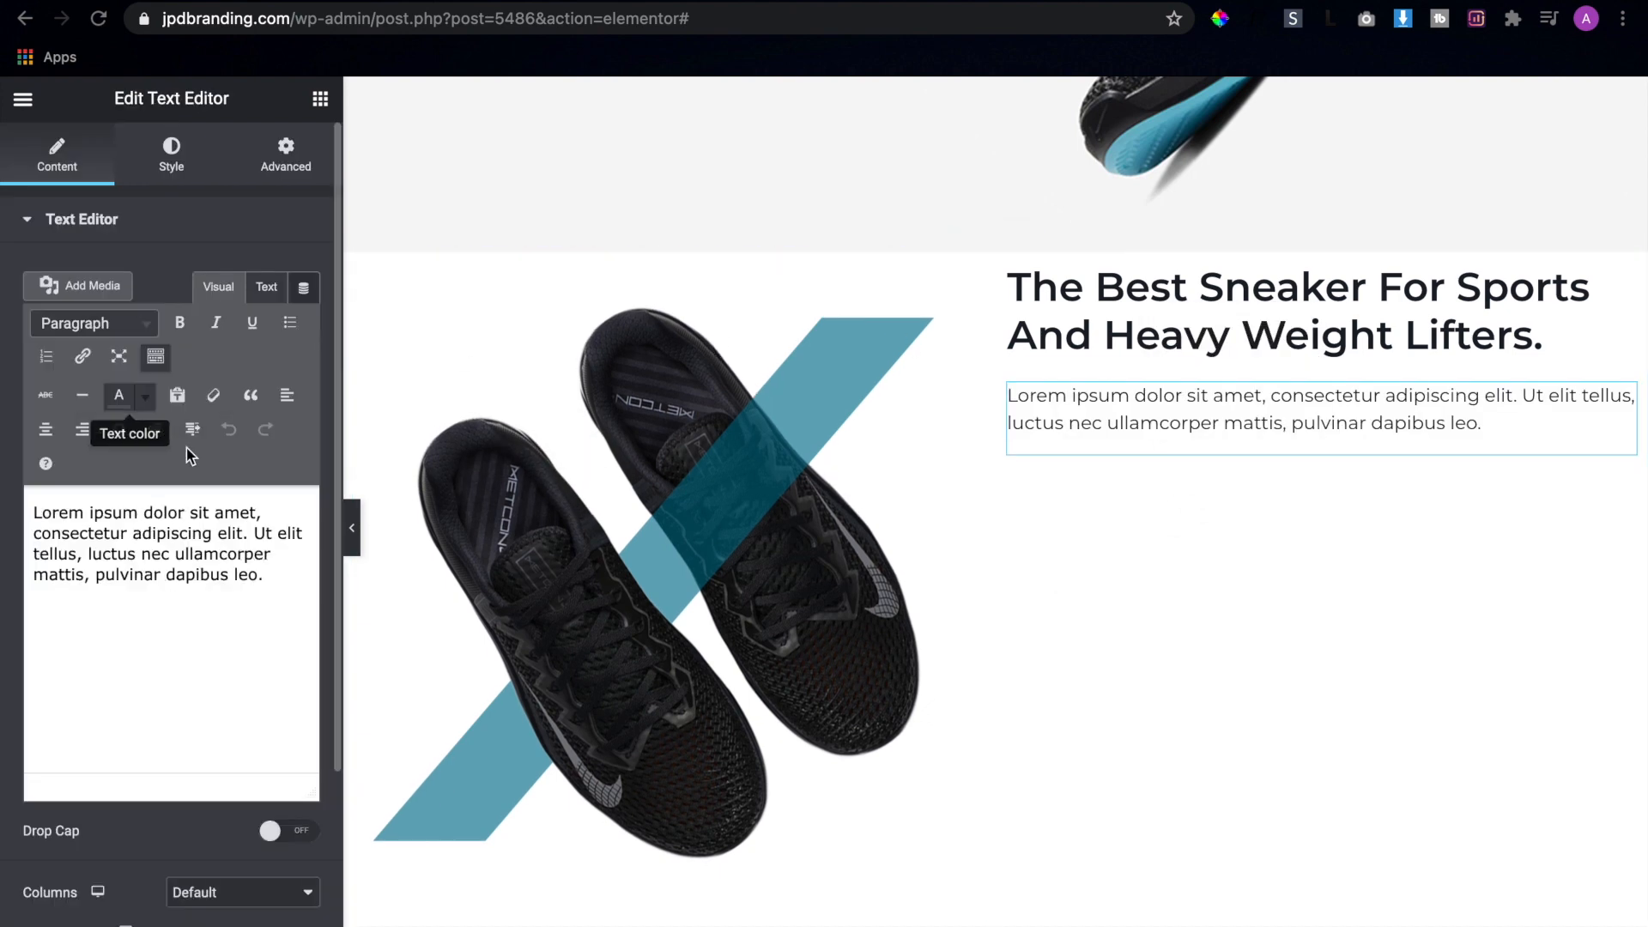
Lengthen the lorem ipsum placeholder by pasting a second copy of it and merging both into one paragraph
{"action": "left_click", "coordinate": [268, 612]}
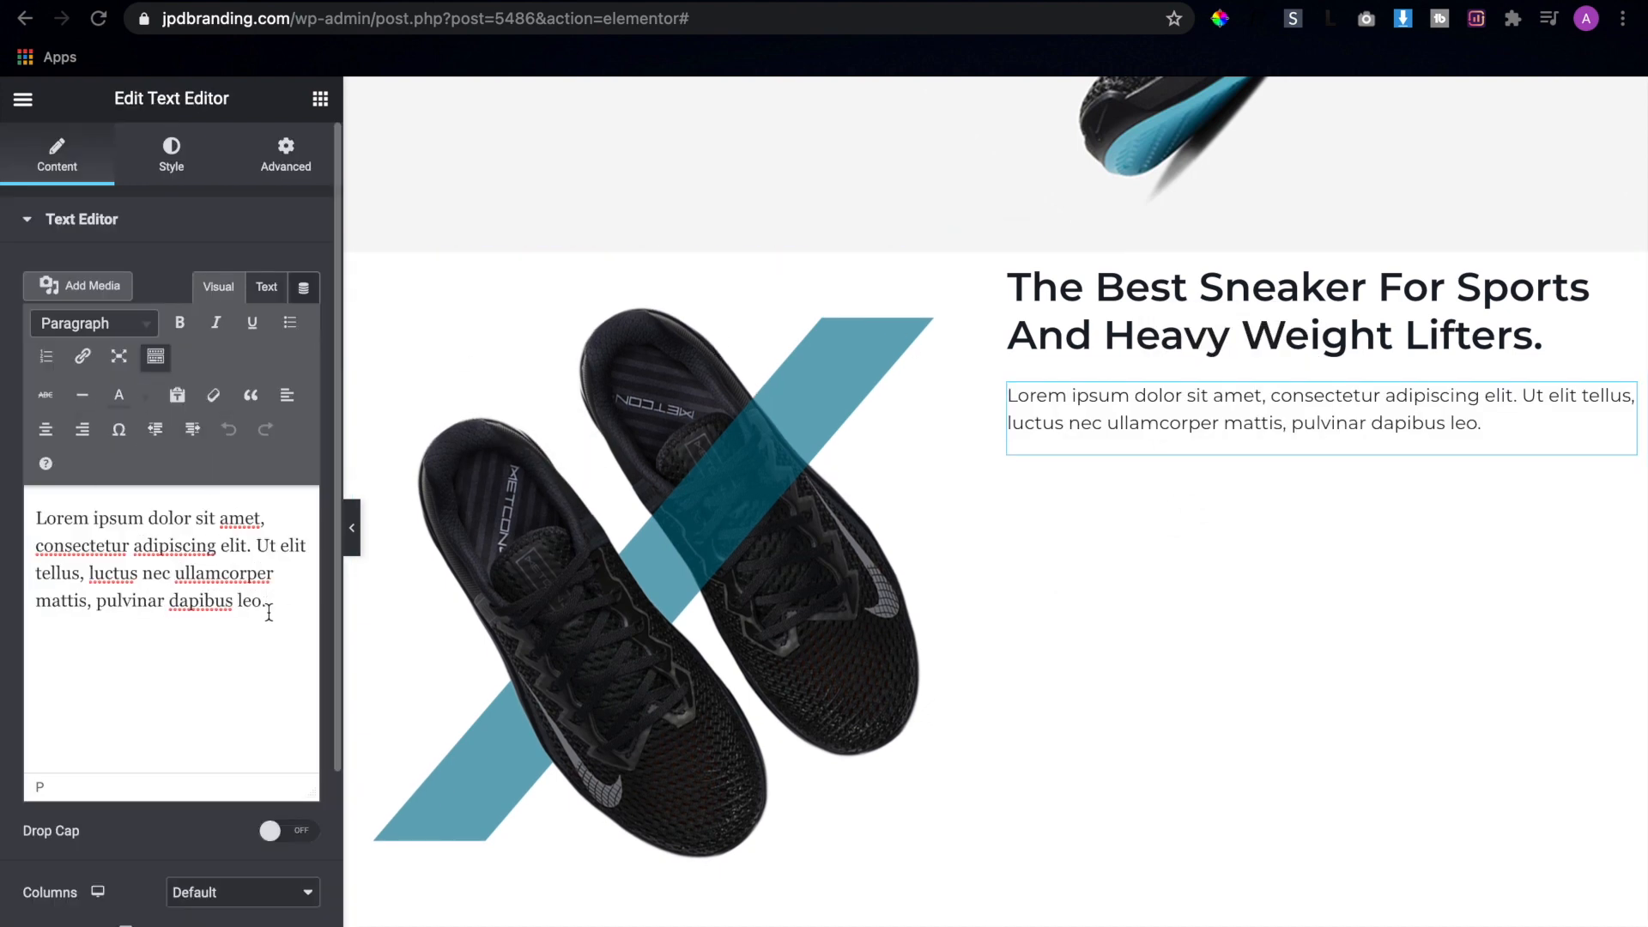
{"action": "key", "text": "ctrl+a"}
{"action": "key", "text": "ctrl+c"}
{"action": "left_click", "coordinate": [287, 611]}
{"action": "key", "text": "ctrl+v"}
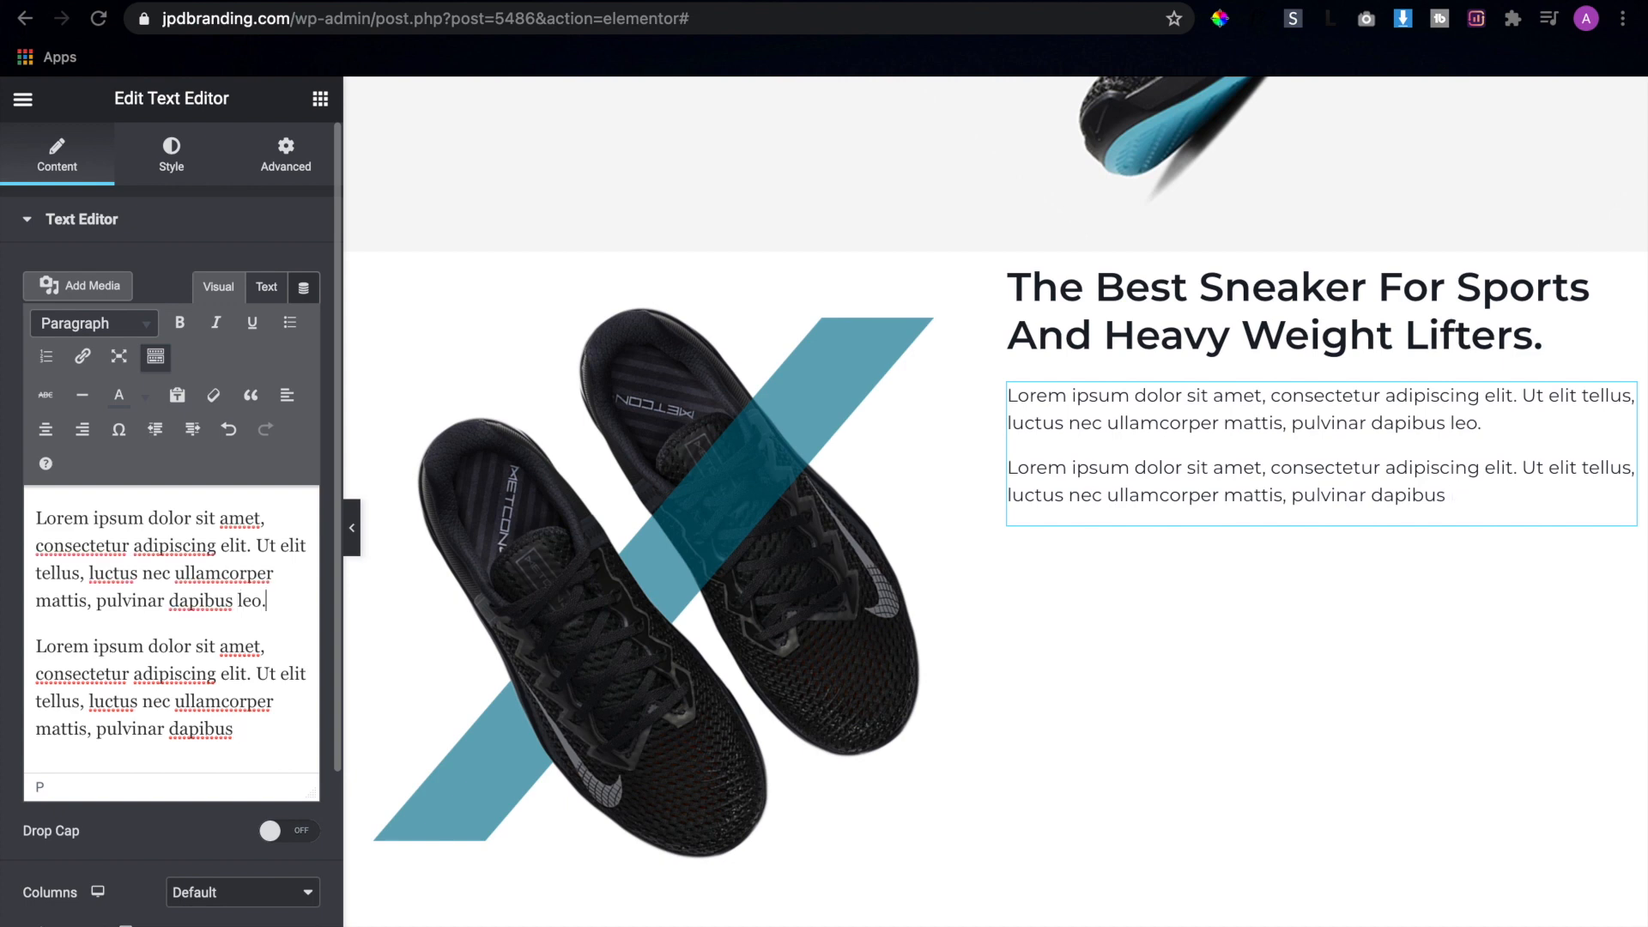
{"action": "key", "text": "BackSpace"}
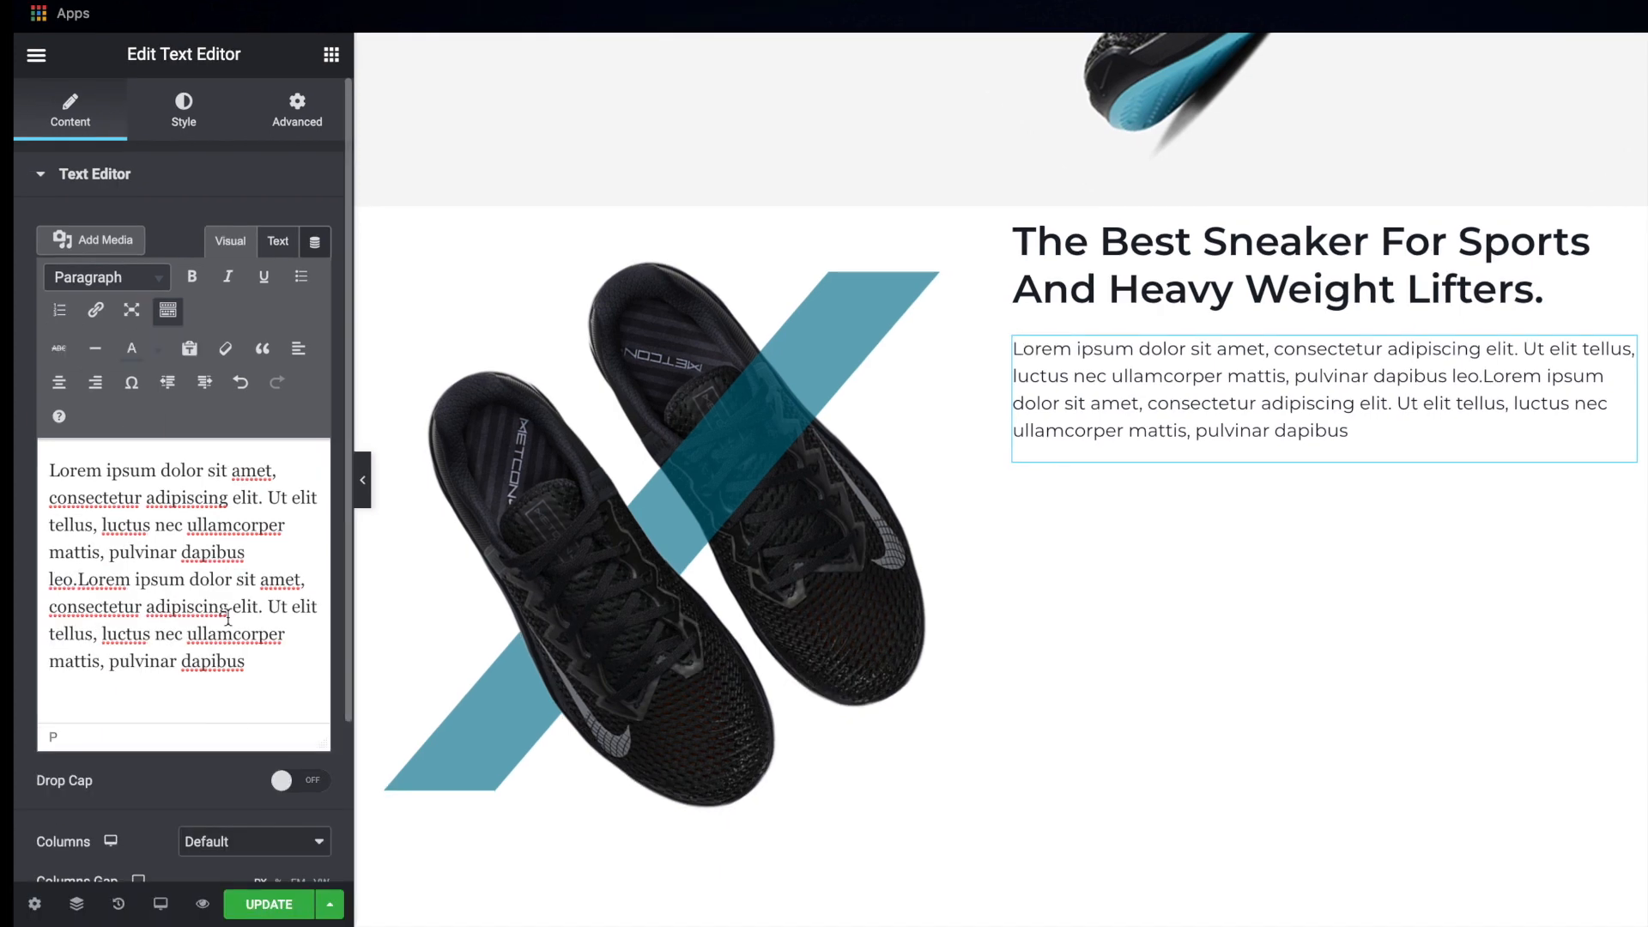
Set the paragraph text's font size to 16 px and its weight to 400
{"action": "left_click", "coordinate": [184, 110]}
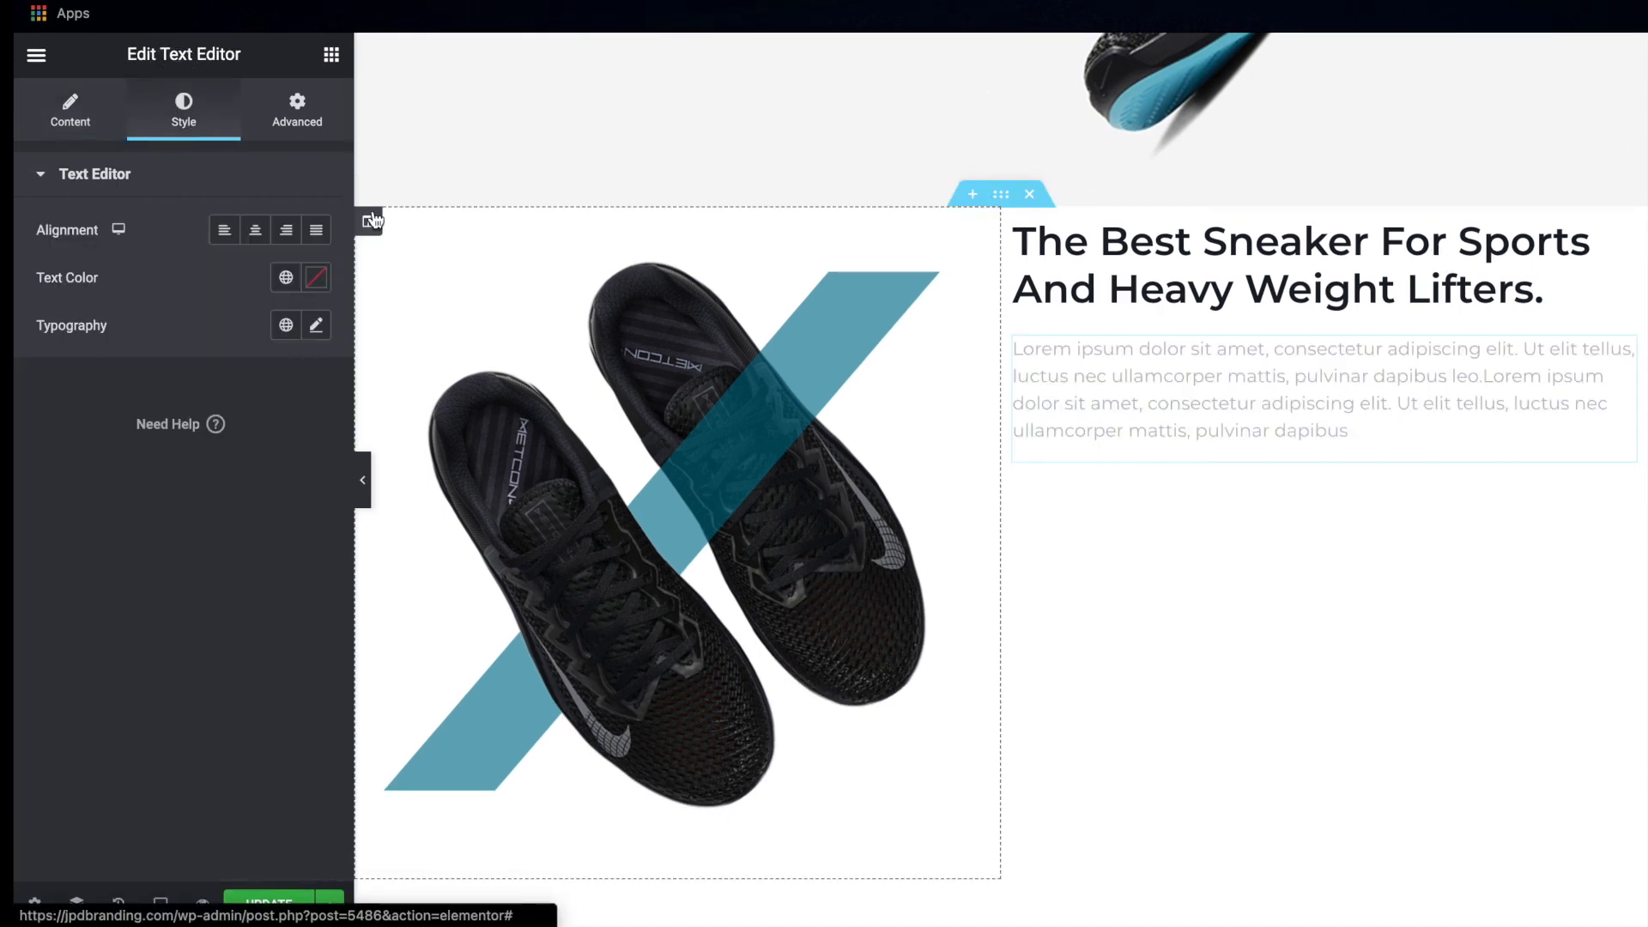
{"action": "left_click", "coordinate": [317, 328]}
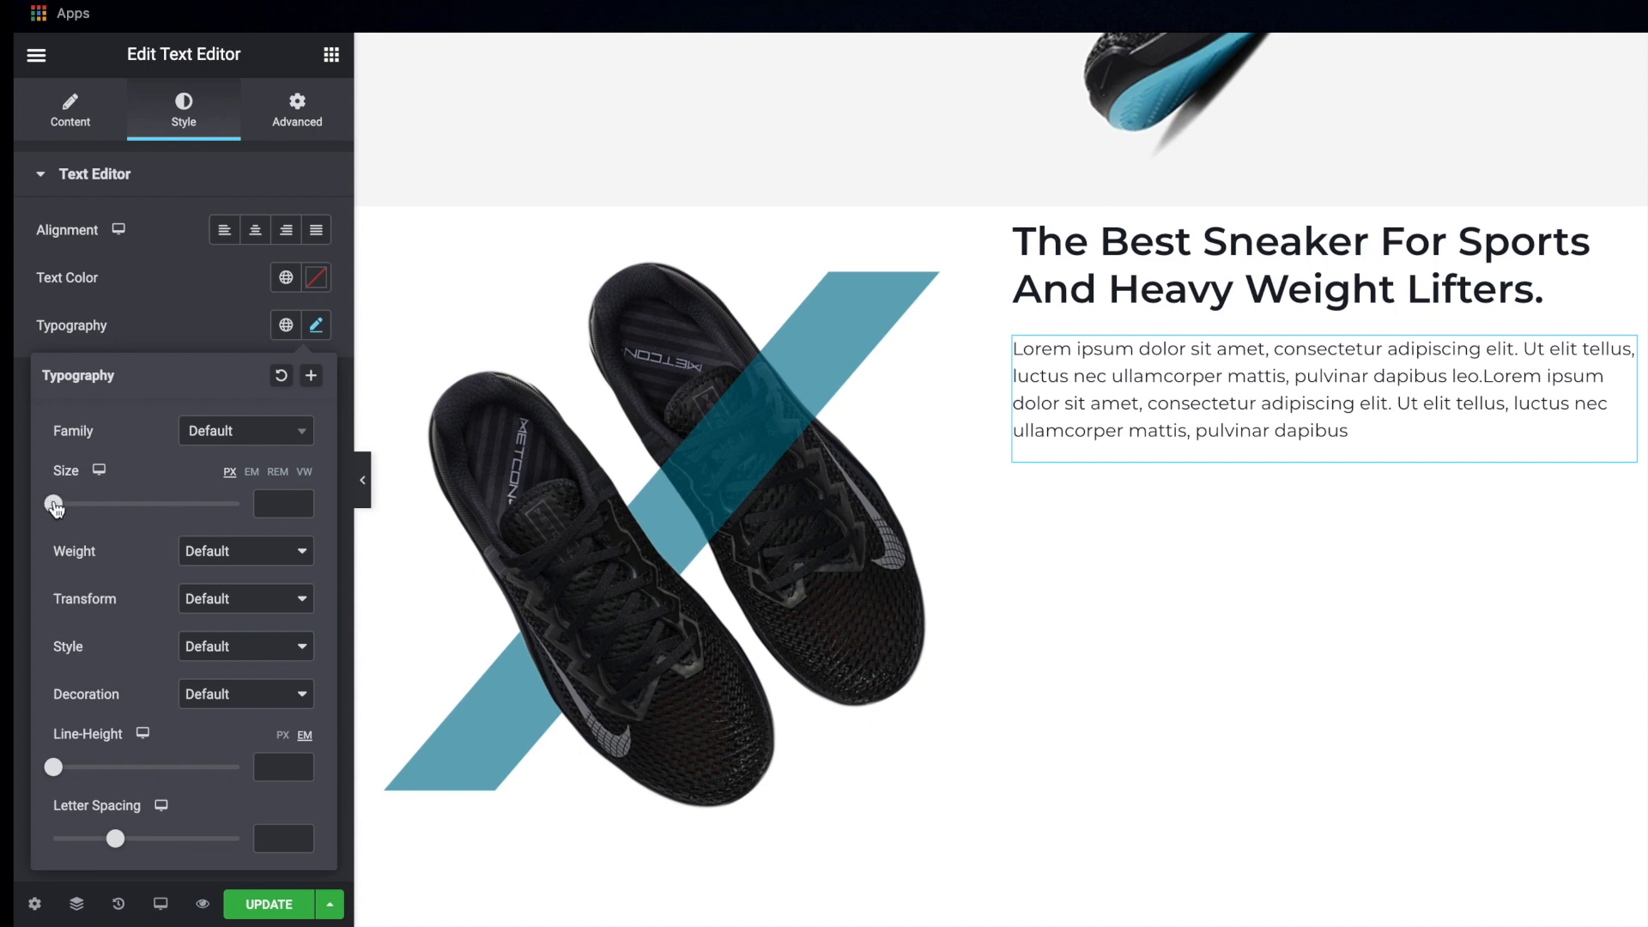
{"action": "left_click", "coordinate": [279, 504]}
{"action": "type", "text": "16"}
{"action": "left_click", "coordinate": [215, 553]}
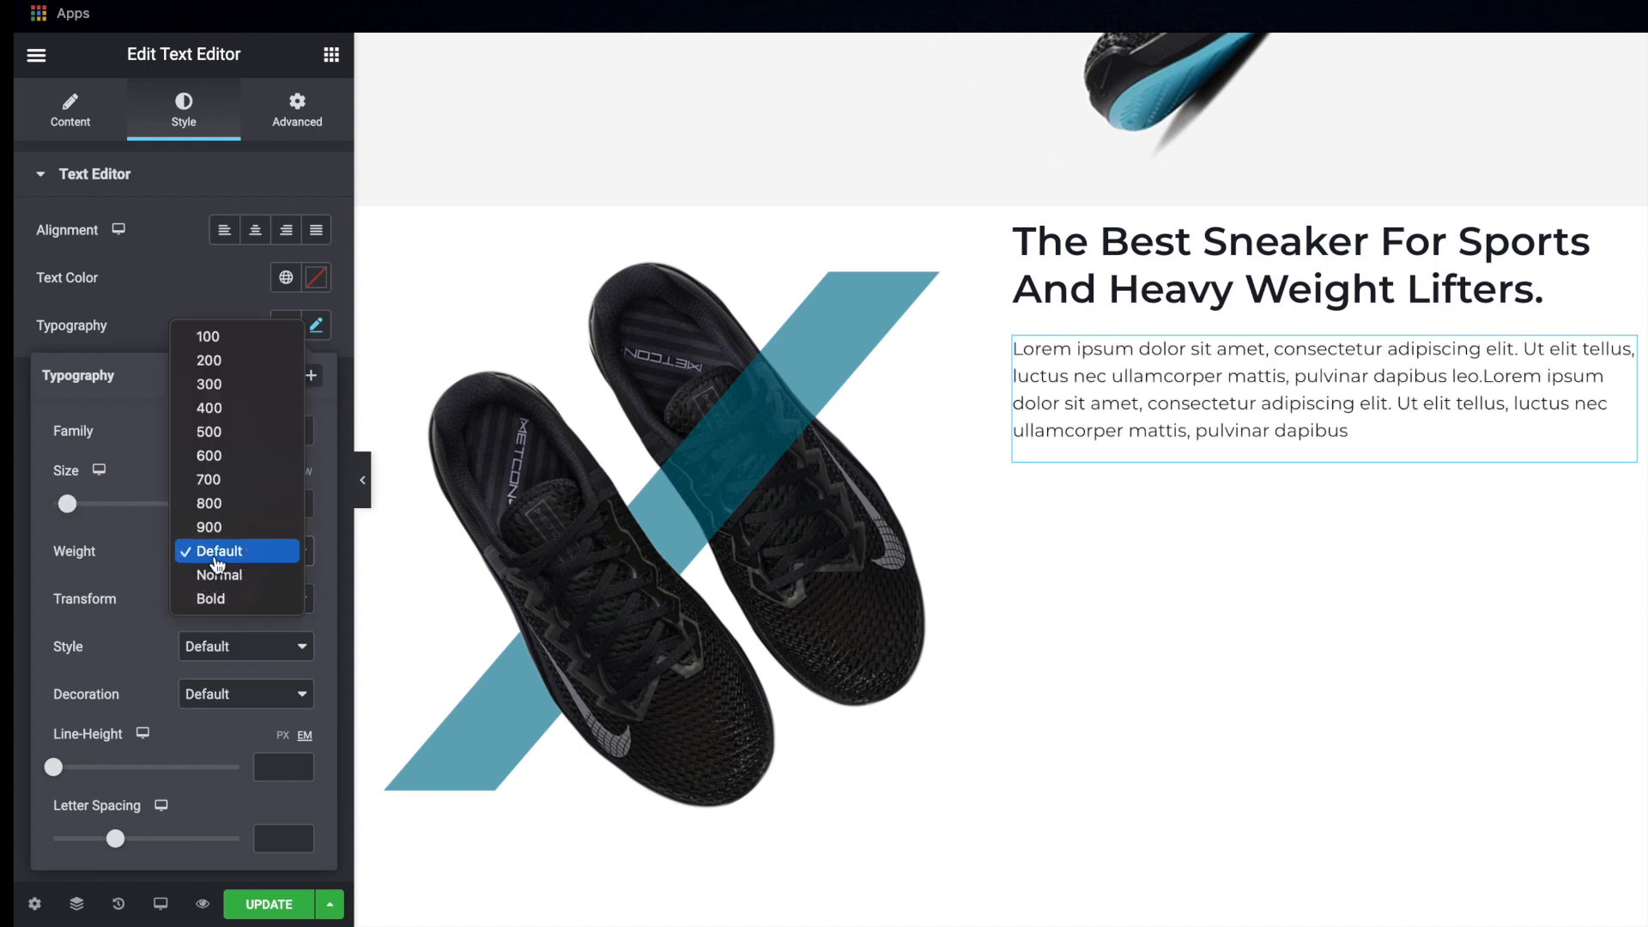
{"action": "left_click", "coordinate": [213, 418]}
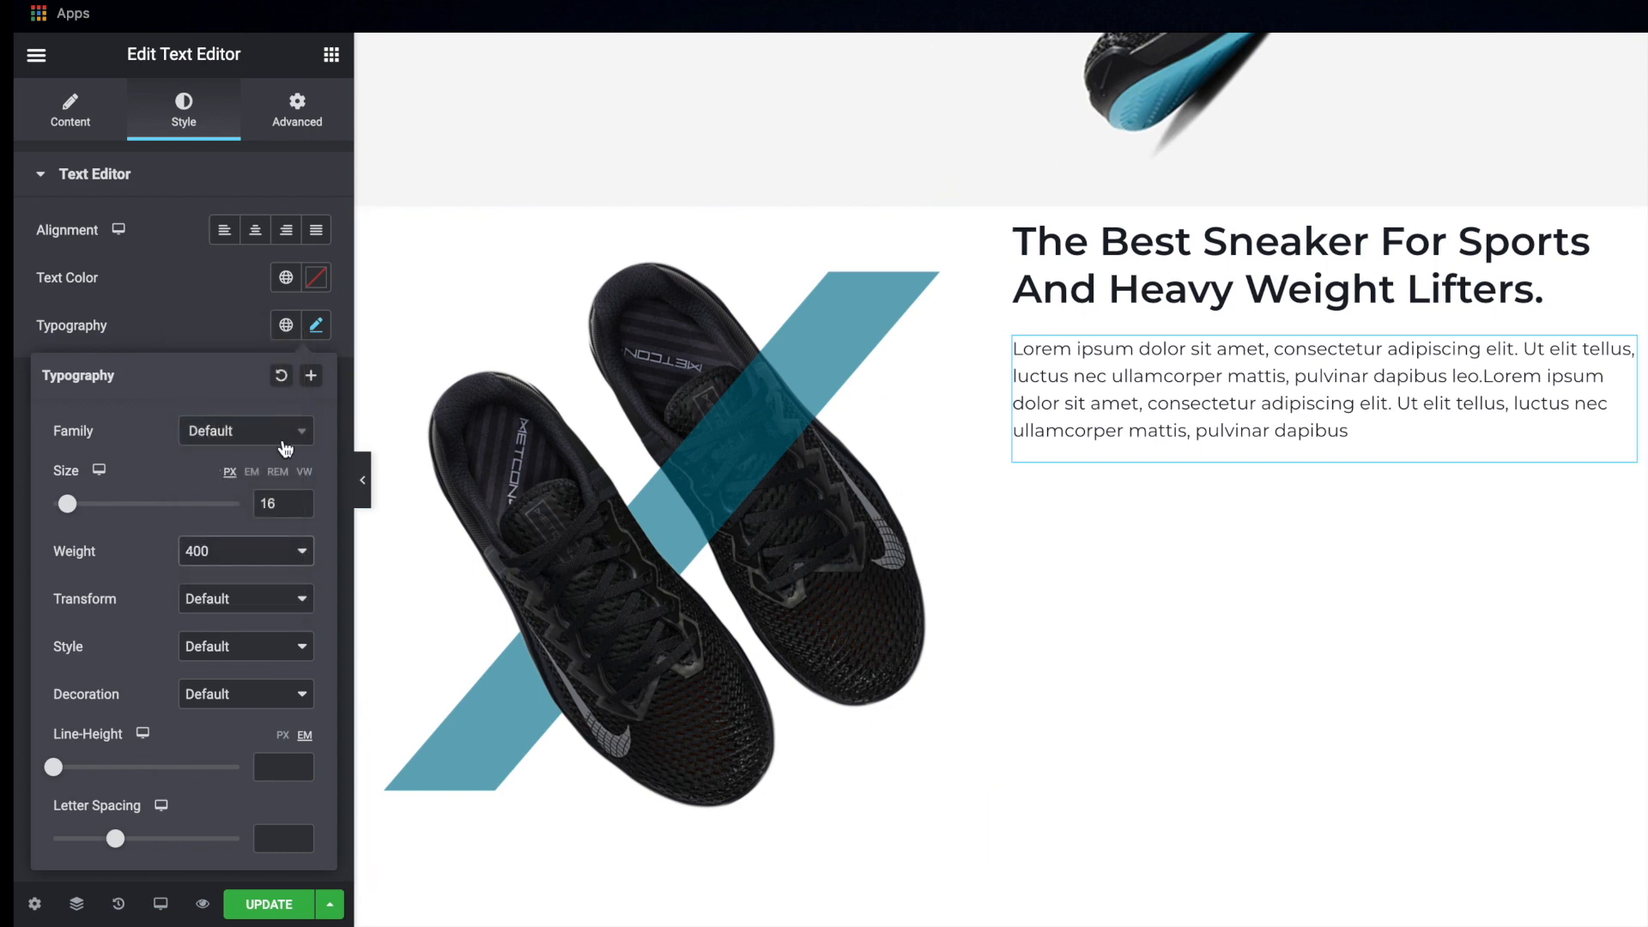
{"action": "left_click", "coordinate": [316, 325]}
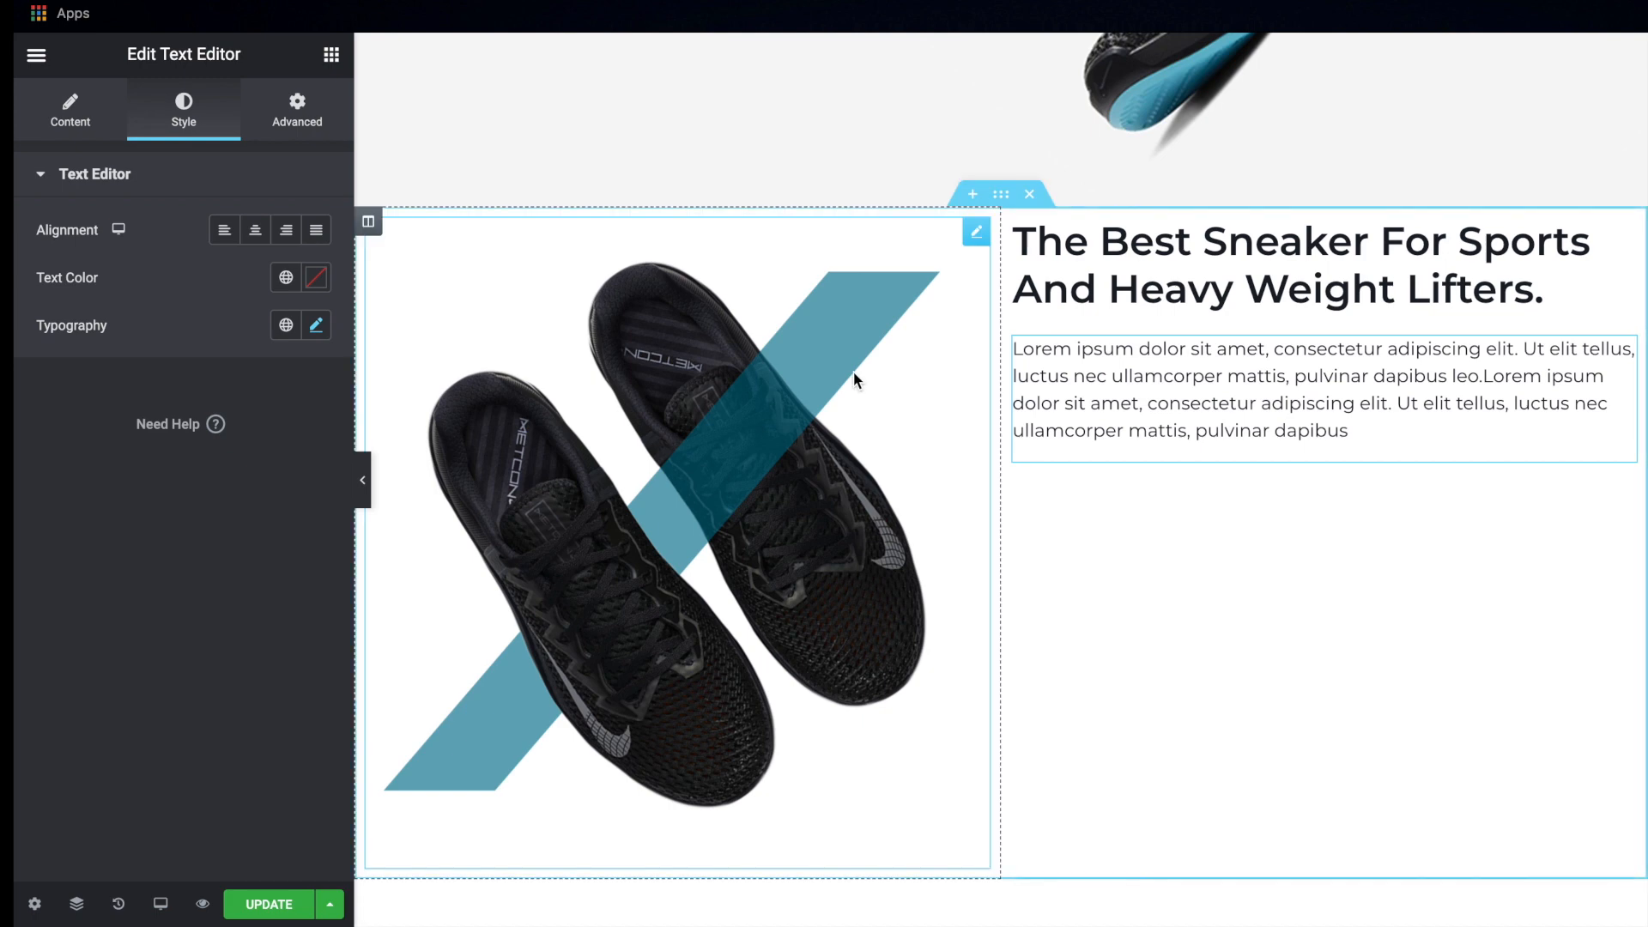
Unlink the text column's padding values and set its left padding to 50 px
{"action": "scroll", "coordinate": [853, 372], "scroll_direction": "up", "scroll_amount": 2}
{"action": "scroll", "coordinate": [853, 372], "scroll_direction": "down", "scroll_amount": 2}
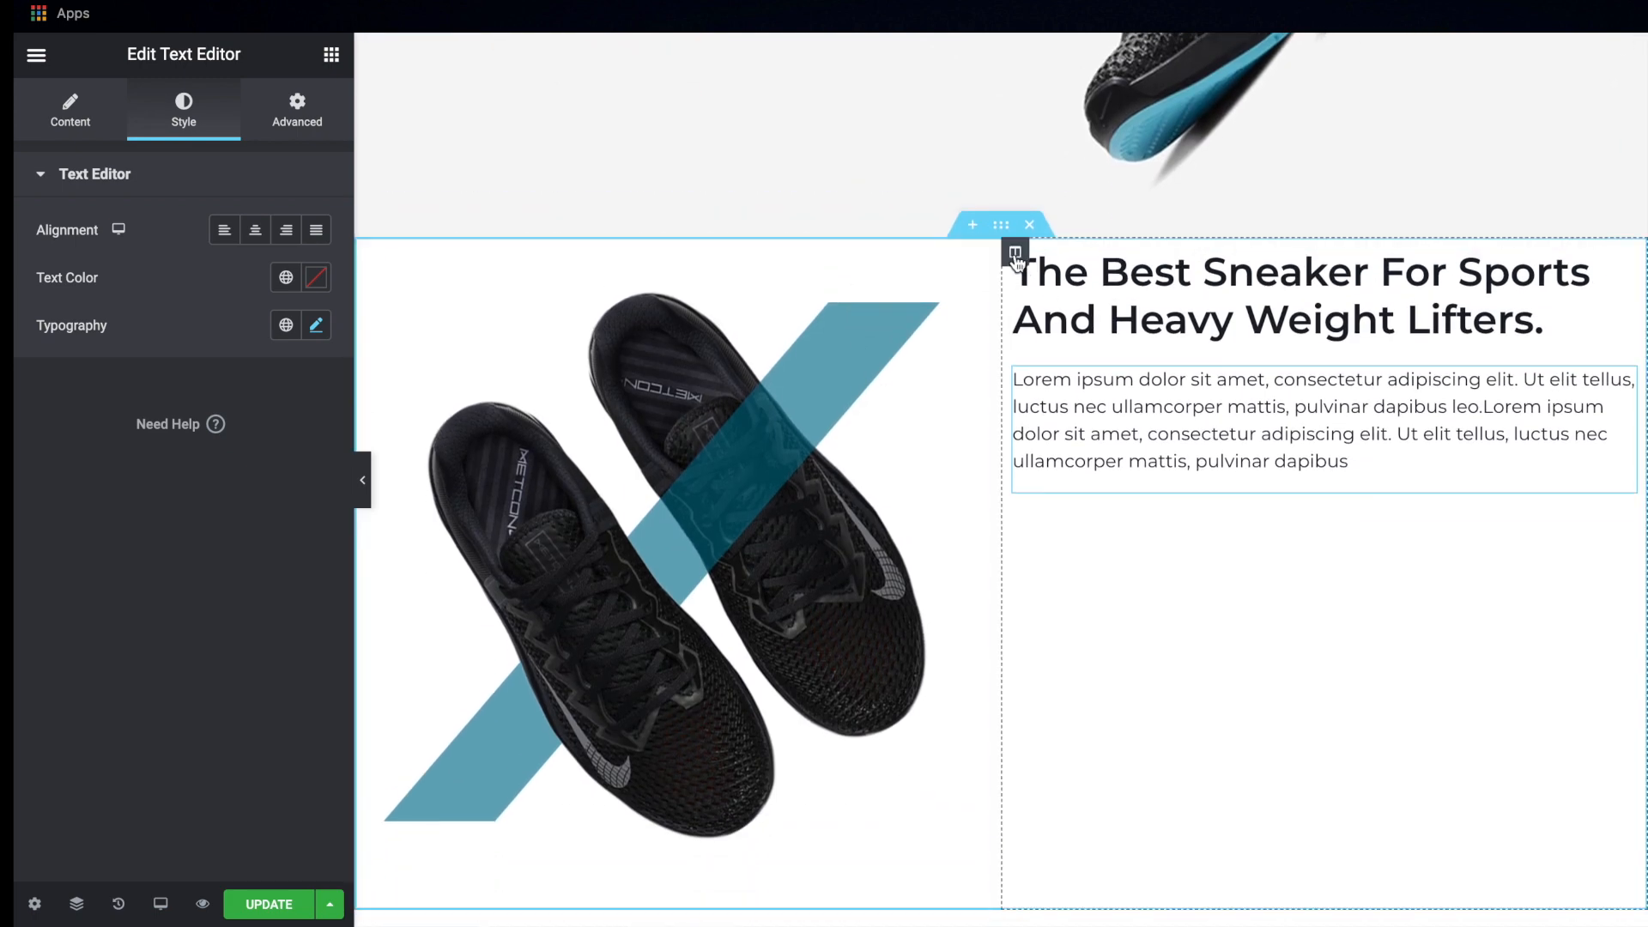
{"action": "left_click", "coordinate": [1015, 254]}
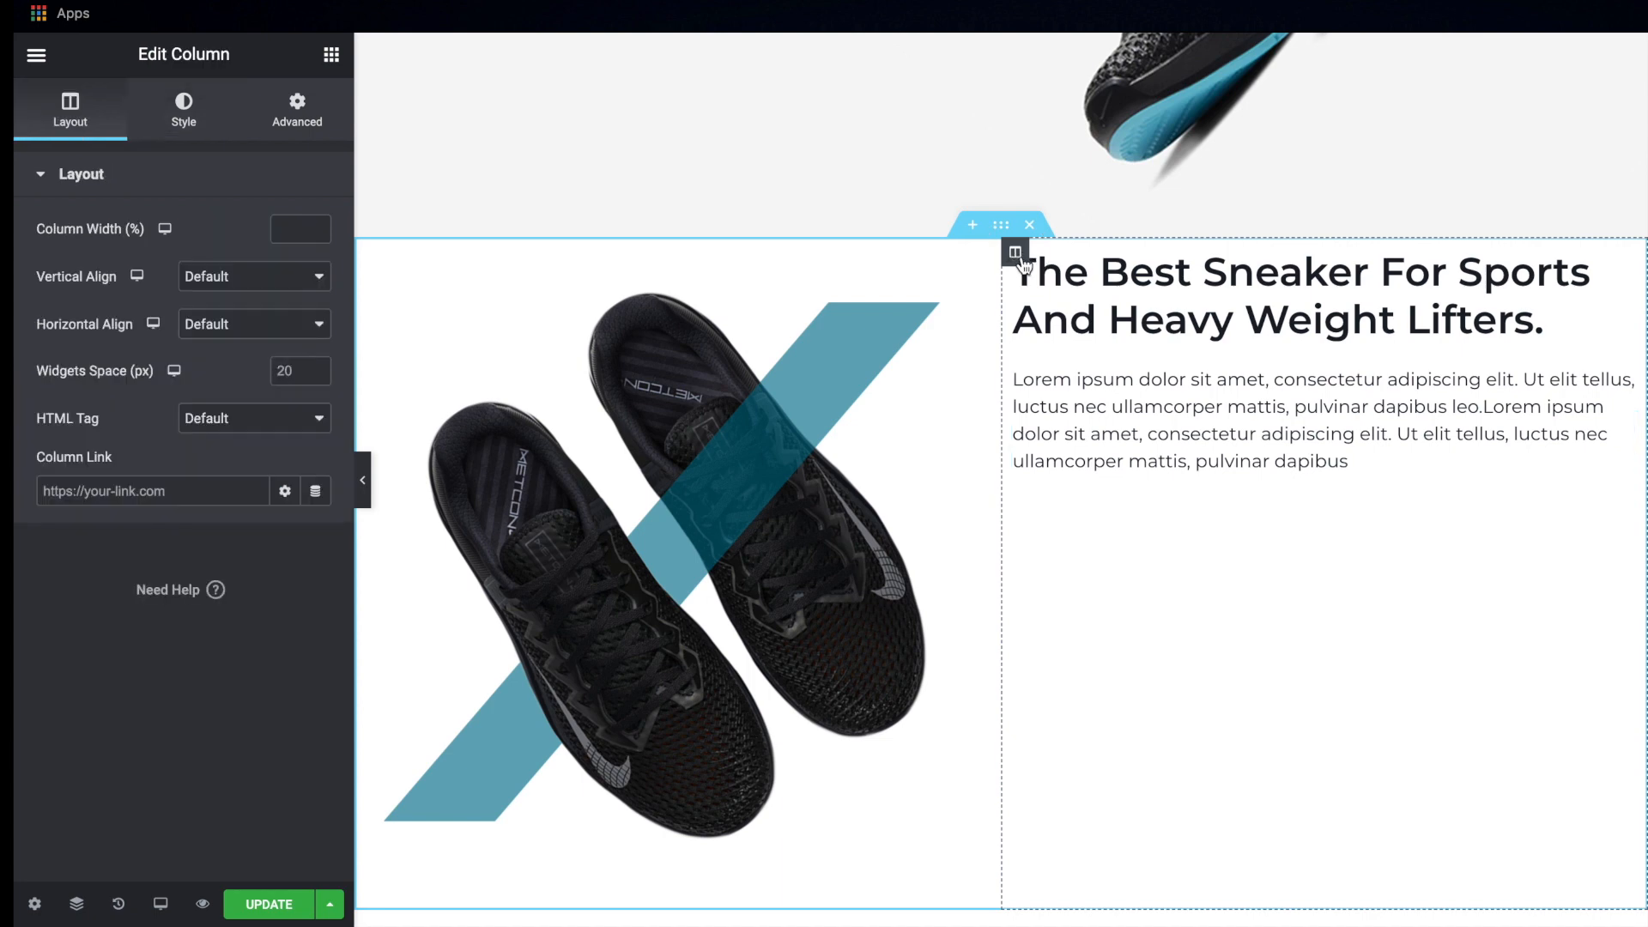
{"action": "left_click", "coordinate": [297, 117]}
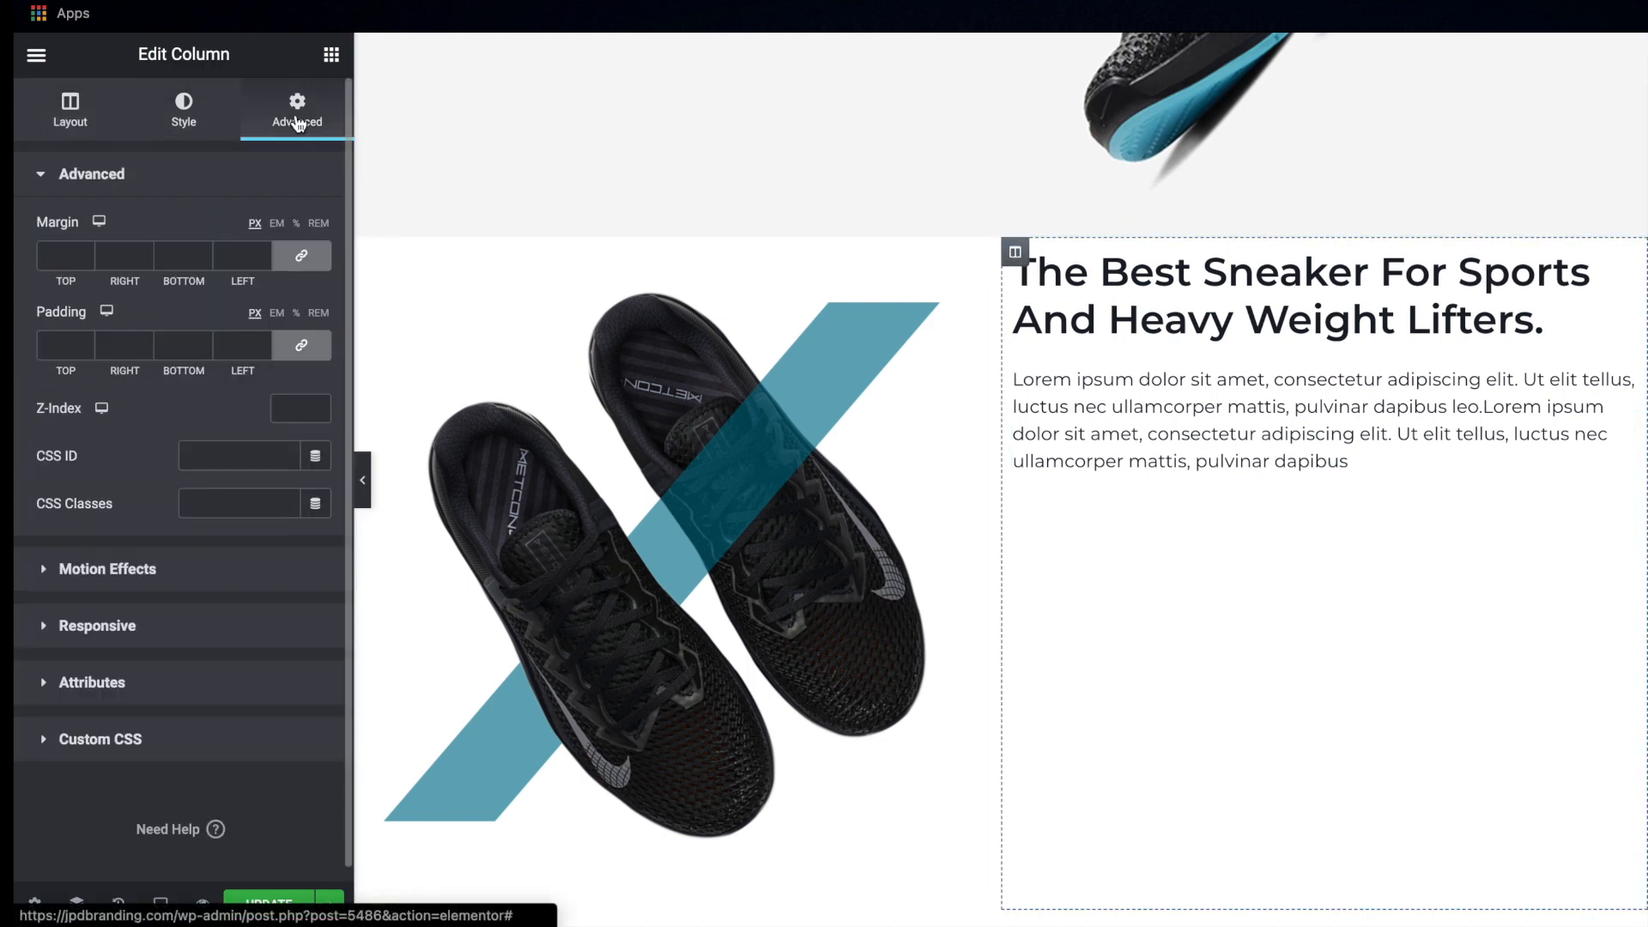
{"action": "left_click", "coordinate": [301, 345]}
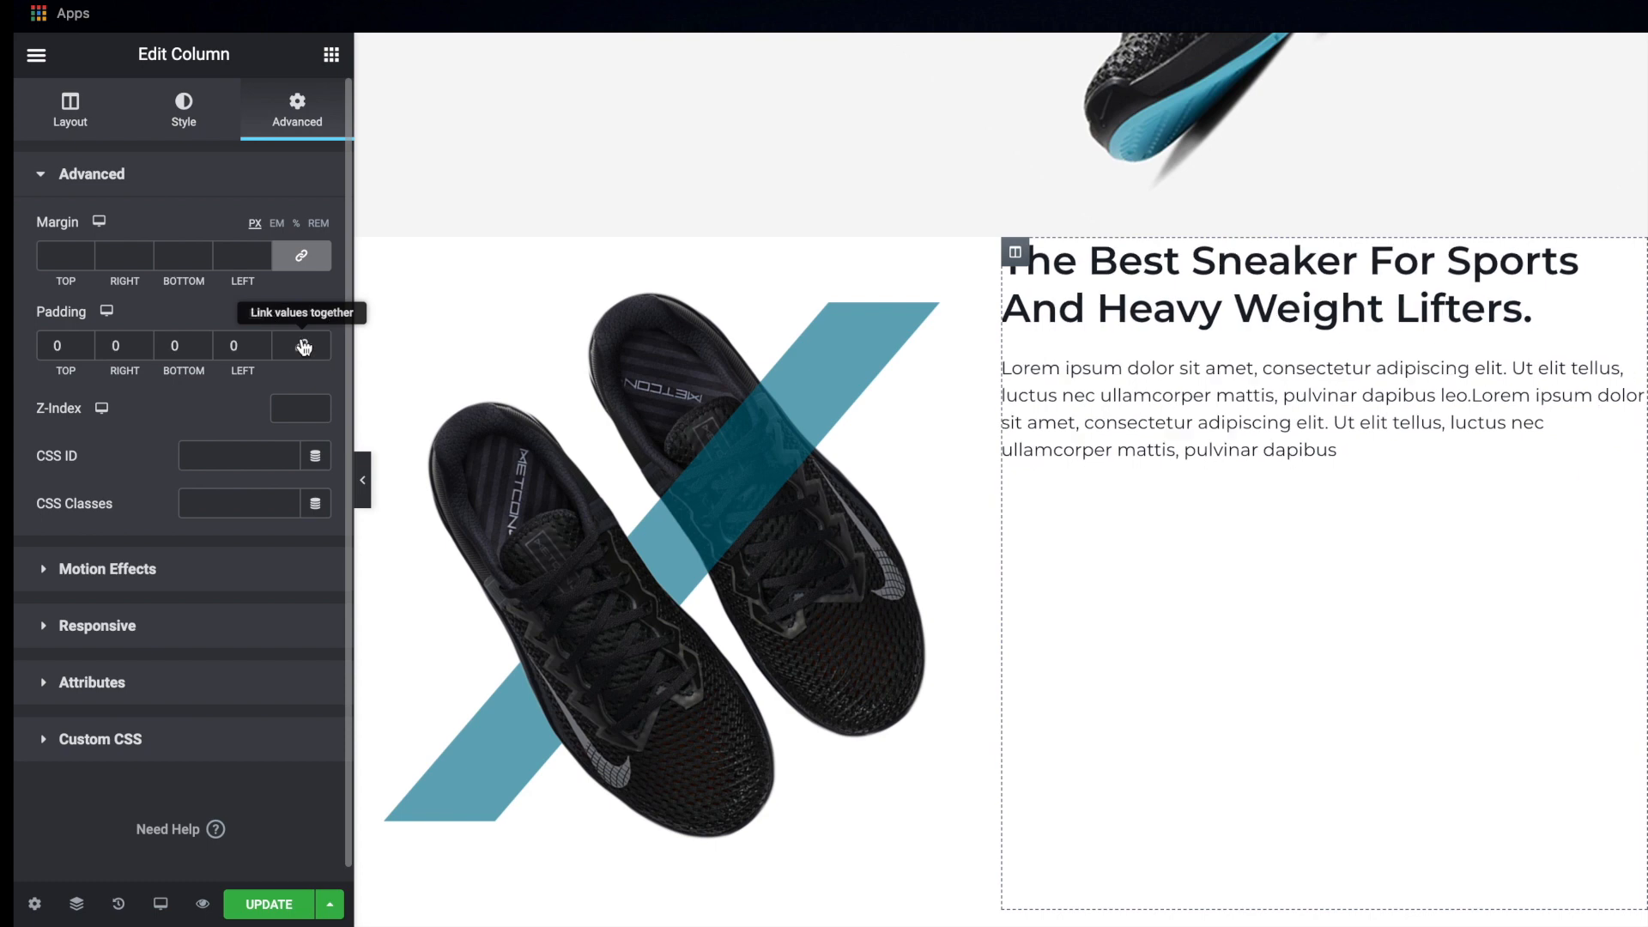
{"action": "left_click", "coordinate": [231, 344]}
{"action": "type", "text": "50"}
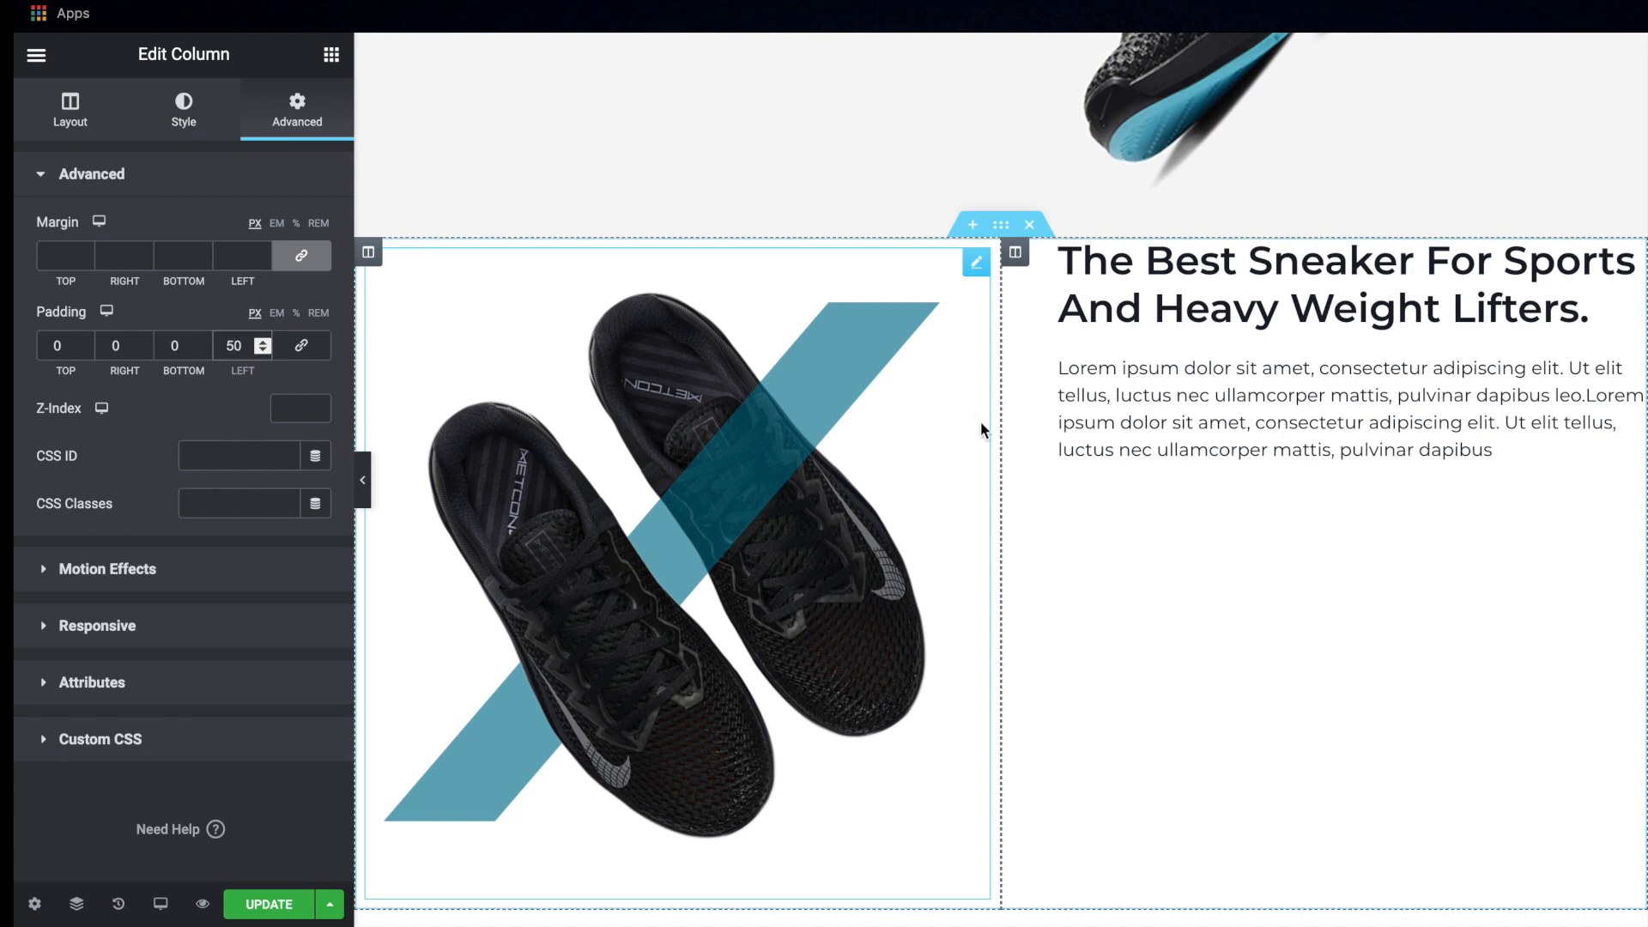
Set the text column's vertical alignment to Middle
{"action": "left_click", "coordinate": [61, 107]}
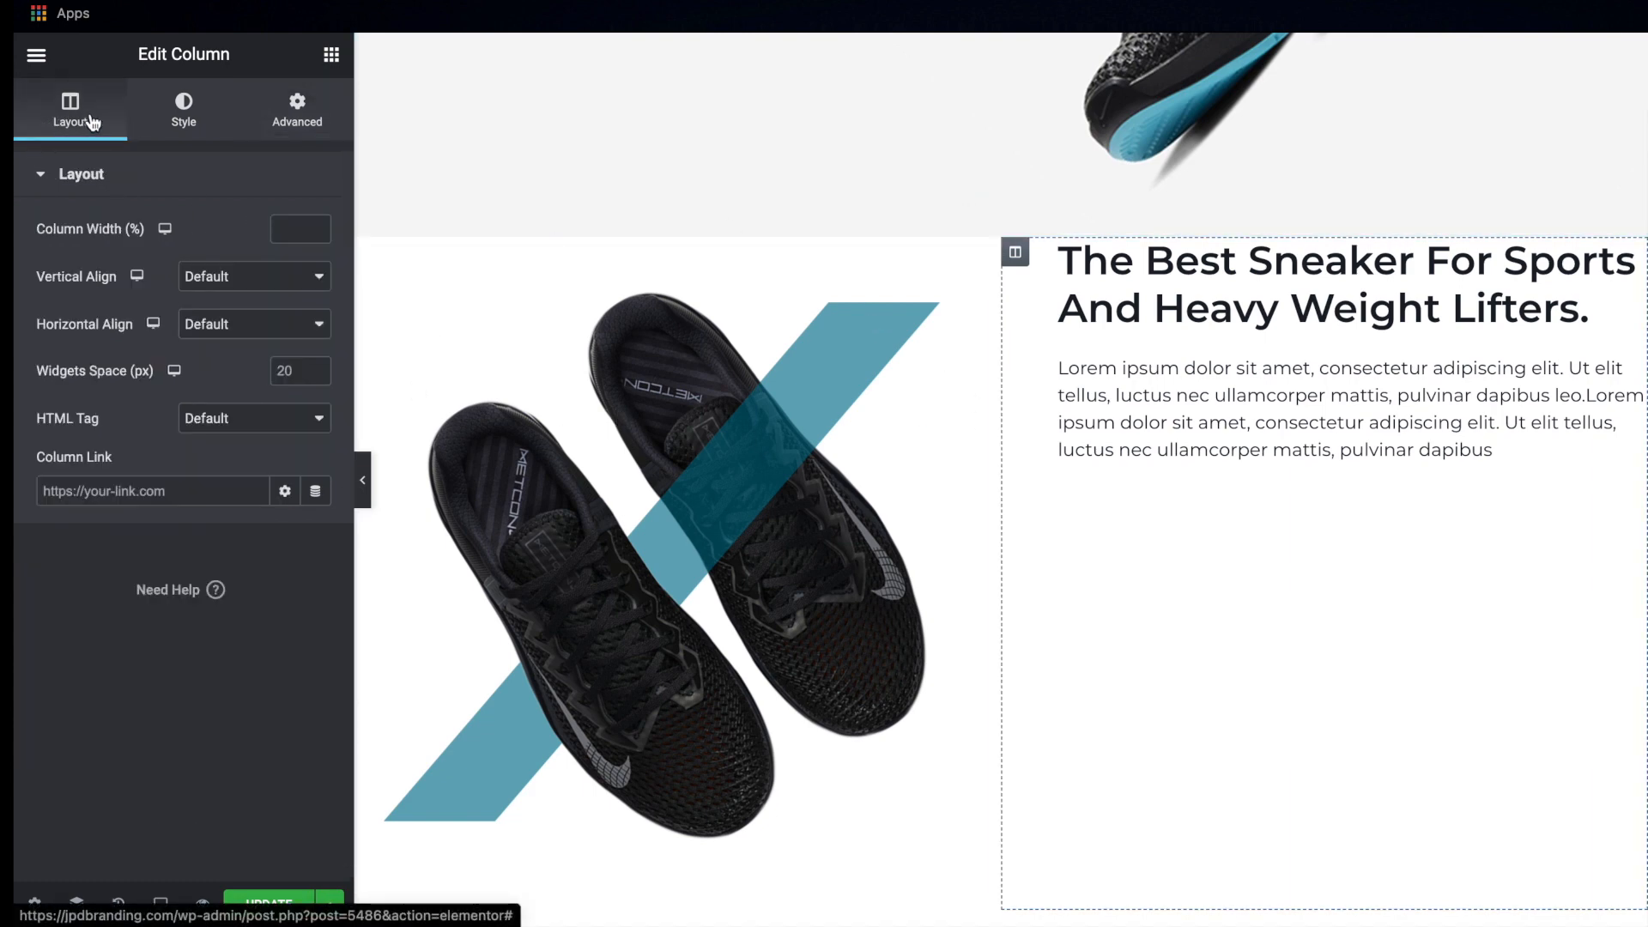
{"action": "left_click", "coordinate": [219, 279]}
{"action": "left_click", "coordinate": [219, 320]}
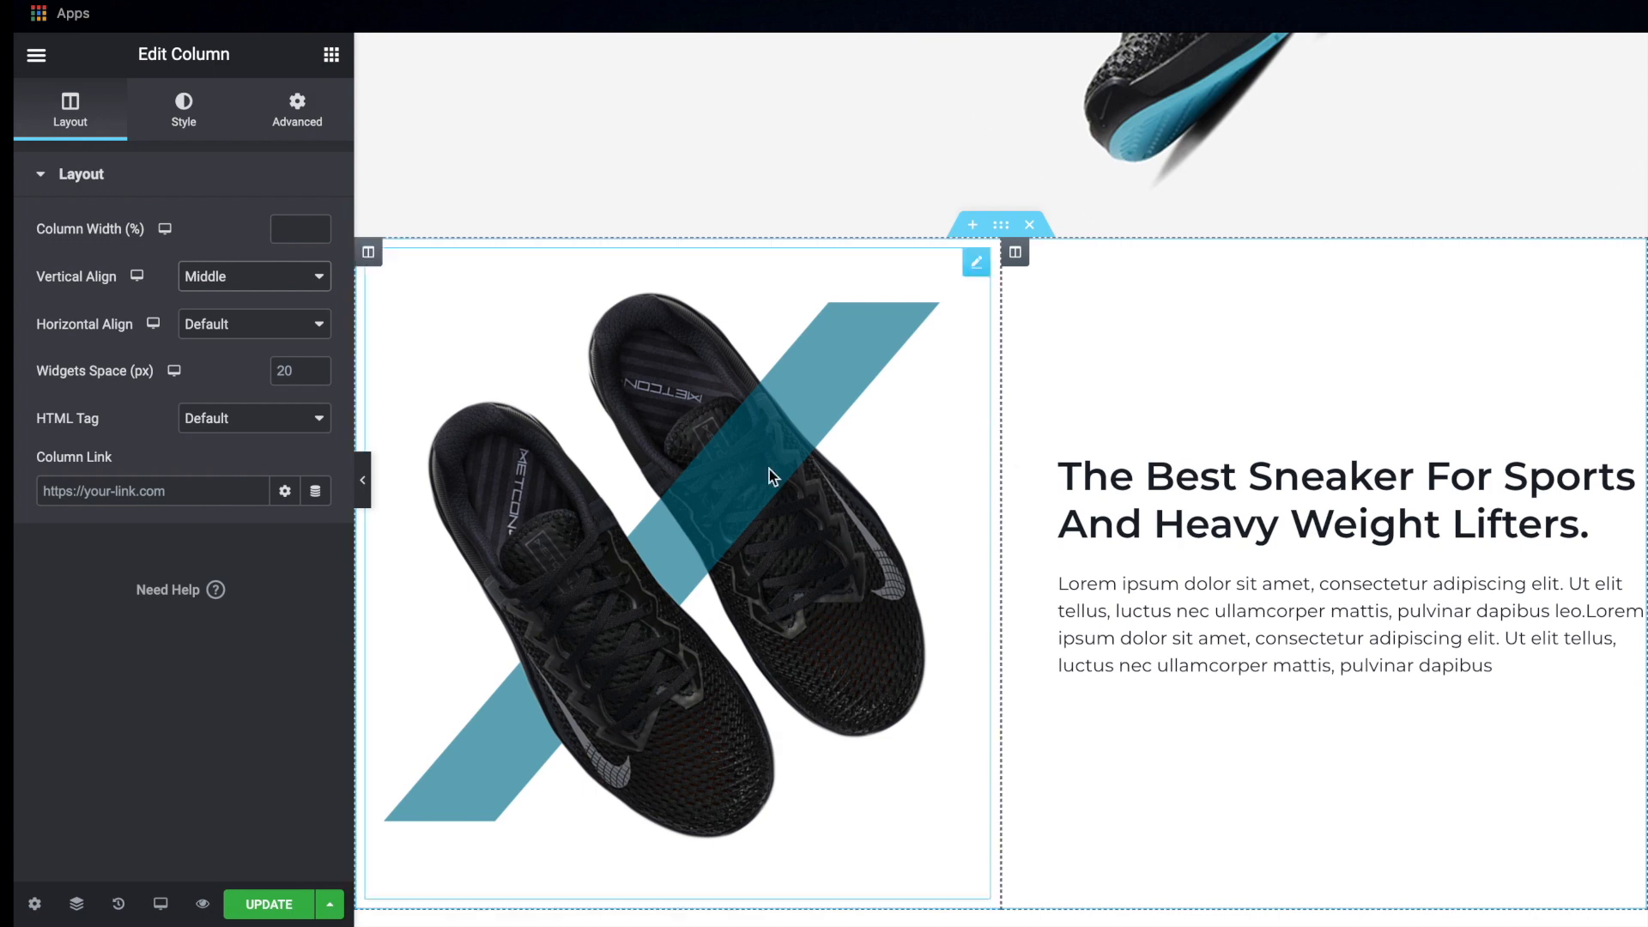
Set the image-and-text section's top and bottom padding to 100 px and check the spacing around it
{"action": "scroll", "coordinate": [782, 398], "scroll_direction": "up", "scroll_amount": 3}
{"action": "scroll", "coordinate": [782, 399], "scroll_direction": "down", "scroll_amount": 2}
{"action": "left_click", "coordinate": [1001, 321]}
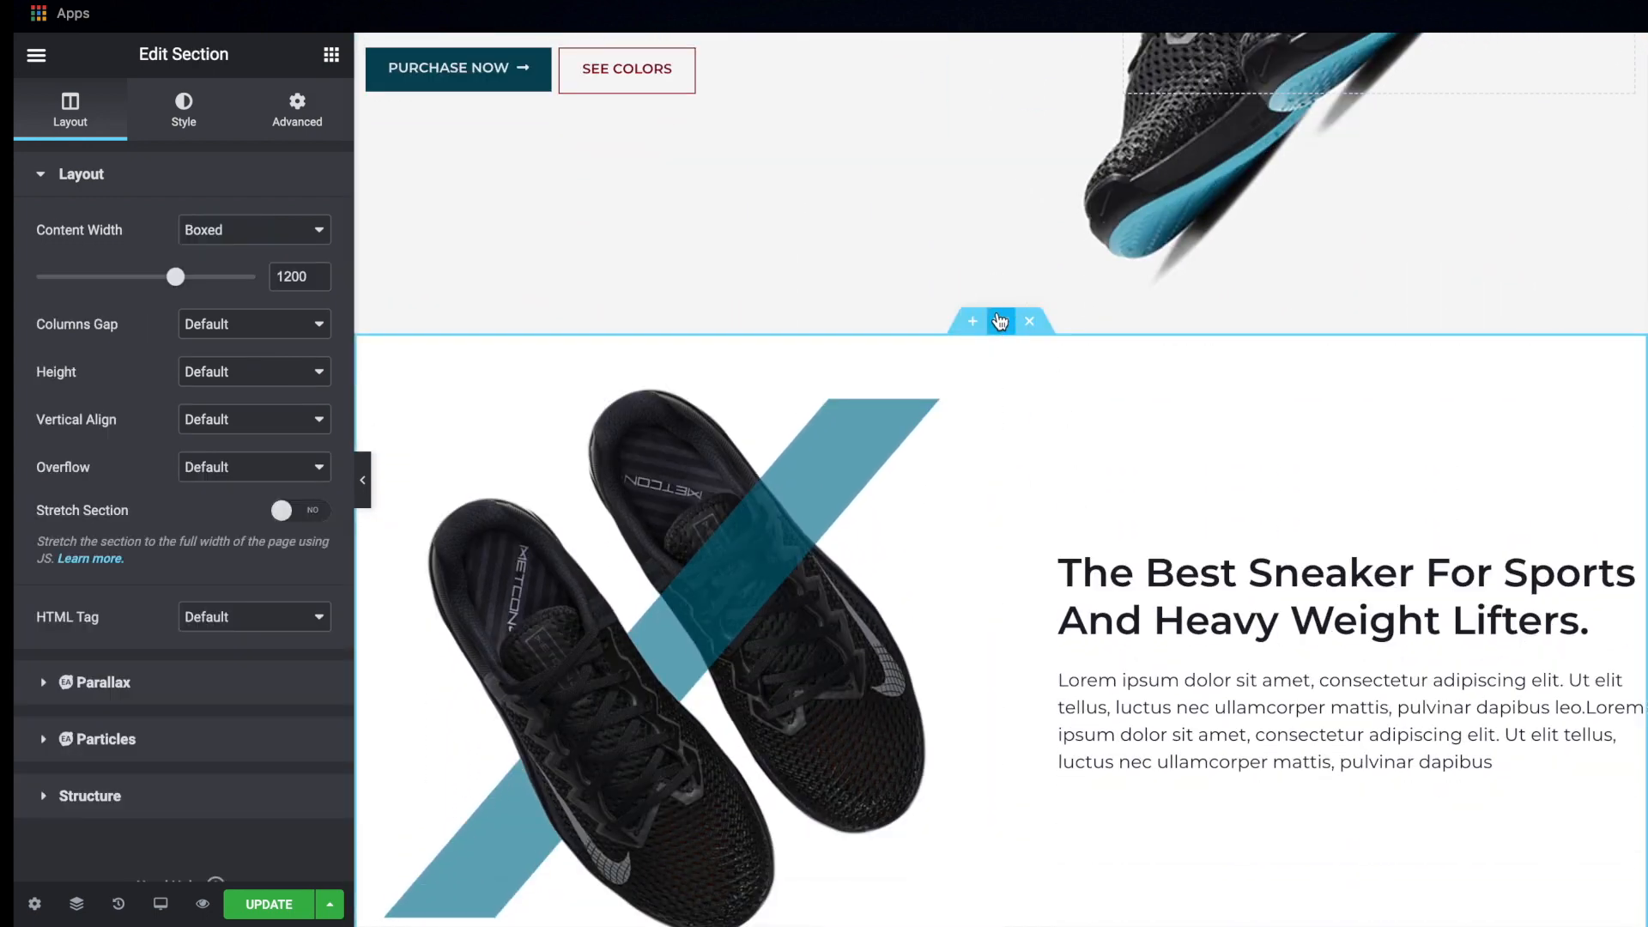
{"action": "left_click", "coordinate": [297, 110]}
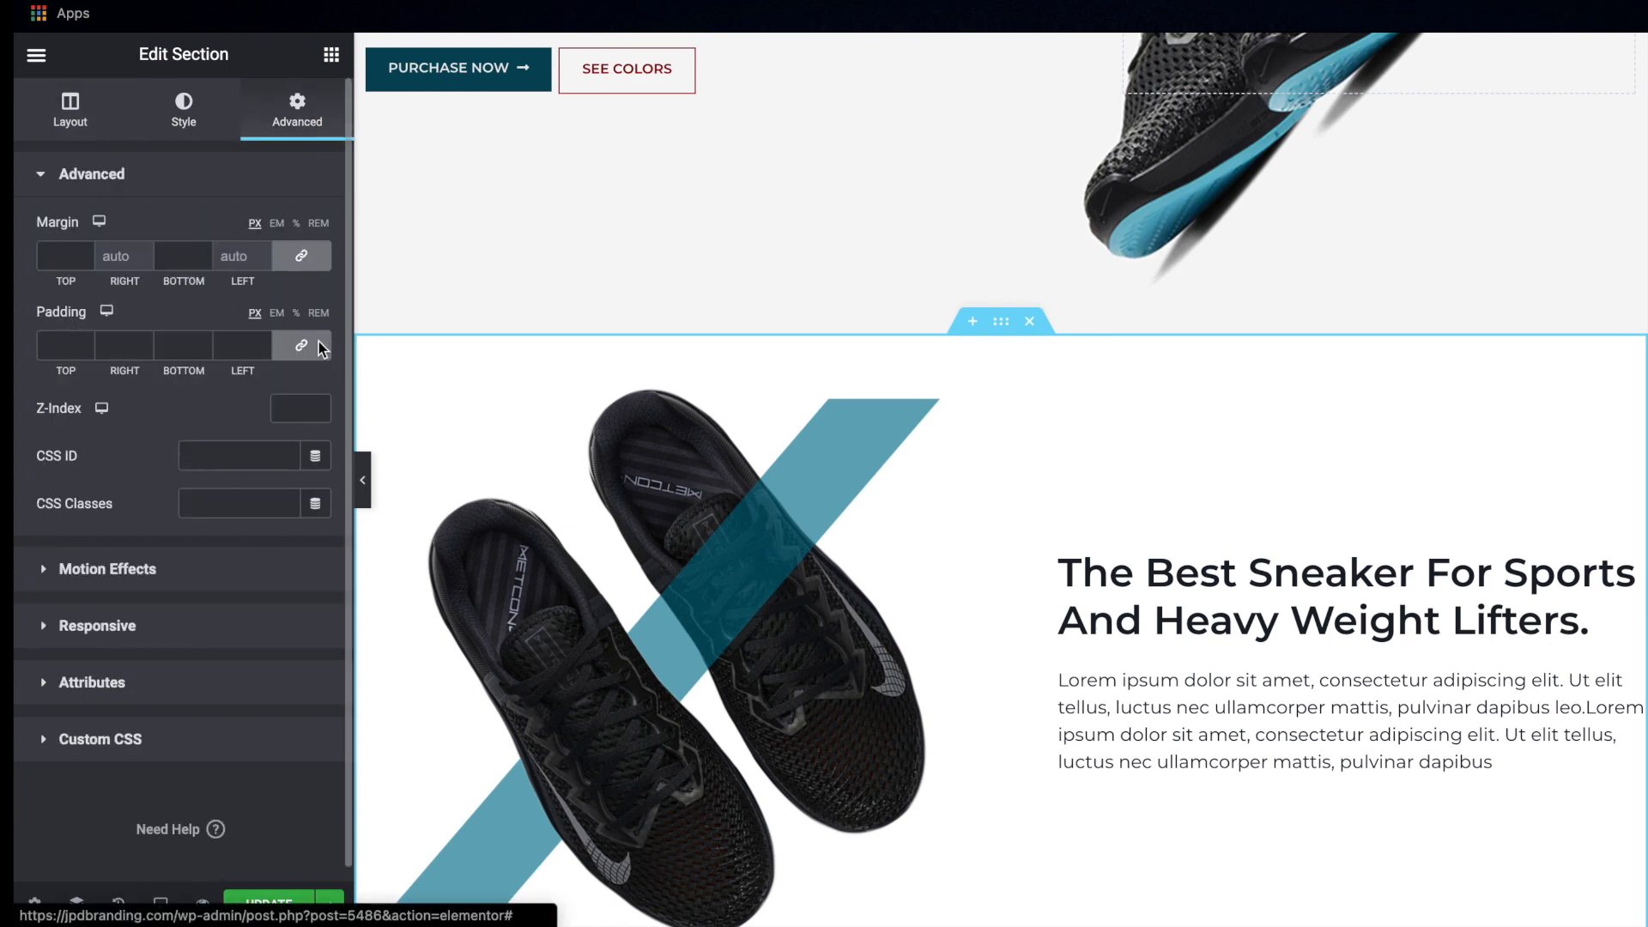
{"action": "left_click", "coordinate": [50, 343]}
{"action": "type", "text": "100"}
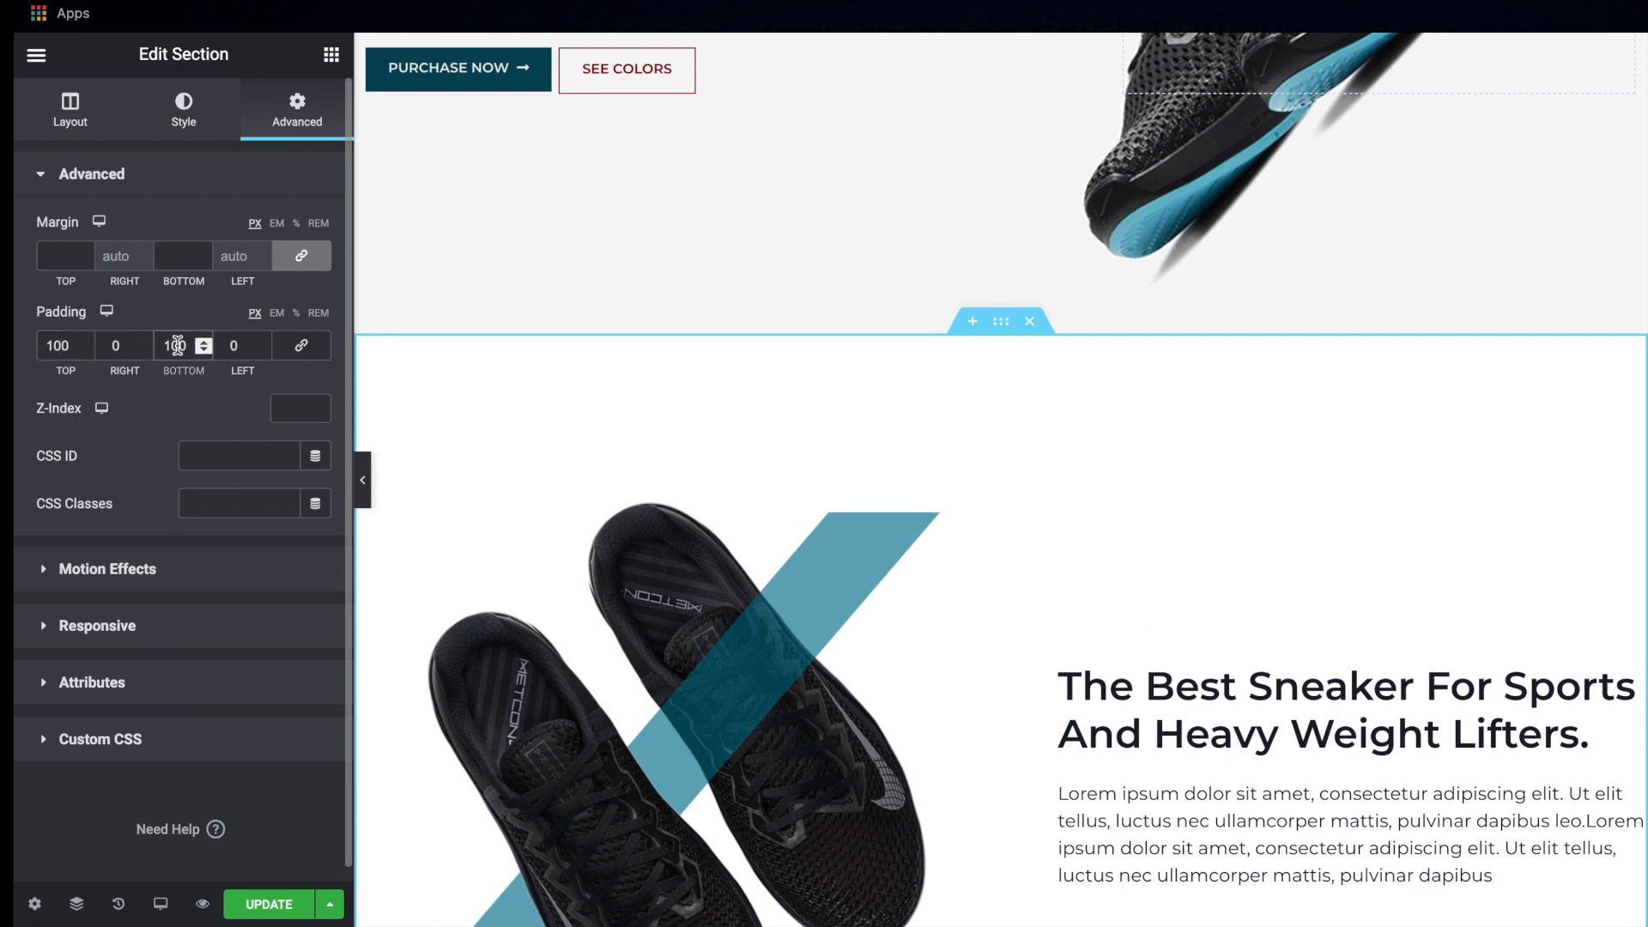
{"action": "scroll", "coordinate": [743, 544], "scroll_direction": "down", "scroll_amount": 7}
{"action": "scroll", "coordinate": [743, 544], "scroll_direction": "up", "scroll_amount": 3}
{"action": "scroll", "coordinate": [744, 547], "scroll_direction": "down", "scroll_amount": 1}
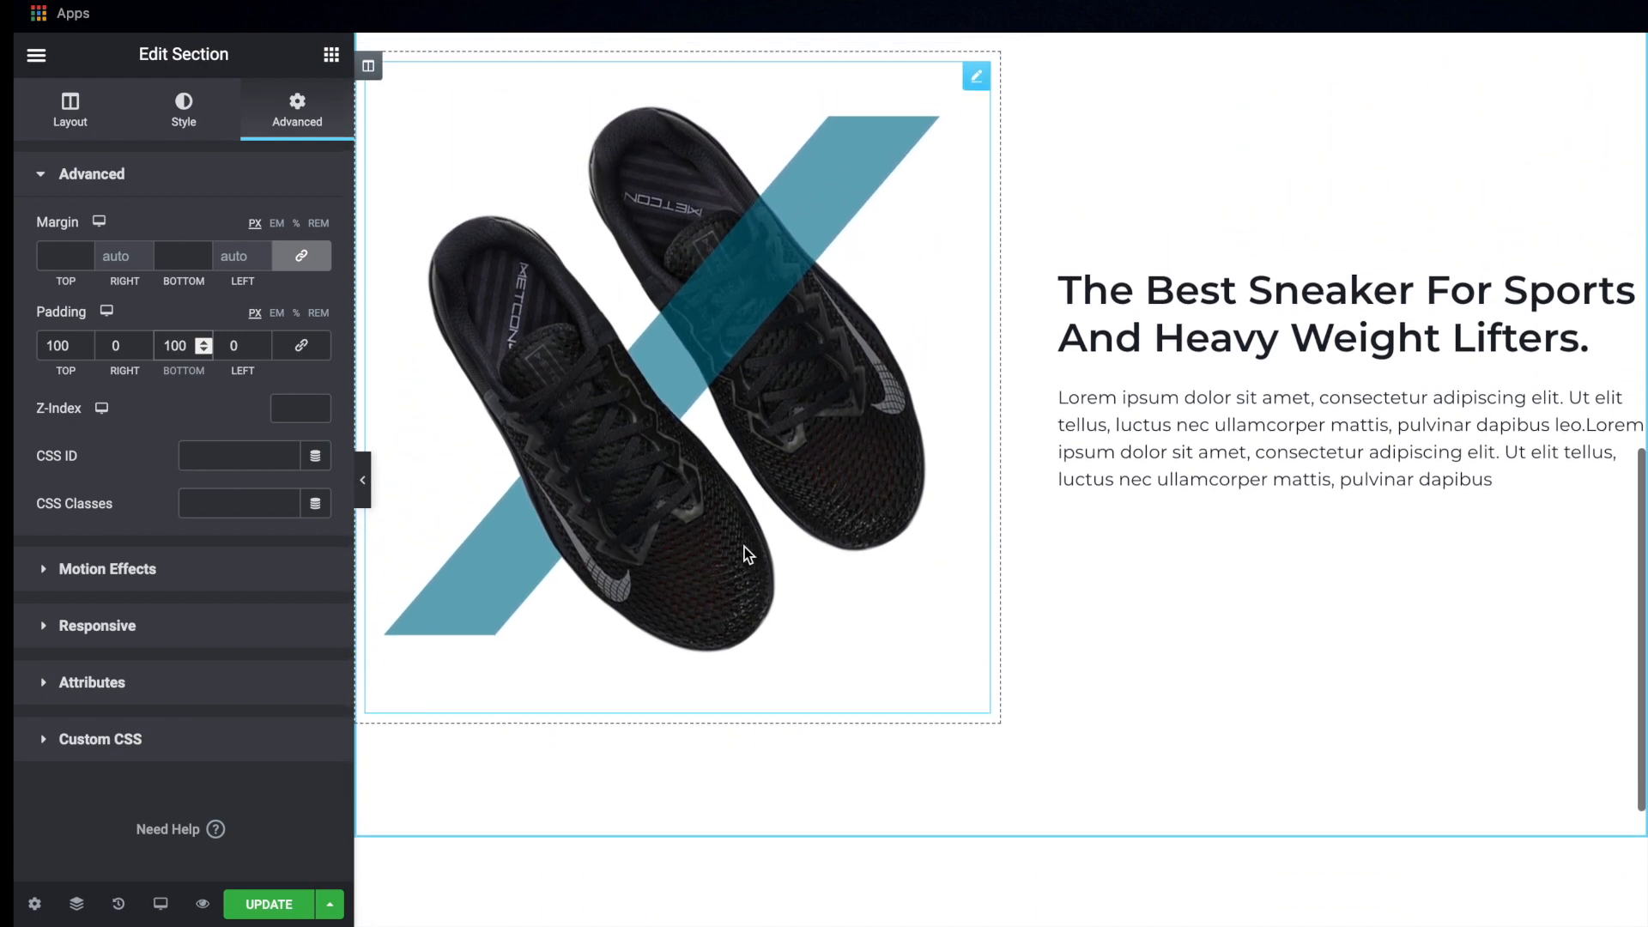
Copy the hero's Purchase Now button and paste it below the paragraph in the image-and-text section
{"action": "scroll", "coordinate": [744, 547], "scroll_direction": "down", "scroll_amount": 2}
{"action": "scroll", "coordinate": [744, 547], "scroll_direction": "up", "scroll_amount": 9}
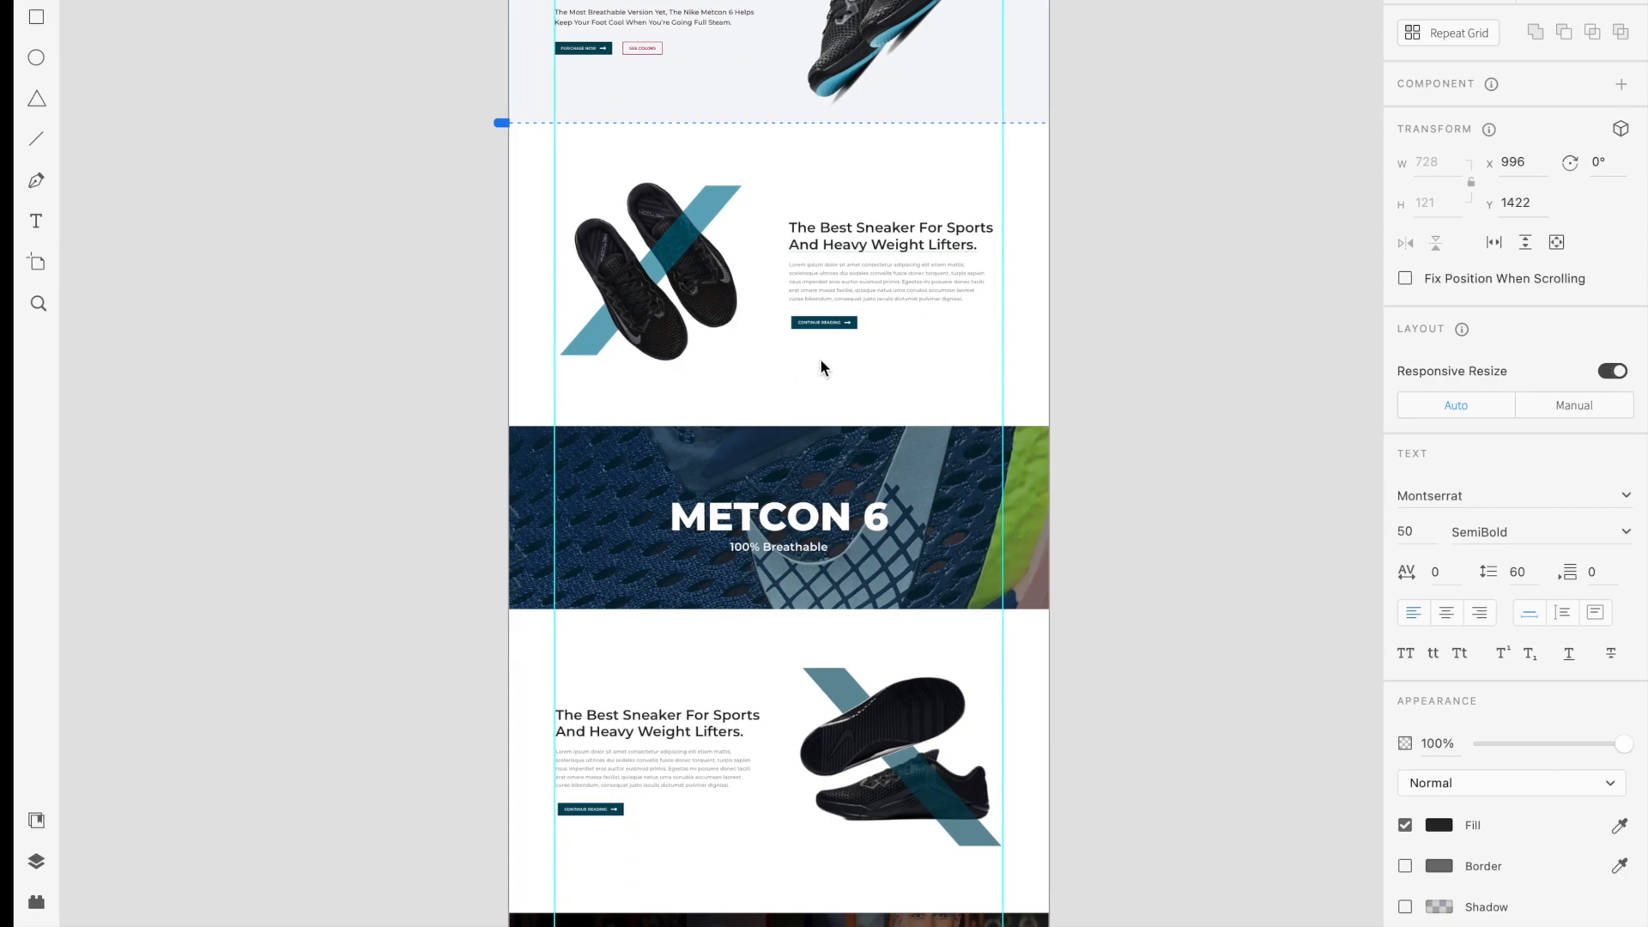
{"action": "scroll", "coordinate": [821, 350], "scroll_direction": "up", "scroll_amount": 5}
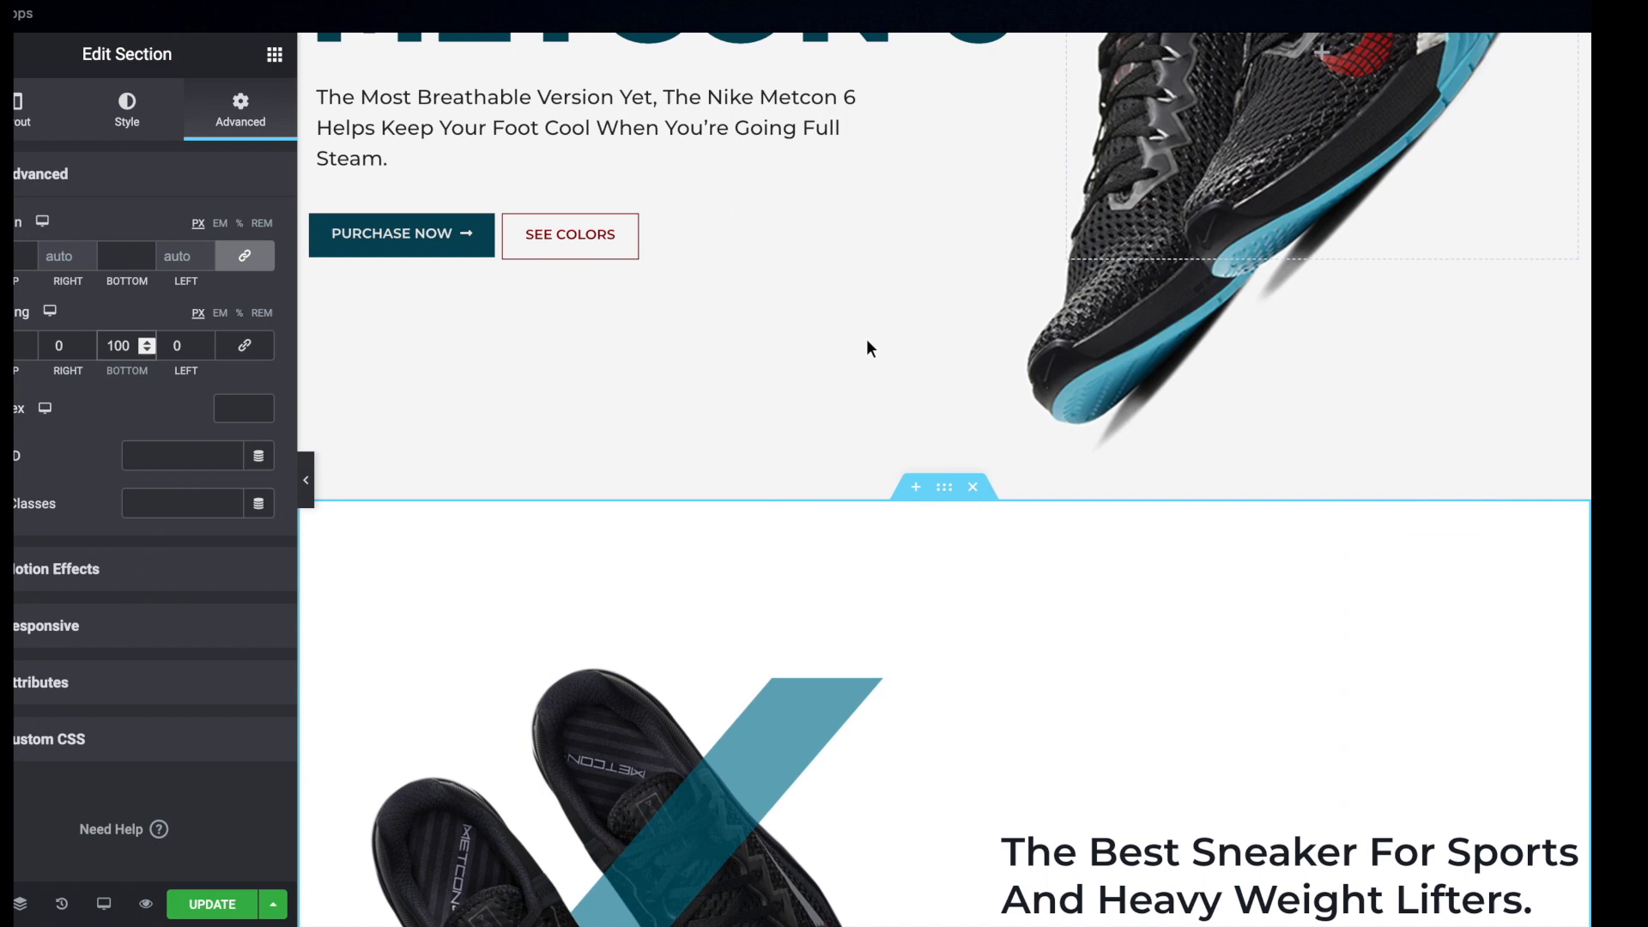
{"action": "scroll", "coordinate": [1184, 682], "scroll_direction": "down", "scroll_amount": 4}
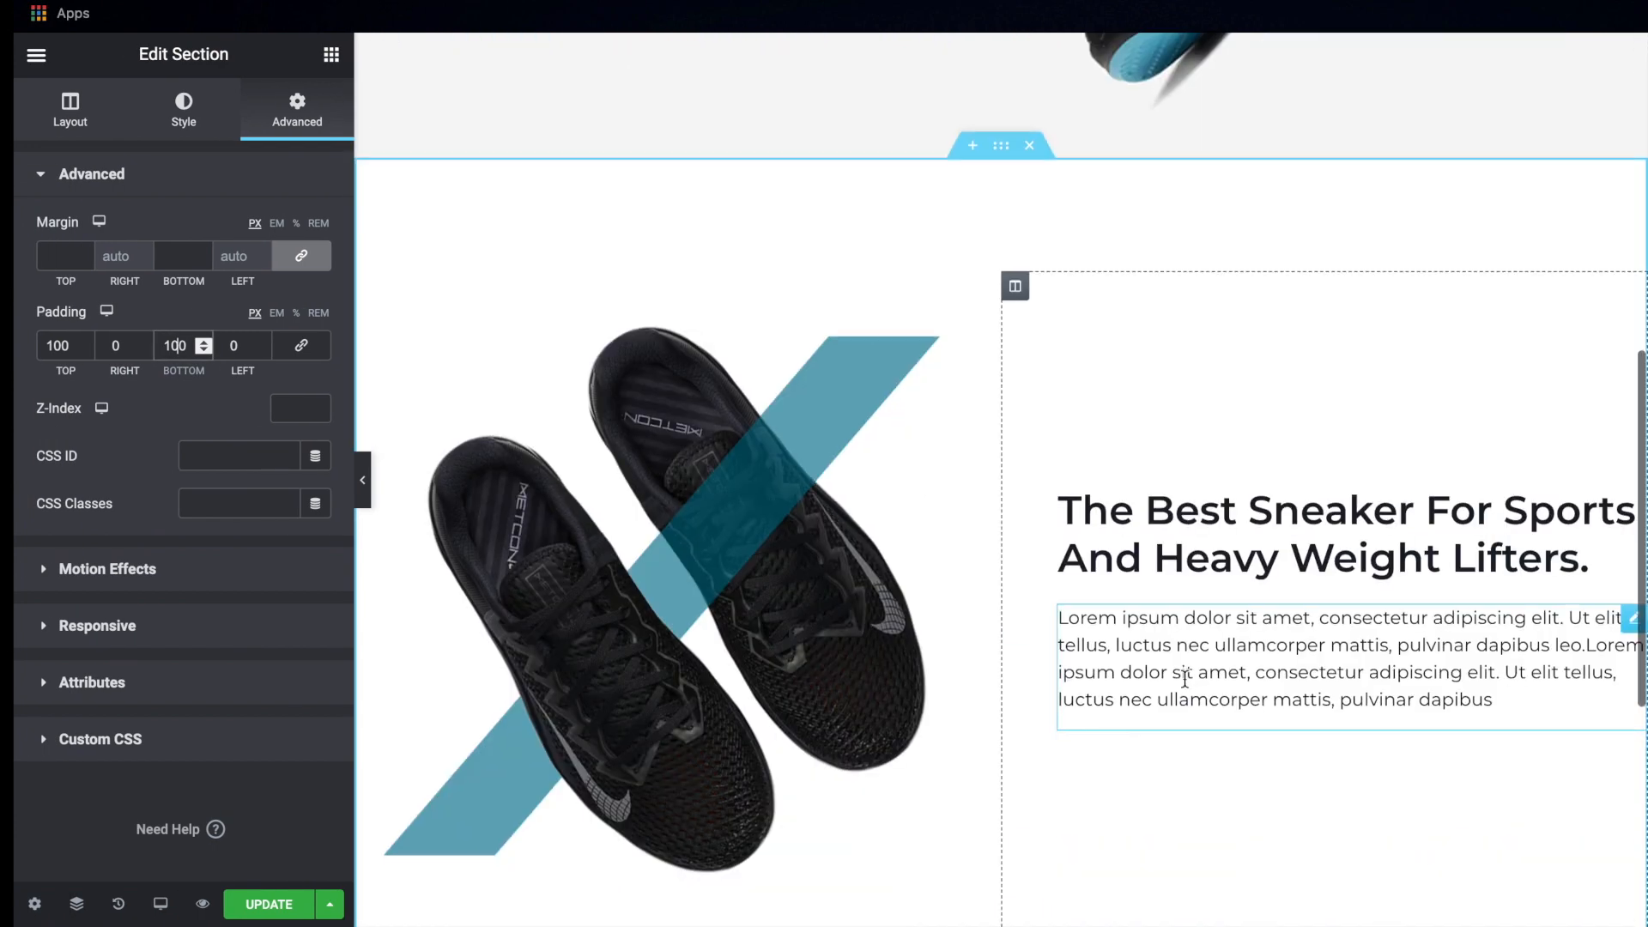
{"action": "scroll", "coordinate": [1185, 682], "scroll_direction": "up", "scroll_amount": 4}
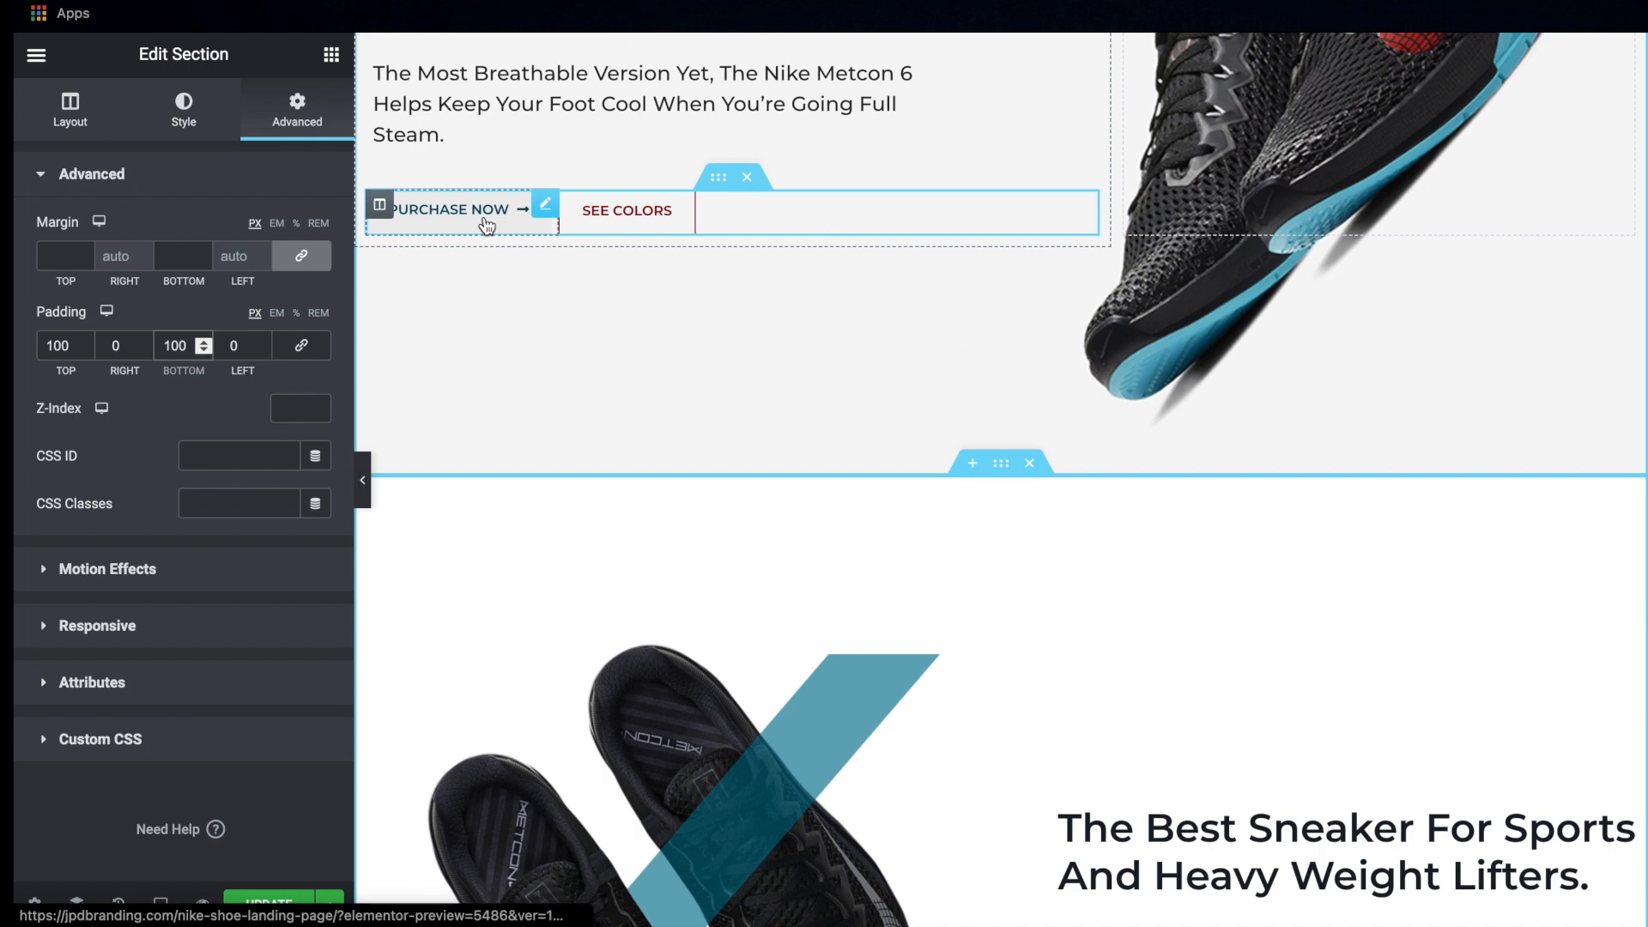
{"action": "right_click", "coordinate": [487, 225]}
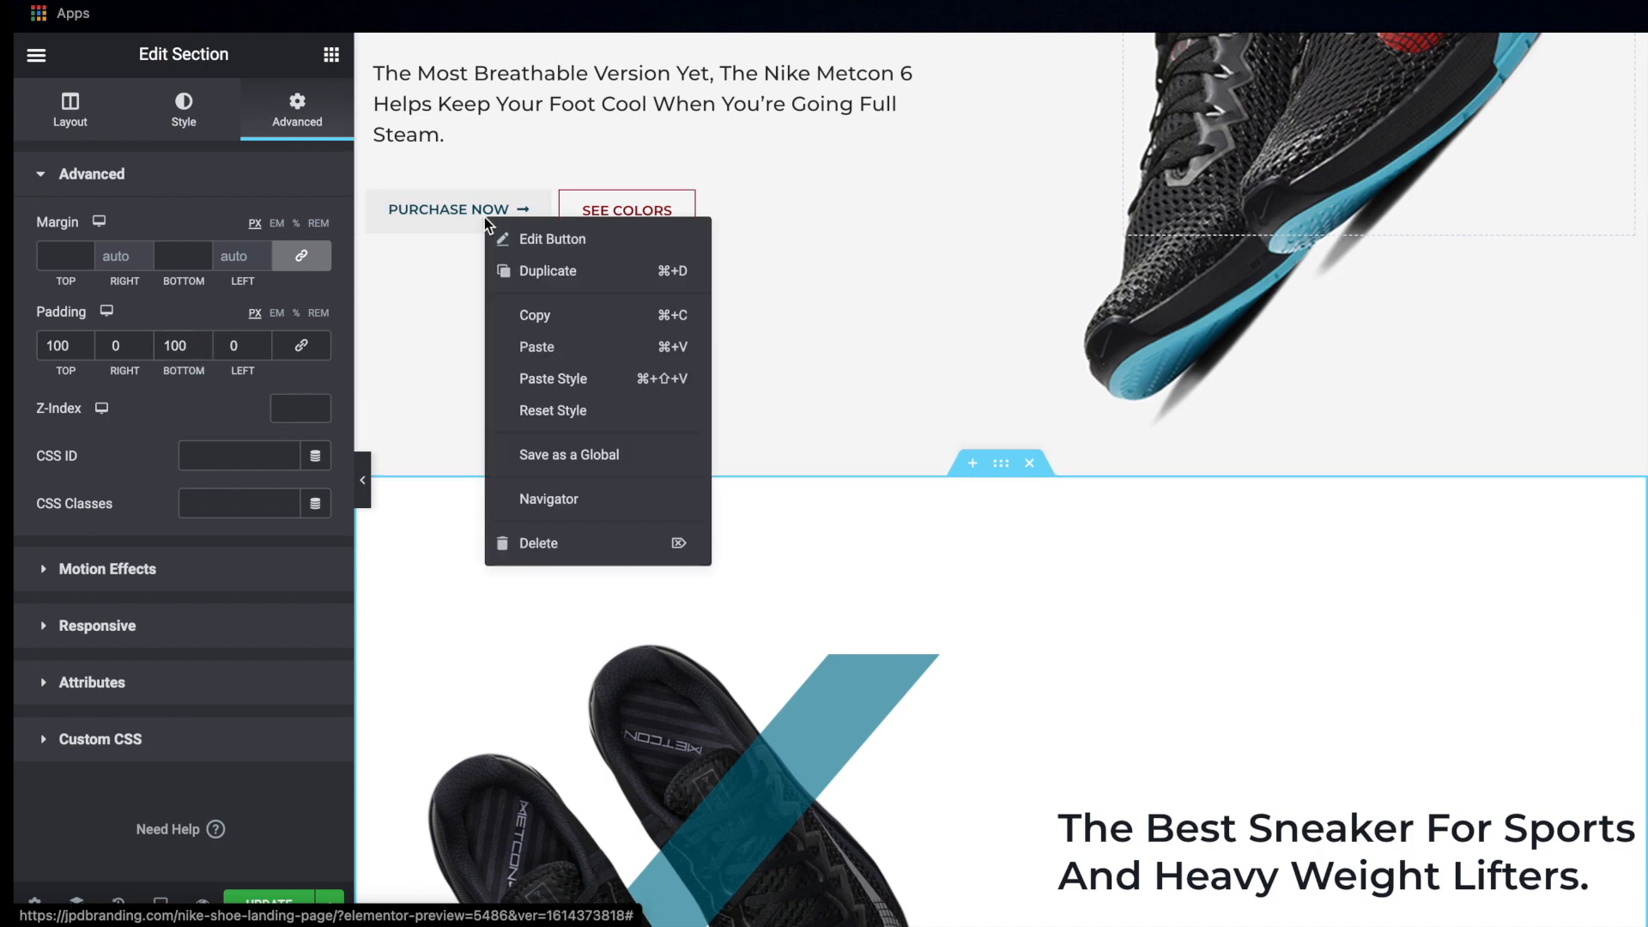
{"action": "left_click", "coordinate": [552, 316]}
{"action": "scroll", "coordinate": [1074, 645], "scroll_direction": "down", "scroll_amount": 5}
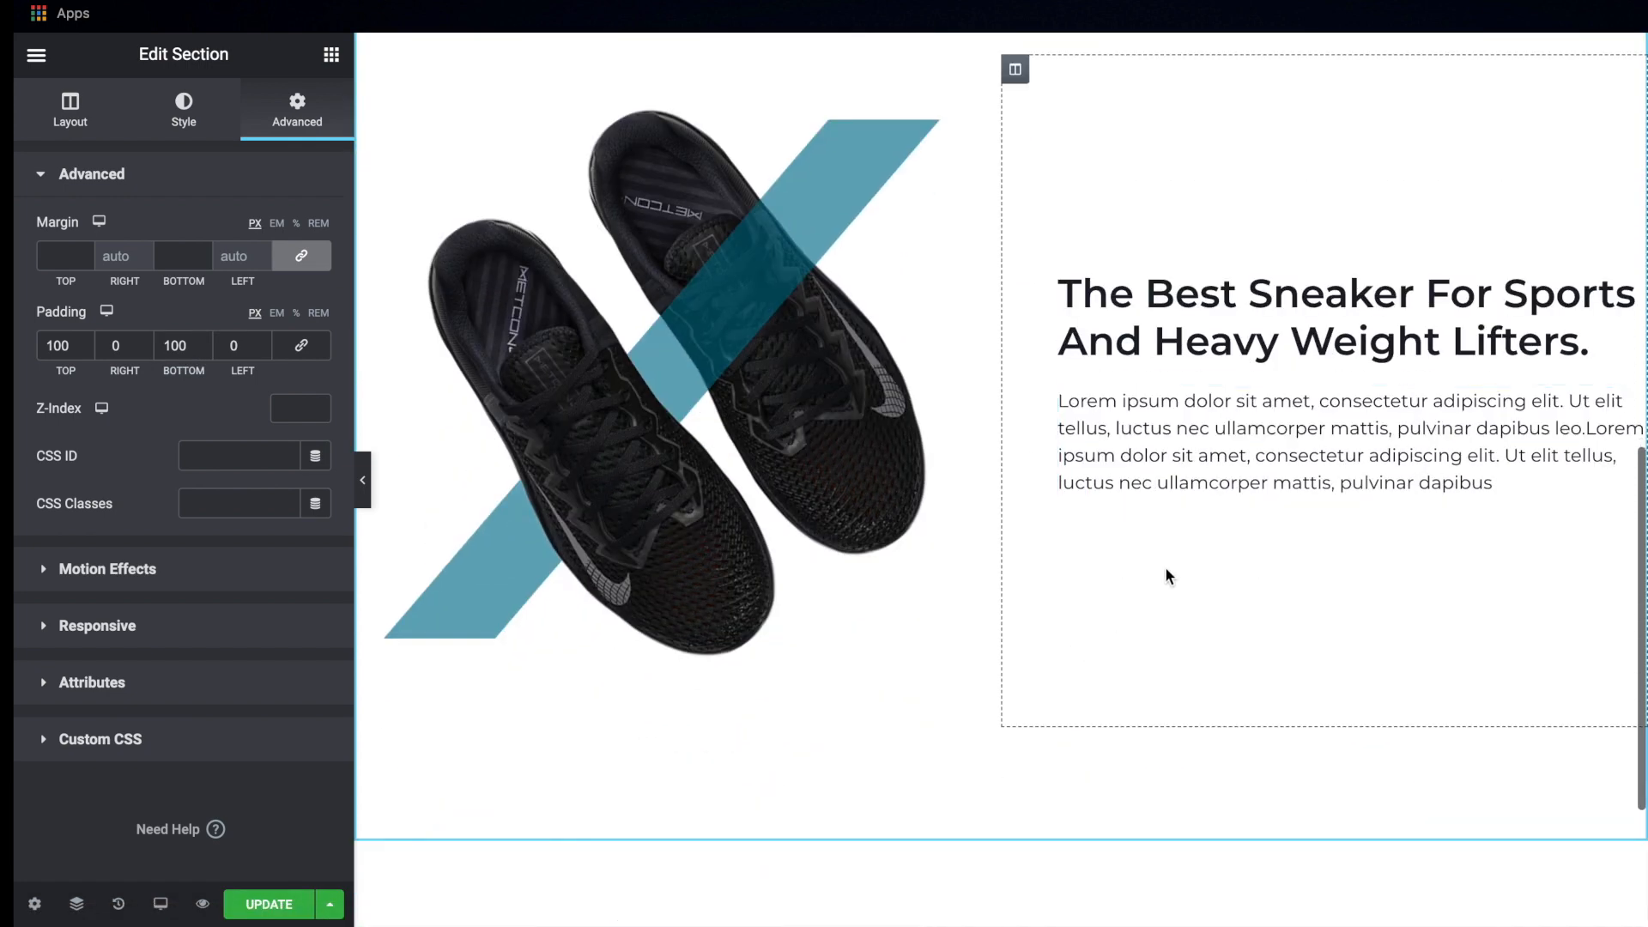
{"action": "right_click", "coordinate": [1114, 476]}
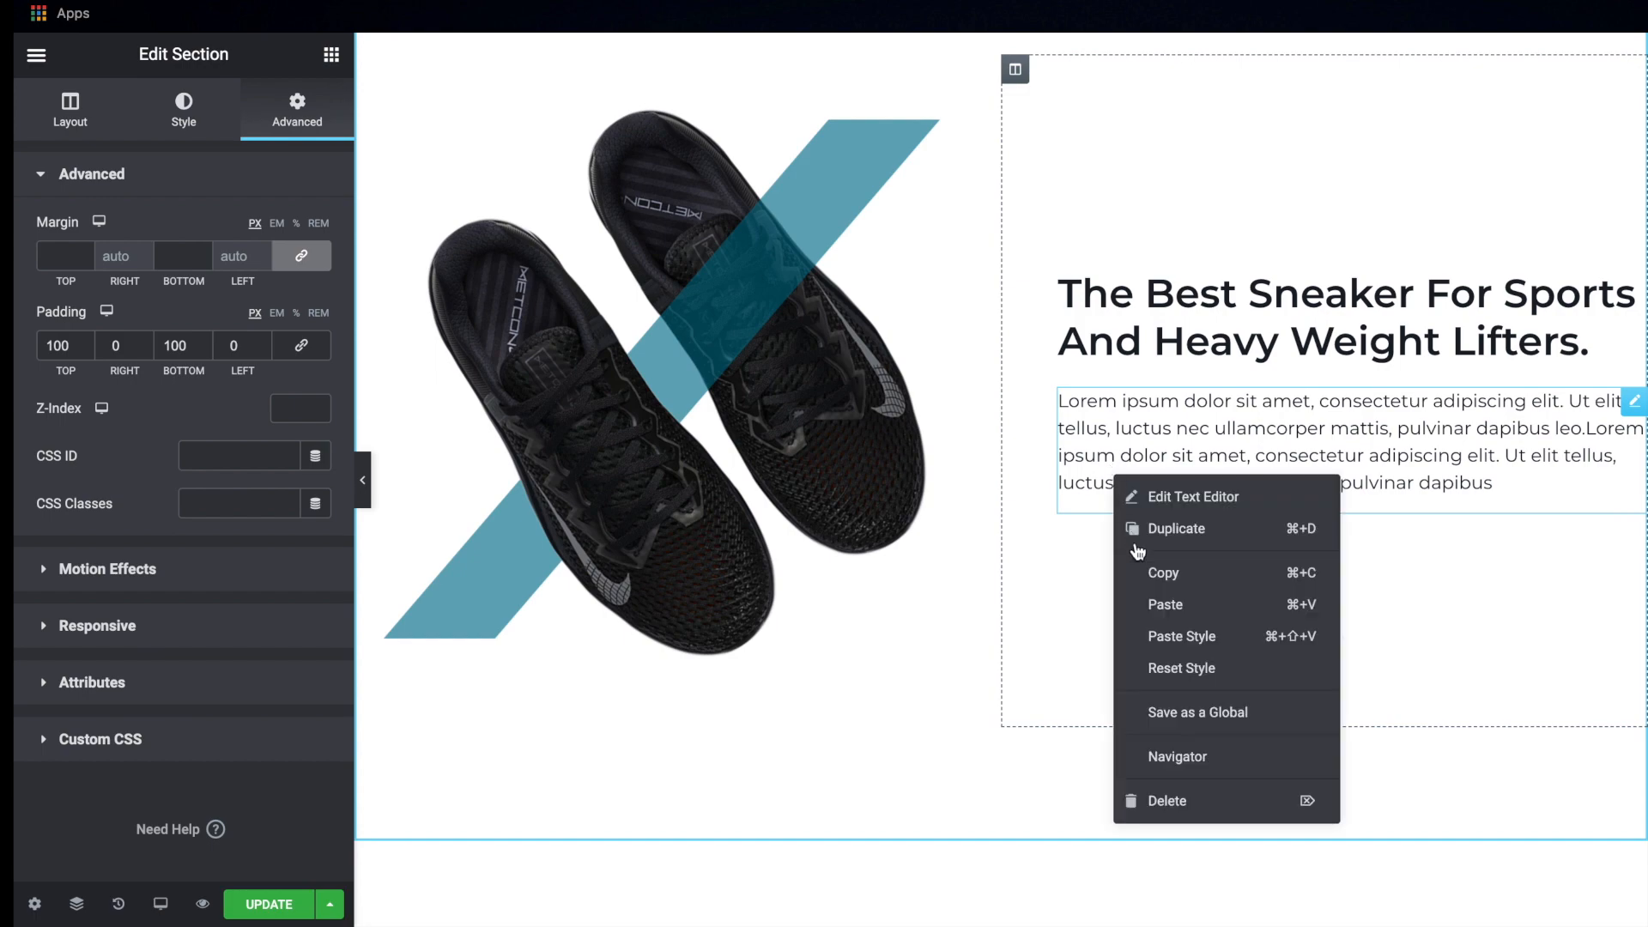
{"action": "left_click", "coordinate": [1167, 606]}
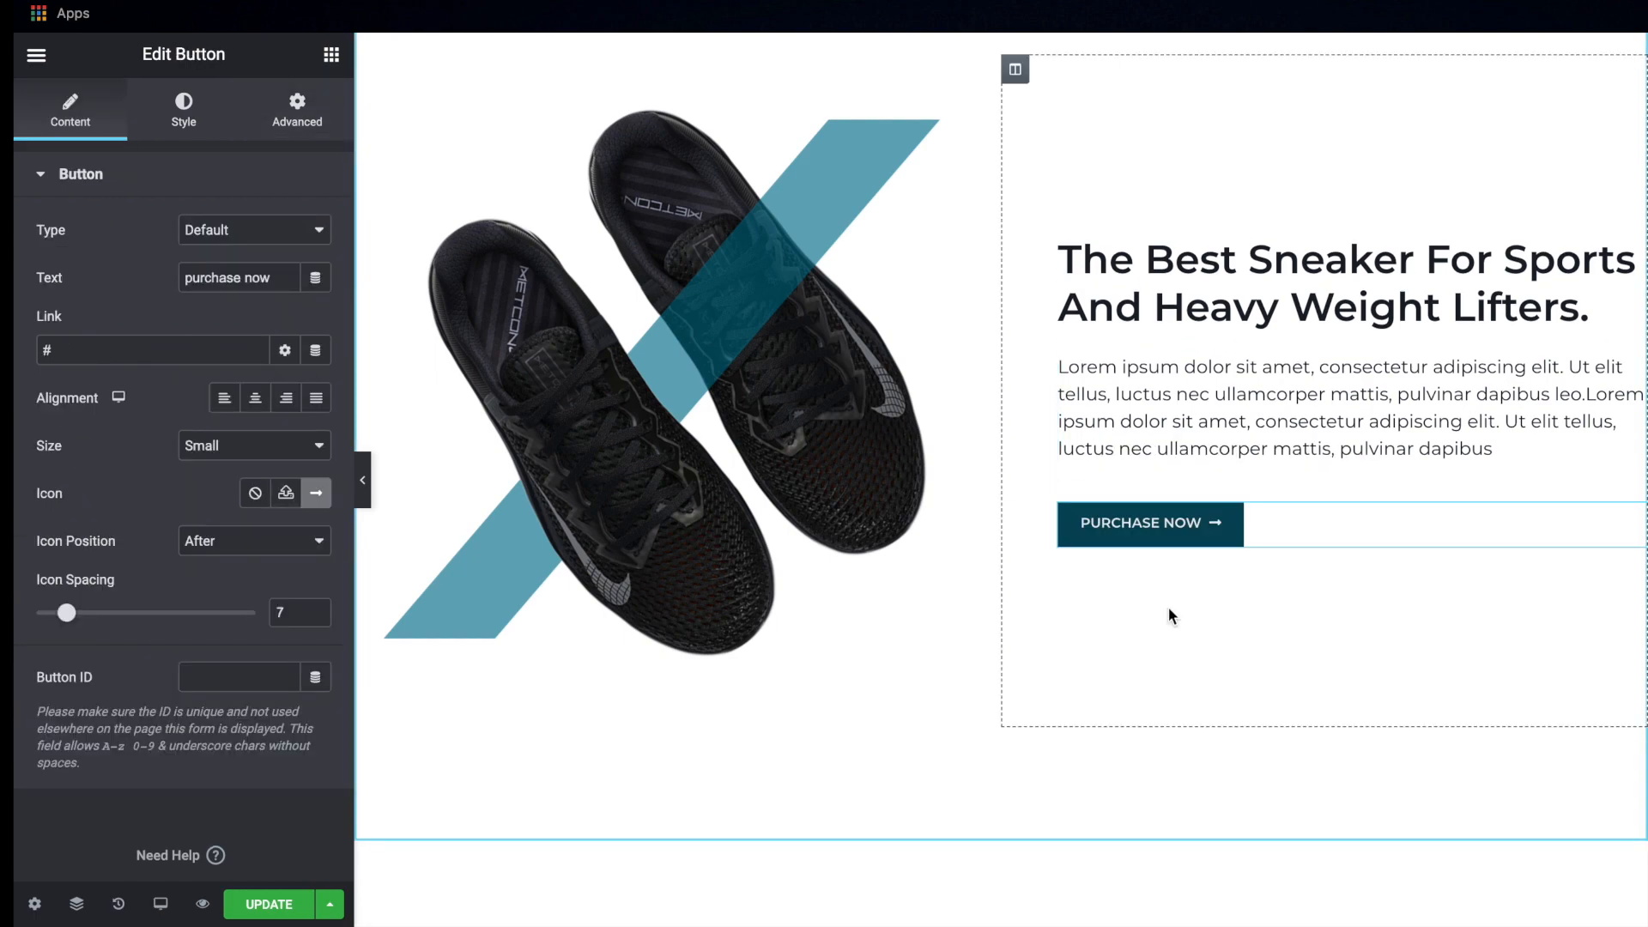
Change the pasted button's text to "continue reading" as in the mockup and save the page
{"action": "key", "text": "ctrl+Right"}
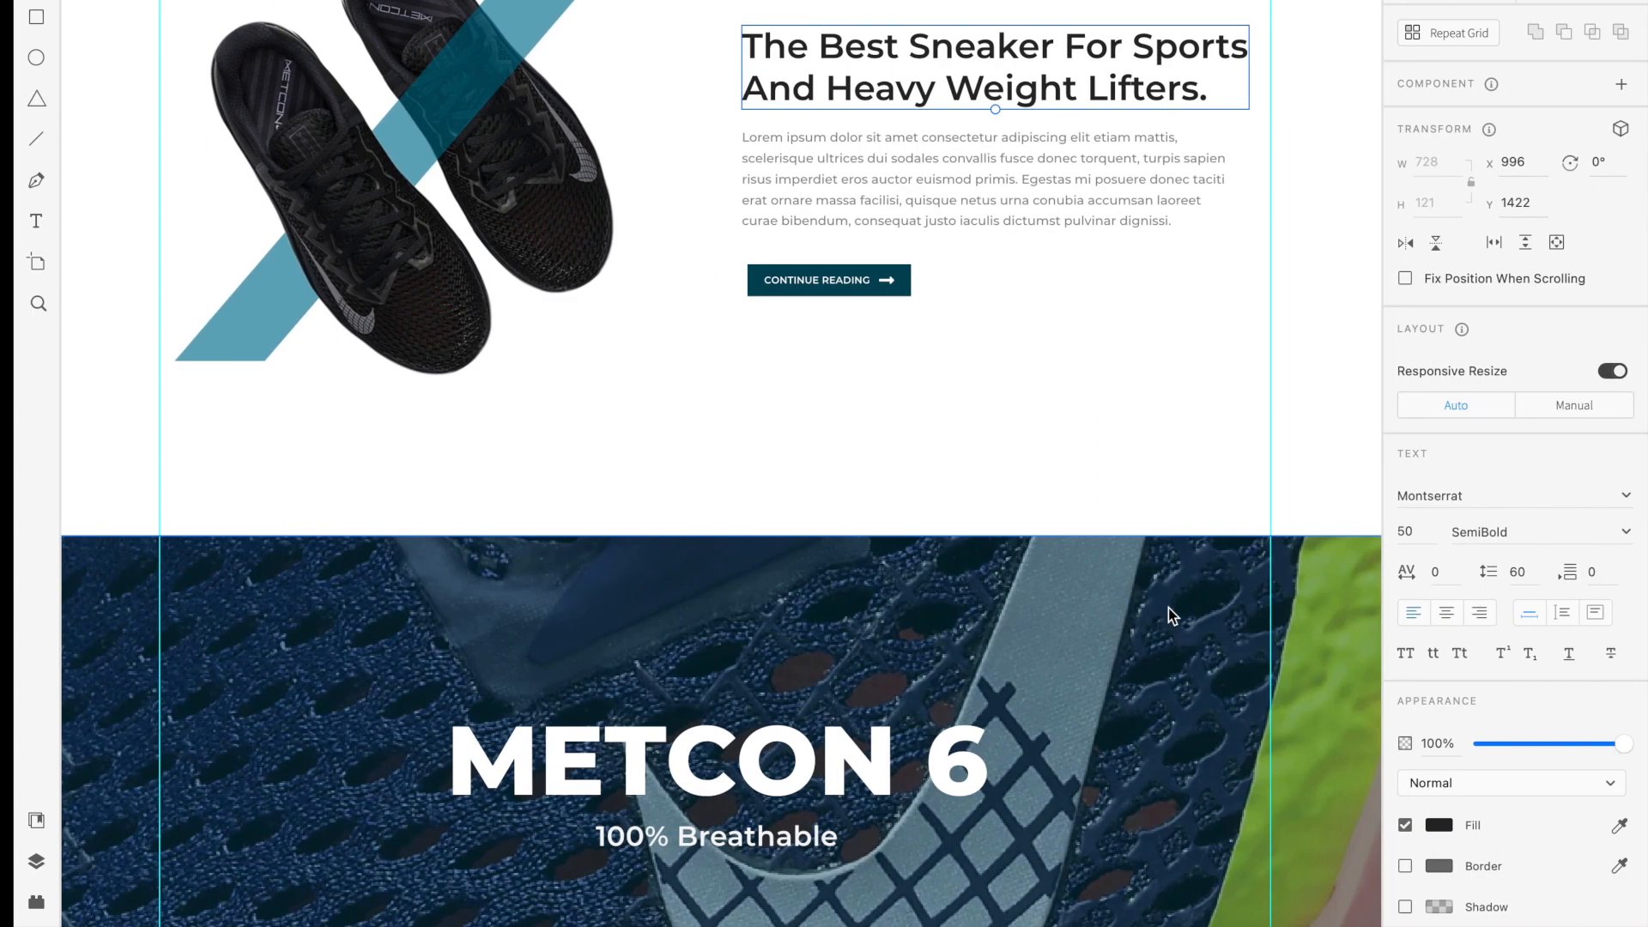
{"action": "key", "text": "ctrl+Left"}
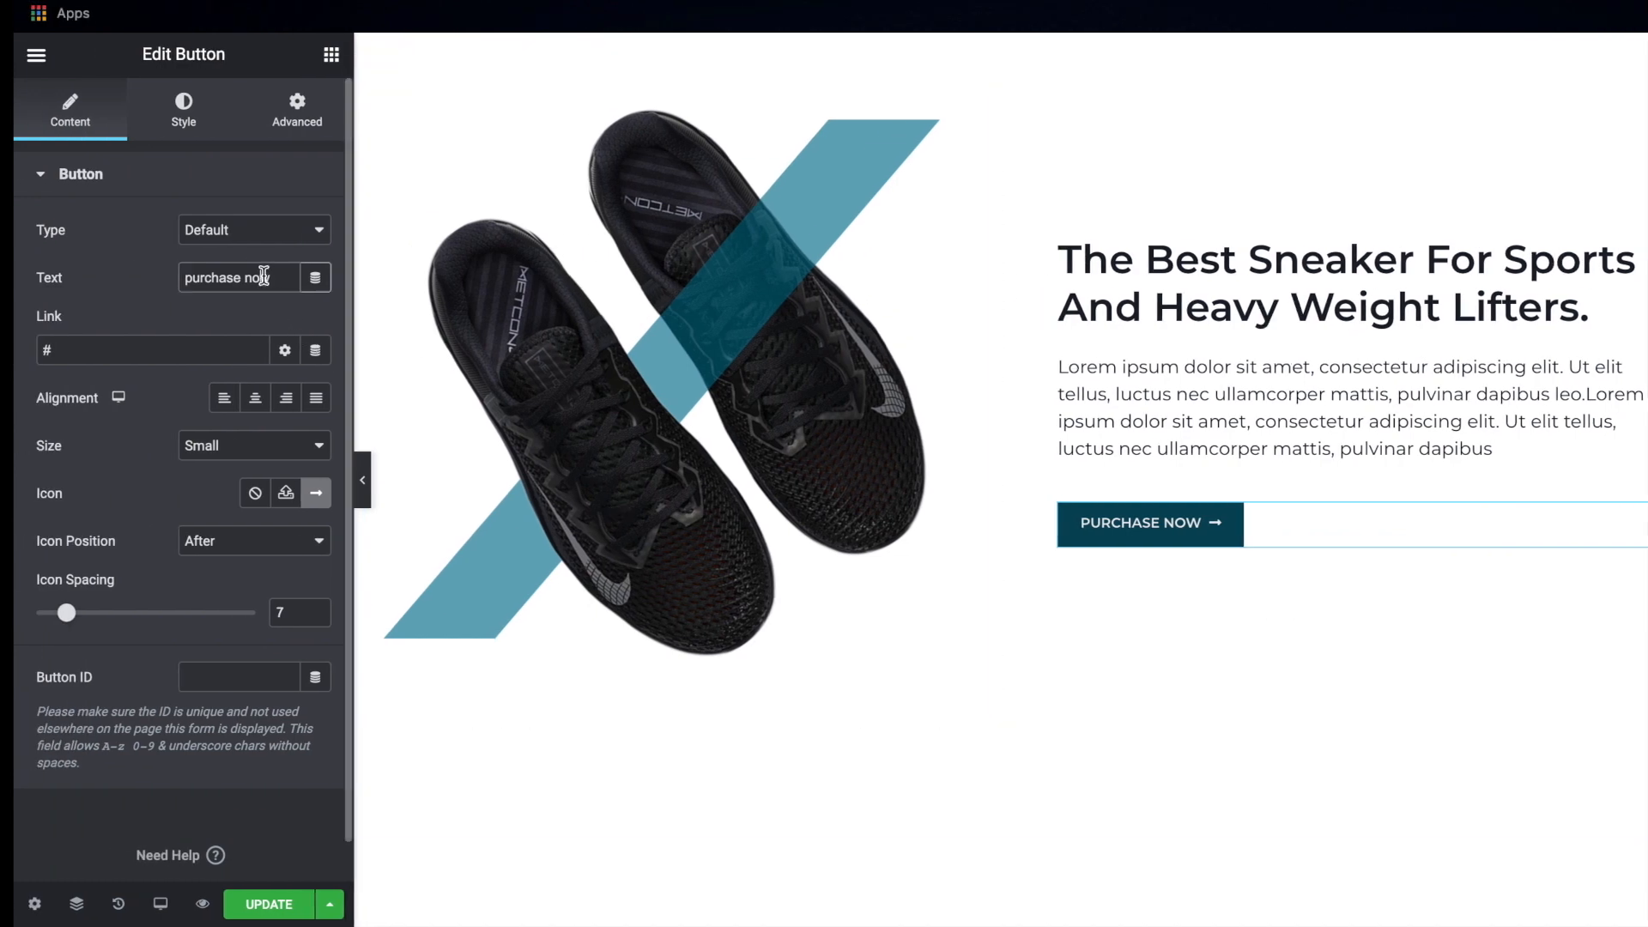
{"action": "triple_click", "coordinate": [263, 276]}
{"action": "type", "text": "con"}
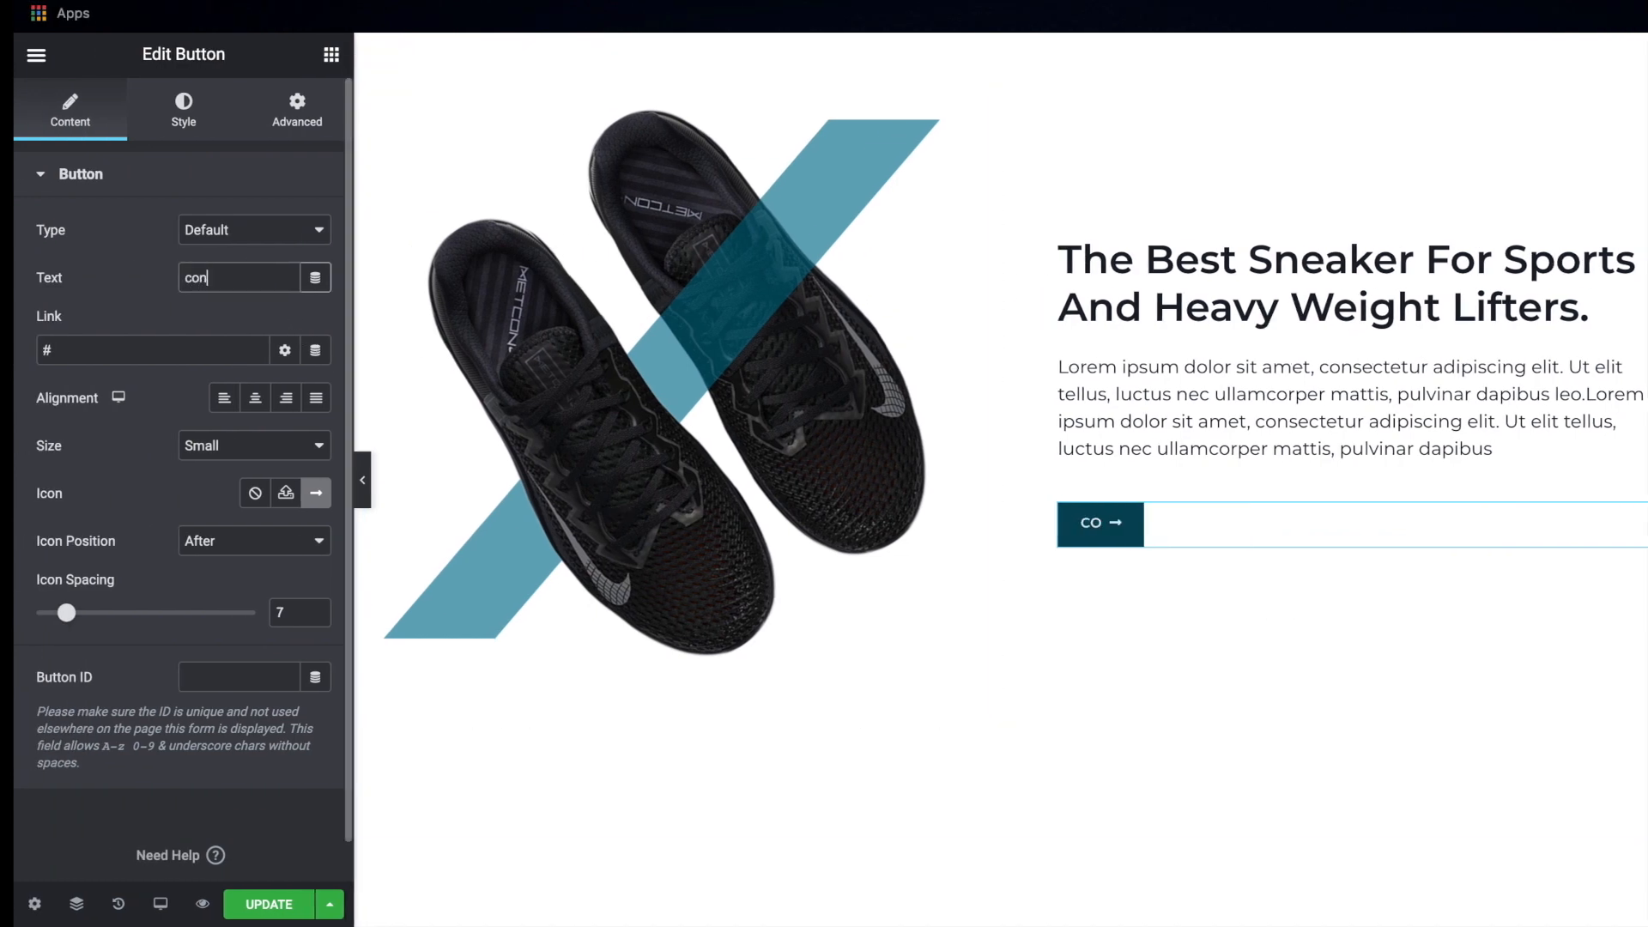
{"action": "type", "text": "tinue reading"}
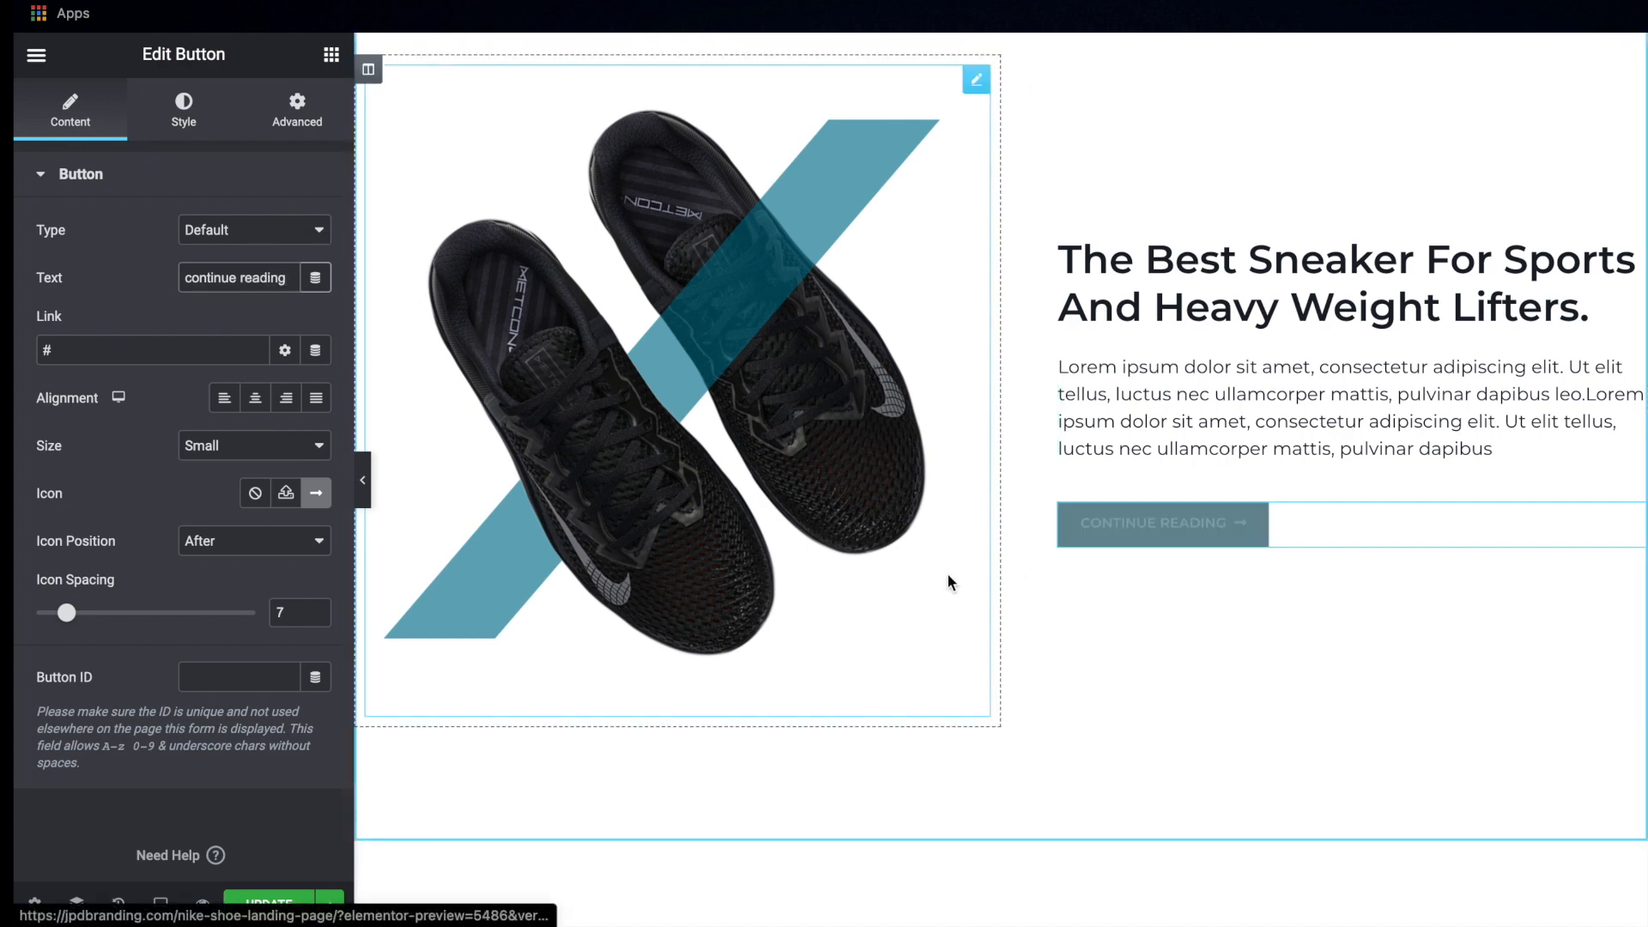
{"action": "scroll", "coordinate": [940, 686], "scroll_direction": "up", "scroll_amount": 2}
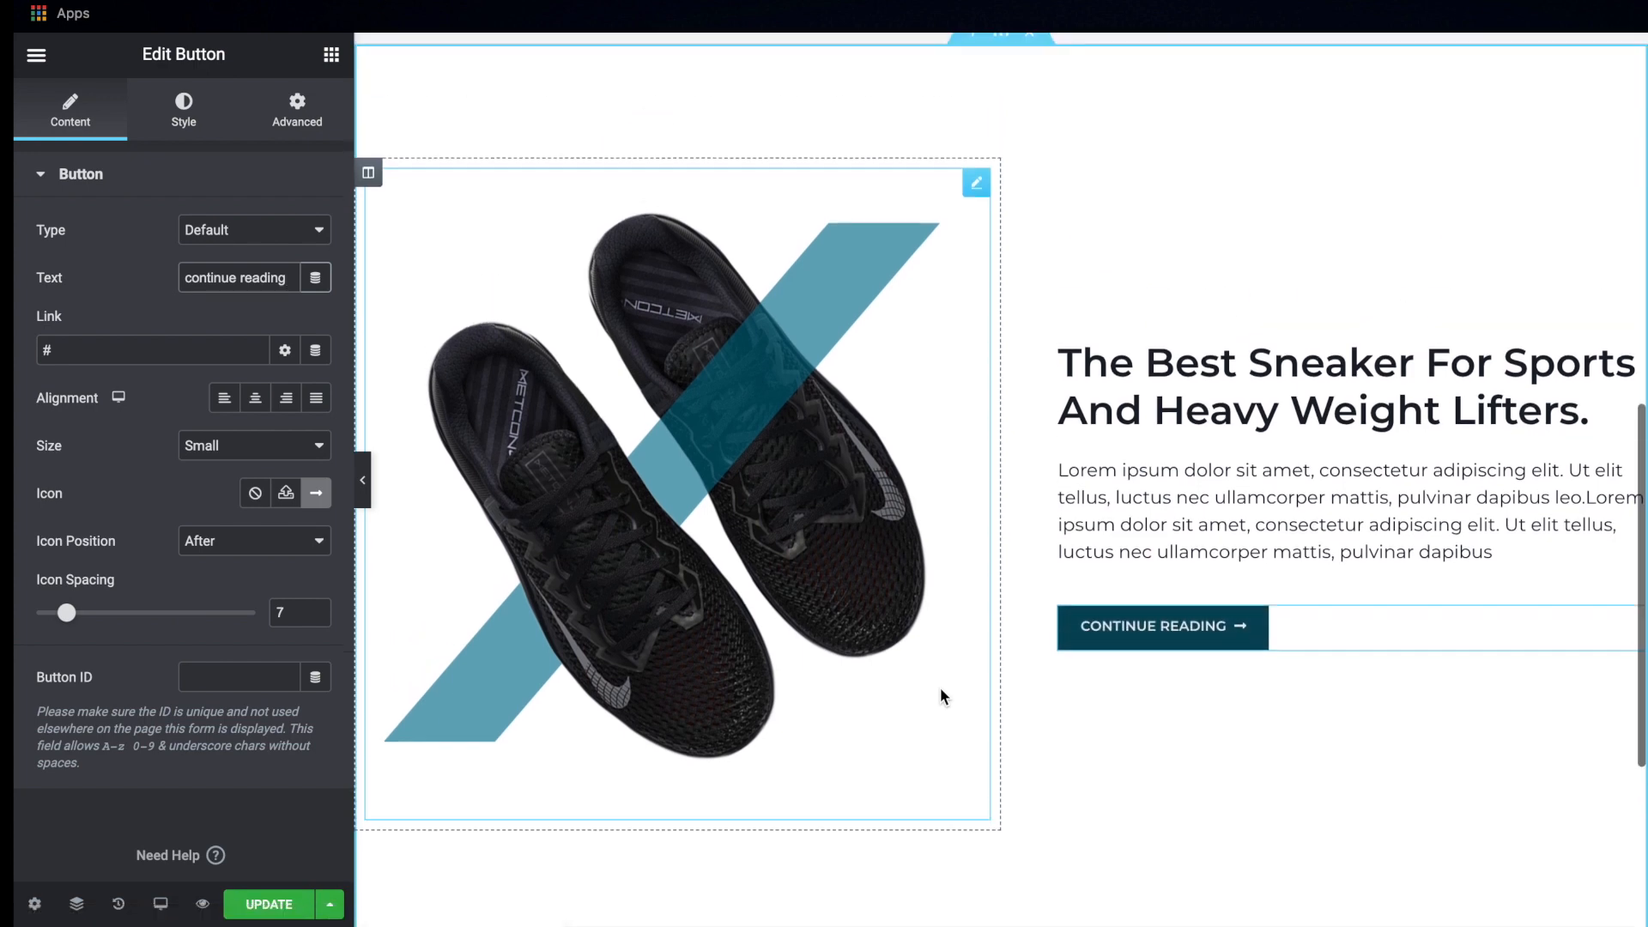
{"action": "key", "text": "ctrl+s"}
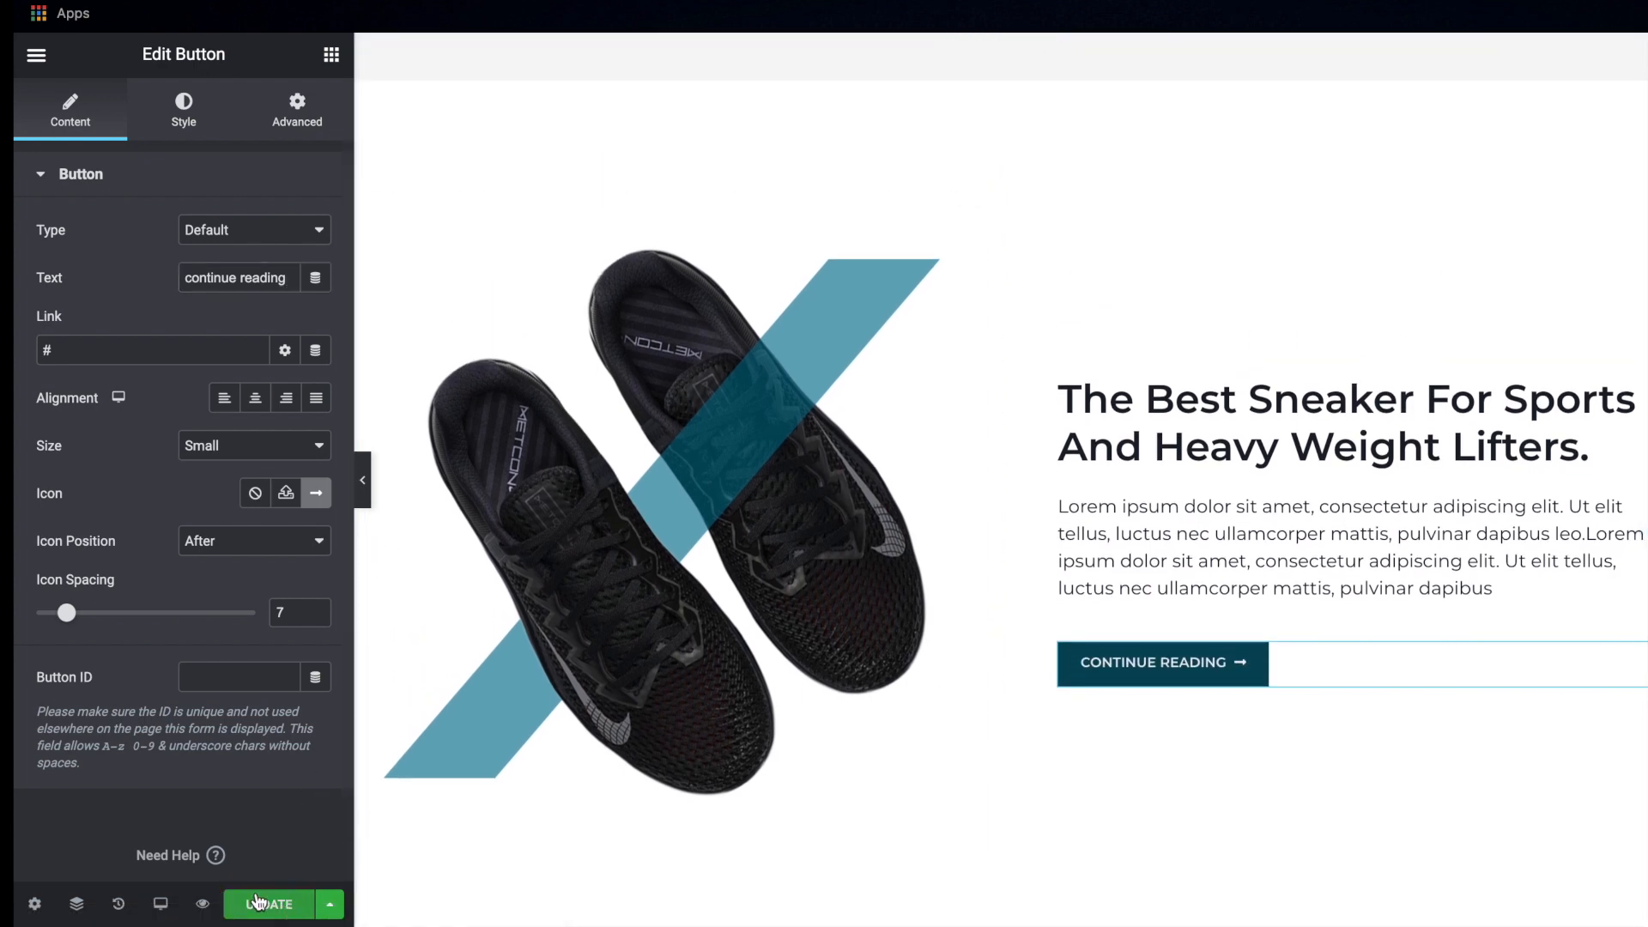
Preview the image-and-text section at full width and compare its layout and spacing with the Adobe XD mockup
{"action": "left_click", "coordinate": [362, 502]}
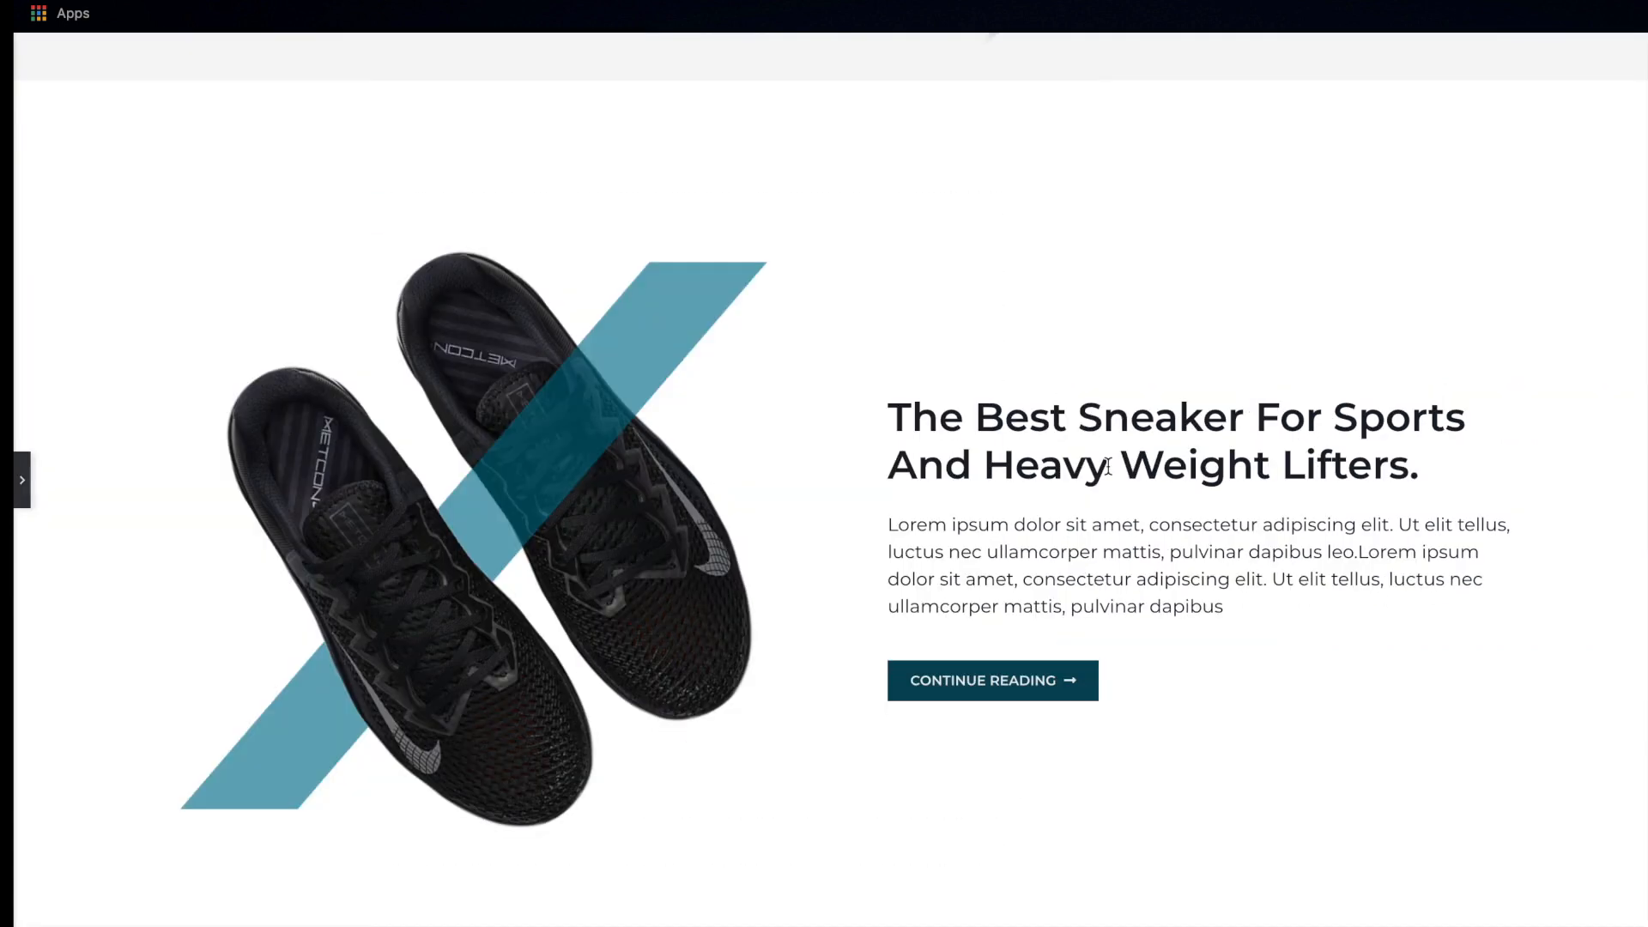
{"action": "scroll", "coordinate": [1107, 466], "scroll_direction": "down", "scroll_amount": 1}
{"action": "scroll", "coordinate": [1107, 466], "scroll_direction": "up", "scroll_amount": 1}
{"action": "scroll", "coordinate": [1107, 466], "scroll_direction": "down", "scroll_amount": 1}
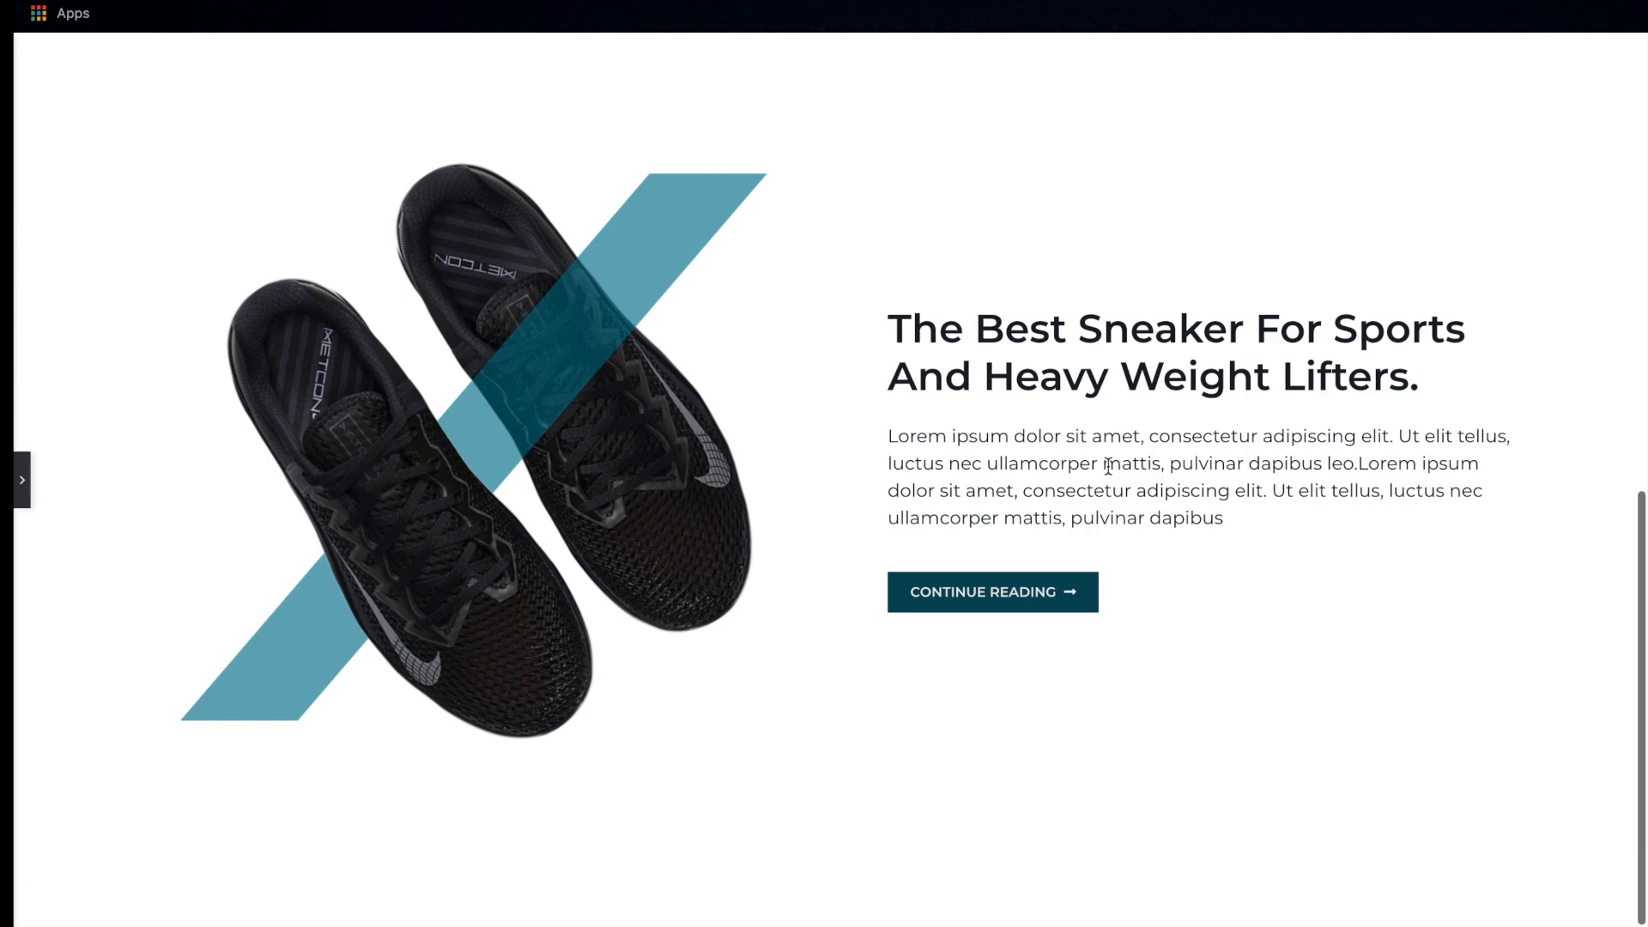
{"action": "key", "text": "ctrl+Right"}
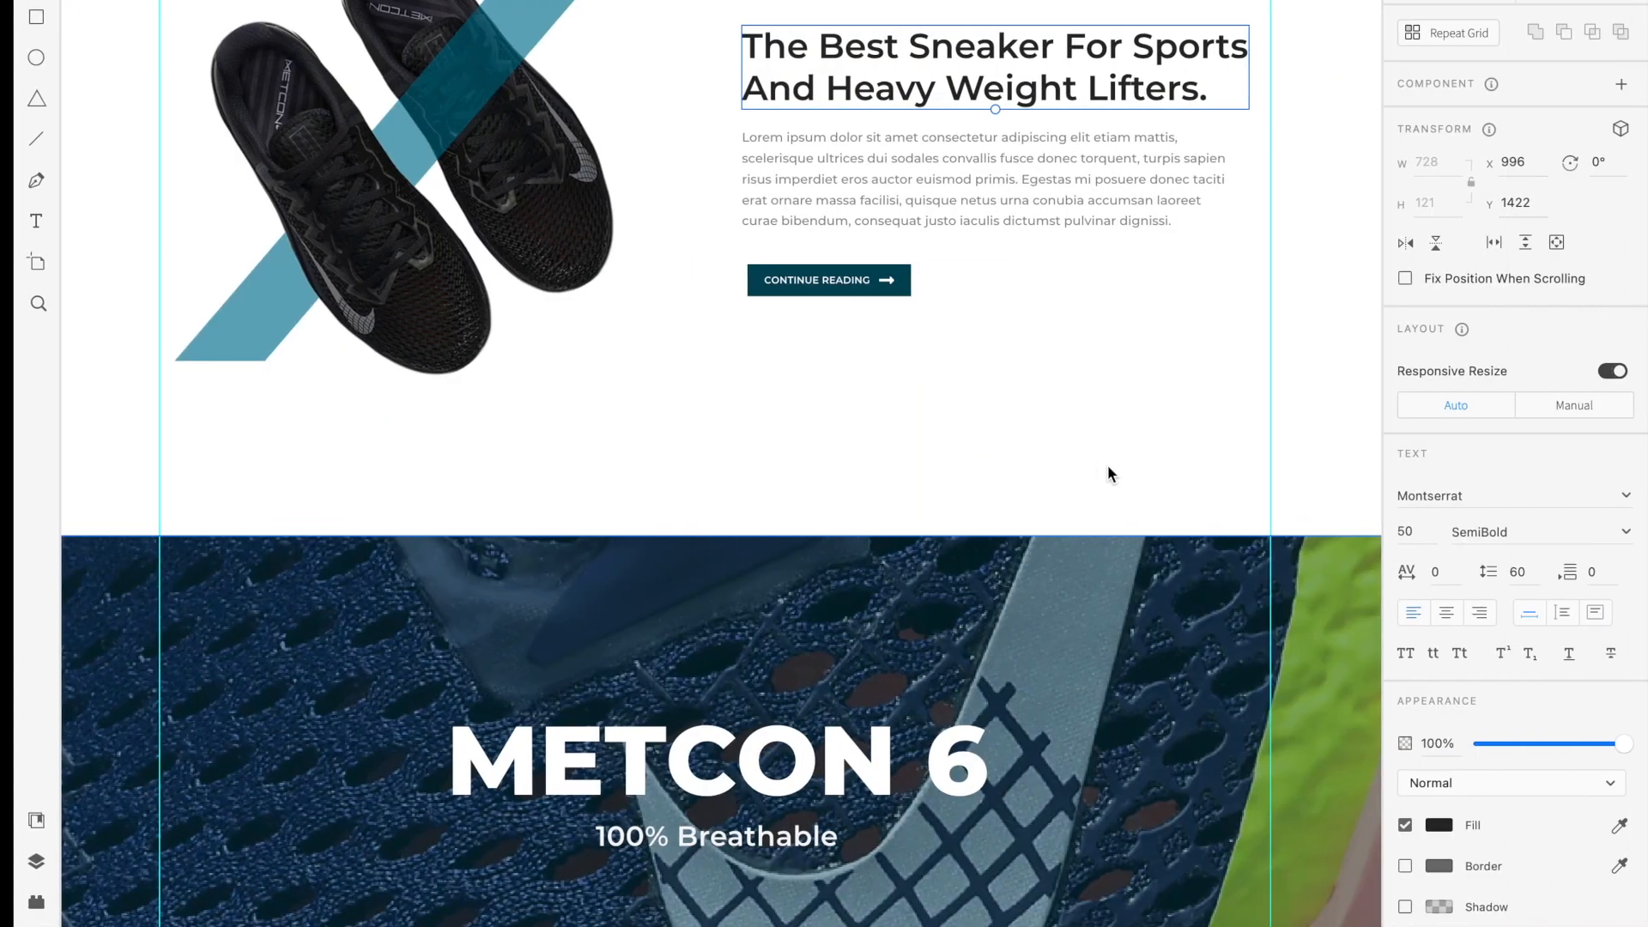
{"action": "scroll", "coordinate": [1107, 465], "scroll_direction": "up", "scroll_amount": 4}
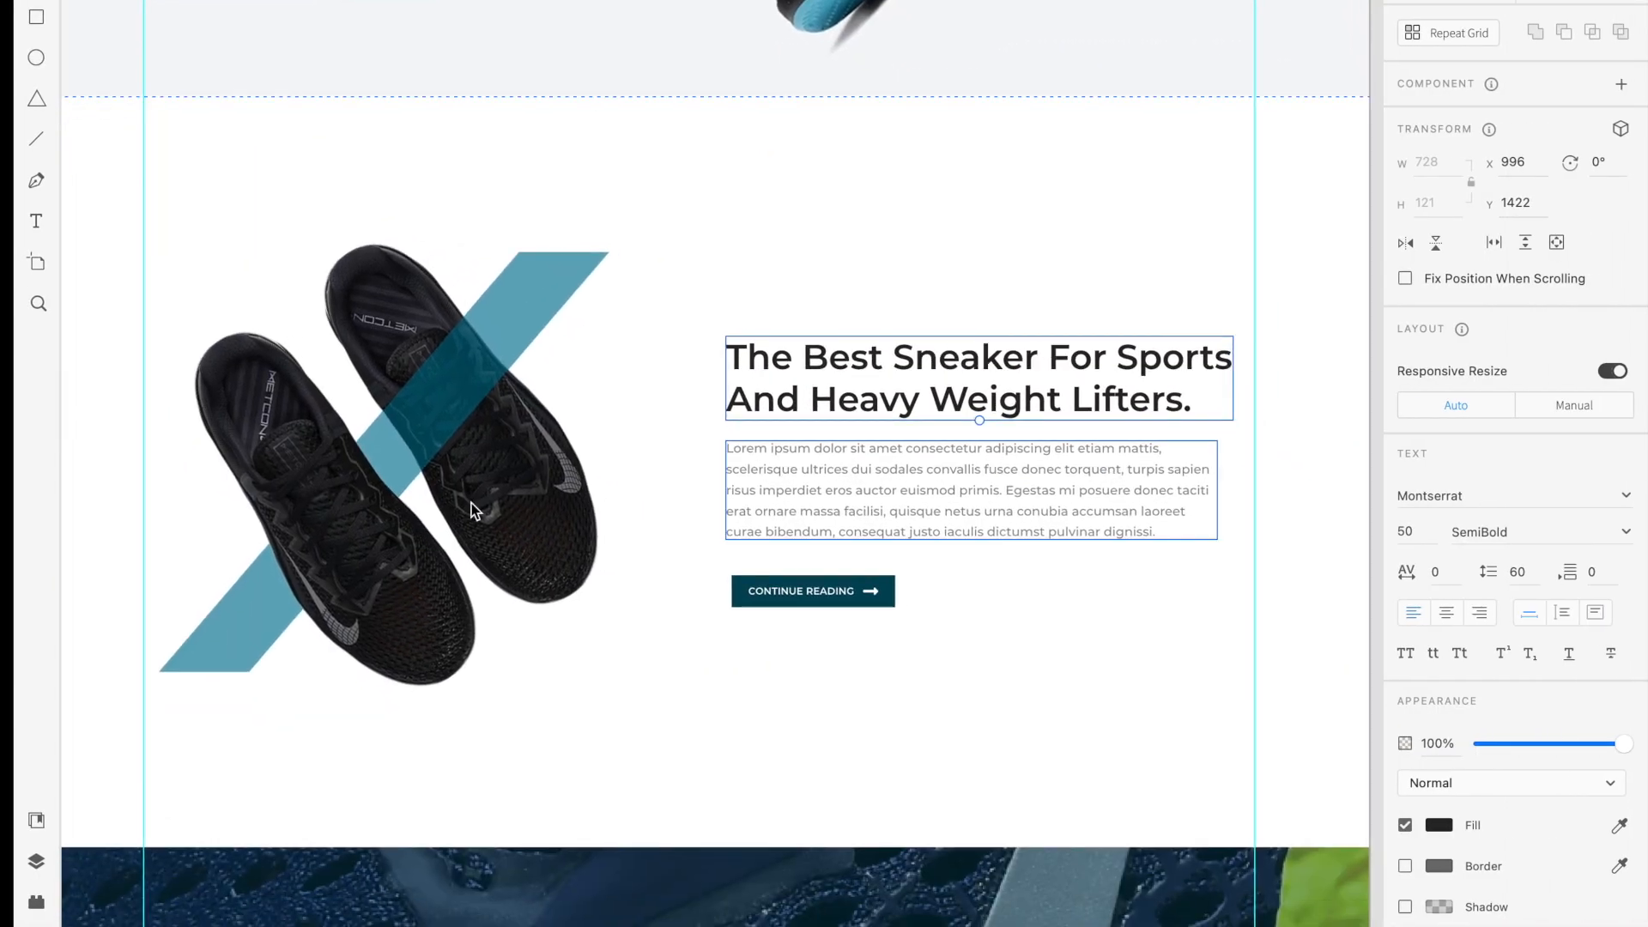
{"action": "scroll", "coordinate": [760, 472], "scroll_direction": "down", "scroll_amount": 1}
{"action": "scroll", "coordinate": [762, 478], "scroll_direction": "left", "scroll_amount": 1}
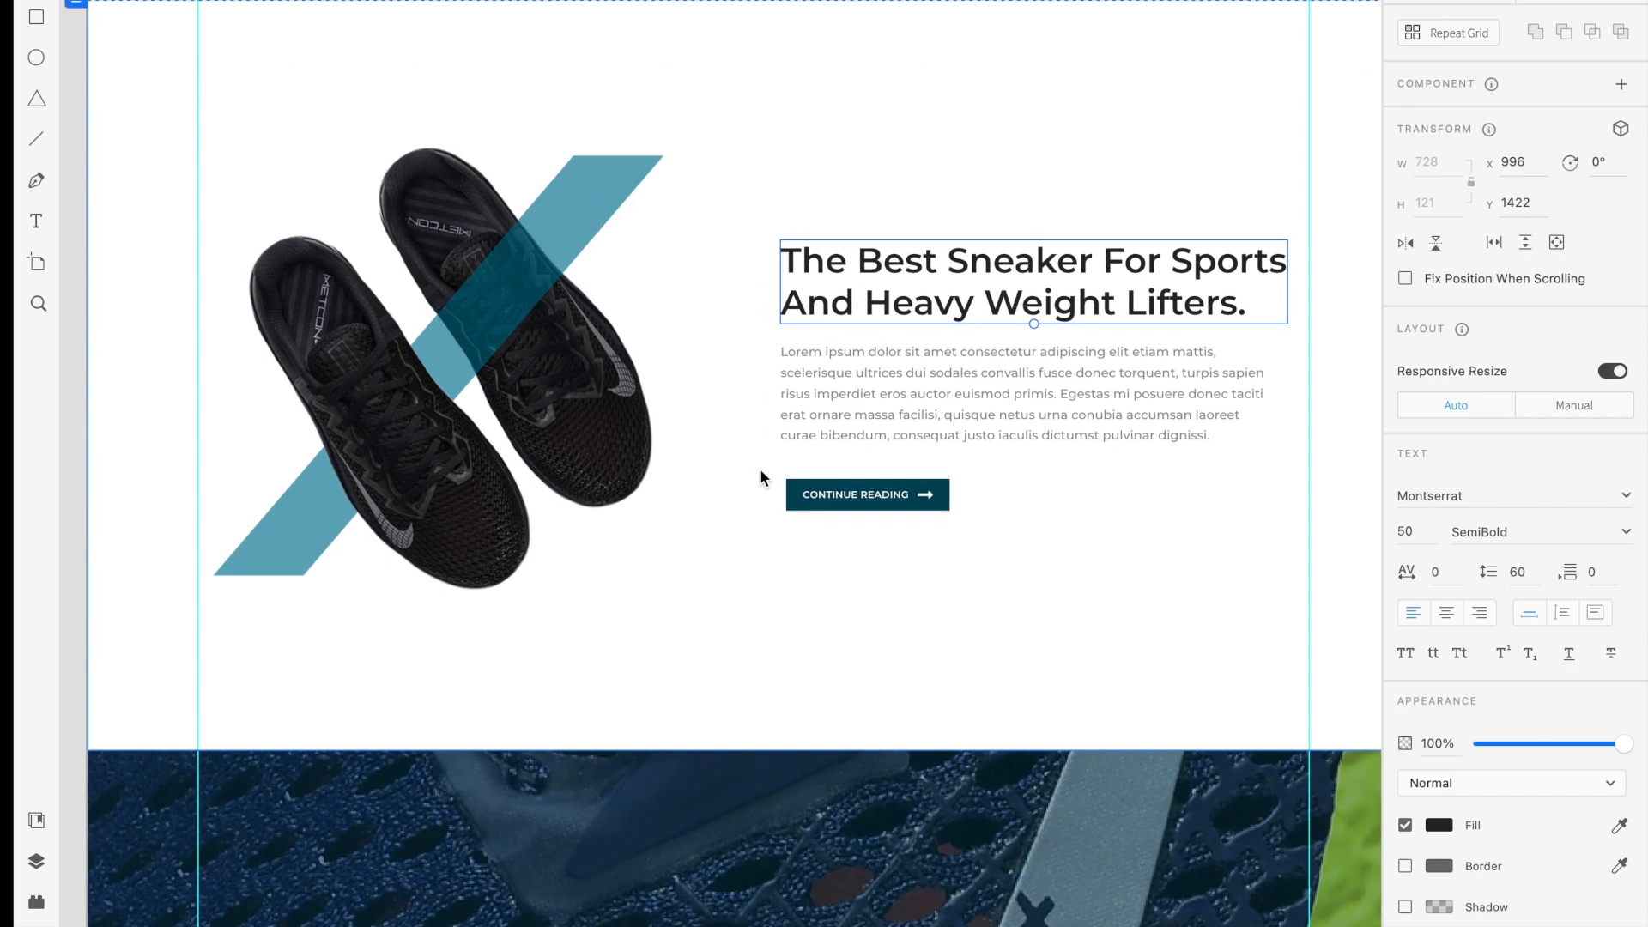
{"action": "scroll", "coordinate": [761, 477], "scroll_direction": "right", "scroll_amount": 1}
{"action": "key", "text": "ctrl+Left"}
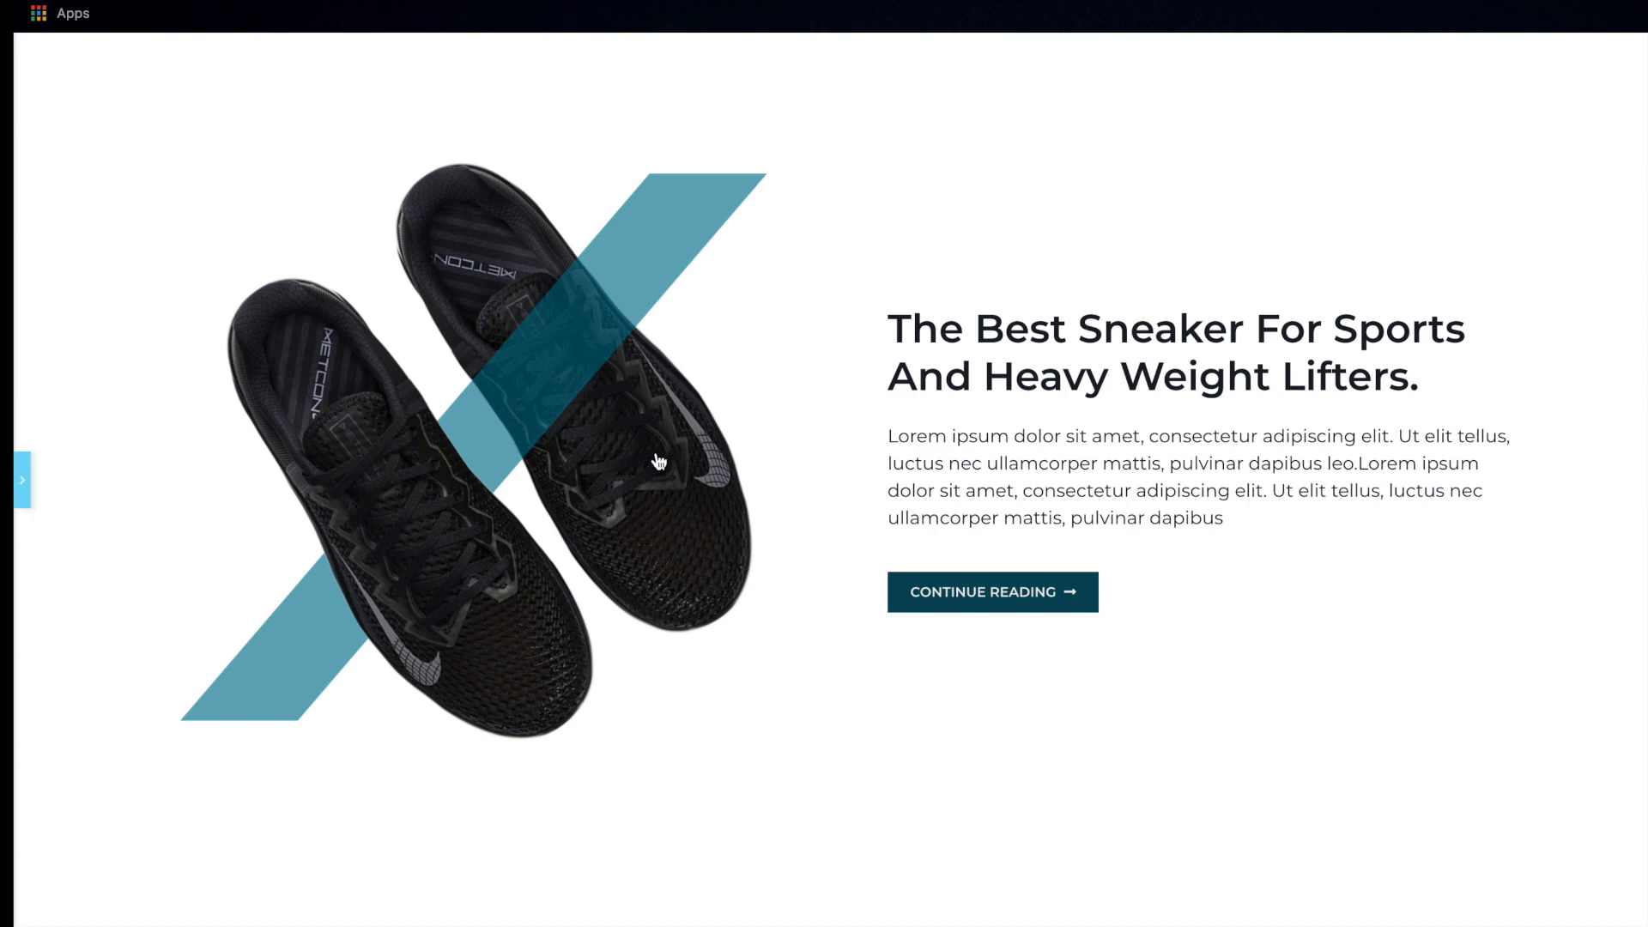
Add a new single-column section below the image-and-text section
{"action": "scroll", "coordinate": [1058, 425], "scroll_direction": "down", "scroll_amount": 4}
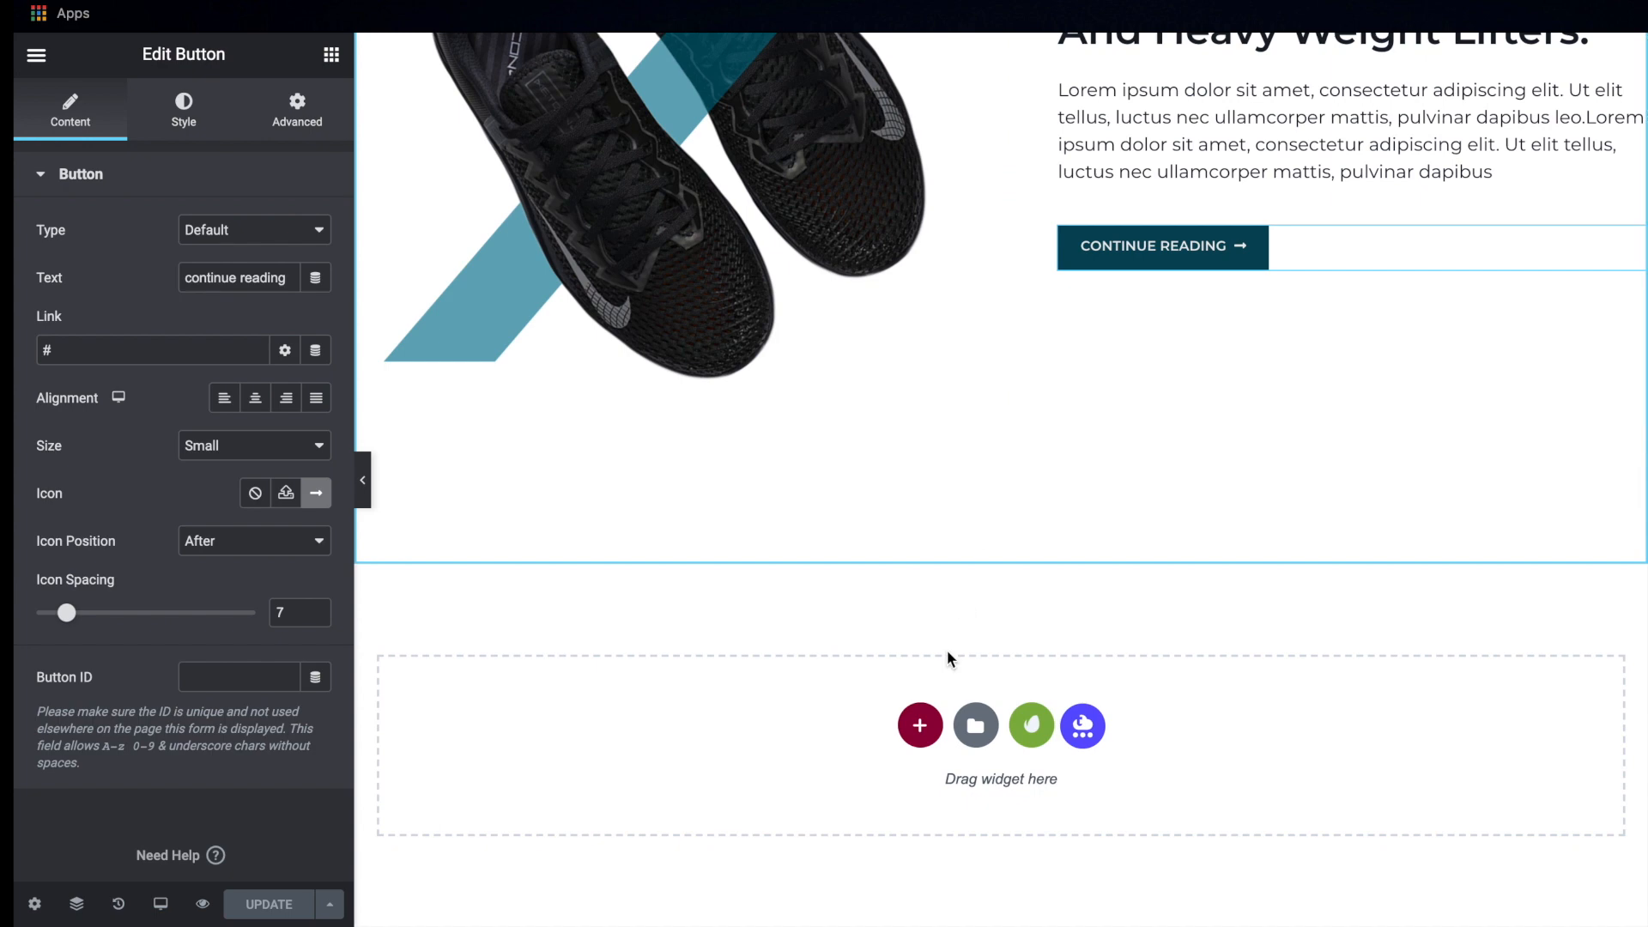
{"action": "left_click", "coordinate": [919, 726]}
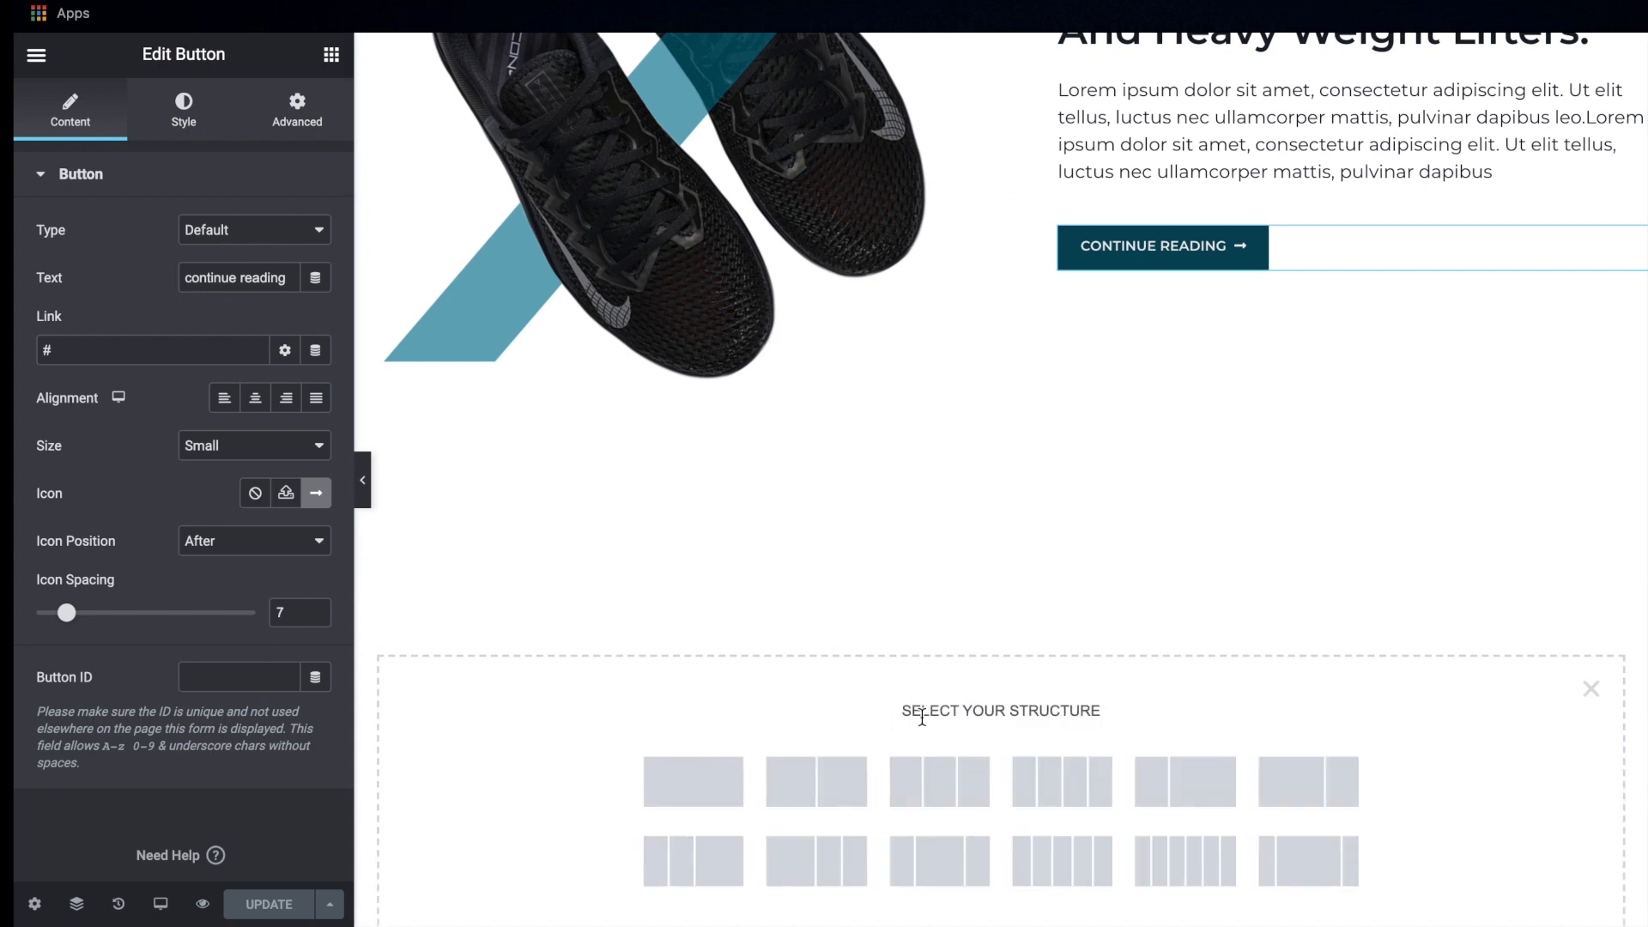
{"action": "left_click", "coordinate": [689, 788]}
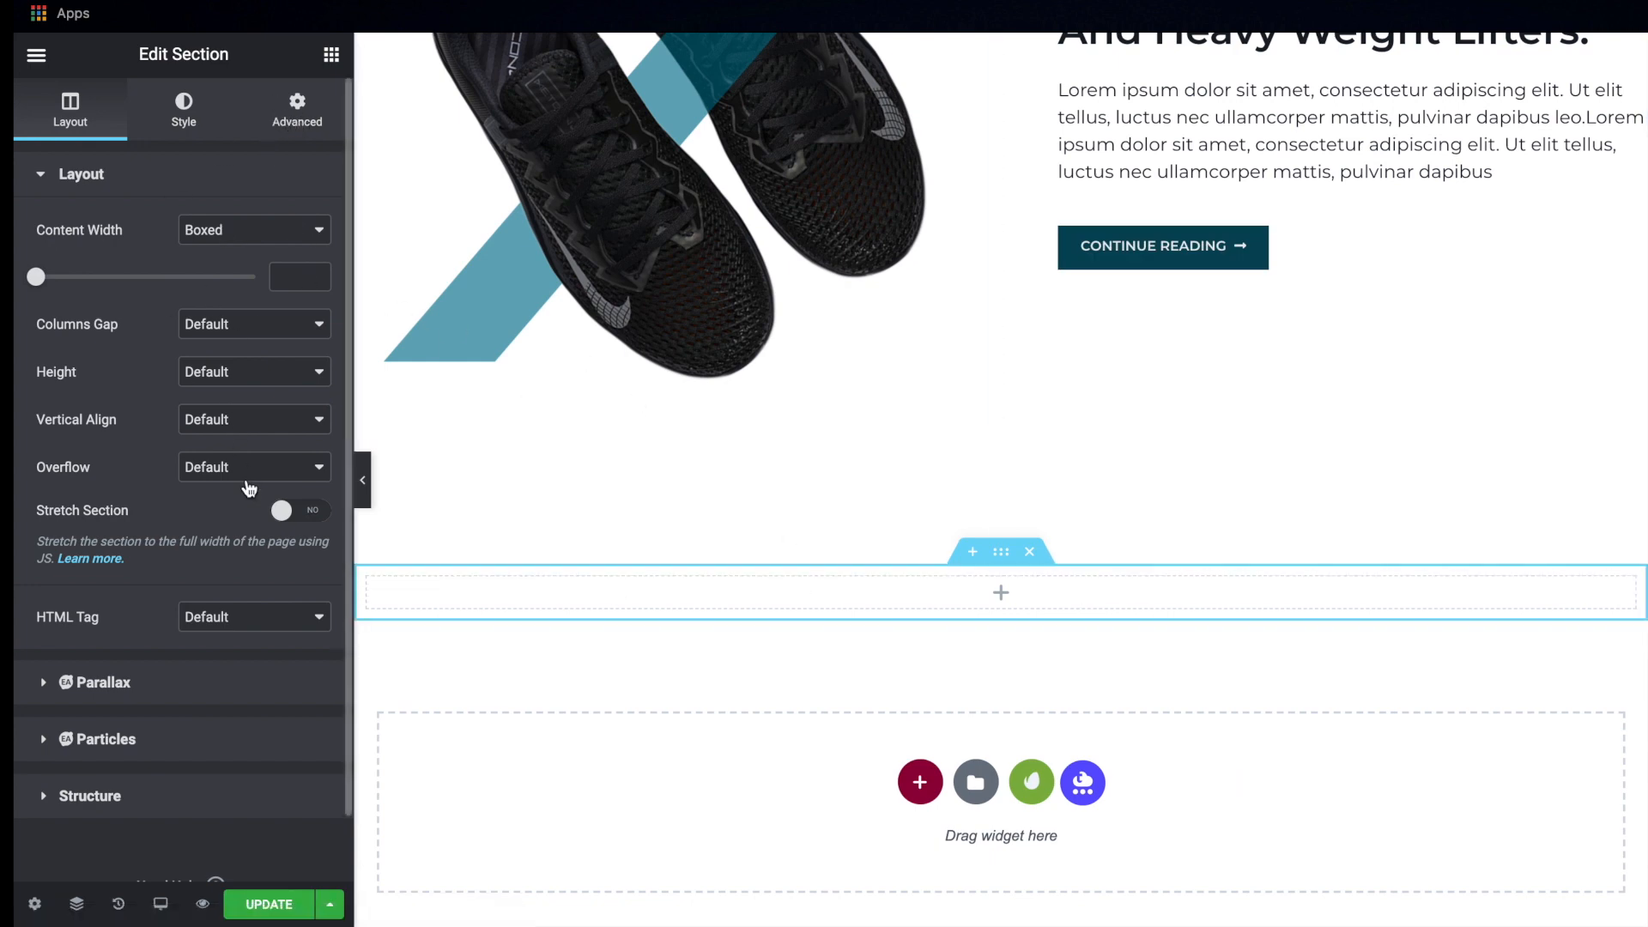
Set the new section's height to Min Height with a minimum of 60 VH
{"action": "left_click", "coordinate": [217, 372]}
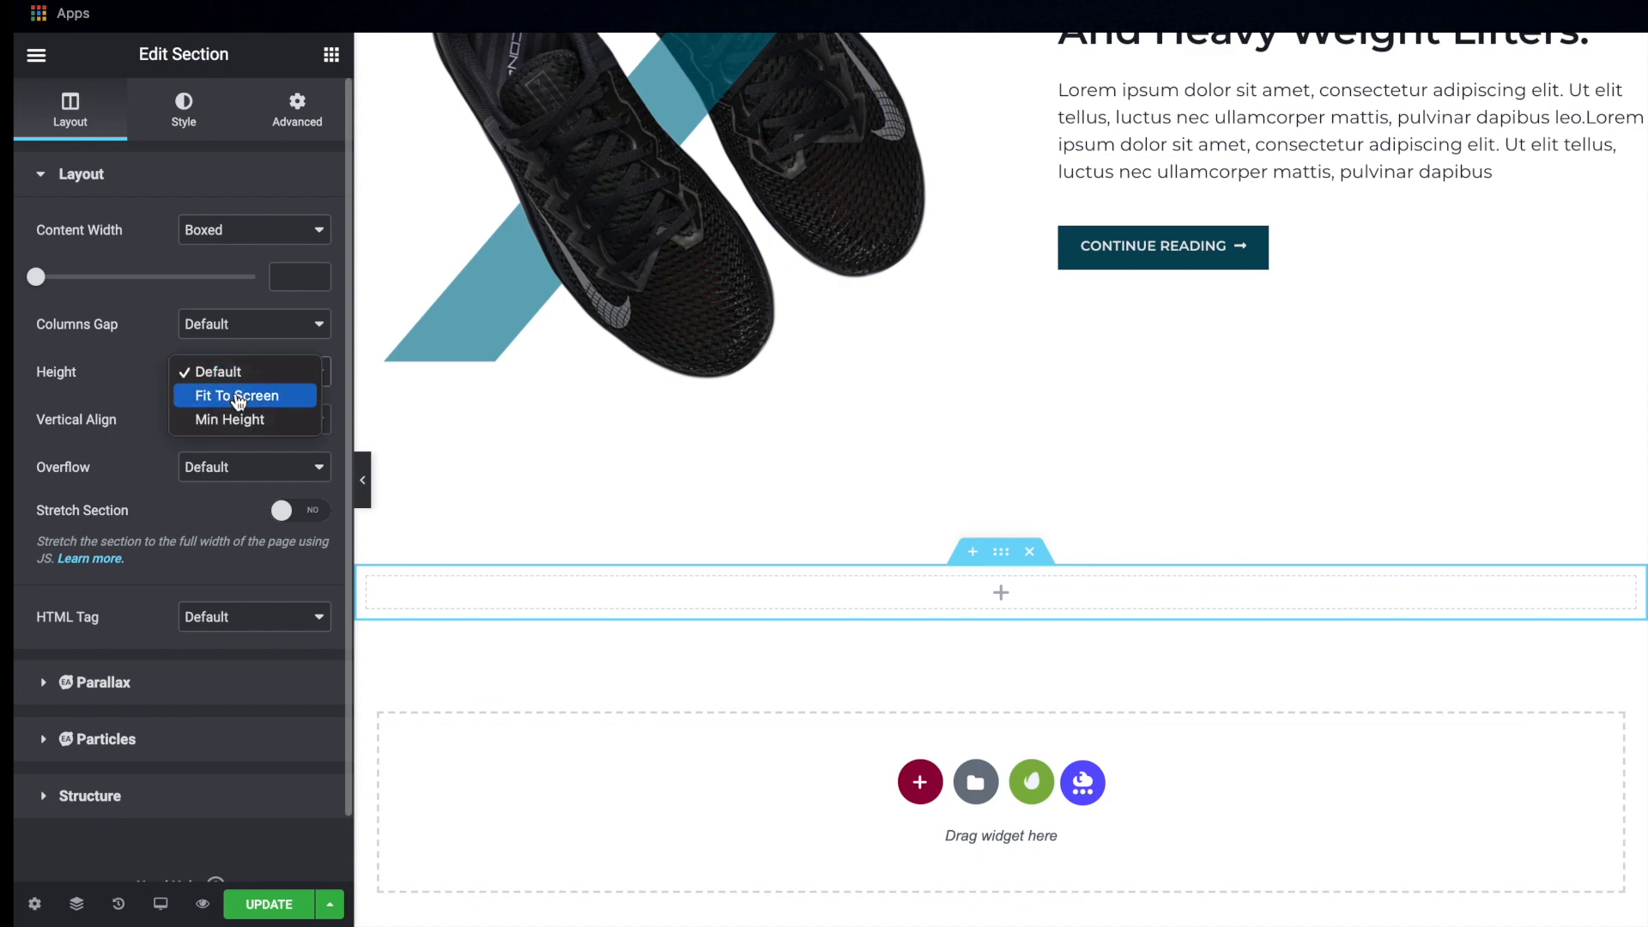
{"action": "left_click", "coordinate": [240, 419]}
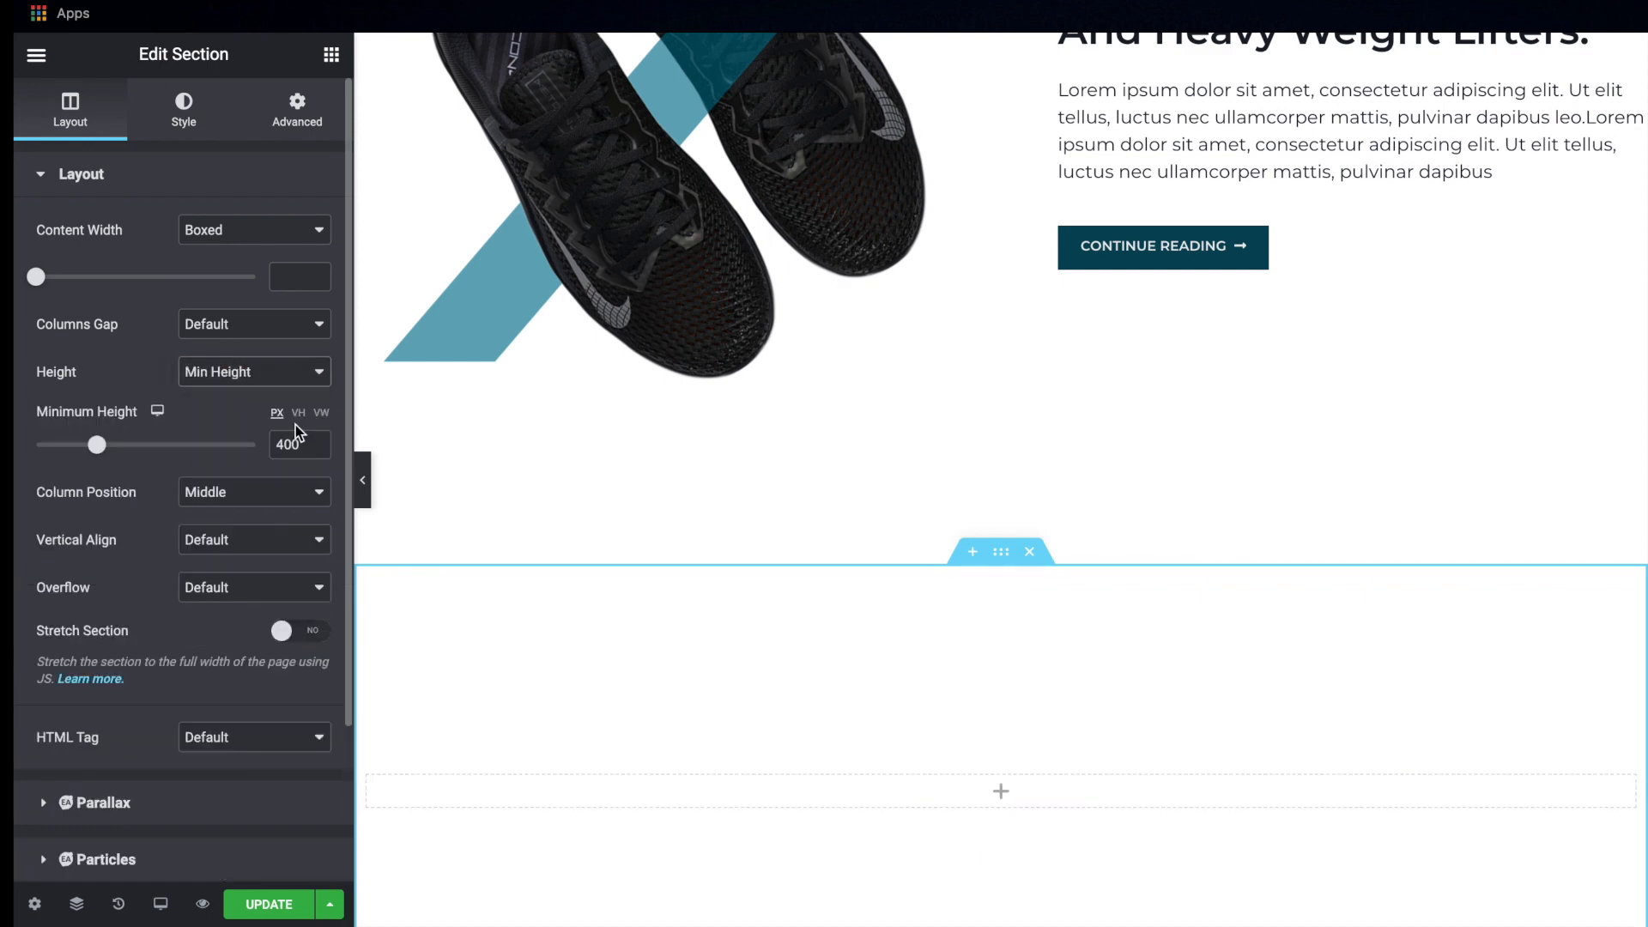
{"action": "left_click", "coordinate": [298, 414]}
{"action": "left_click_drag", "start_coordinate": [291, 444], "coordinate": [230, 455]}
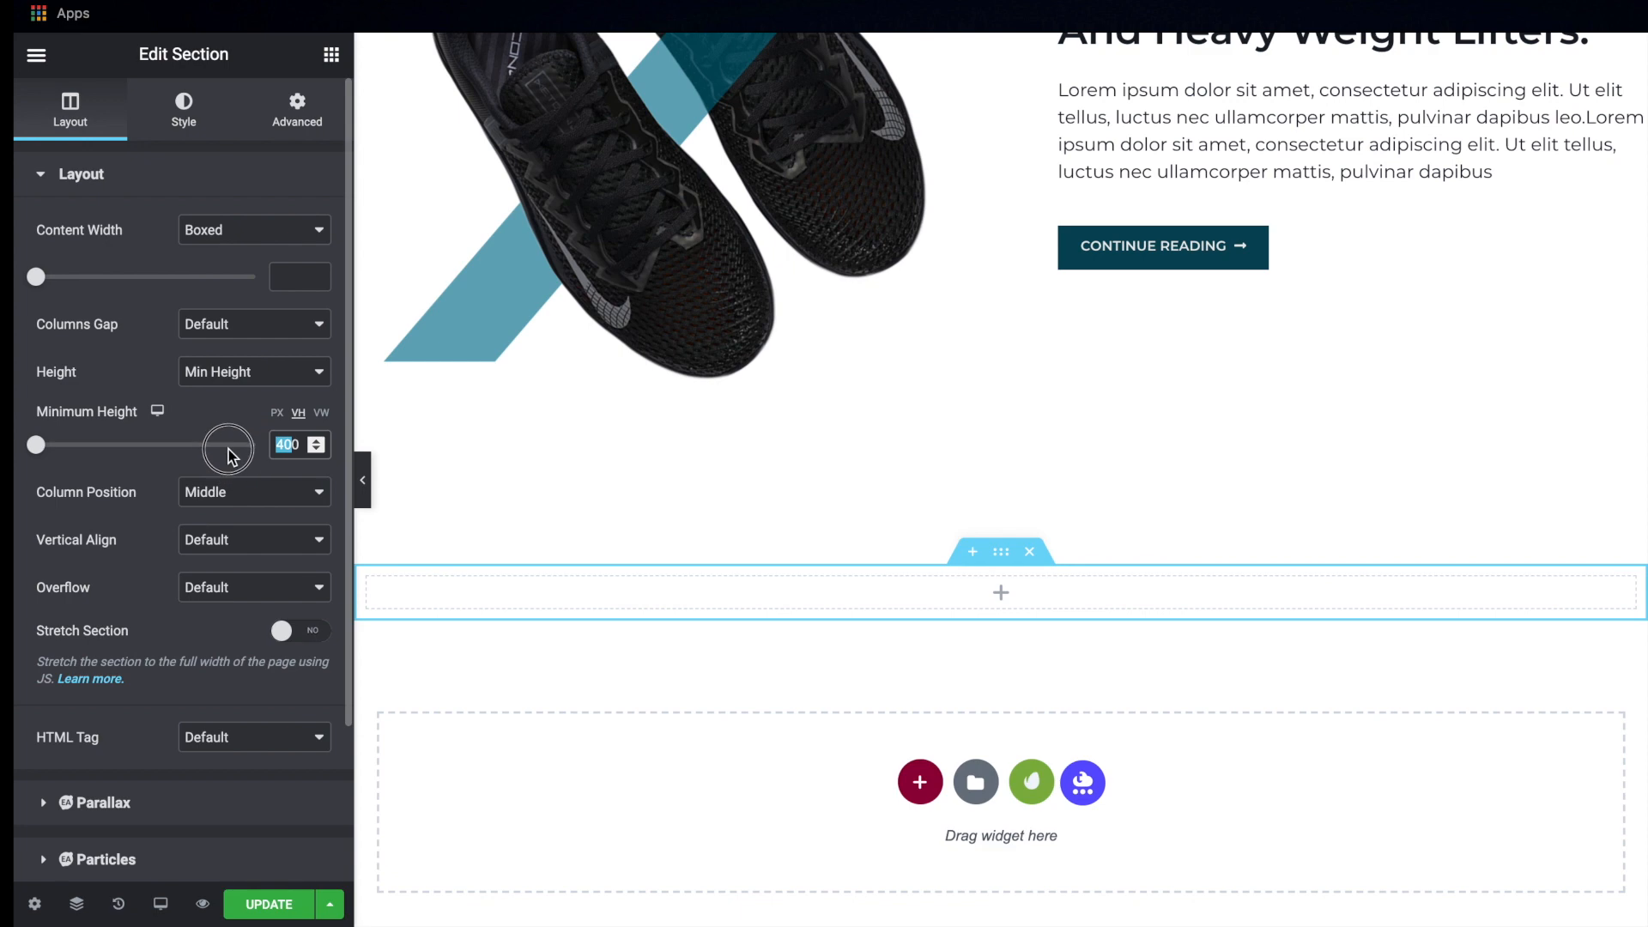
{"action": "type", "text": "60"}
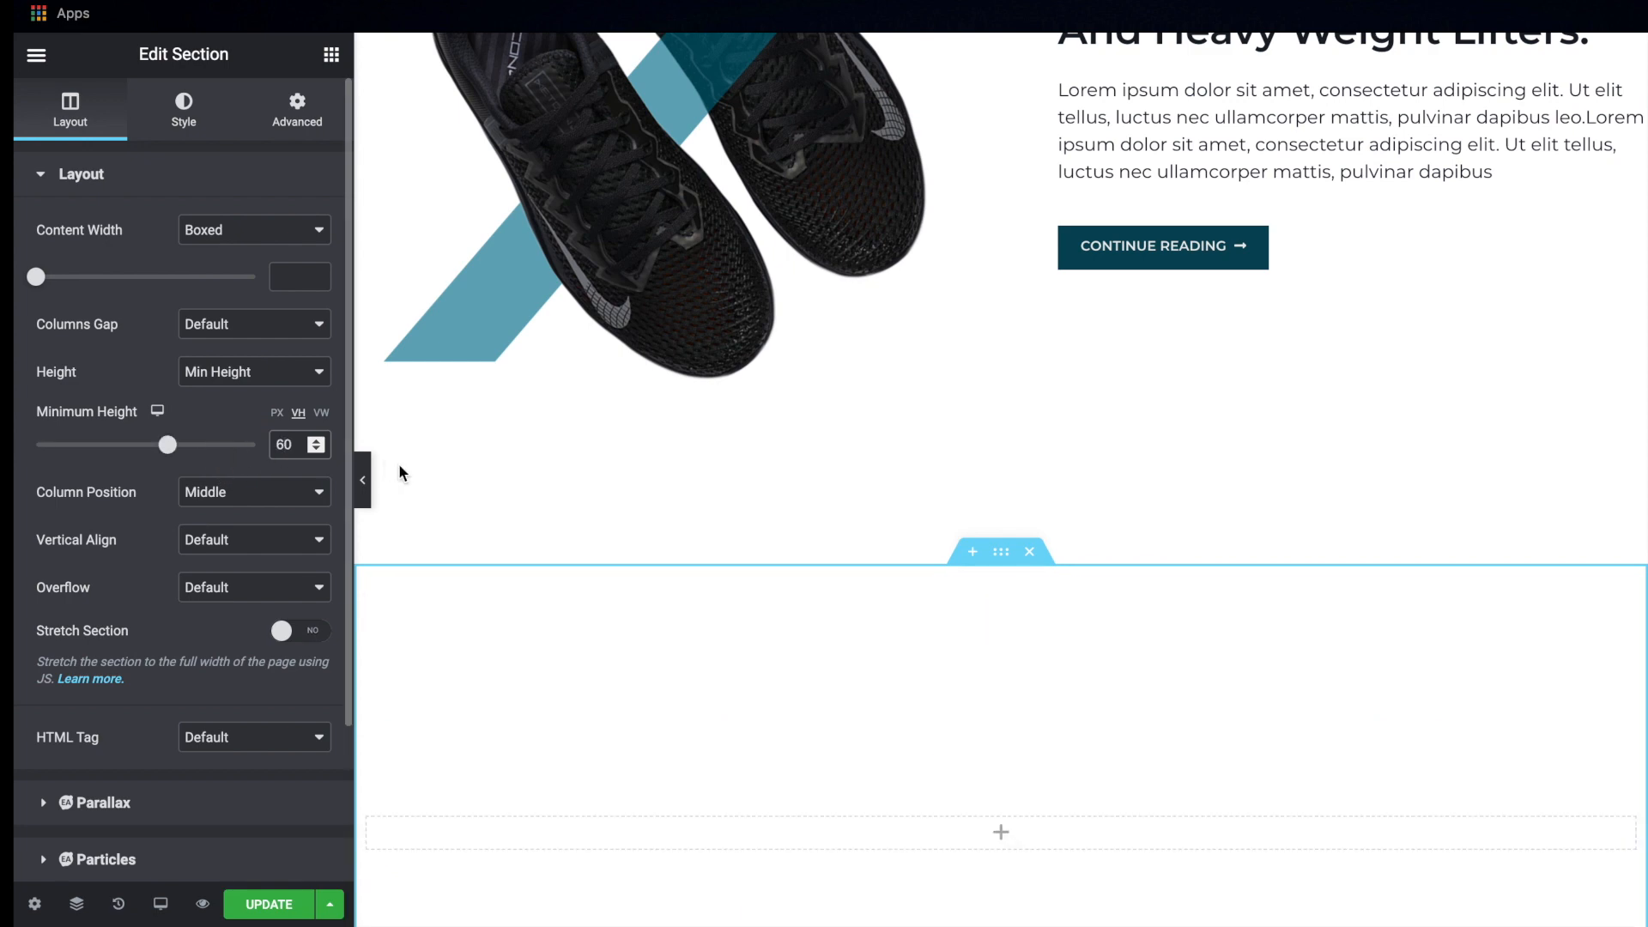
Give the new section a classic background using the blue shoe close-up with the Nike swoosh from the media library
{"action": "scroll", "coordinate": [815, 611], "scroll_direction": "down", "scroll_amount": 5}
{"action": "scroll", "coordinate": [813, 611], "scroll_direction": "down", "scroll_amount": 1}
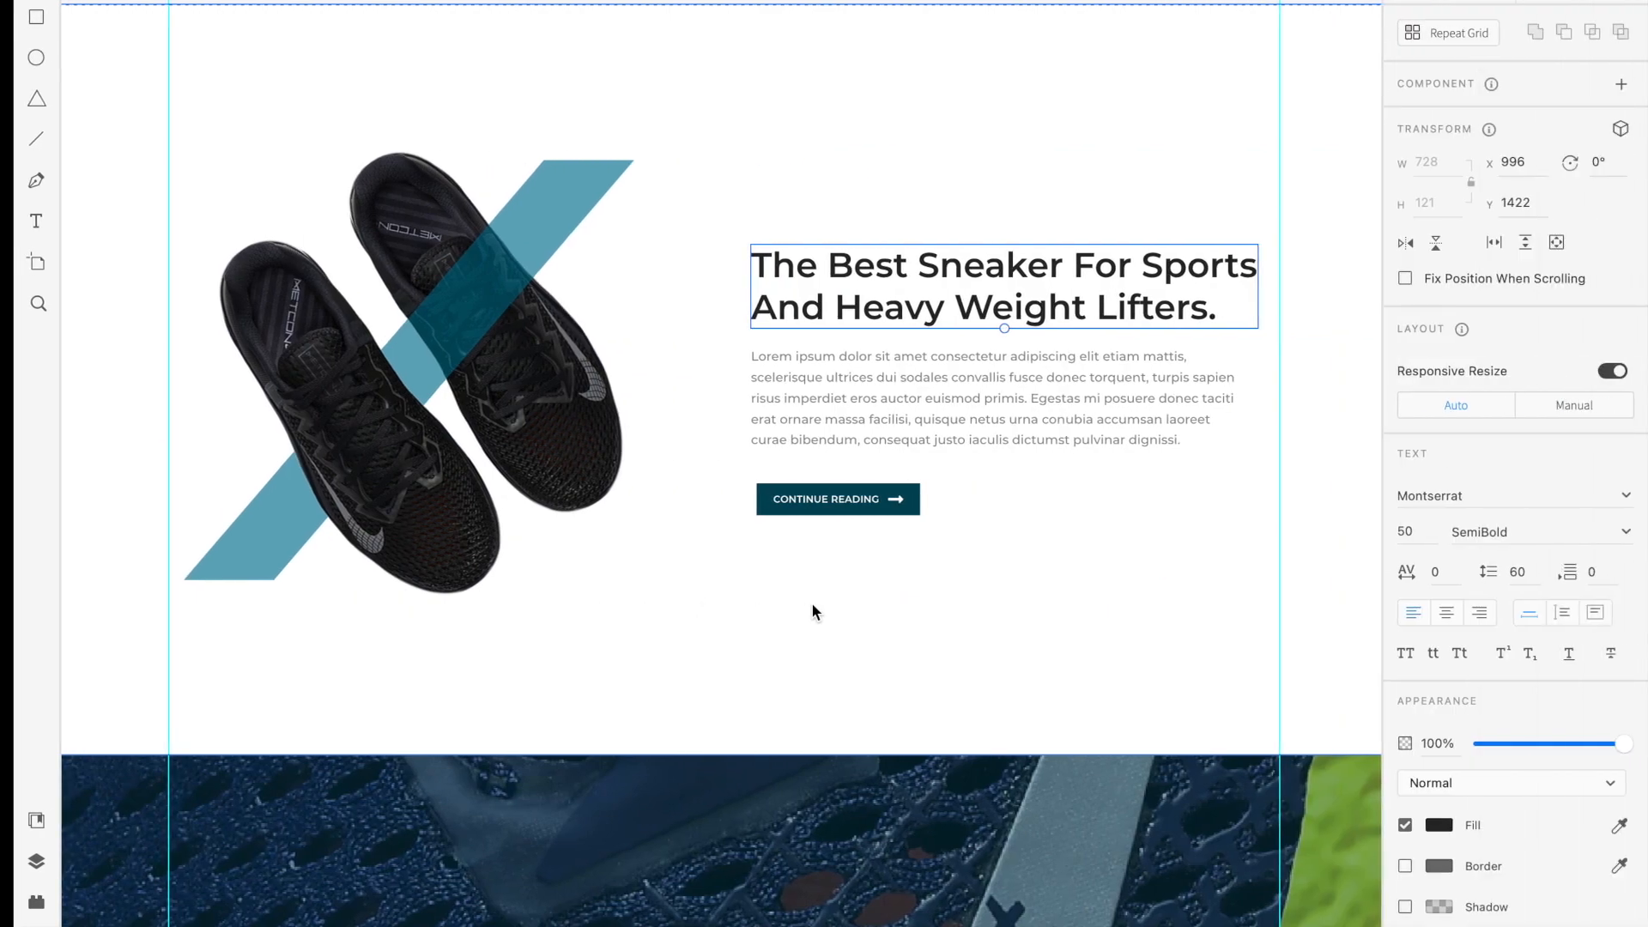
{"action": "scroll", "coordinate": [812, 605], "scroll_direction": "down", "scroll_amount": 8}
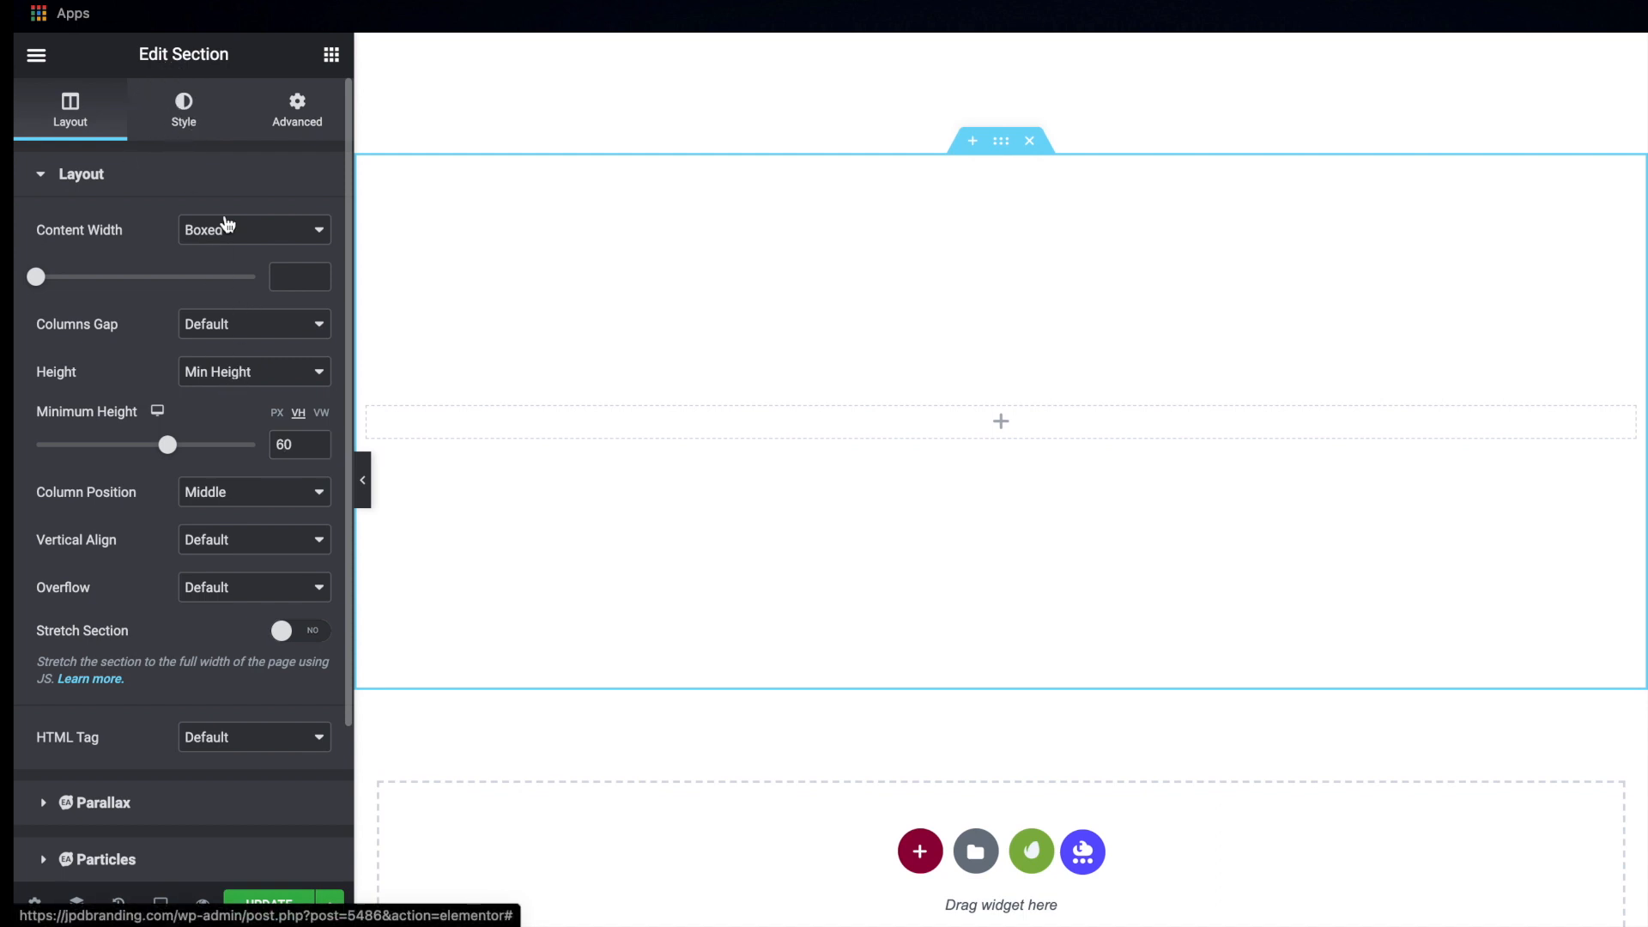
{"action": "left_click", "coordinate": [224, 278]}
{"action": "mouse_move", "coordinate": [239, 455]}
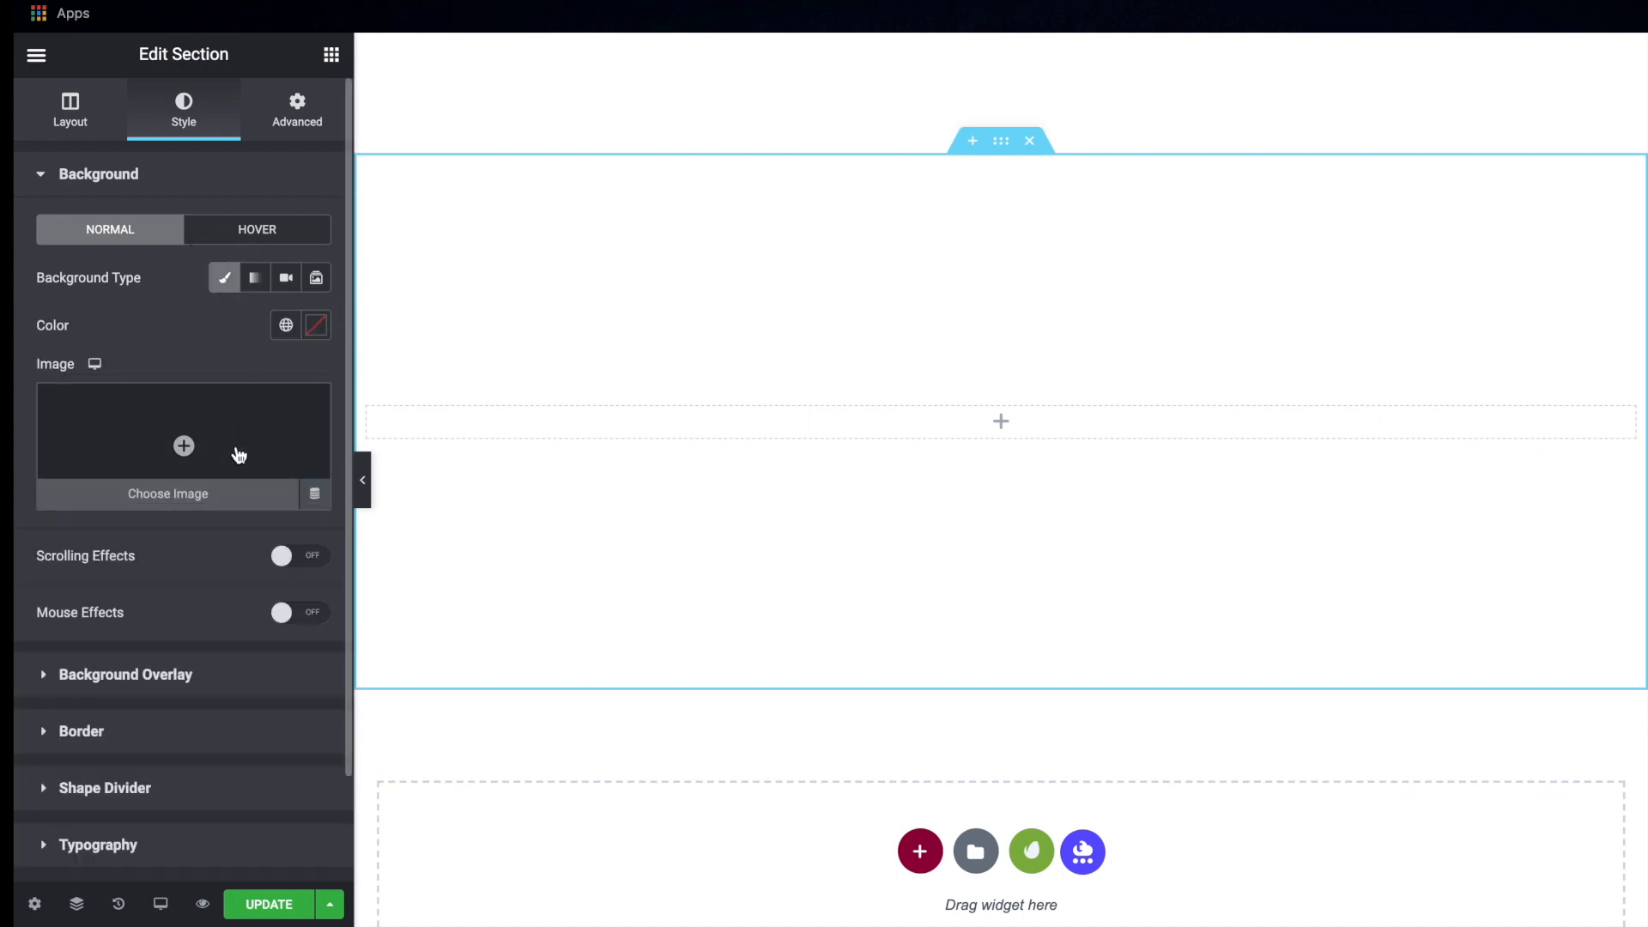
{"action": "left_click", "coordinate": [239, 455]}
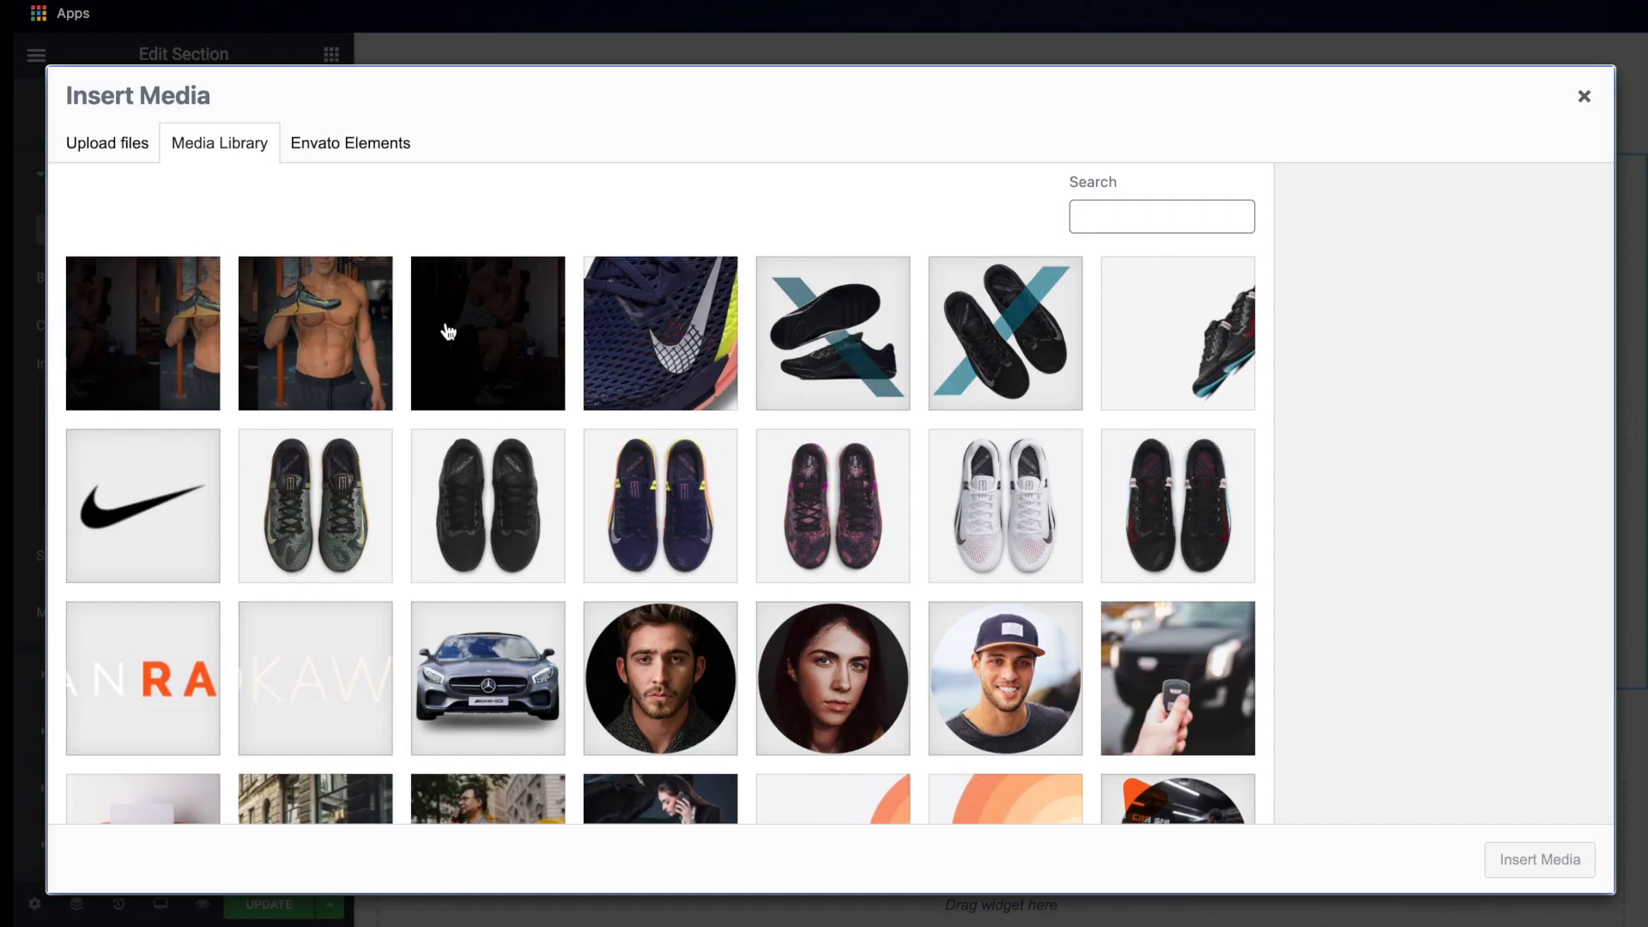
{"action": "left_click", "coordinate": [678, 317]}
{"action": "left_click", "coordinate": [1534, 862]}
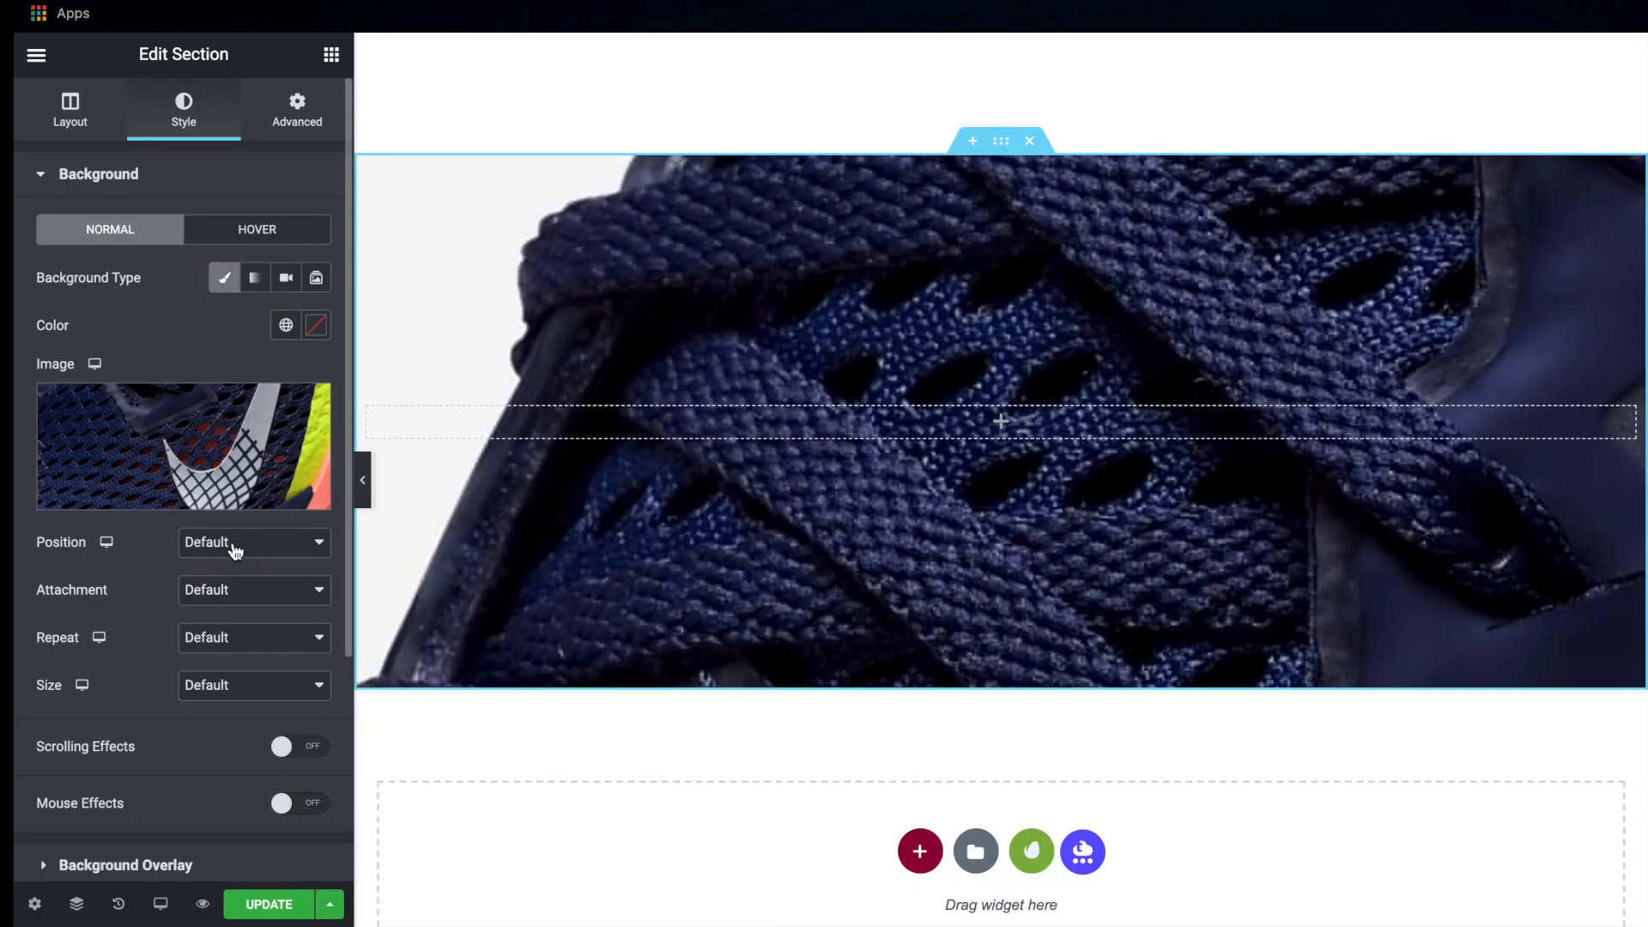
Set the section's background image position to Center Center and its size to Cover
{"action": "left_click", "coordinate": [244, 545]}
{"action": "left_click", "coordinate": [240, 566]}
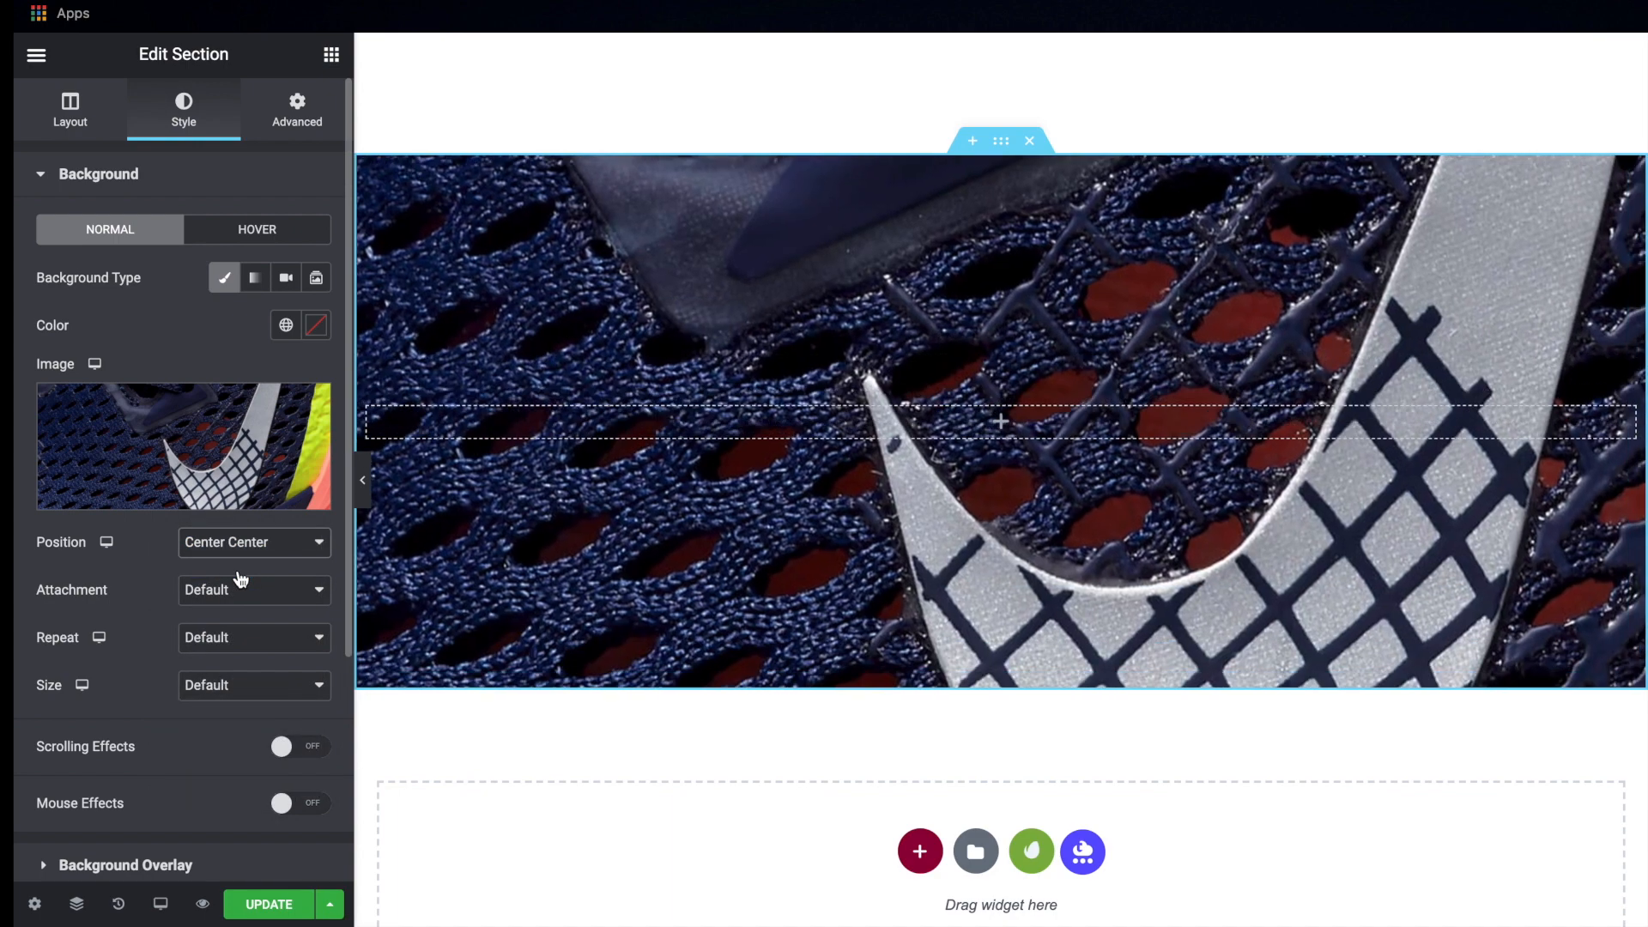
{"action": "scroll", "coordinate": [235, 573], "scroll_direction": "down", "scroll_amount": 3}
{"action": "left_click", "coordinate": [220, 542]}
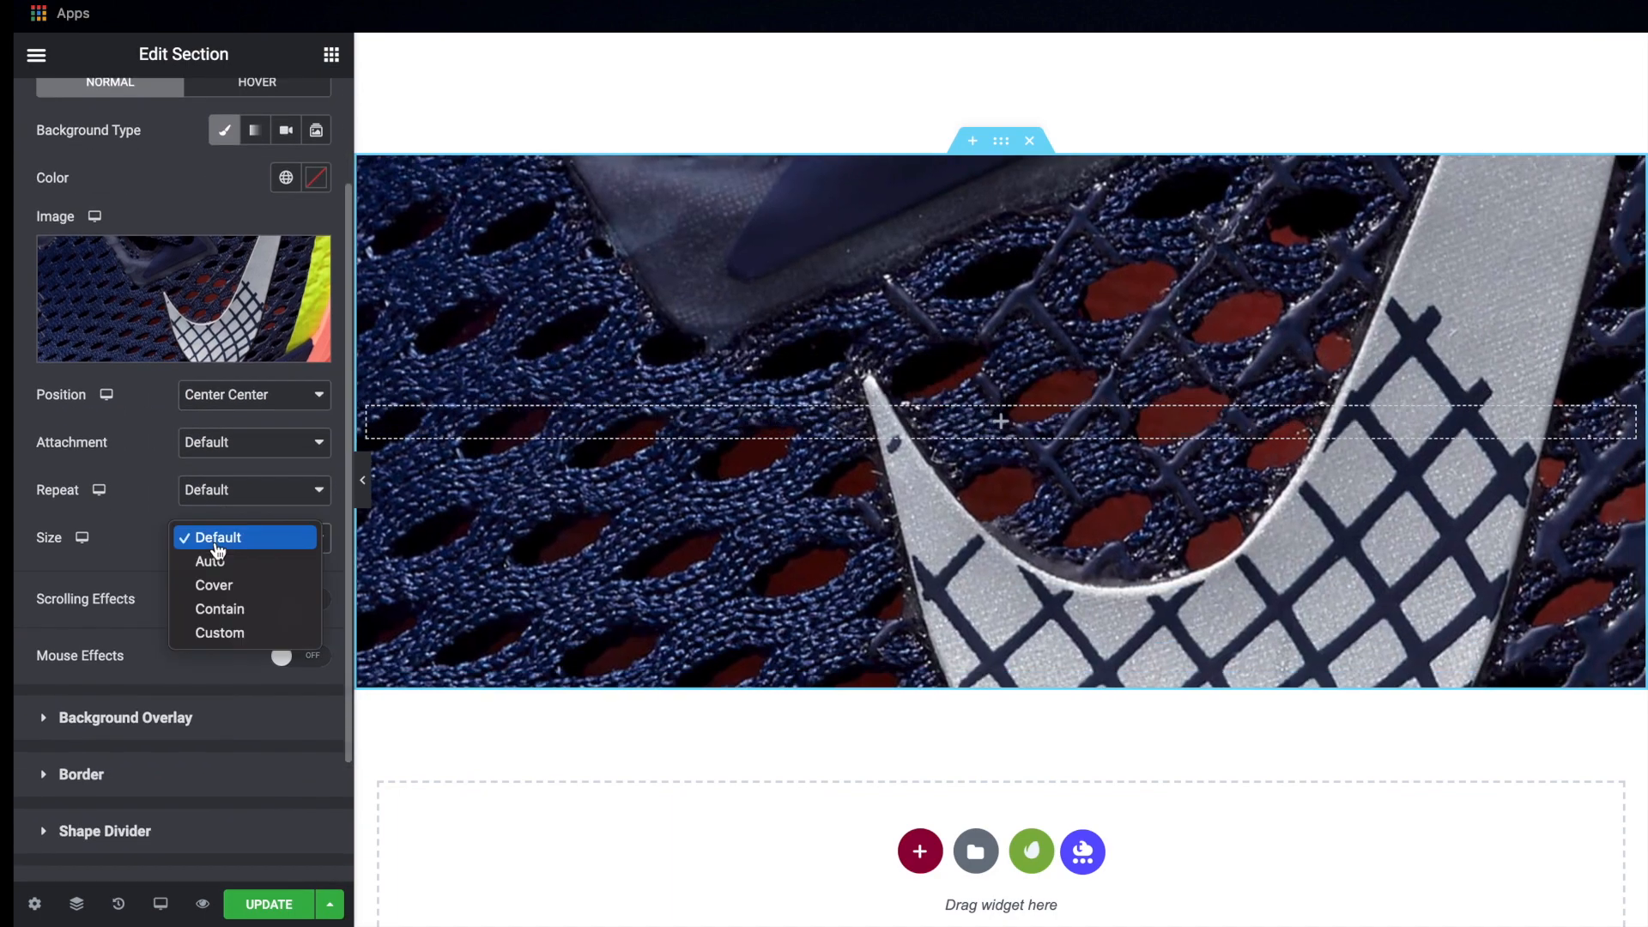
{"action": "left_click", "coordinate": [223, 586]}
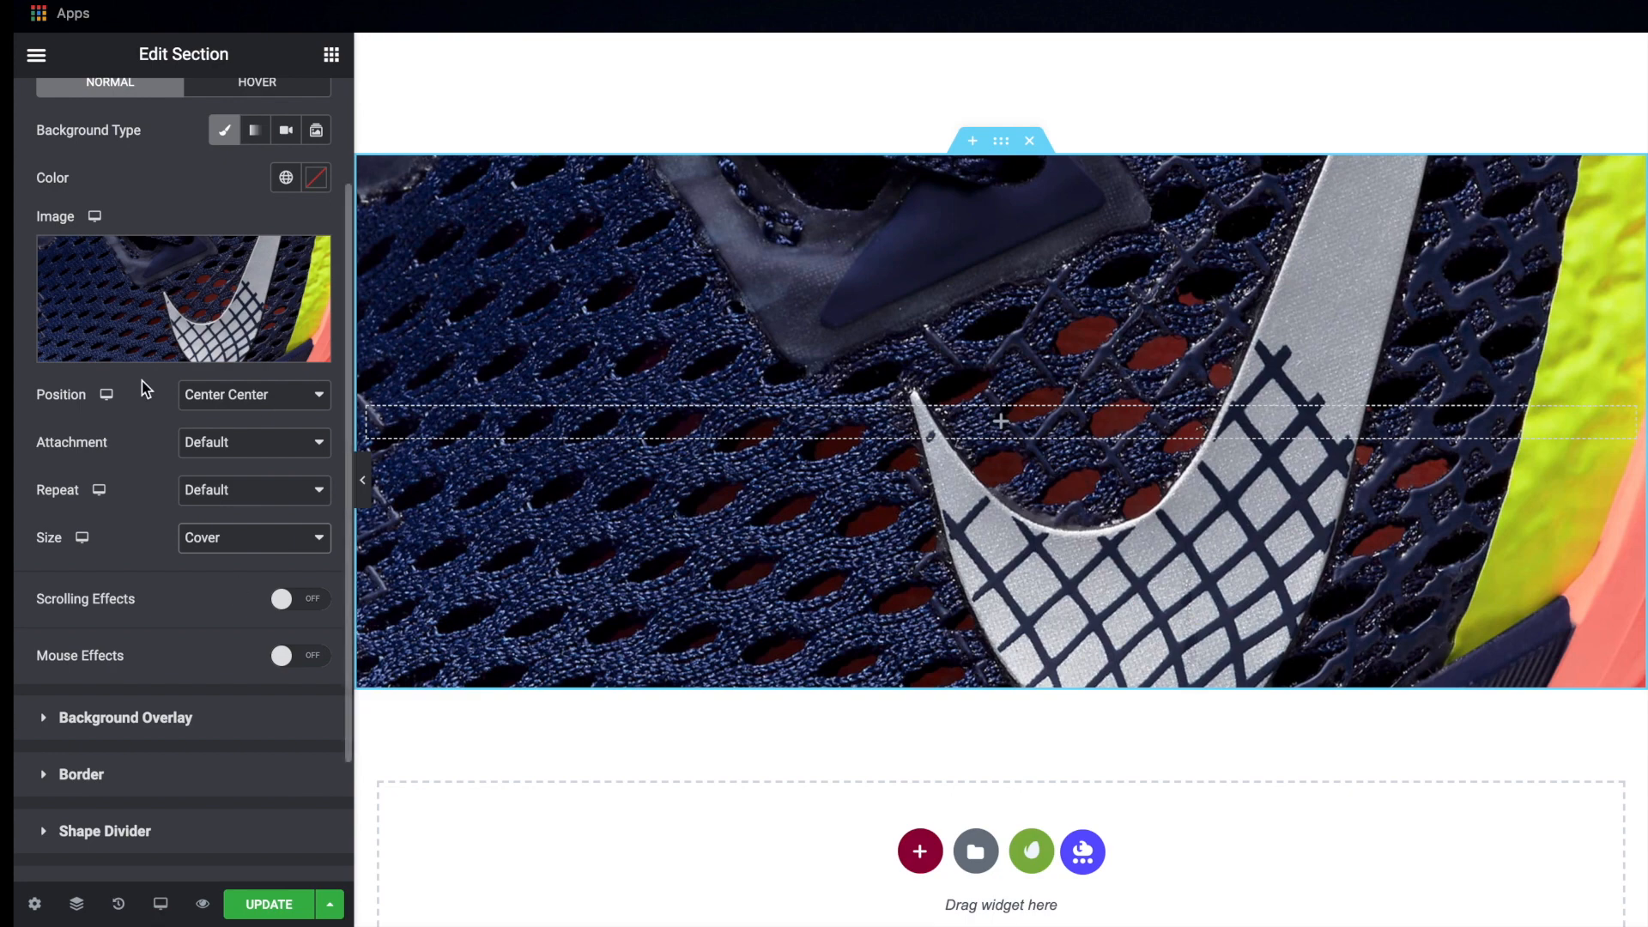
{"action": "scroll", "coordinate": [141, 381], "scroll_direction": "down", "scroll_amount": 3}
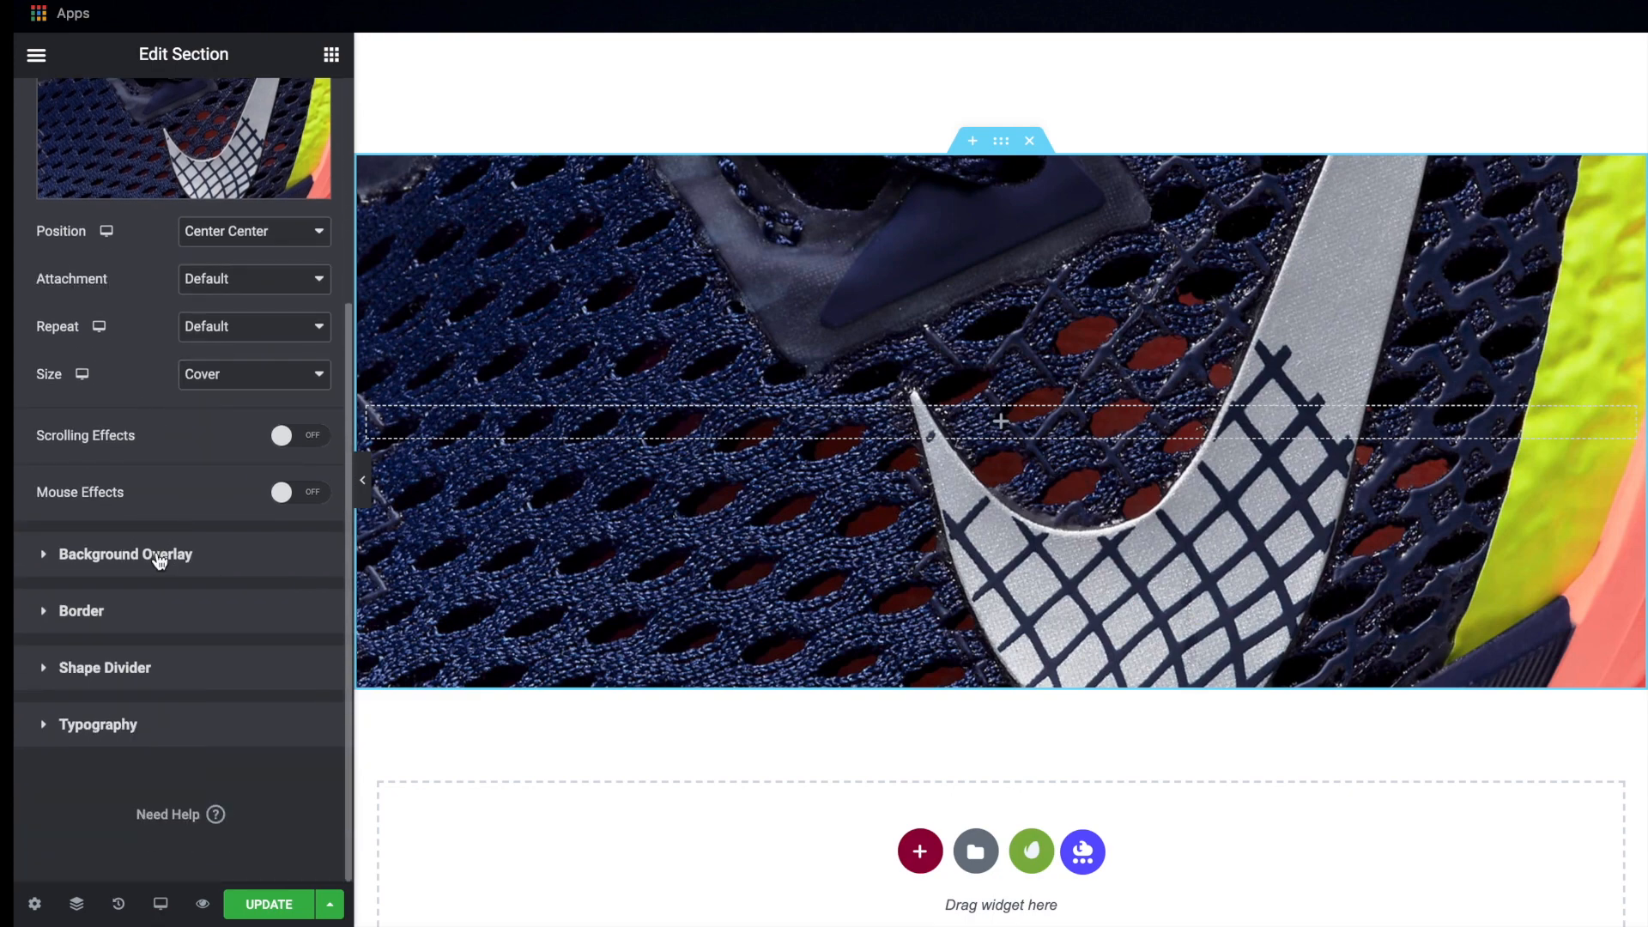
Copy the background color code #054858 from the Continue Reading button
{"action": "left_click", "coordinate": [167, 536]}
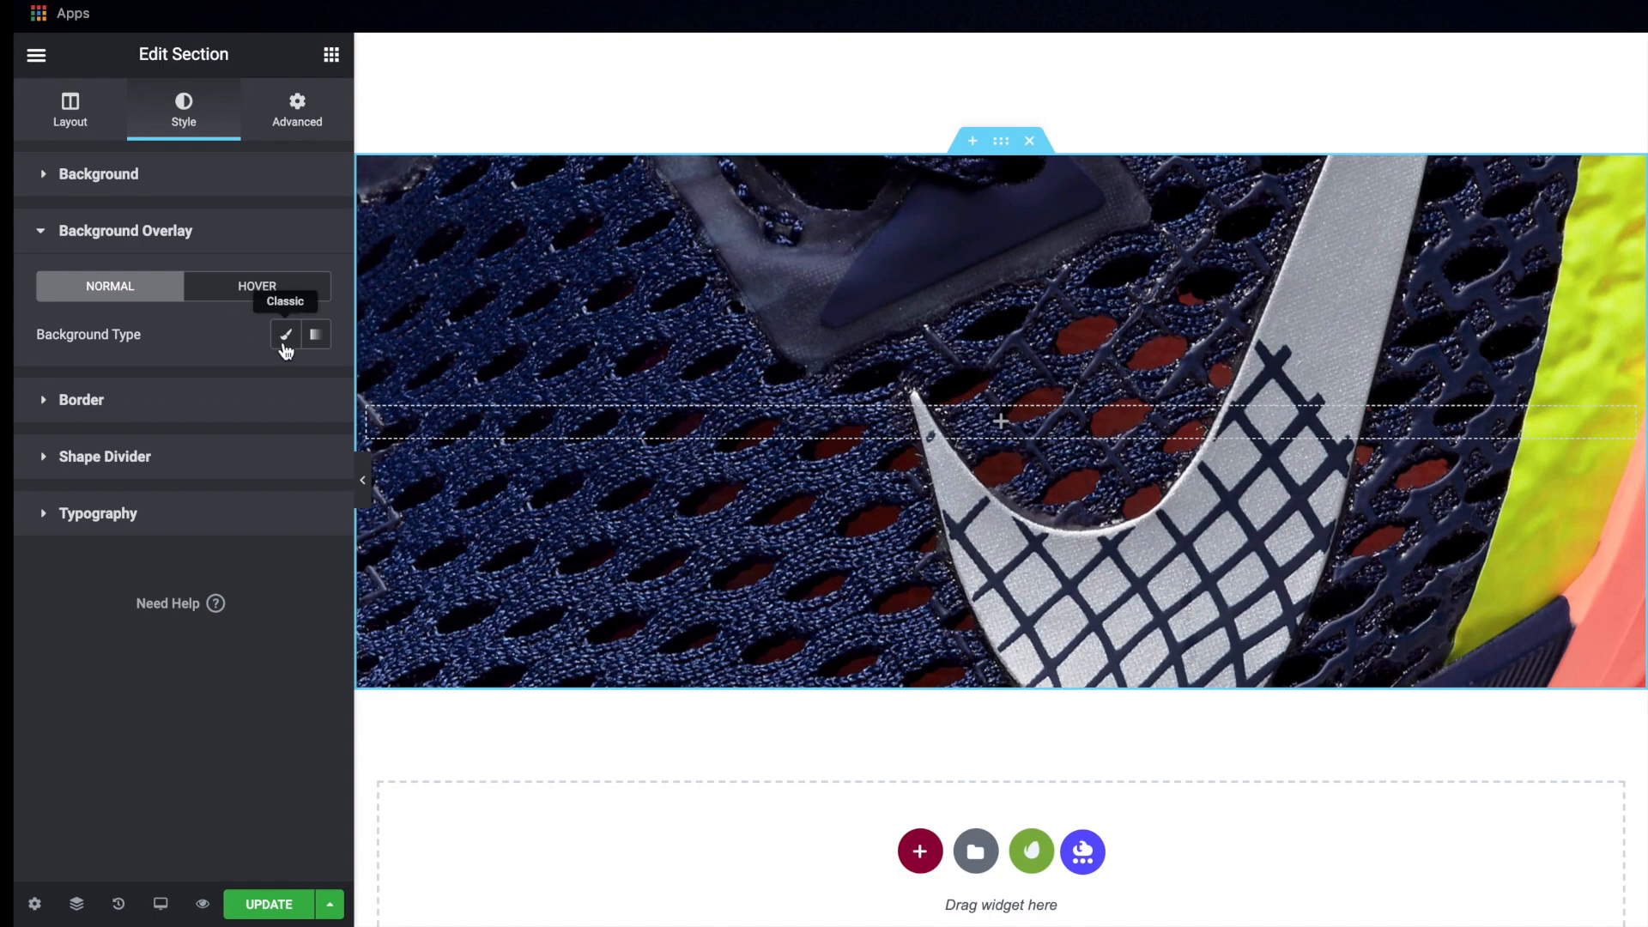
{"action": "scroll", "coordinate": [744, 424], "scroll_direction": "up", "scroll_amount": 5}
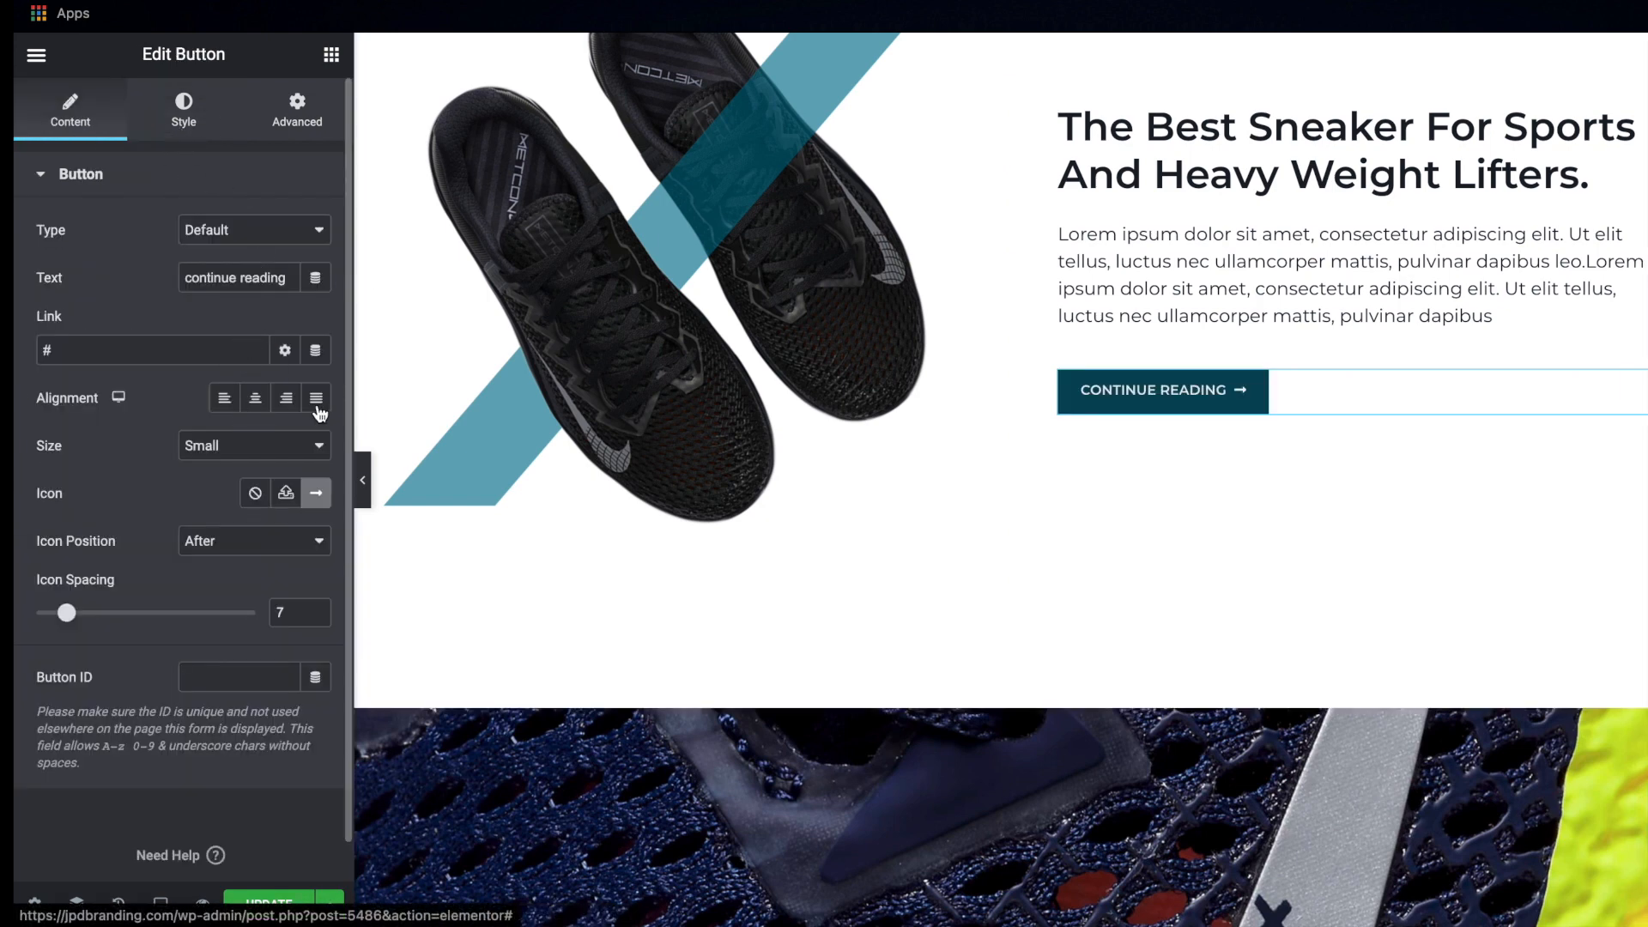
{"action": "left_click", "coordinate": [184, 112]}
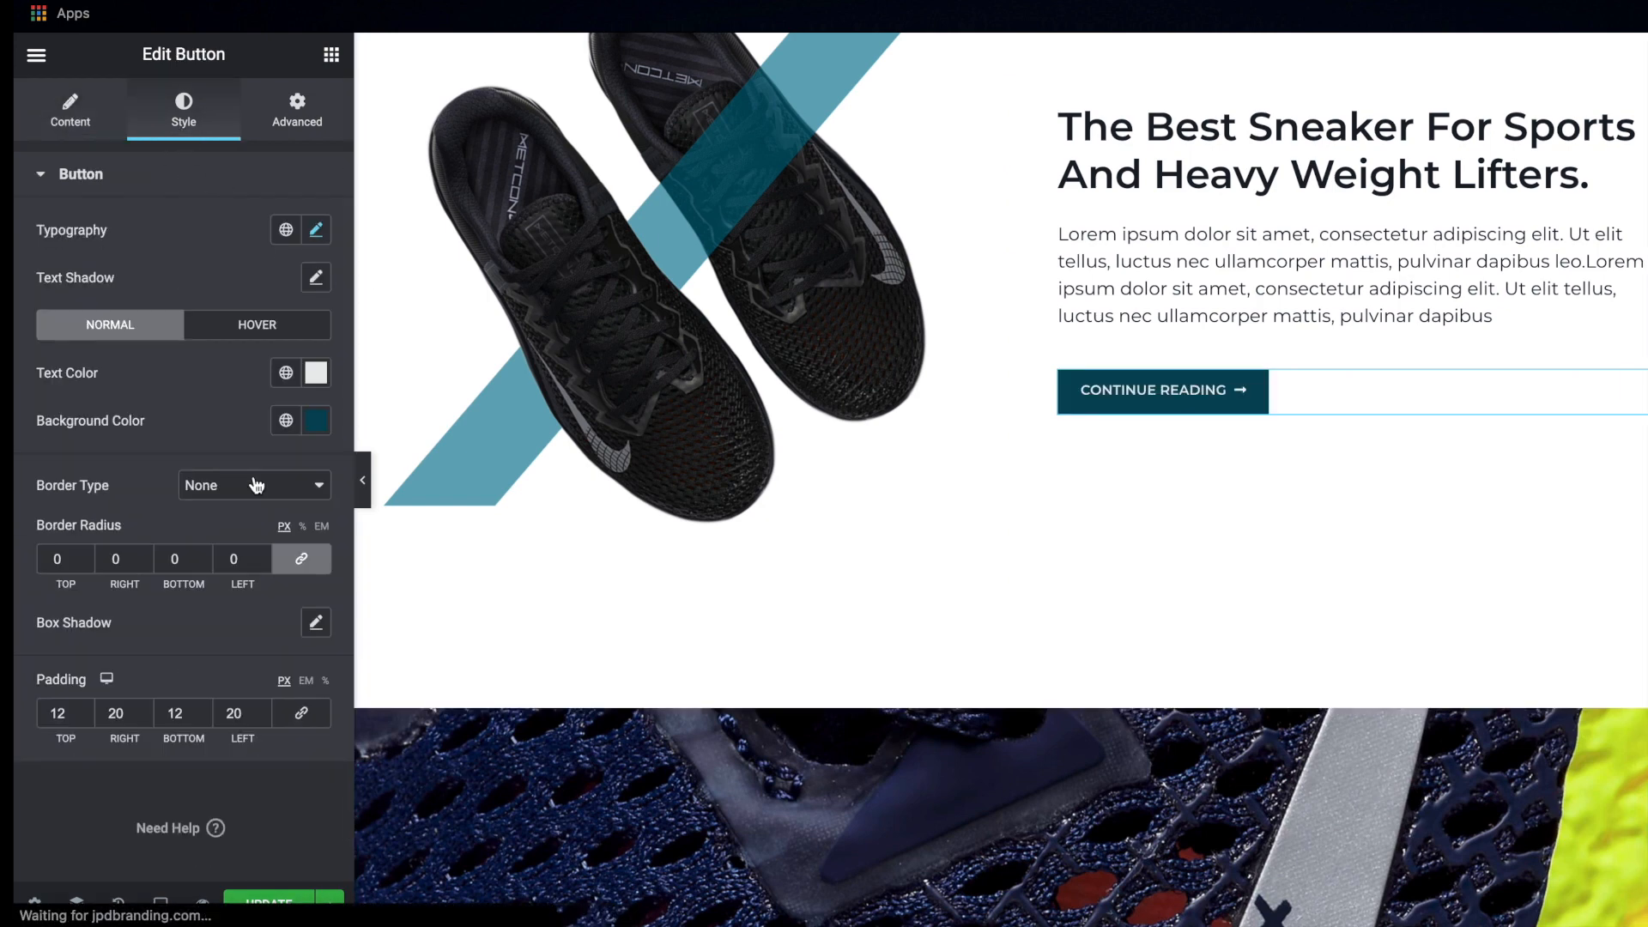
{"action": "left_click", "coordinate": [317, 420]}
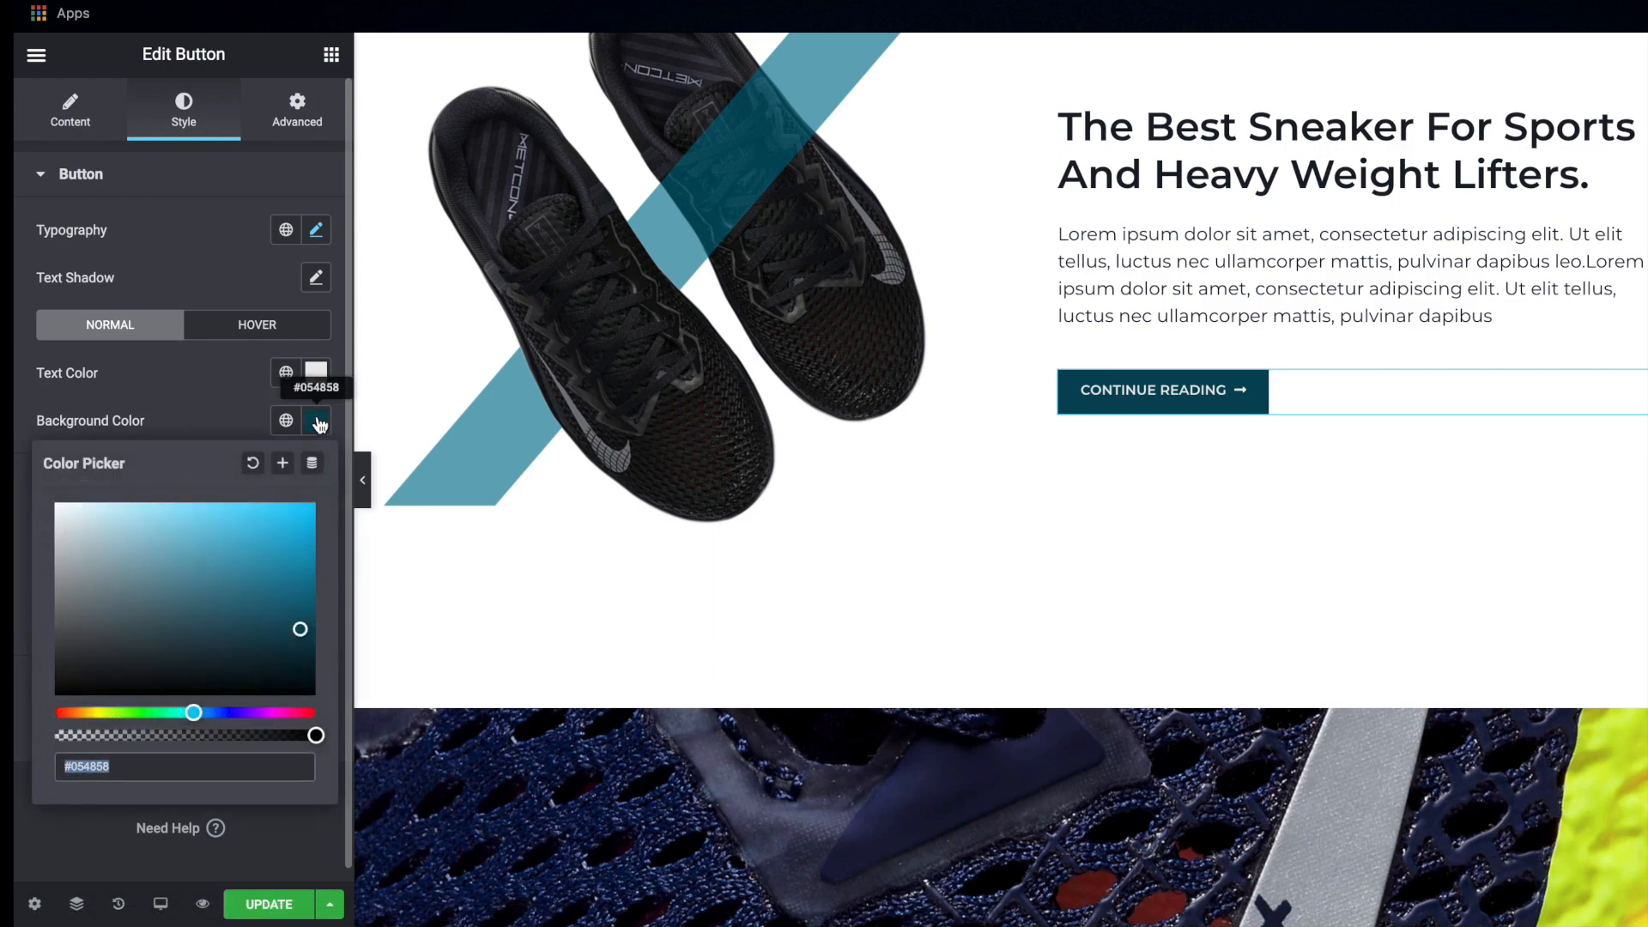
{"action": "left_click", "coordinate": [318, 421]}
Give the shoe close-up section a classic background overlay in the copied color #054858
{"action": "scroll", "coordinate": [966, 592], "scroll_direction": "down", "scroll_amount": 3}
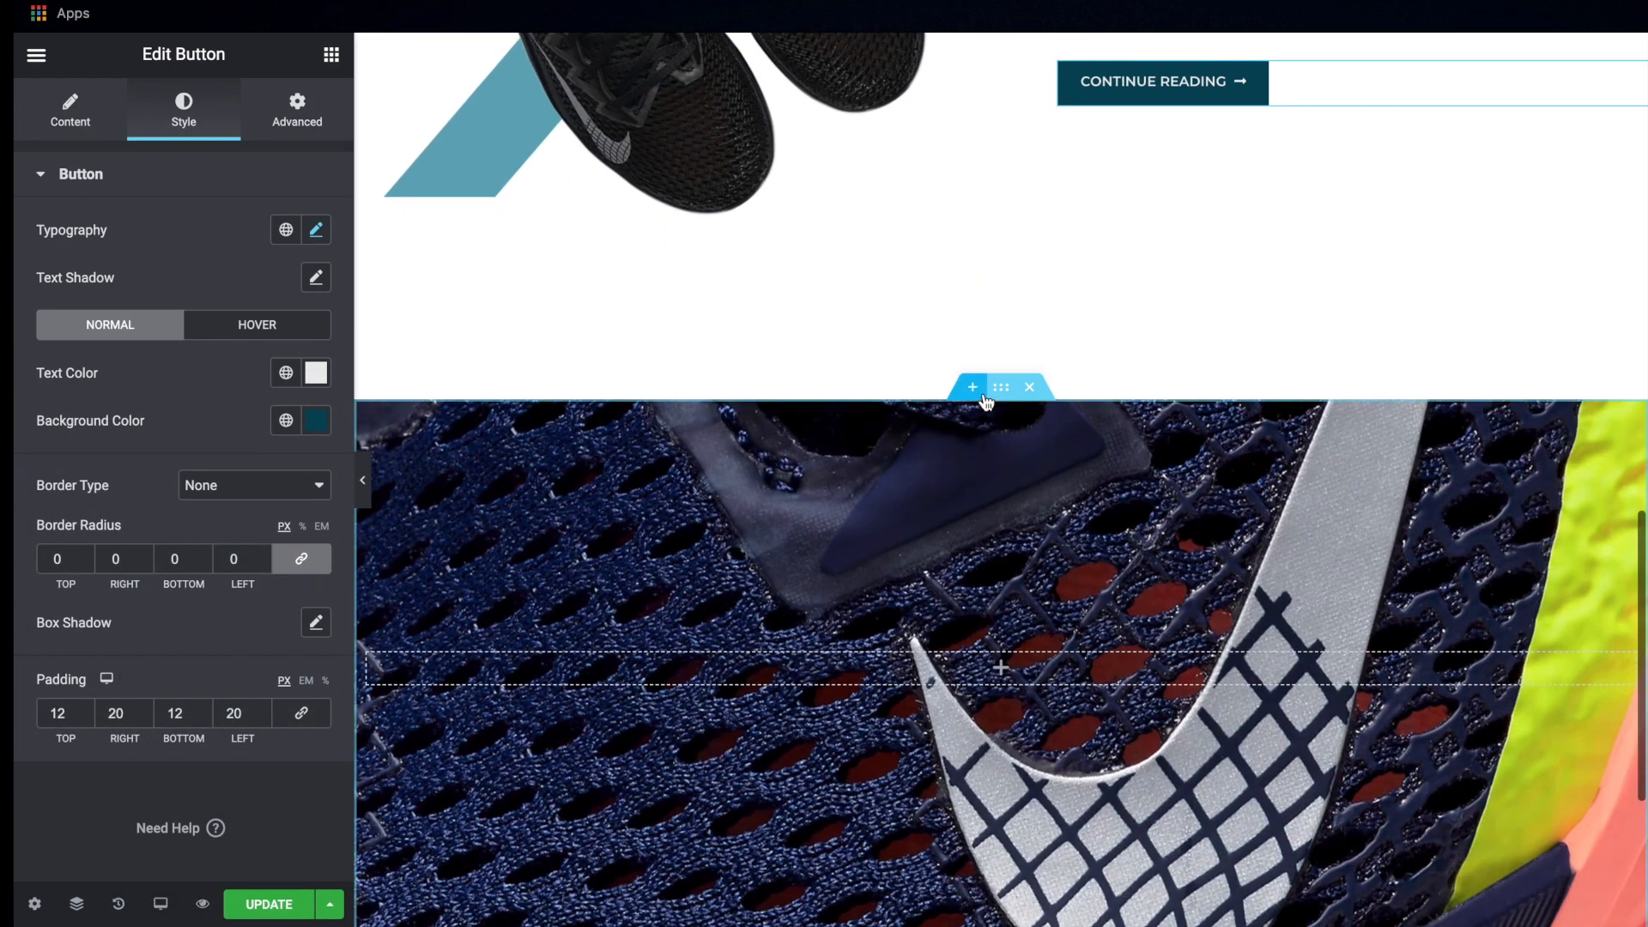
{"action": "left_click", "coordinate": [777, 580]}
{"action": "scroll", "coordinate": [777, 579], "scroll_direction": "down", "scroll_amount": 3}
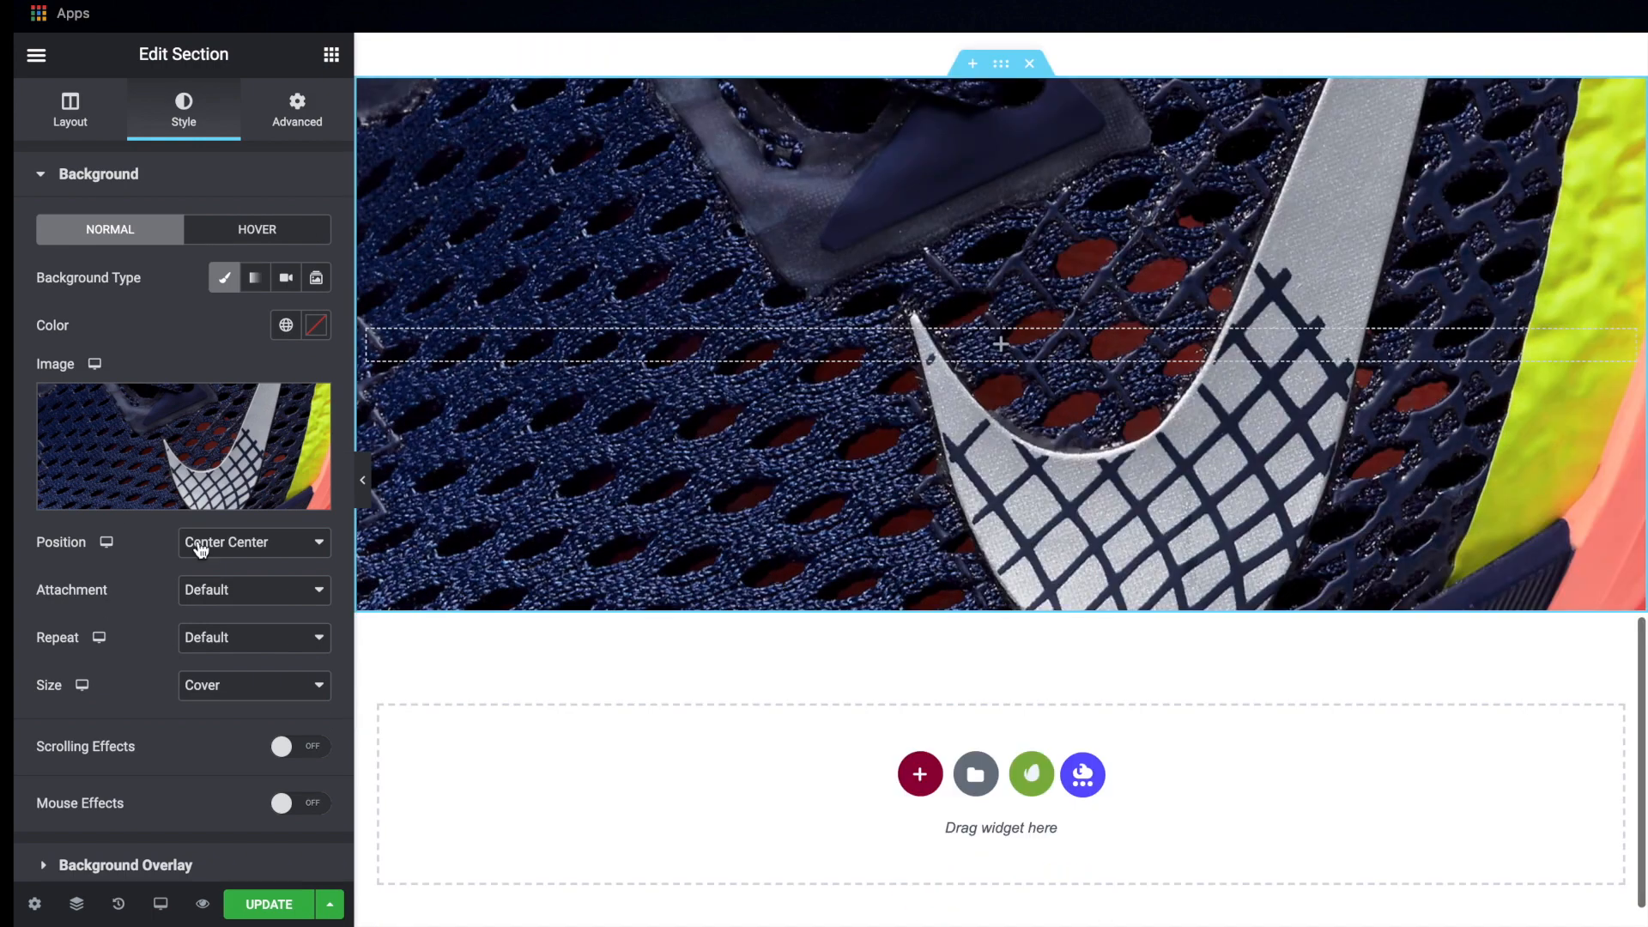
{"action": "scroll", "coordinate": [162, 759], "scroll_direction": "down", "scroll_amount": 3}
{"action": "left_click", "coordinate": [145, 657]}
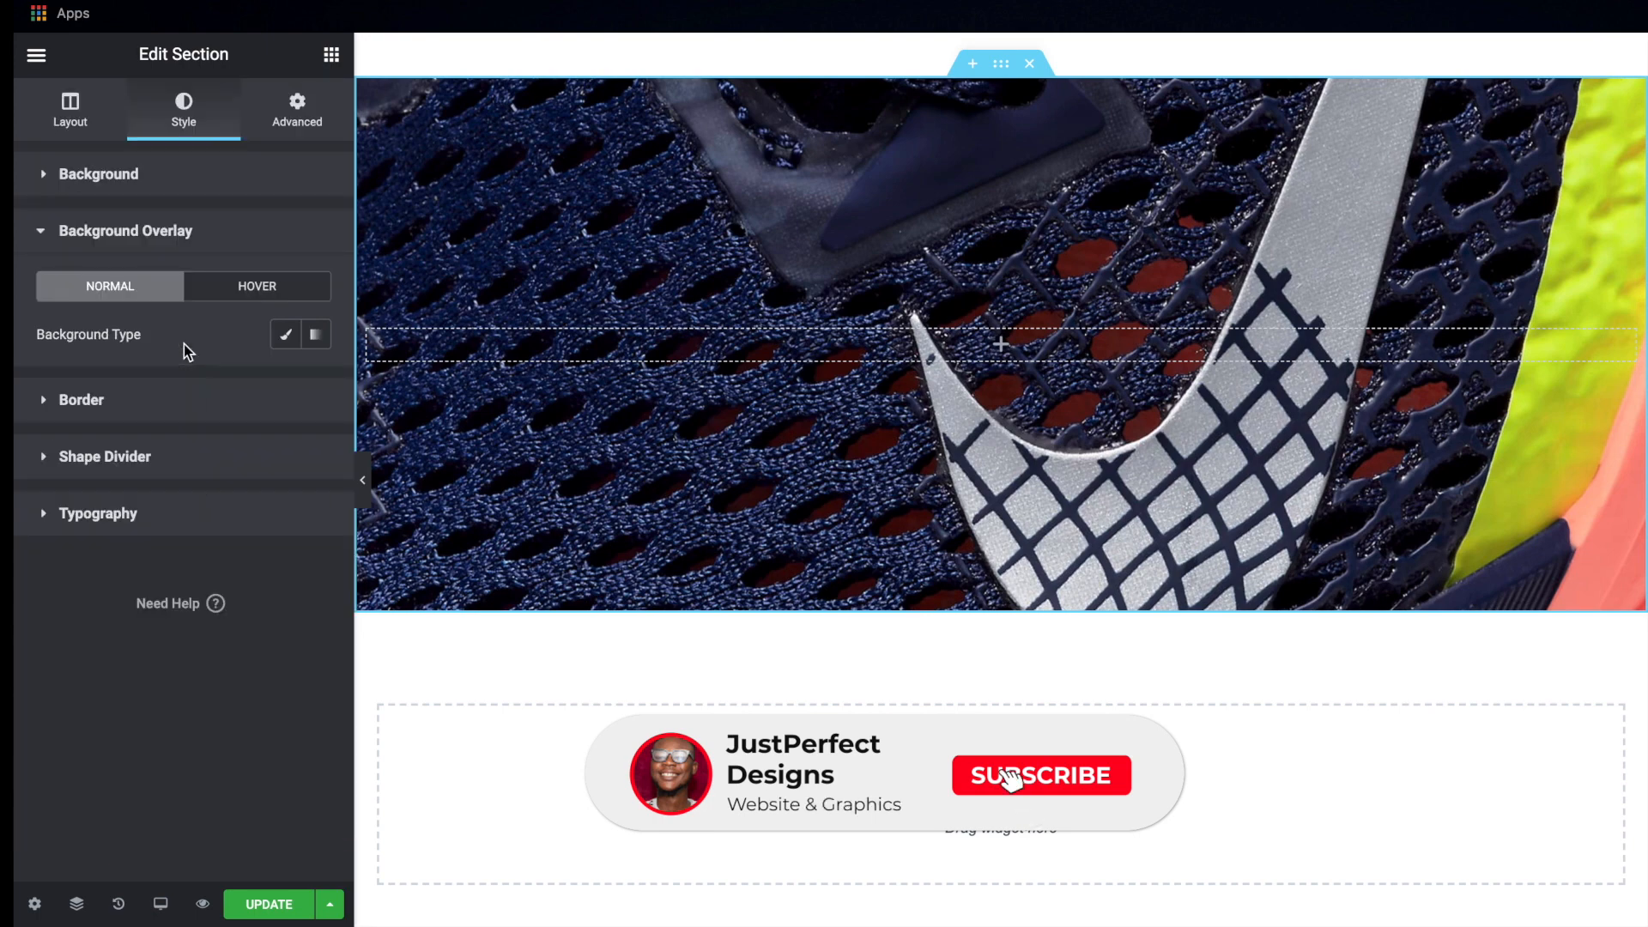
{"action": "left_click", "coordinate": [289, 335]}
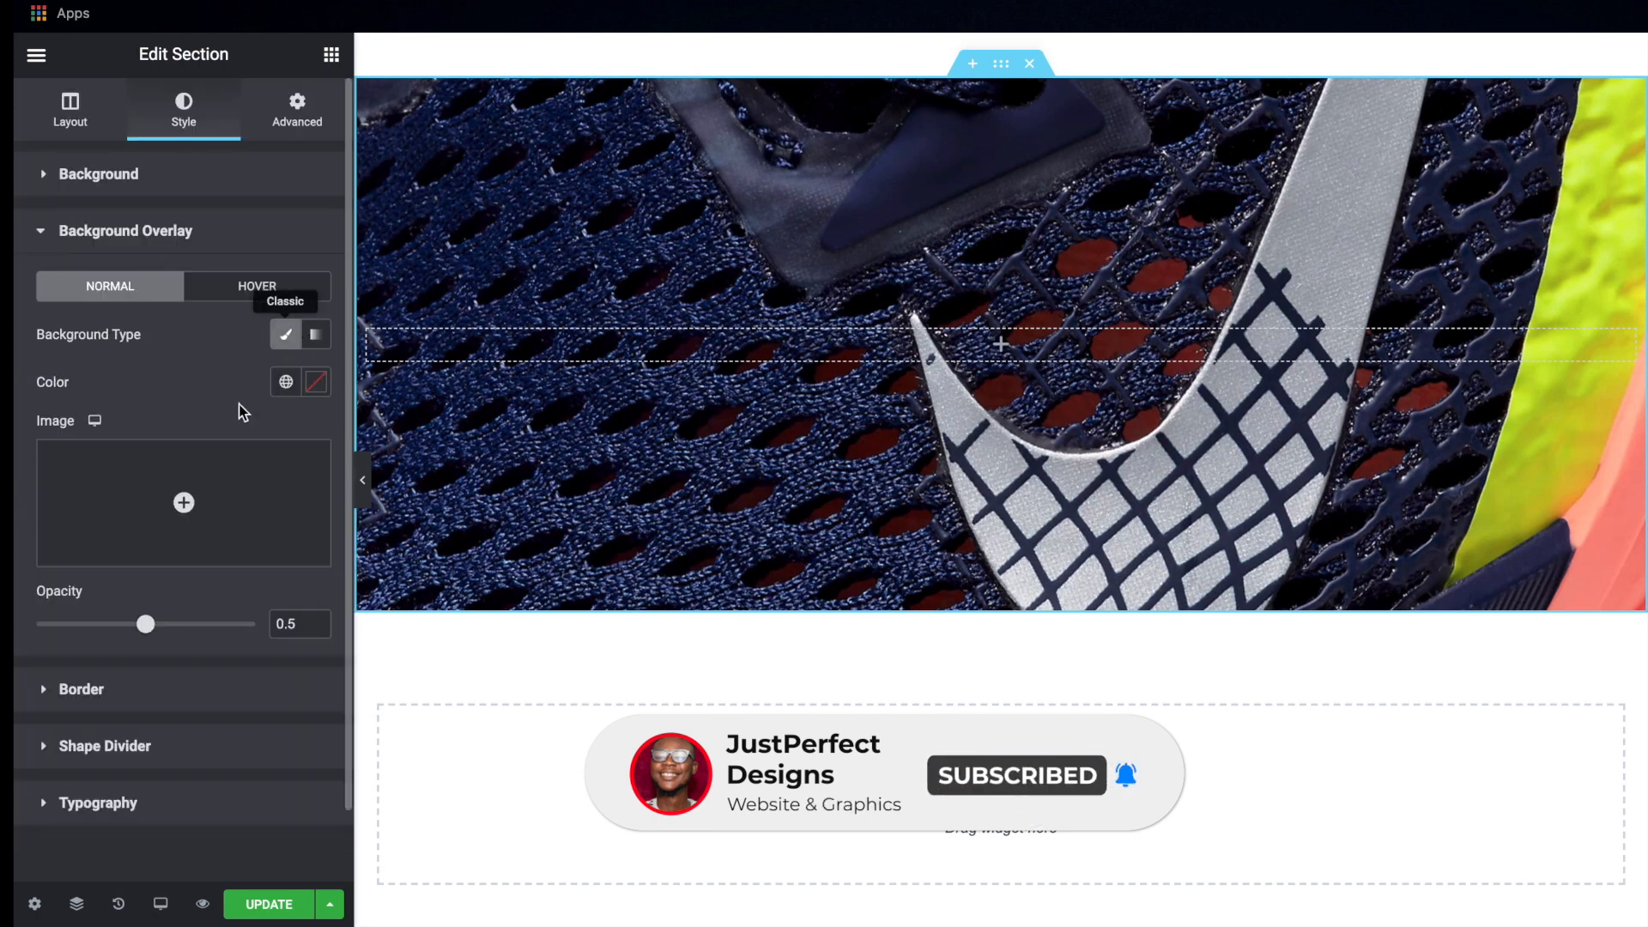
{"action": "left_click", "coordinate": [316, 383]}
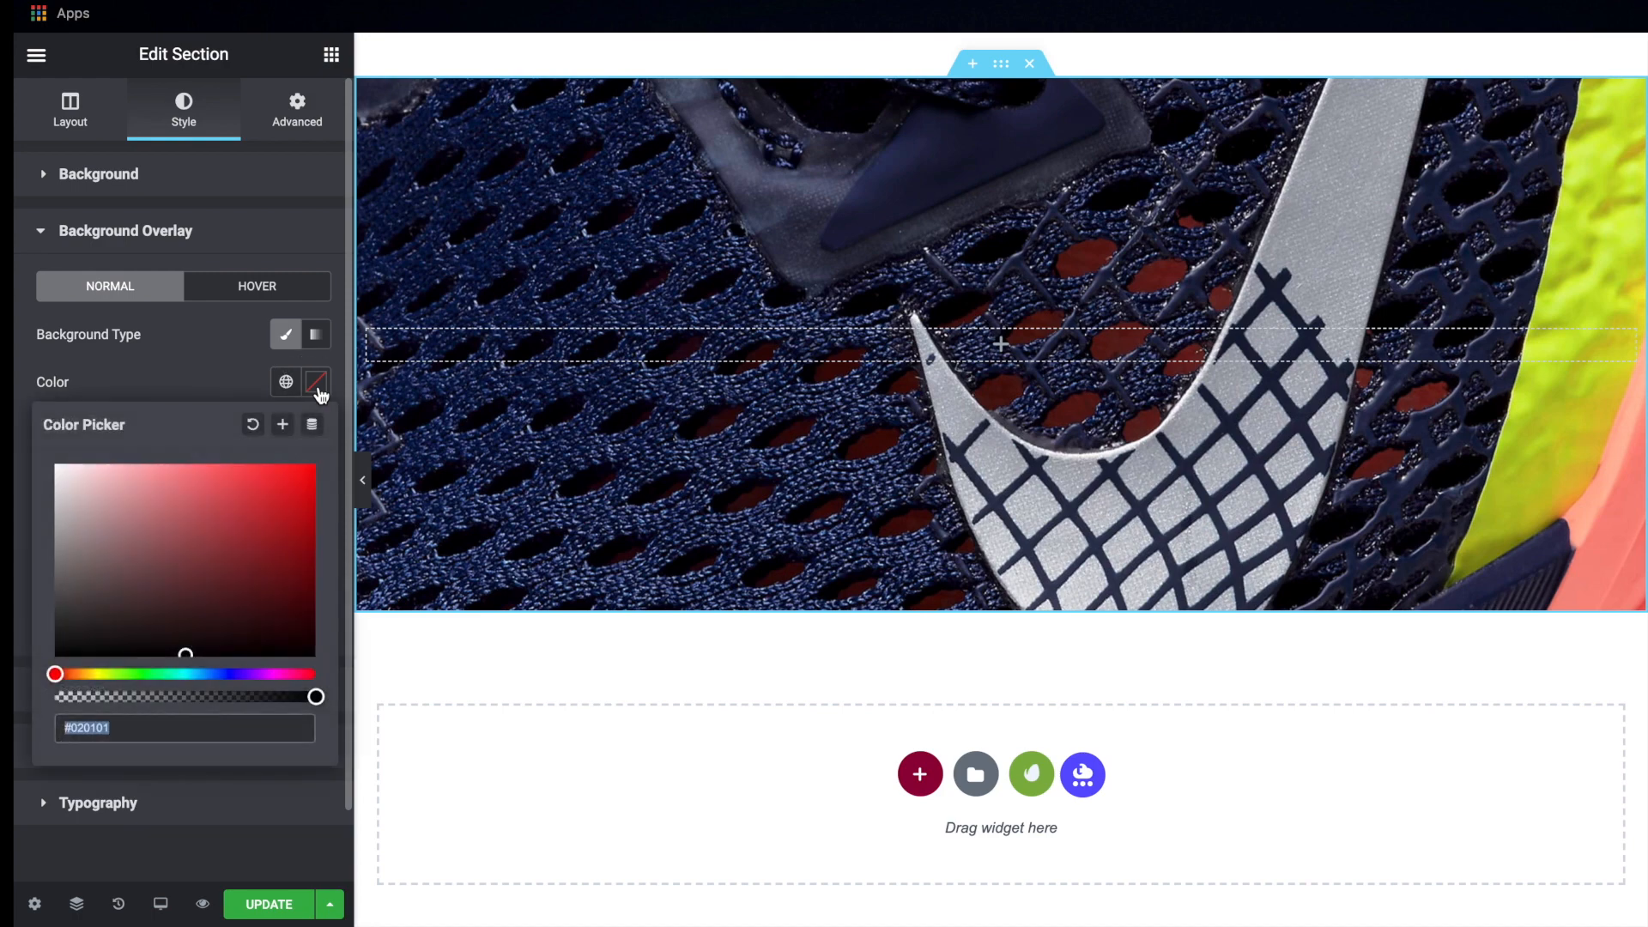
{"action": "key", "text": "super+v"}
{"action": "left_click", "coordinate": [318, 389]}
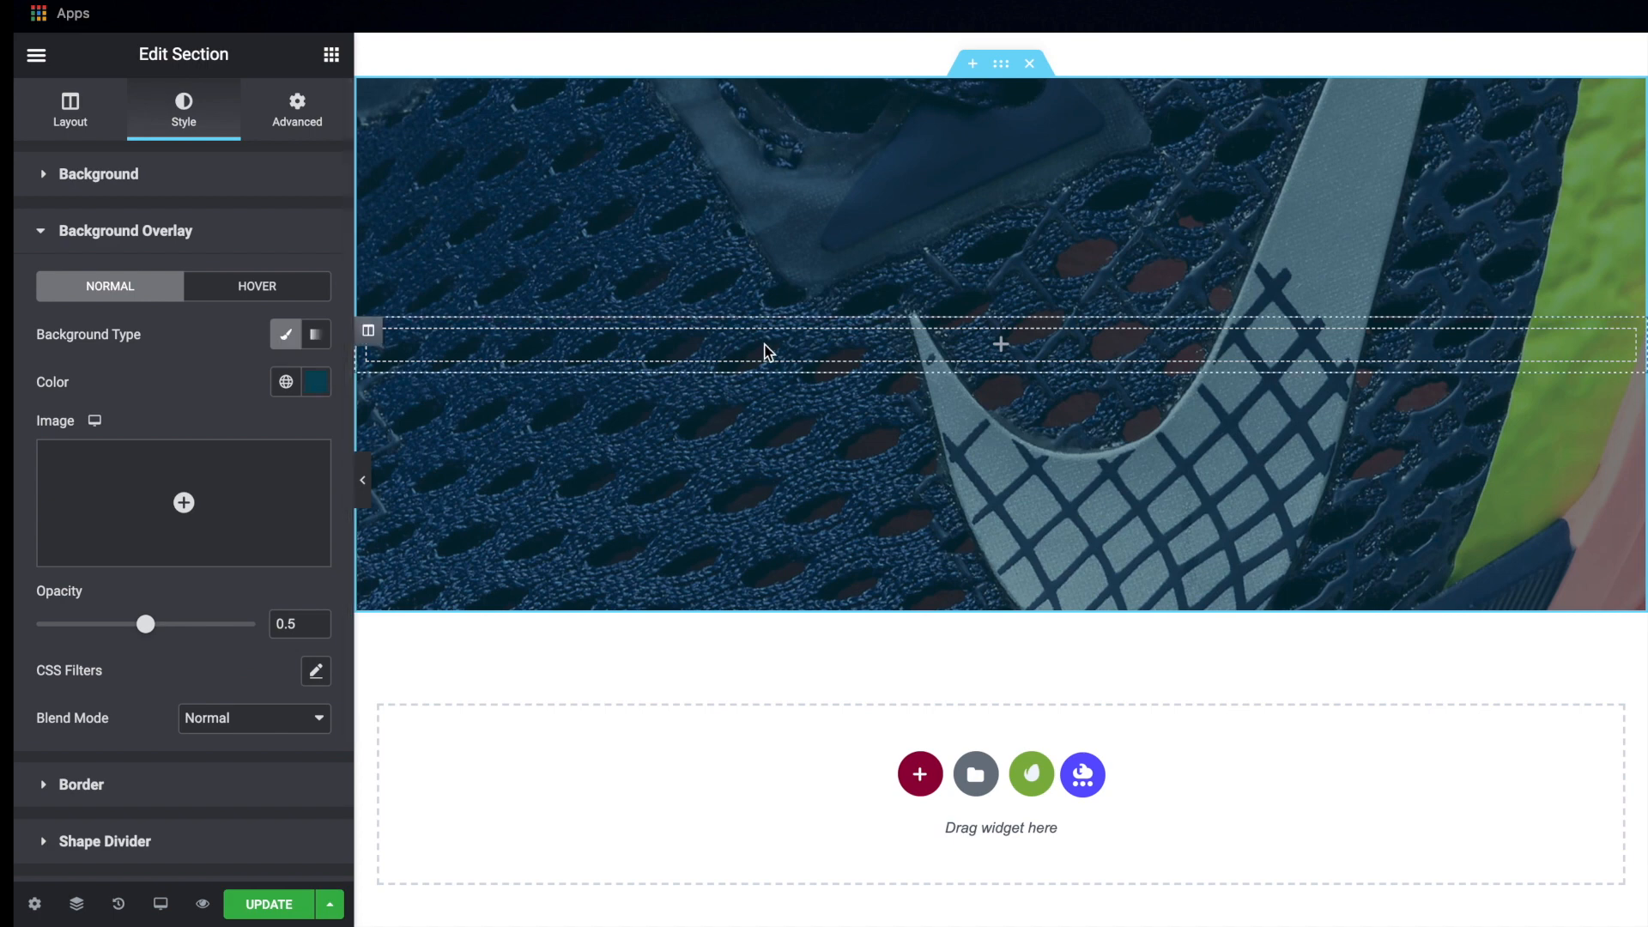
Set the section's background overlay opacity to 0.59
{"action": "scroll", "coordinate": [766, 352], "scroll_direction": "up", "scroll_amount": 1}
{"action": "left_click_drag", "start_coordinate": [147, 632], "coordinate": [167, 642]}
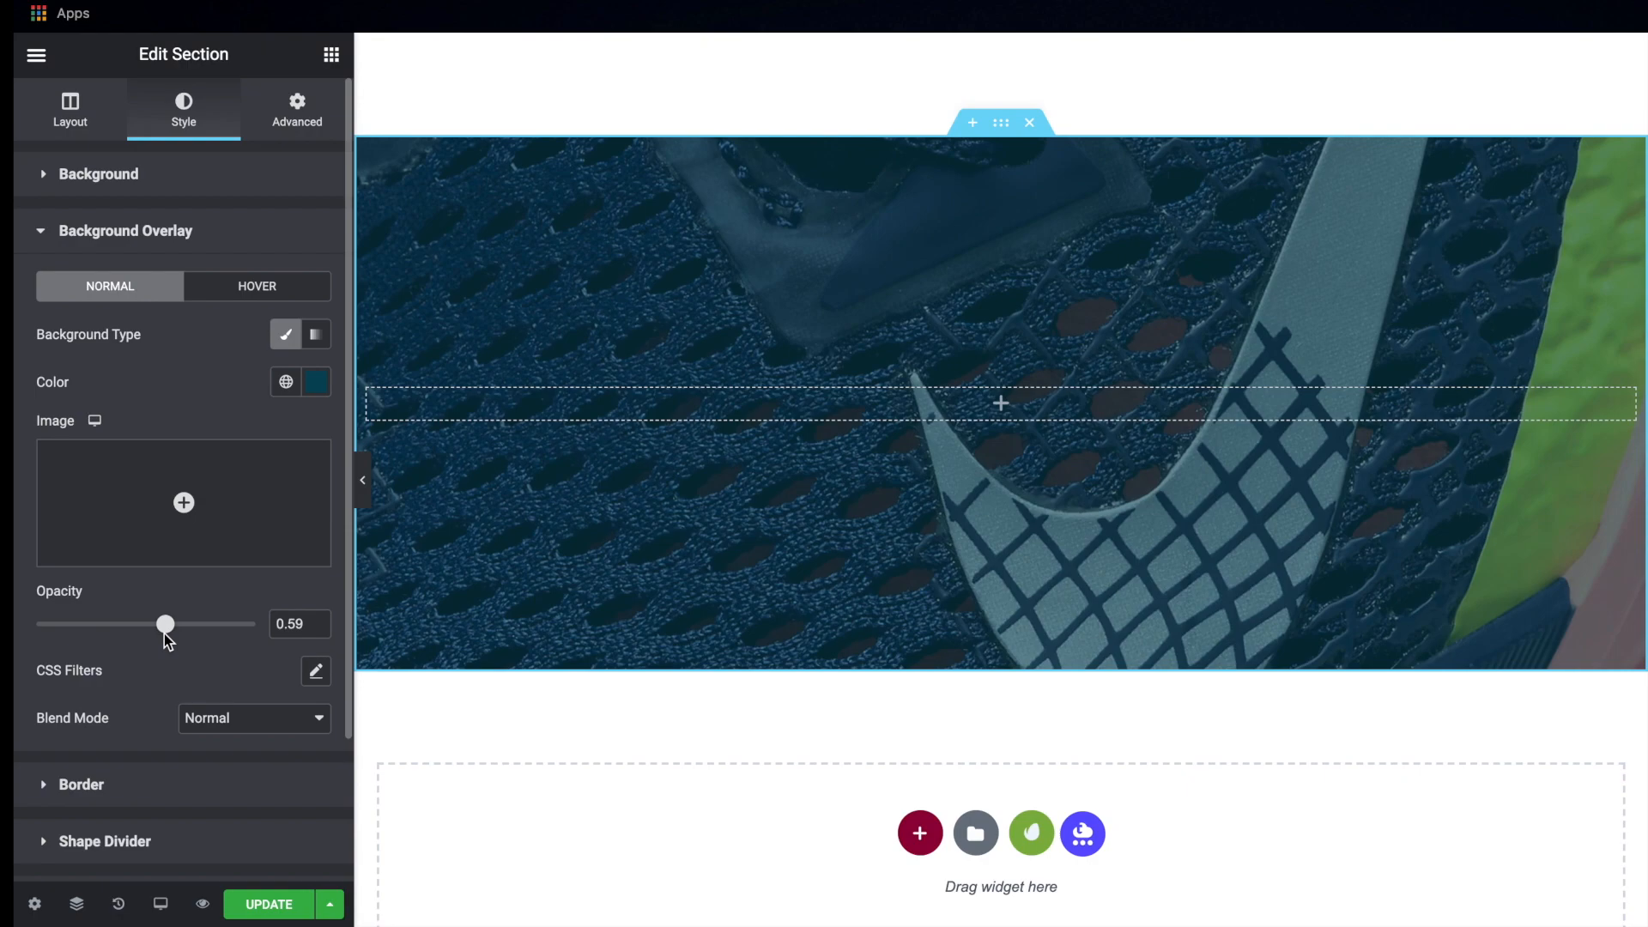
{"action": "scroll", "coordinate": [575, 419], "scroll_direction": "up", "scroll_amount": 1}
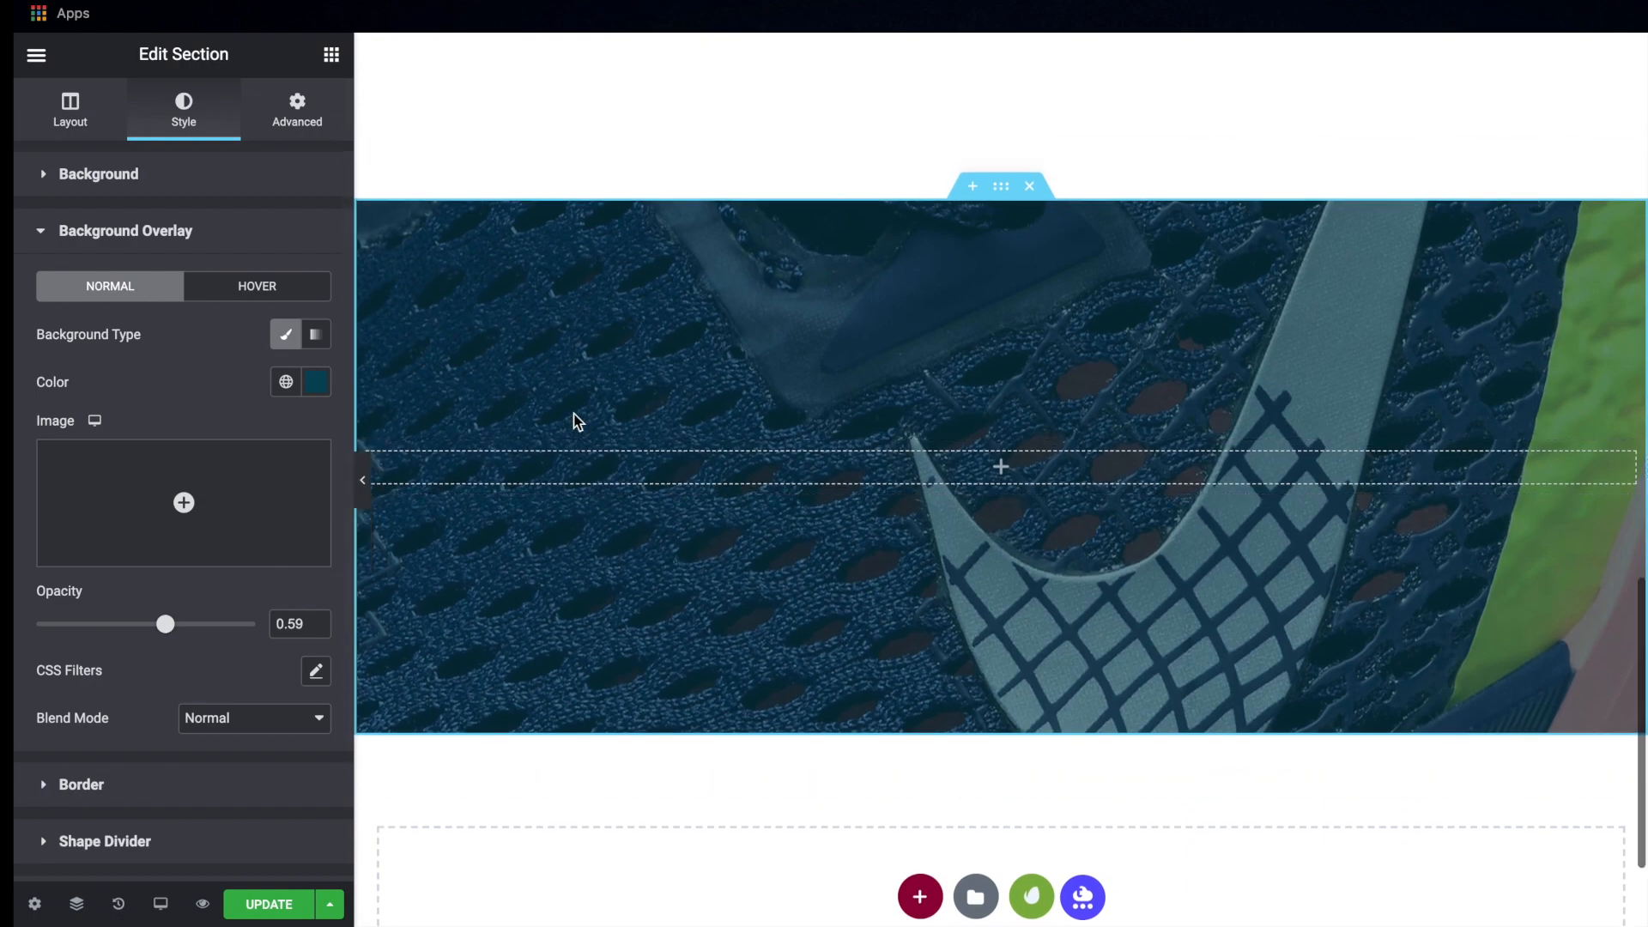
Add a center-aligned heading reading "metcon 6" to the shoe close-up section
{"action": "key", "text": "ctrl+Right"}
{"action": "key", "text": "ctrl+Left"}
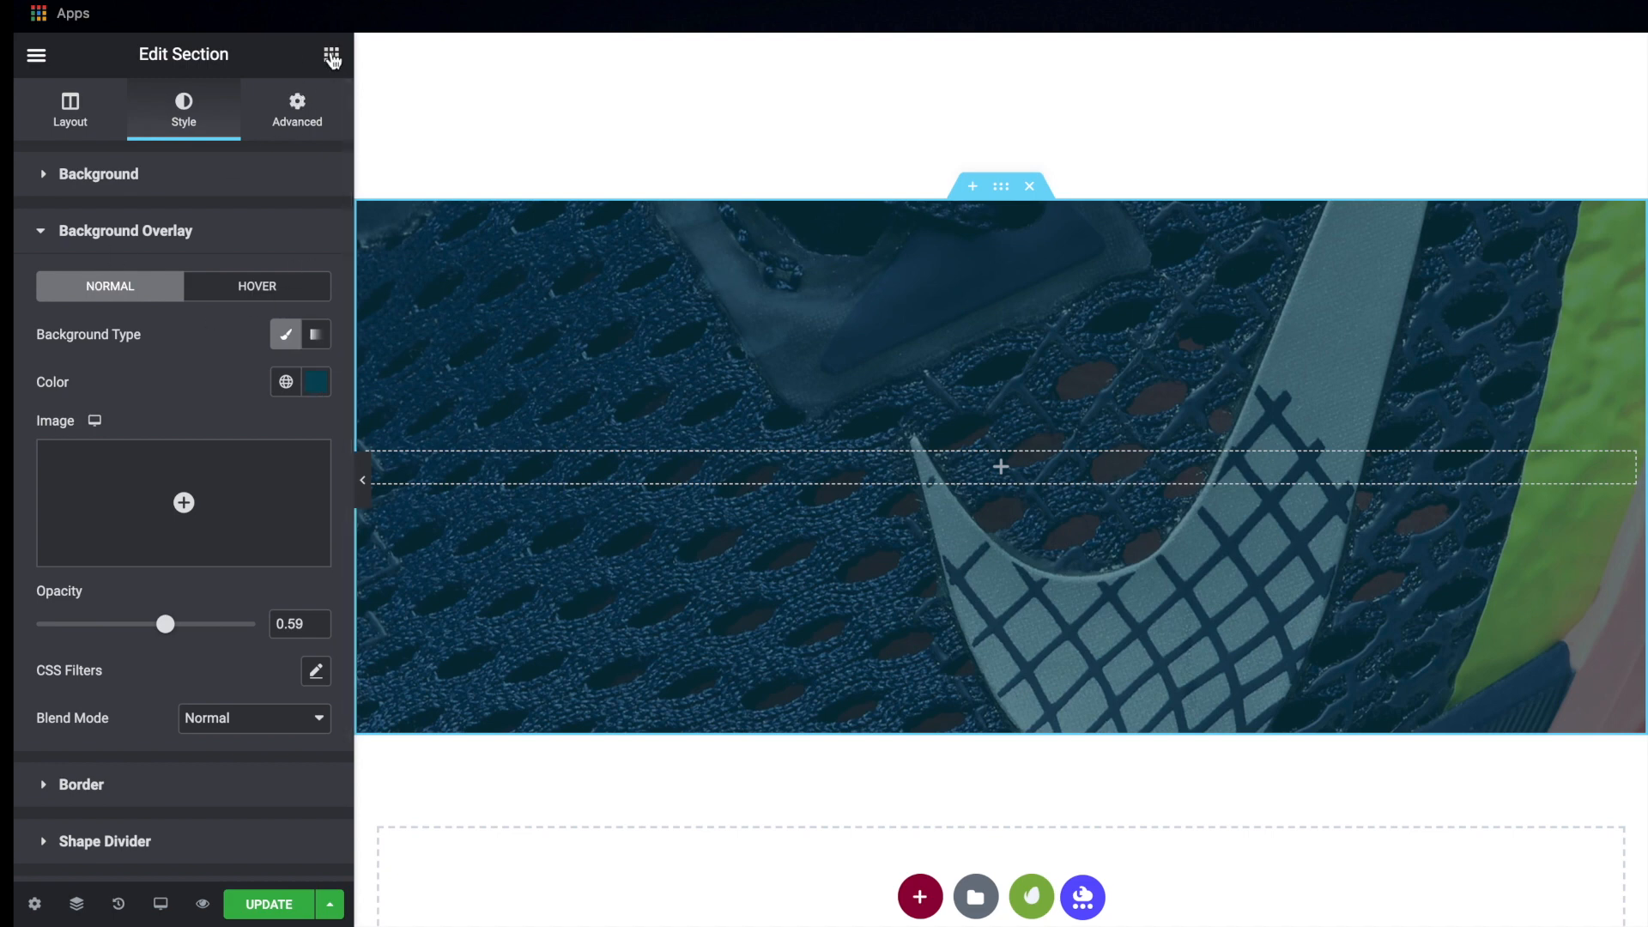
{"action": "left_click", "coordinate": [331, 55]}
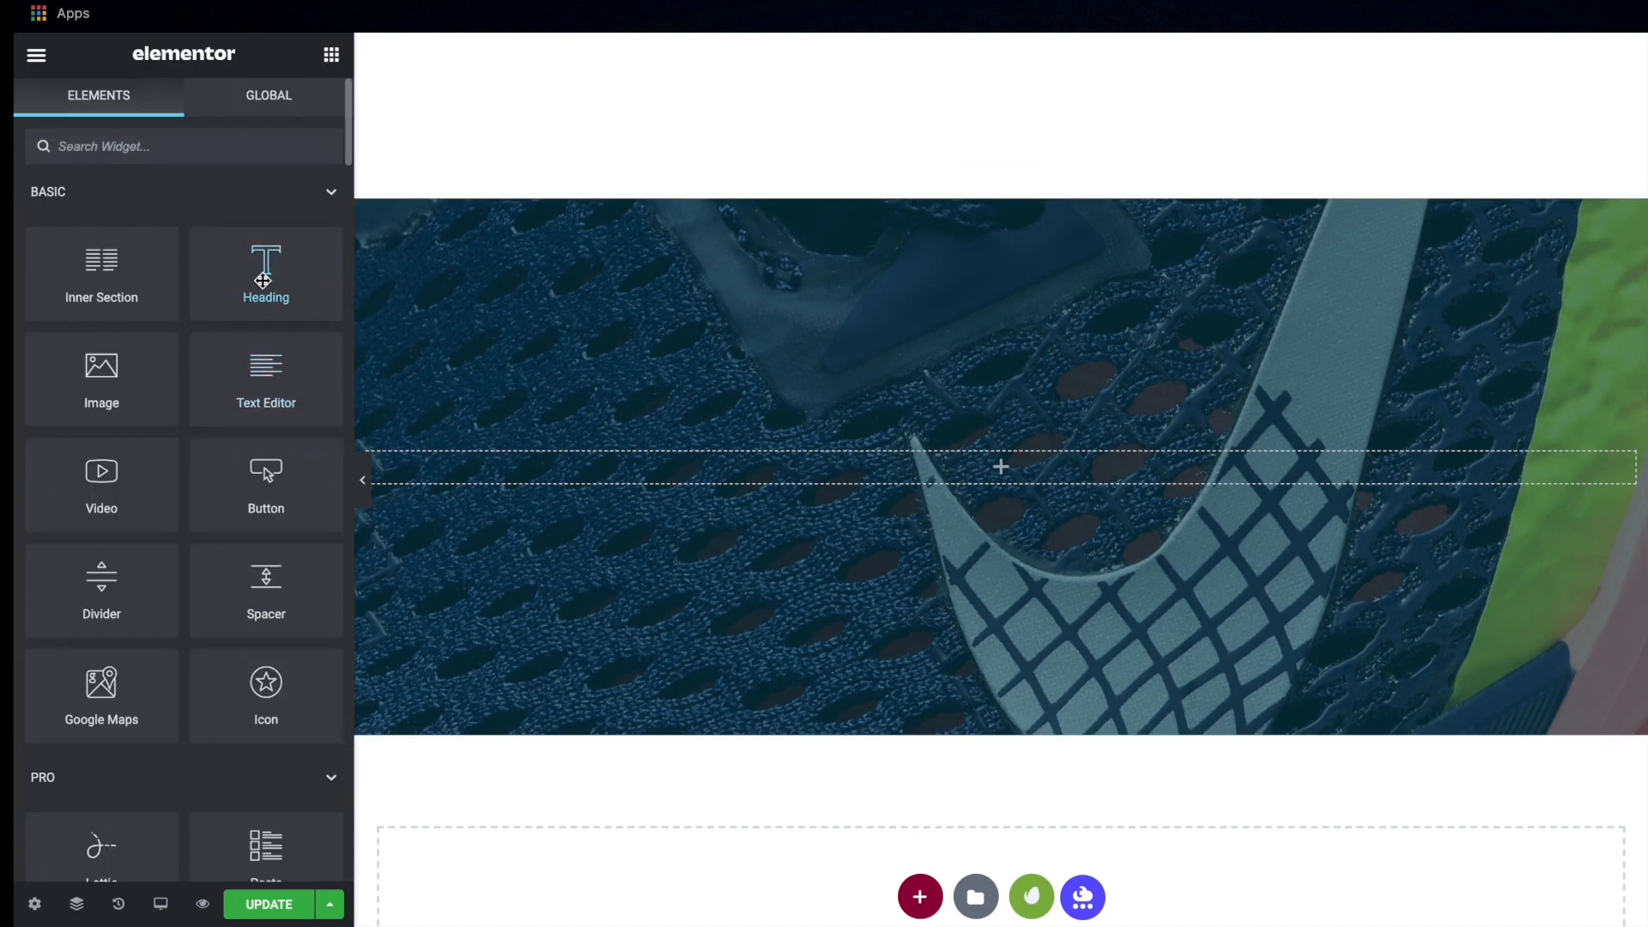
{"action": "left_click_drag", "start_coordinate": [263, 280], "coordinate": [794, 478]}
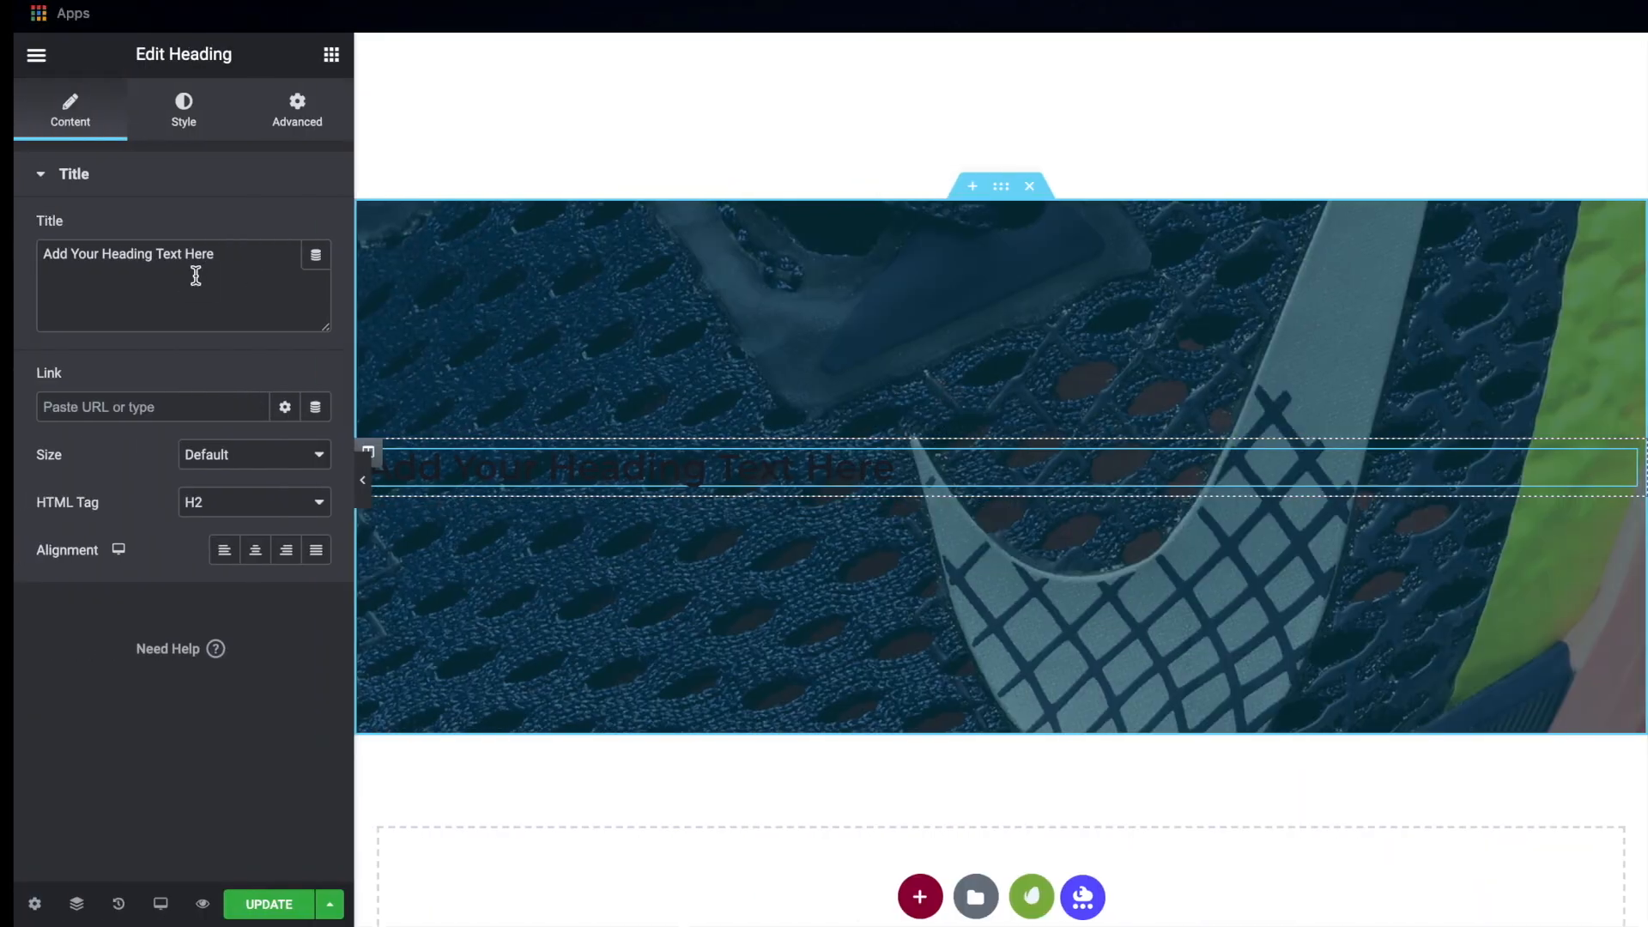
{"action": "triple_click", "coordinate": [196, 274]}
{"action": "type", "text": "metcon 6"}
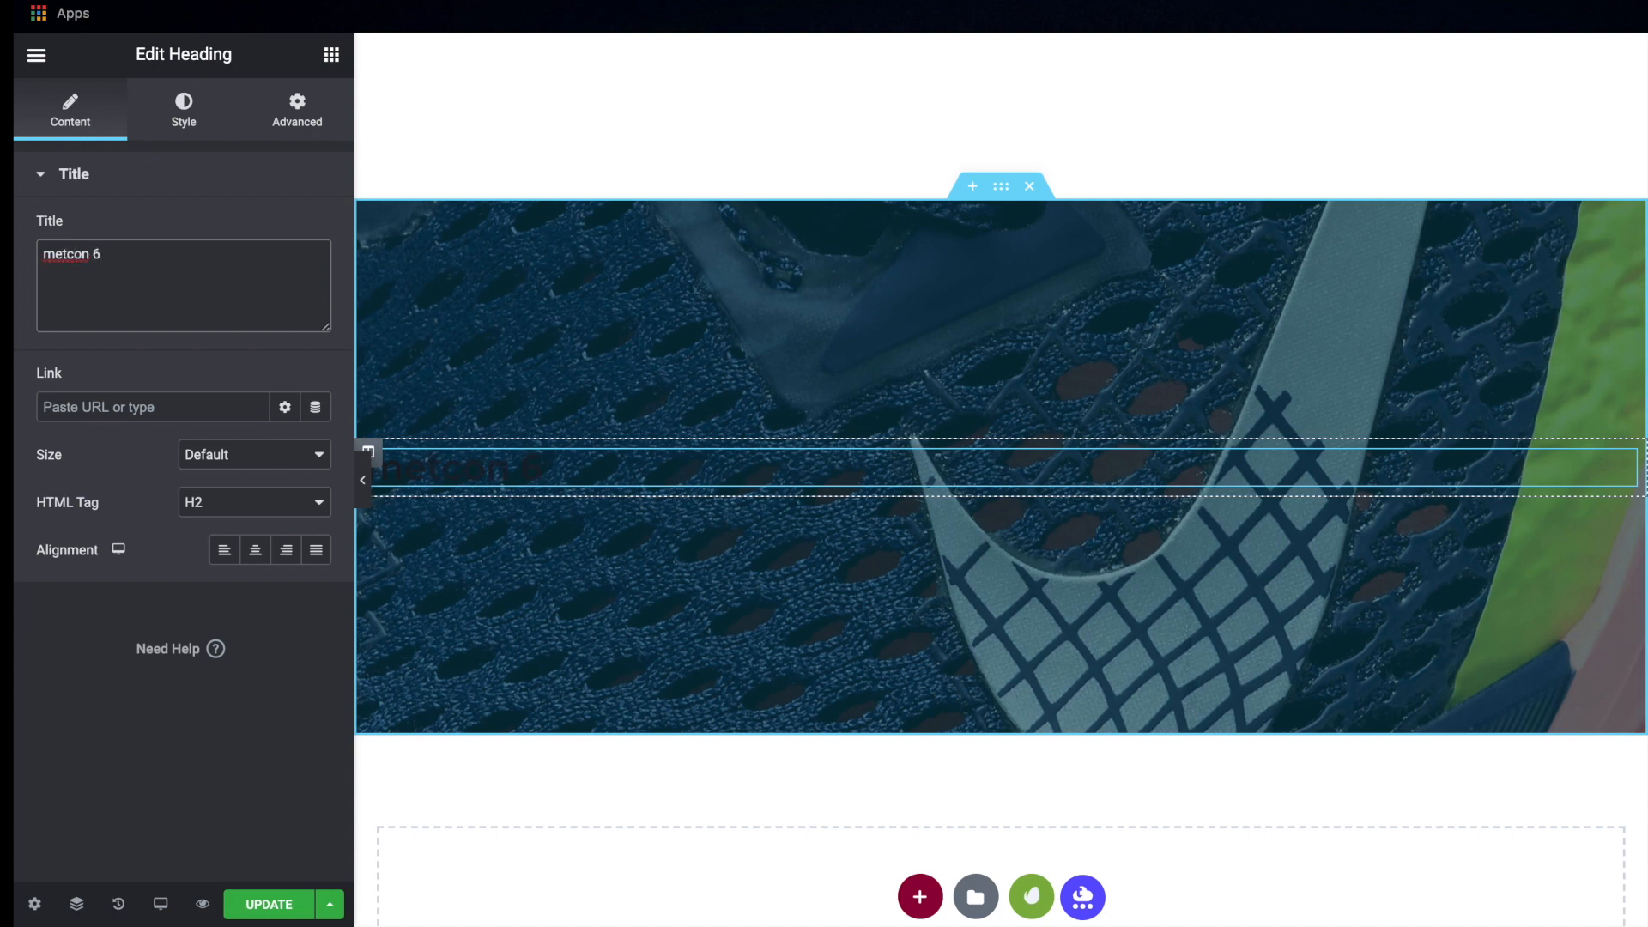
{"action": "left_click", "coordinate": [255, 550]}
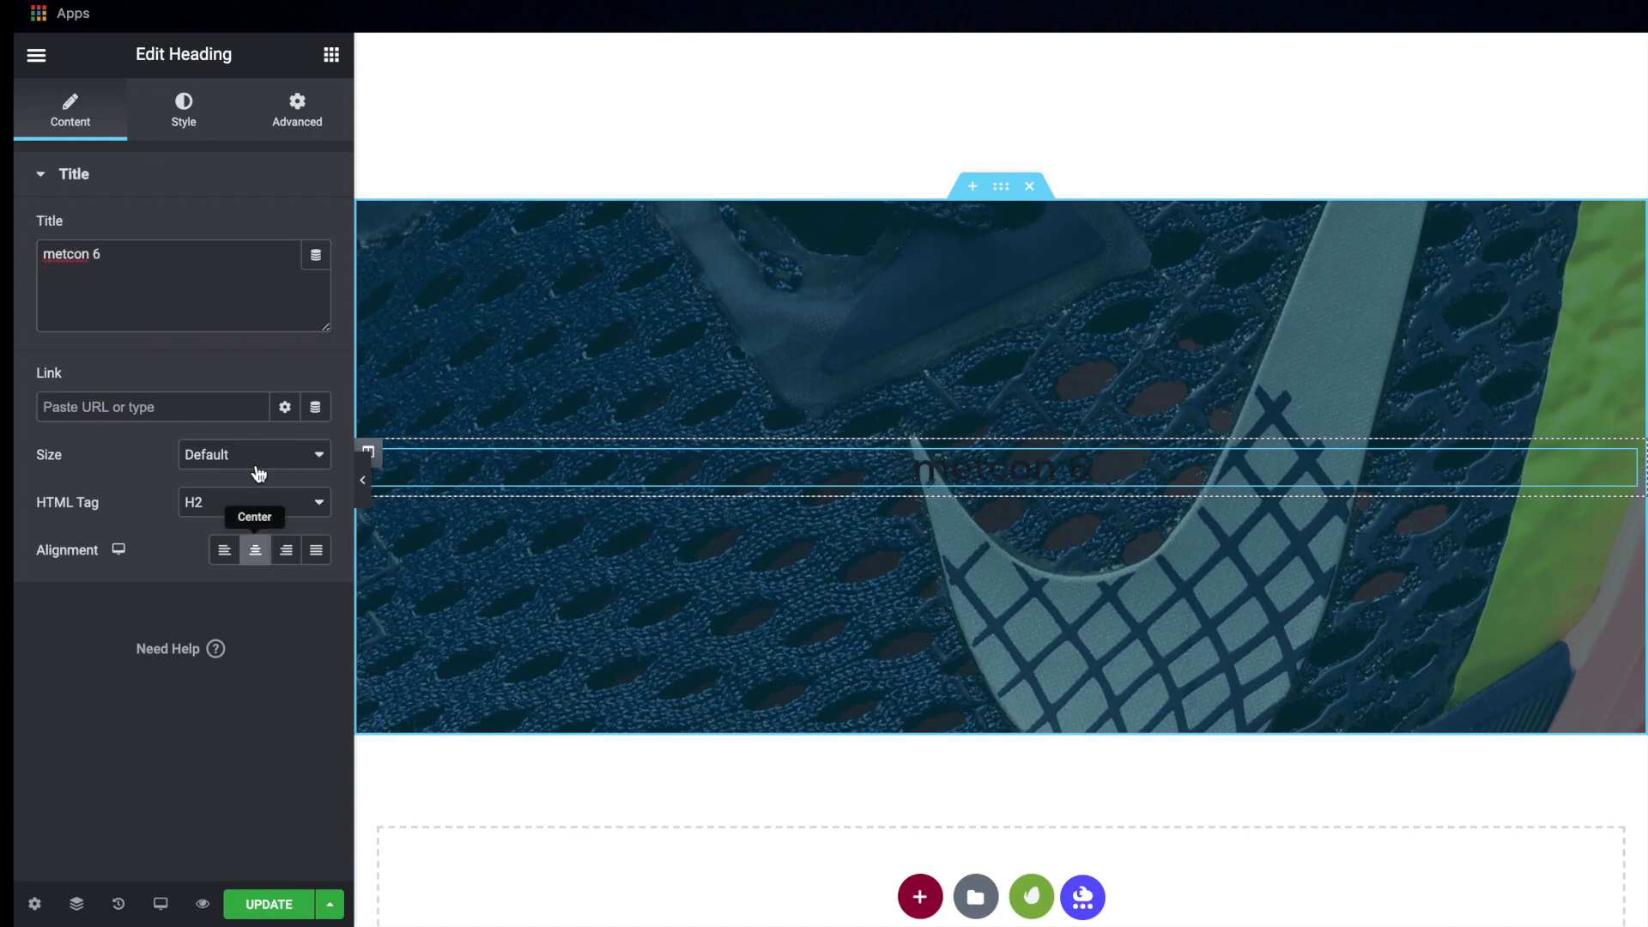
Set the metcon 6 heading's text color to white, #FFFFFF
{"action": "left_click", "coordinate": [186, 108]}
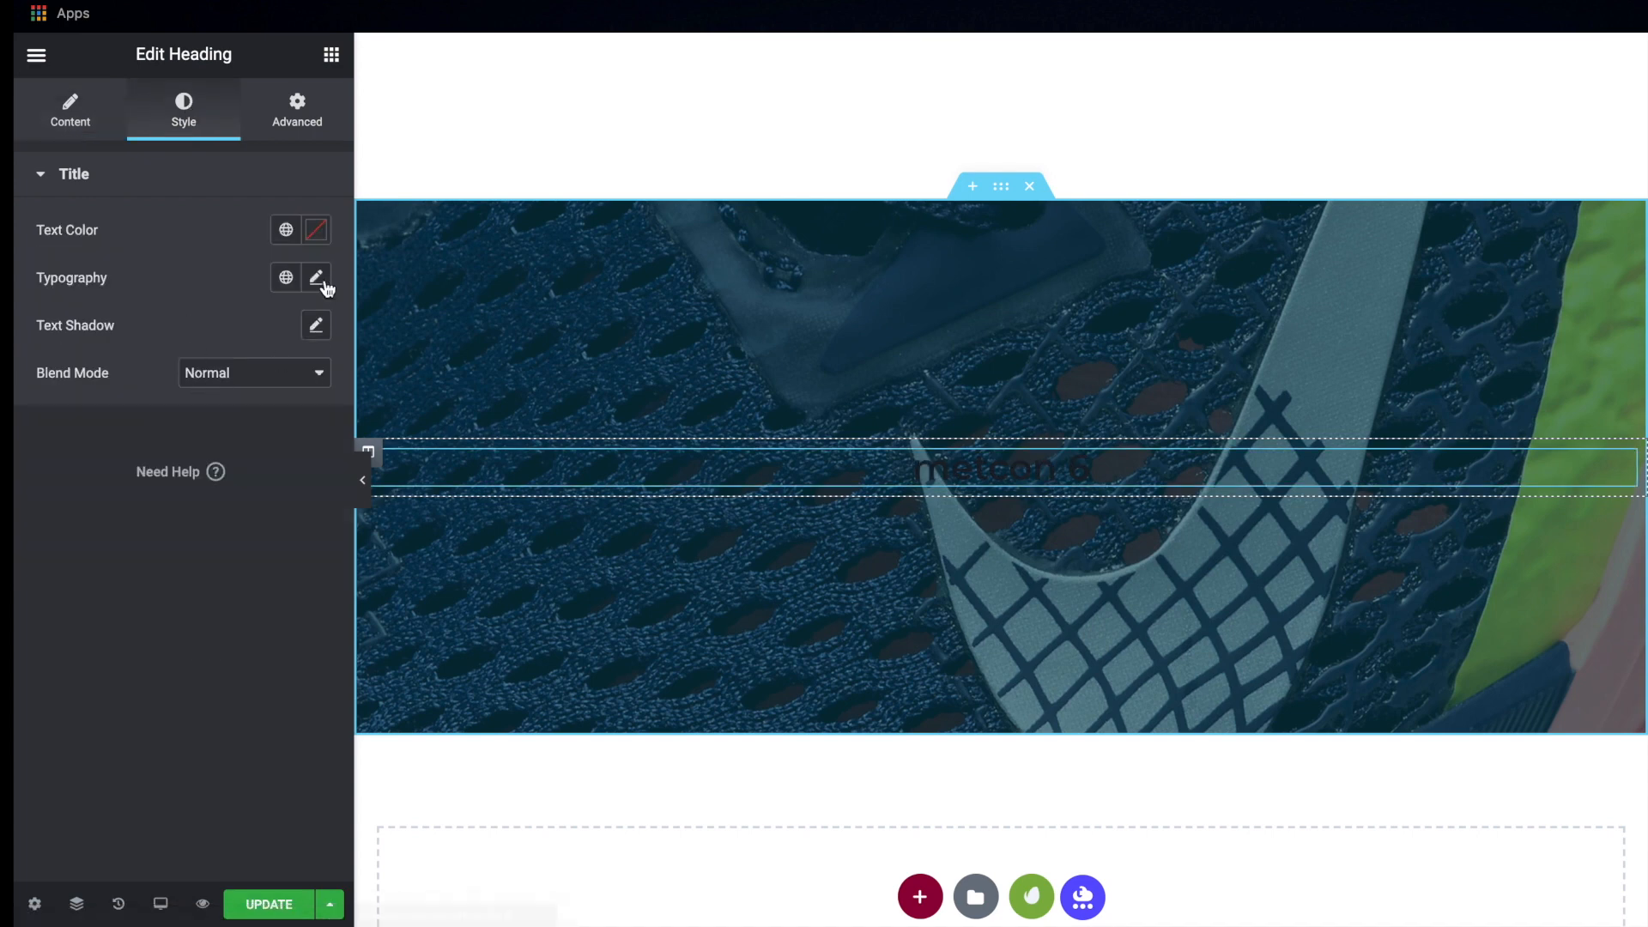
{"action": "left_click", "coordinate": [316, 230]}
{"action": "type", "text": "#FFFFFF"}
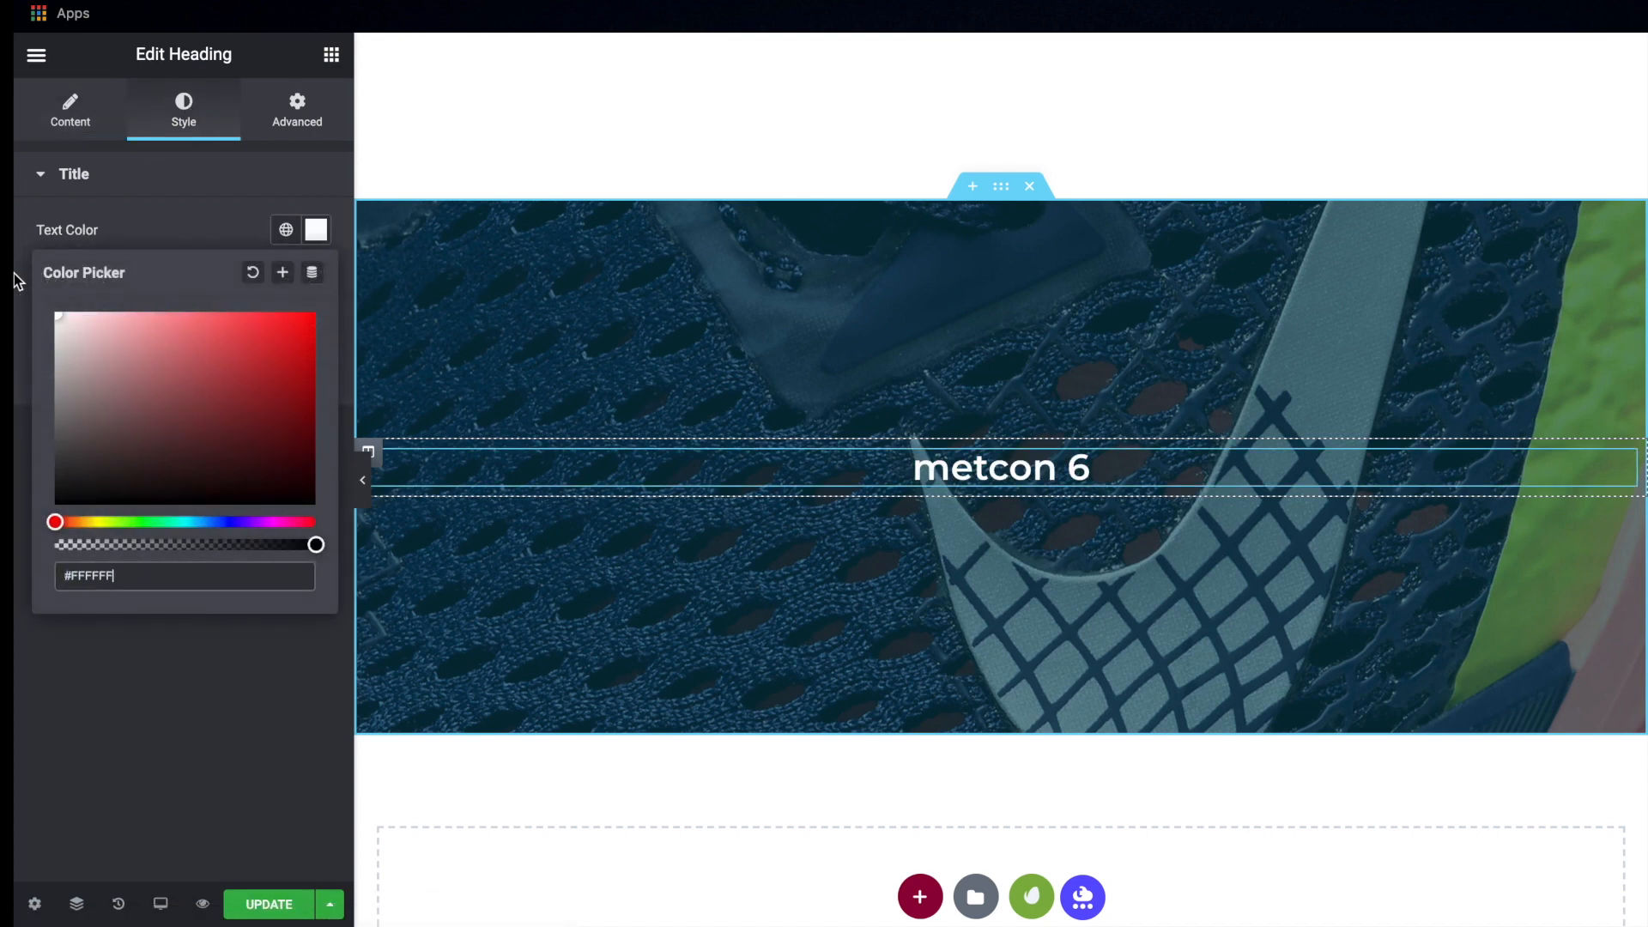
{"action": "left_click", "coordinate": [316, 229]}
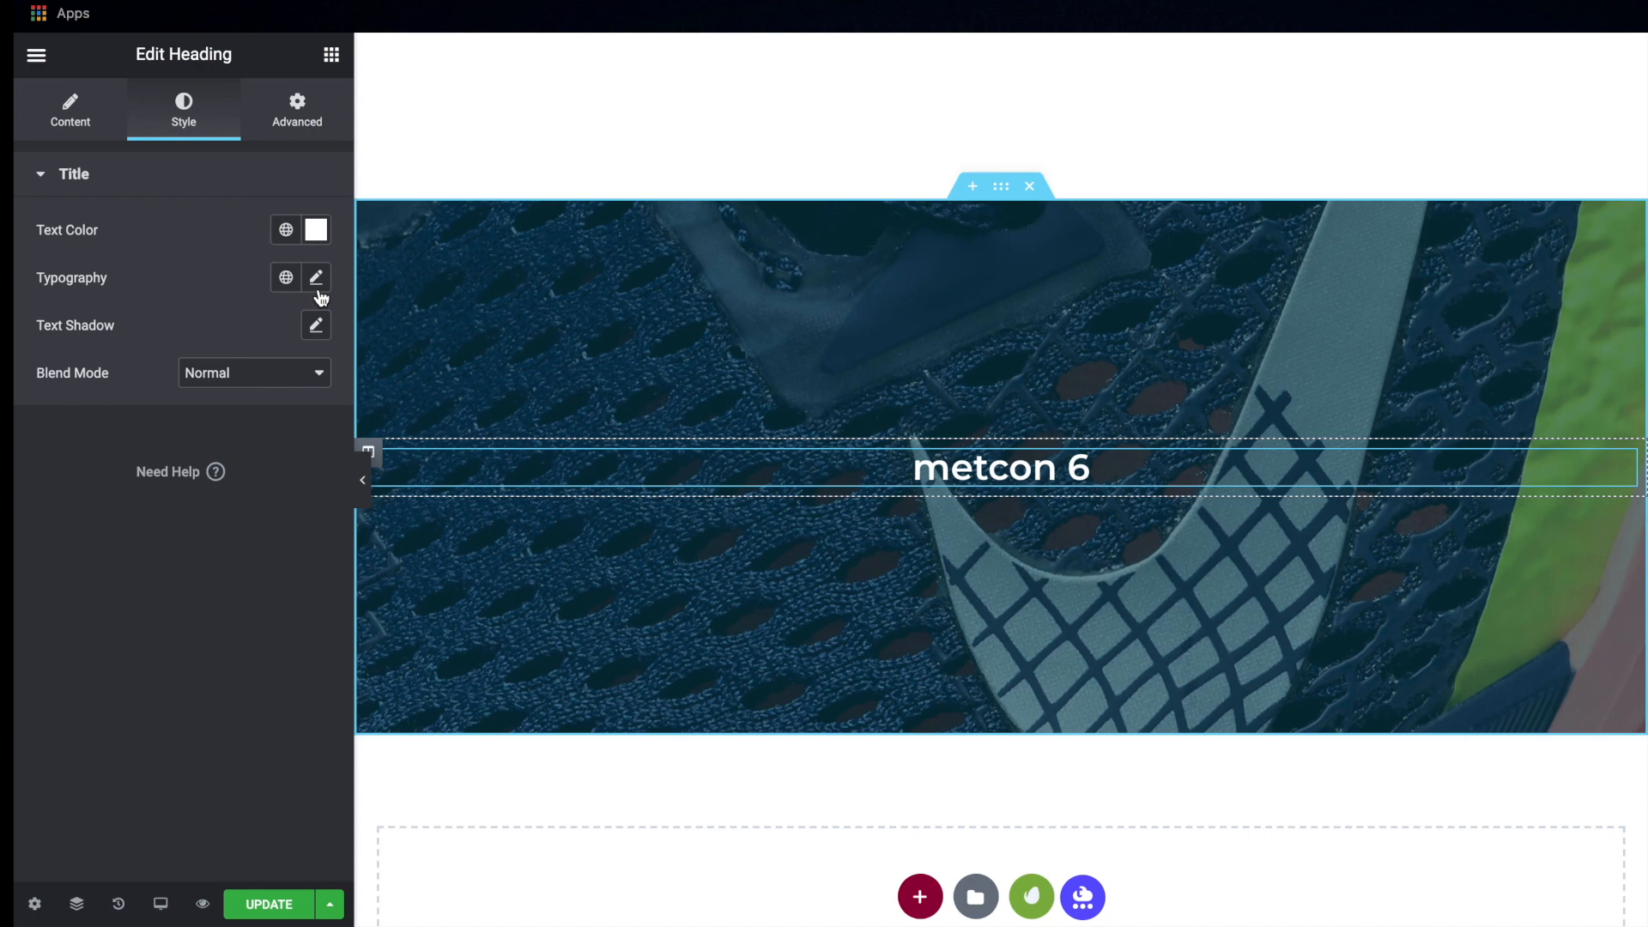
Set the metcon 6 heading's font weight to 800 and its text transform to Uppercase
{"action": "left_click", "coordinate": [316, 278]}
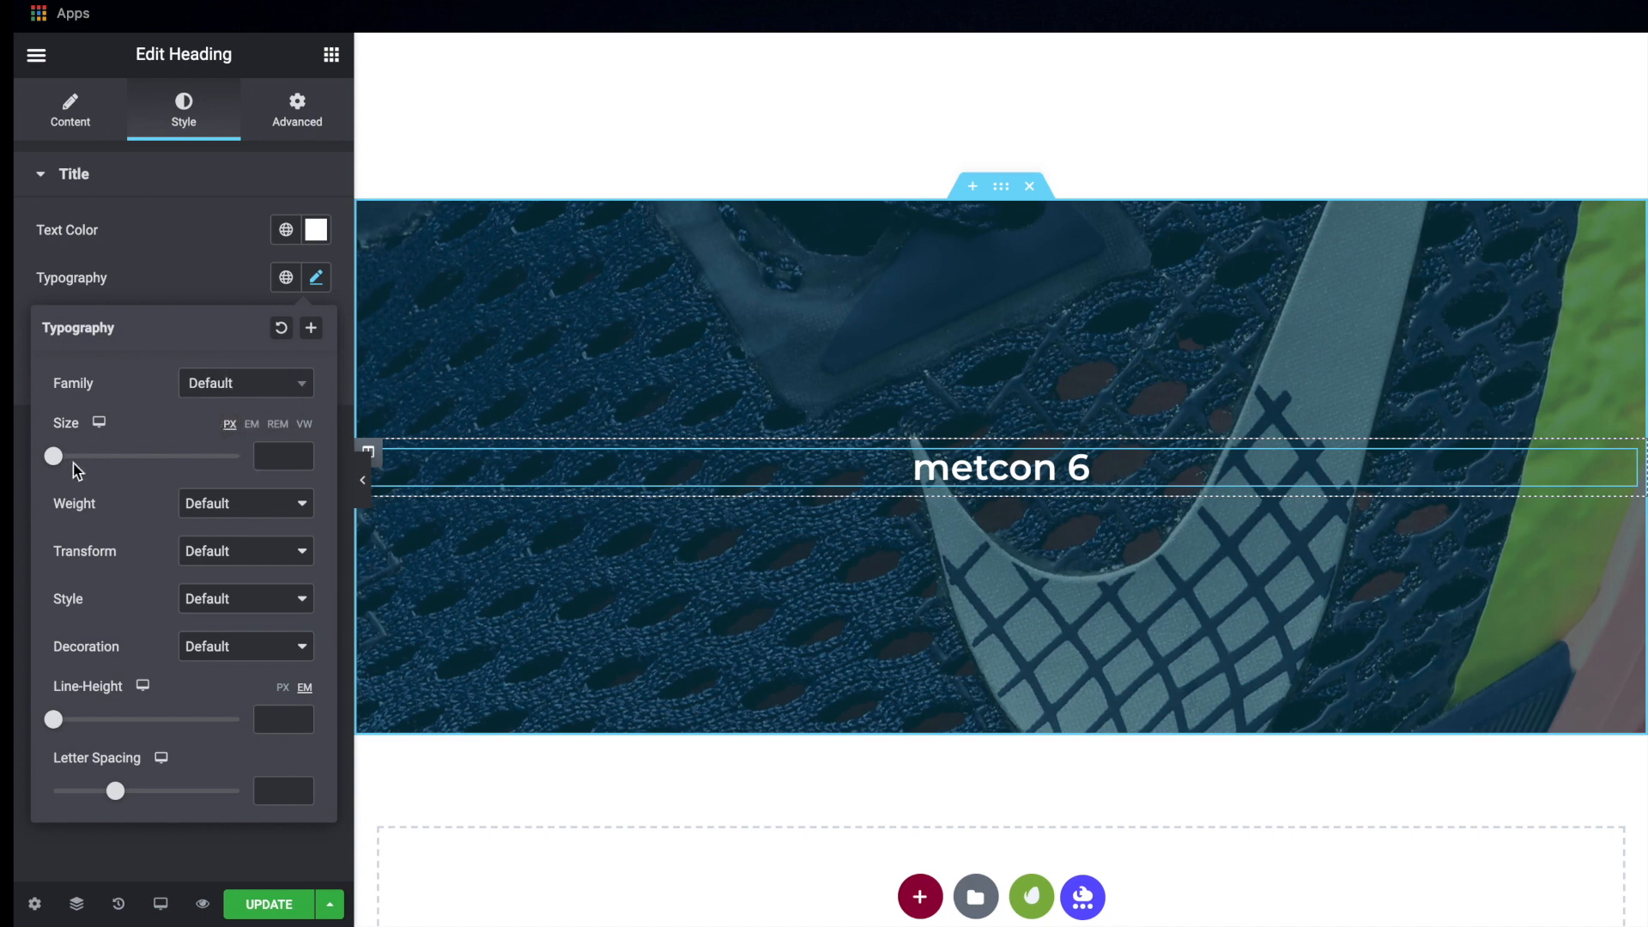
{"action": "left_click", "coordinate": [240, 505]}
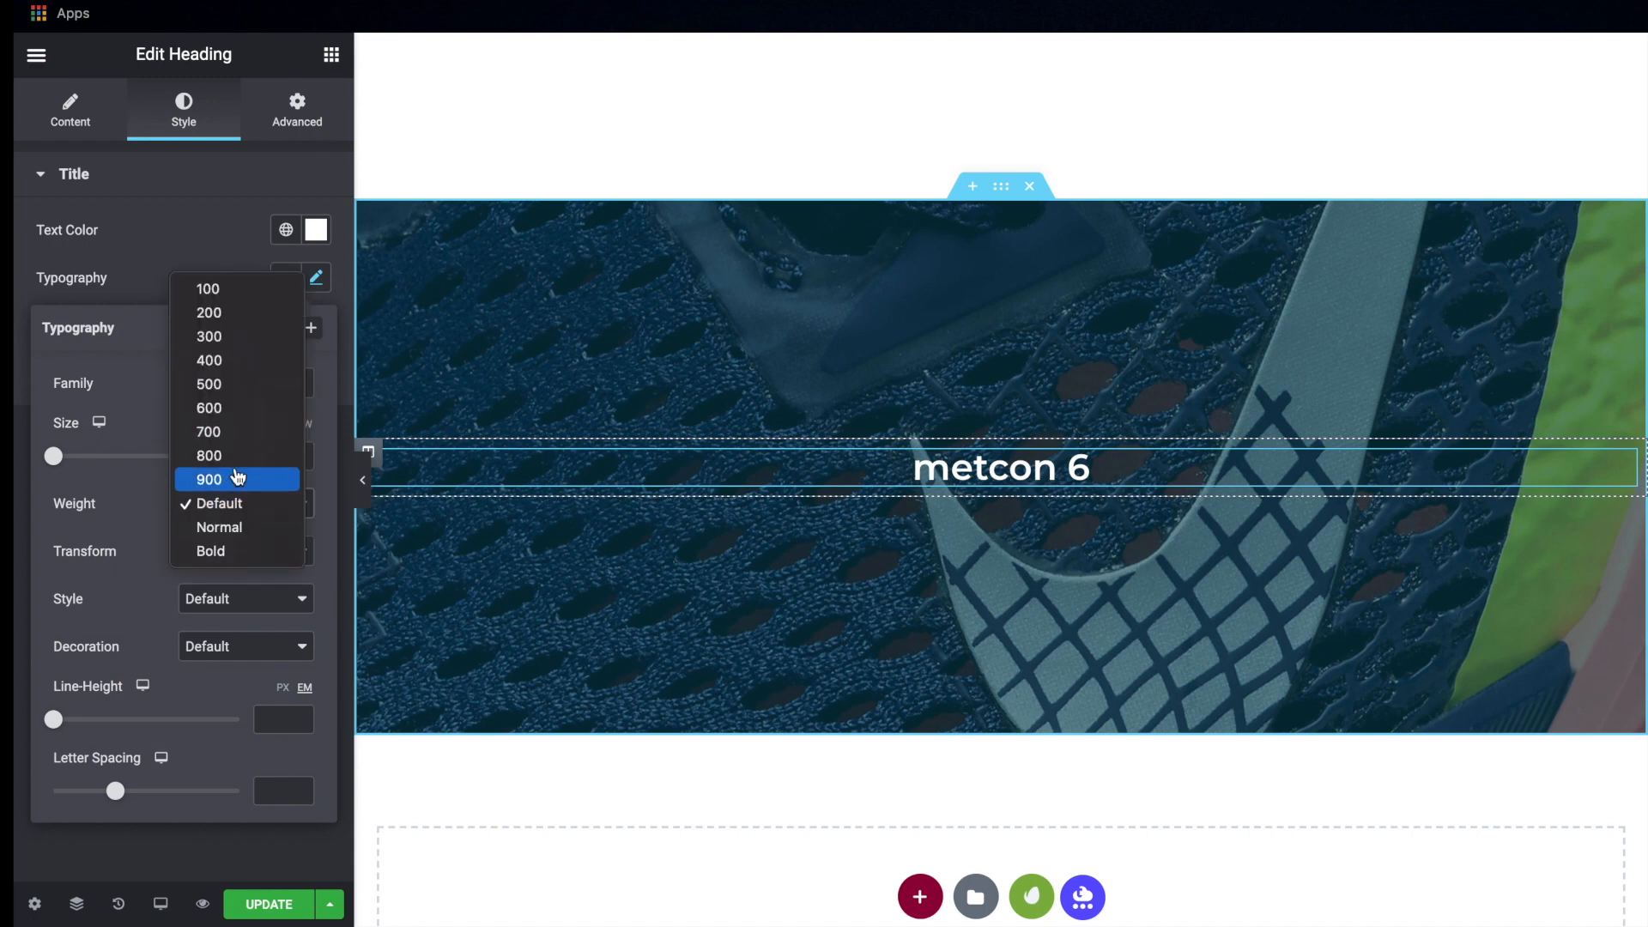
{"action": "left_click", "coordinate": [235, 459]}
{"action": "left_click", "coordinate": [244, 549]}
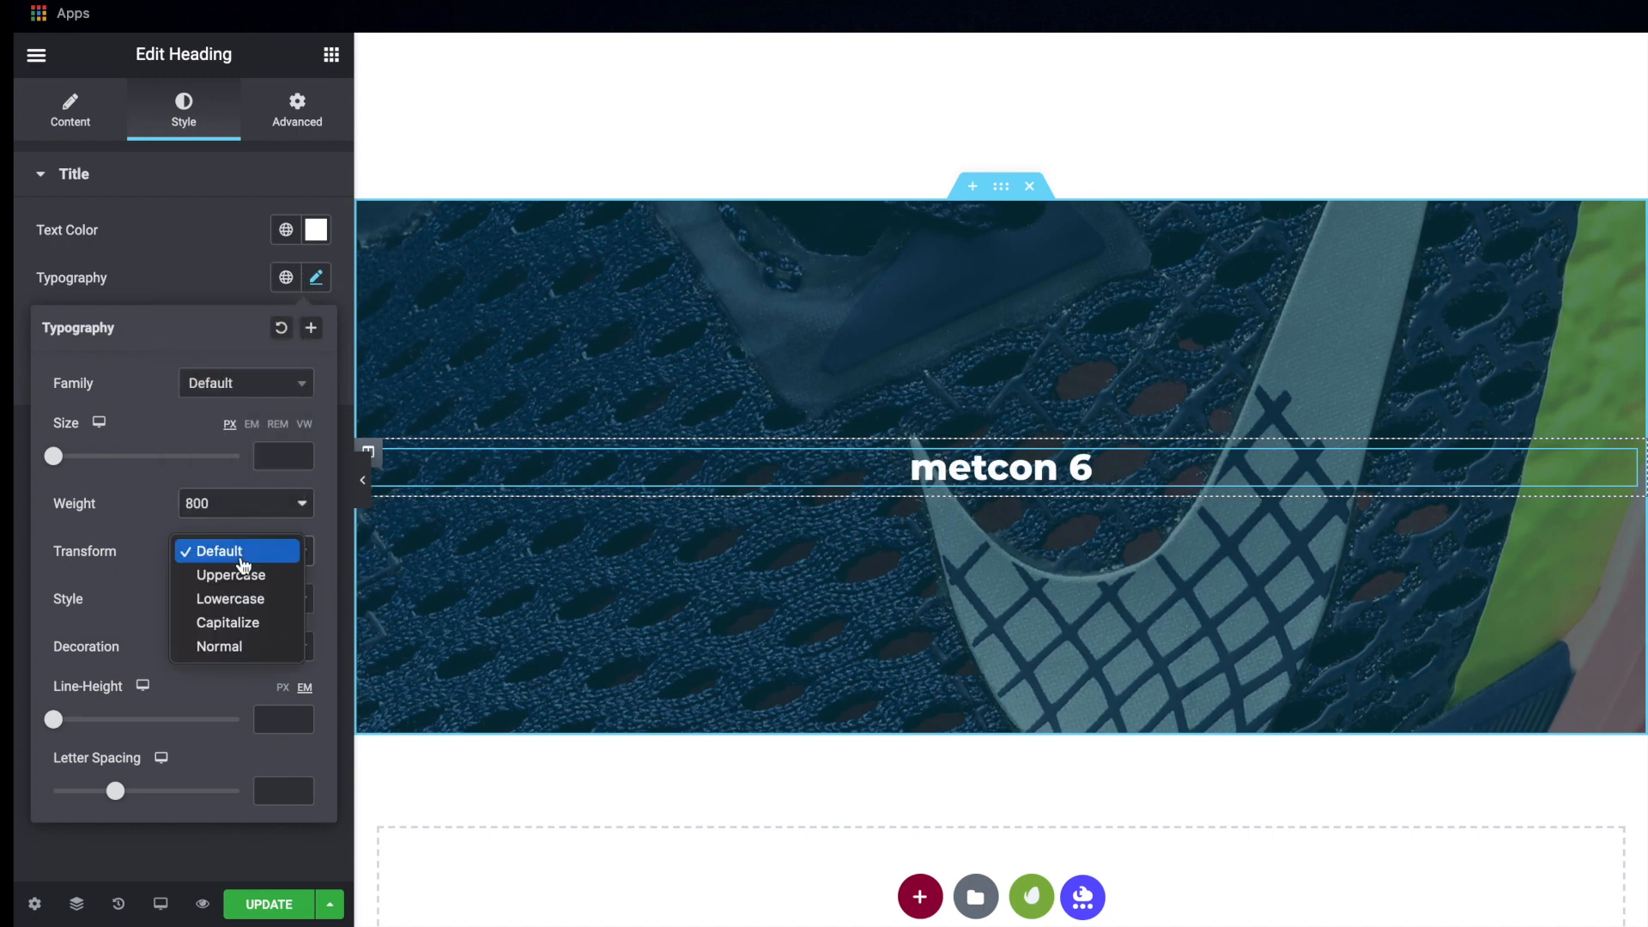
{"action": "left_click", "coordinate": [248, 583]}
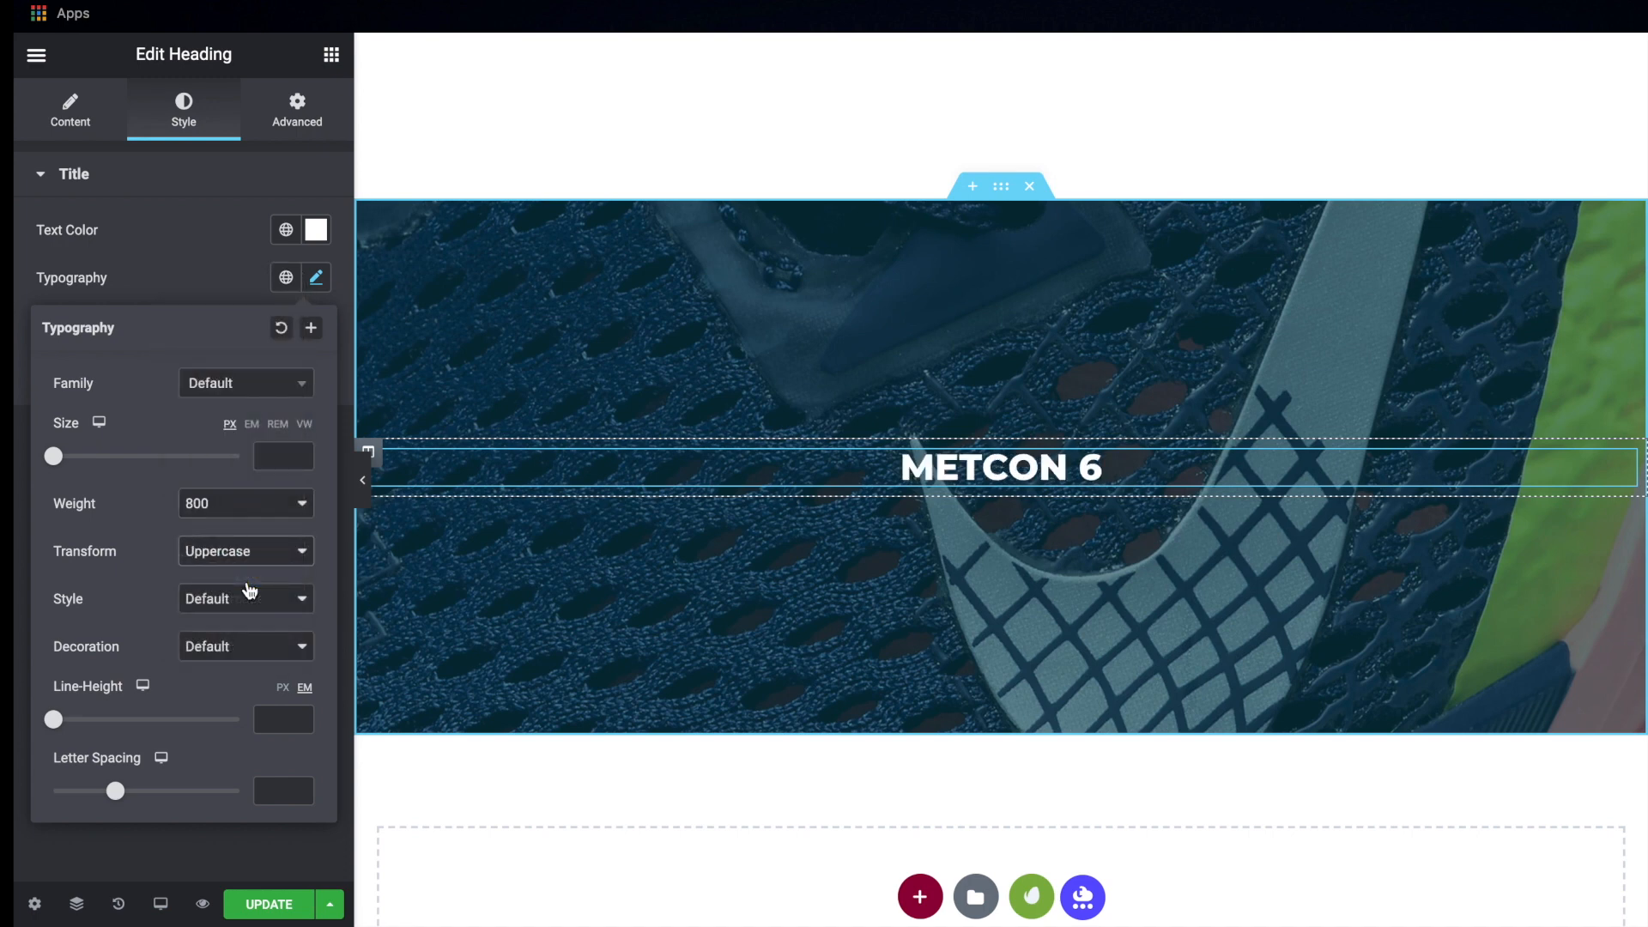
Set the METCON 6 heading's font size to 105 px
{"action": "left_click_drag", "start_coordinate": [56, 465], "coordinate": [157, 461]}
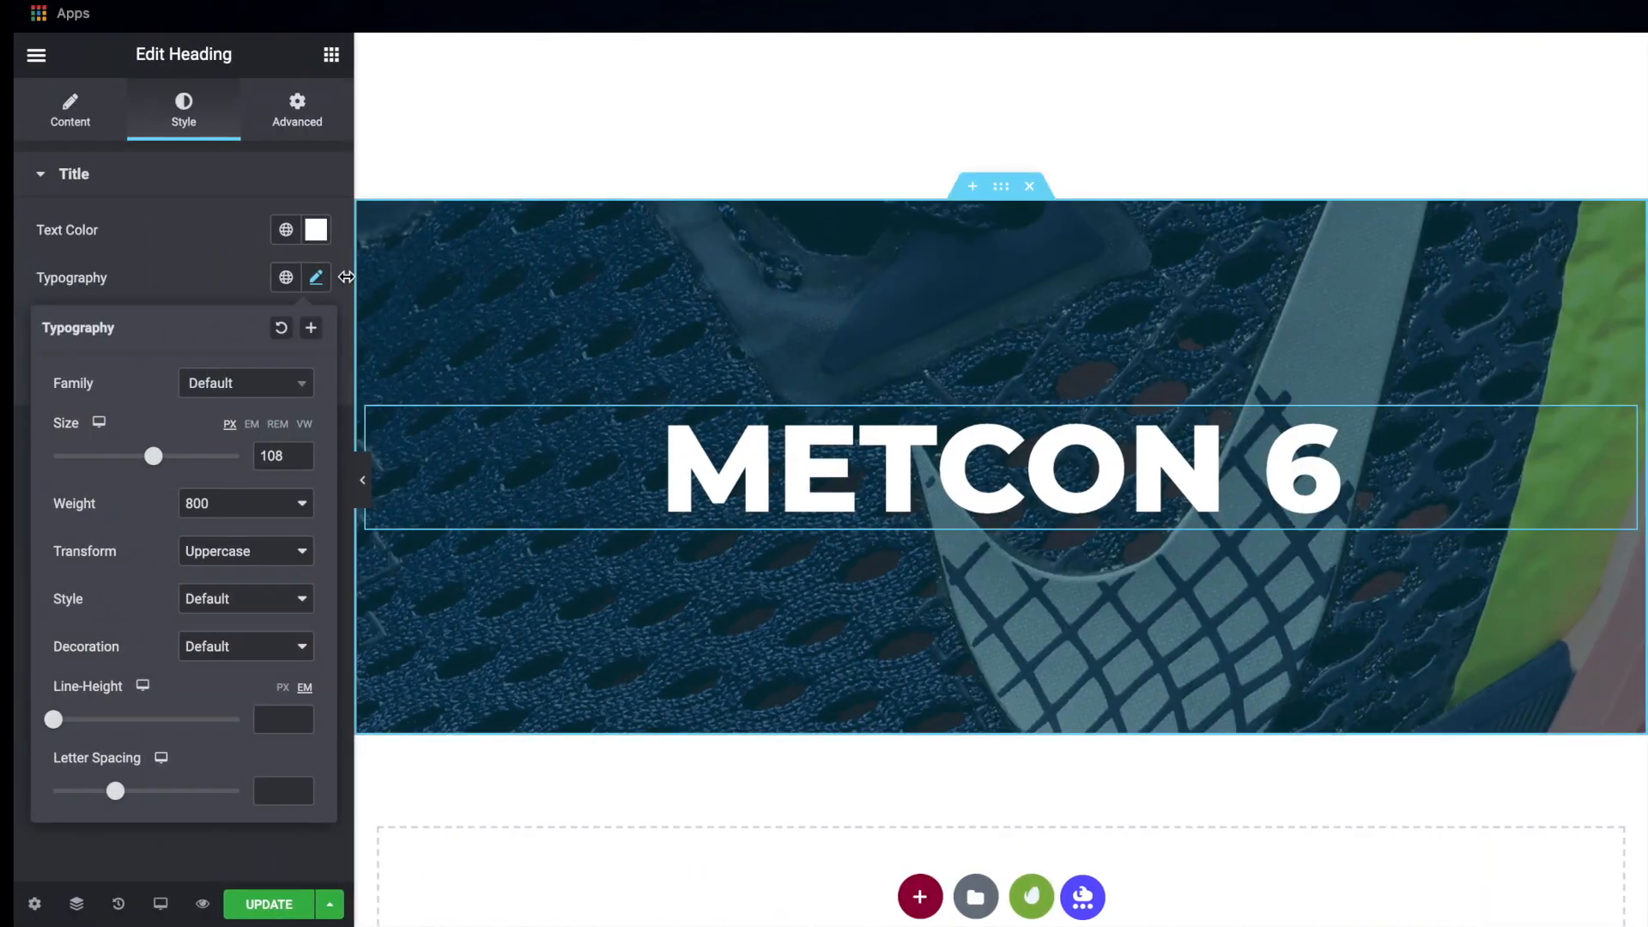
{"action": "left_click", "coordinate": [299, 462]}
{"action": "left_click", "coordinate": [299, 461]}
{"action": "left_click", "coordinate": [299, 462]}
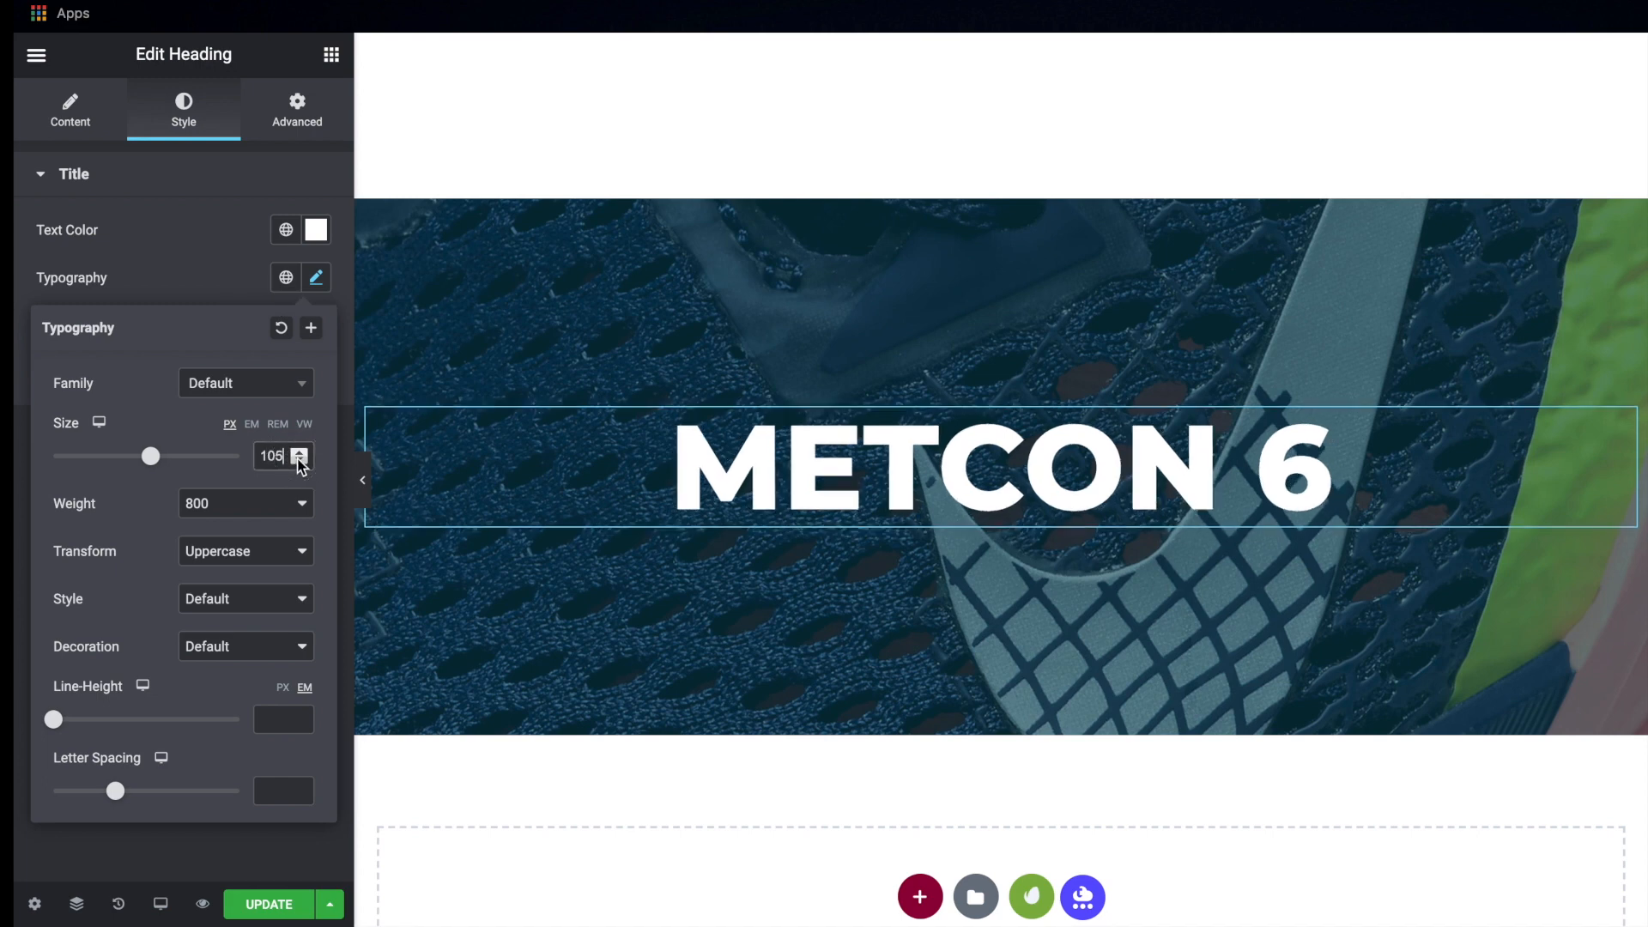
{"action": "left_click", "coordinate": [316, 286]}
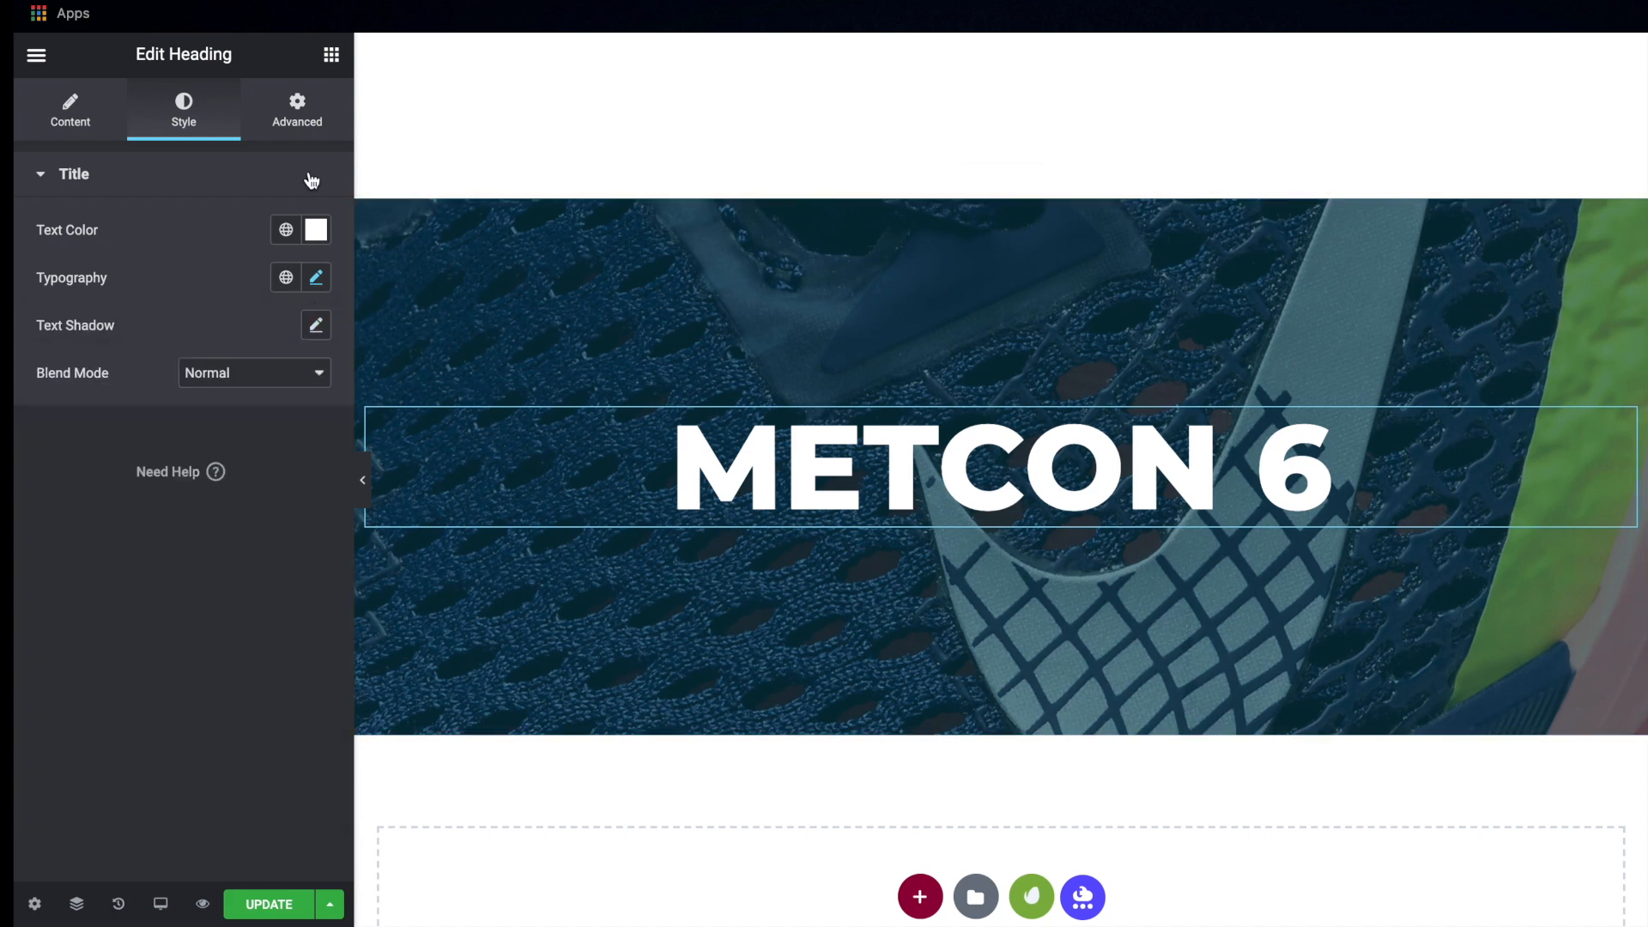
Add a center-aligned second heading reading "100% Breathable" below METCON 6
{"action": "left_click", "coordinate": [332, 56]}
{"action": "left_click_drag", "start_coordinate": [266, 261], "coordinate": [948, 536]}
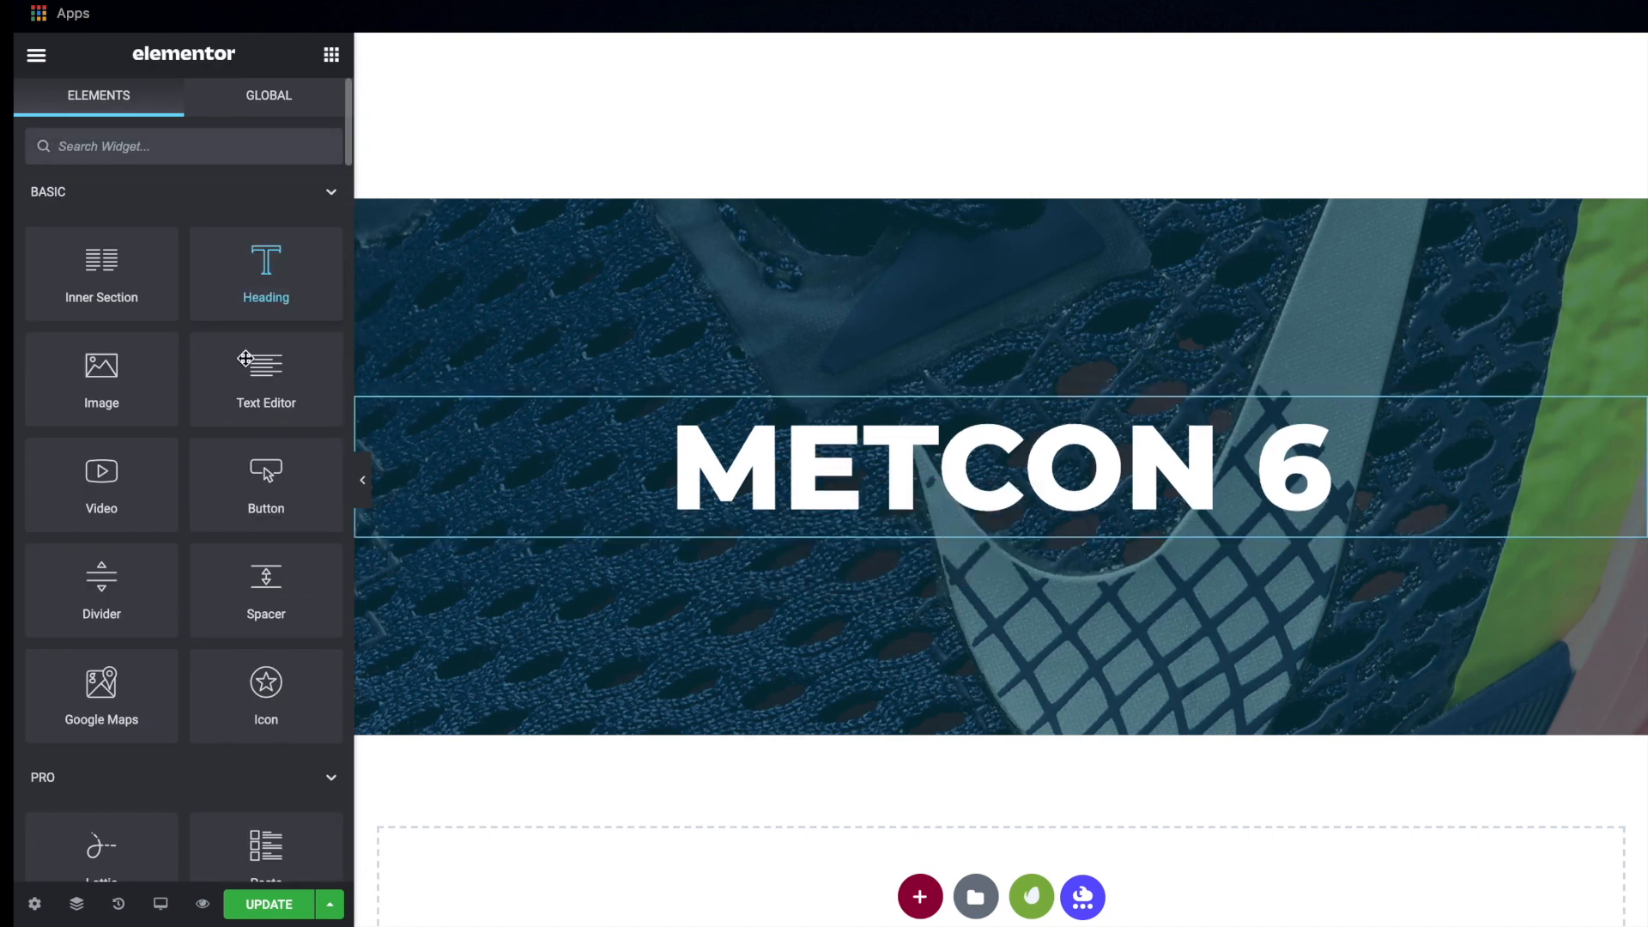
{"action": "key", "text": "ctrl+a"}
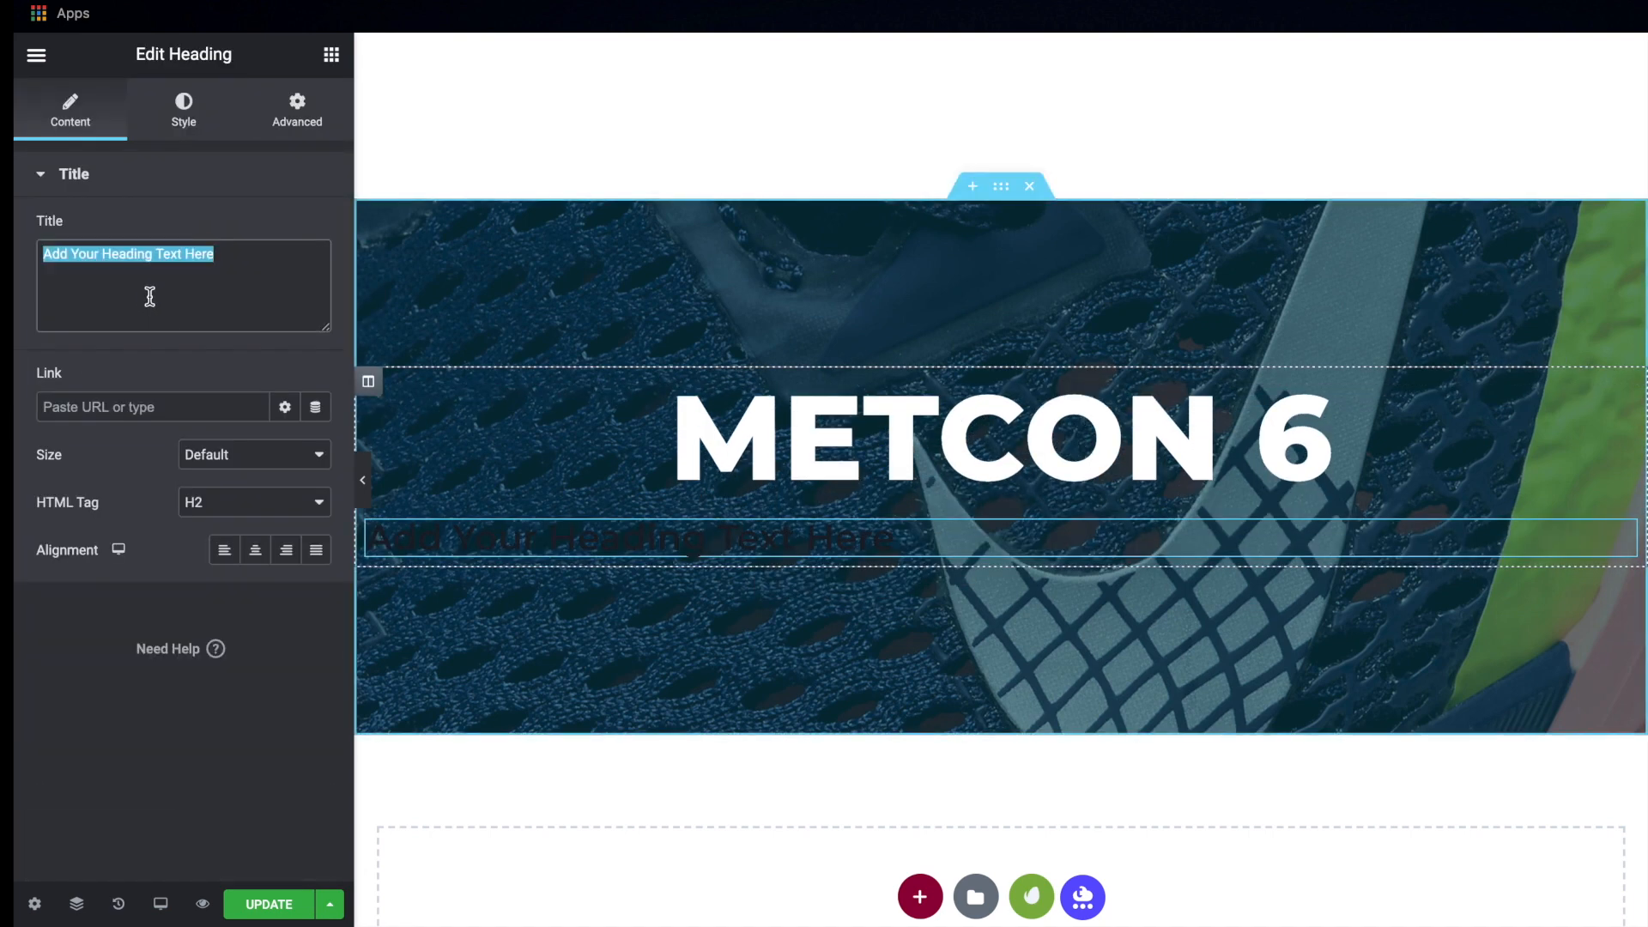
{"action": "type", "text": "100% Breathable"}
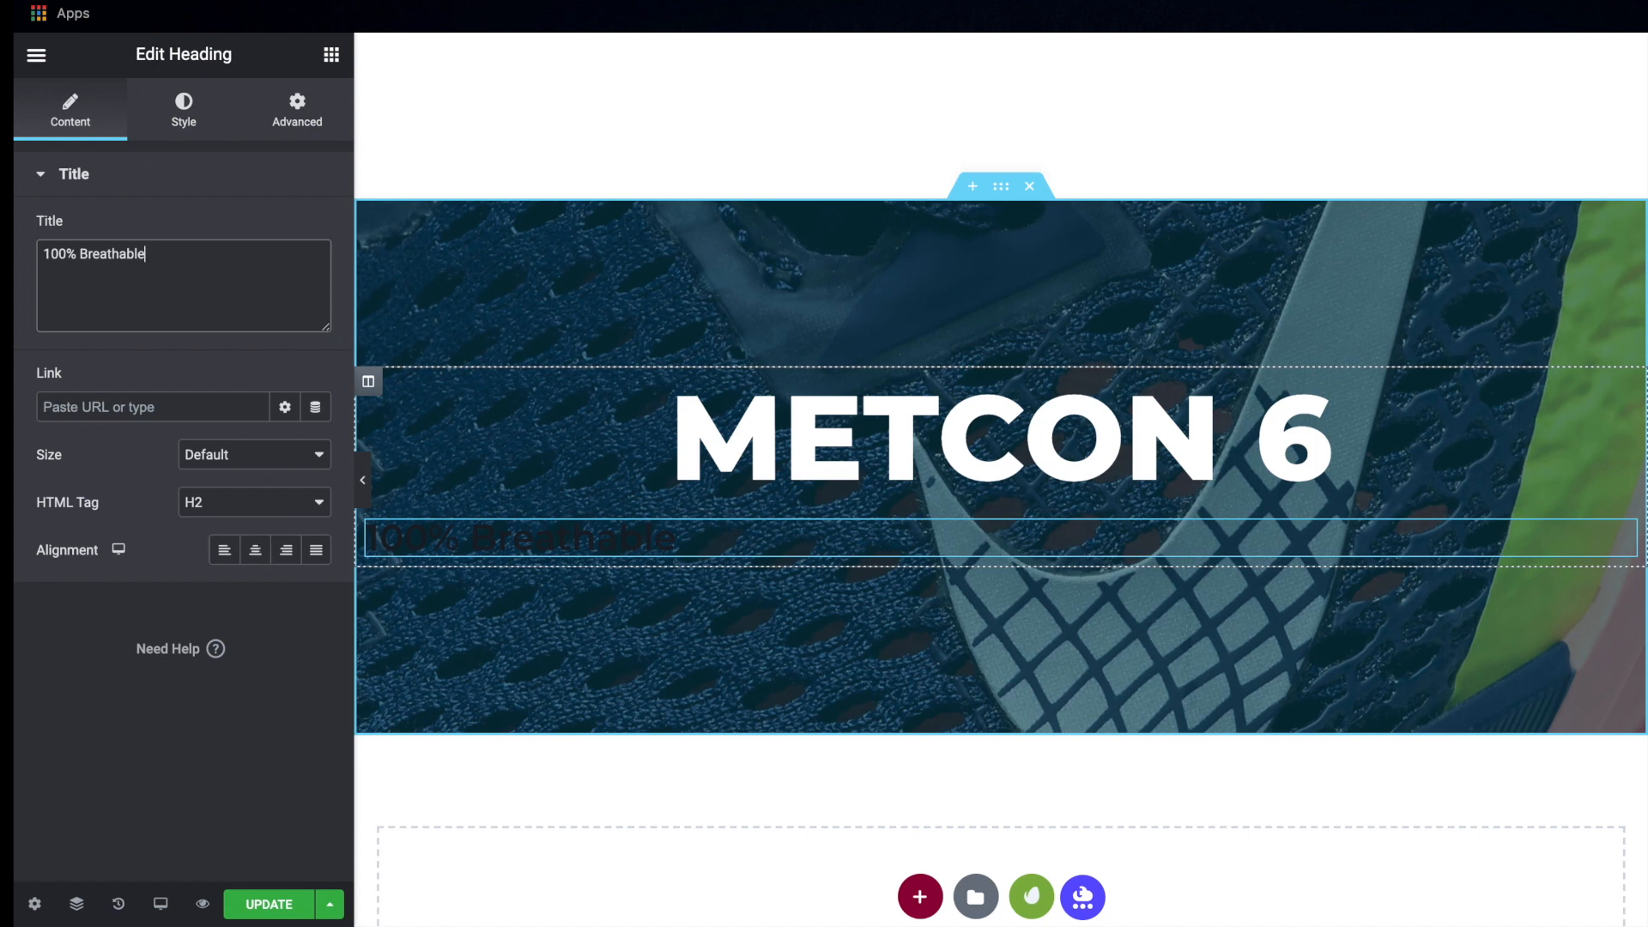
{"action": "left_click", "coordinate": [255, 549]}
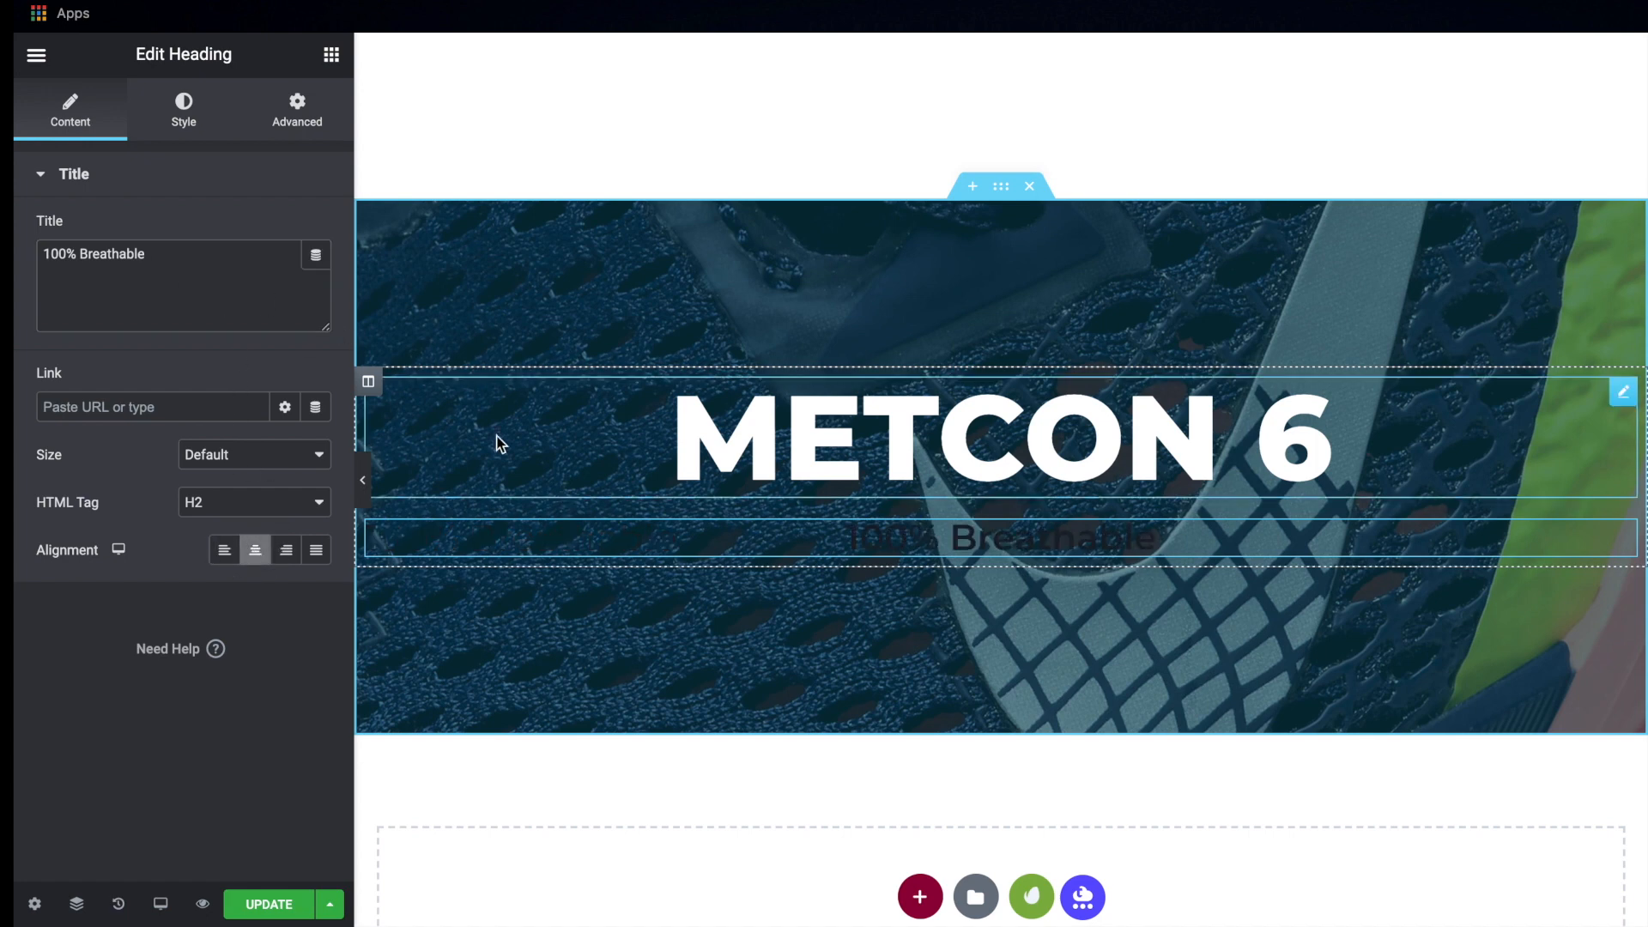
Set the "100% Breathable" heading's text color to white, #FFFFFF
{"action": "left_click", "coordinate": [183, 130]}
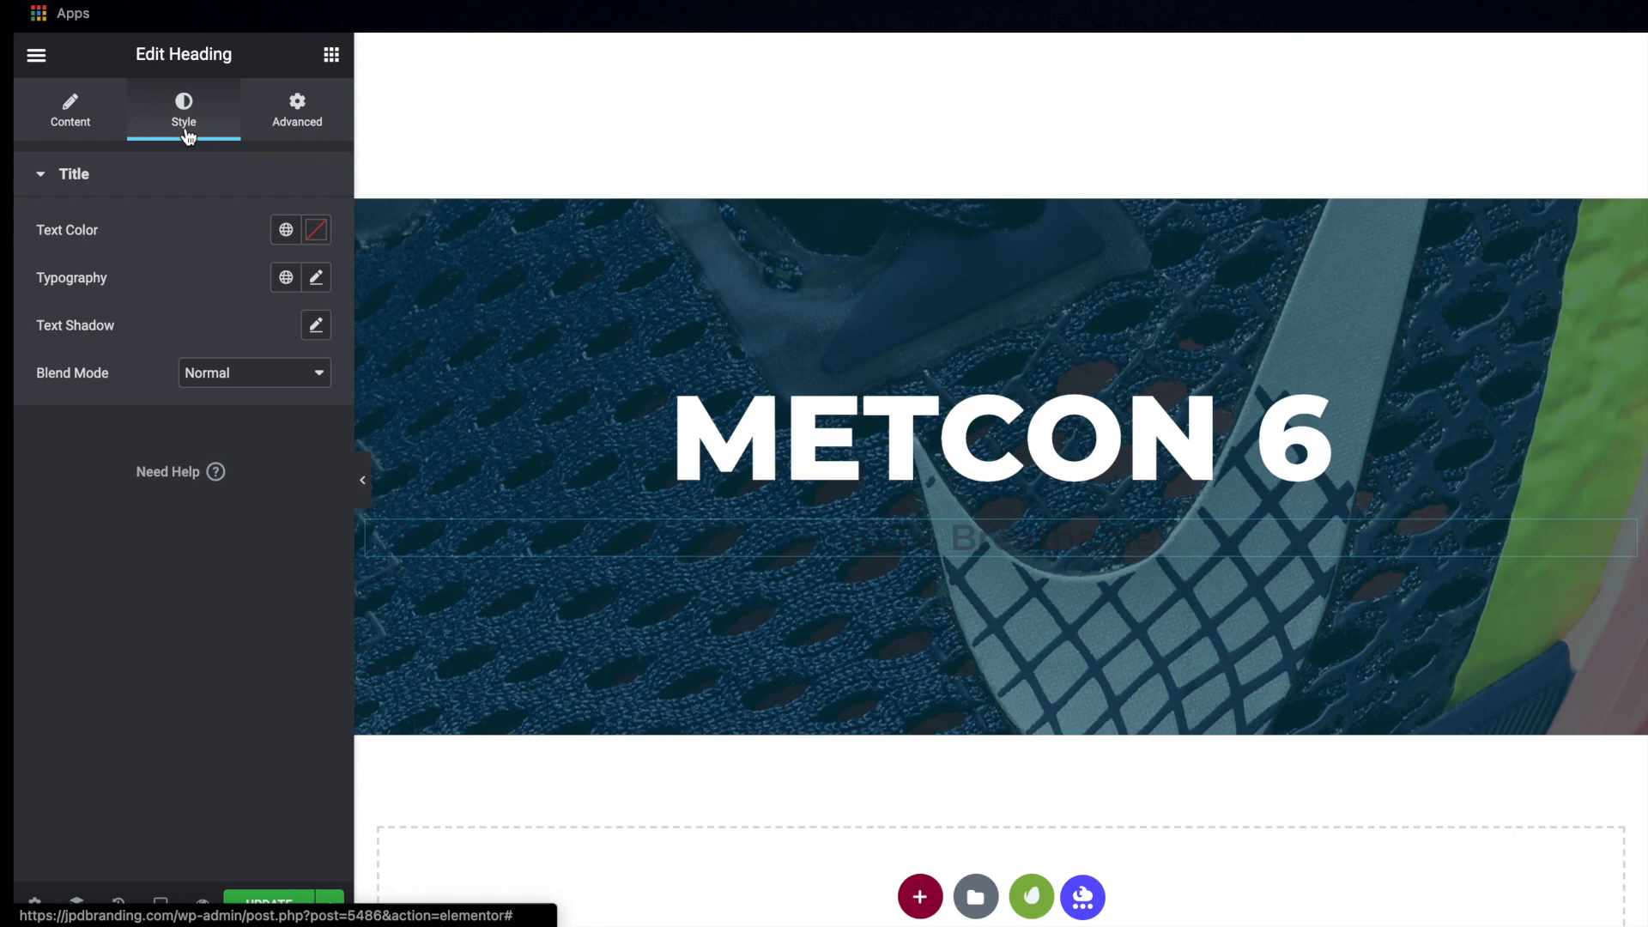
{"action": "left_click", "coordinate": [320, 230]}
{"action": "left_click_drag", "start_coordinate": [225, 420], "coordinate": [37, 301]}
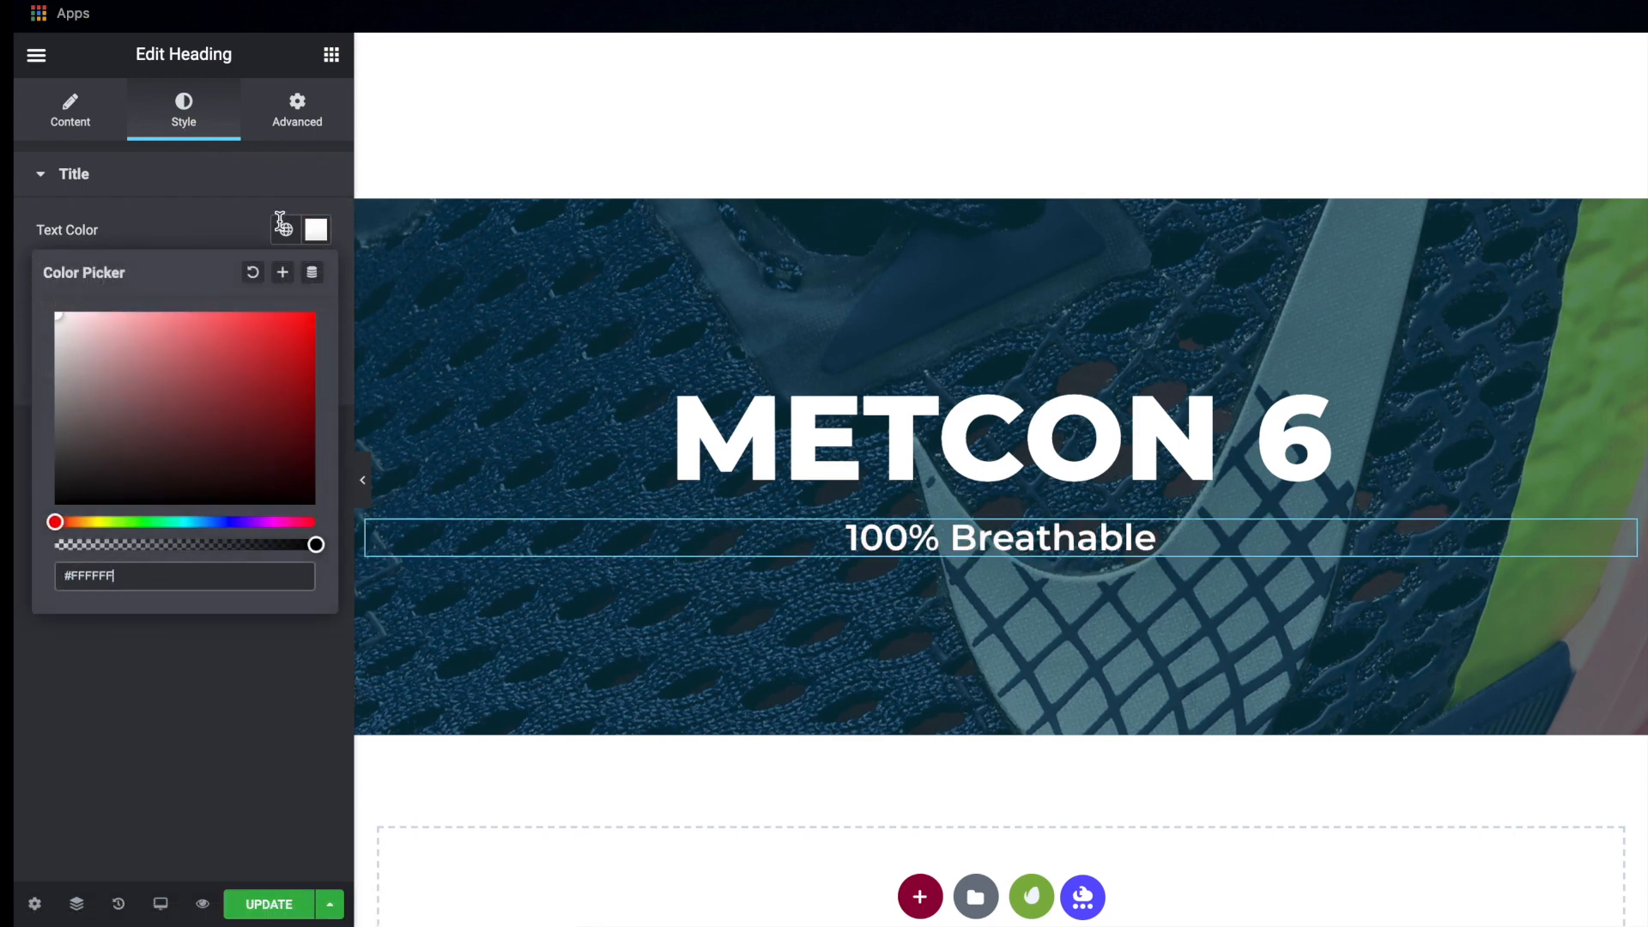
{"action": "left_click", "coordinate": [316, 229]}
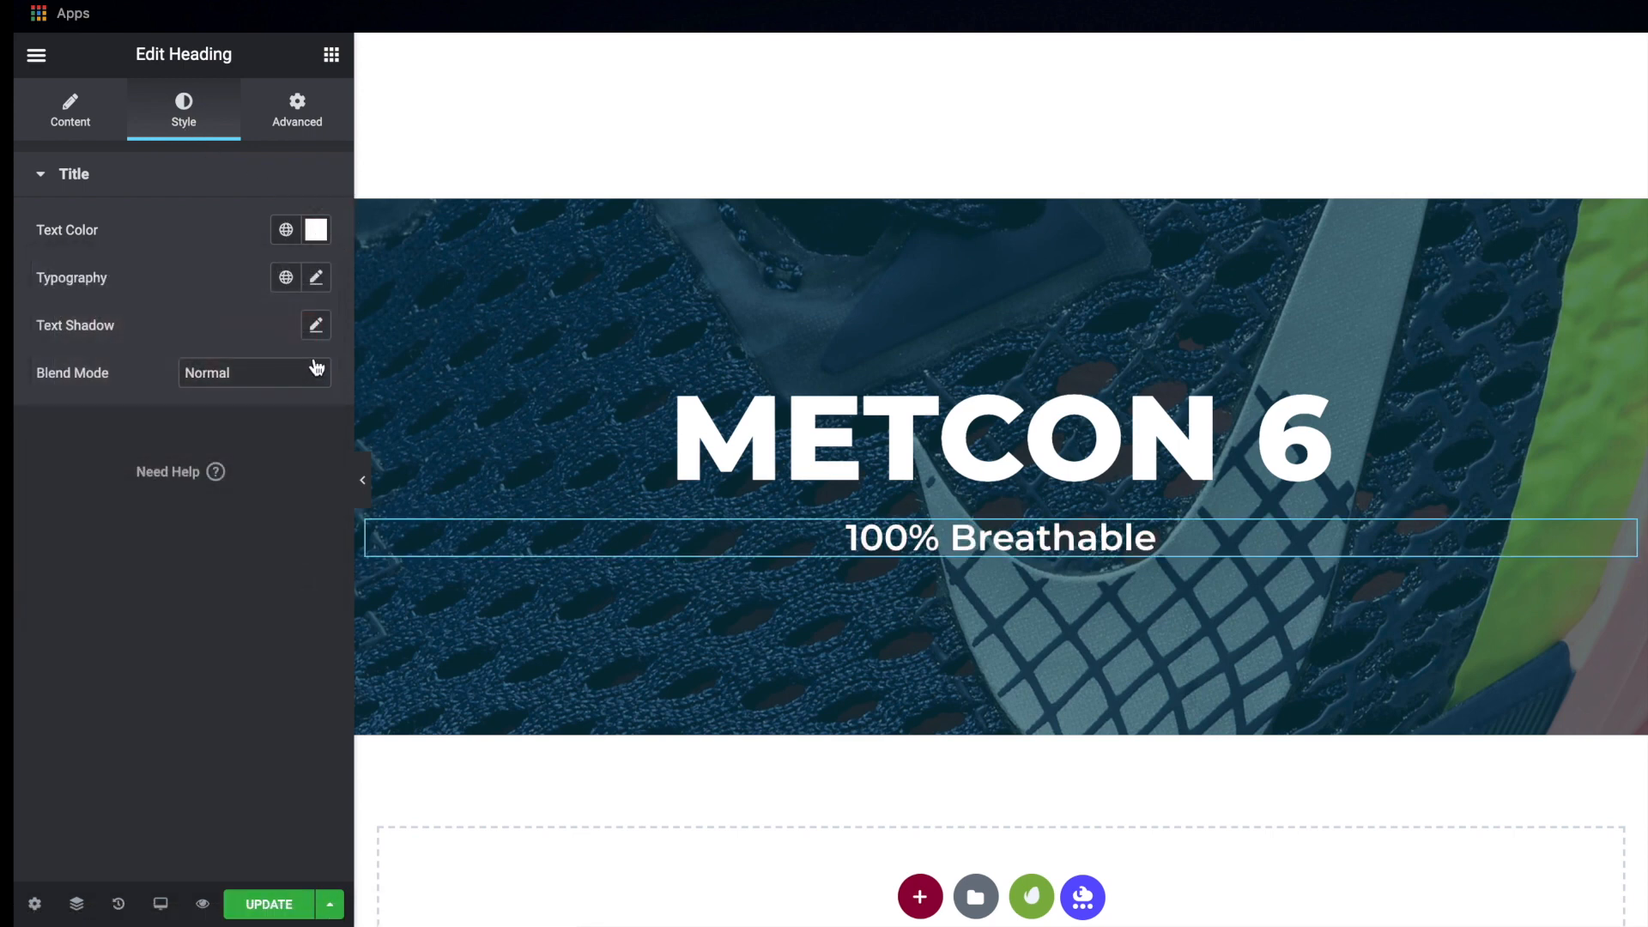
Set the "100% Breathable" heading's font size to 40 px and save the page
{"action": "left_click", "coordinate": [317, 279]}
{"action": "left_click_drag", "start_coordinate": [53, 458], "coordinate": [89, 462]}
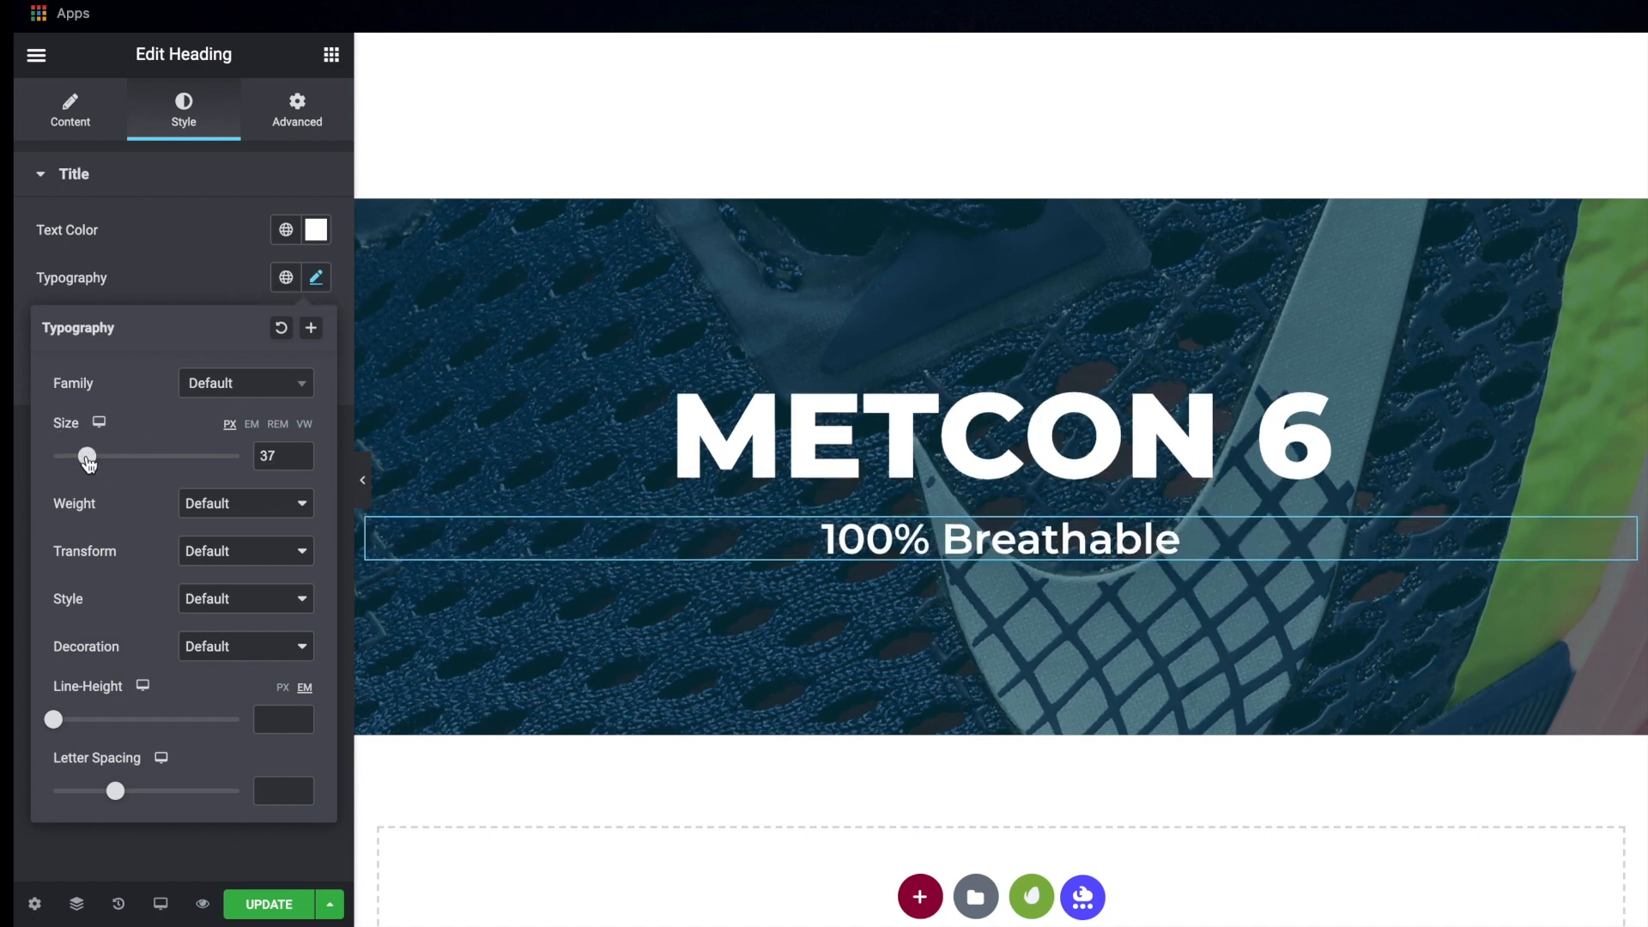
{"action": "left_click", "coordinate": [299, 452]}
{"action": "left_click", "coordinate": [299, 452]}
{"action": "left_click", "coordinate": [300, 452]}
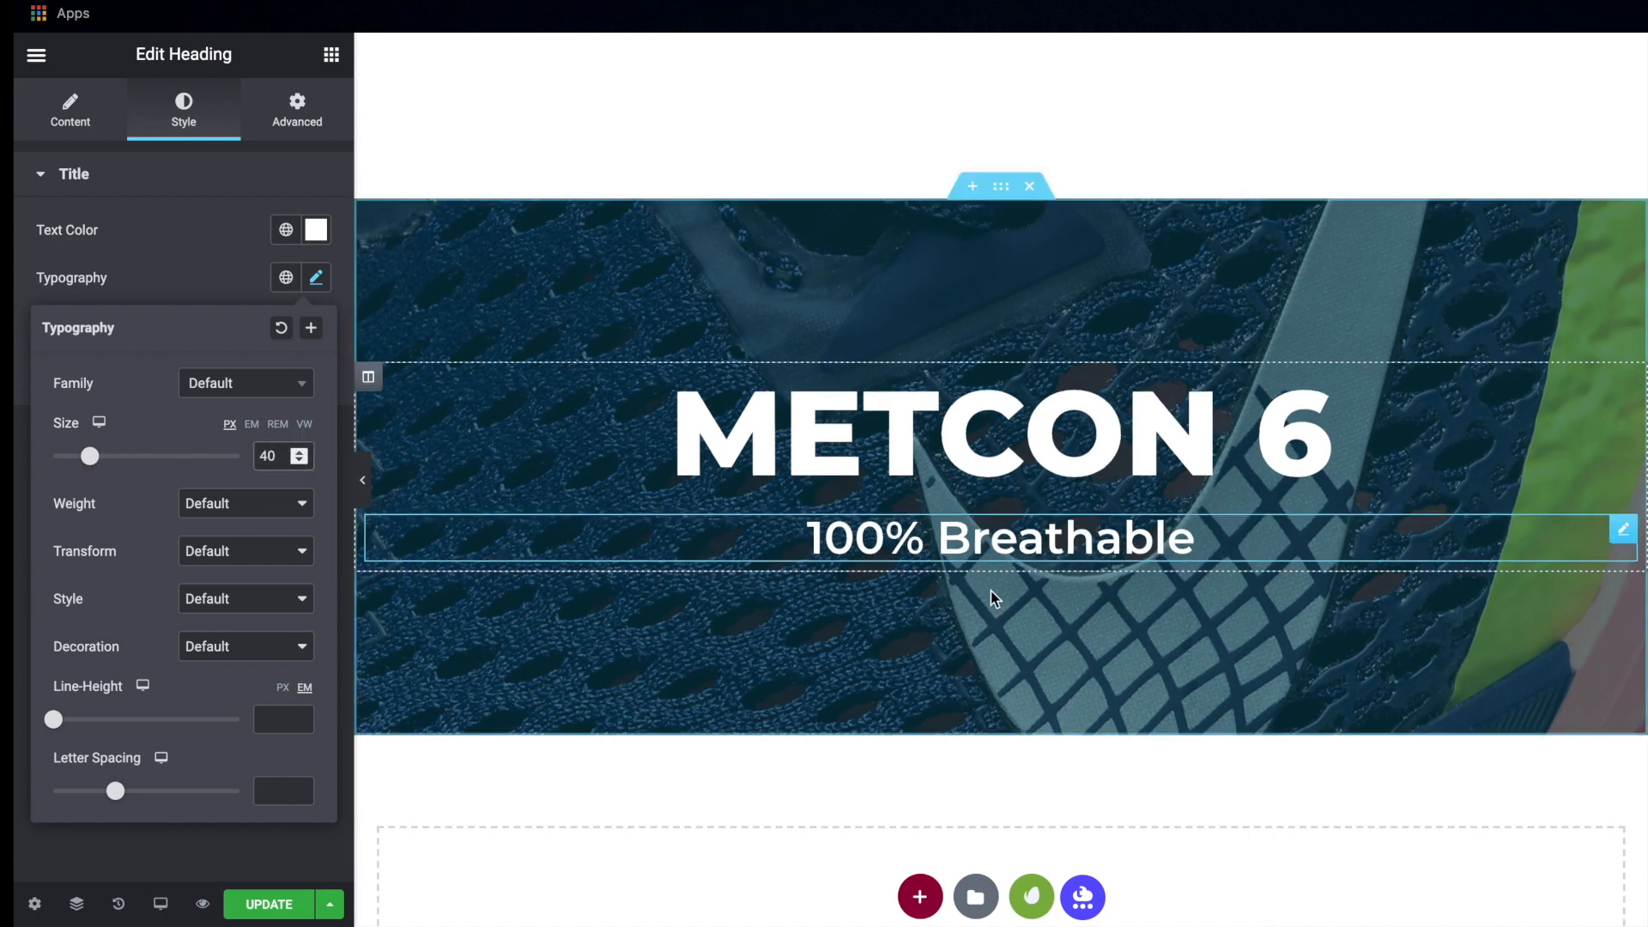
{"action": "left_click", "coordinate": [268, 904]}
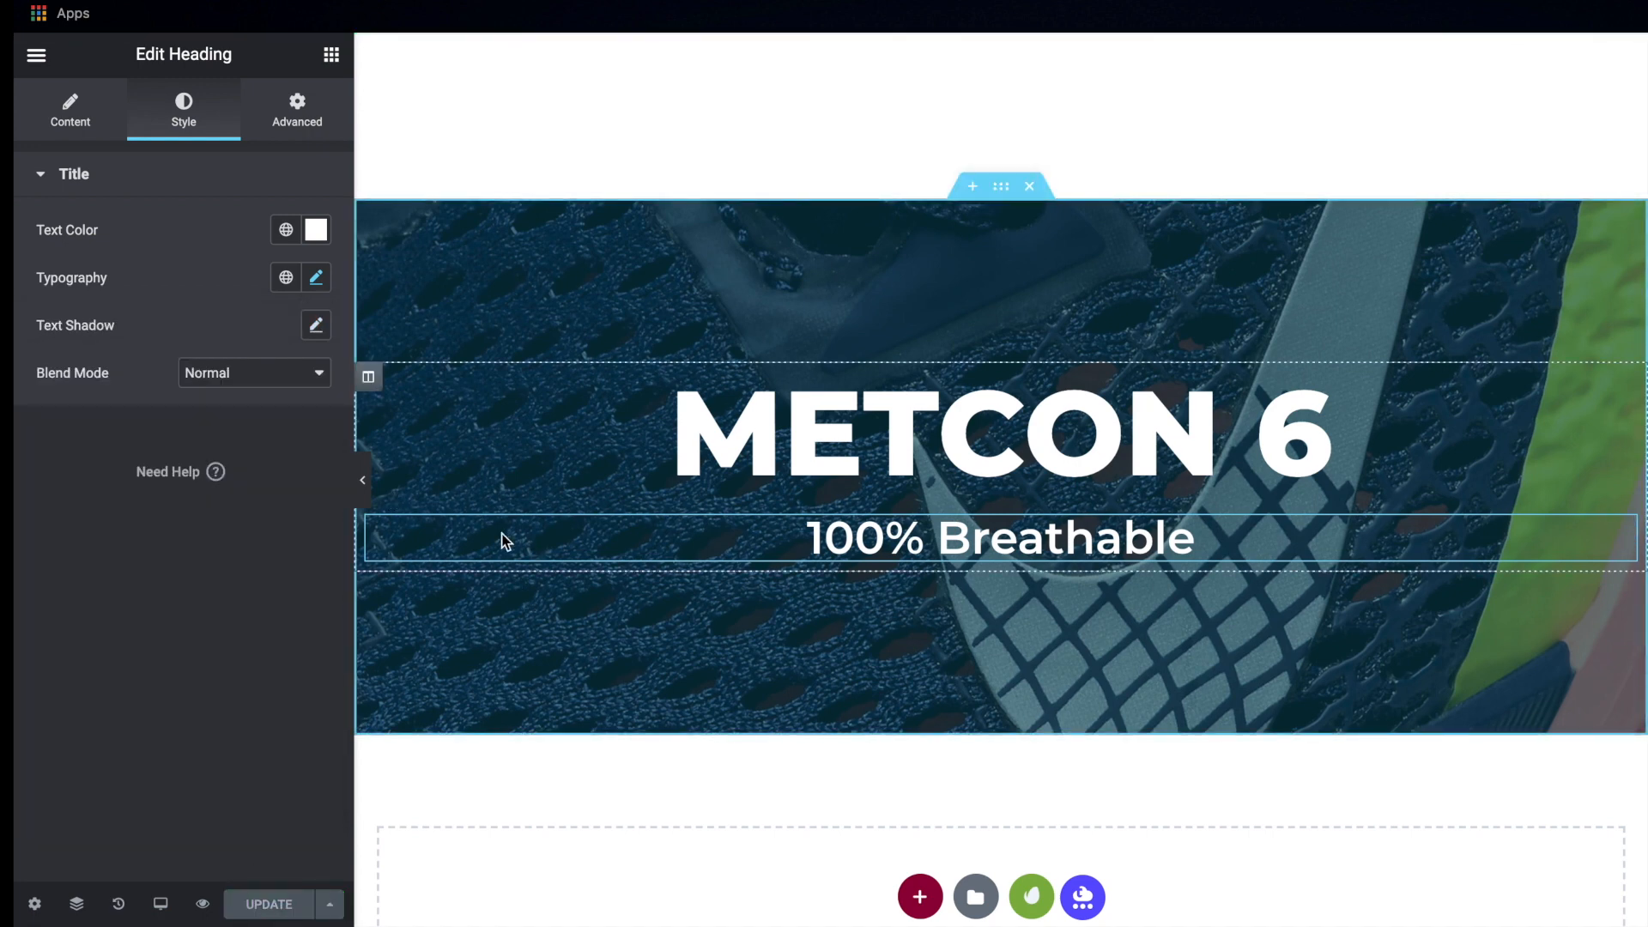
View the METCON 6 banner at full width and compare it with the Adobe XD mockup
{"action": "left_click", "coordinate": [364, 488]}
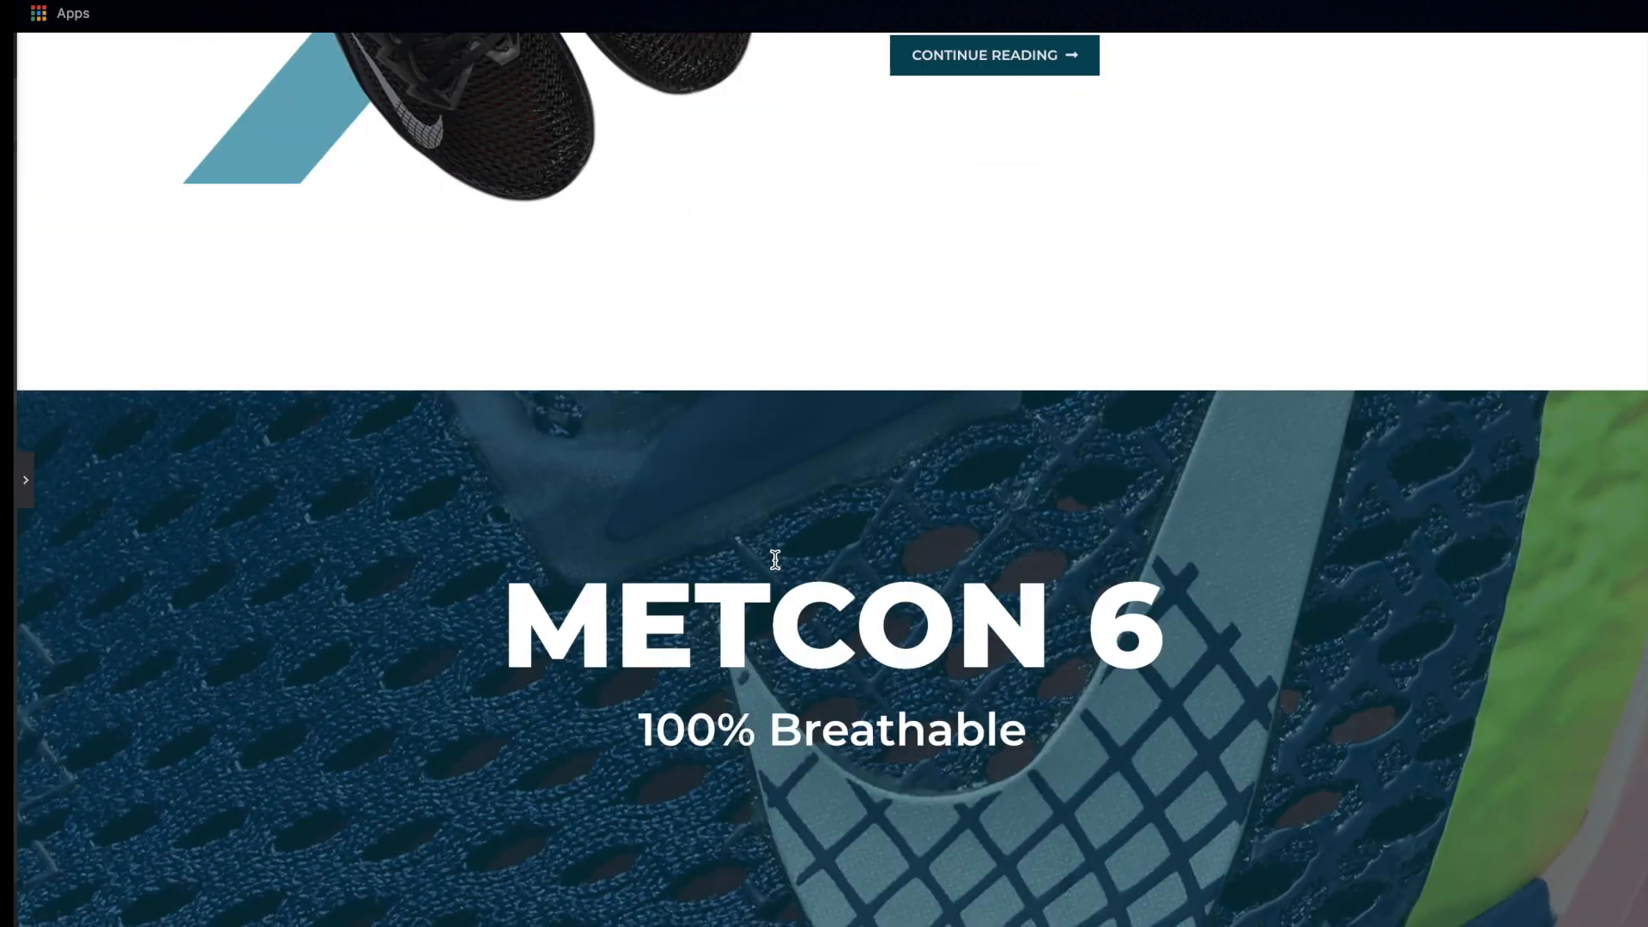
{"action": "scroll", "coordinate": [367, 568], "scroll_direction": "up", "scroll_amount": 6}
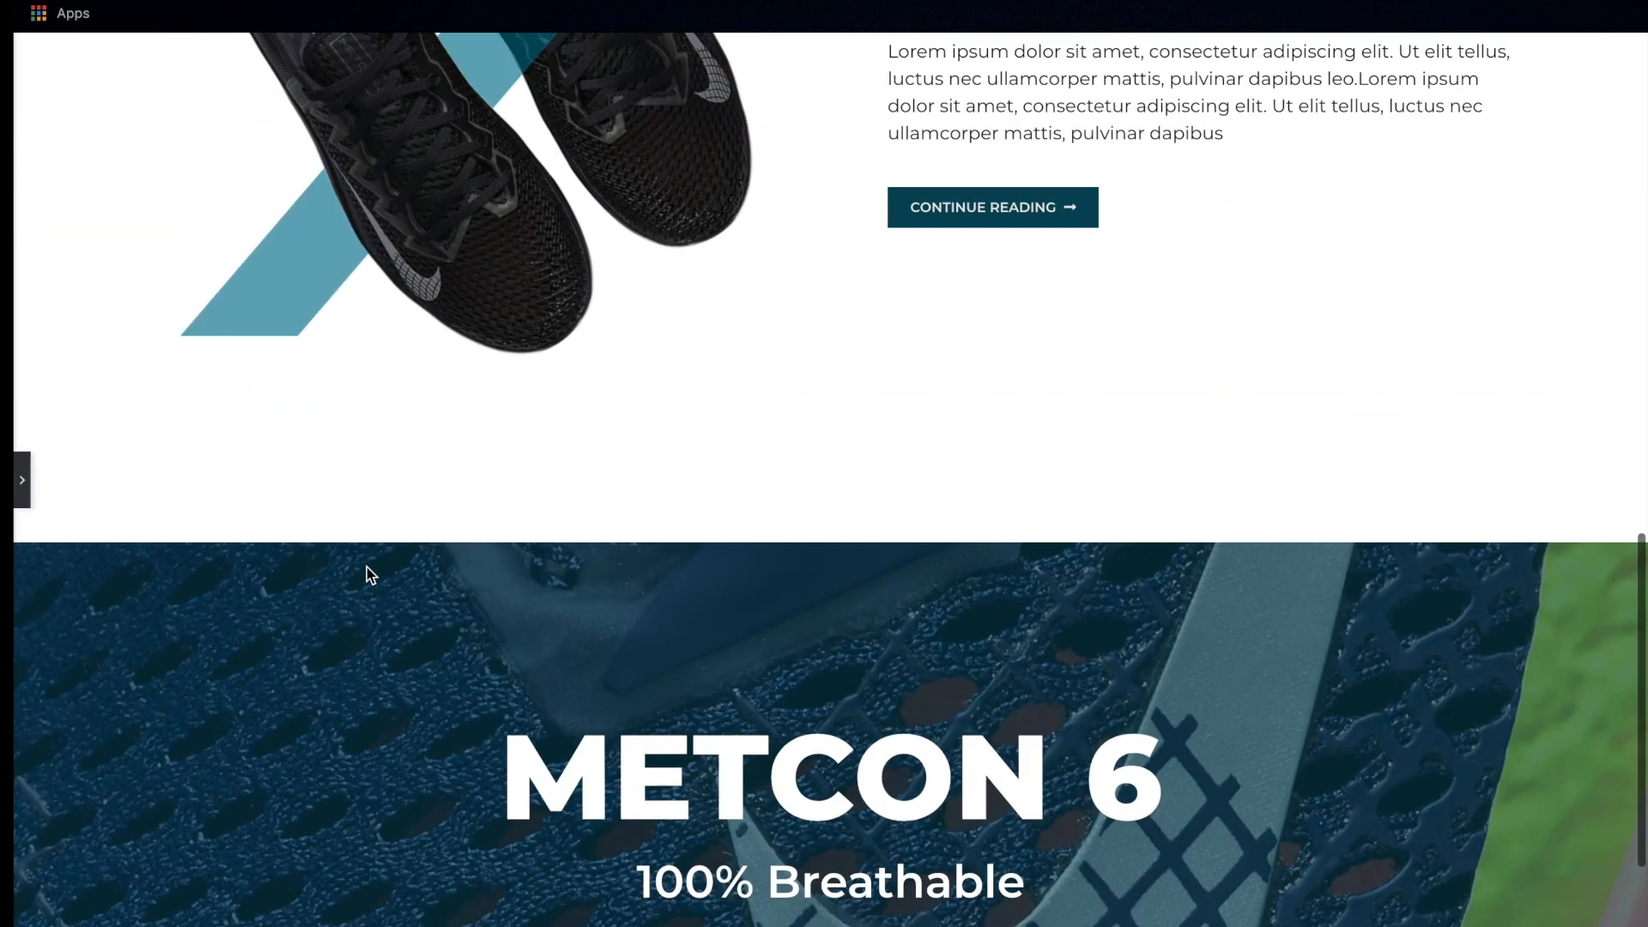
{"action": "scroll", "coordinate": [367, 568], "scroll_direction": "down", "scroll_amount": 6}
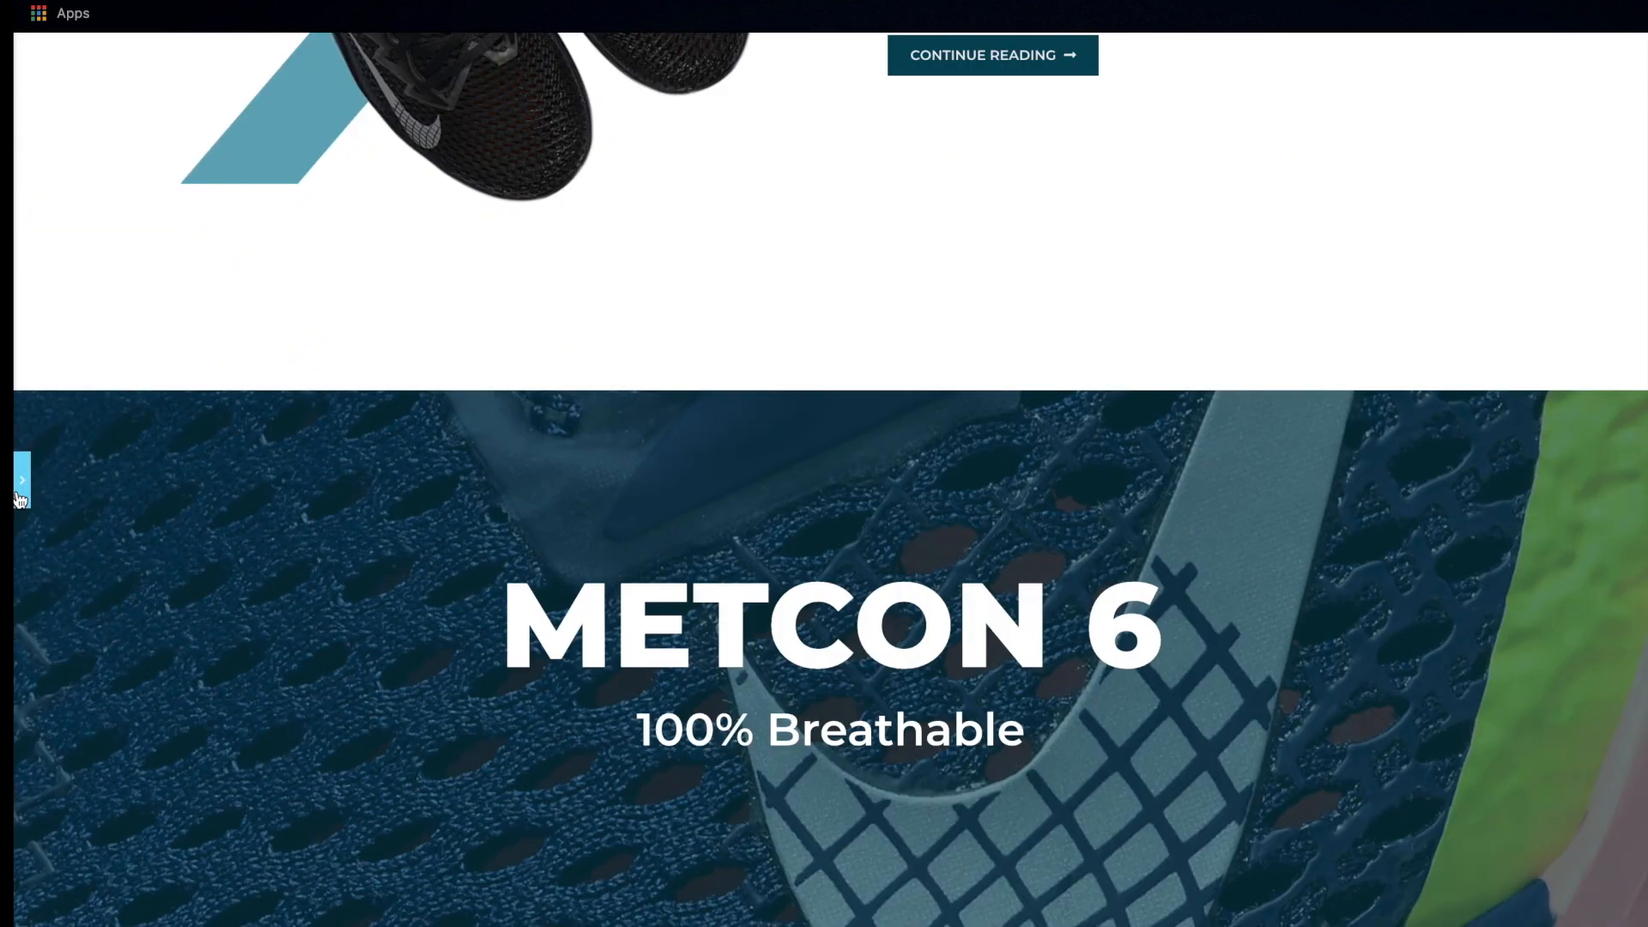
{"action": "key", "text": "ctrl+p"}
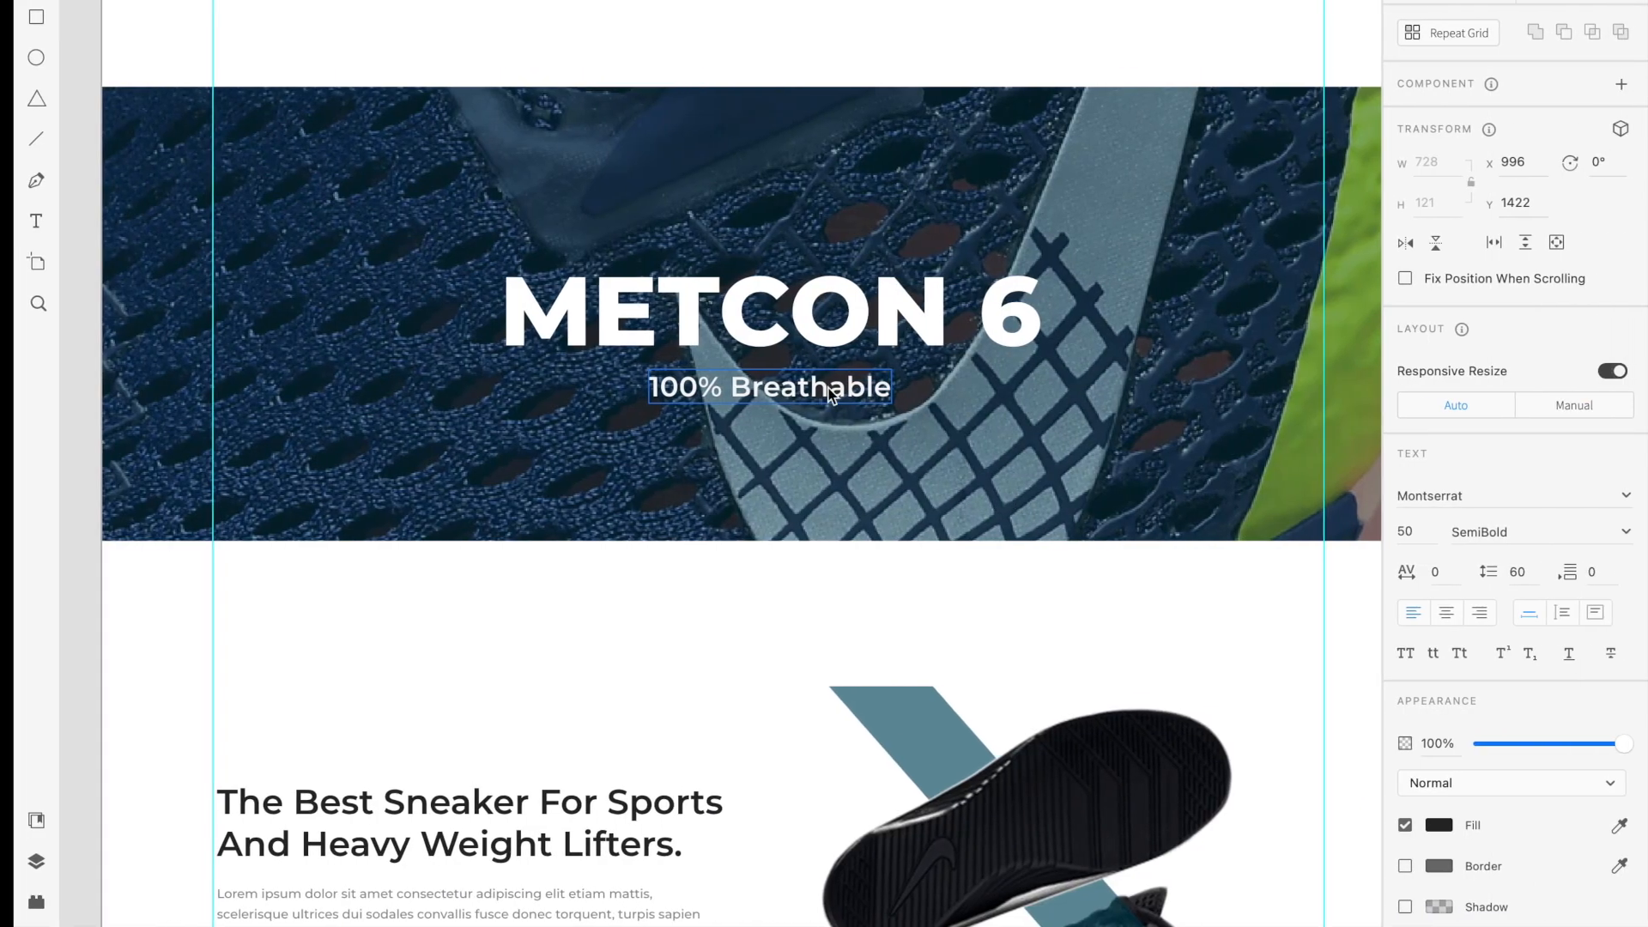
{"action": "scroll", "coordinate": [829, 392], "scroll_direction": "down", "scroll_amount": 6}
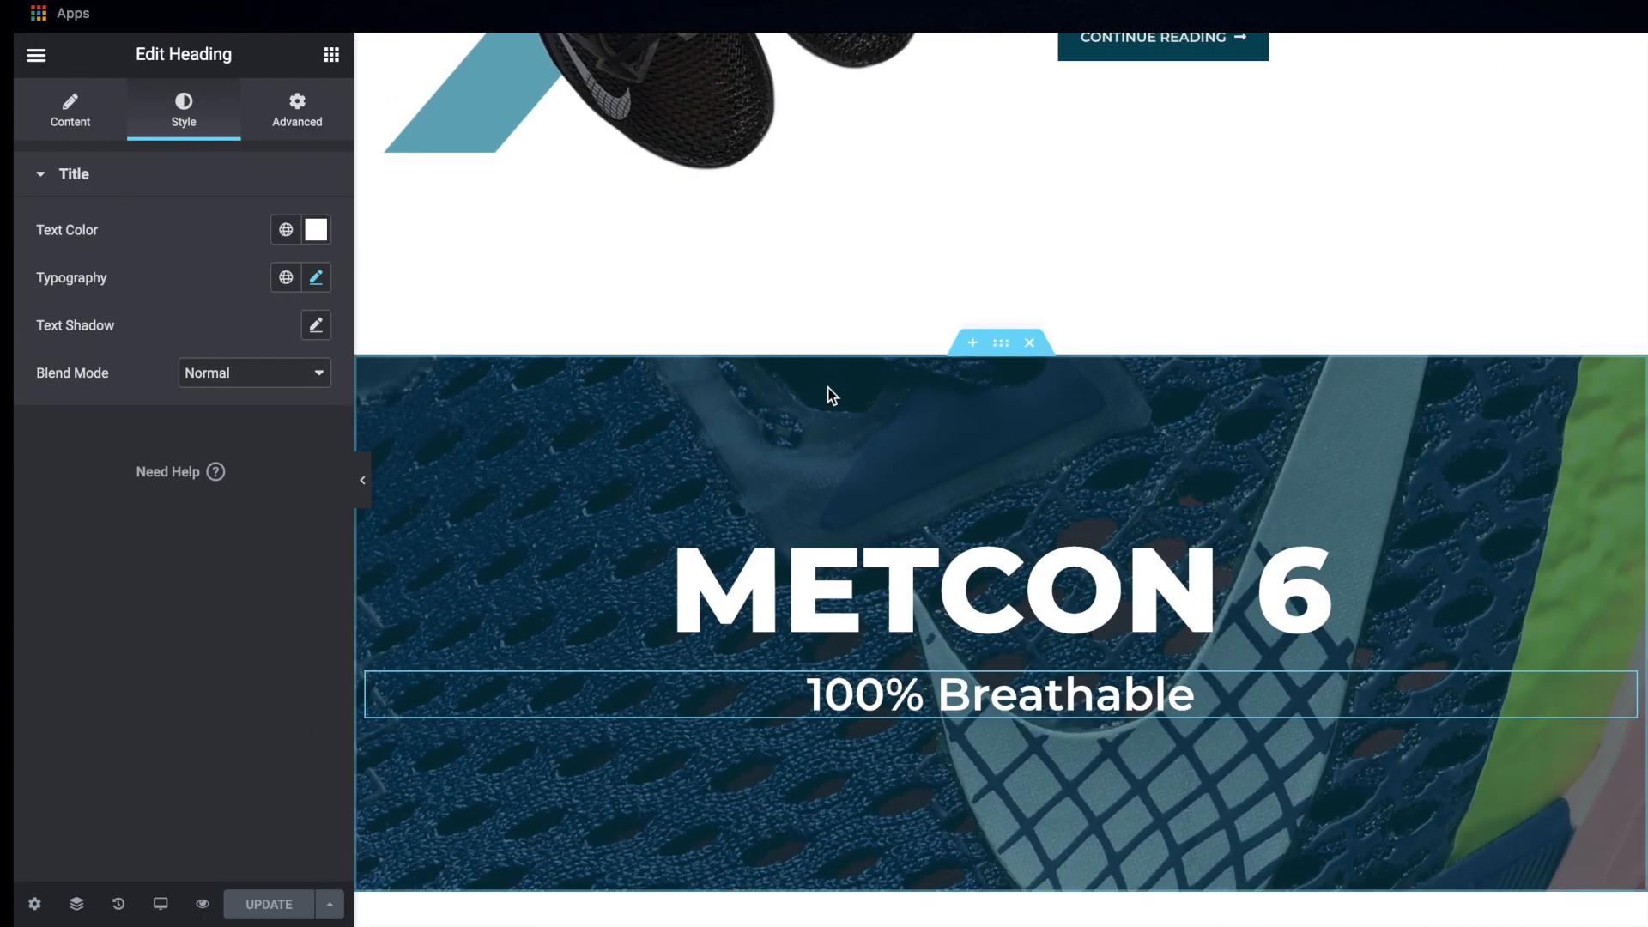
{"action": "scroll", "coordinate": [856, 541], "scroll_direction": "down", "scroll_amount": 4}
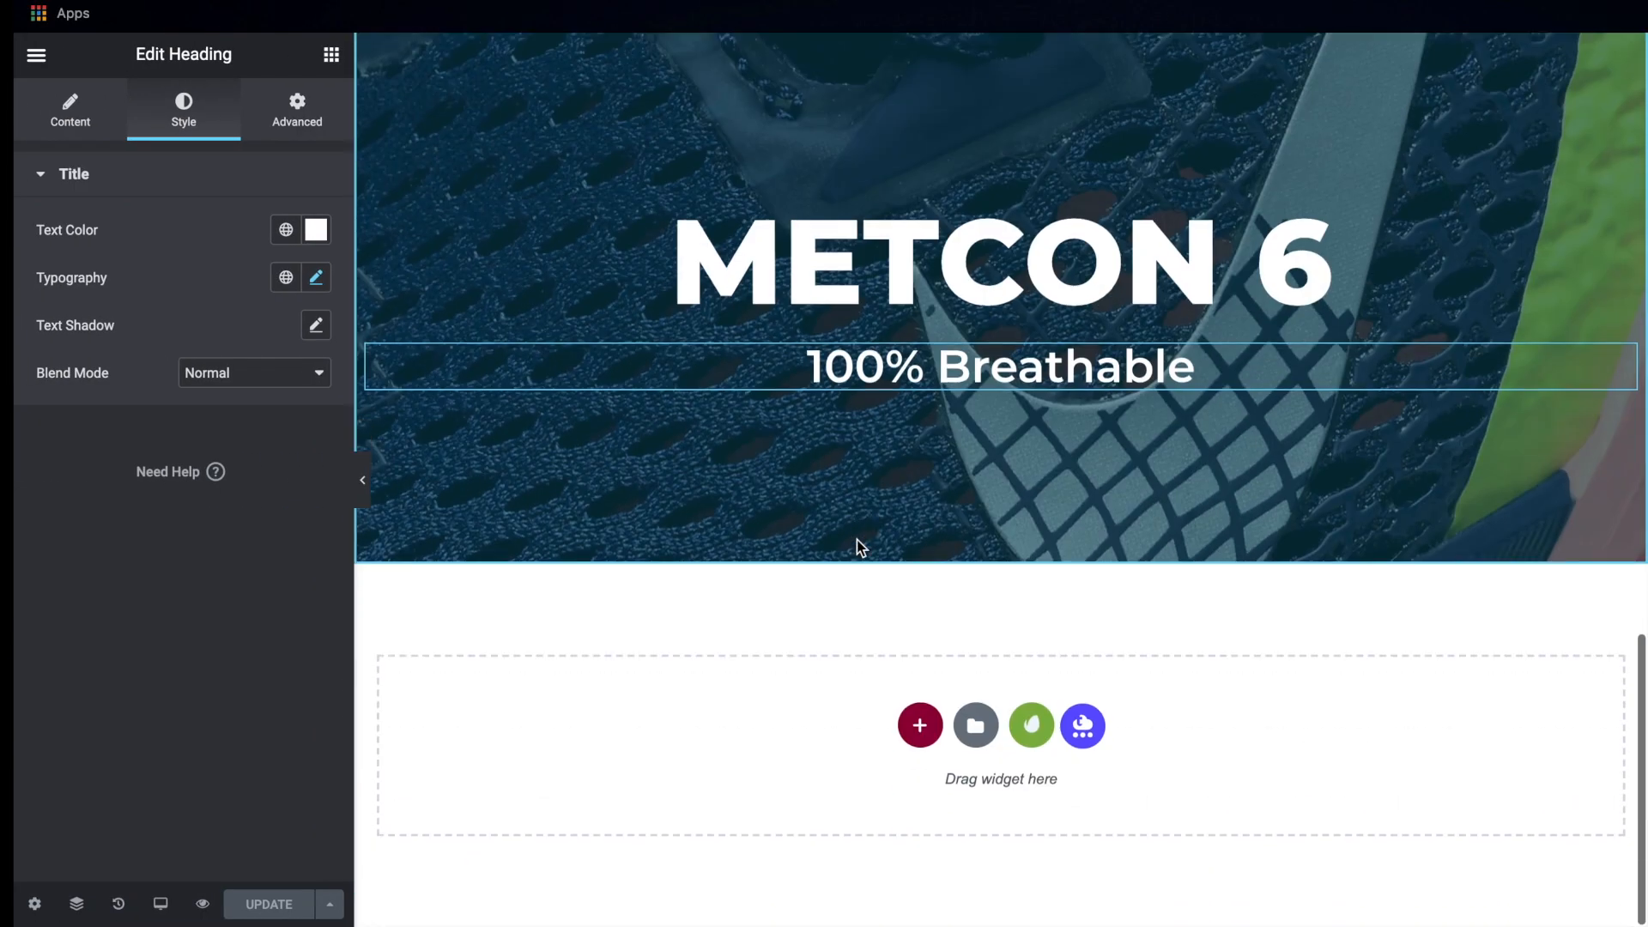
Copy the "The Best Sneaker For Sports" section and paste it below the METCON 6 banner
{"action": "scroll", "coordinate": [856, 539], "scroll_direction": "up", "scroll_amount": 7}
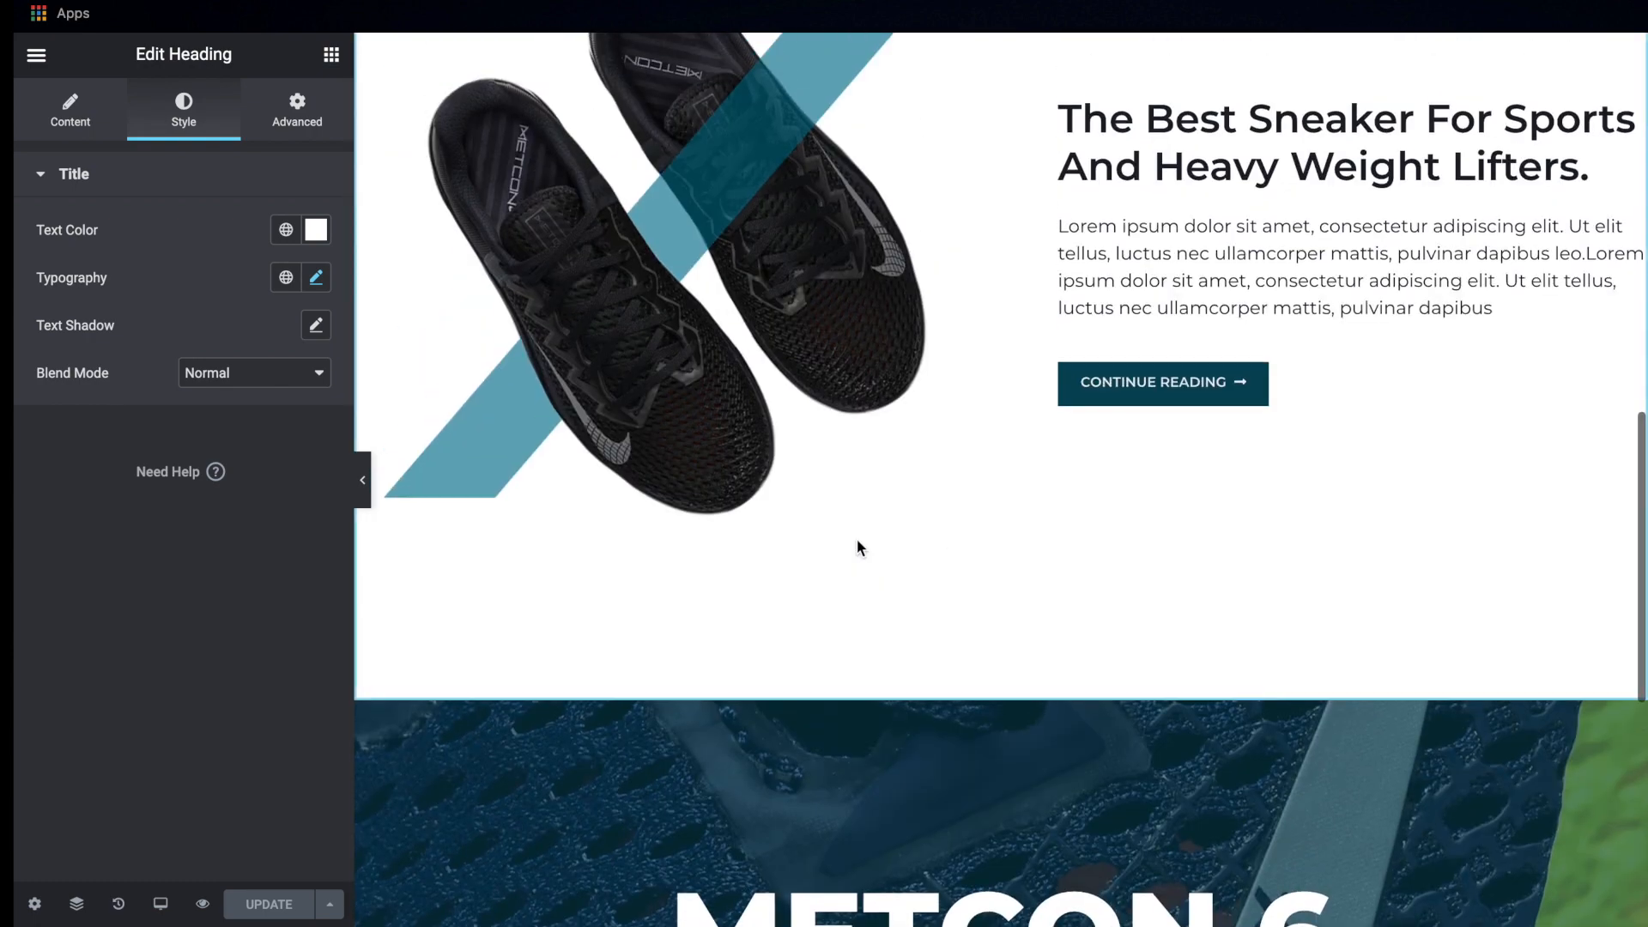
{"action": "scroll", "coordinate": [857, 539], "scroll_direction": "up", "scroll_amount": 3}
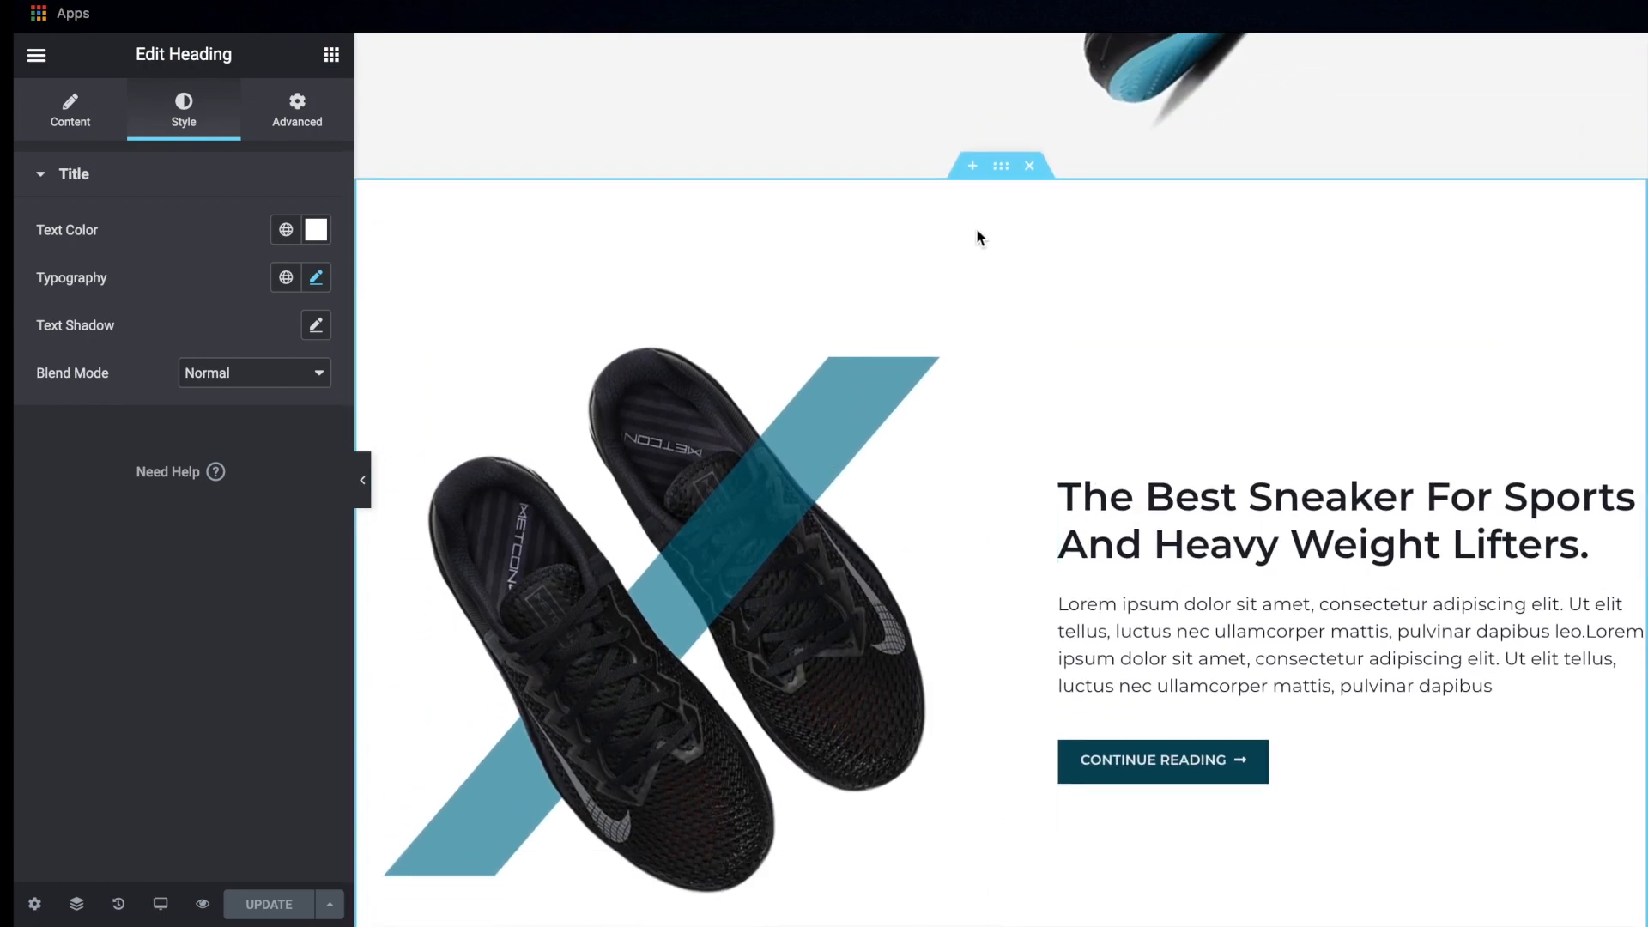
{"action": "right_click", "coordinate": [1002, 176]}
{"action": "left_click", "coordinate": [1035, 266]}
{"action": "scroll", "coordinate": [1035, 265], "scroll_direction": "down", "scroll_amount": 8}
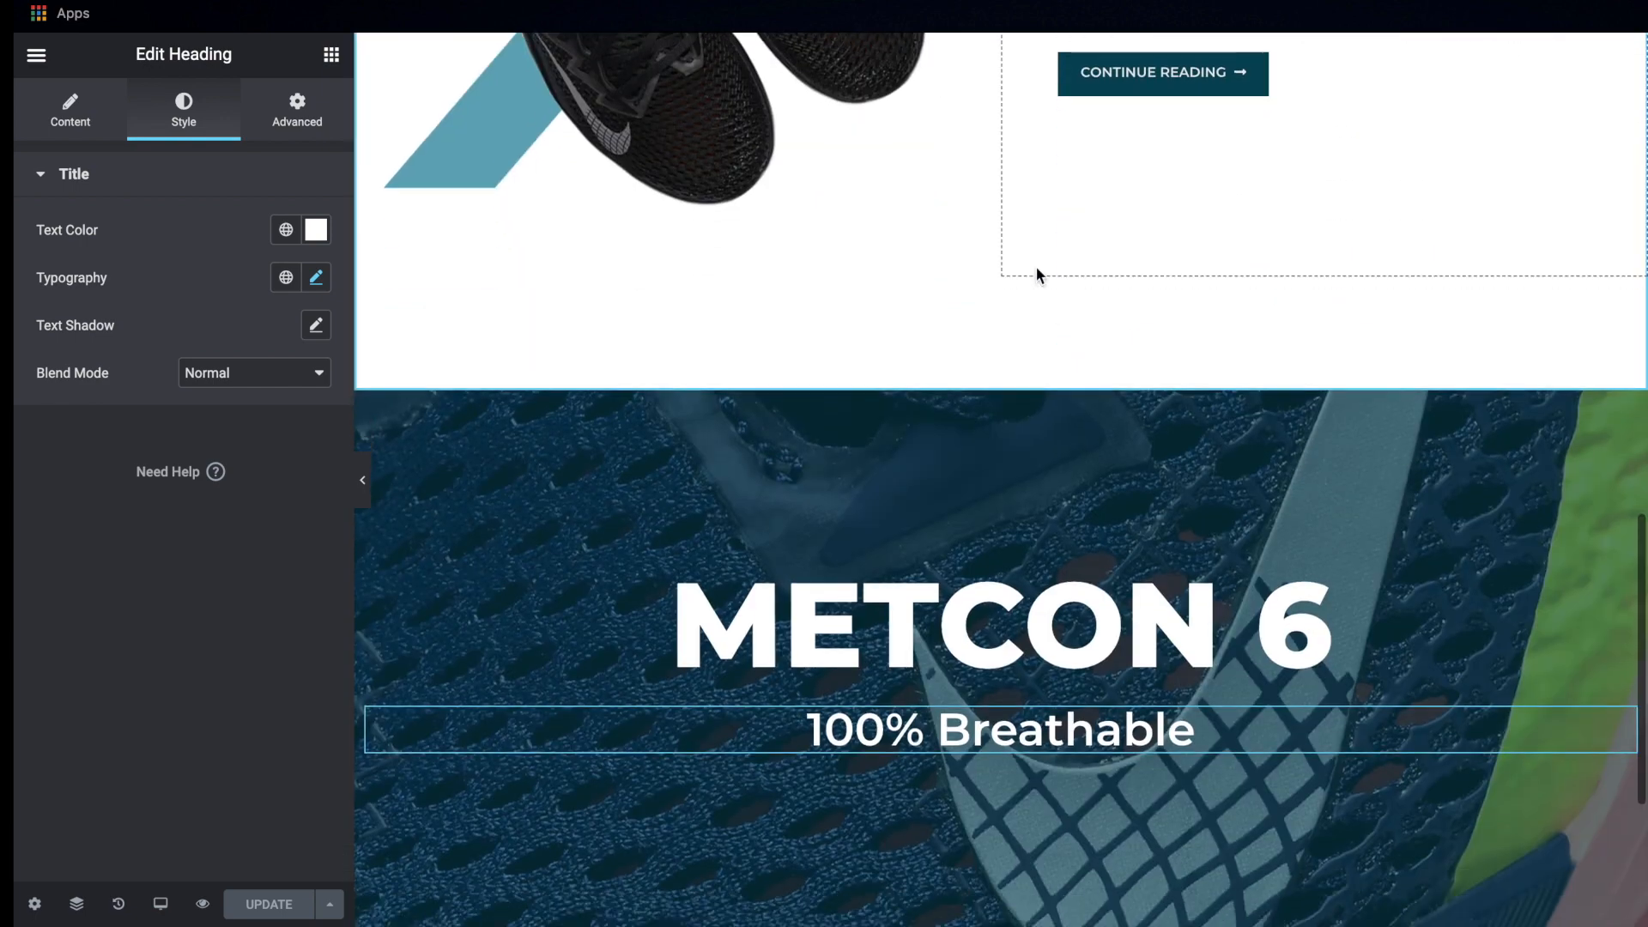
{"action": "scroll", "coordinate": [1035, 265], "scroll_direction": "down", "scroll_amount": 4}
{"action": "right_click", "coordinate": [804, 726]}
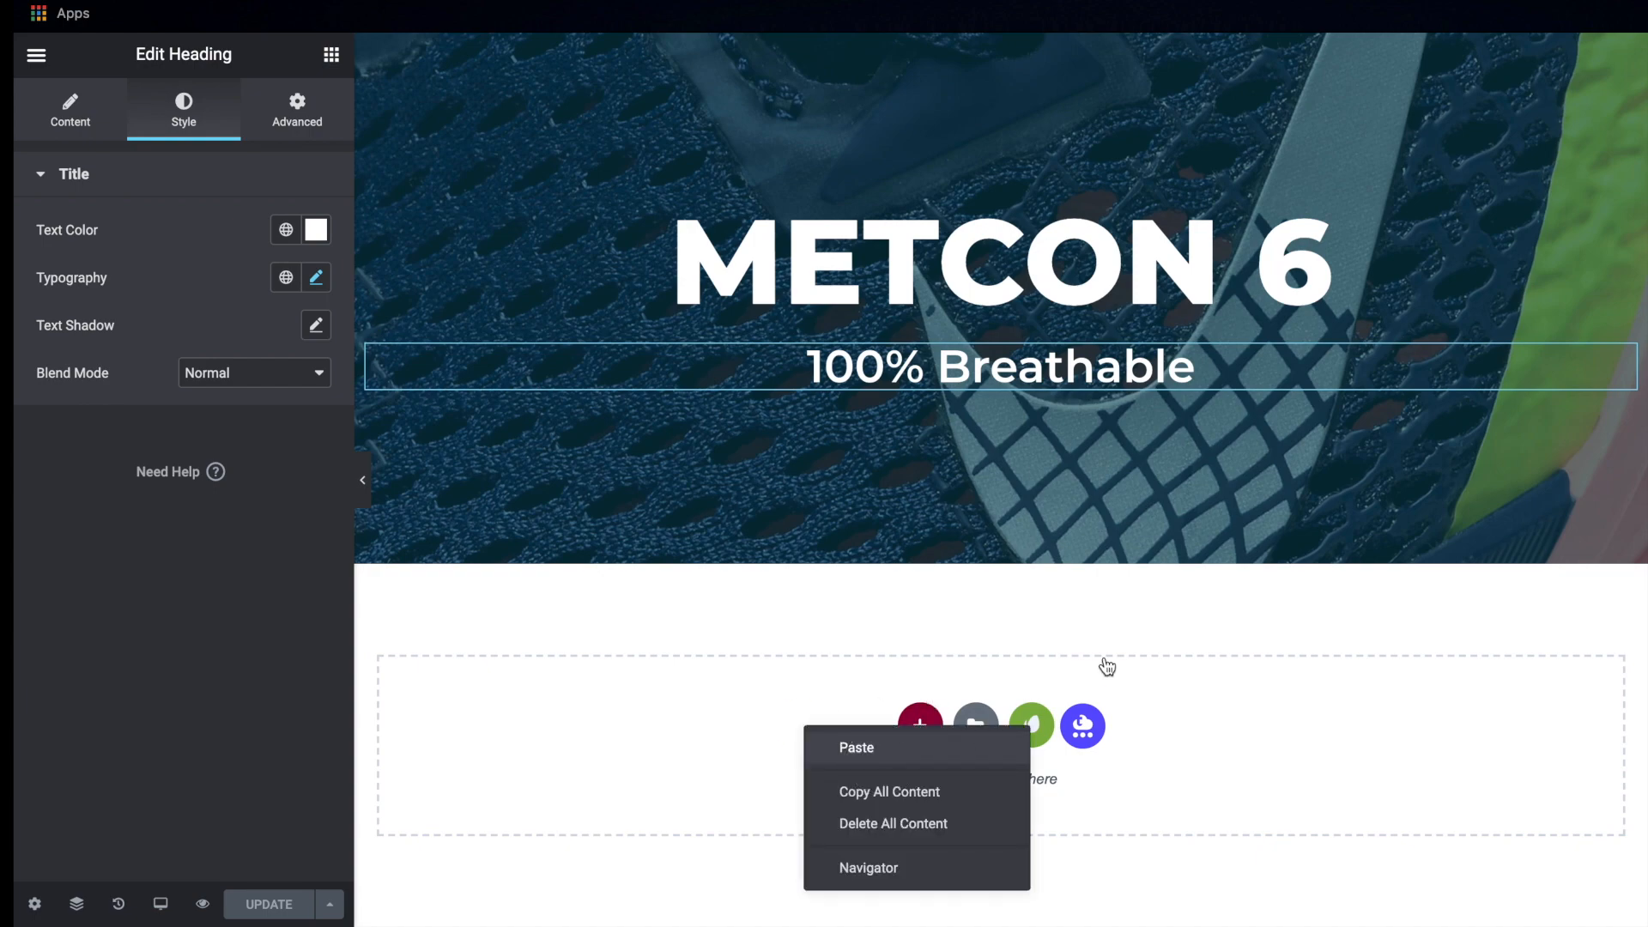
{"action": "scroll", "coordinate": [1107, 667], "scroll_direction": "down", "scroll_amount": 5}
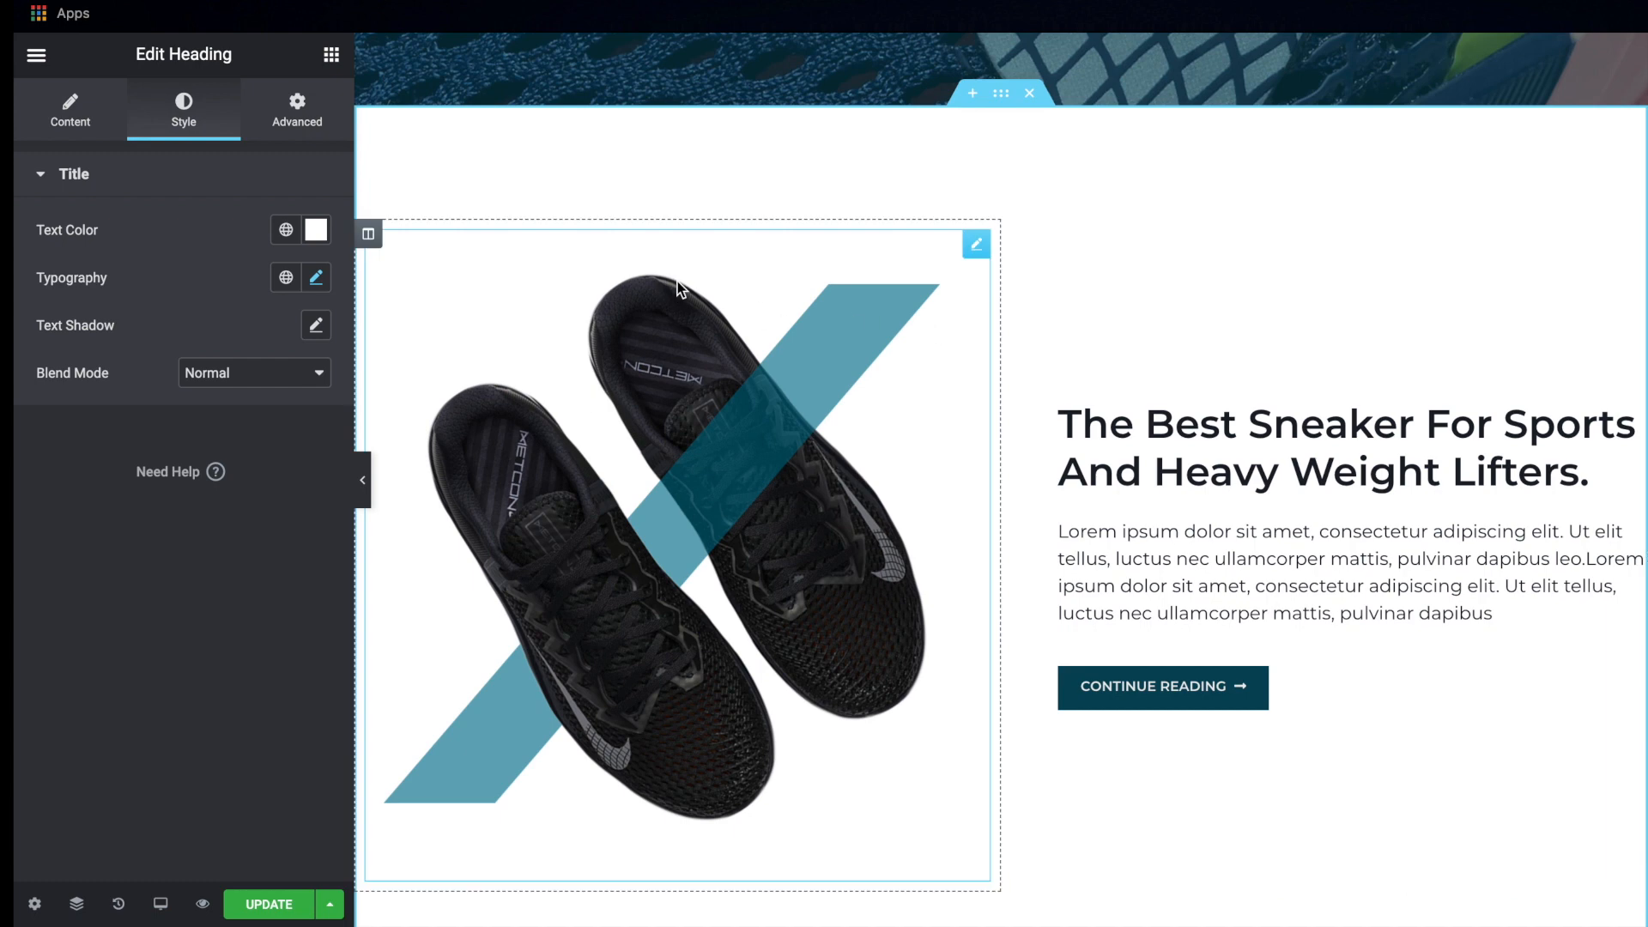
Put the pasted section's image column after its text column, set the text column's padding to 50 px right and 0 left, and save
{"action": "left_click_drag", "start_coordinate": [369, 236], "coordinate": [1289, 322]}
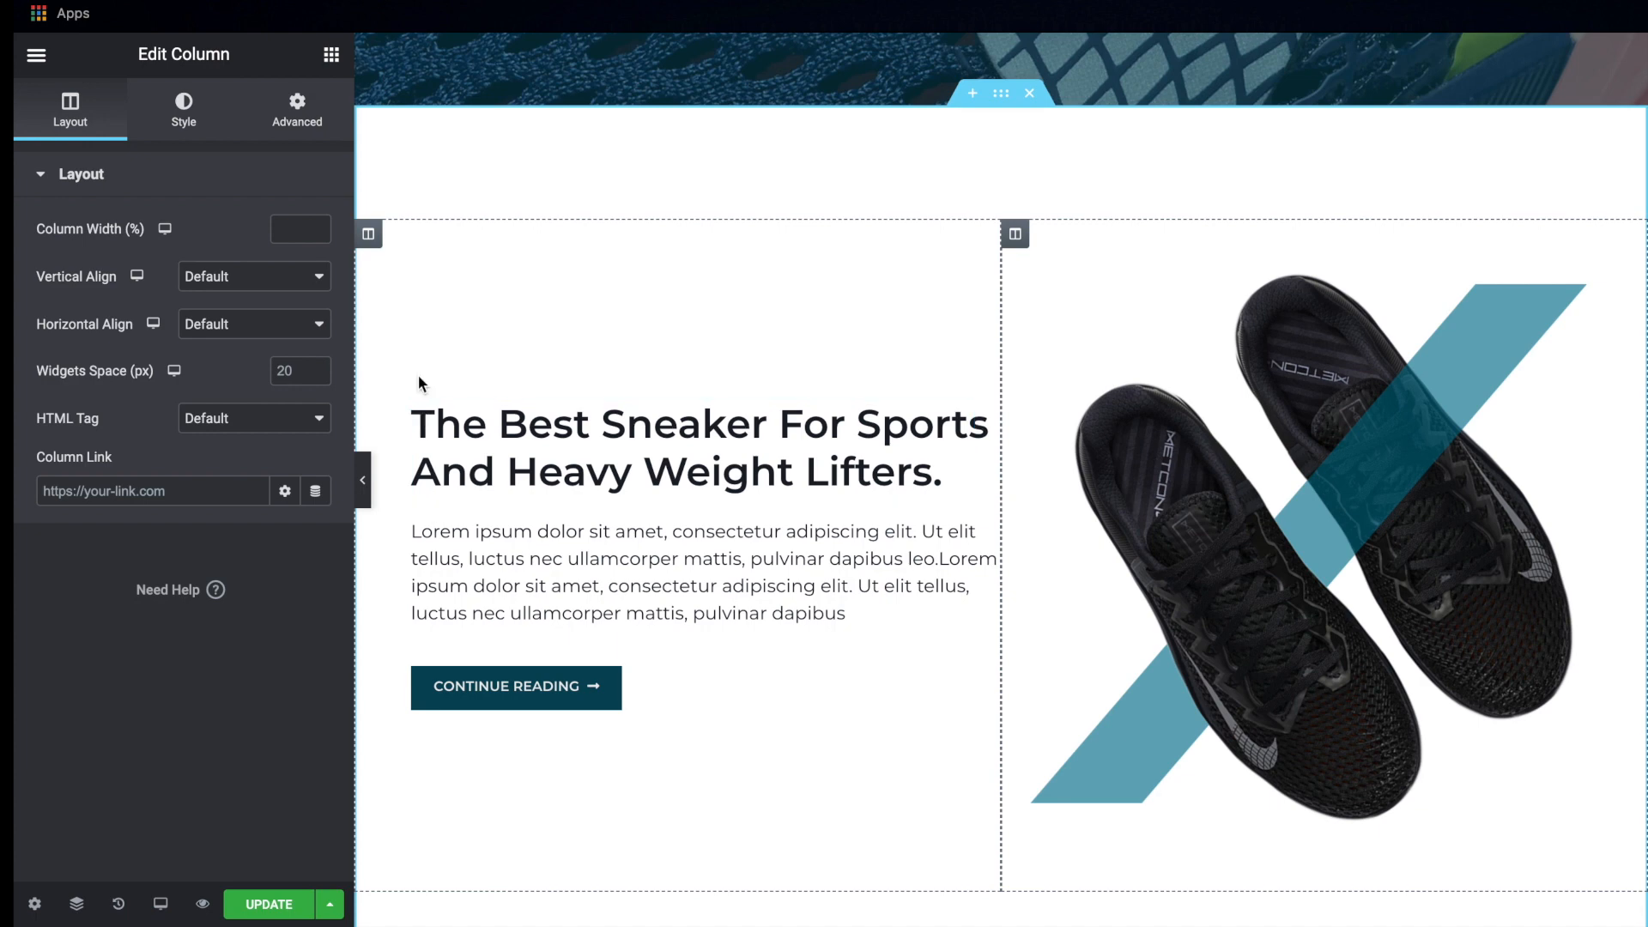
{"action": "left_click", "coordinate": [373, 241]}
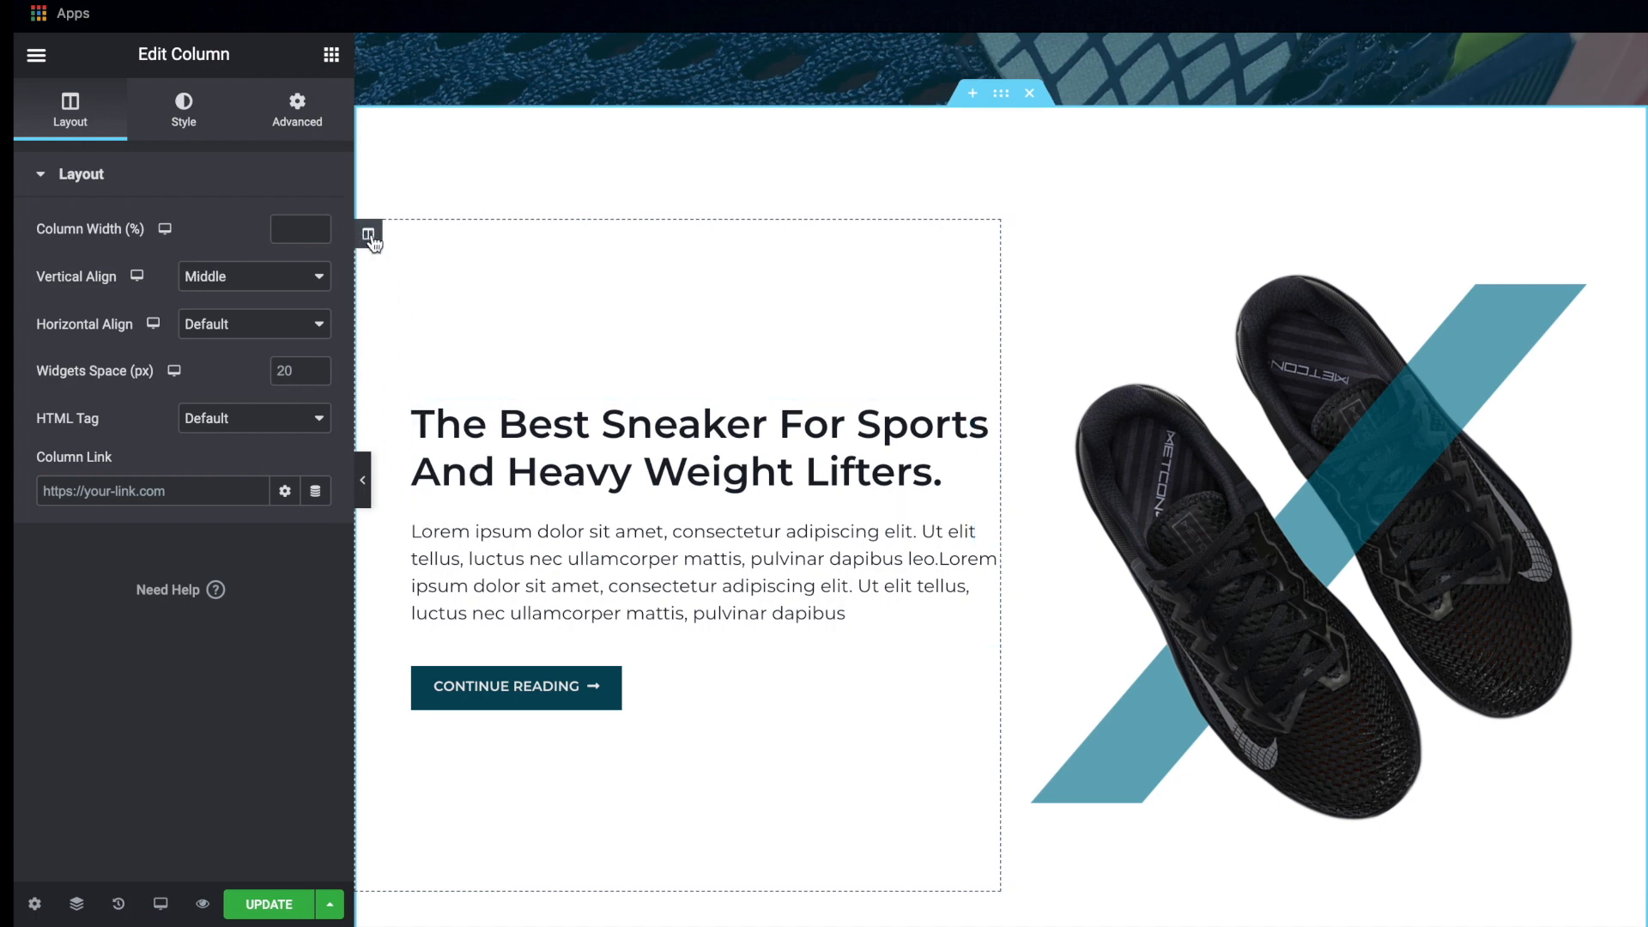
{"action": "left_click", "coordinate": [297, 109]}
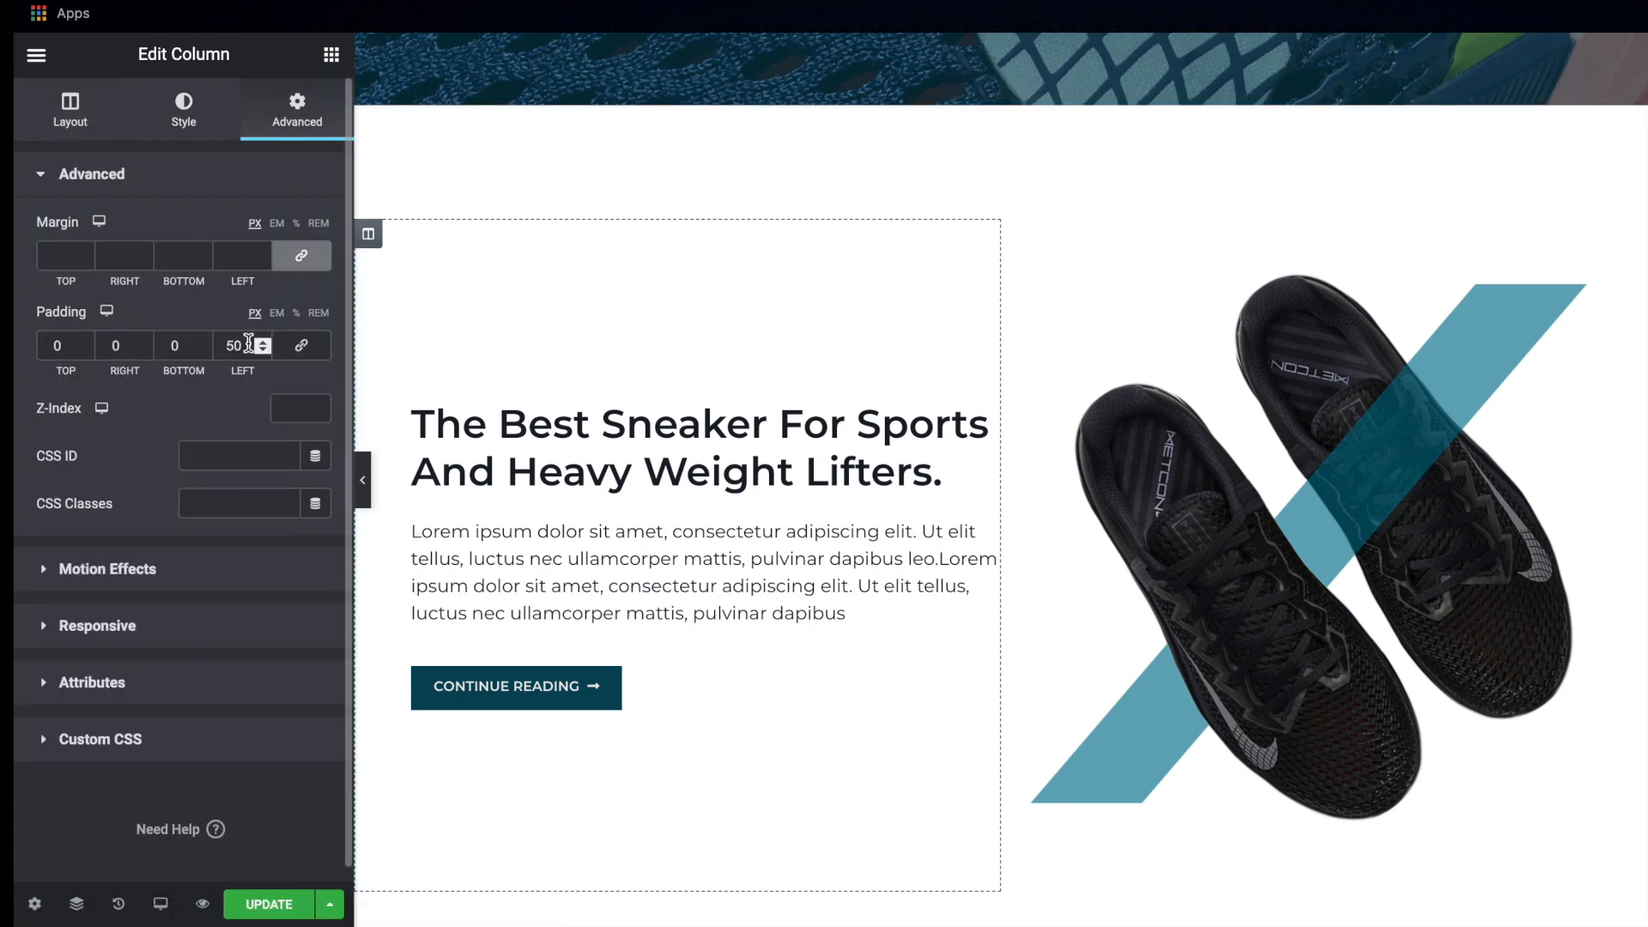
{"action": "type", "text": "0"}
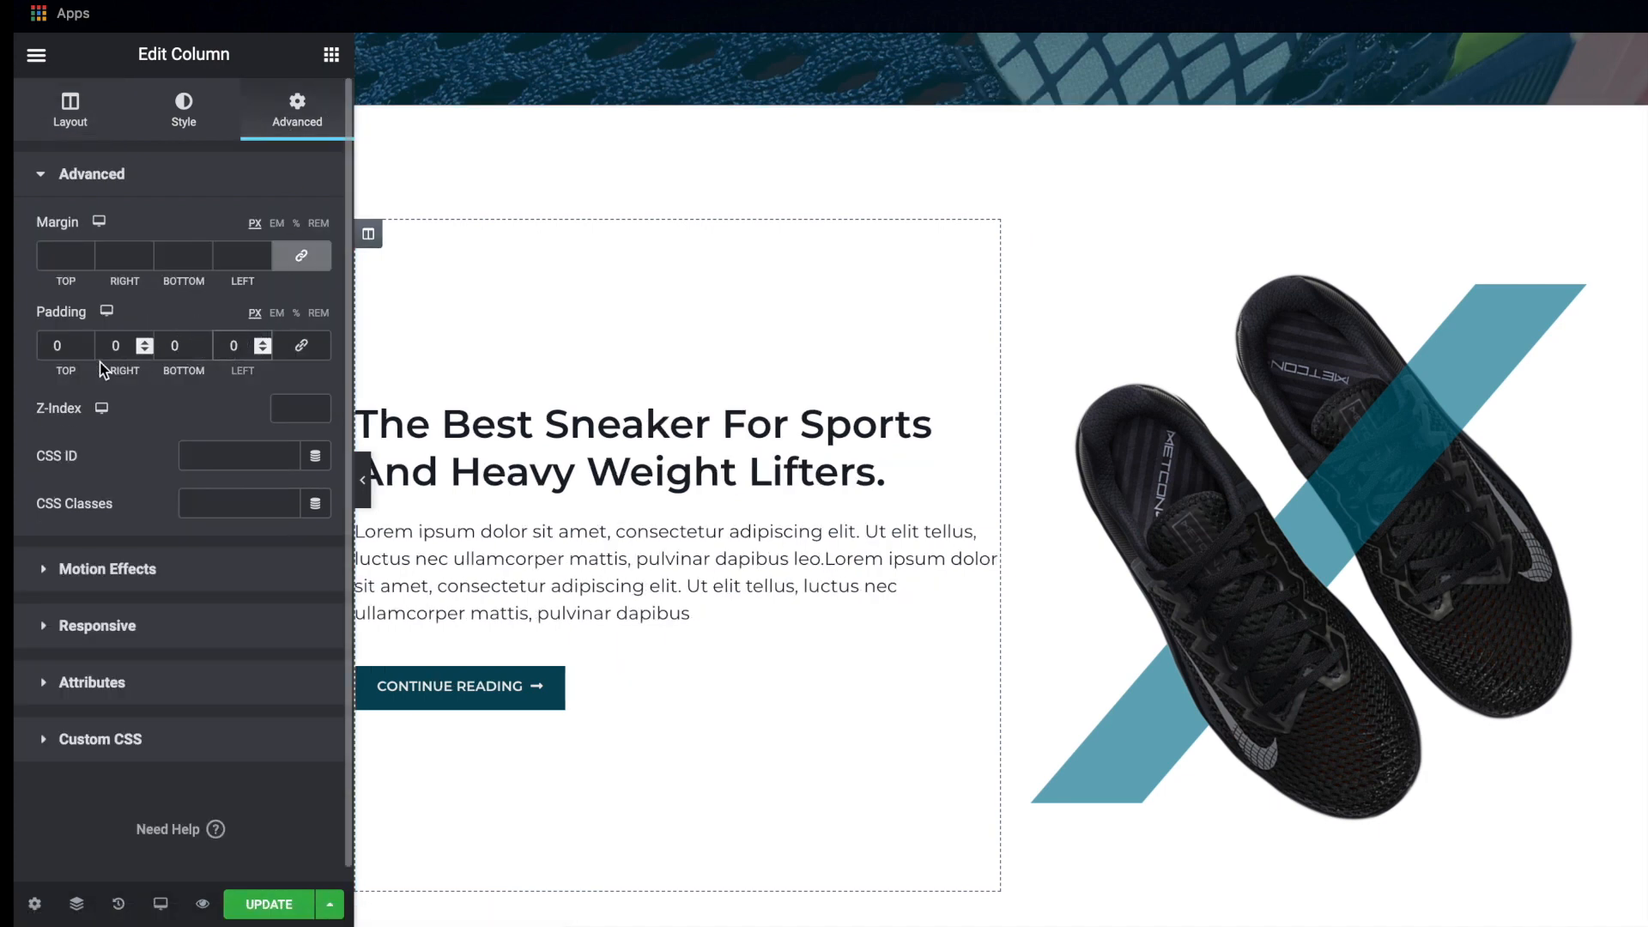
{"action": "type", "text": "5"}
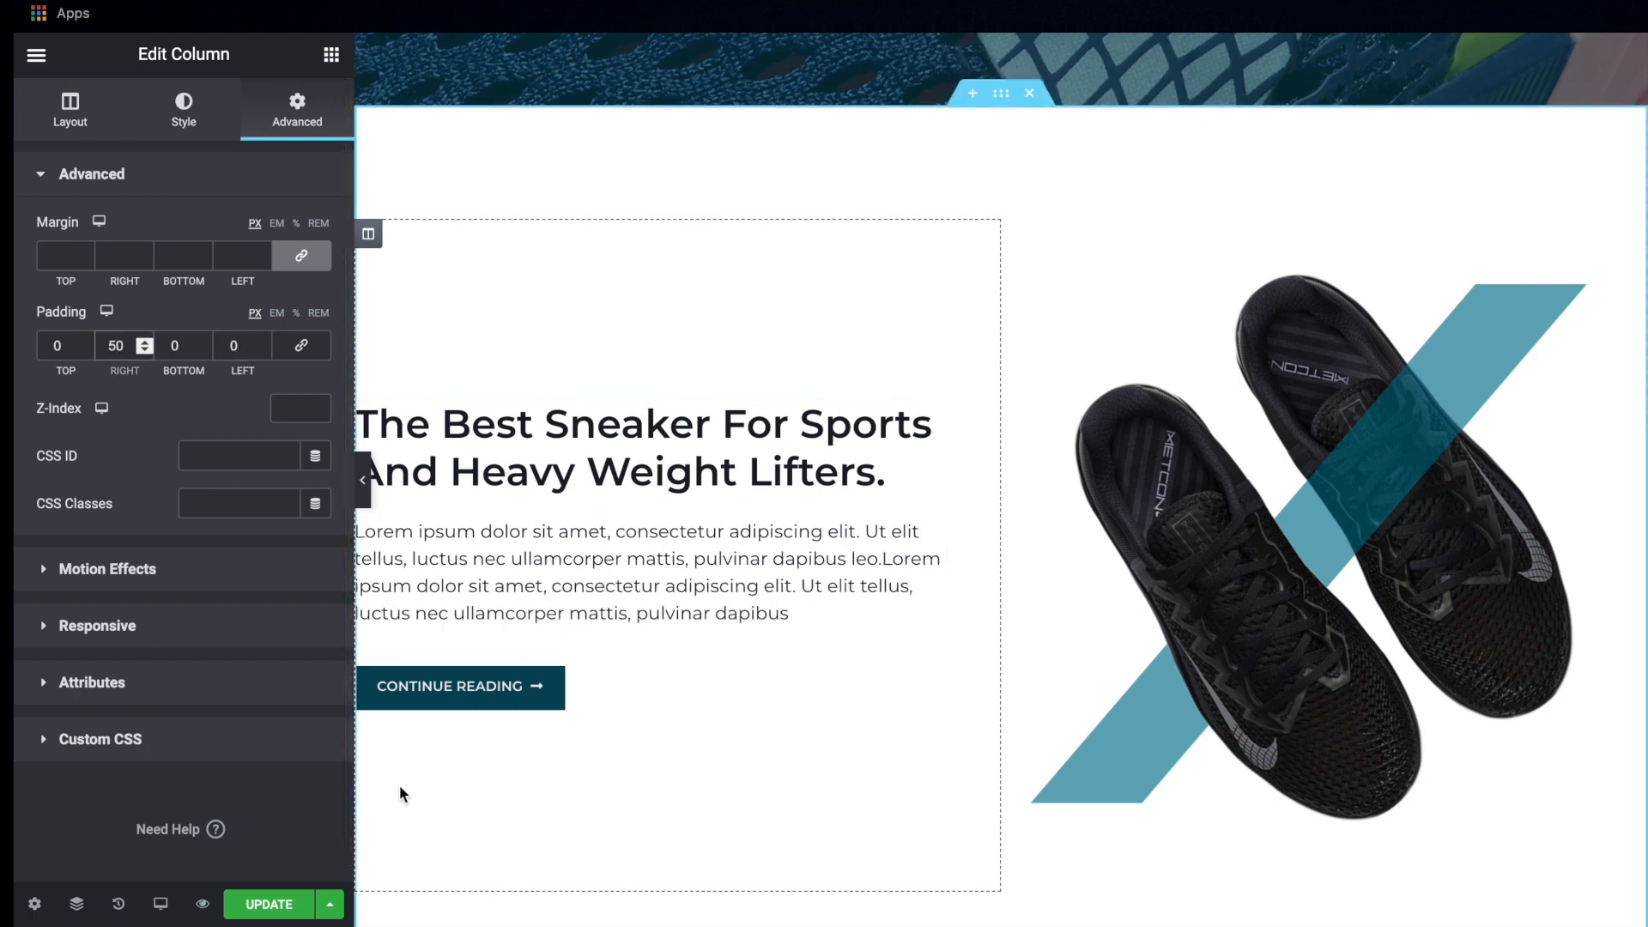
{"action": "left_click", "coordinate": [269, 904]}
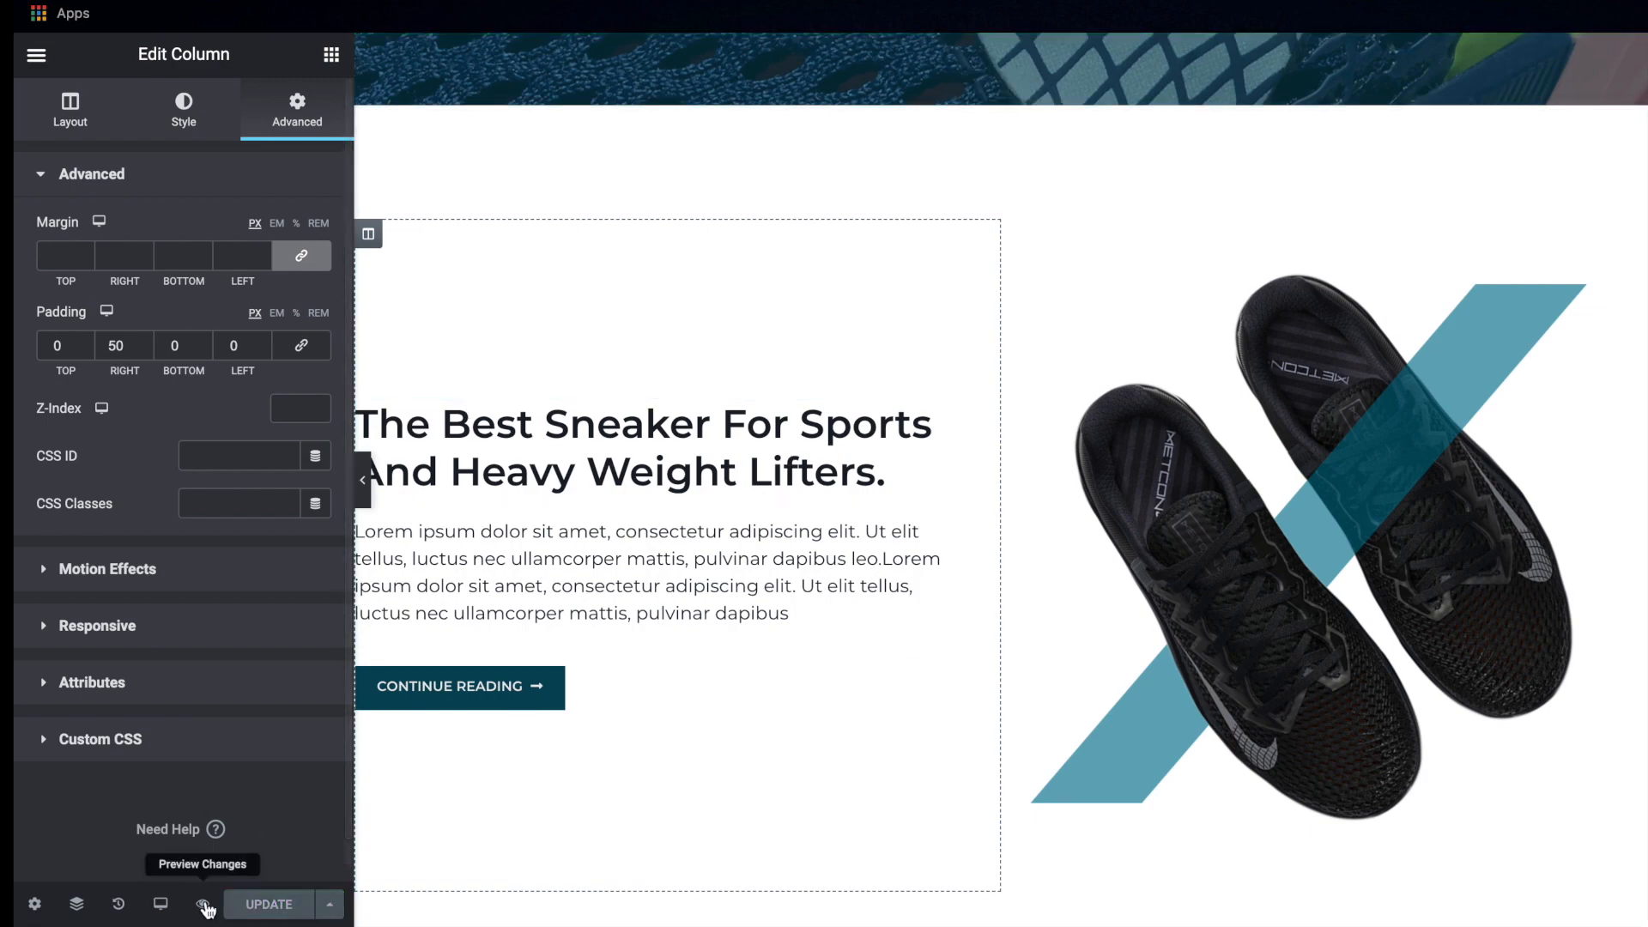
Add an empty single-column section below the pasted sneaker section and set its height to Fit To Screen
{"action": "scroll", "coordinate": [827, 716], "scroll_direction": "down", "scroll_amount": 5}
{"action": "left_click", "coordinate": [921, 729]}
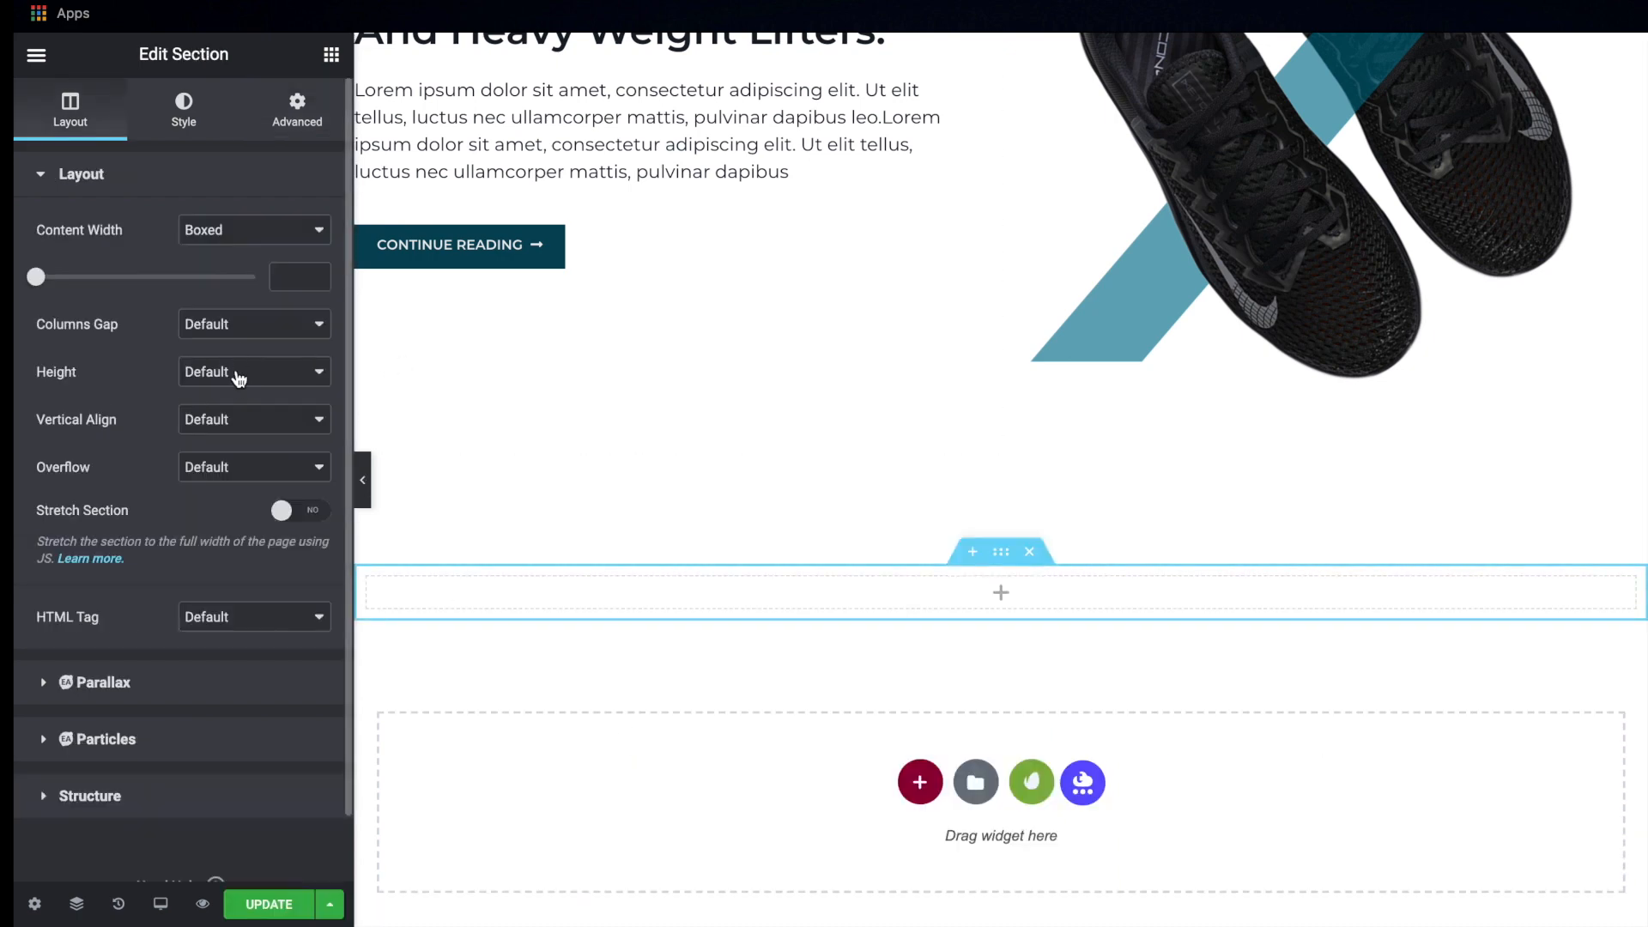
{"action": "left_click", "coordinate": [243, 382]}
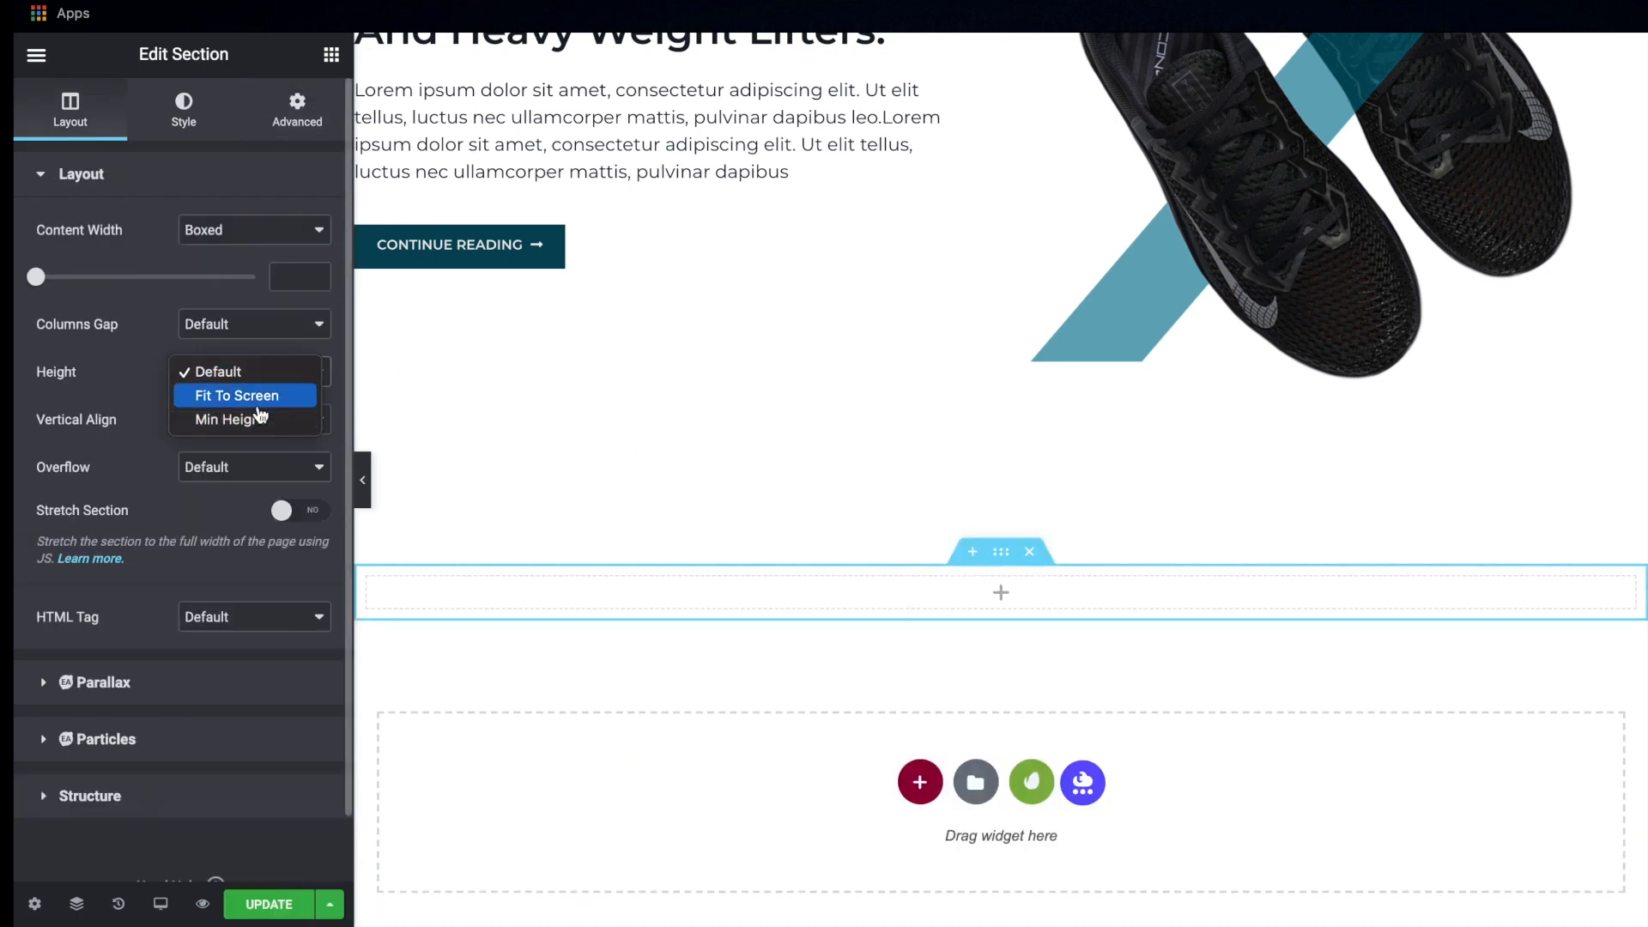
{"action": "left_click", "coordinate": [260, 403]}
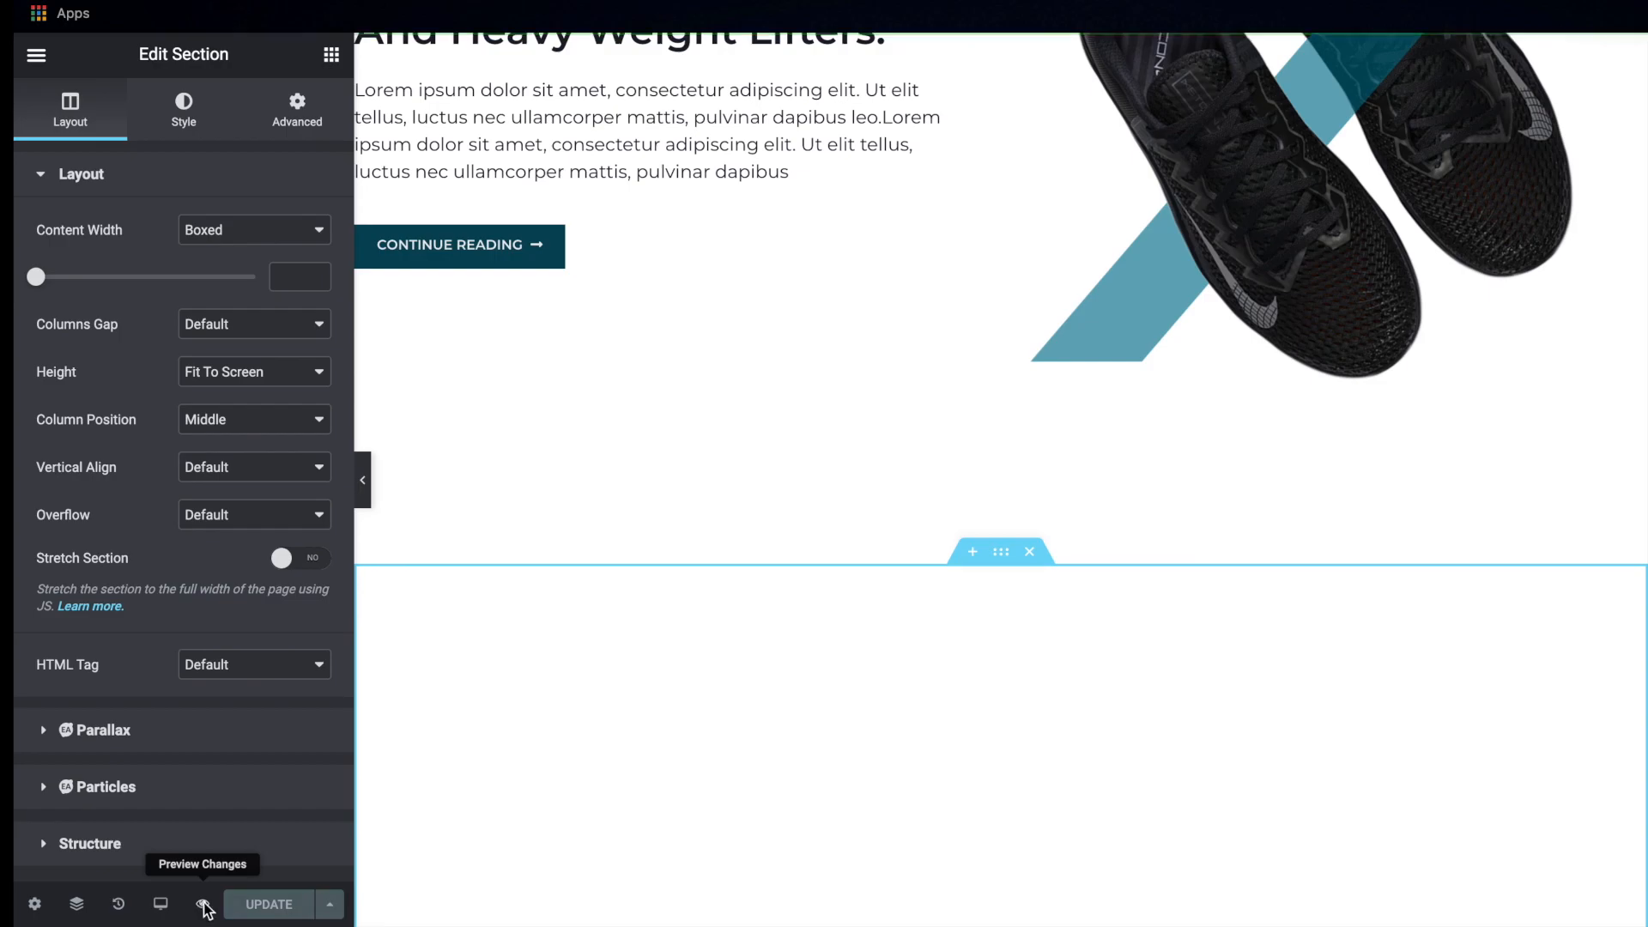
Preview the live page down to the second sneaker section and compare that section with the Adobe XD mockup
{"action": "left_click", "coordinate": [202, 905]}
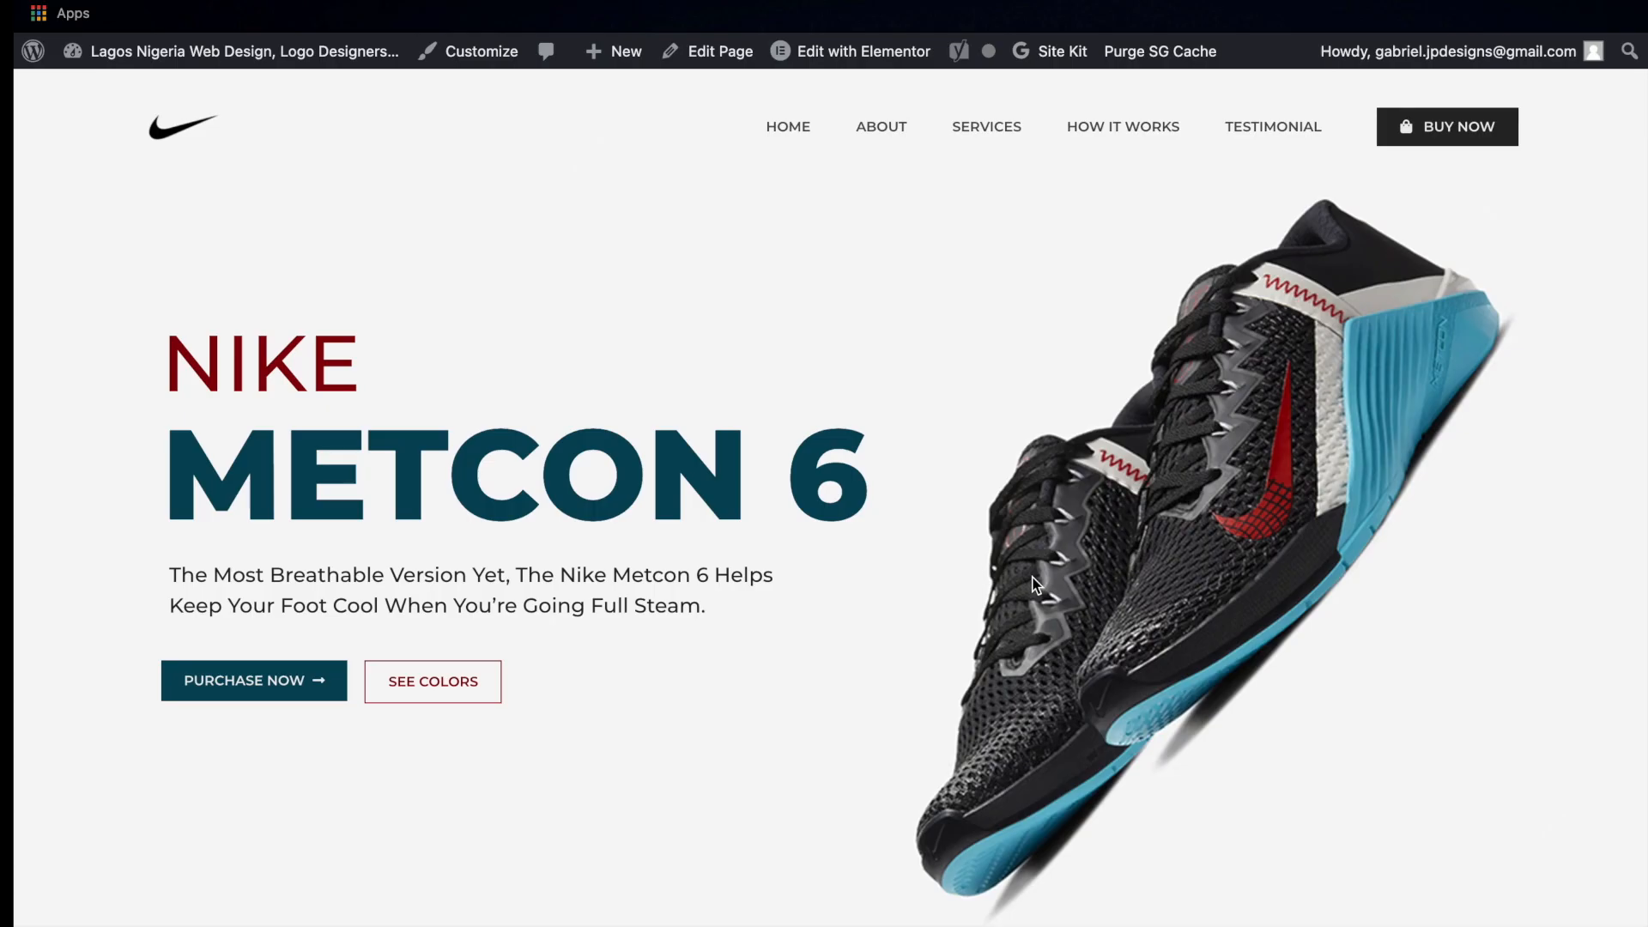
{"action": "scroll", "coordinate": [1032, 584], "scroll_direction": "down", "scroll_amount": 5}
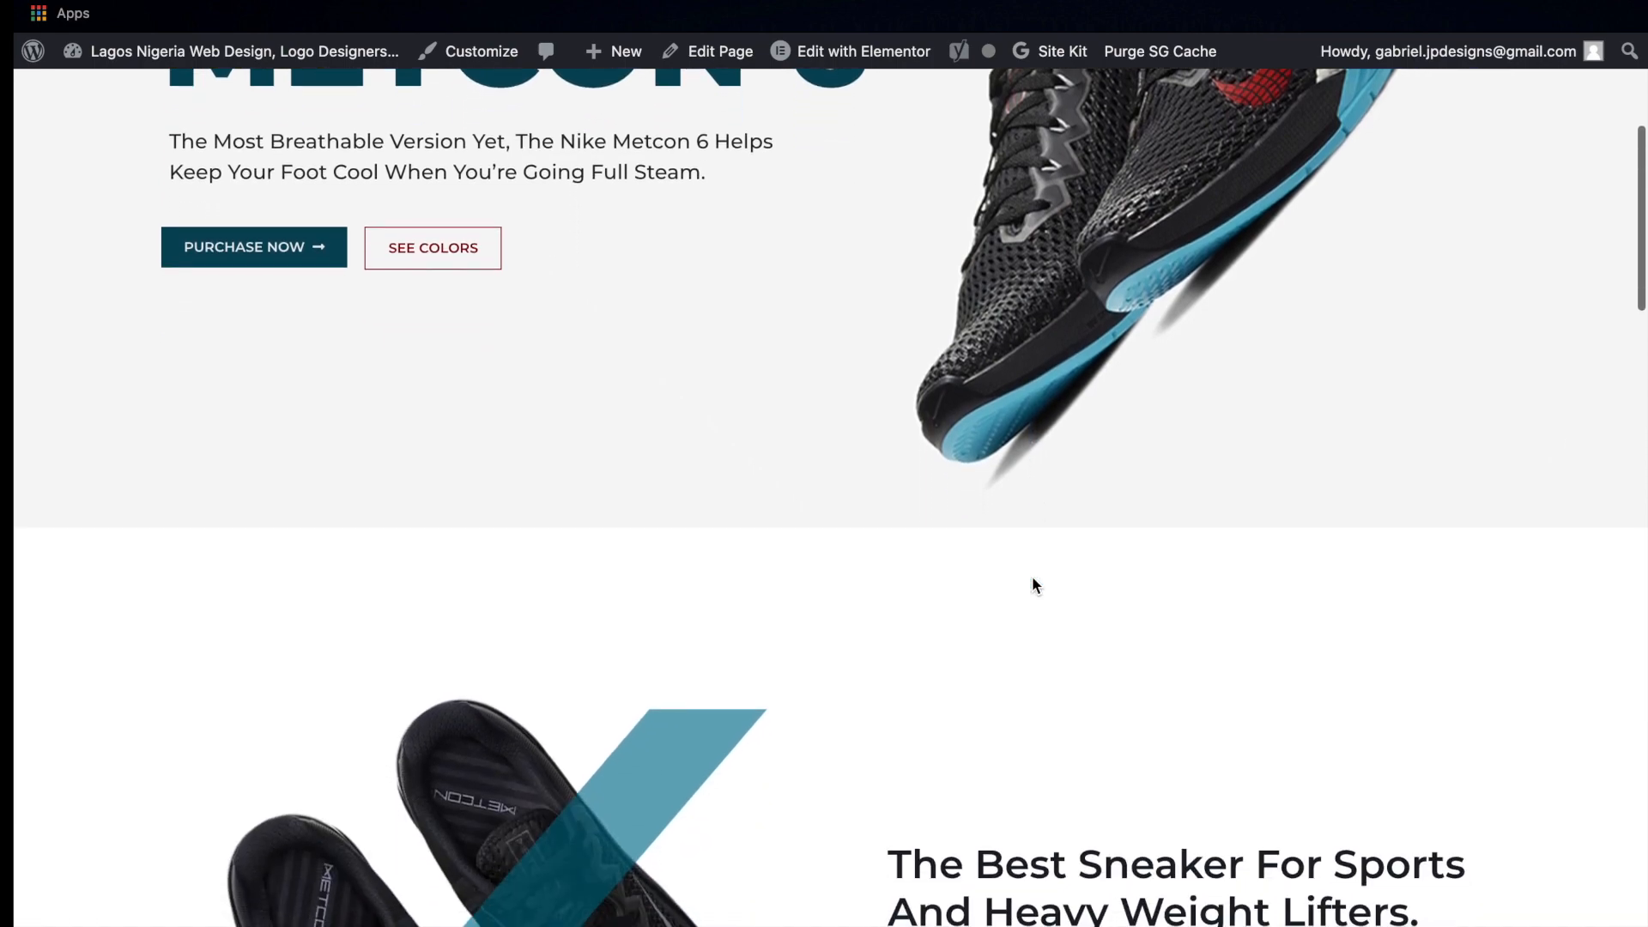
{"action": "scroll", "coordinate": [1033, 584], "scroll_direction": "down", "scroll_amount": 5}
{"action": "scroll", "coordinate": [1031, 575], "scroll_direction": "down", "scroll_amount": 10}
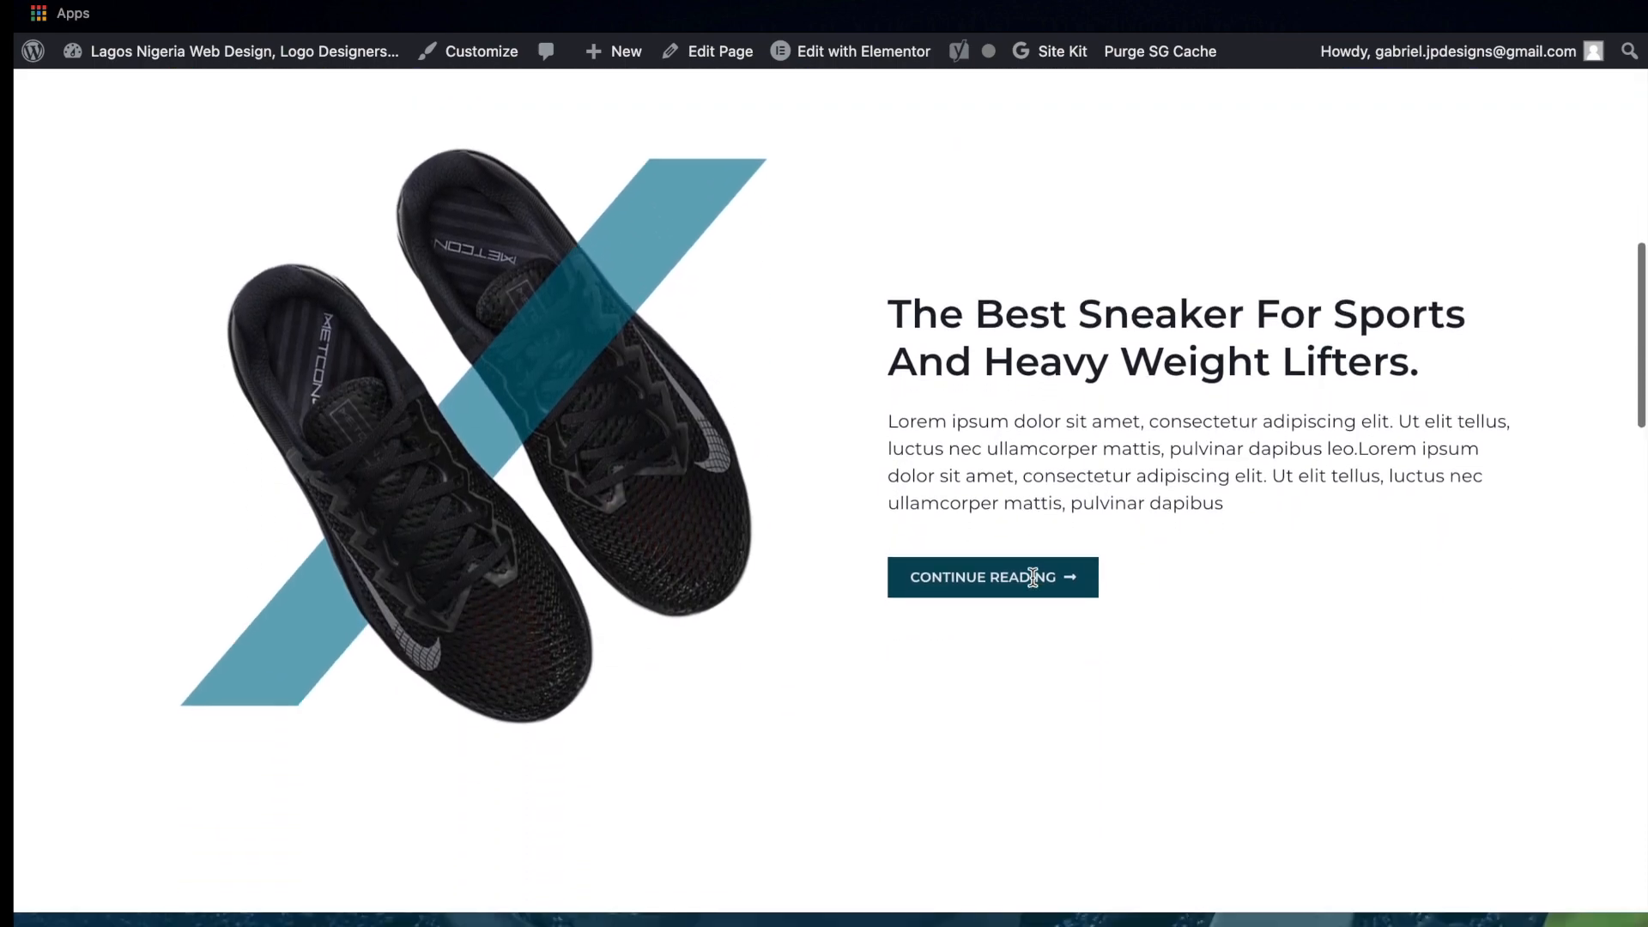
{"action": "scroll", "coordinate": [1032, 577], "scroll_direction": "down", "scroll_amount": 9}
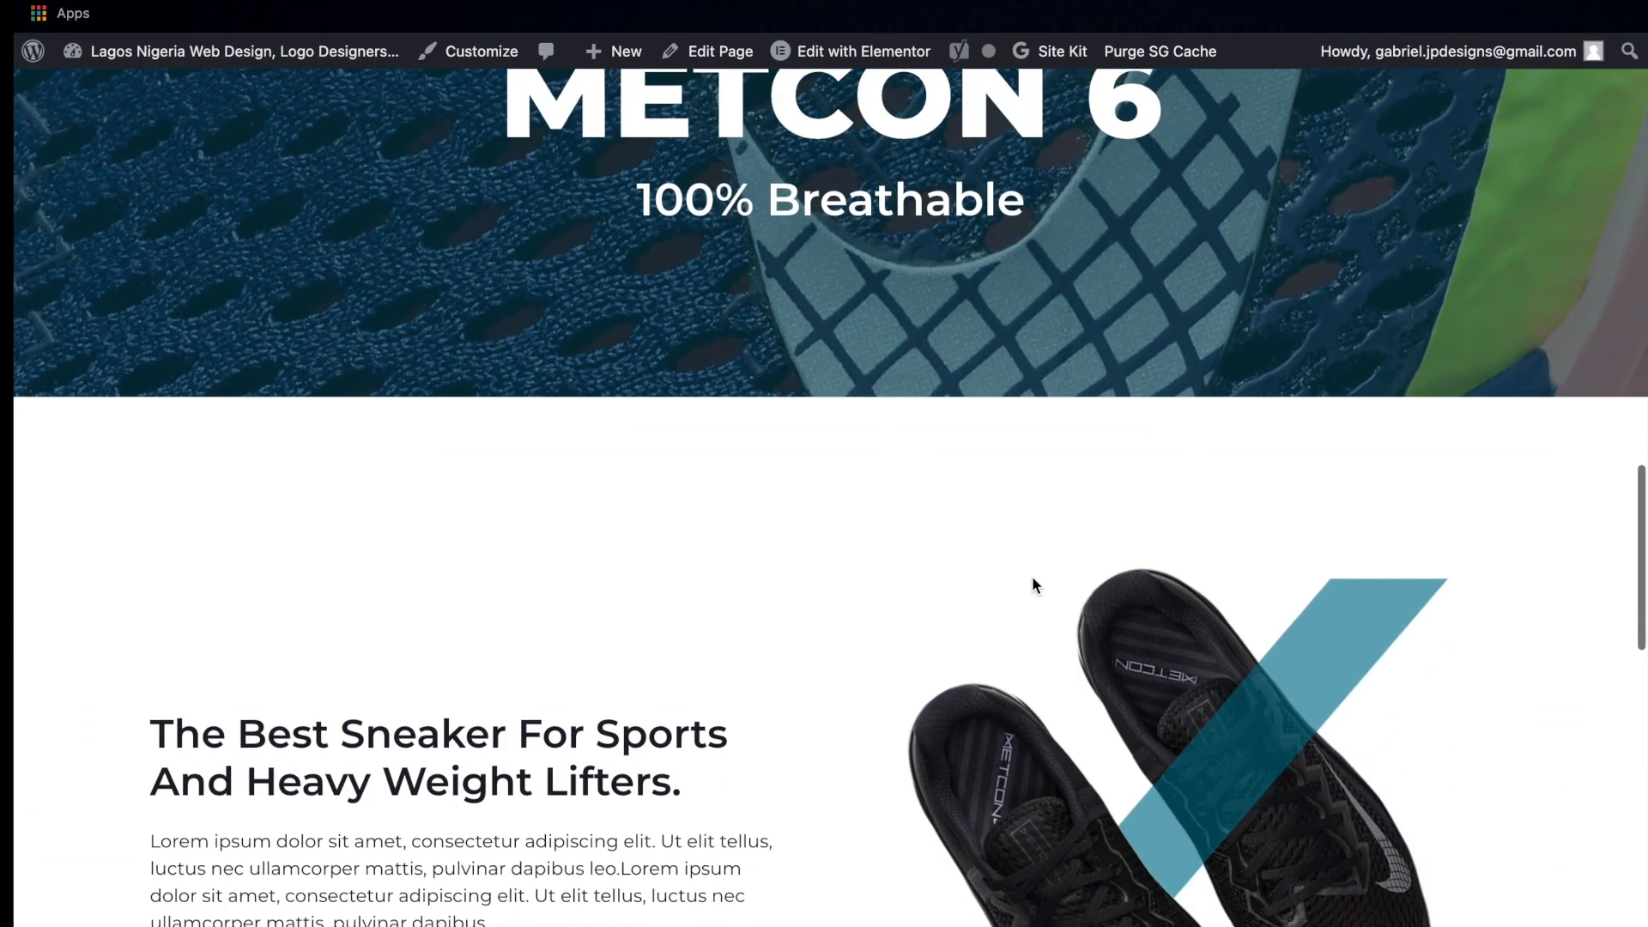
{"action": "scroll", "coordinate": [1033, 586], "scroll_direction": "up", "scroll_amount": 5}
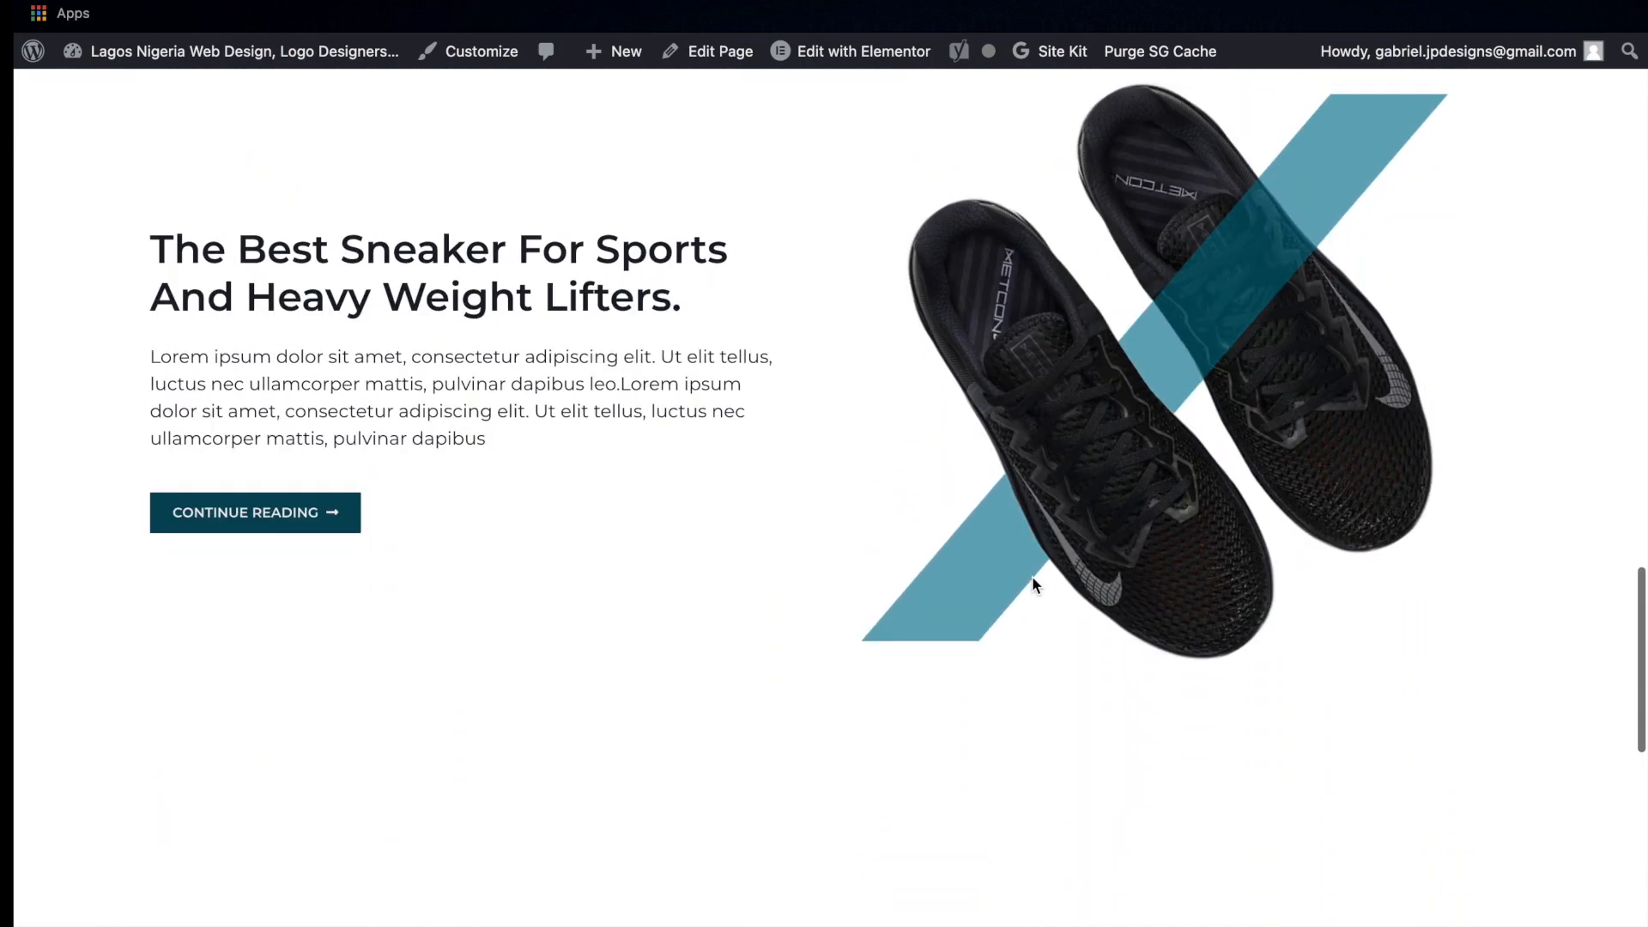
{"action": "scroll", "coordinate": [1035, 584], "scroll_direction": "up", "scroll_amount": 15}
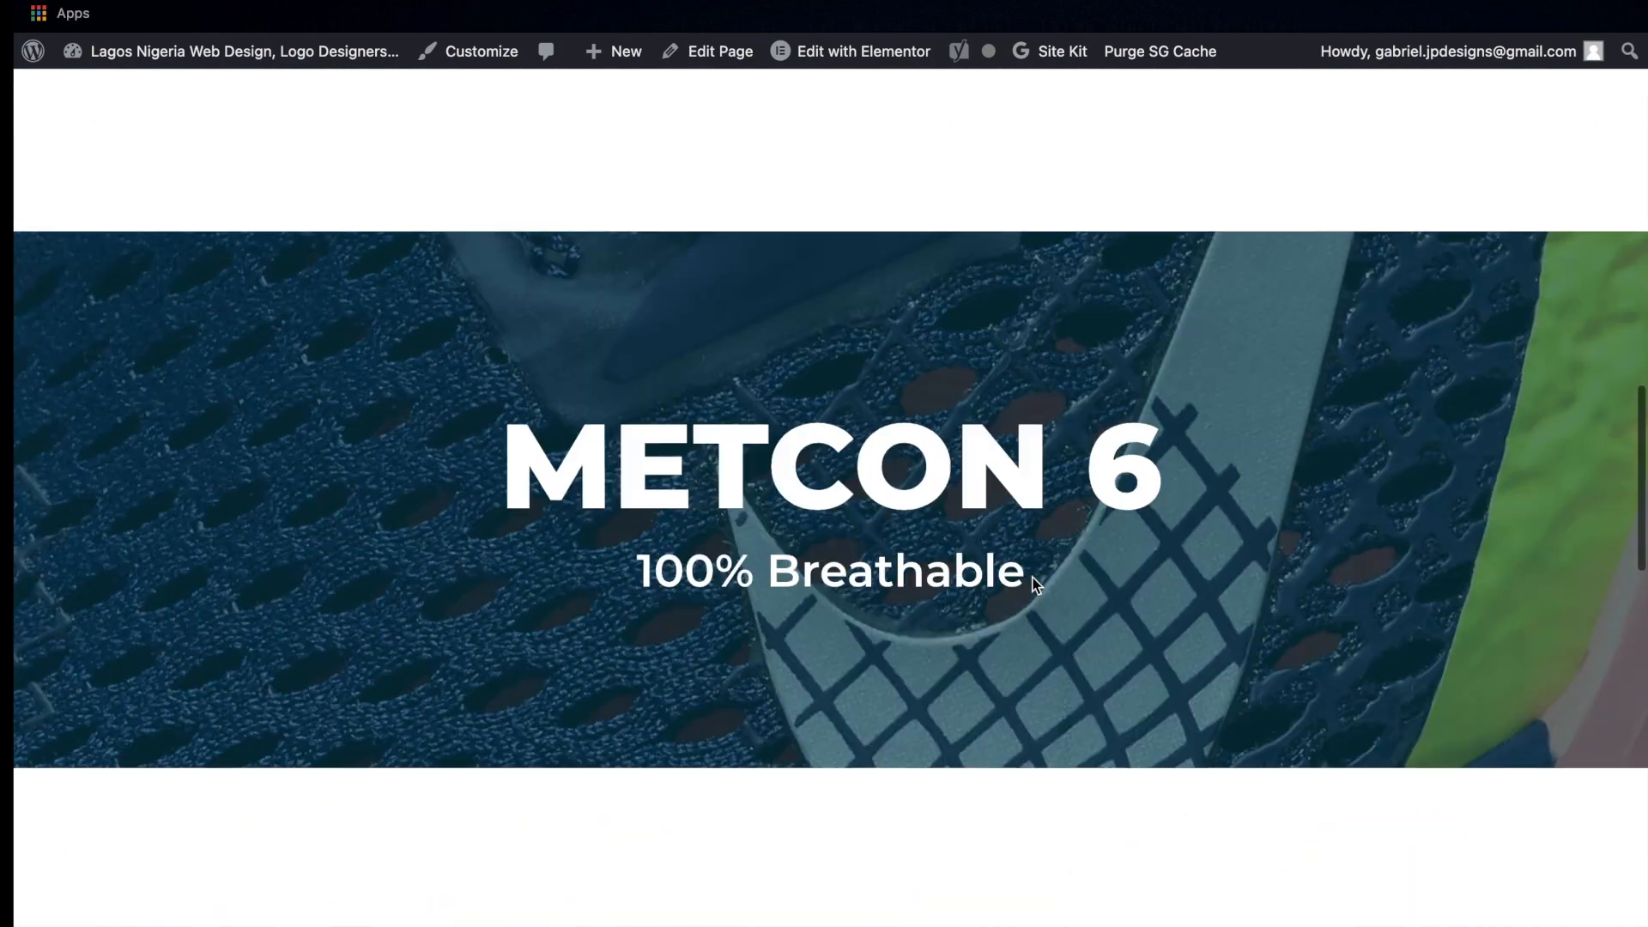
{"action": "scroll", "coordinate": [757, 260], "scroll_direction": "down", "scroll_amount": 12}
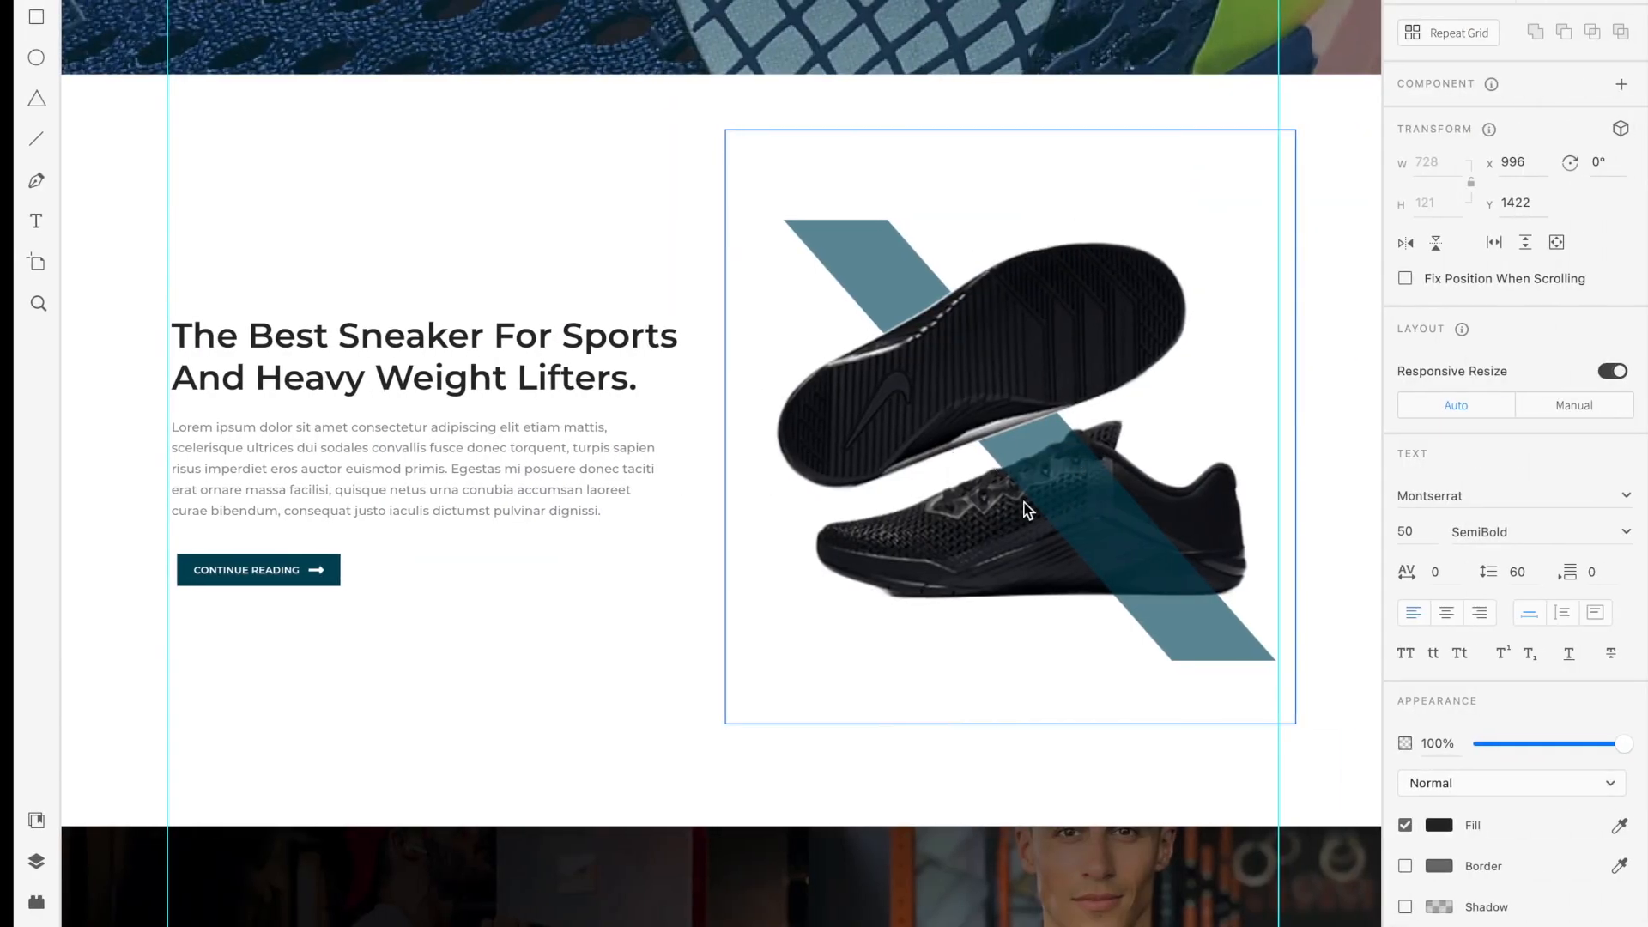
{"action": "scroll", "coordinate": [1024, 502], "scroll_direction": "up", "scroll_amount": 16}
{"action": "scroll", "coordinate": [1024, 502], "scroll_direction": "down", "scroll_amount": 2}
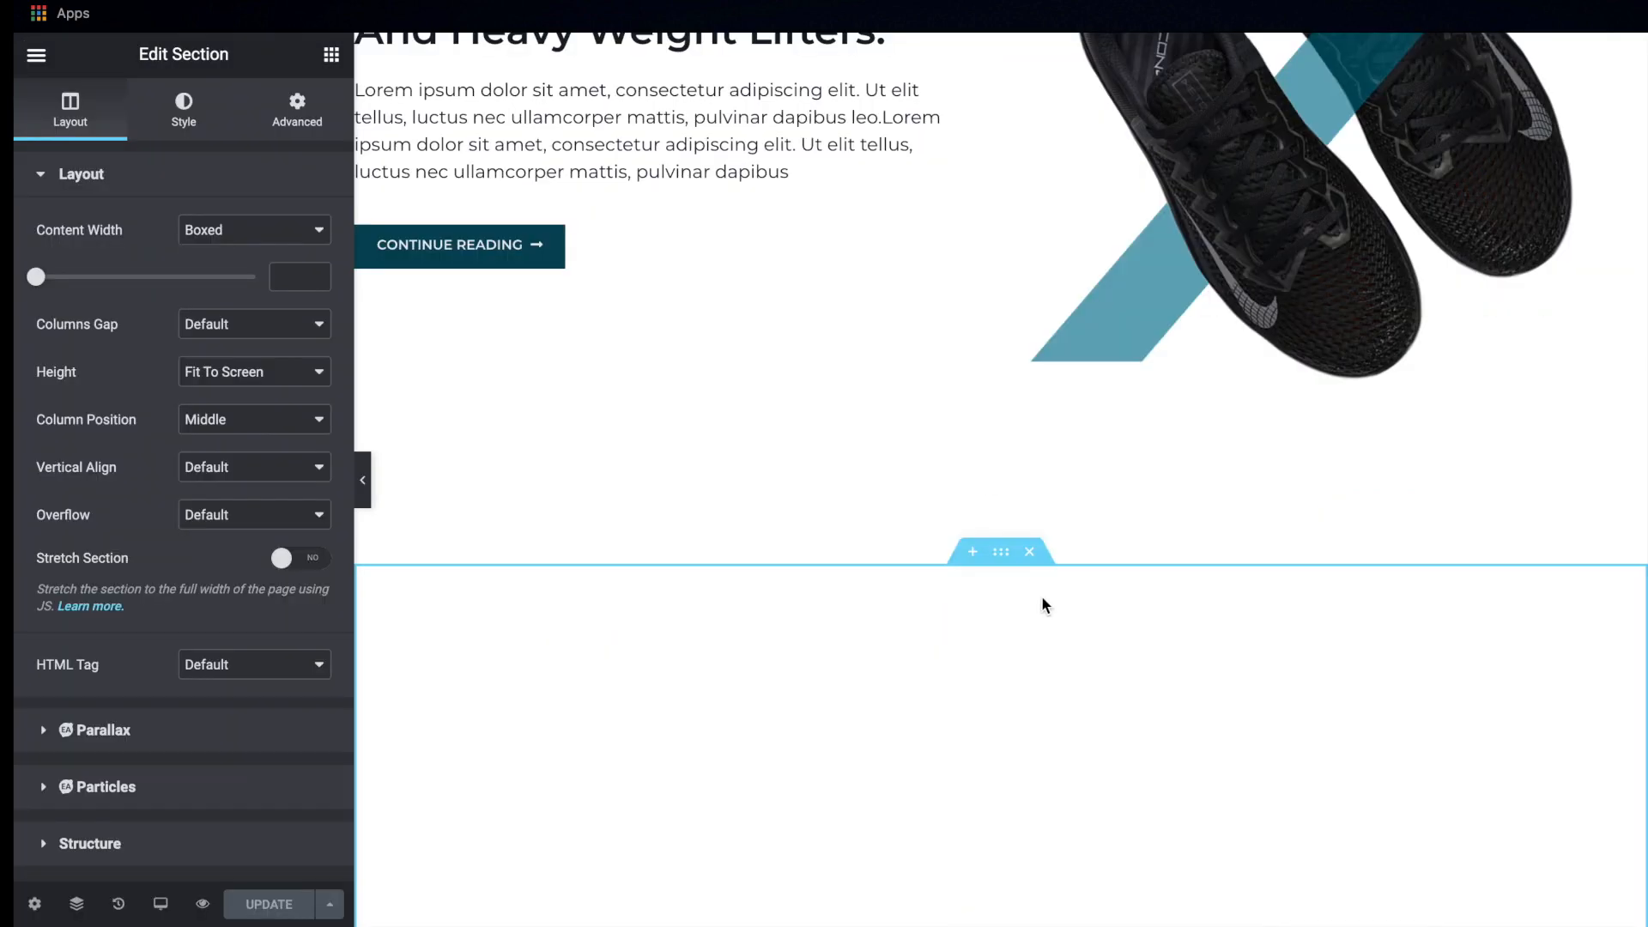
Replace the shoe image in the second sneaker section with NIKE-4.png from the media library
{"action": "scroll", "coordinate": [1042, 595], "scroll_direction": "up", "scroll_amount": 2}
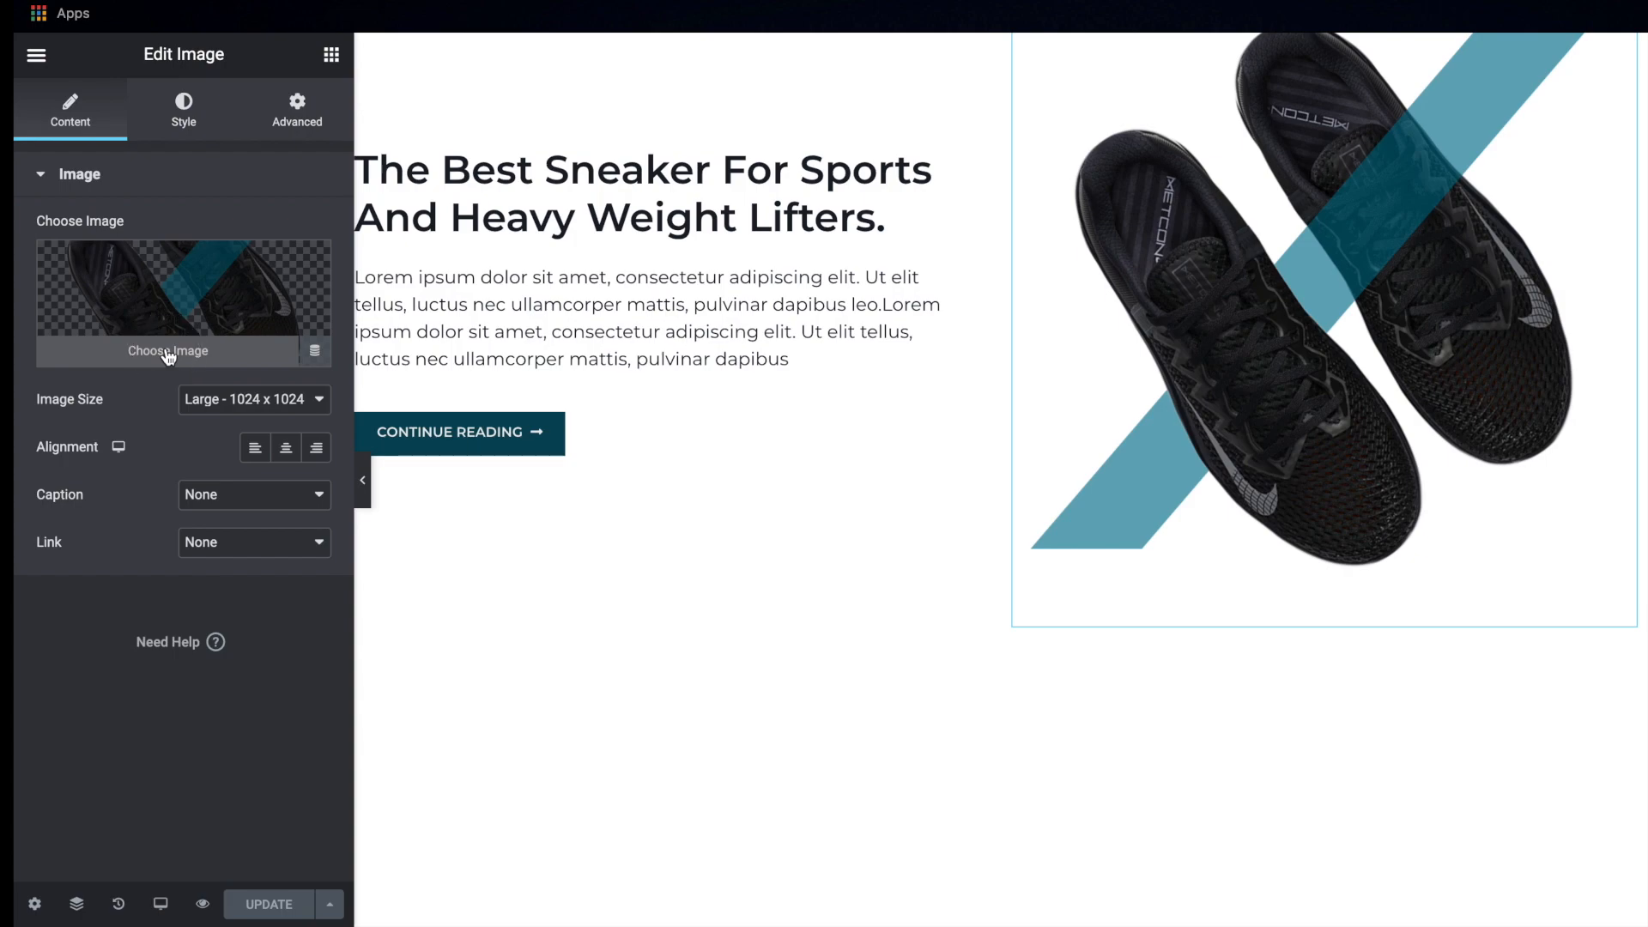
{"action": "left_click", "coordinate": [215, 322]}
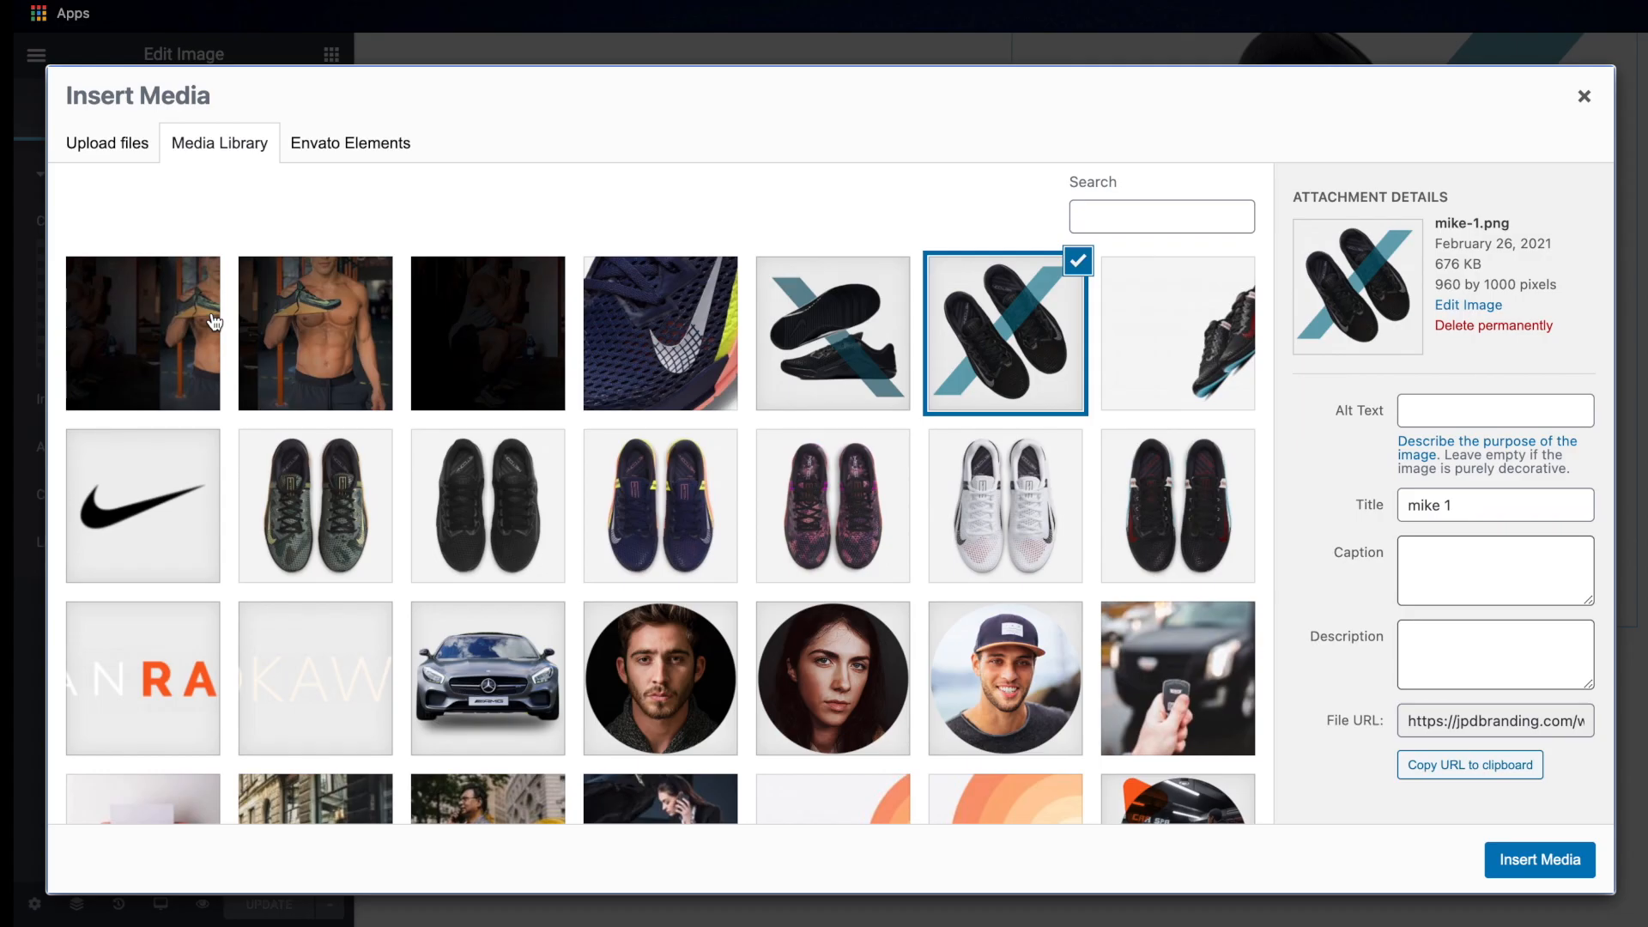
{"action": "left_click", "coordinate": [869, 330]}
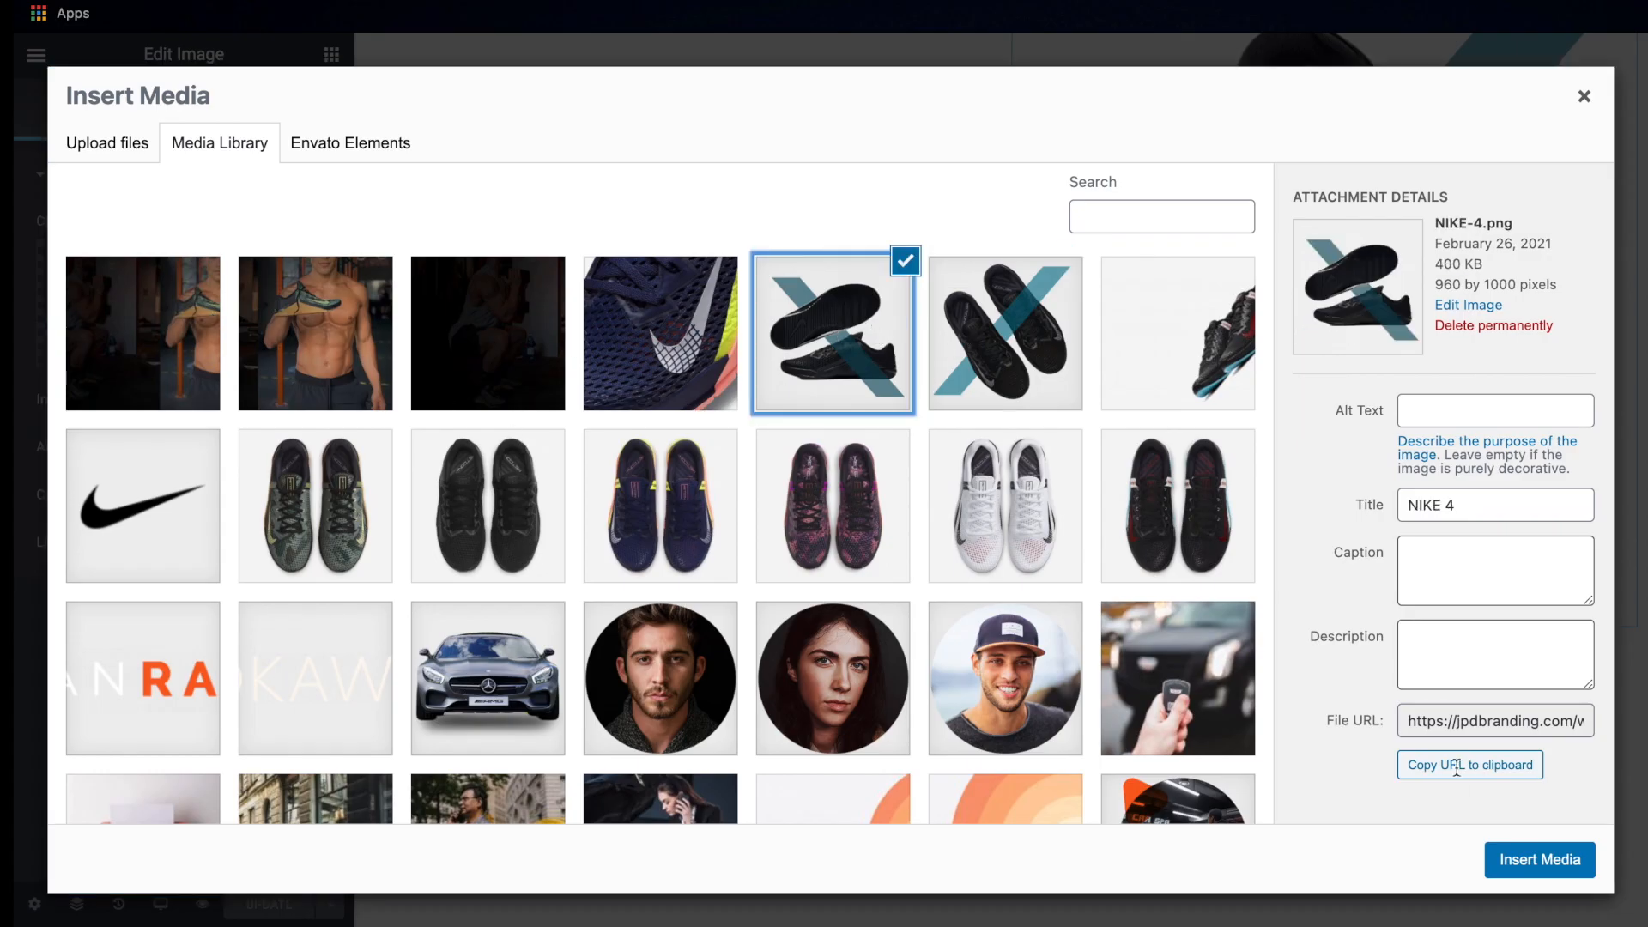
{"action": "left_click", "coordinate": [1552, 856]}
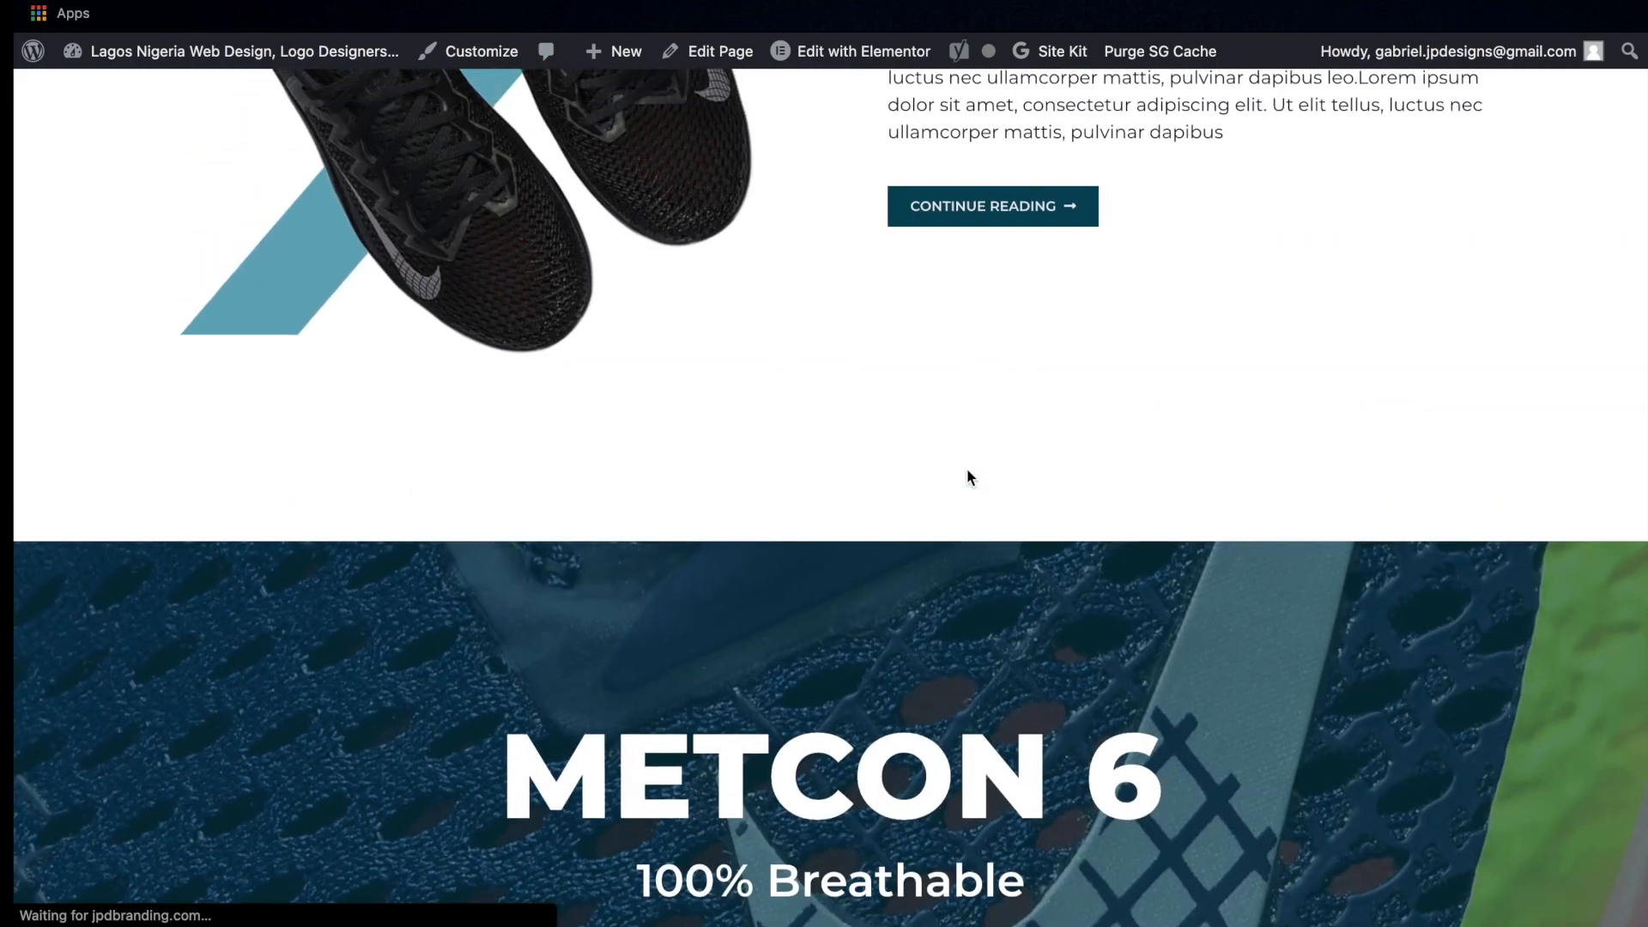
Insert a section with two equal columns between the second sneaker section and the empty full-height section
{"action": "key", "text": "ctrl+Right"}
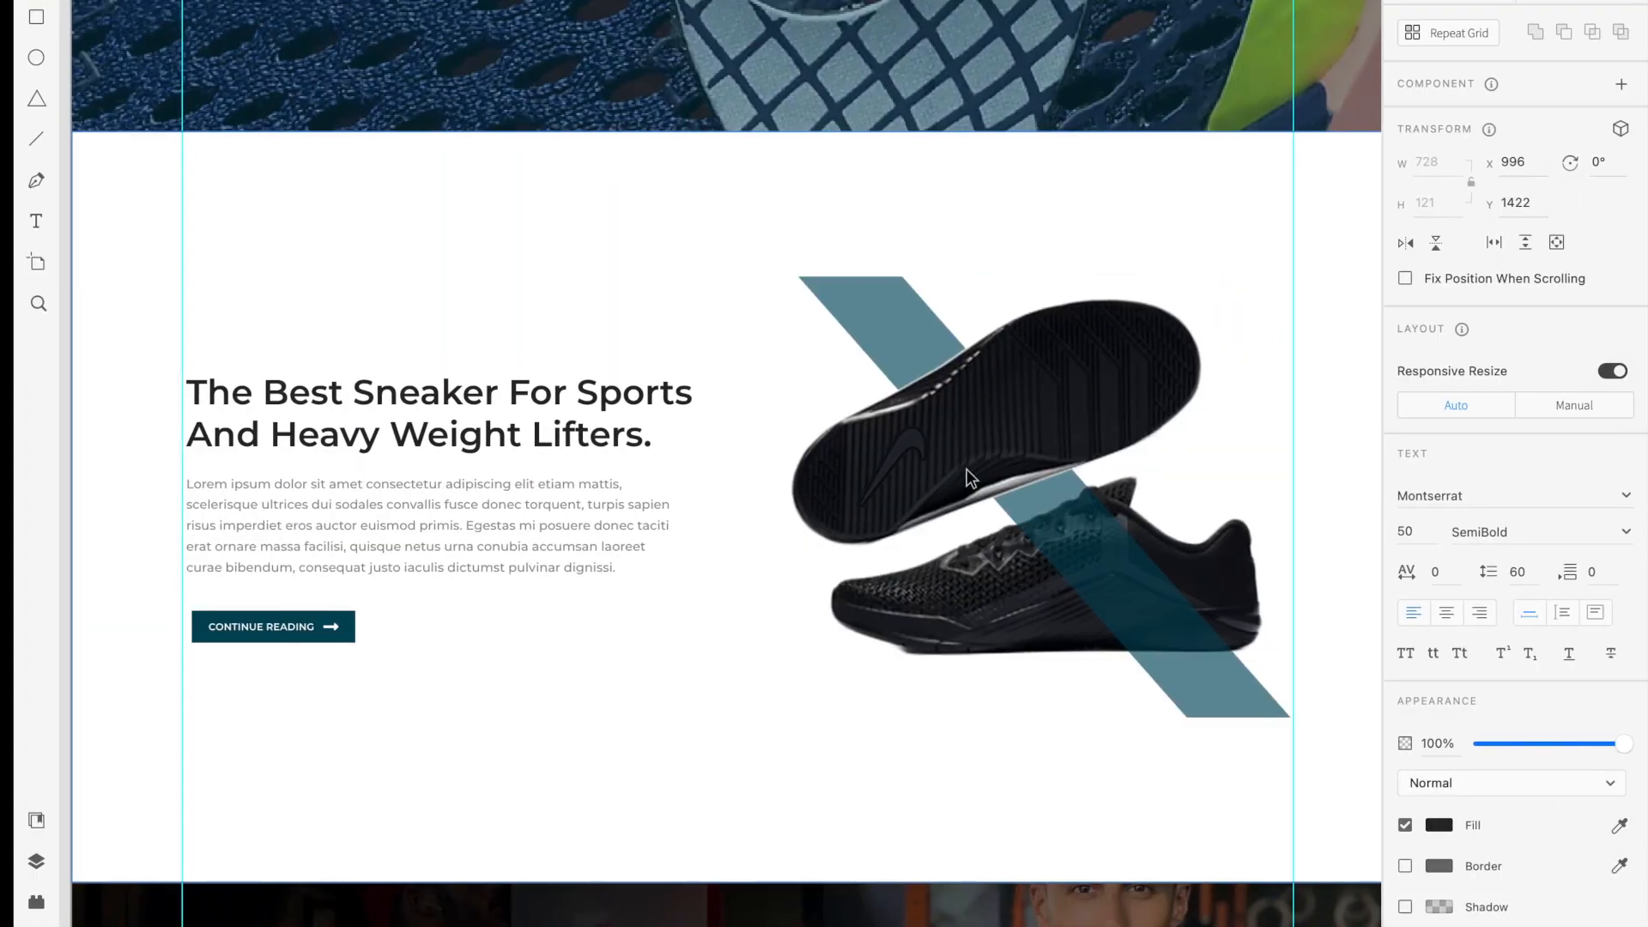
{"action": "scroll", "coordinate": [969, 476], "scroll_direction": "down", "scroll_amount": 10}
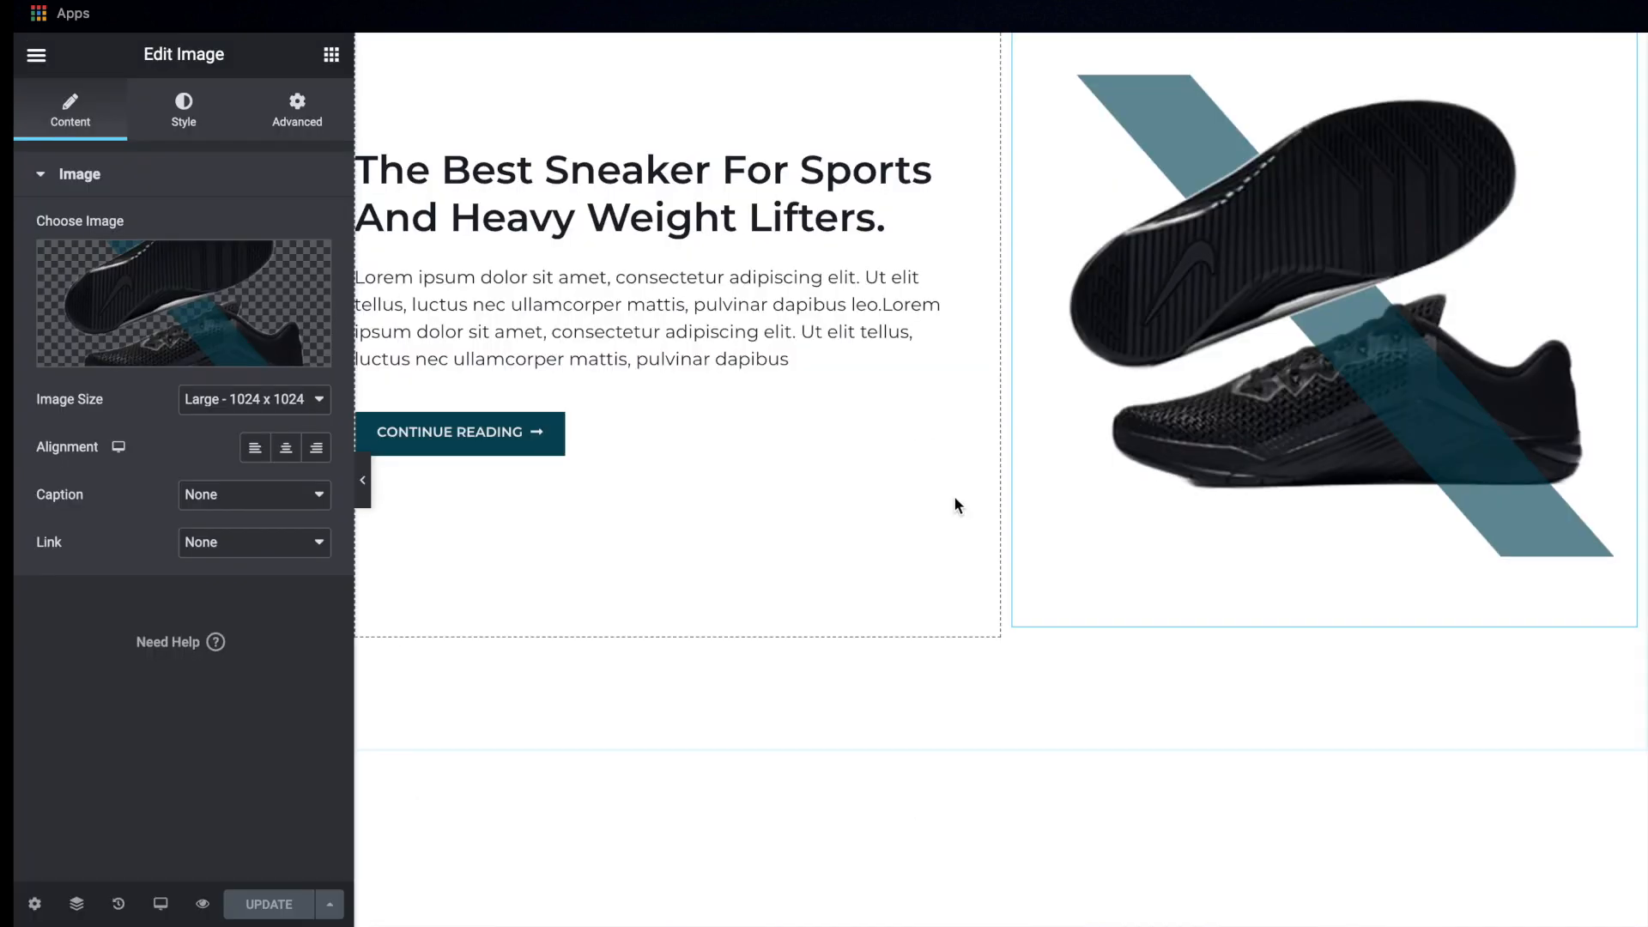
{"action": "scroll", "coordinate": [954, 496], "scroll_direction": "down", "scroll_amount": 3}
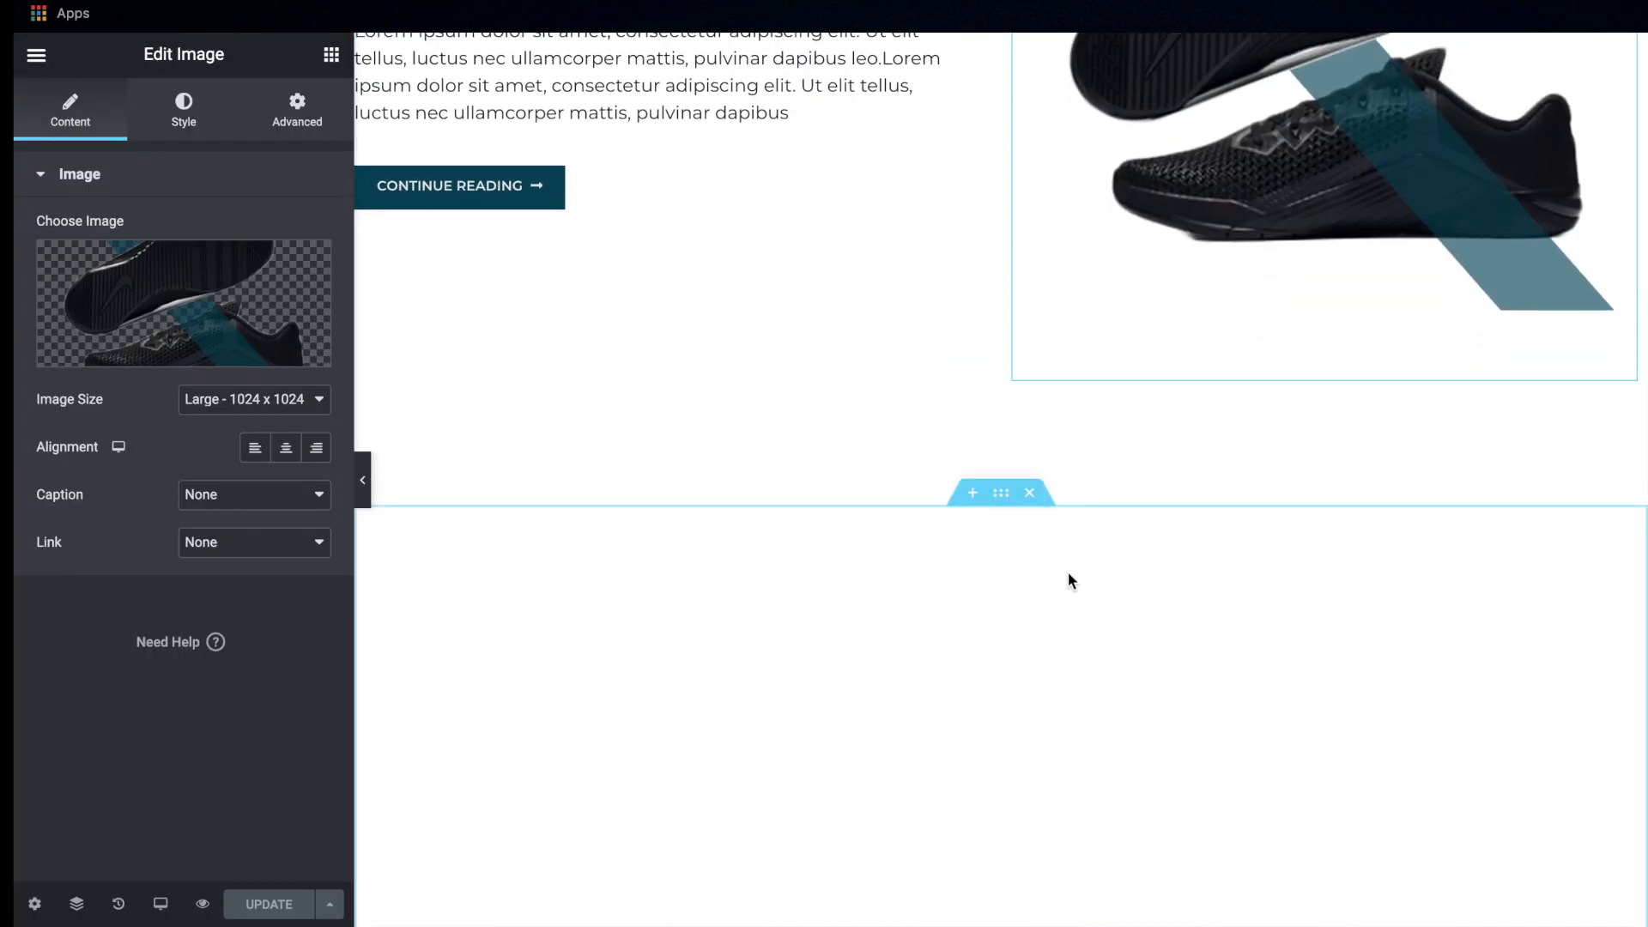
{"action": "scroll", "coordinate": [1068, 573], "scroll_direction": "down", "scroll_amount": 3}
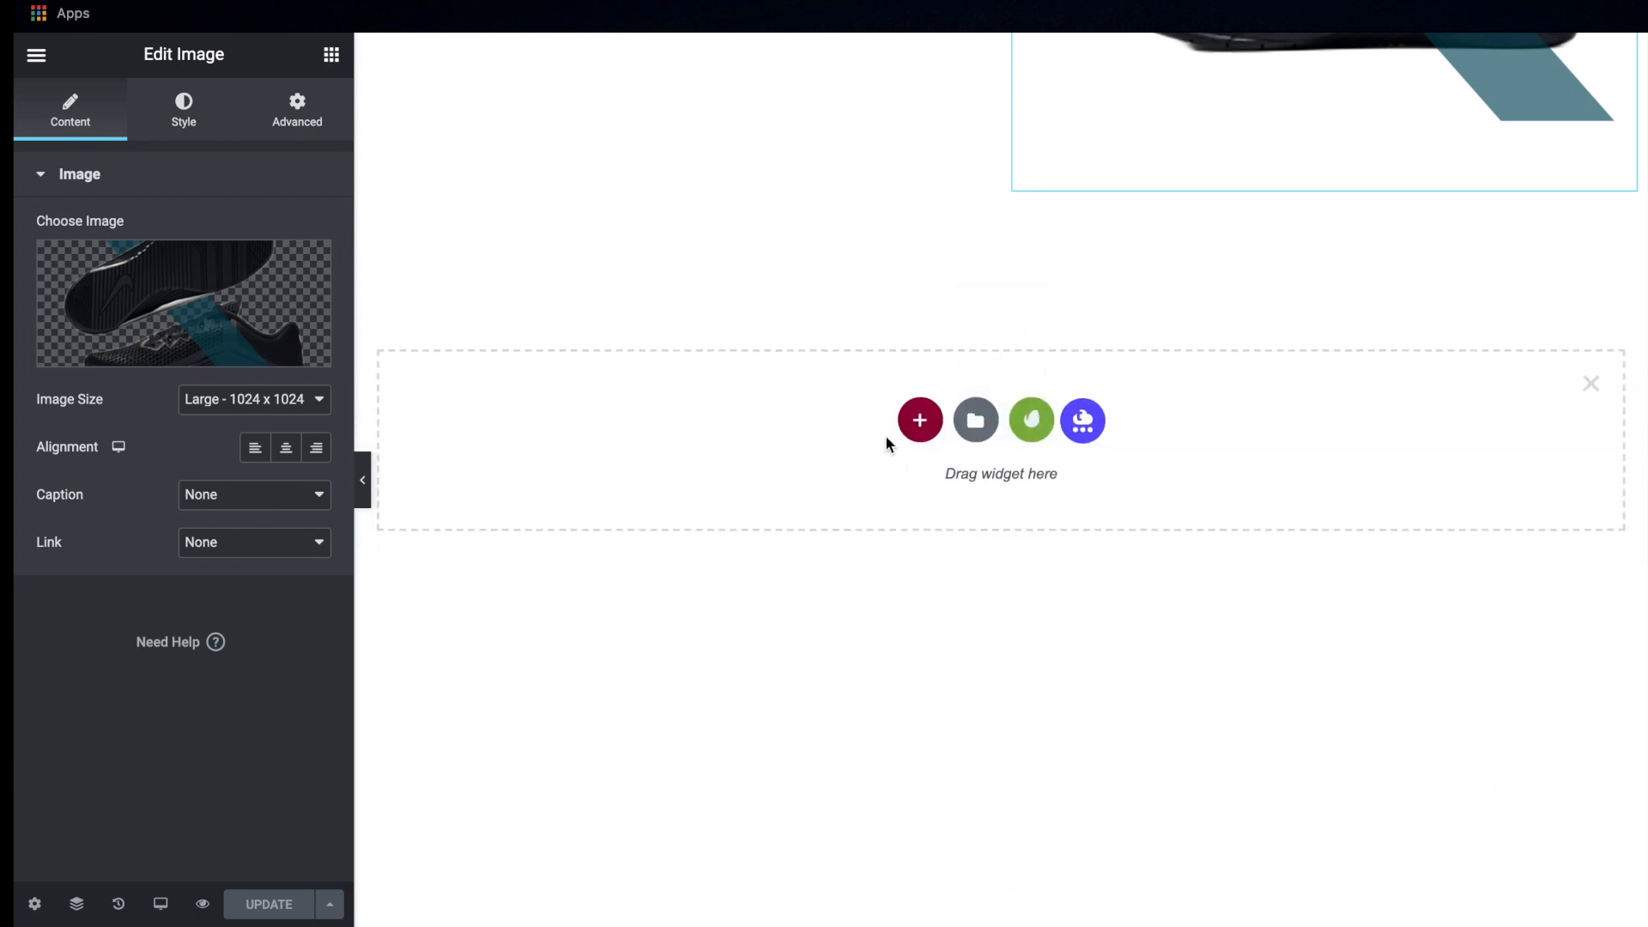
{"action": "left_click", "coordinate": [918, 417]}
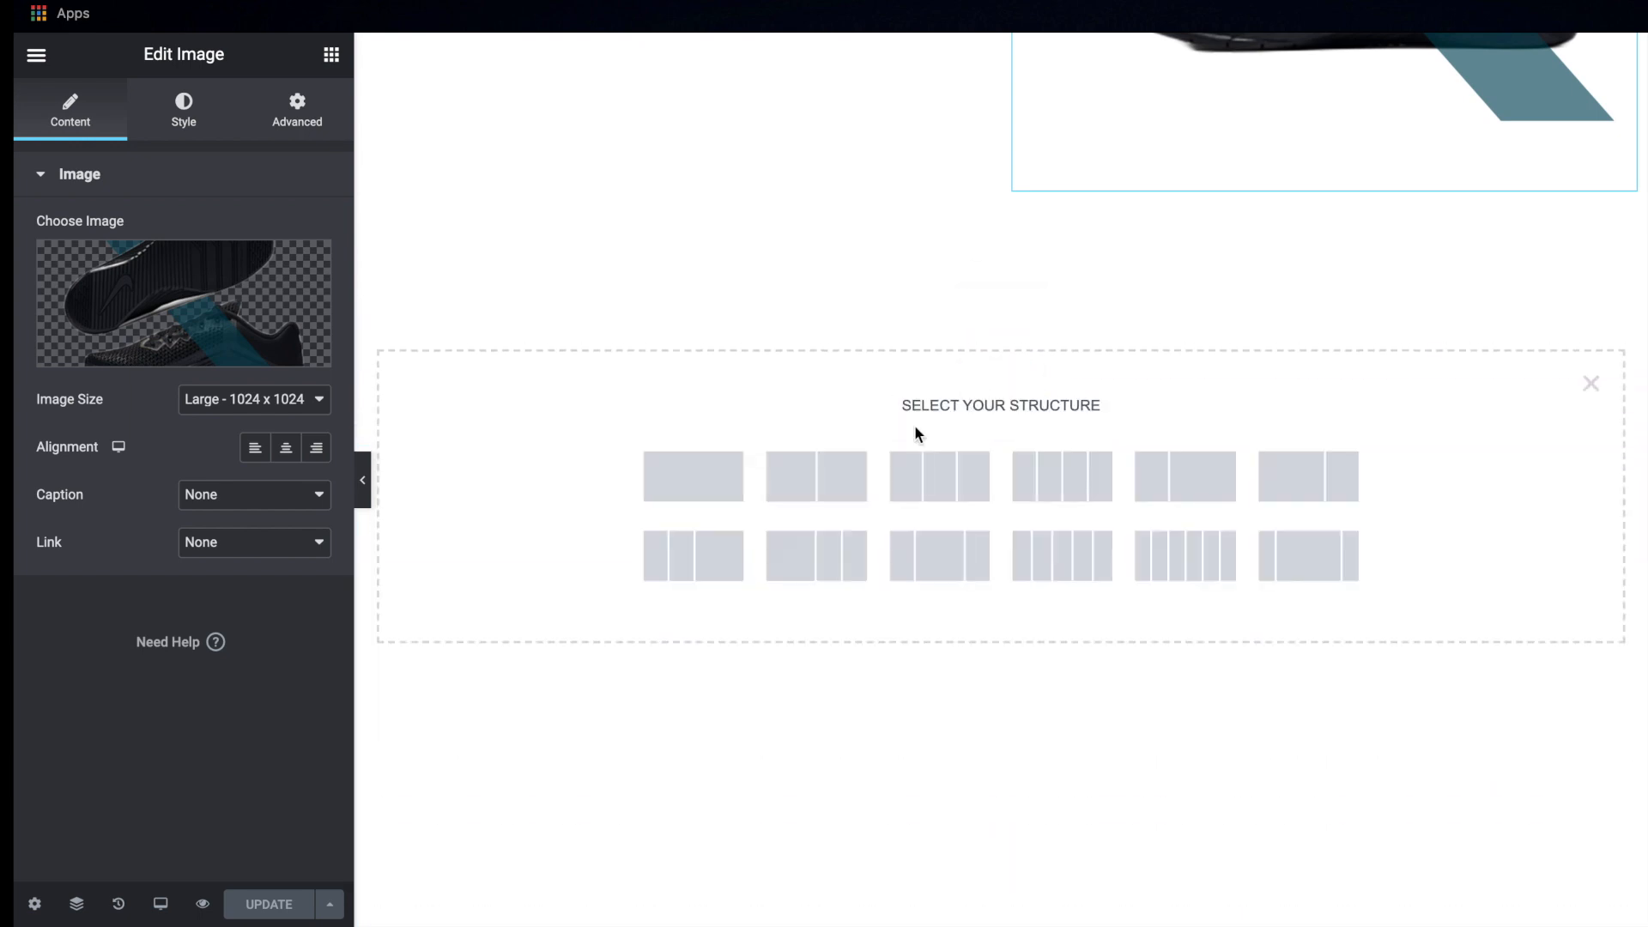
{"action": "left_click", "coordinate": [816, 477]}
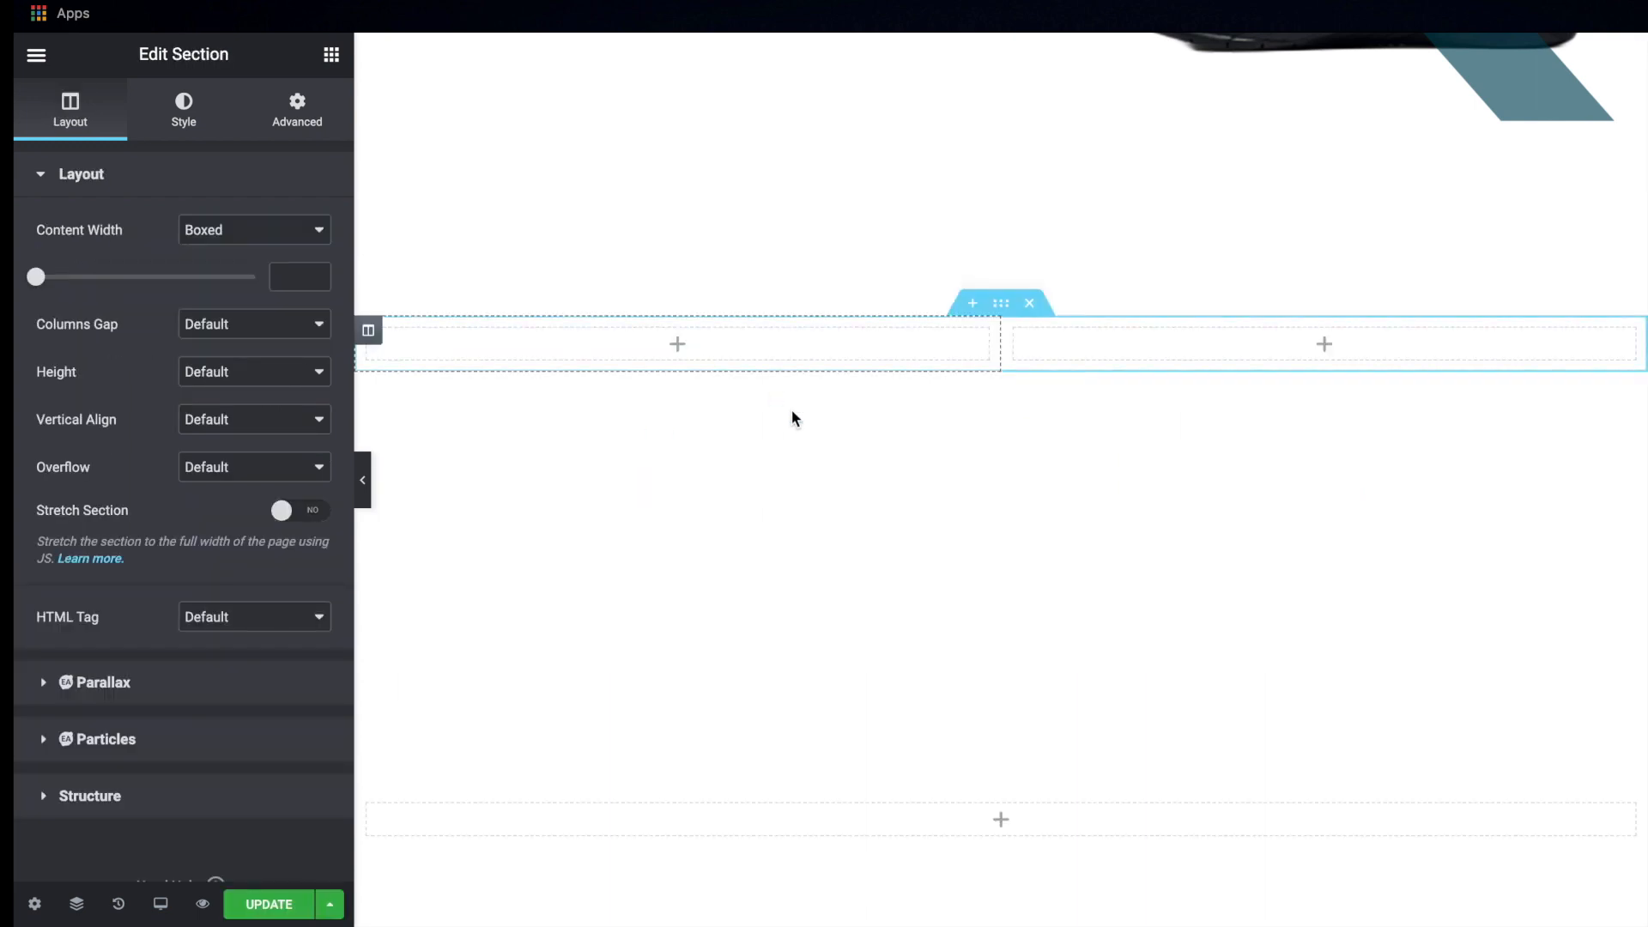
Give the new two-column section a classic background using the darkened gym photo of the man holding a shoe from the media library
{"action": "left_click", "coordinate": [182, 129]}
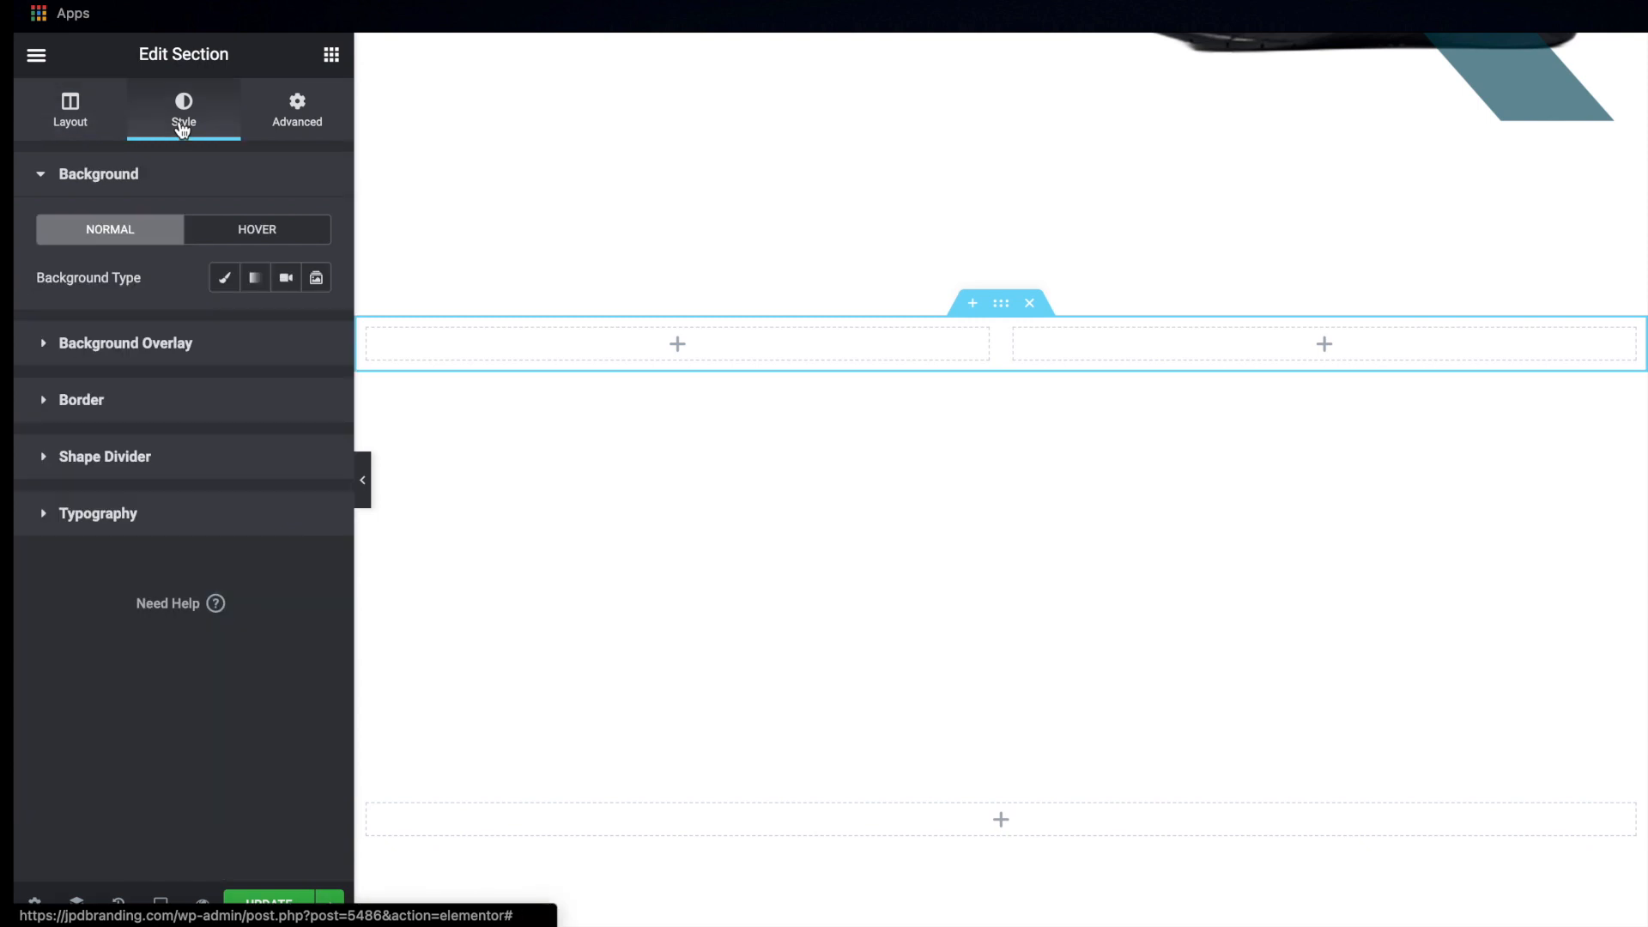
{"action": "left_click", "coordinate": [226, 278]}
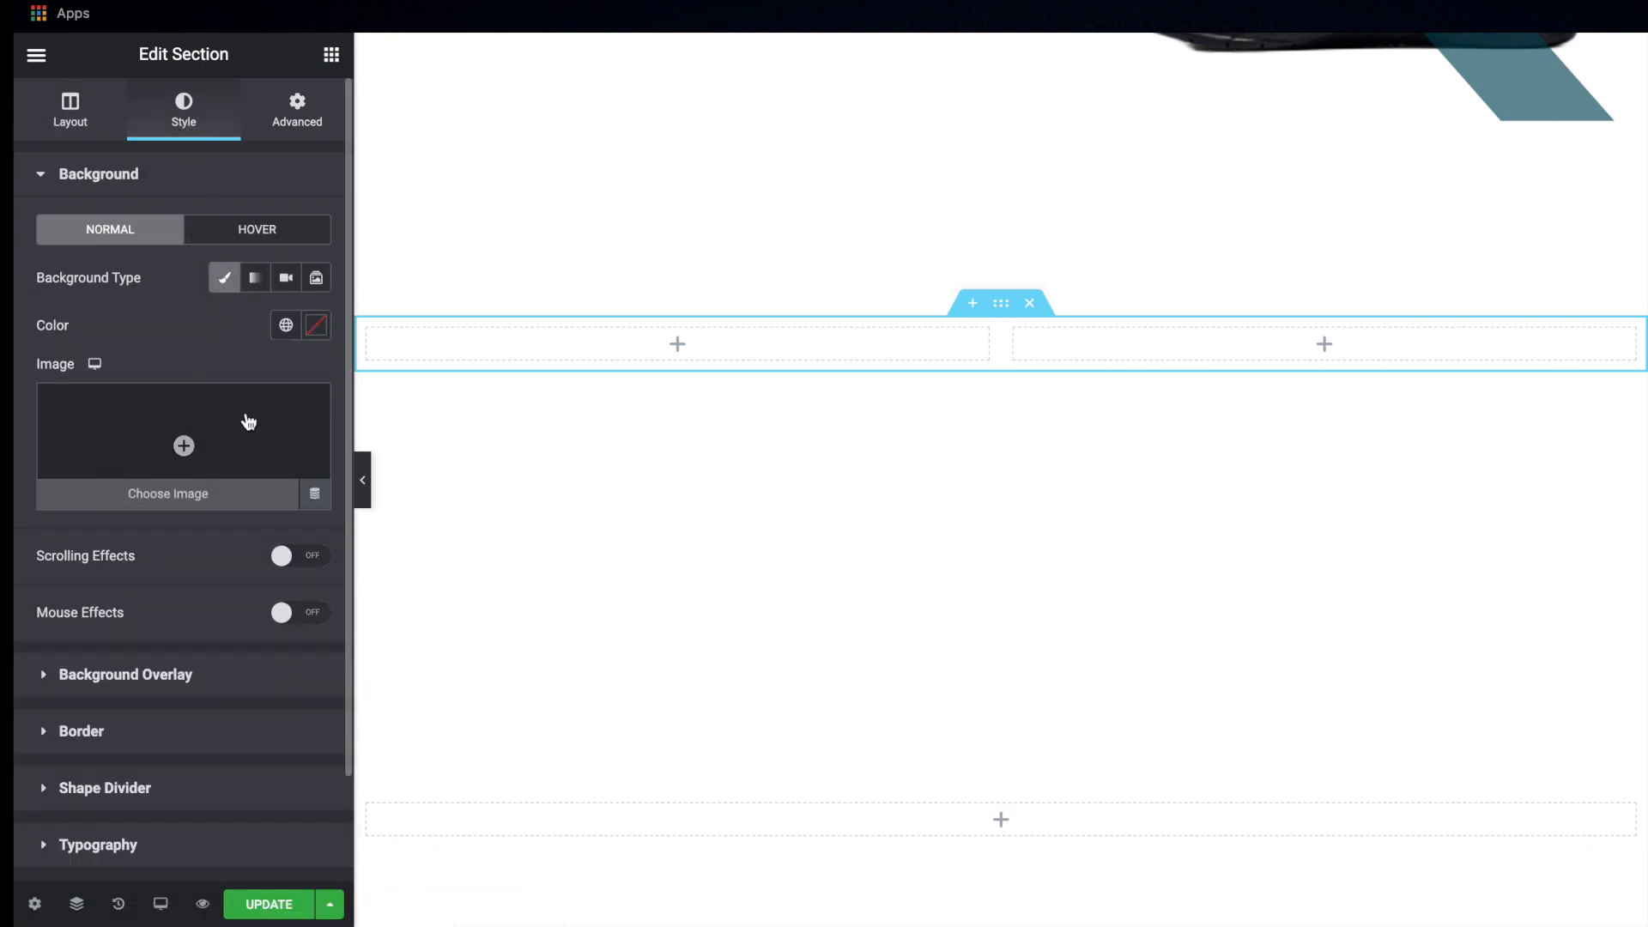
{"action": "left_click", "coordinate": [247, 424]}
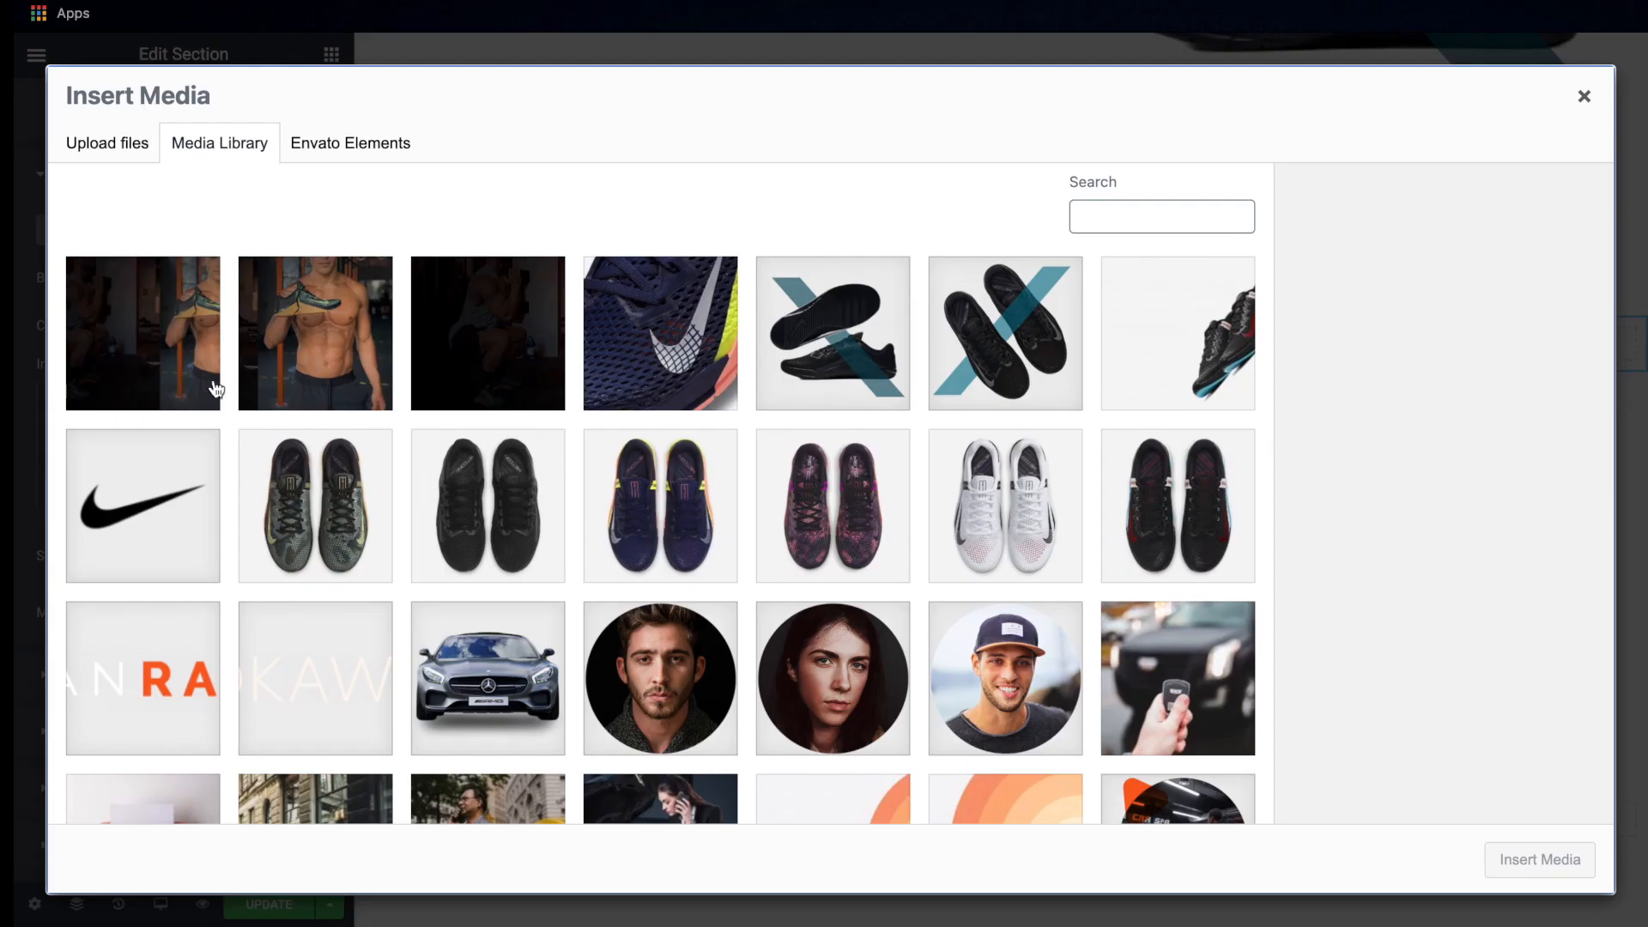
{"action": "left_click", "coordinate": [185, 333]}
{"action": "left_click", "coordinate": [1557, 876]}
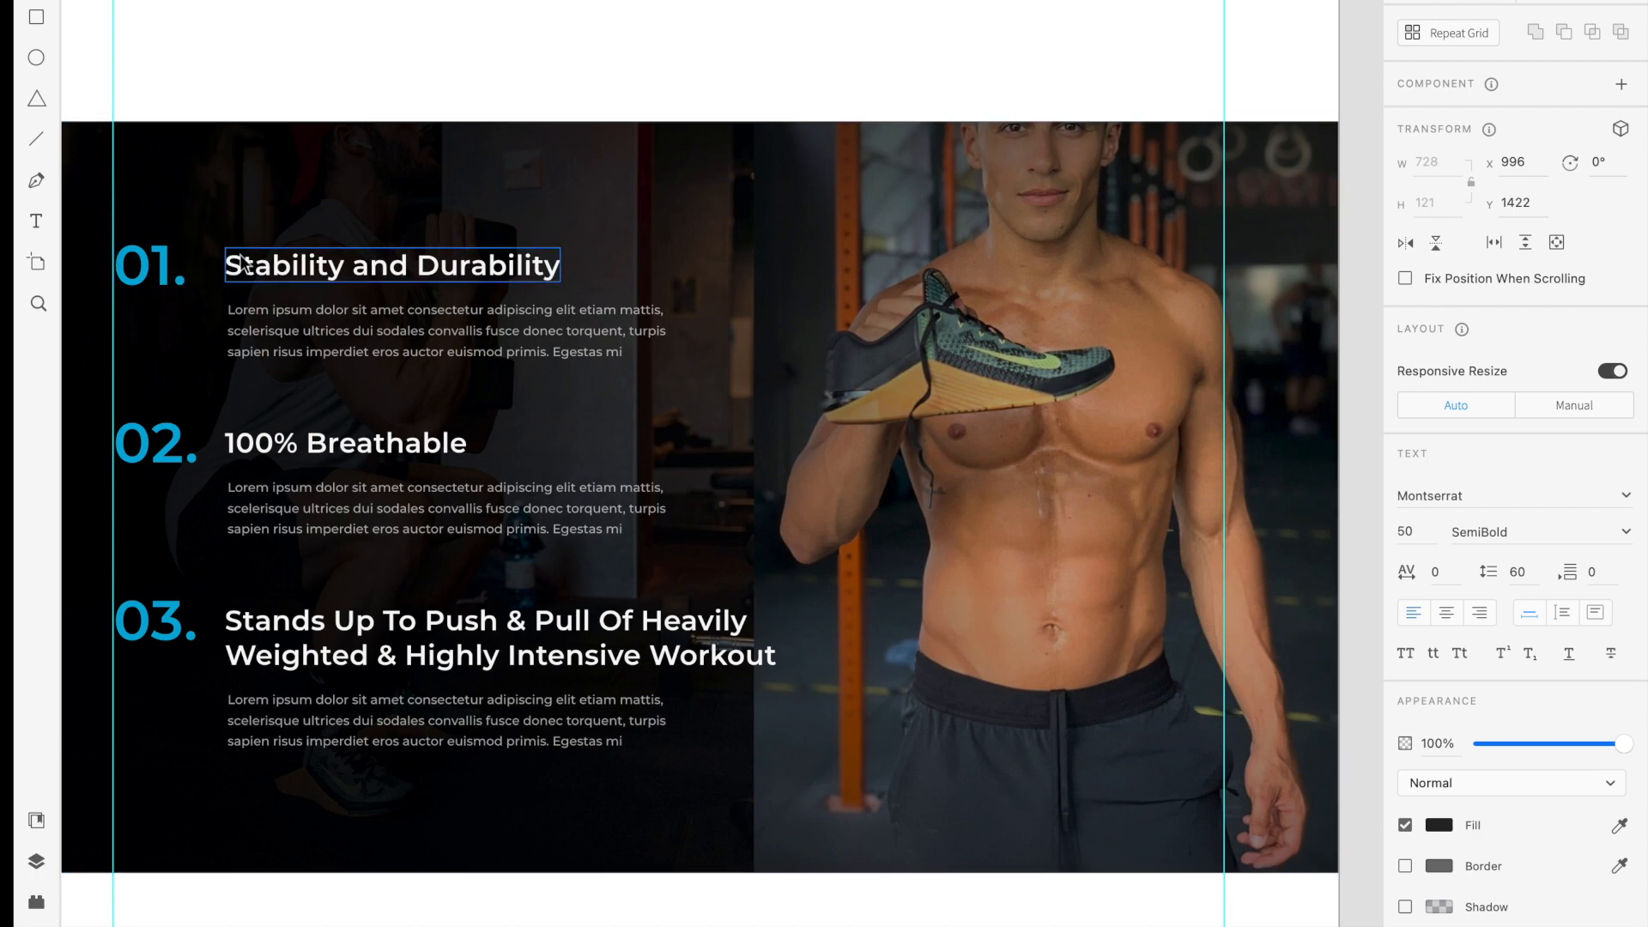
{"action": "key", "text": "ctrl+Left"}
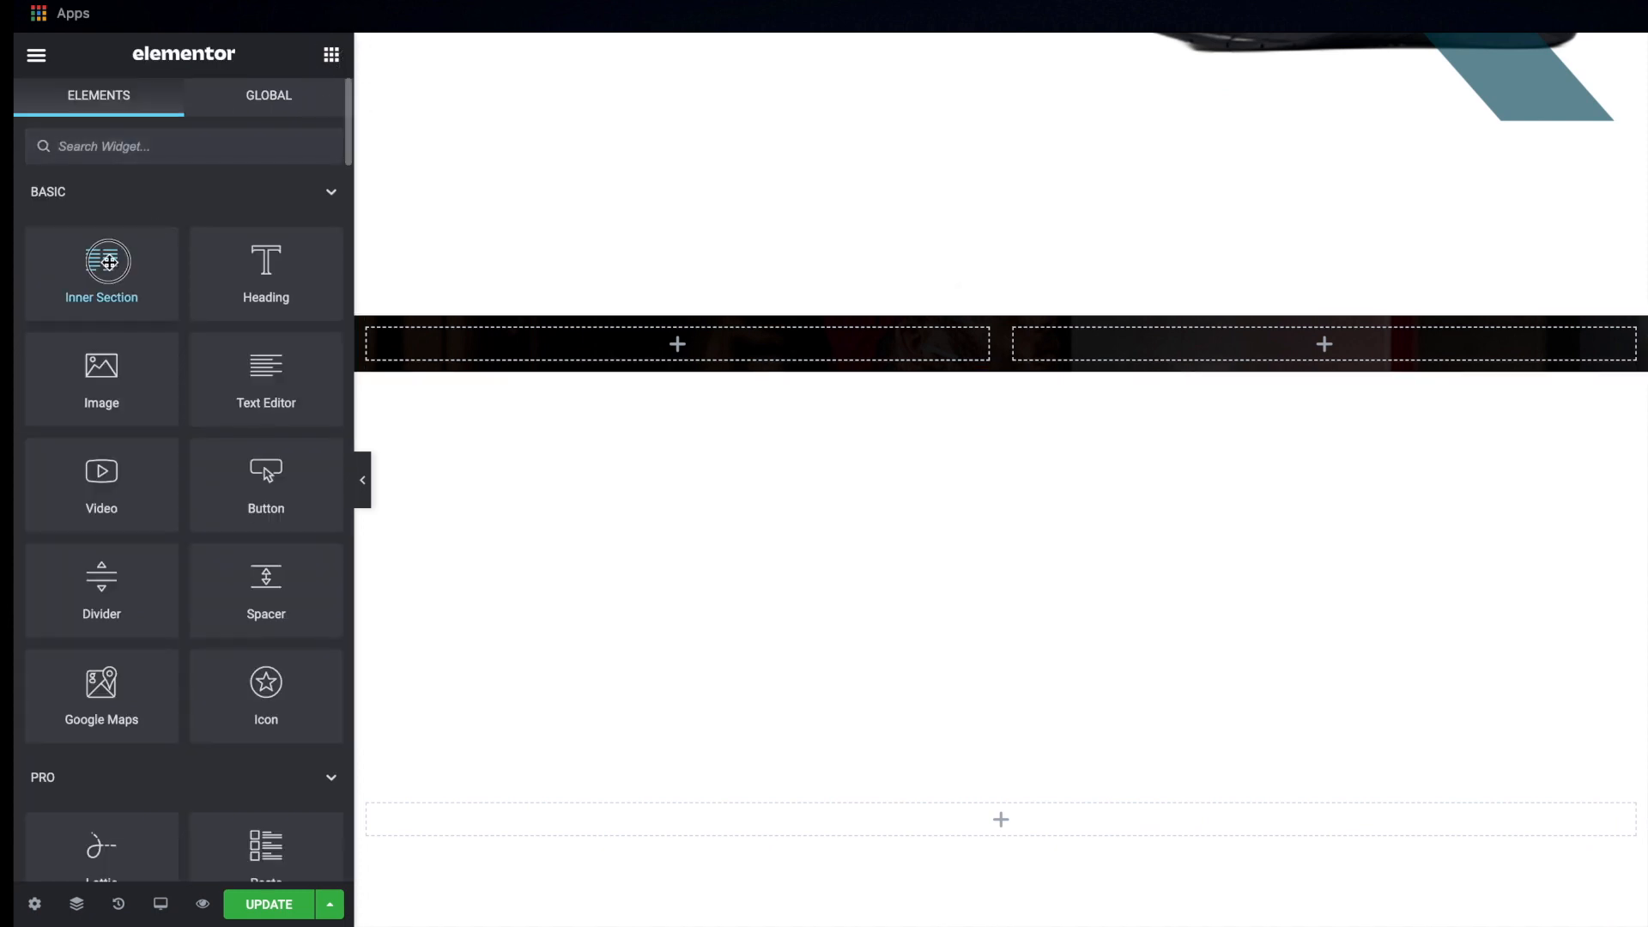
Add an inner section to the section's left column and set the outer section's padding to 100 px top and bottom, 0 at the sides
{"action": "left_click_drag", "start_coordinate": [101, 258], "coordinate": [515, 344]}
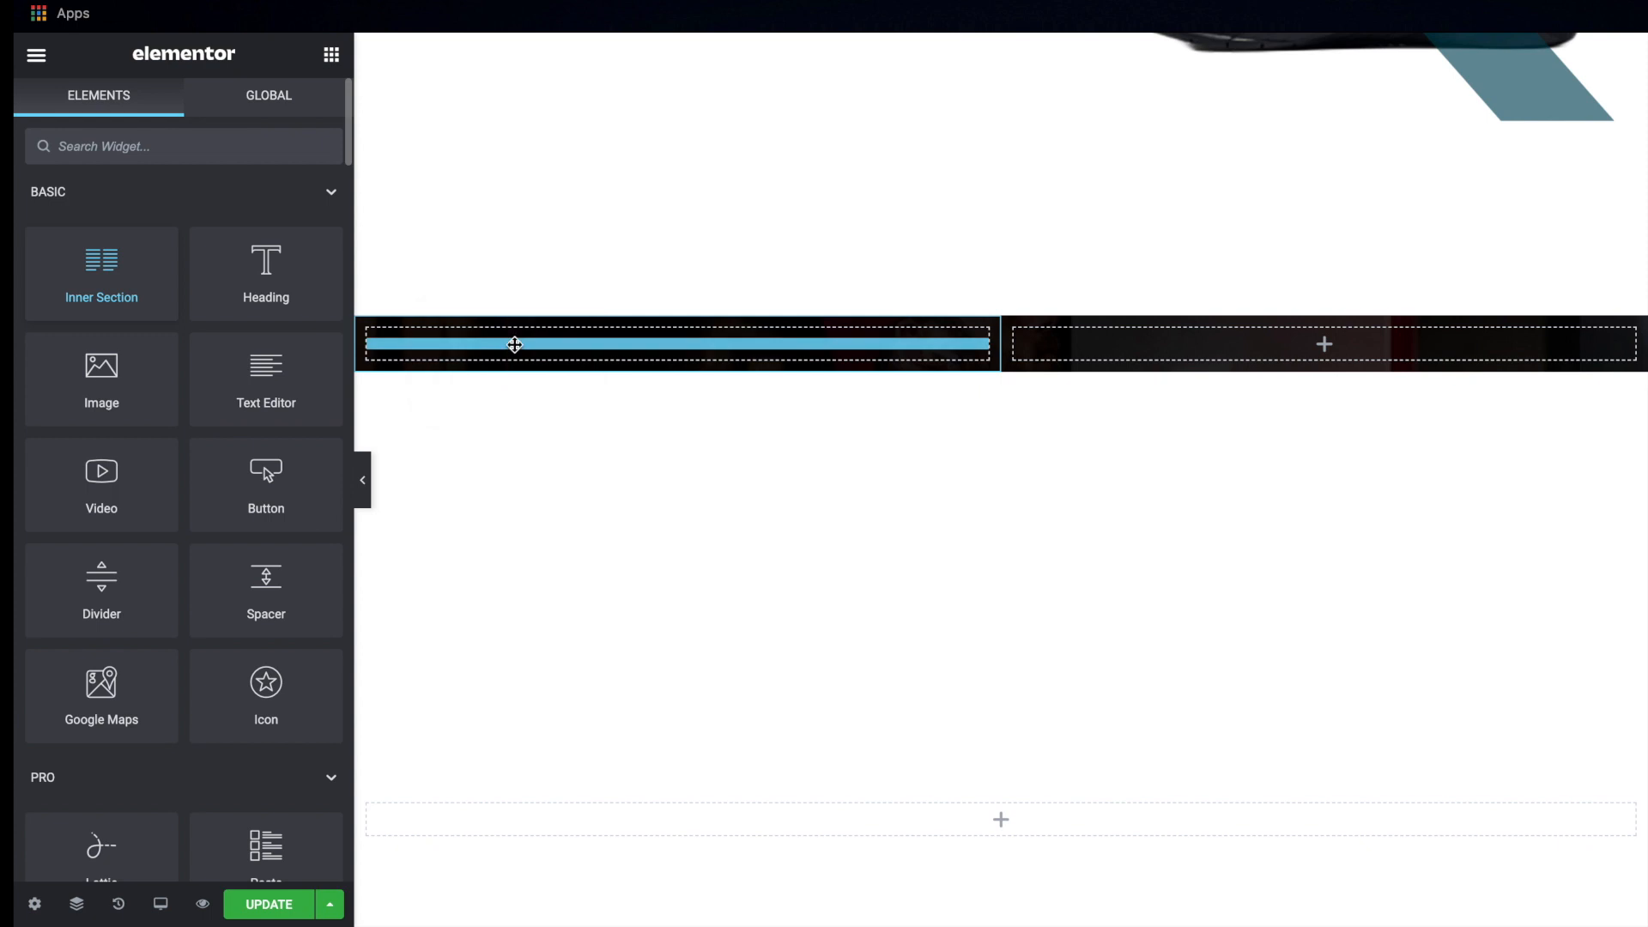
{"action": "left_click_drag", "start_coordinate": [515, 345], "coordinate": [515, 344]}
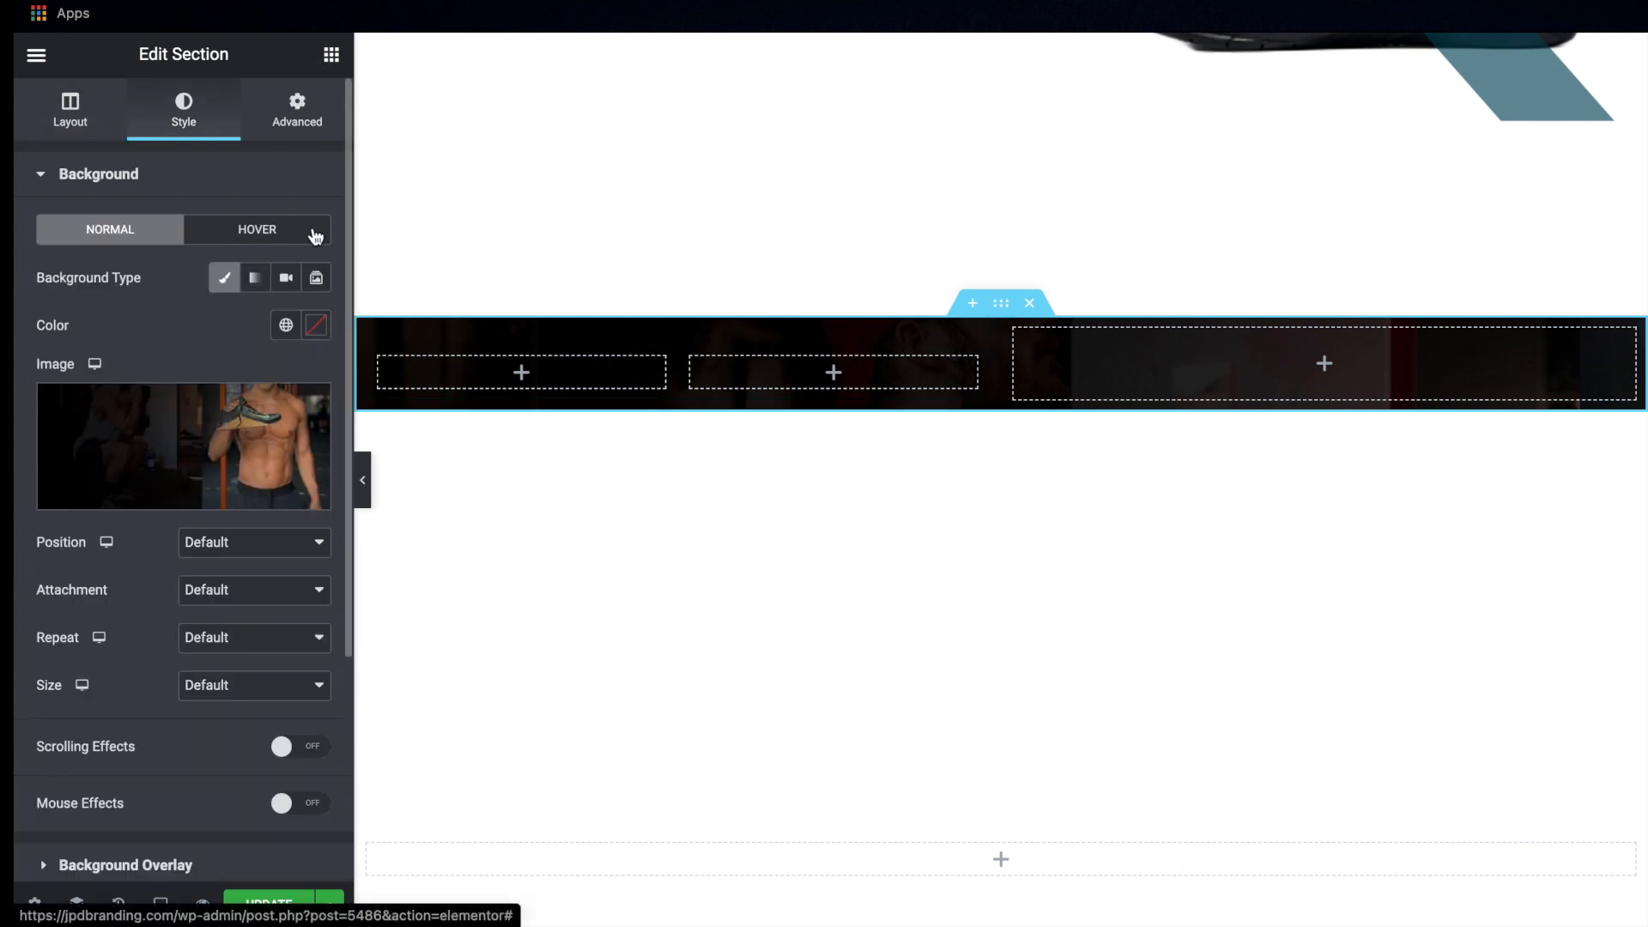
{"action": "left_click", "coordinate": [297, 112]}
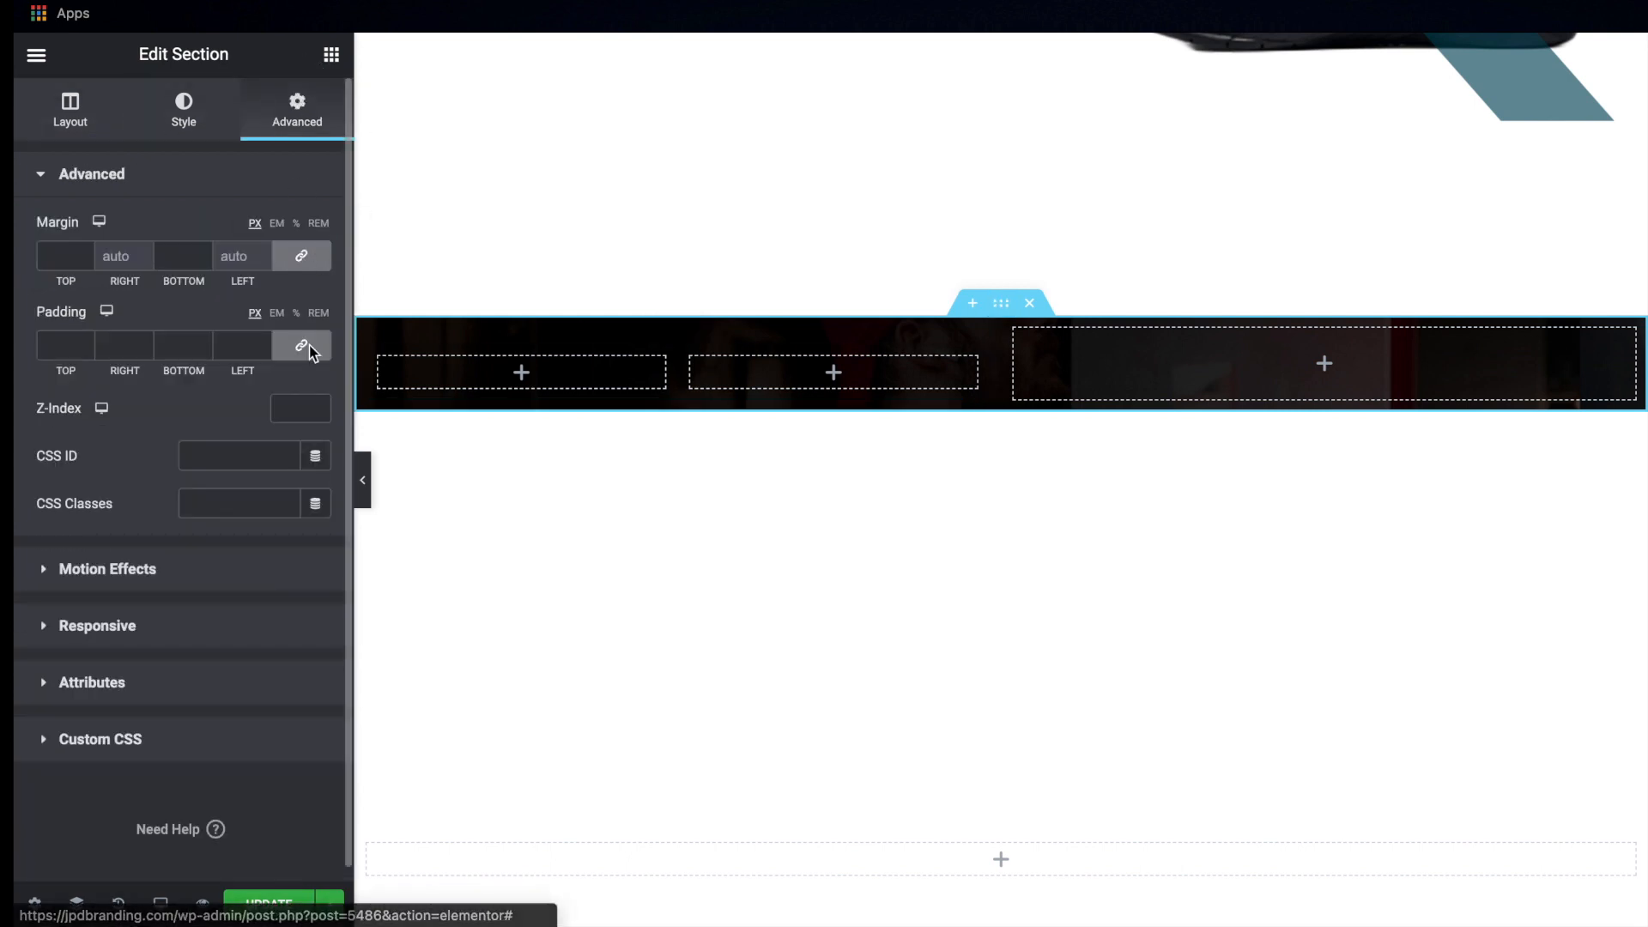
{"action": "left_click", "coordinate": [301, 345]}
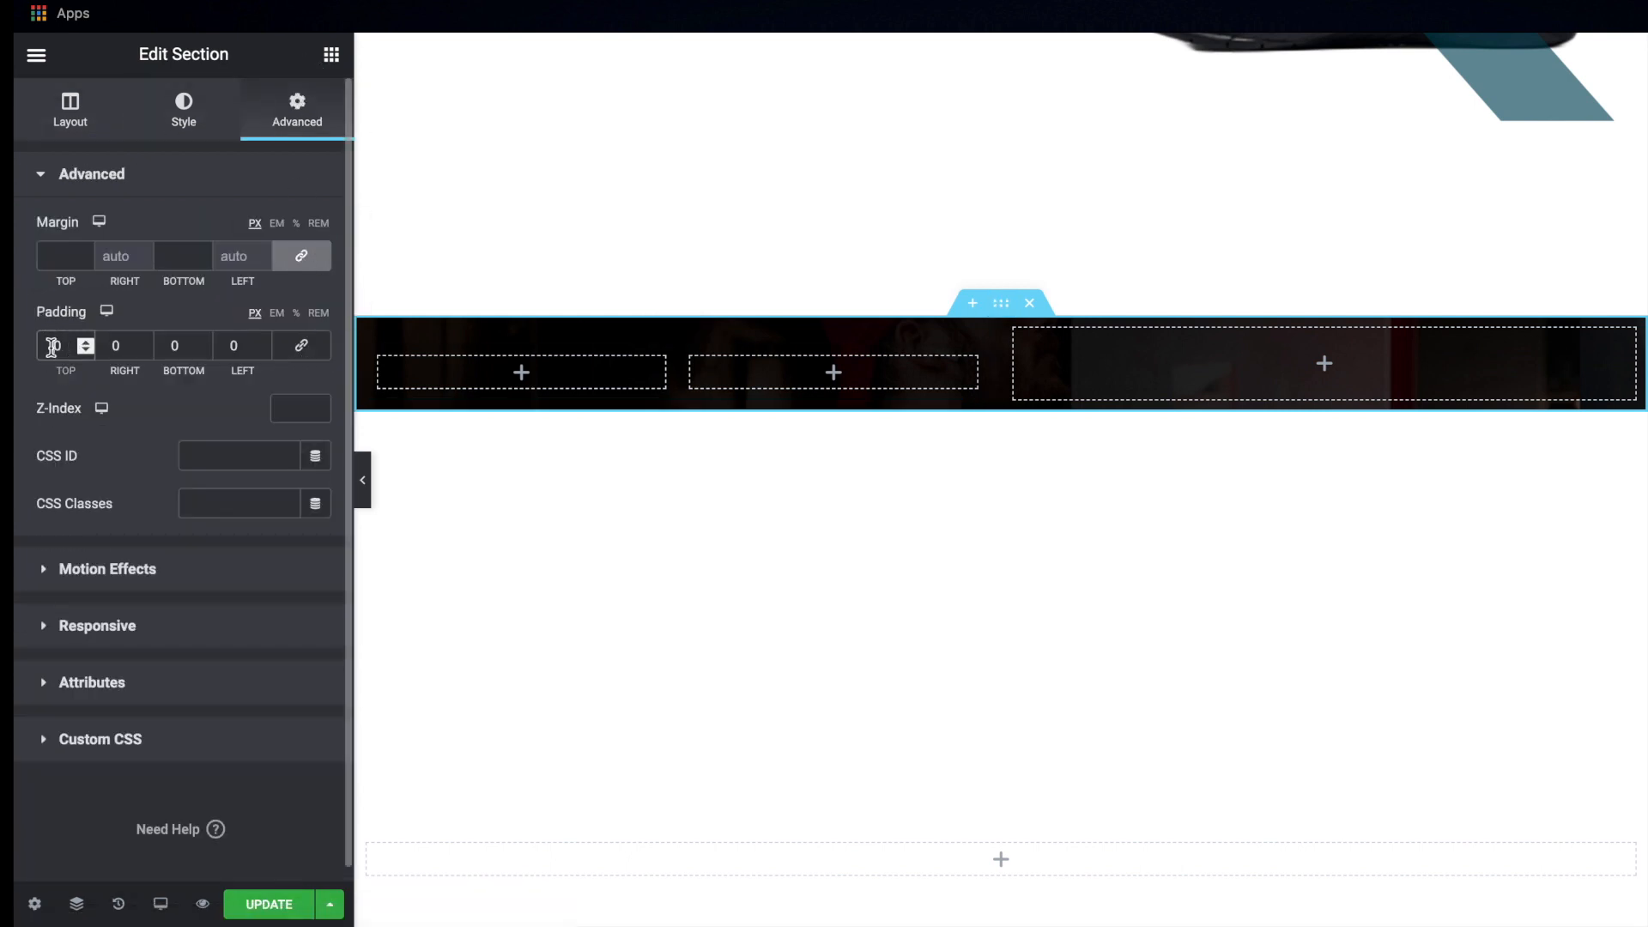
{"action": "type", "text": "100"}
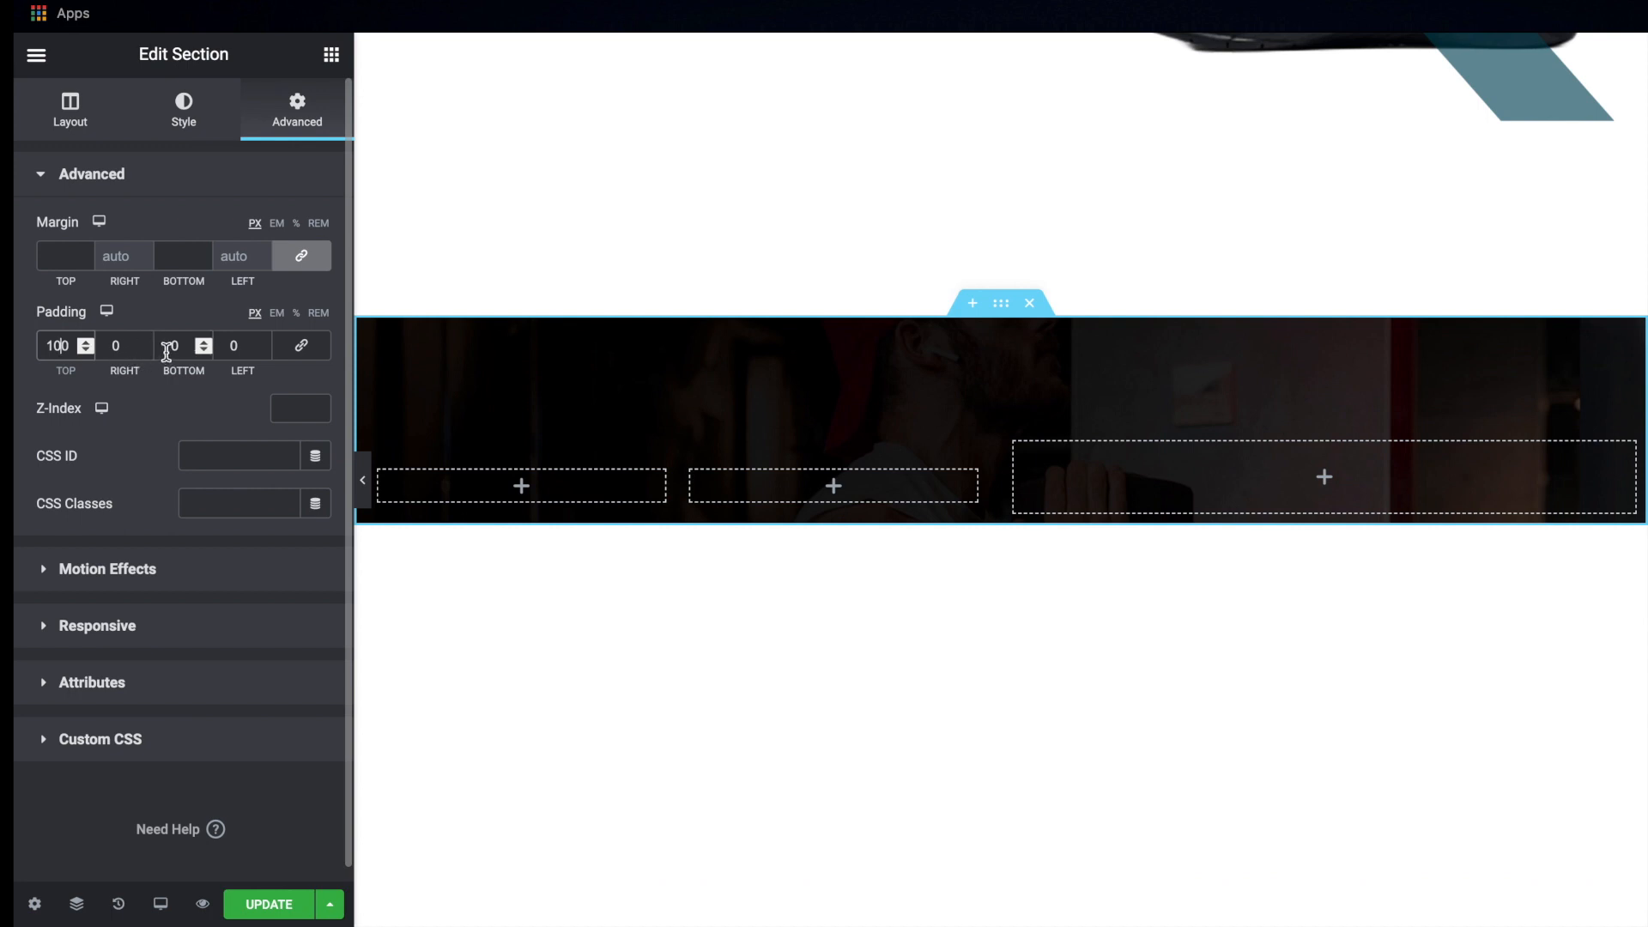
{"action": "type", "text": "100"}
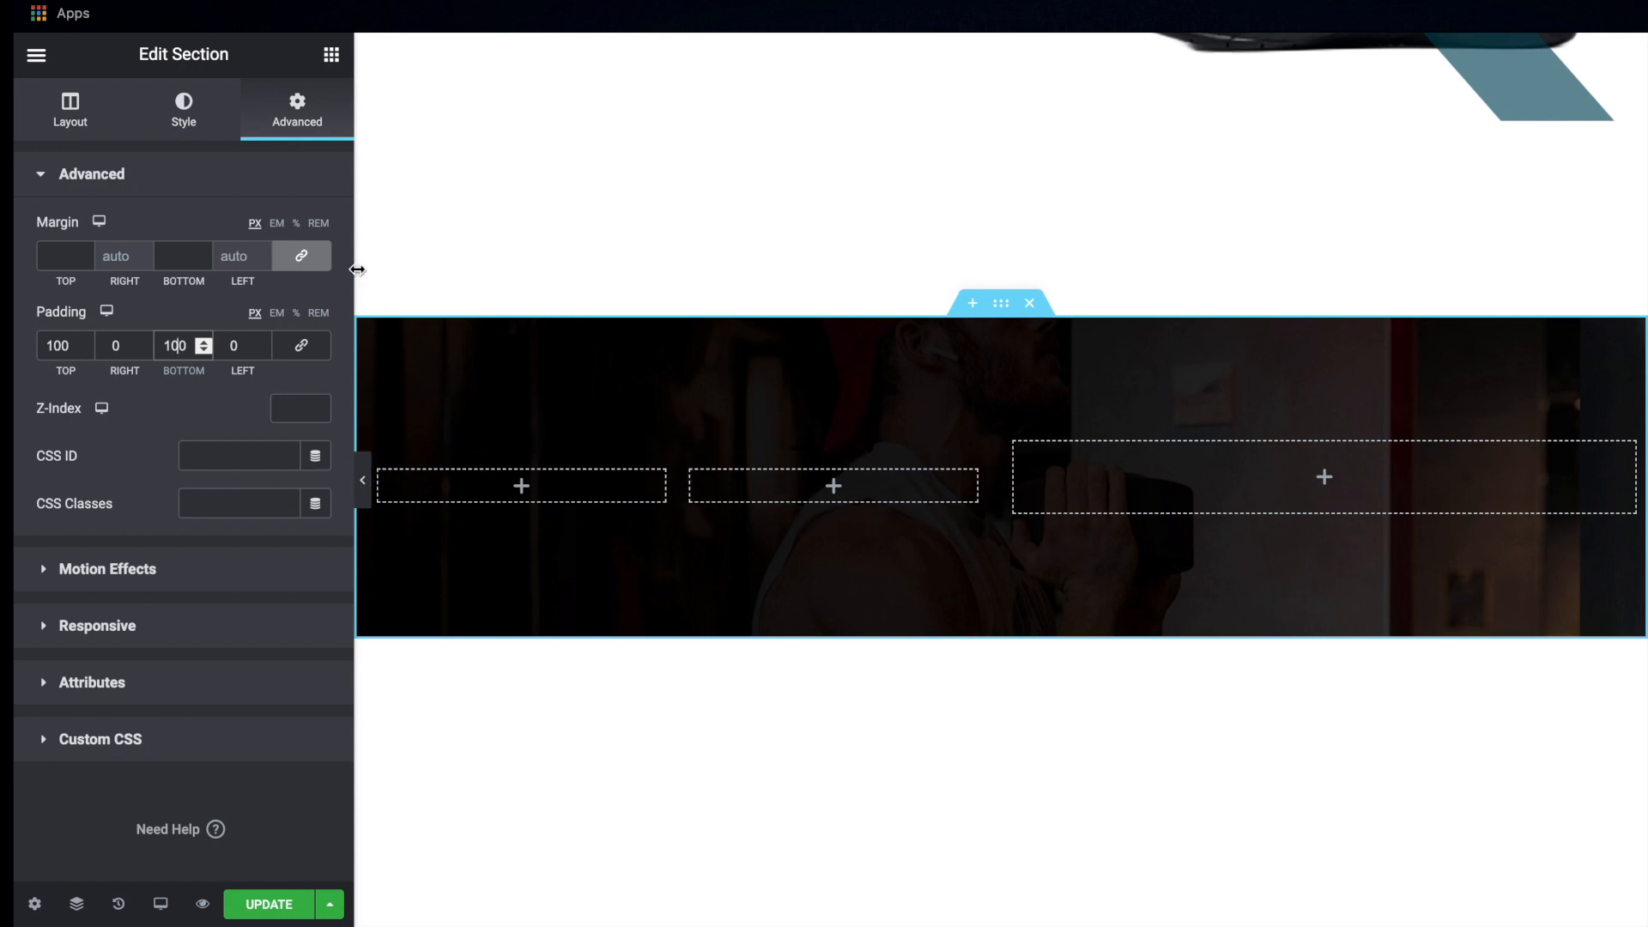
Add a heading reading "01." in the first column of the inner section
{"action": "left_click", "coordinate": [332, 55]}
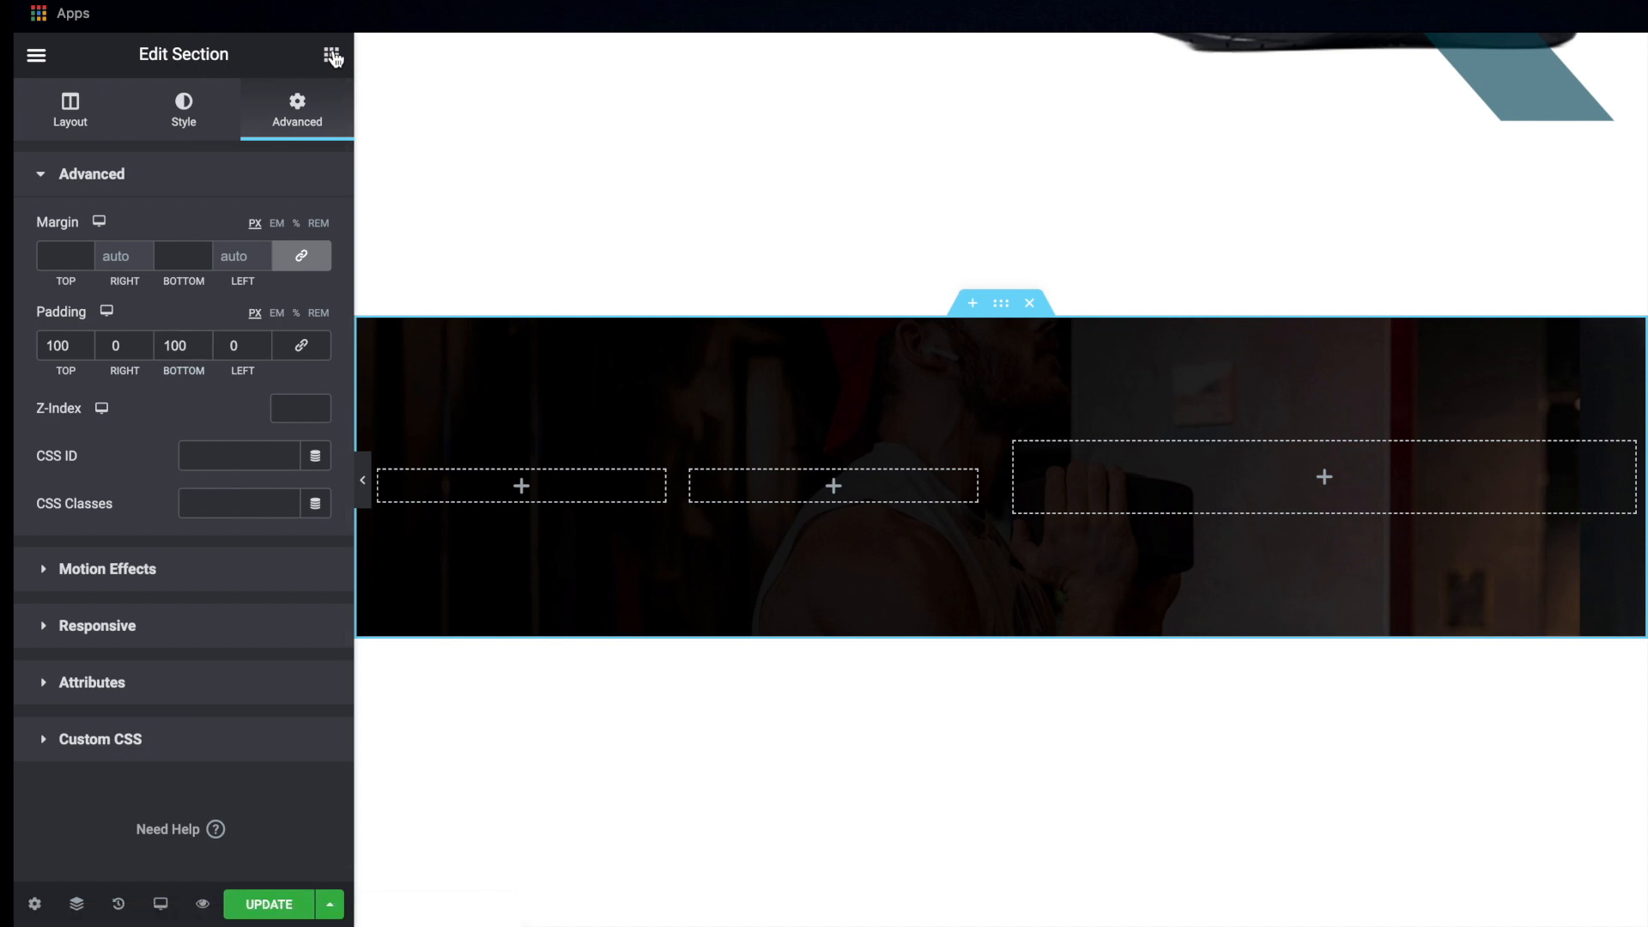
{"action": "left_click_drag", "start_coordinate": [266, 265], "coordinate": [461, 467]}
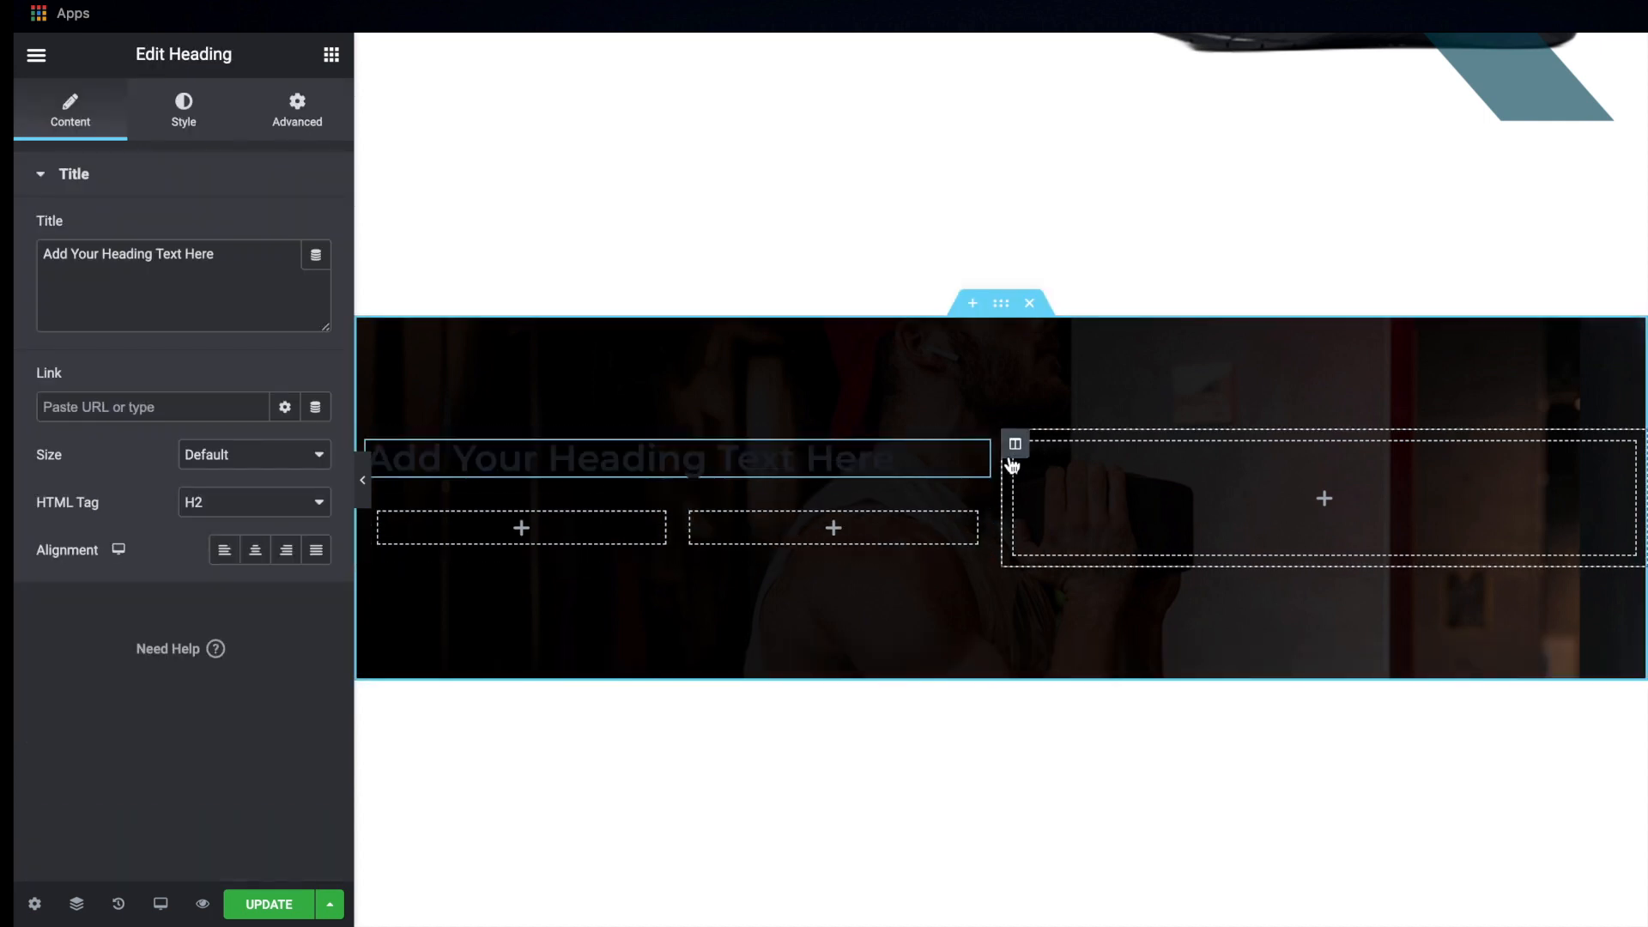
{"action": "left_click", "coordinate": [891, 475]}
{"action": "left_click_drag", "start_coordinate": [577, 528], "coordinate": [511, 475]}
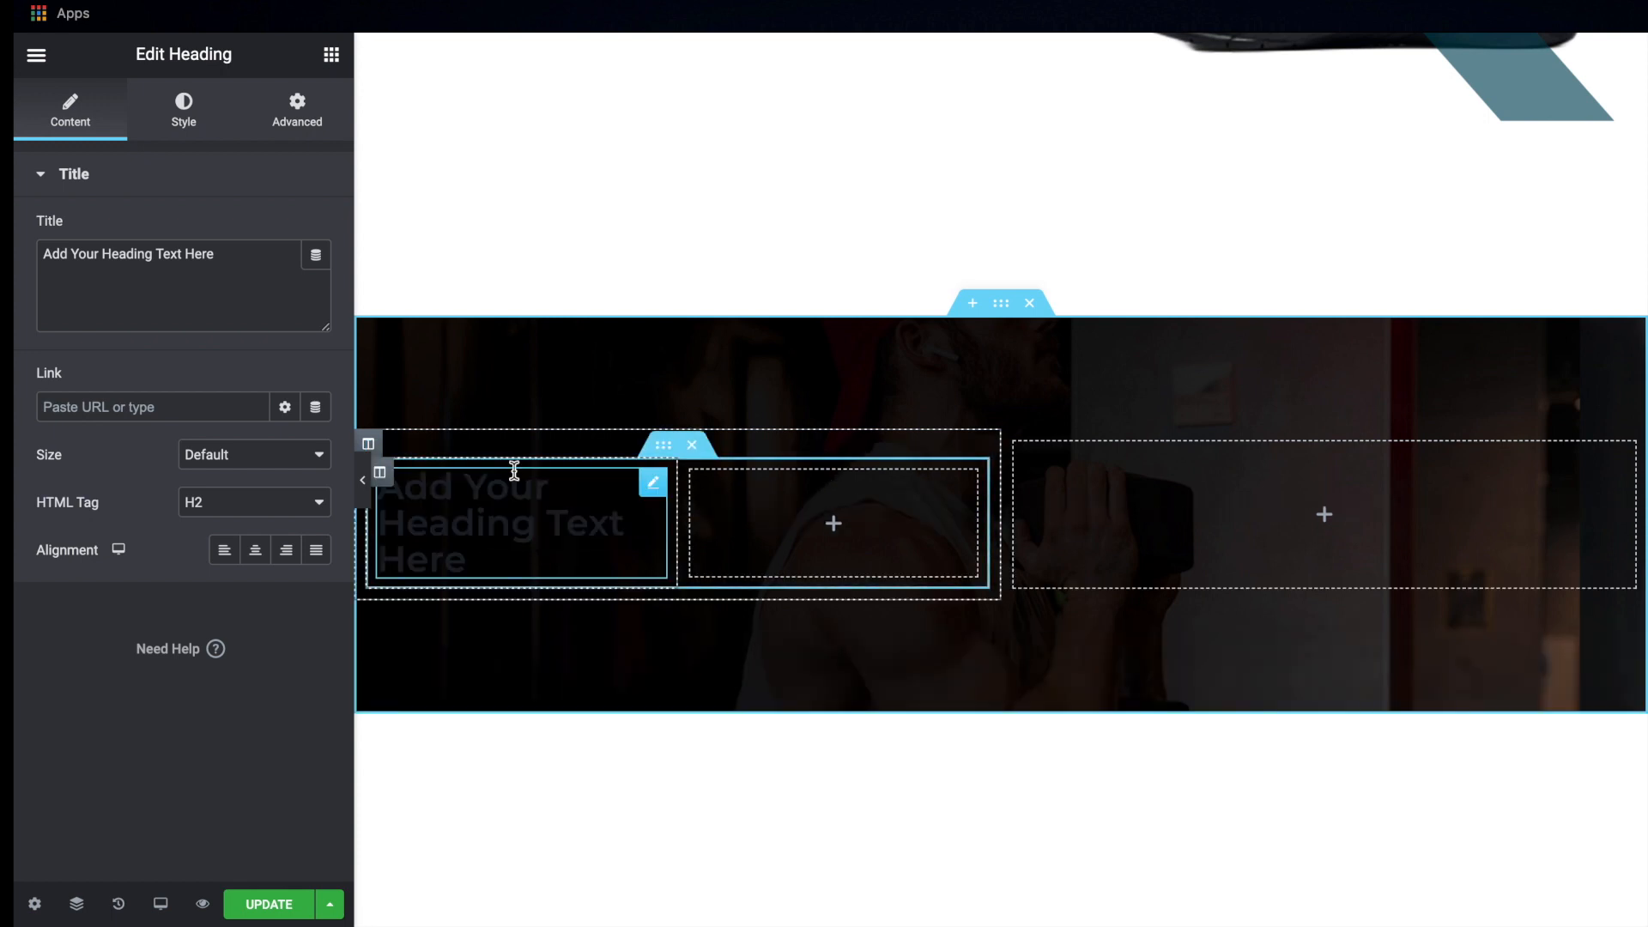
{"action": "left_click", "coordinate": [230, 279]}
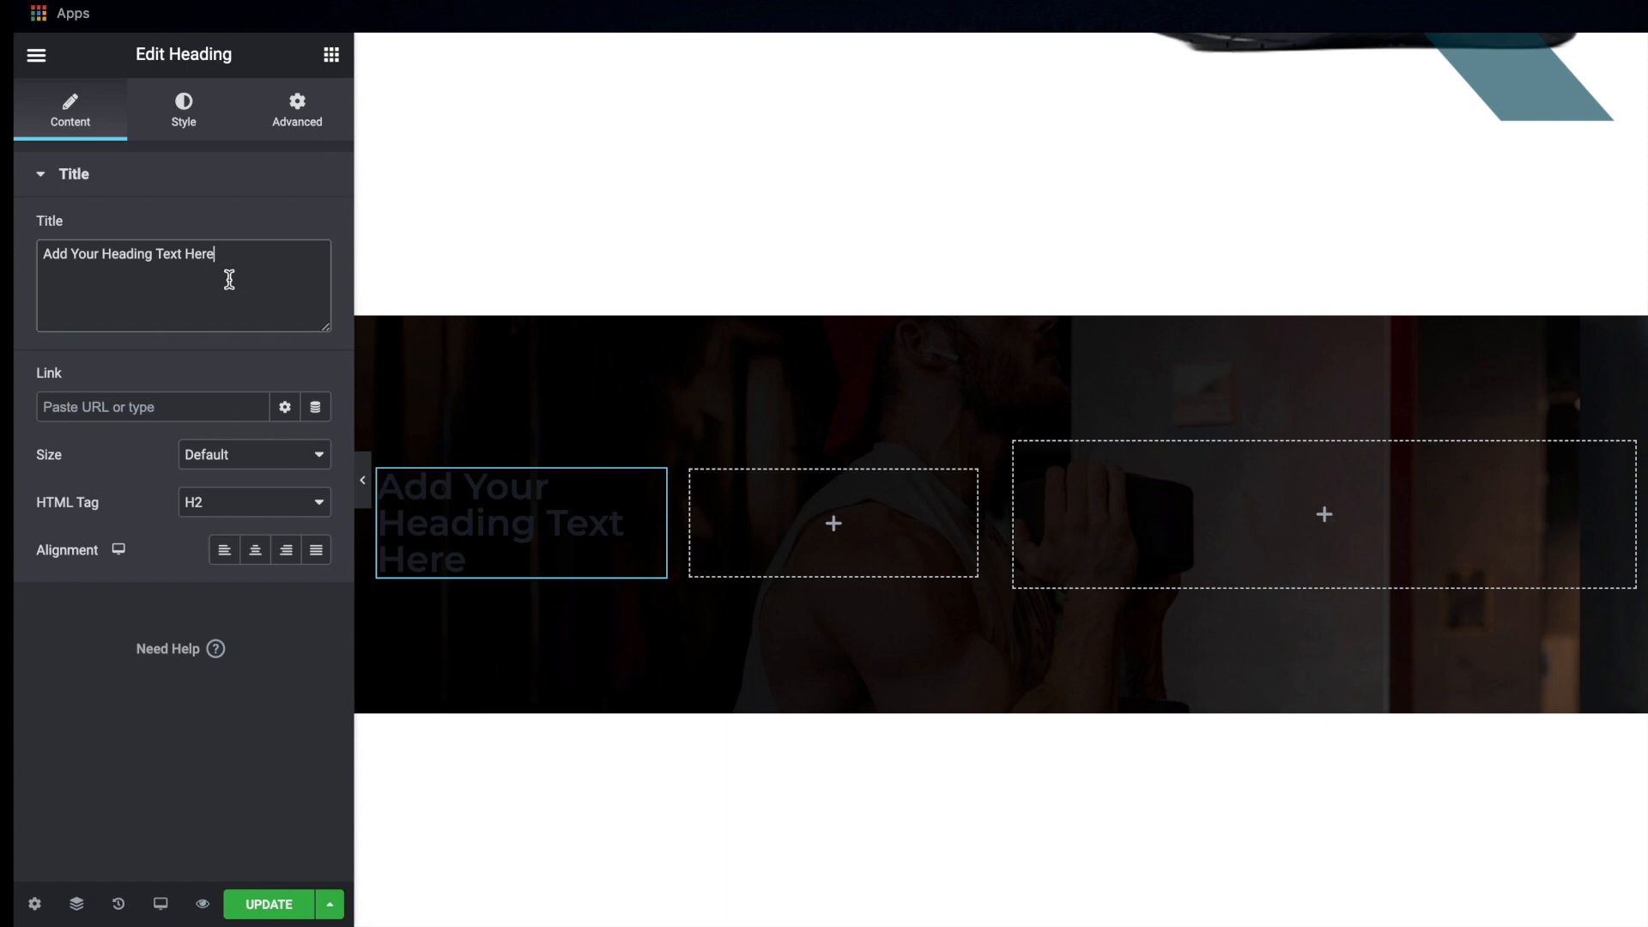
{"action": "key", "text": "ctrl+a"}
{"action": "type", "text": "01"}
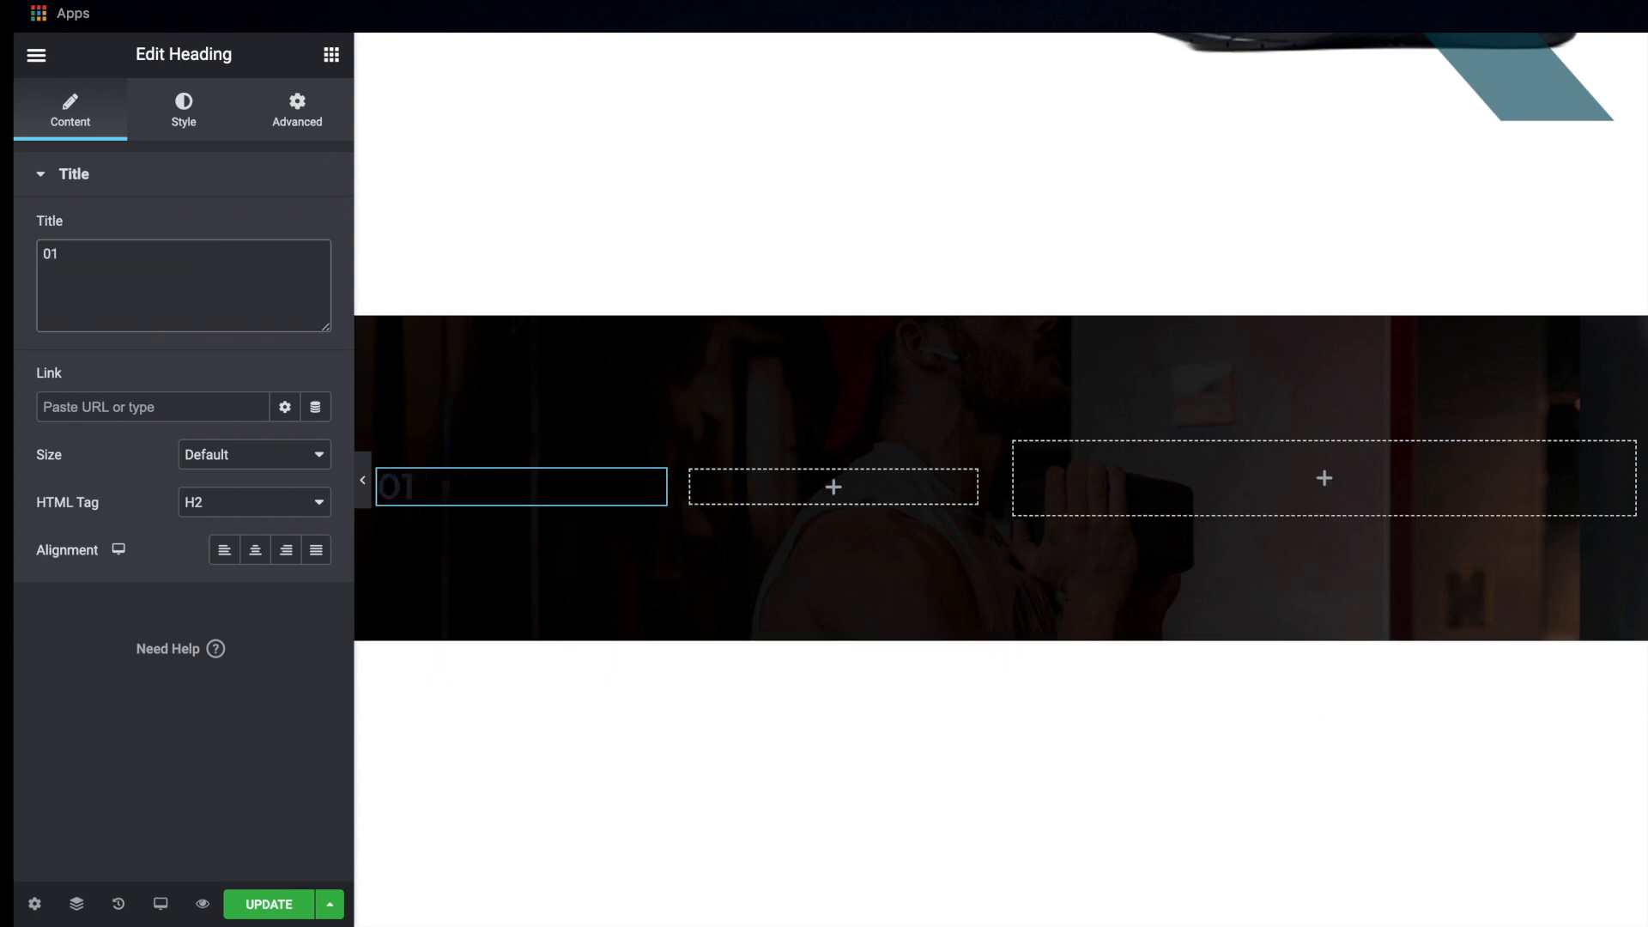
Change the text color of the "01." heading to a light blue close to the mockup's number color
{"action": "left_click", "coordinate": [200, 120]}
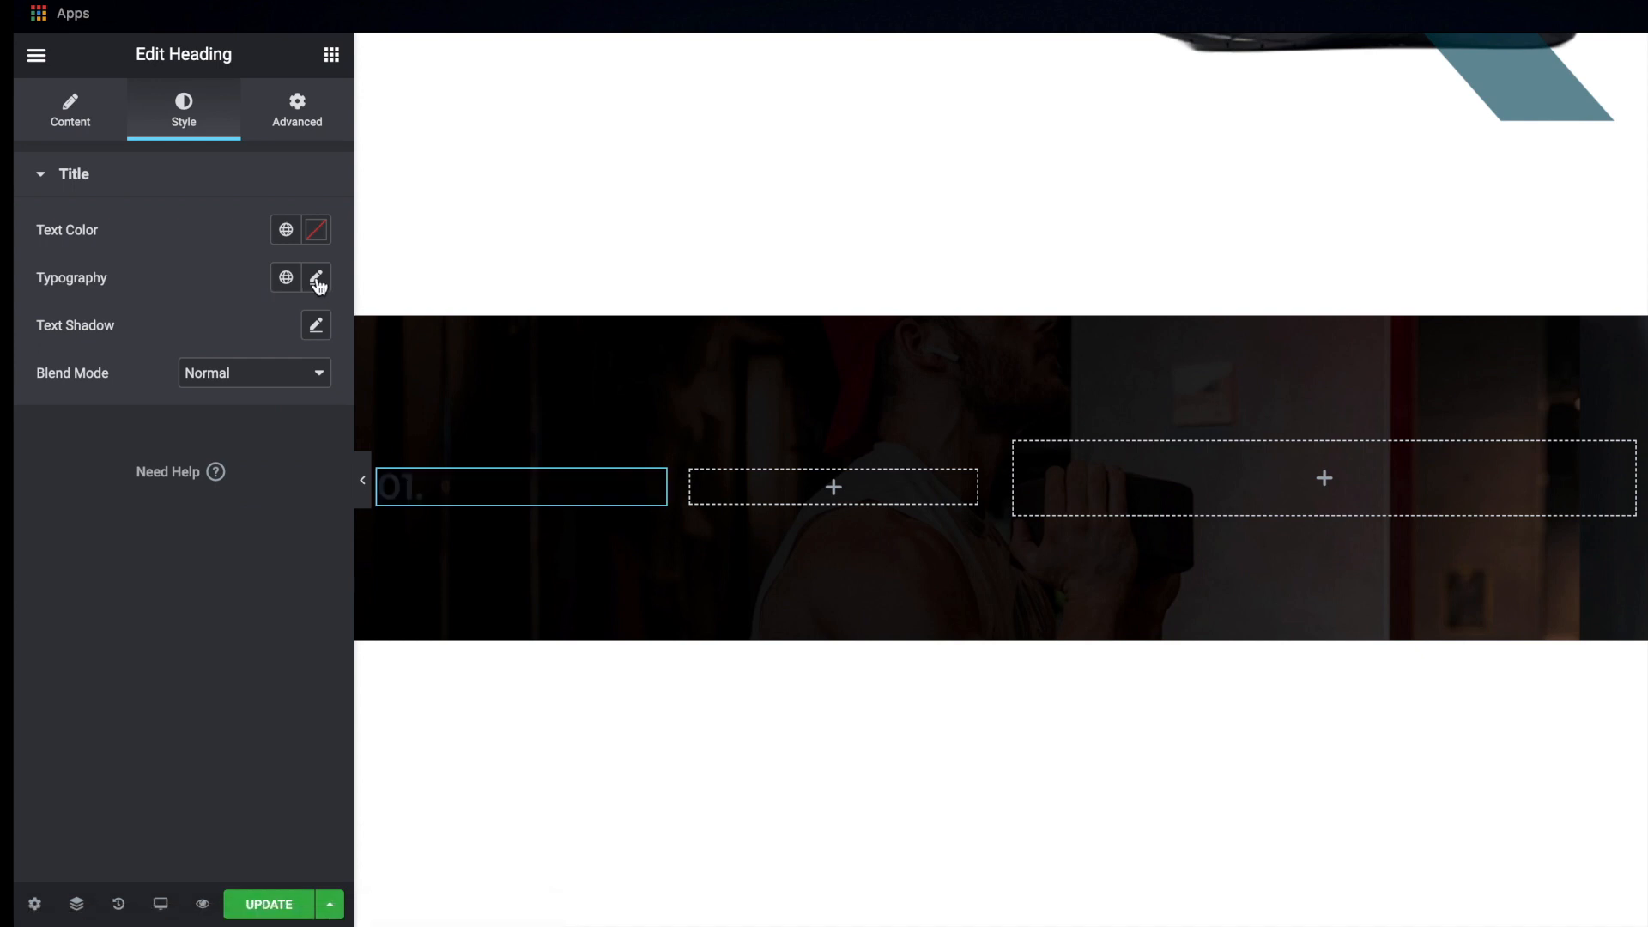
{"action": "left_click", "coordinate": [314, 246]}
{"action": "type", "text": "#054858"}
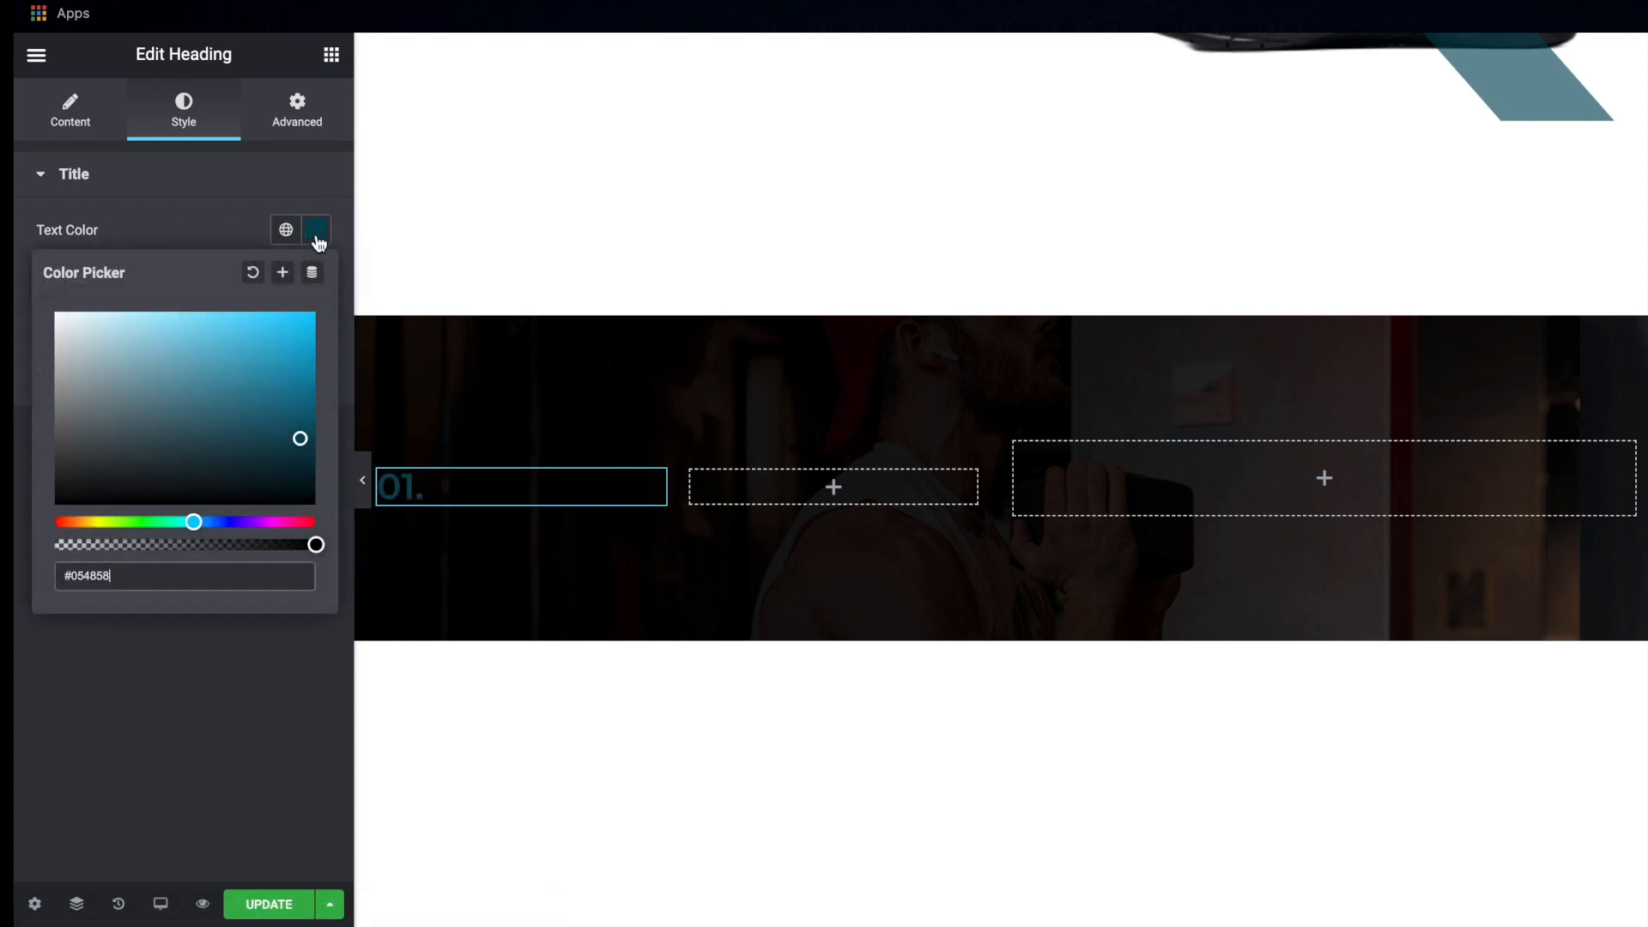
{"action": "left_click_drag", "start_coordinate": [300, 439], "coordinate": [214, 326]}
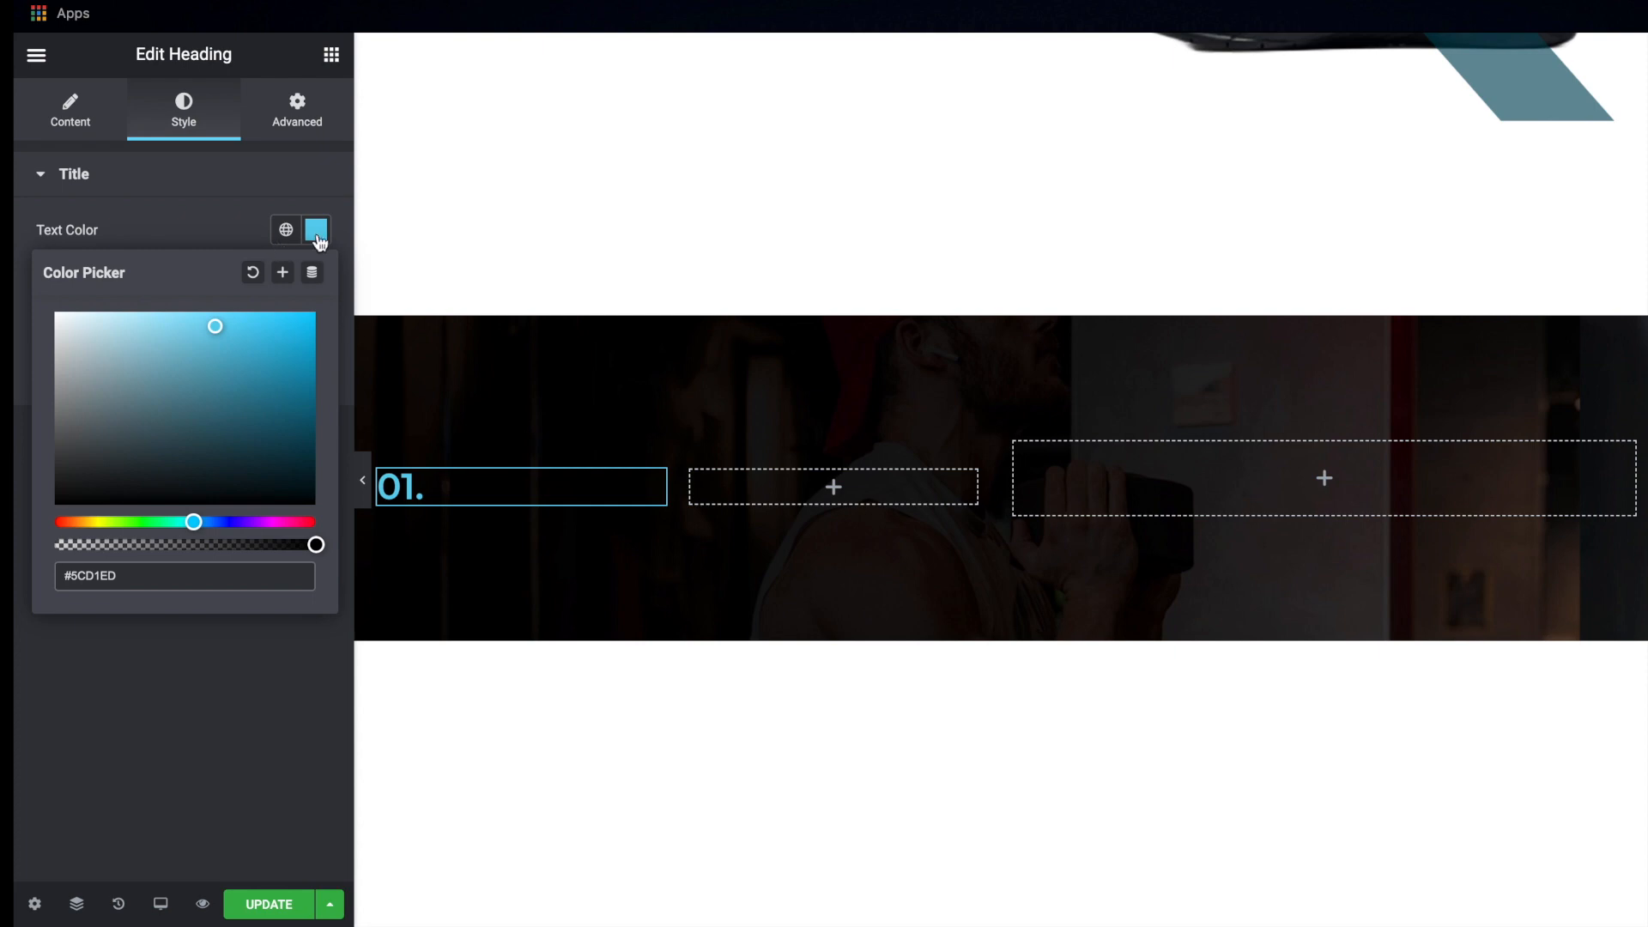
{"action": "left_click", "coordinate": [231, 323]}
{"action": "left_click", "coordinate": [318, 233]}
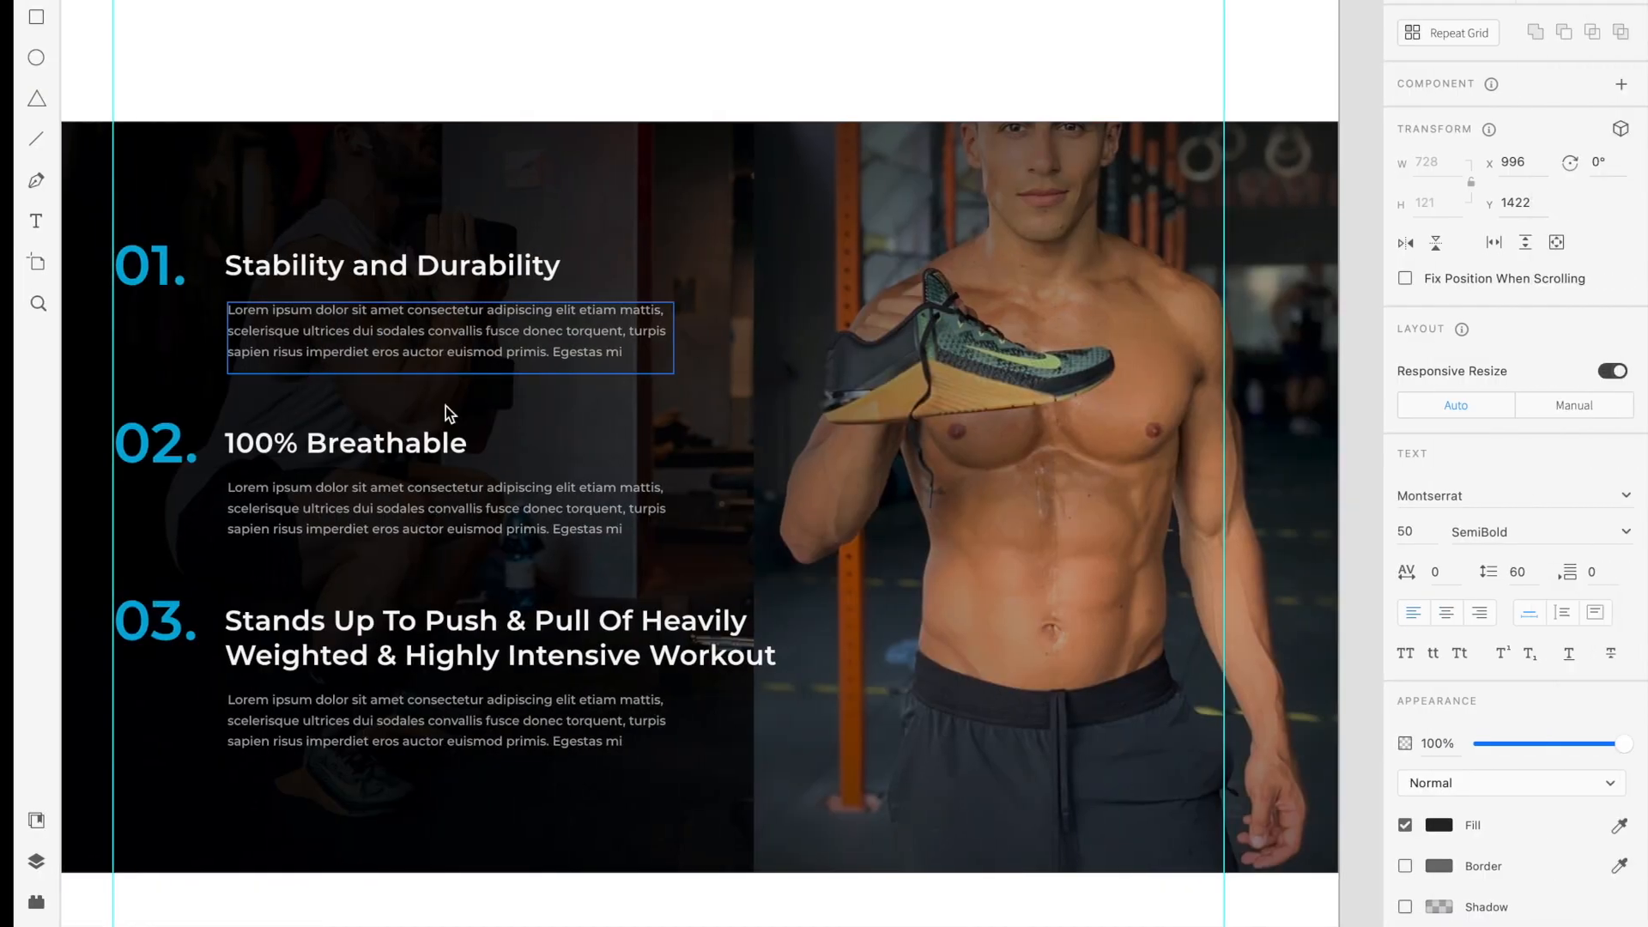
Copy "Stability and Durability" from the Adobe XD mockup and use it as the text of a new heading in the inner section's second column
{"action": "left_click", "coordinate": [353, 272]}
{"action": "double_click", "coordinate": [354, 271]}
{"action": "key", "text": "ctrl+c"}
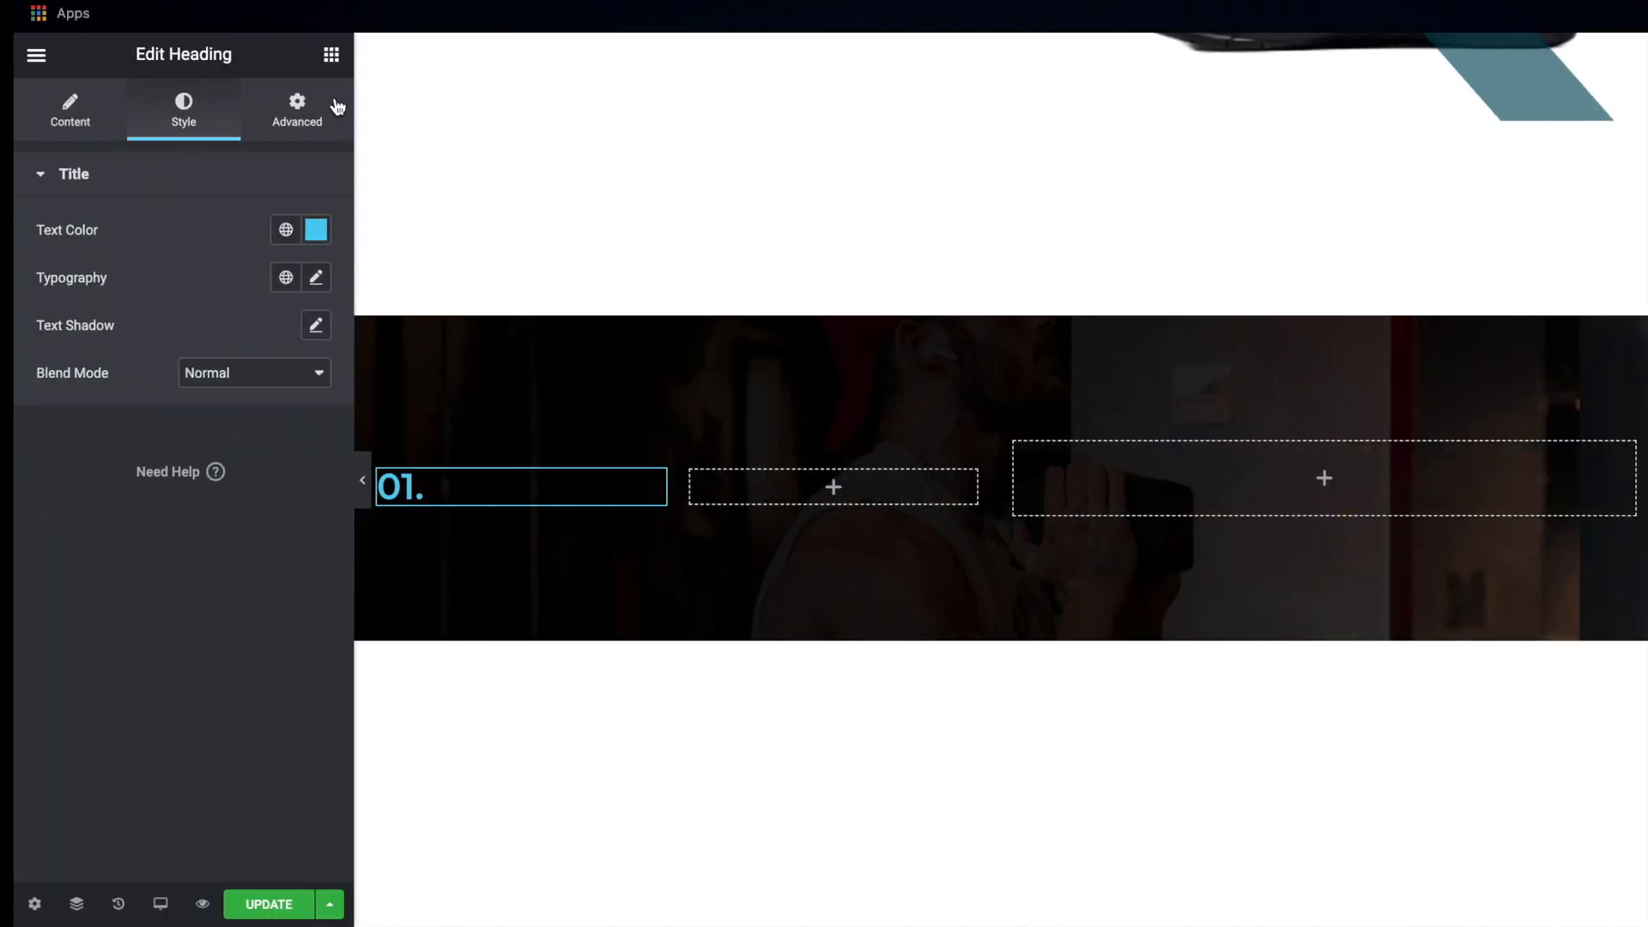
{"action": "left_click", "coordinate": [331, 55]}
{"action": "left_click_drag", "start_coordinate": [266, 261], "coordinate": [790, 480]}
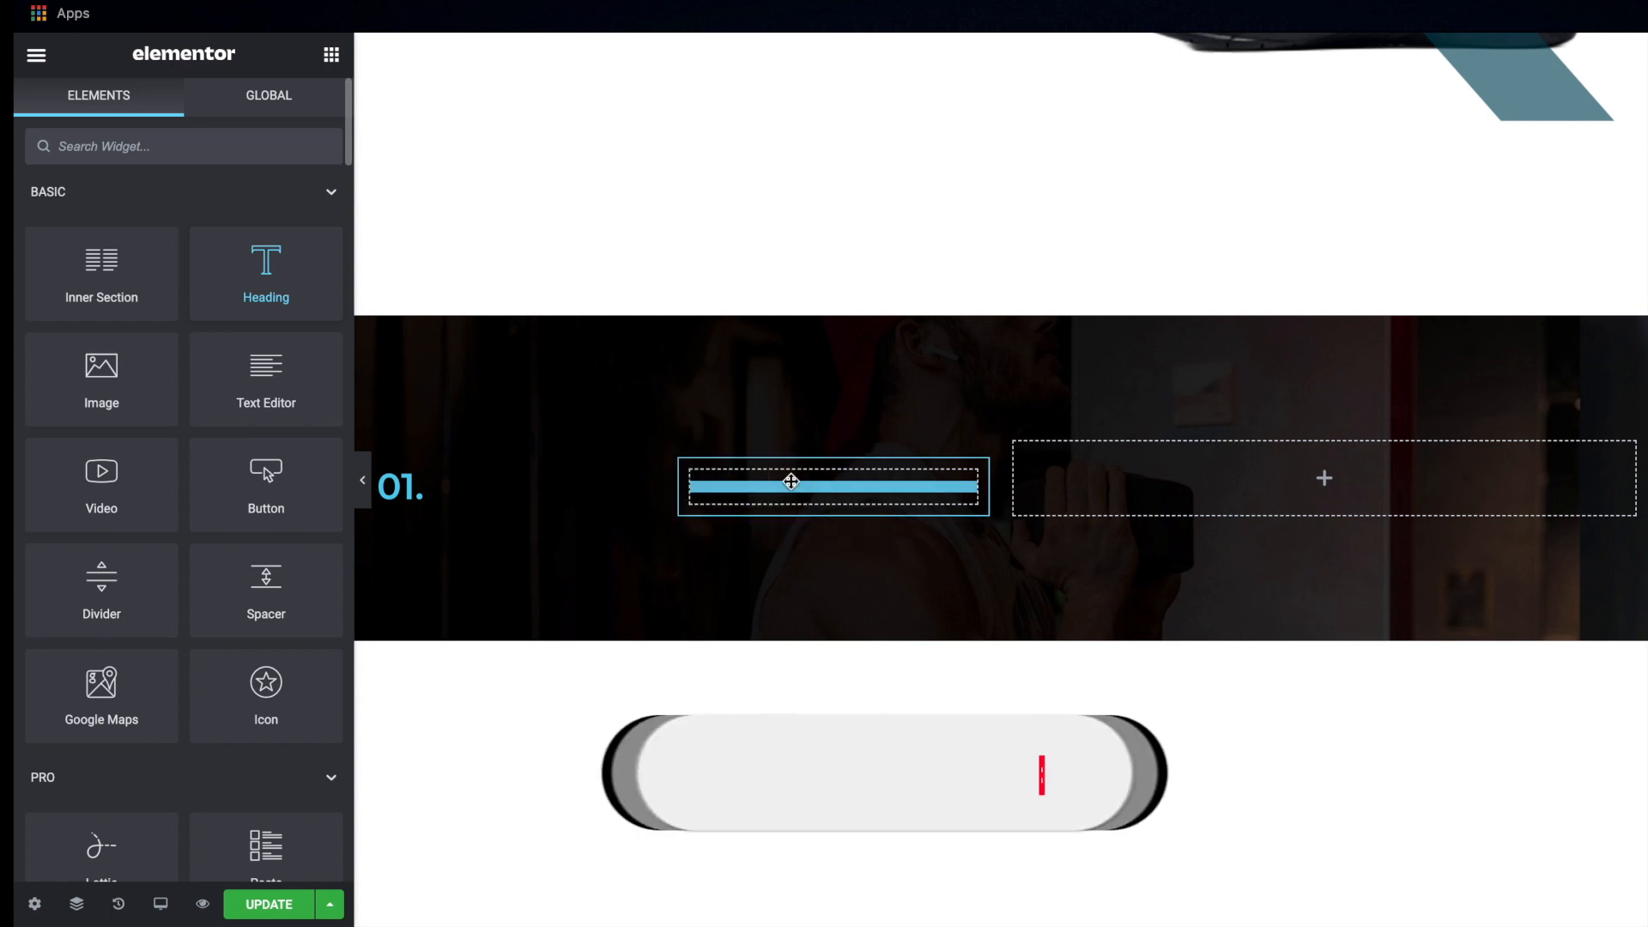
{"action": "left_click", "coordinate": [222, 282]}
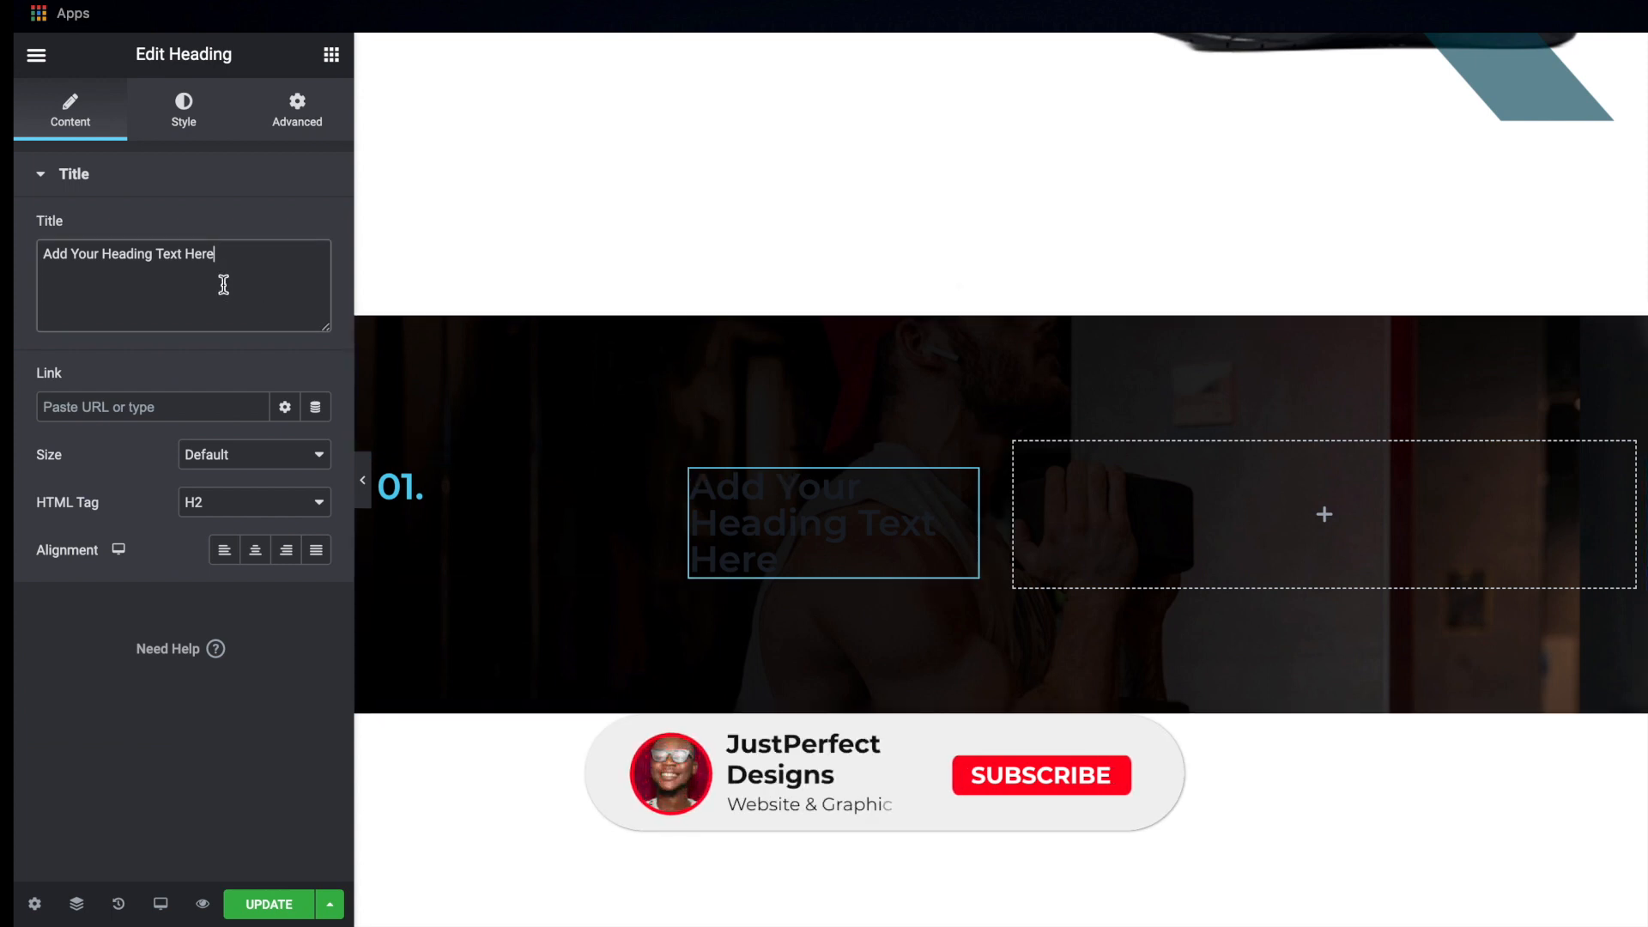
{"action": "key", "text": "ctrl+a"}
{"action": "key", "text": "ctrl+v"}
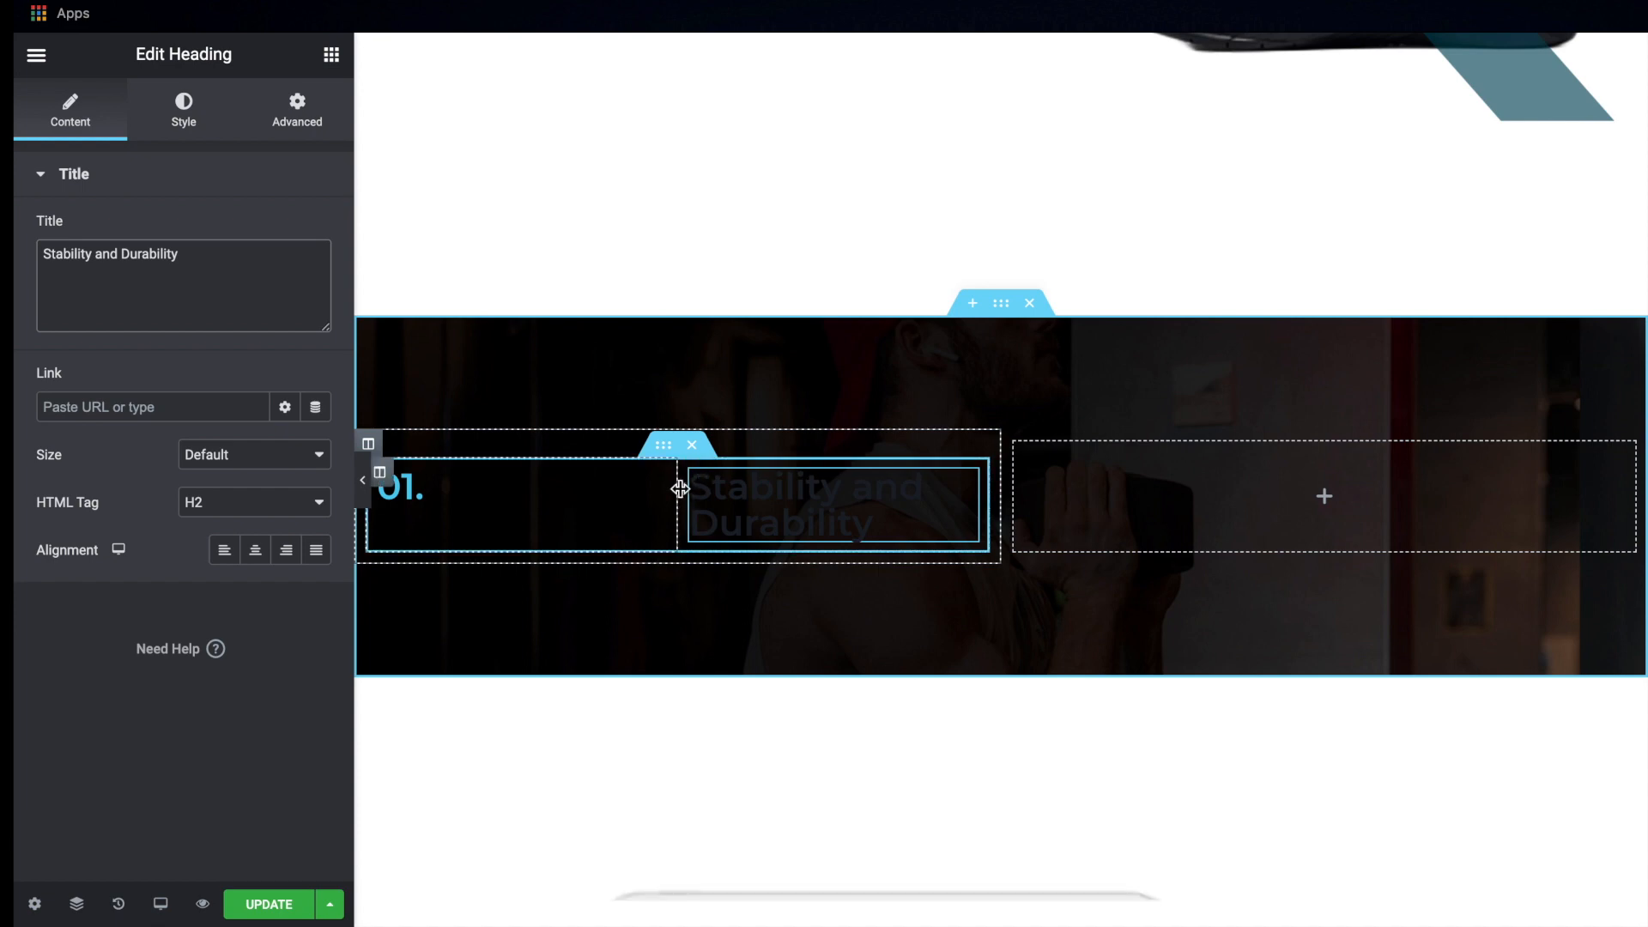
Narrow the "01." column of the inner section to a column width of 15%
{"action": "left_click_drag", "start_coordinate": [678, 490], "coordinate": [456, 498]}
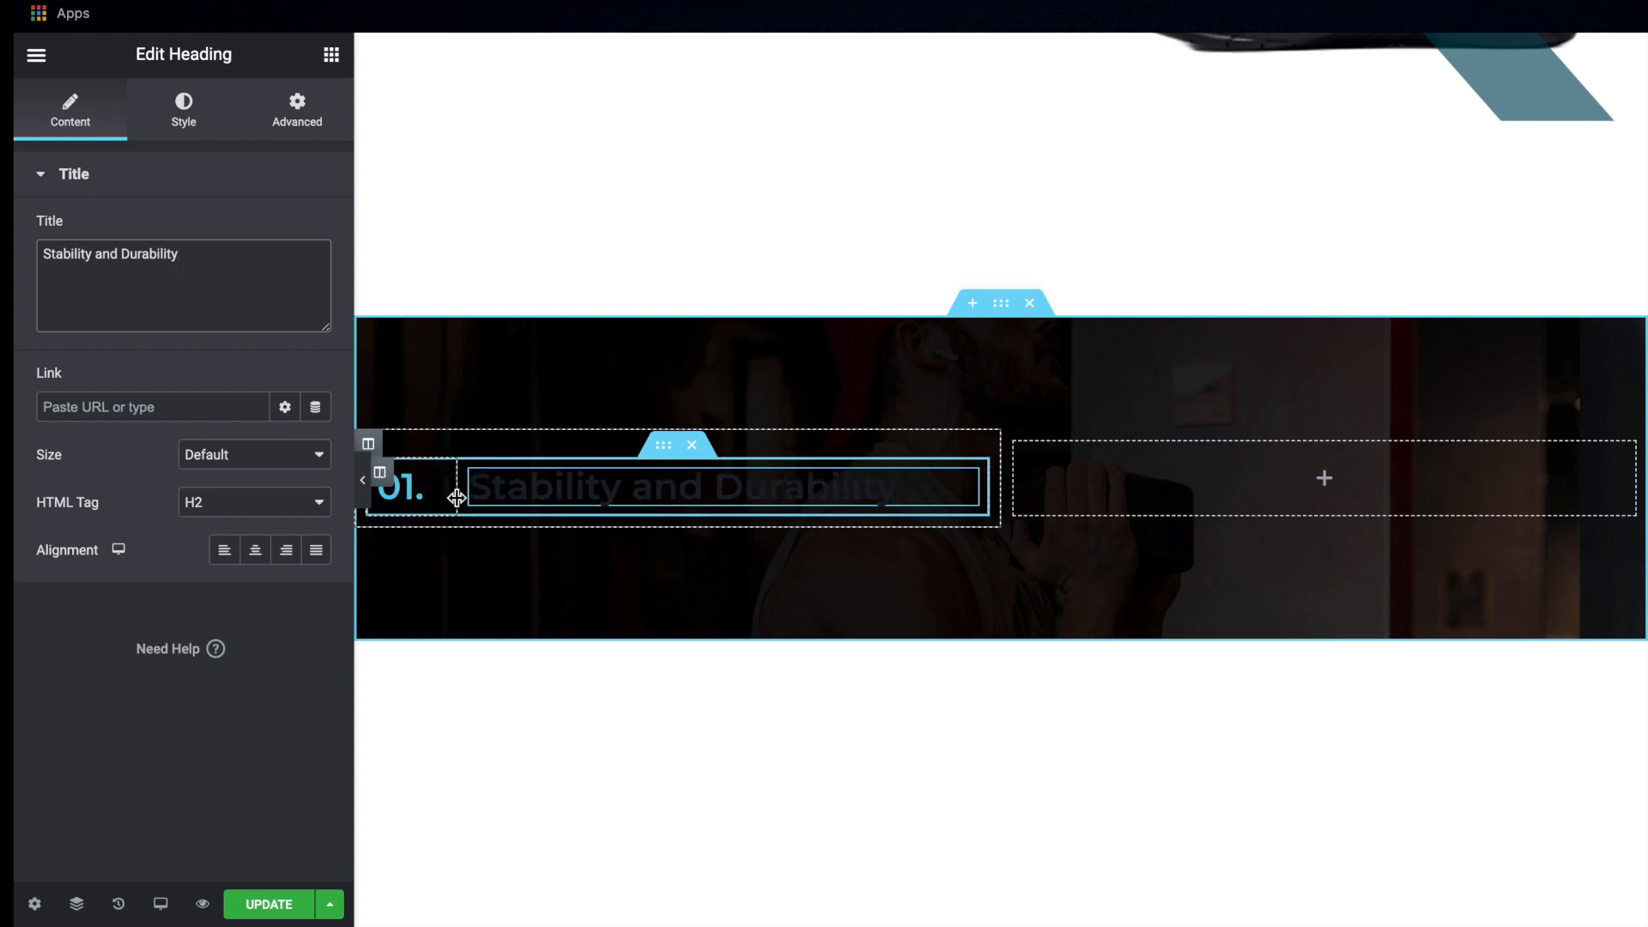
{"action": "left_click", "coordinate": [383, 474]}
{"action": "double_click", "coordinate": [300, 228]}
{"action": "type", "text": "15"}
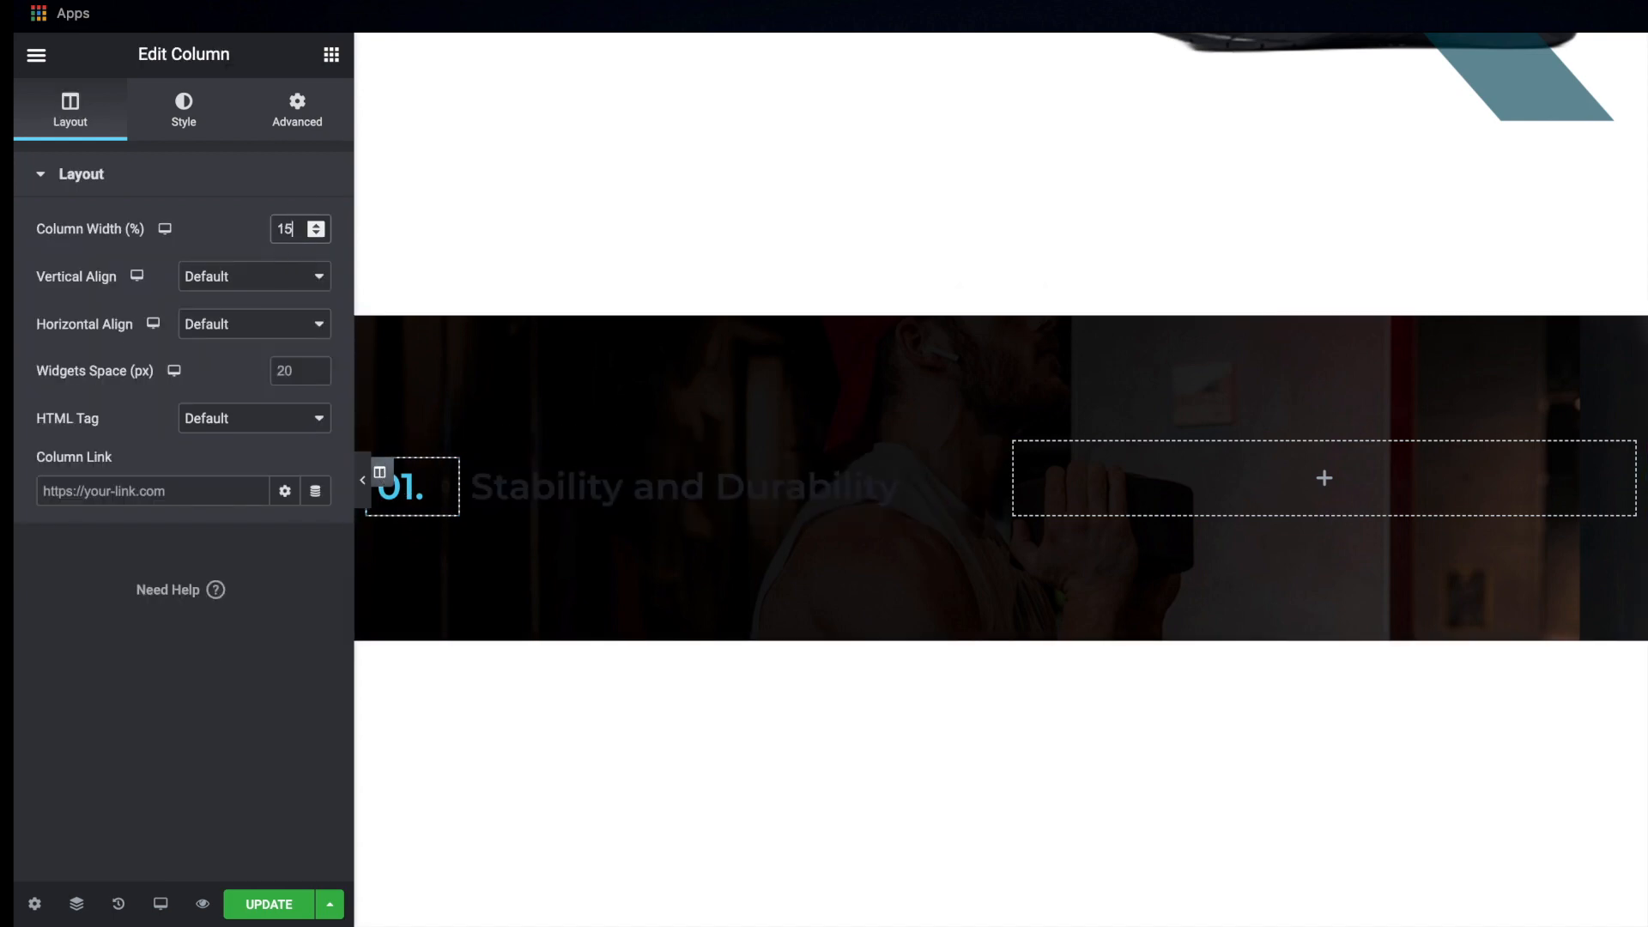
Set the padding of the "01." column to 0 on all sides
{"action": "left_click", "coordinate": [305, 114]}
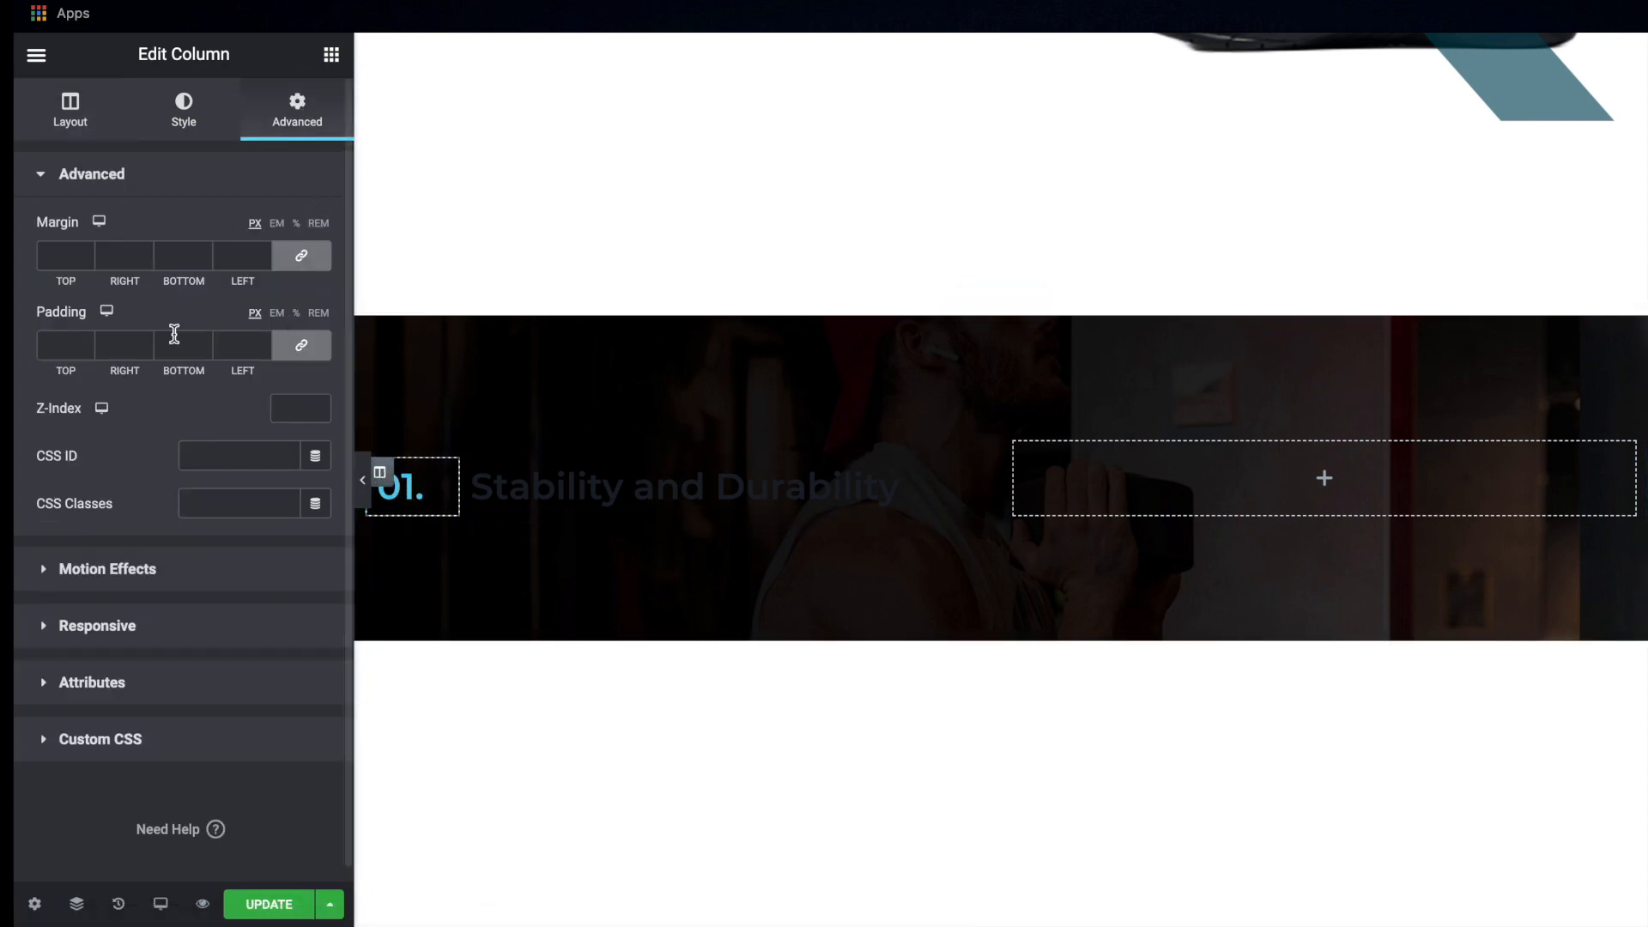
{"action": "left_click", "coordinate": [302, 346]}
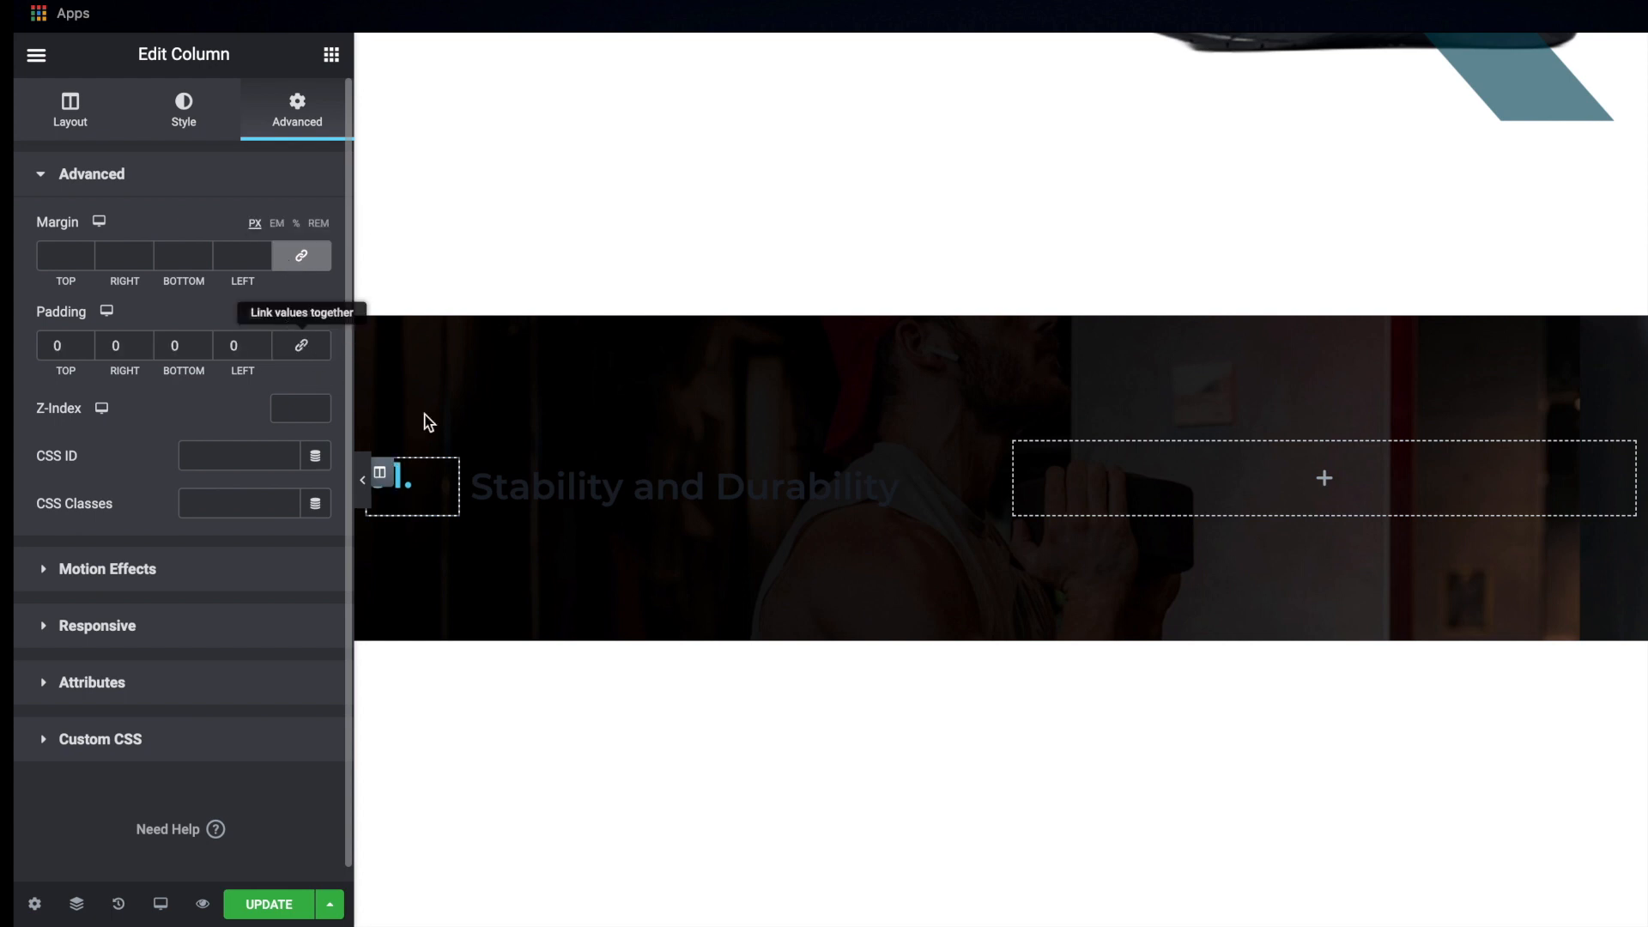
{"action": "left_click", "coordinate": [183, 107]}
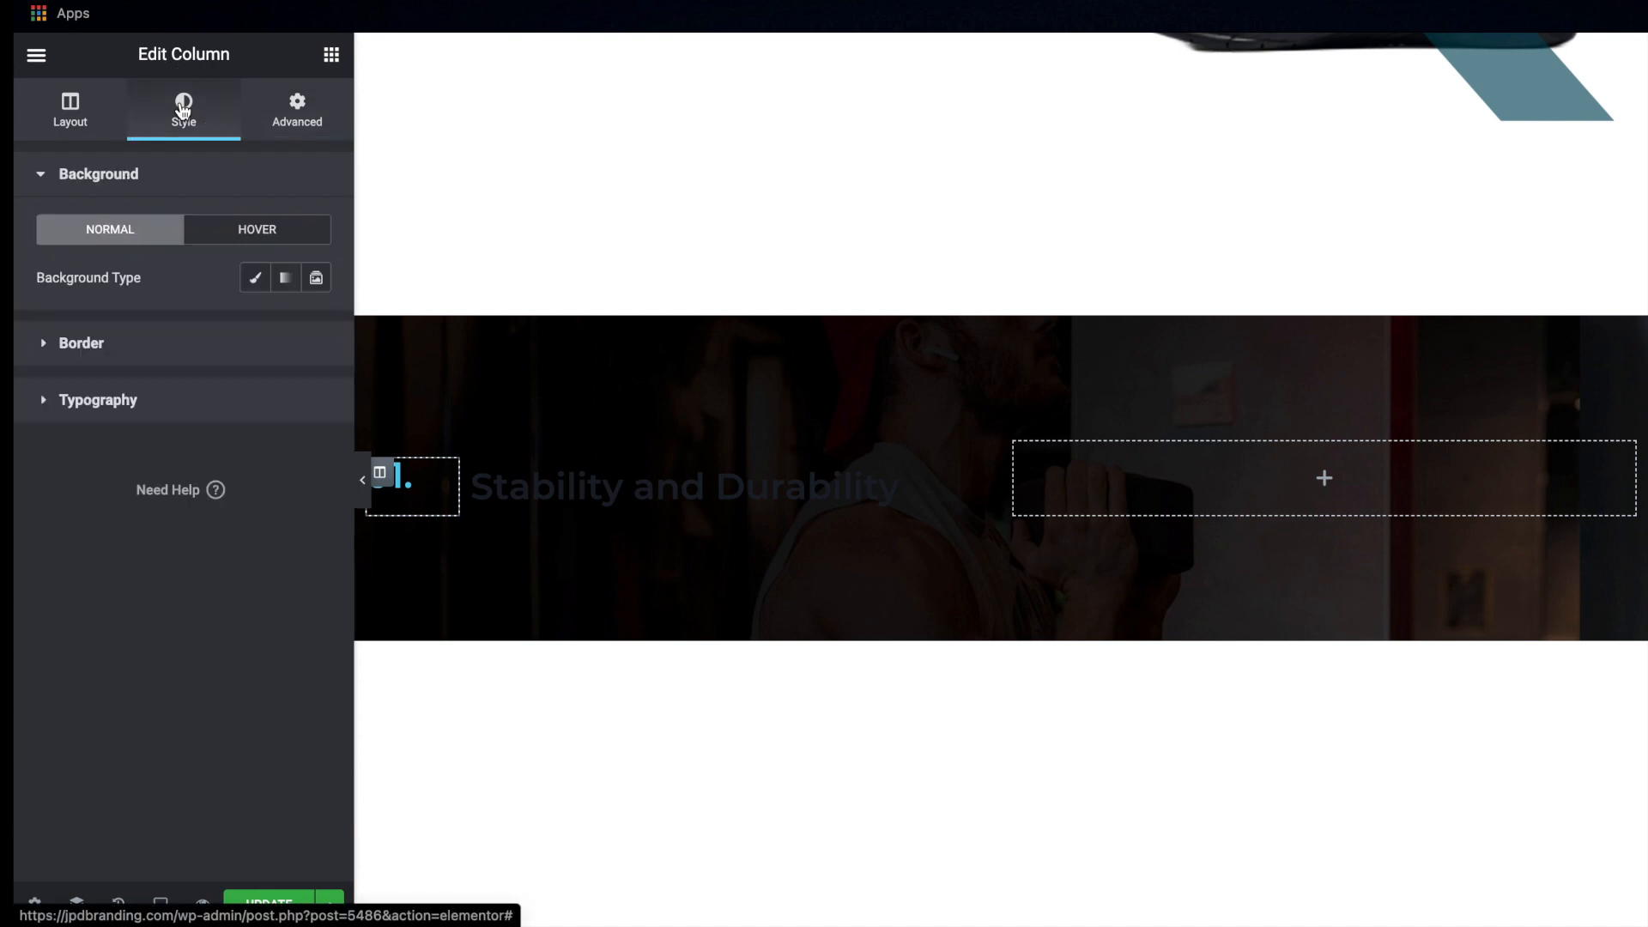
Set the font size of the "01." heading to 50 px
{"action": "left_click", "coordinate": [414, 481]}
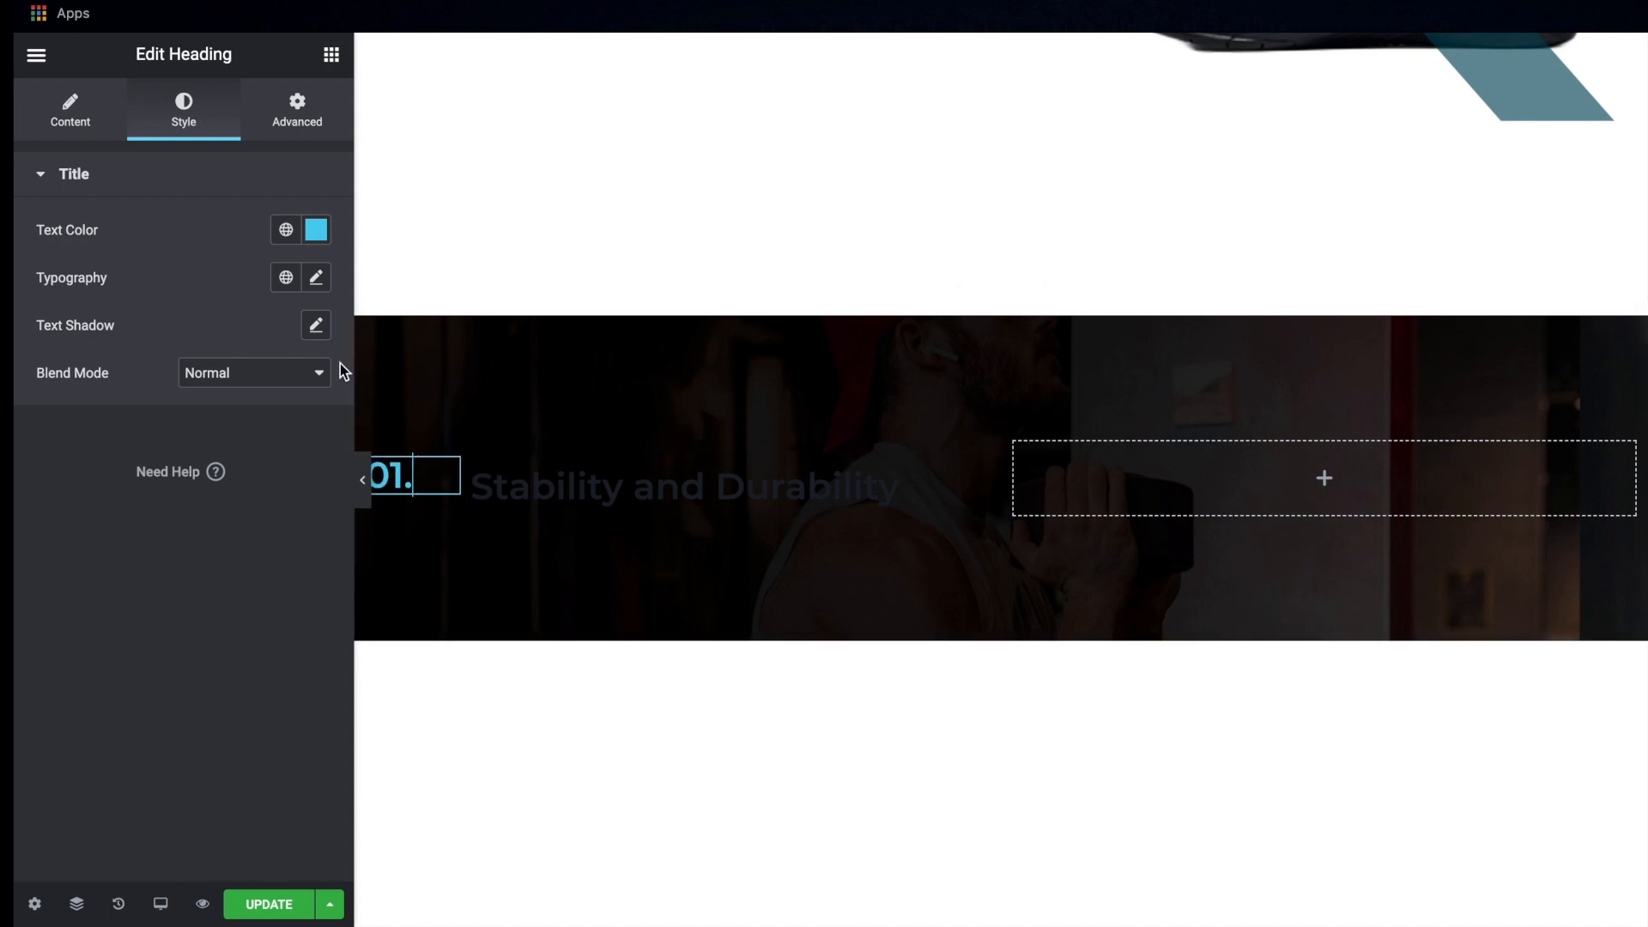
{"action": "left_click", "coordinate": [316, 280]}
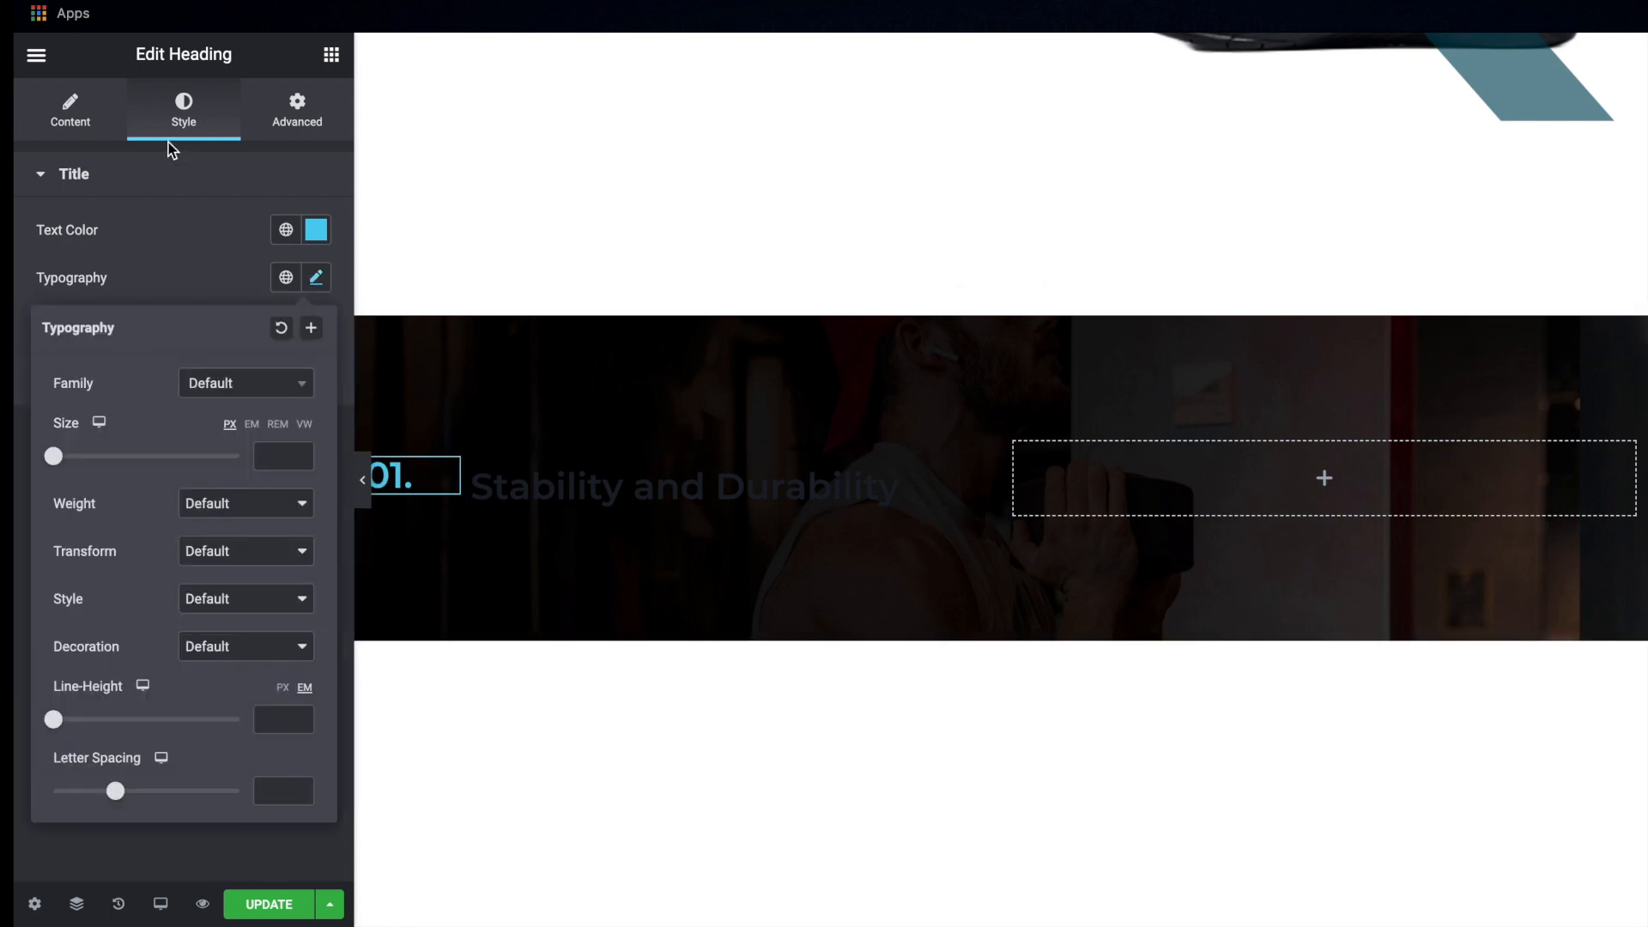
{"action": "left_click_drag", "start_coordinate": [53, 457], "coordinate": [99, 458]}
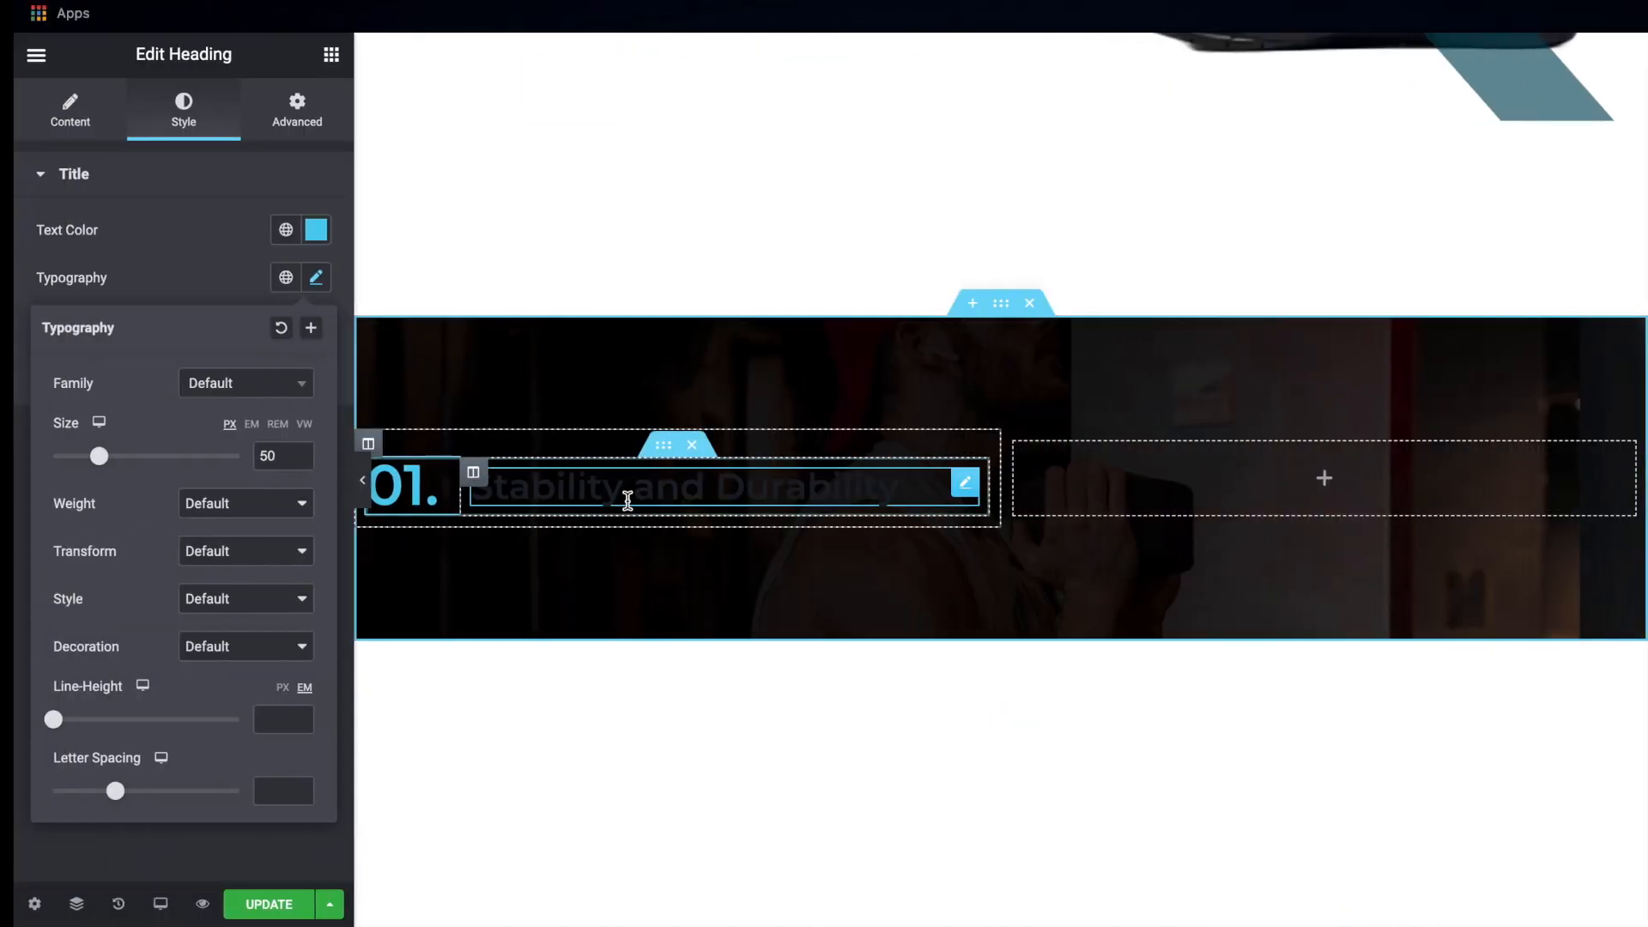
Set the text color of the "Stability and Durability" heading to white (#FFFFFF)
{"action": "left_click", "coordinate": [626, 498]}
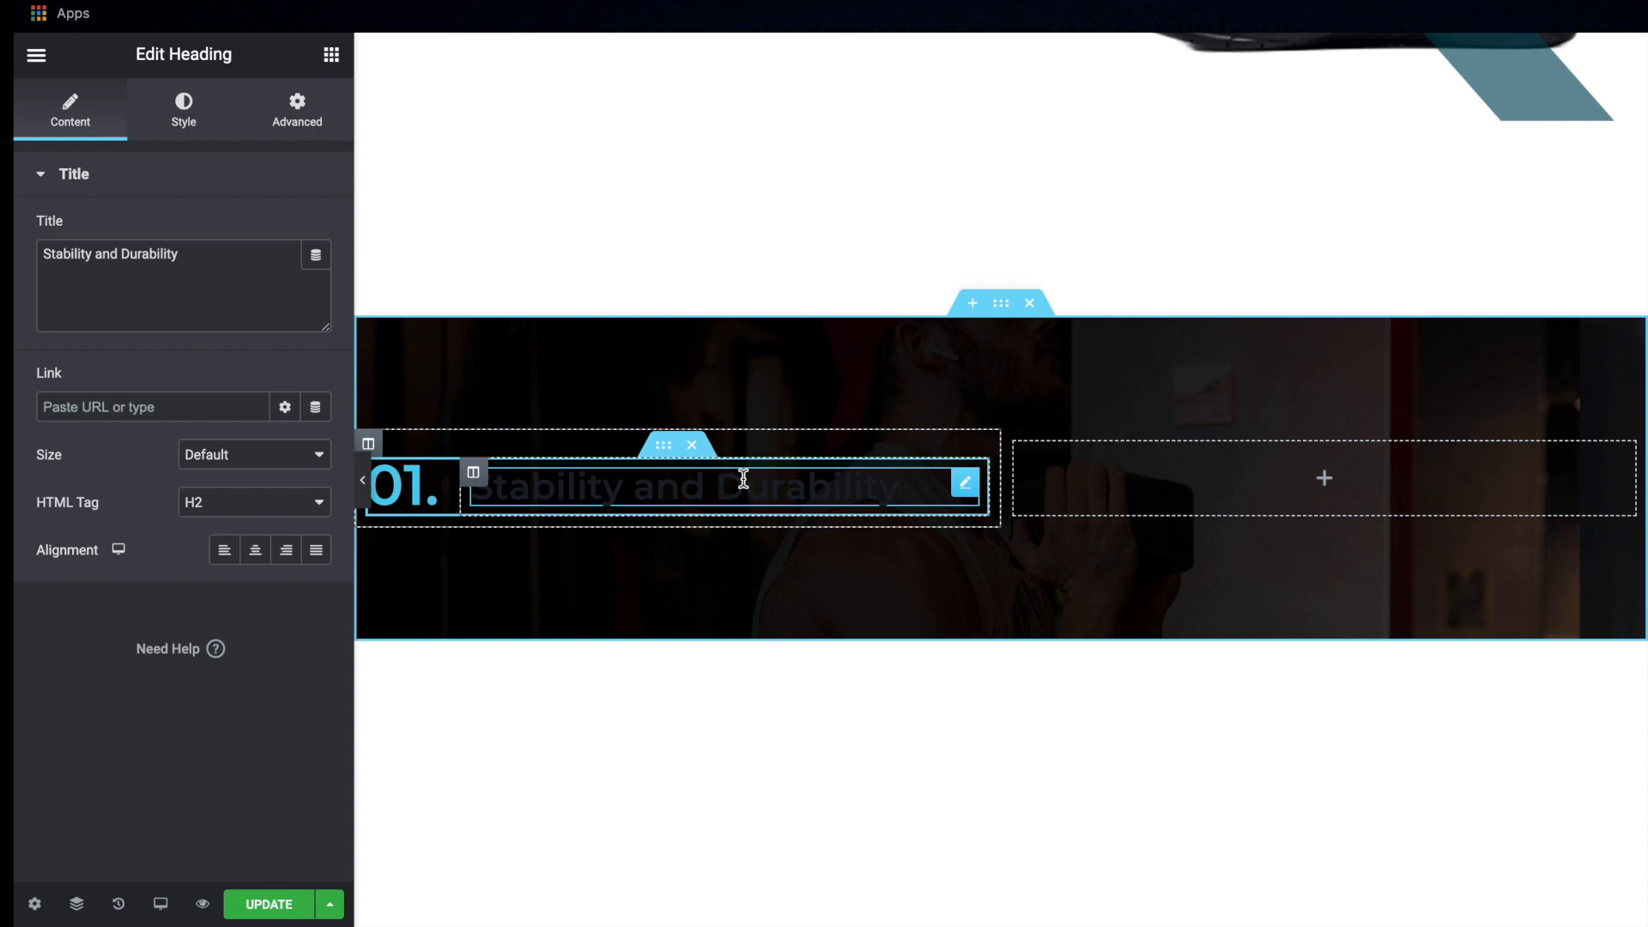
{"action": "left_click", "coordinate": [184, 111]}
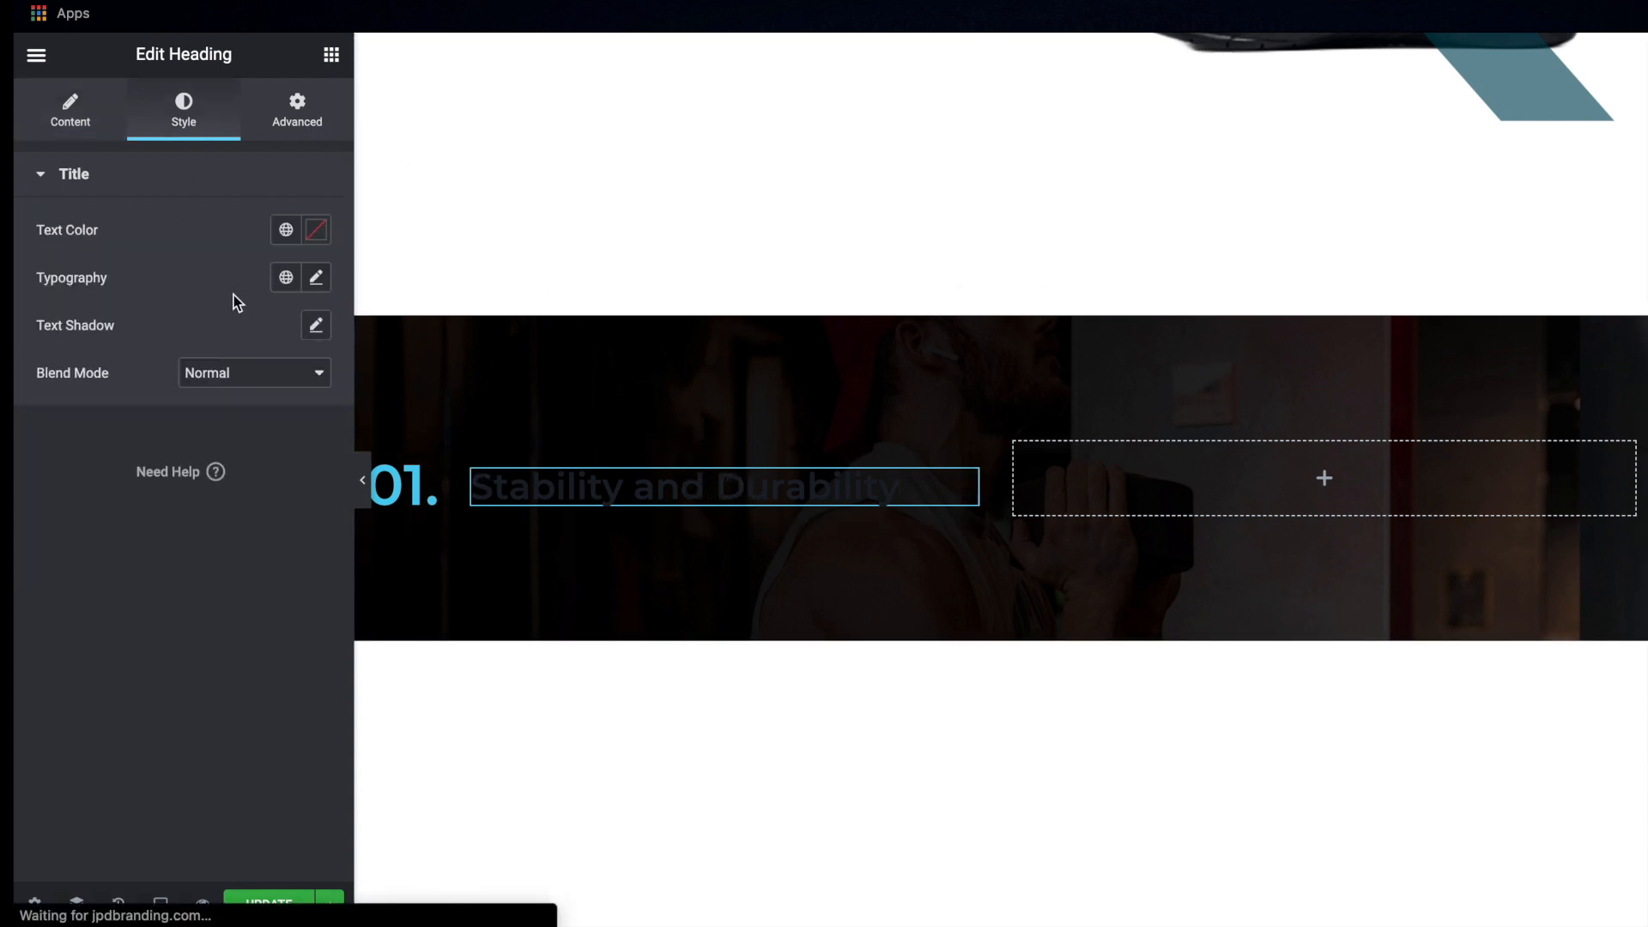
{"action": "left_click", "coordinate": [315, 230]}
{"action": "left_click_drag", "start_coordinate": [205, 322], "coordinate": [22, 279]}
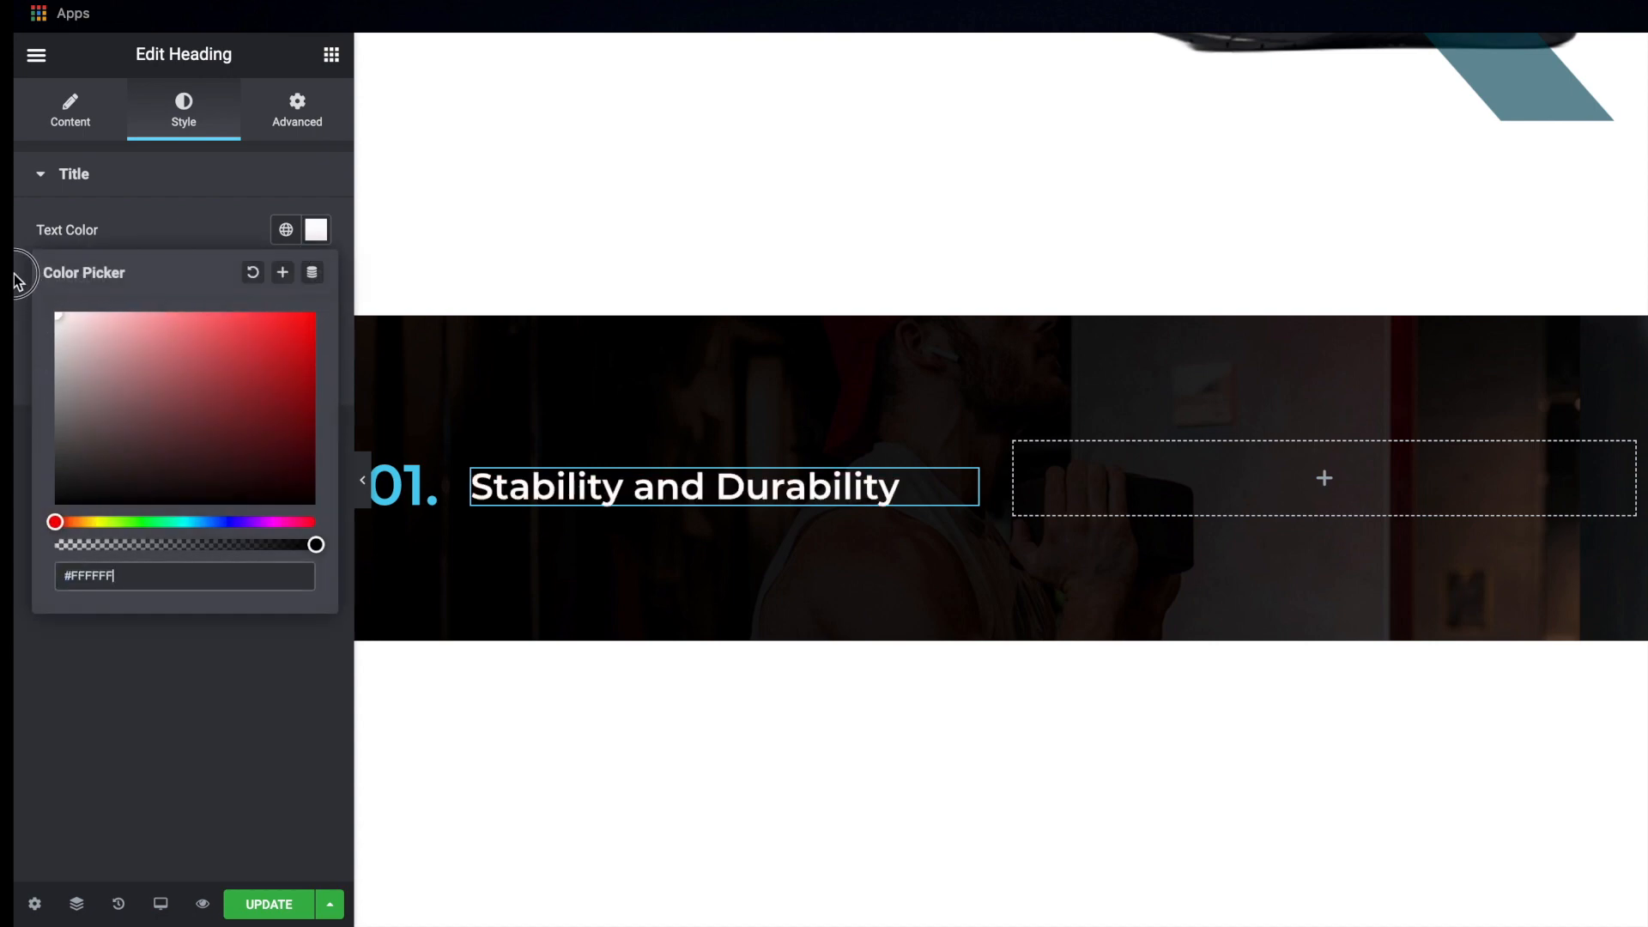
{"action": "left_click", "coordinate": [316, 224]}
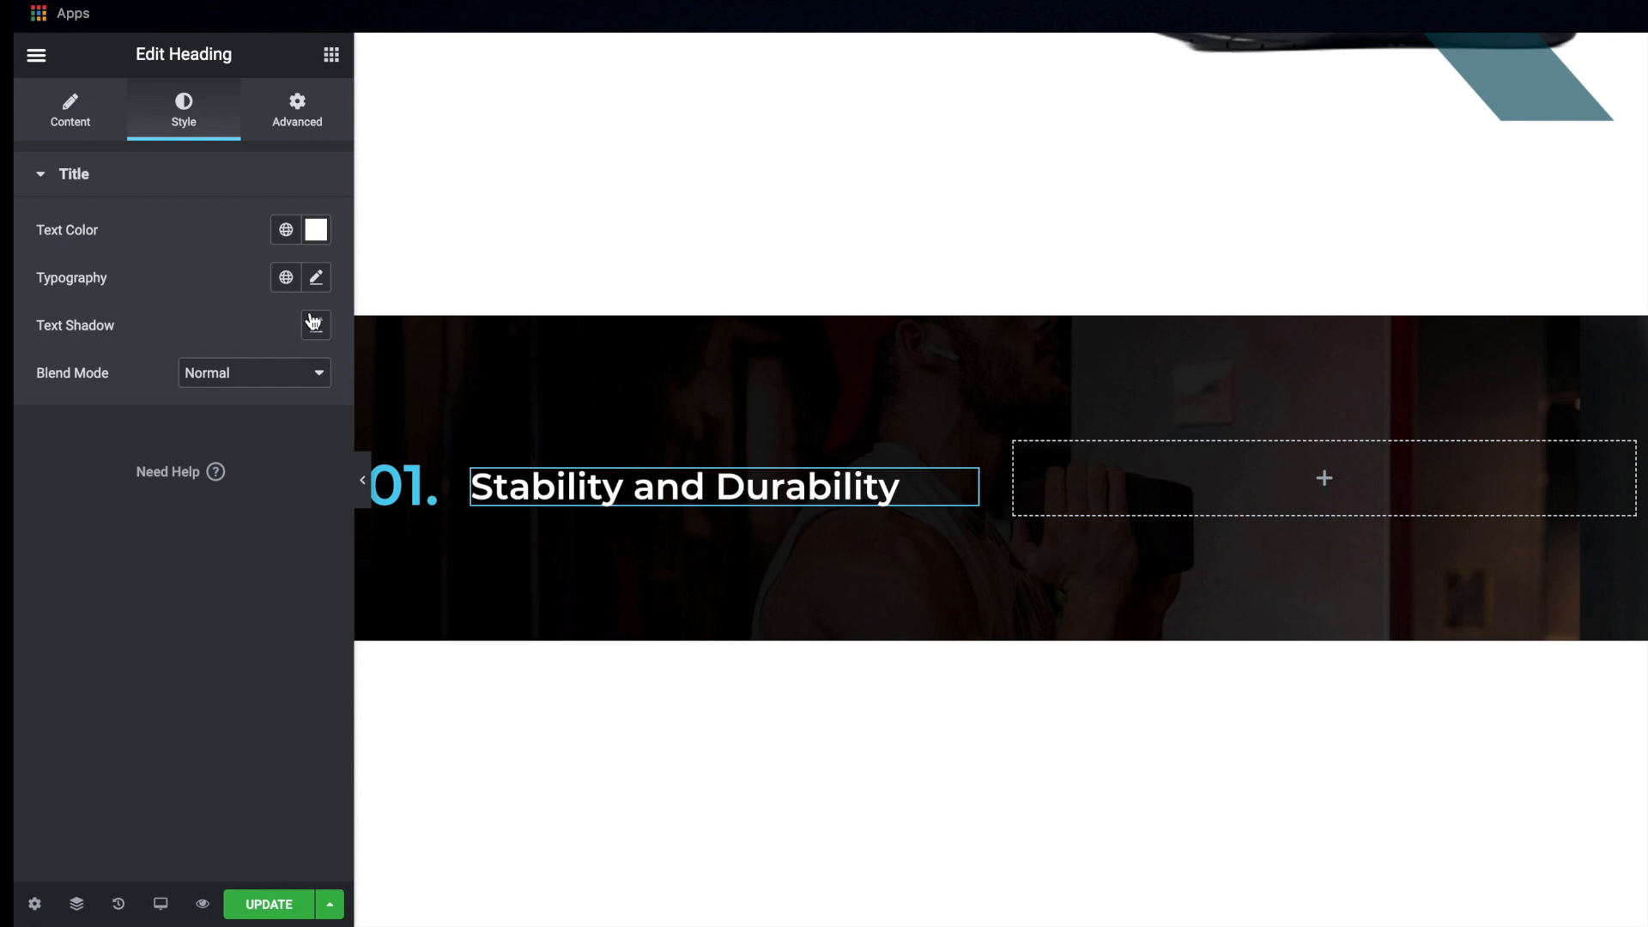
Add a Text Editor widget below the "Stability and Durability" heading and check the matching paragraph in the Adobe XD mockup
{"action": "left_click", "coordinate": [331, 55]}
{"action": "left_click_drag", "start_coordinate": [260, 381], "coordinate": [663, 497]}
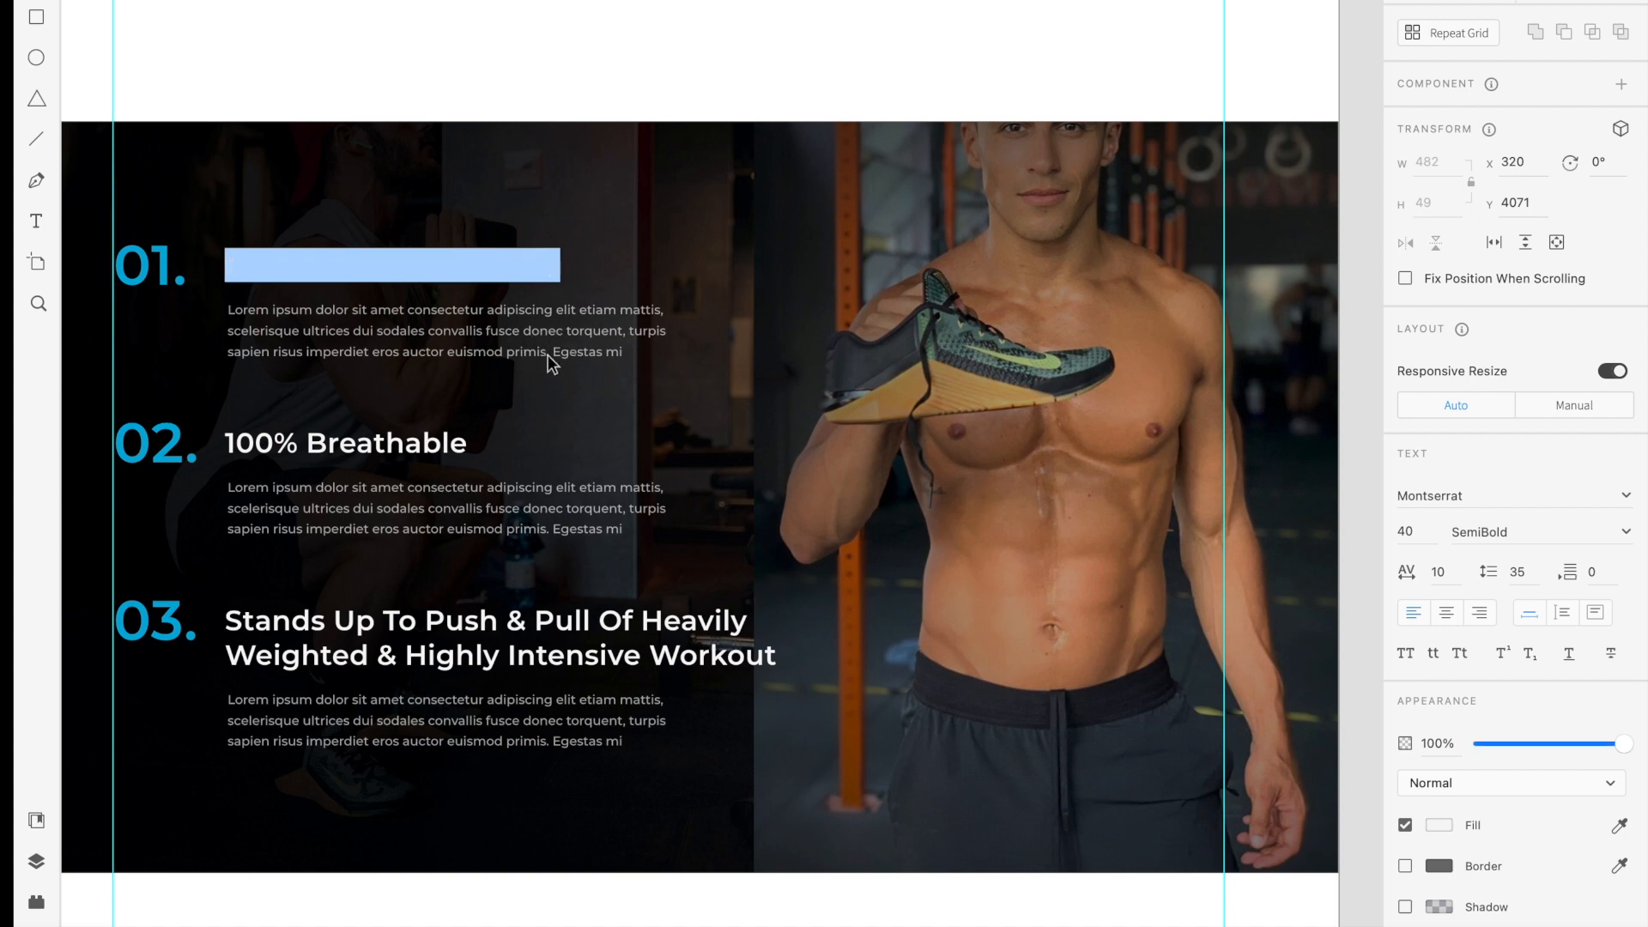
{"action": "key", "text": "Escape"}
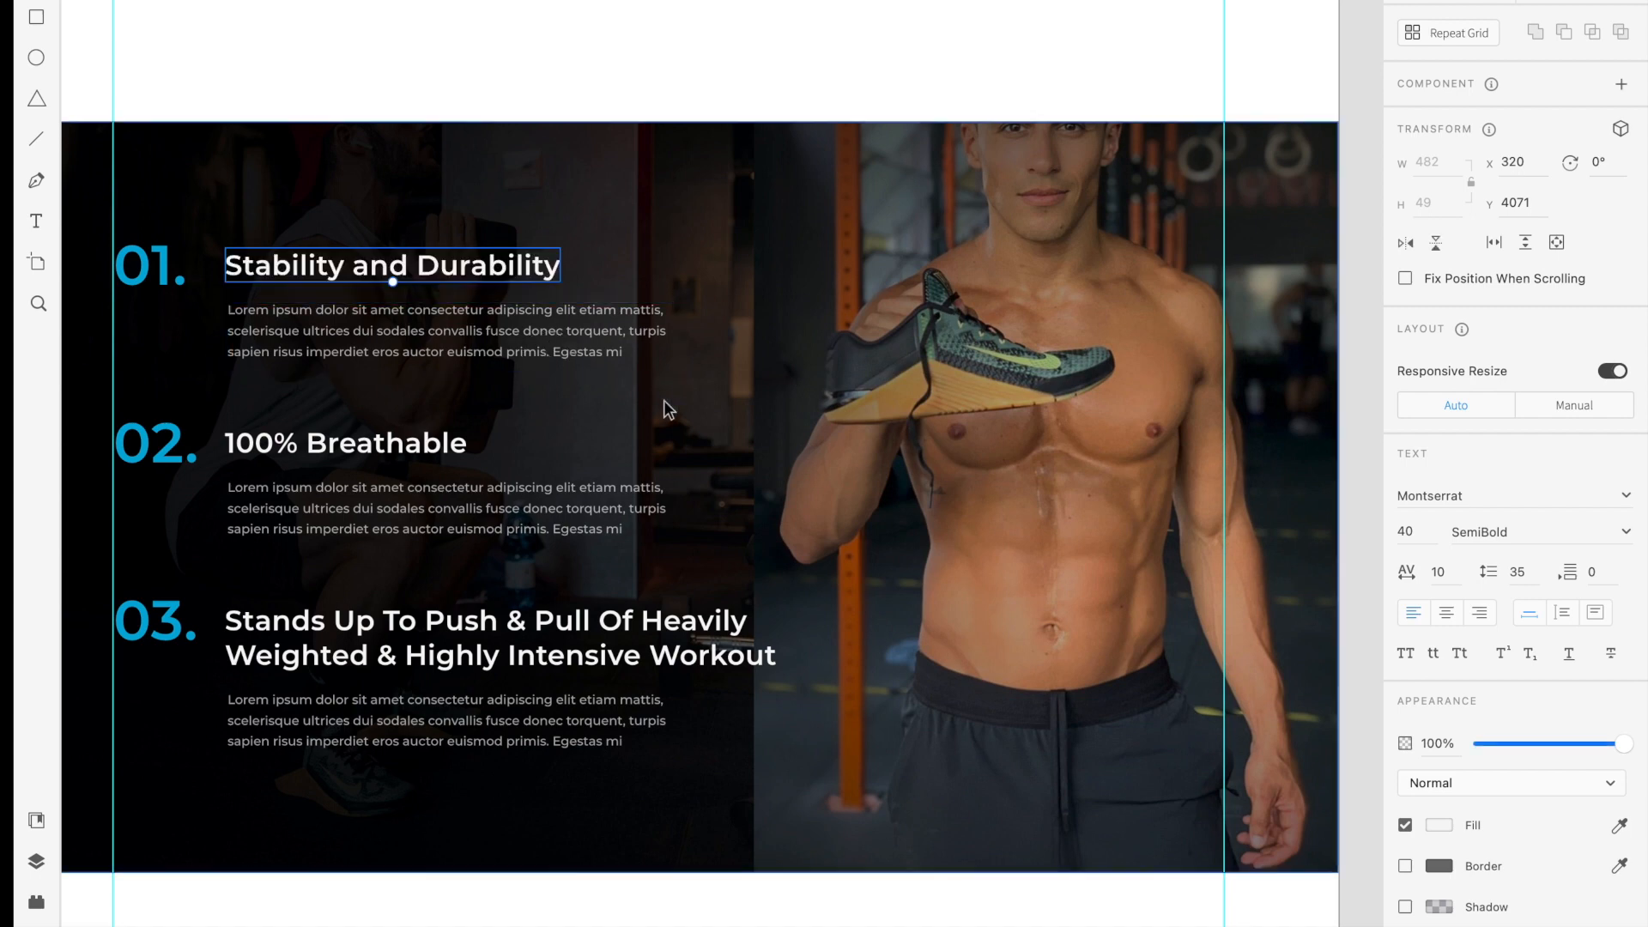
{"action": "double_click", "coordinate": [538, 335]}
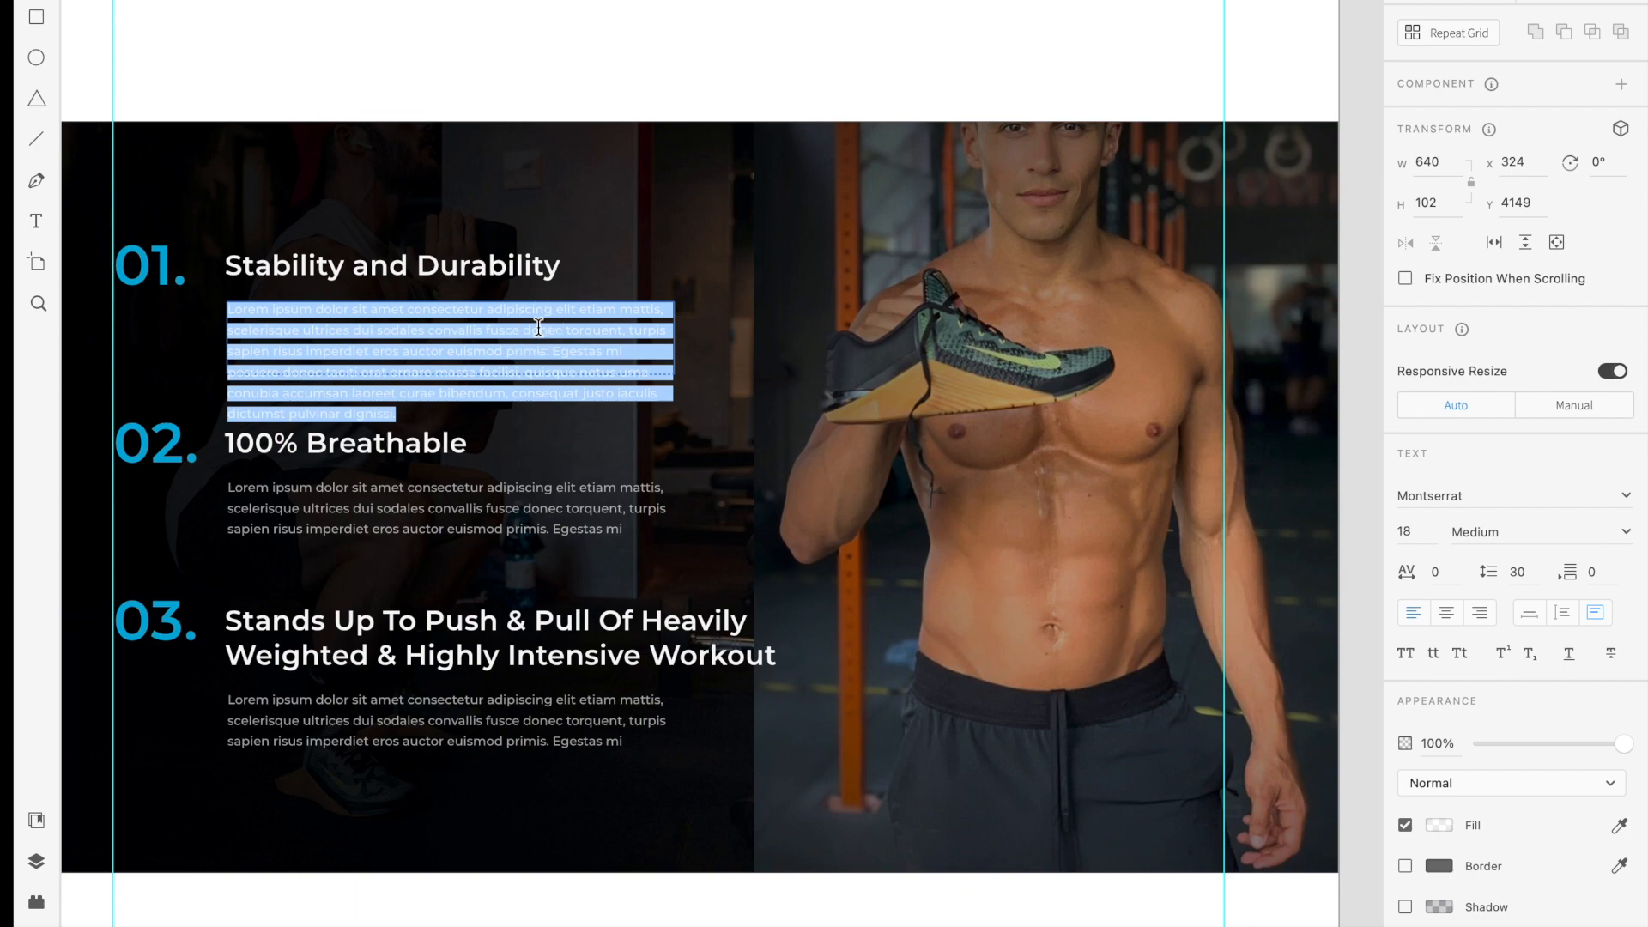
{"action": "left_click", "coordinate": [538, 337]}
{"action": "key", "text": "Escape"}
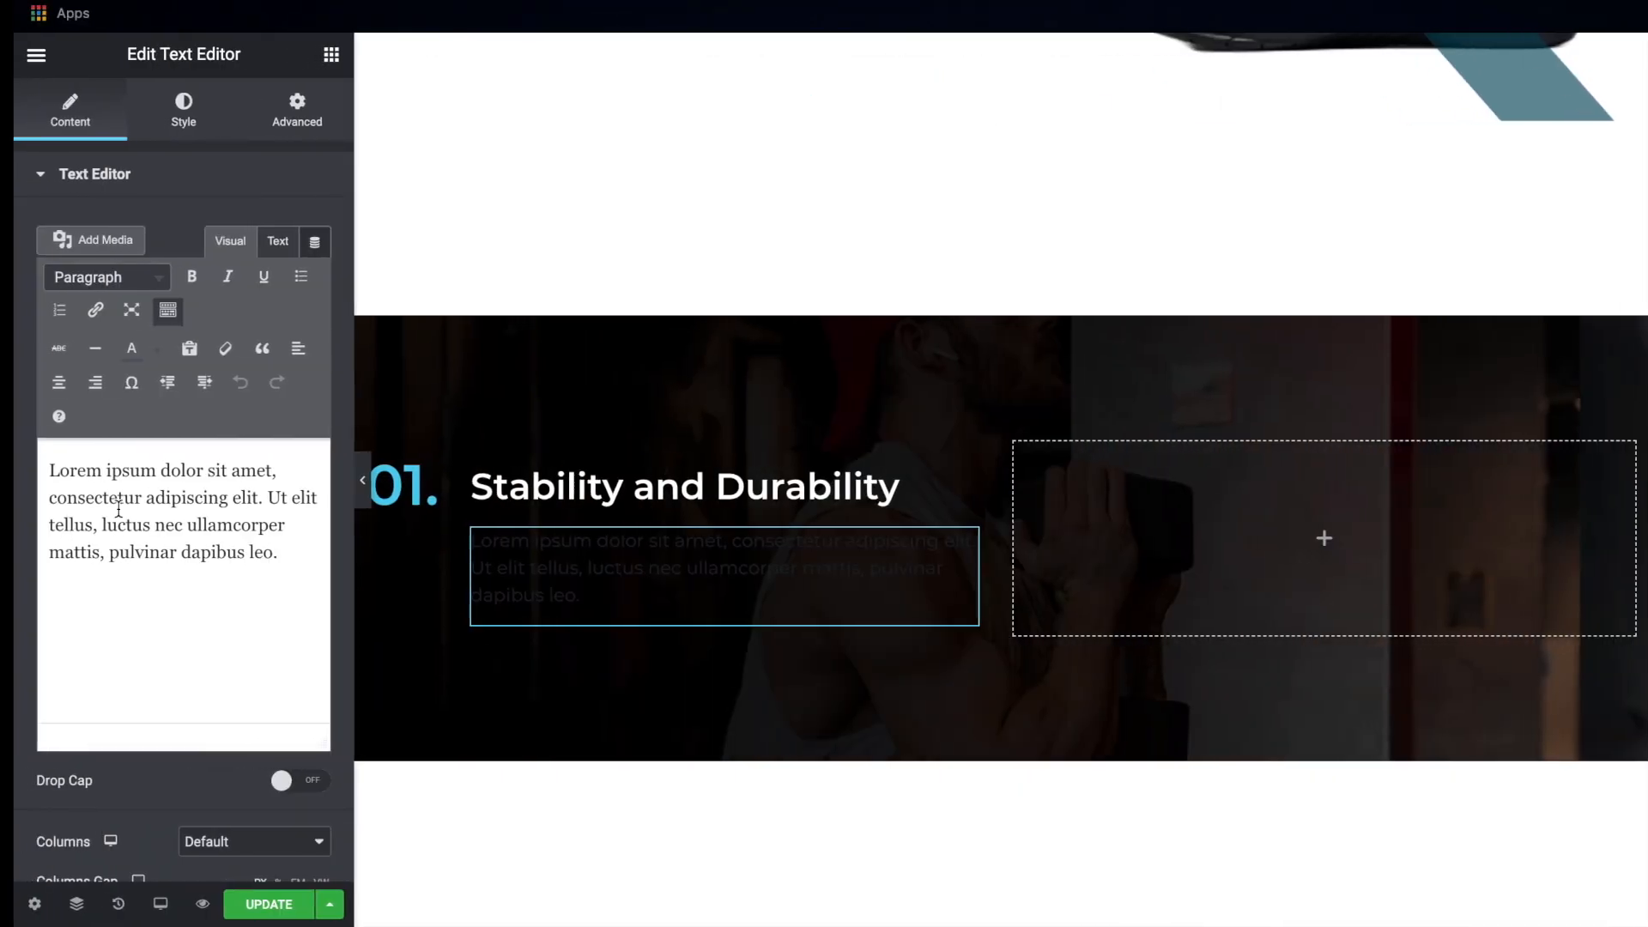
{"action": "left_click", "coordinate": [119, 513]}
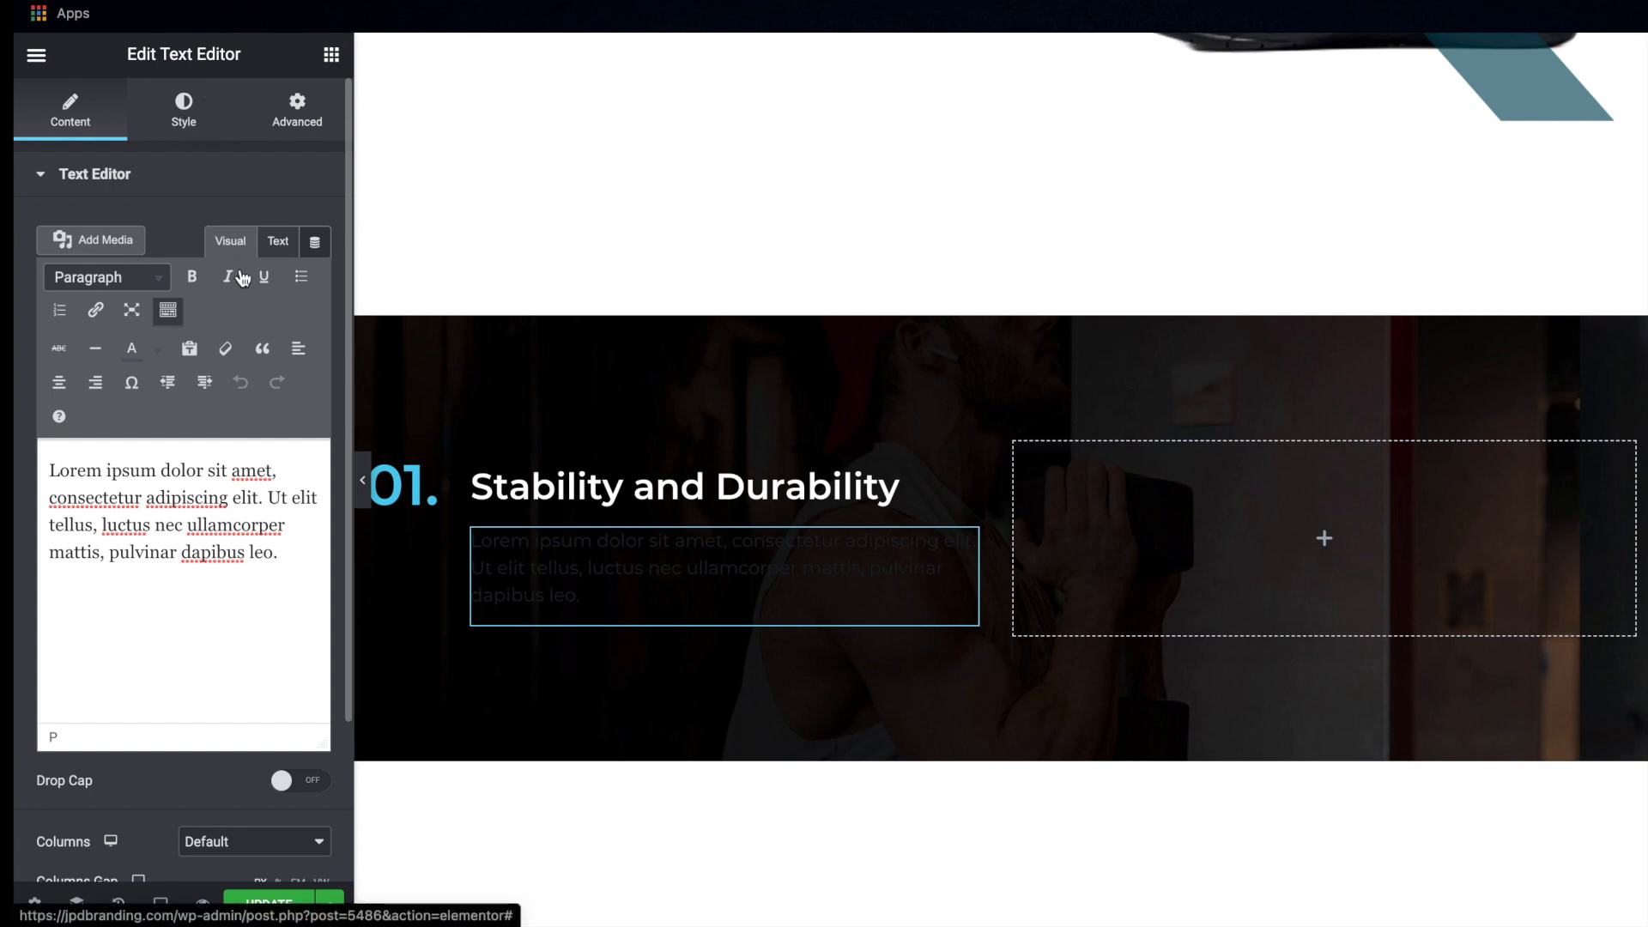
Set the paragraph's text color to white (#FFFFFF) with reduced opacity so it looks slightly greyed
{"action": "left_click", "coordinate": [202, 127]}
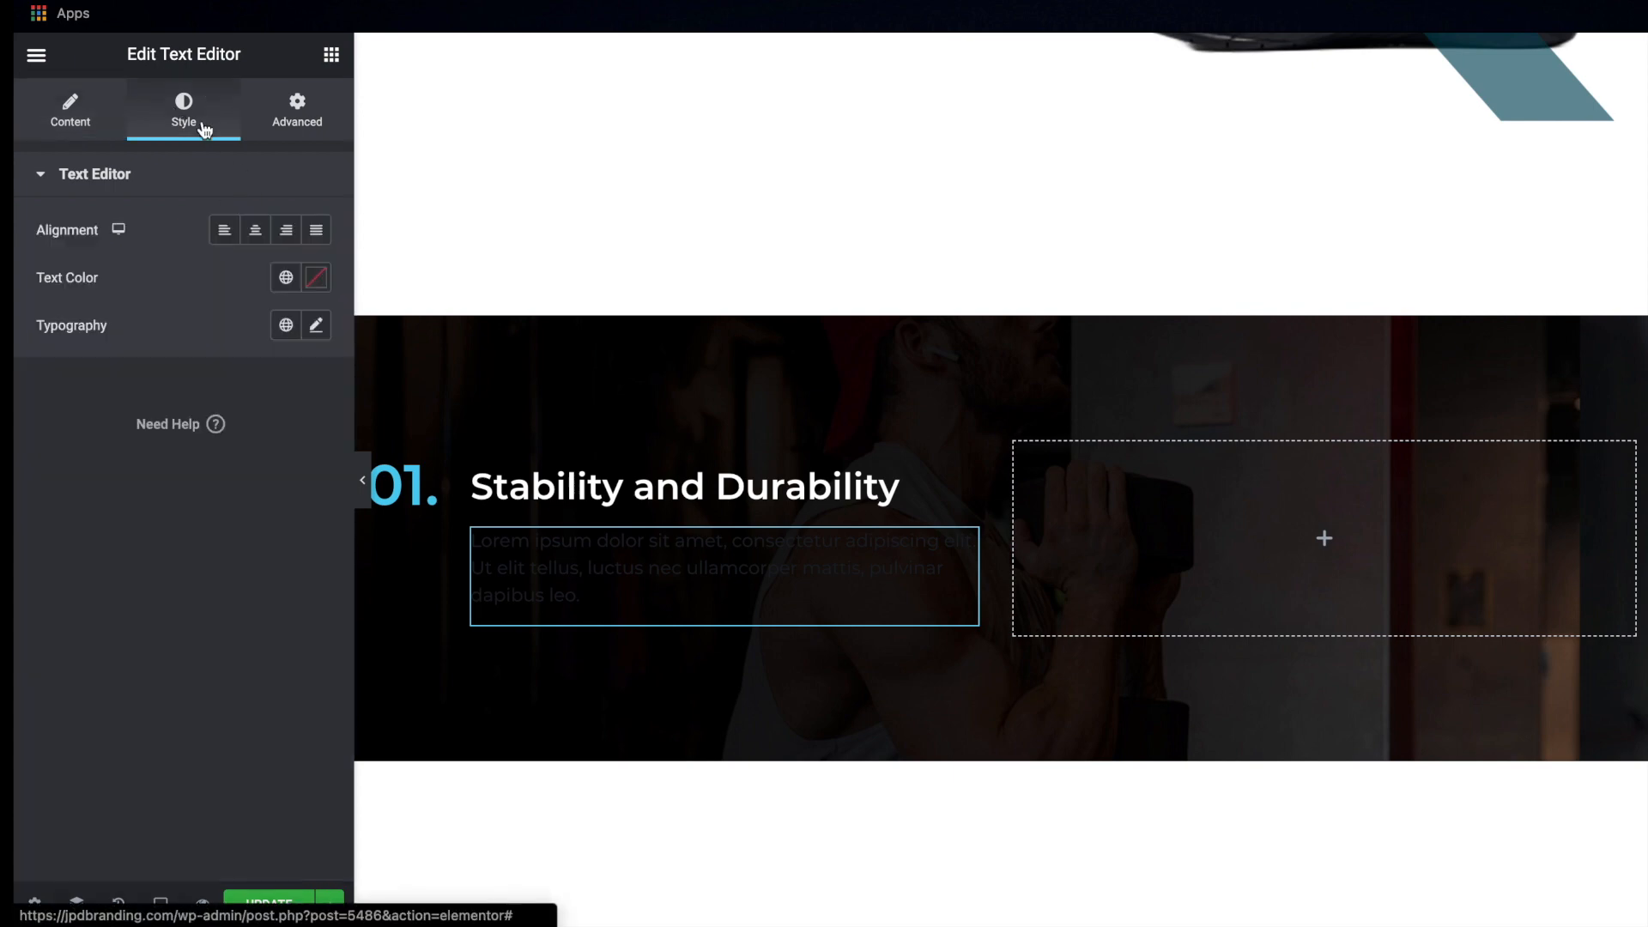
{"action": "left_click", "coordinate": [316, 277]}
{"action": "left_click_drag", "start_coordinate": [111, 384], "coordinate": [30, 327]}
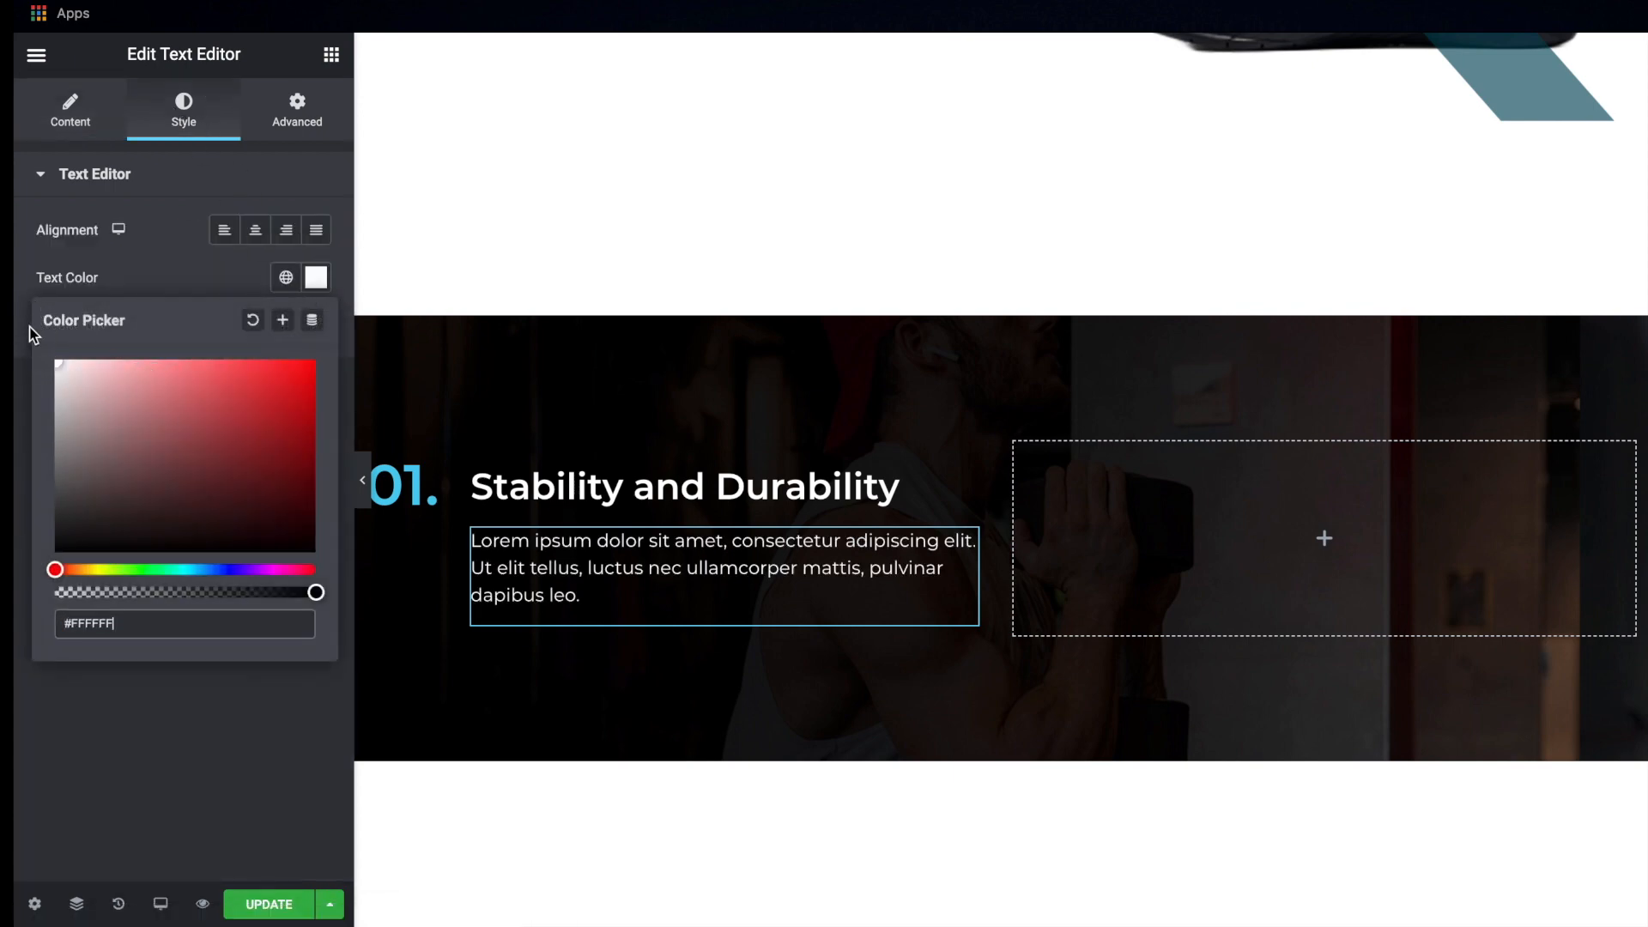
{"action": "left_click", "coordinate": [316, 277]}
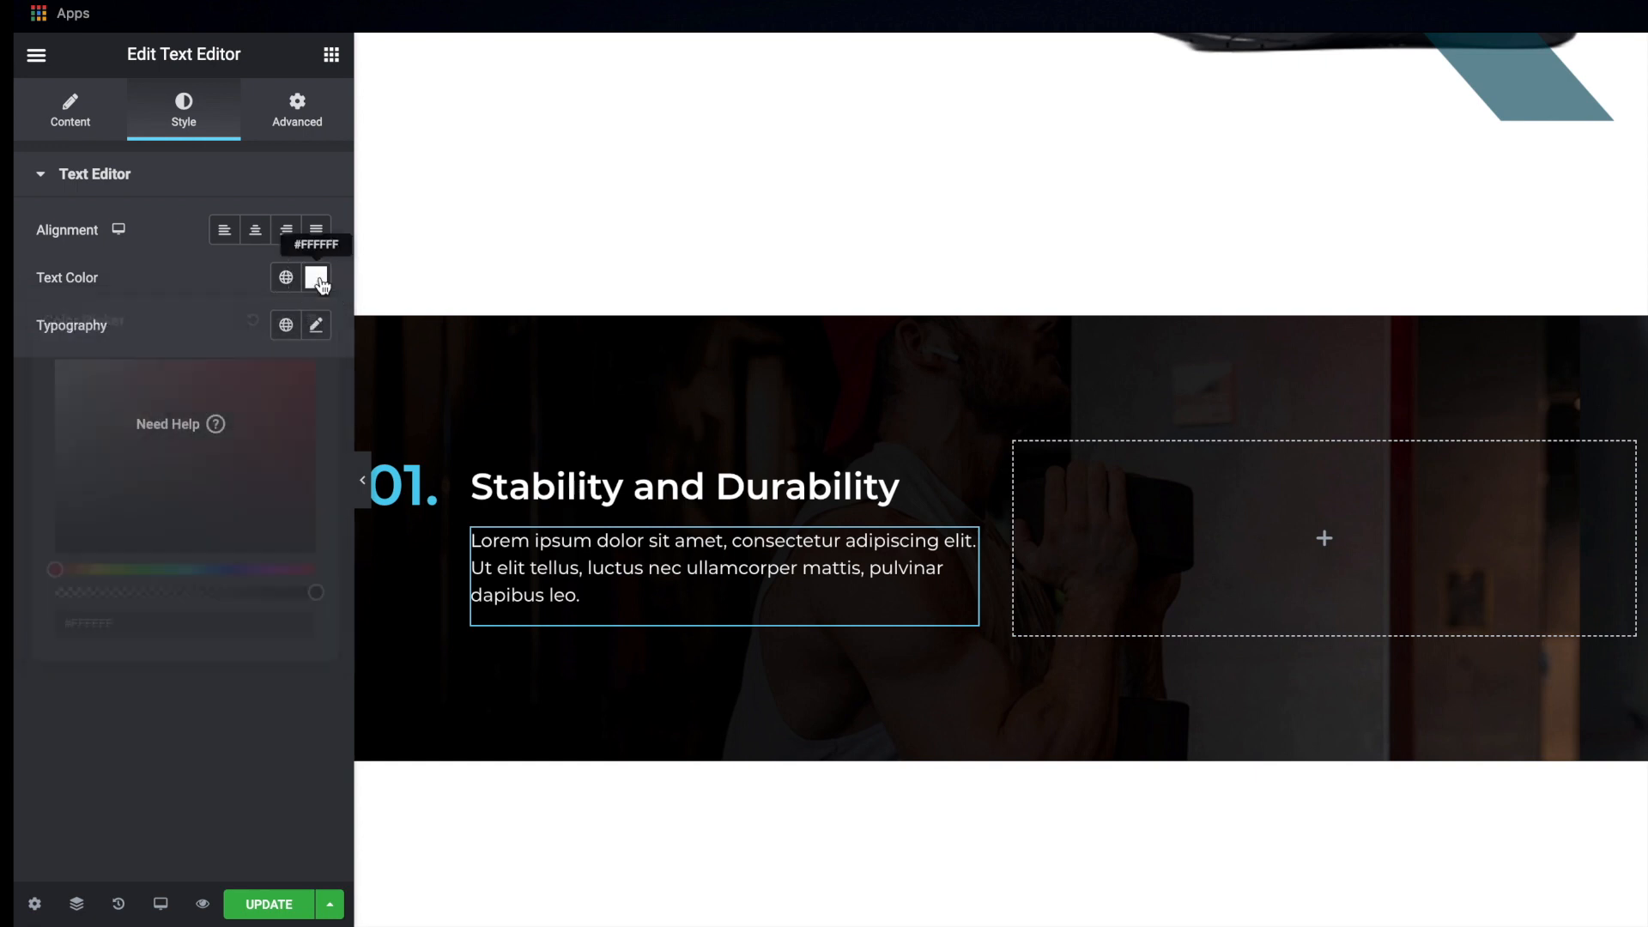
{"action": "left_click", "coordinate": [316, 277]}
{"action": "left_click_drag", "start_coordinate": [316, 592], "coordinate": [257, 591]}
{"action": "left_click", "coordinate": [316, 278]}
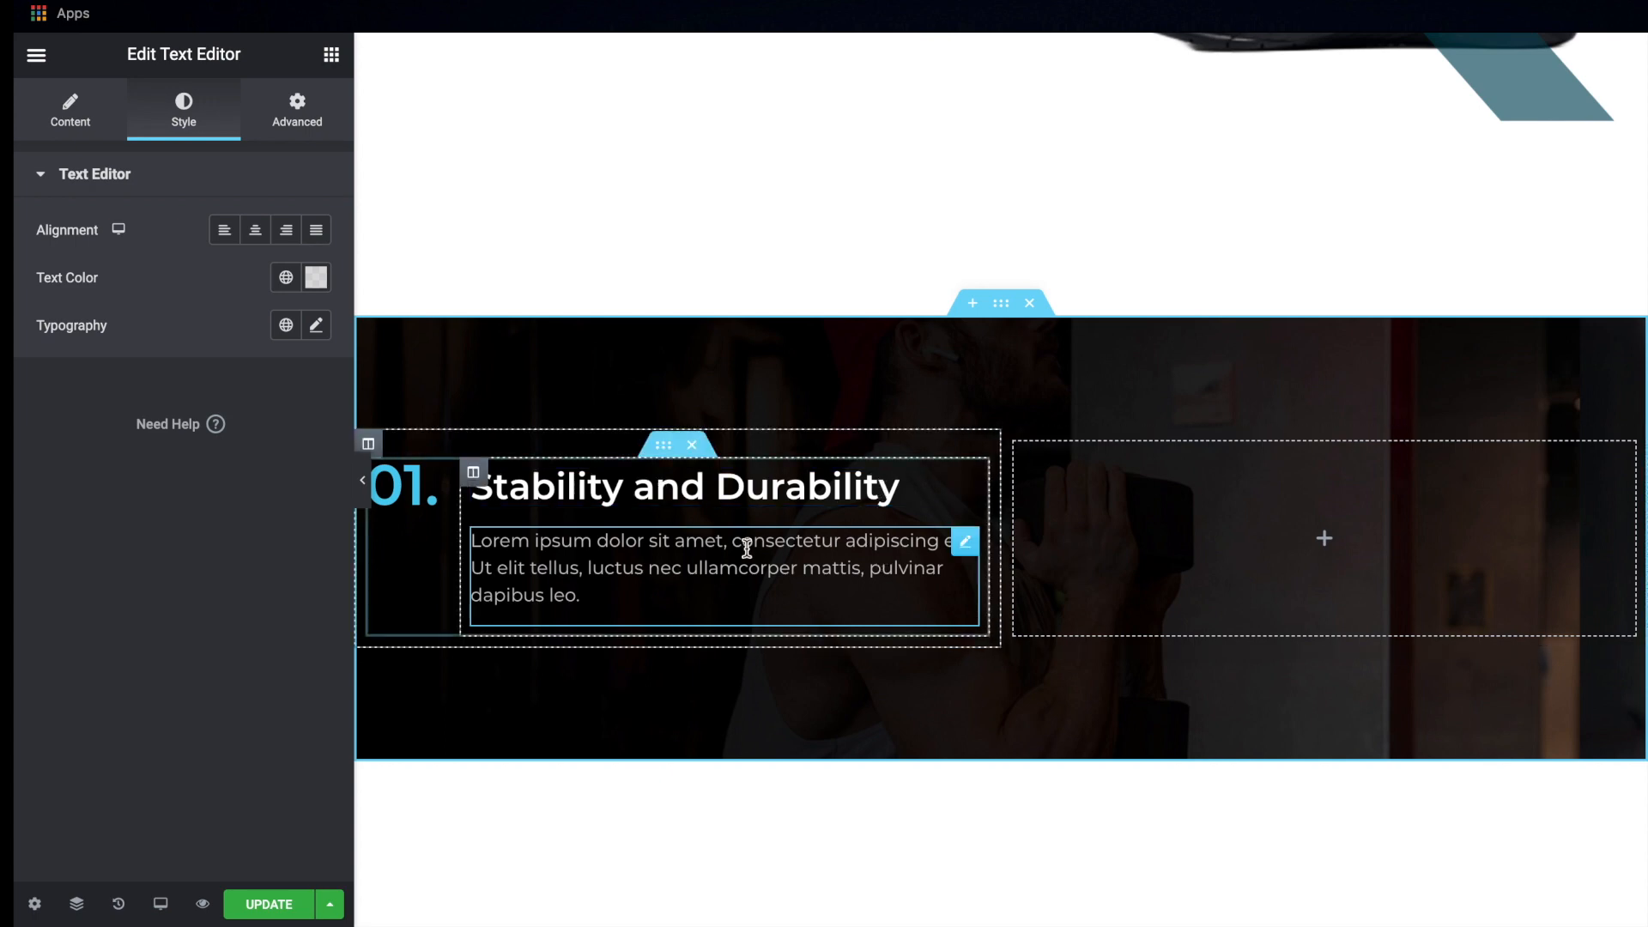
Duplicate the "01." inner section and give the copy a top margin of 30 px with the margin values unlinked
{"action": "right_click", "coordinate": [665, 447]}
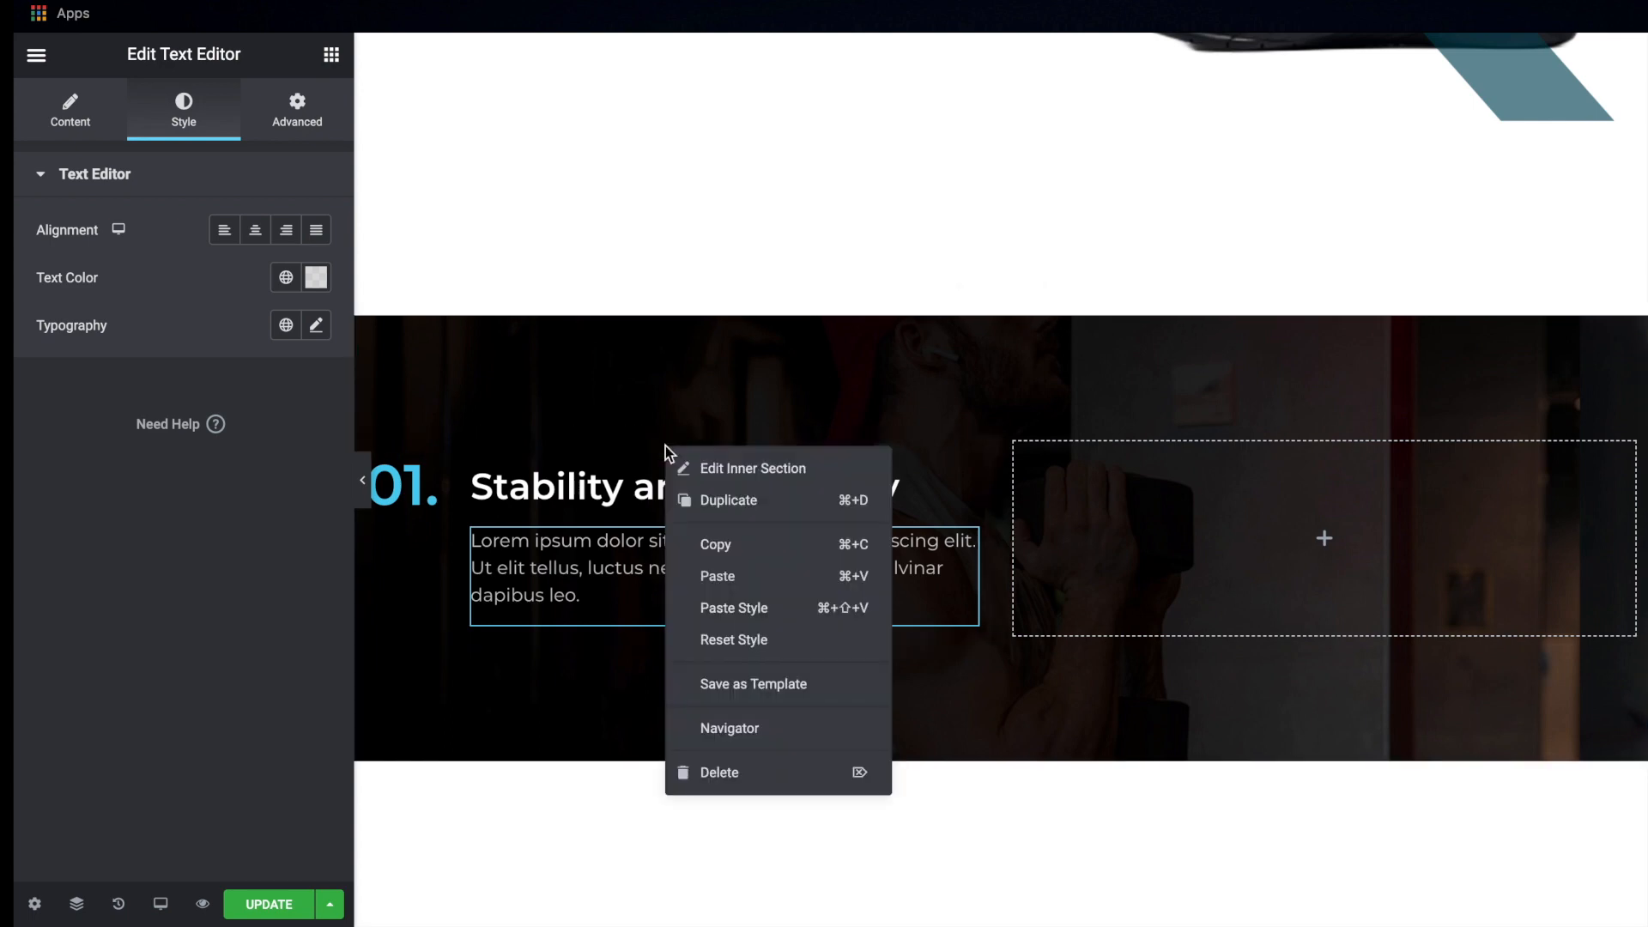
{"action": "left_click", "coordinate": [736, 498]}
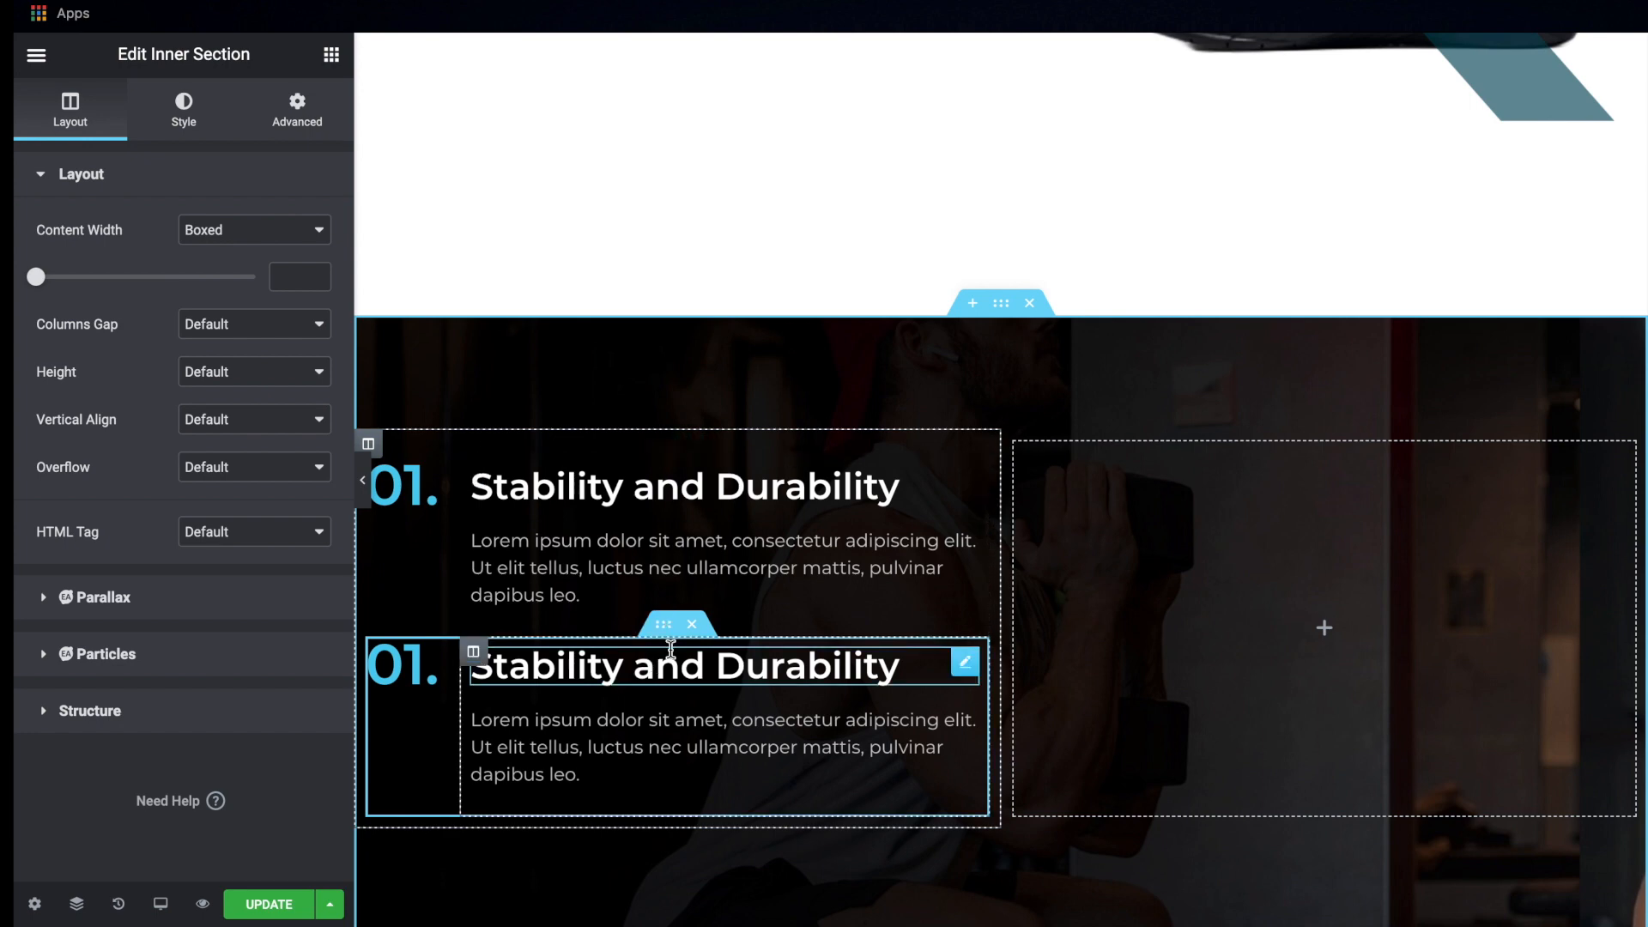
{"action": "left_click", "coordinate": [281, 118]}
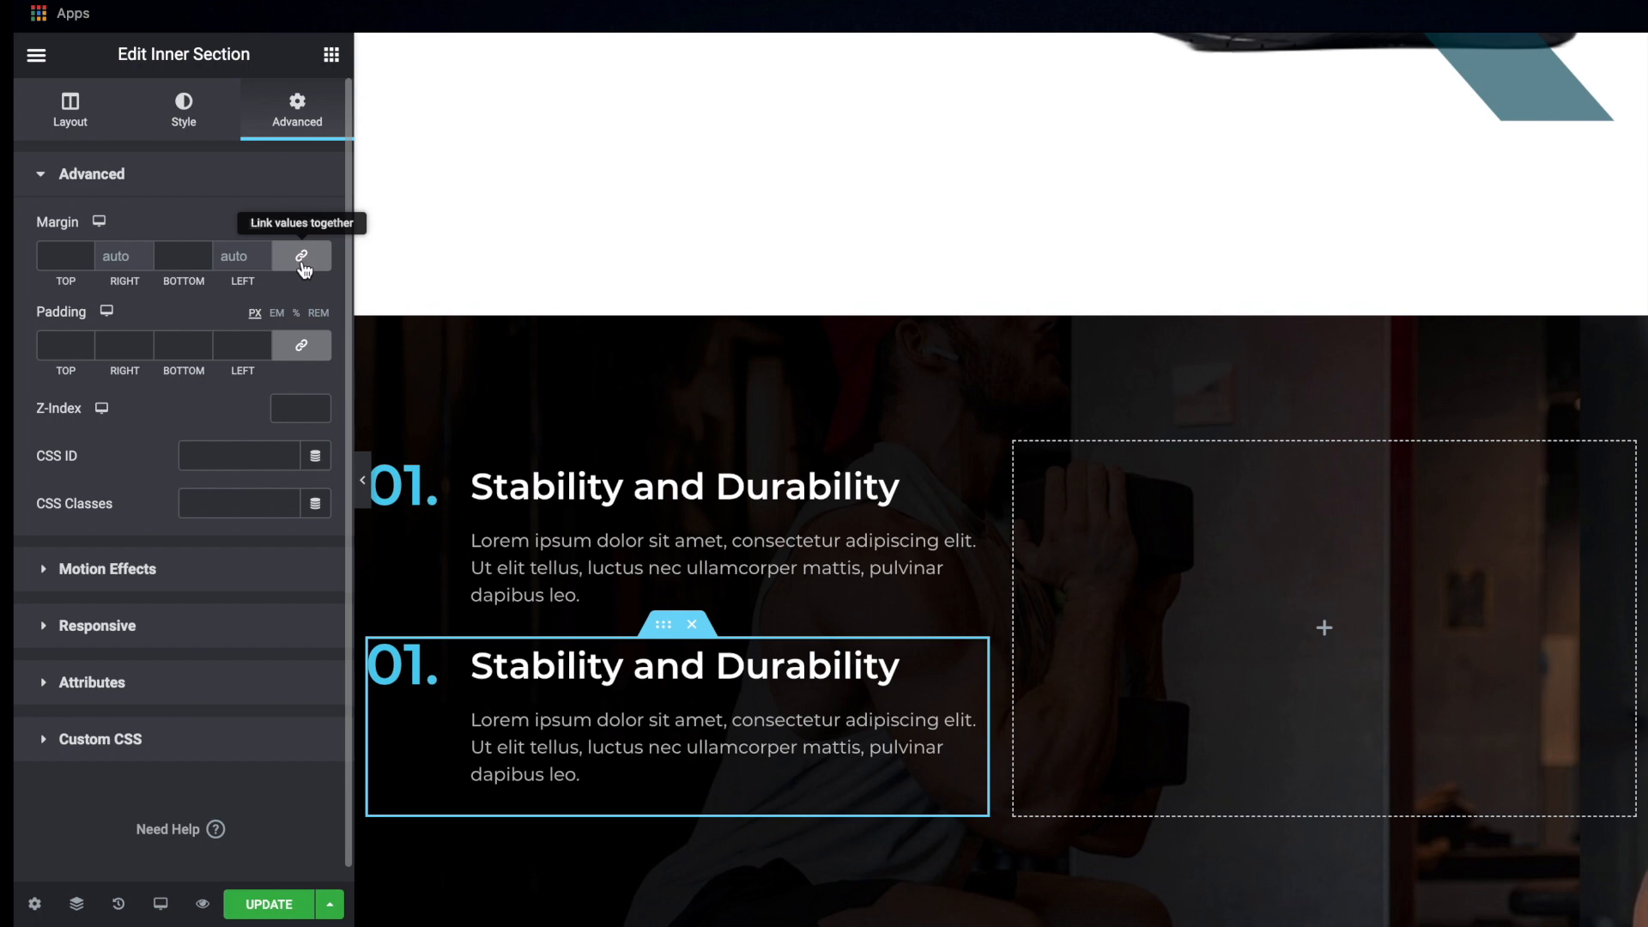
{"action": "left_click", "coordinate": [301, 256]}
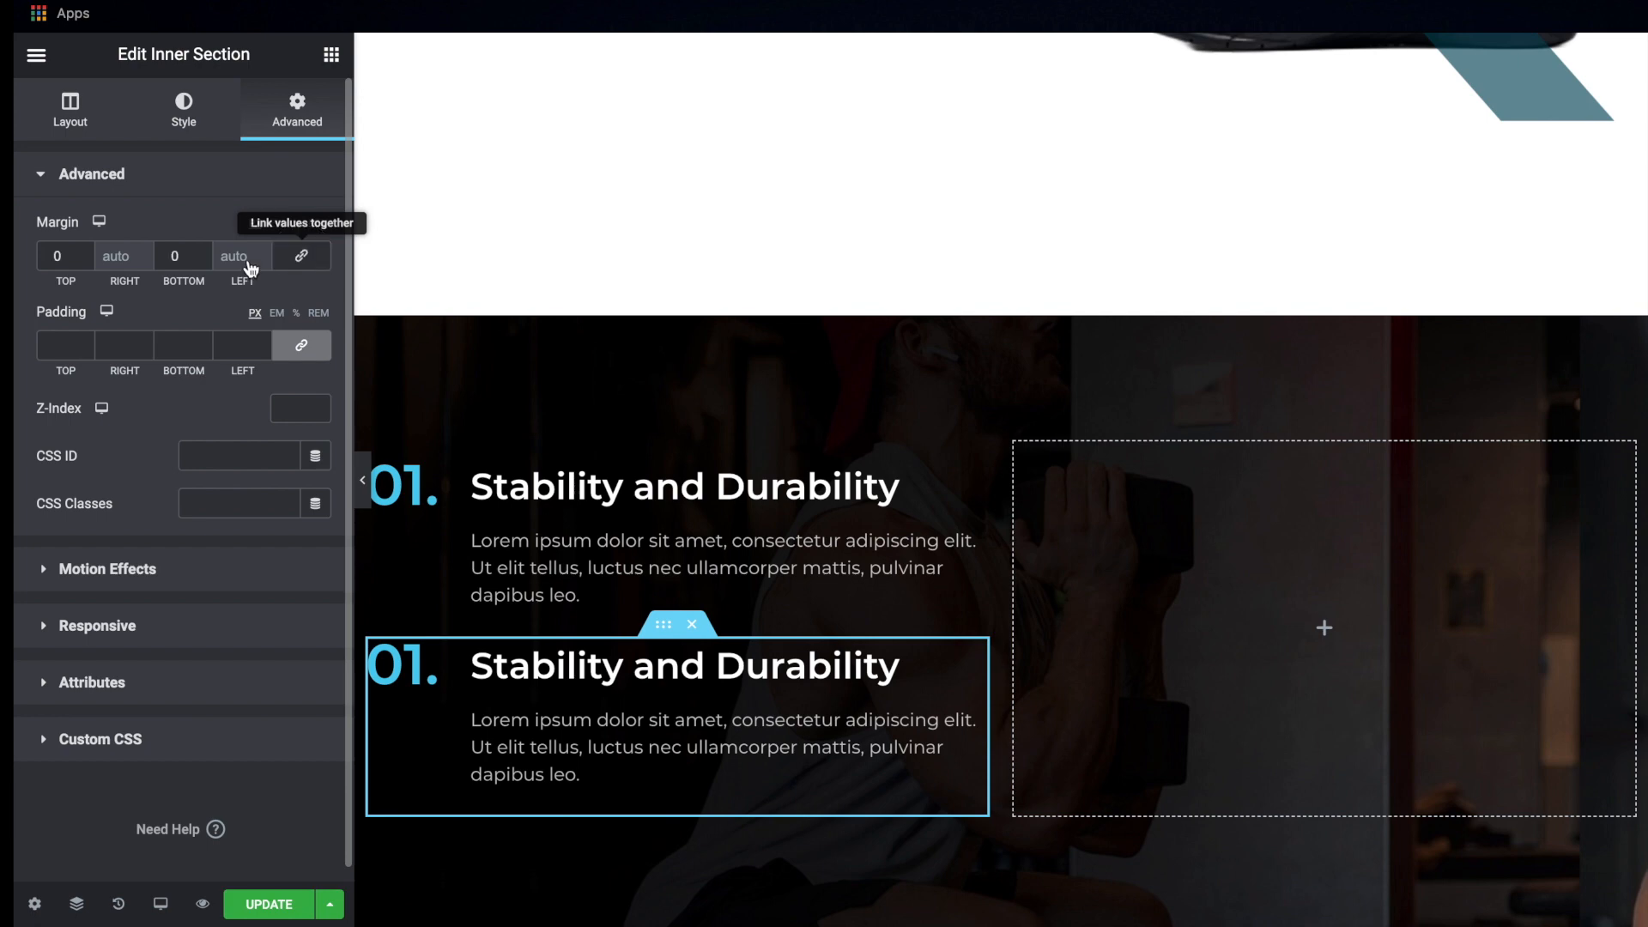
{"action": "left_click", "coordinate": [53, 255]}
{"action": "type", "text": "3"}
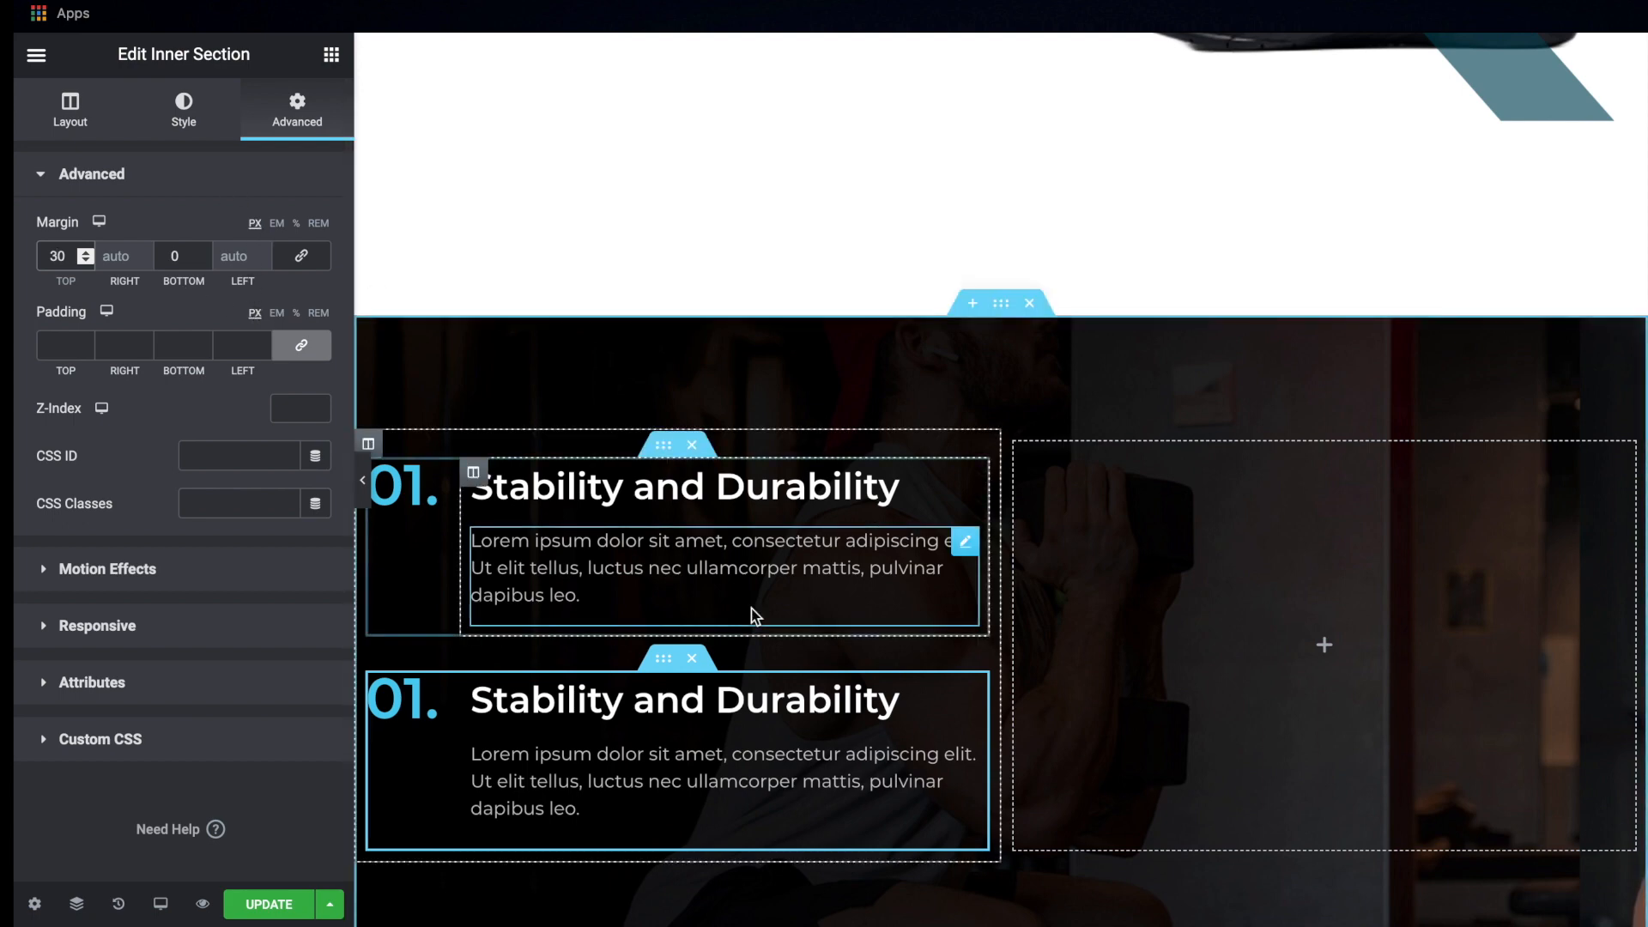
Copy "100% Breathable" from the Adobe XD mockup and use it as the heading text of the duplicated inner section
{"action": "scroll", "coordinate": [750, 609], "scroll_direction": "down", "scroll_amount": 2}
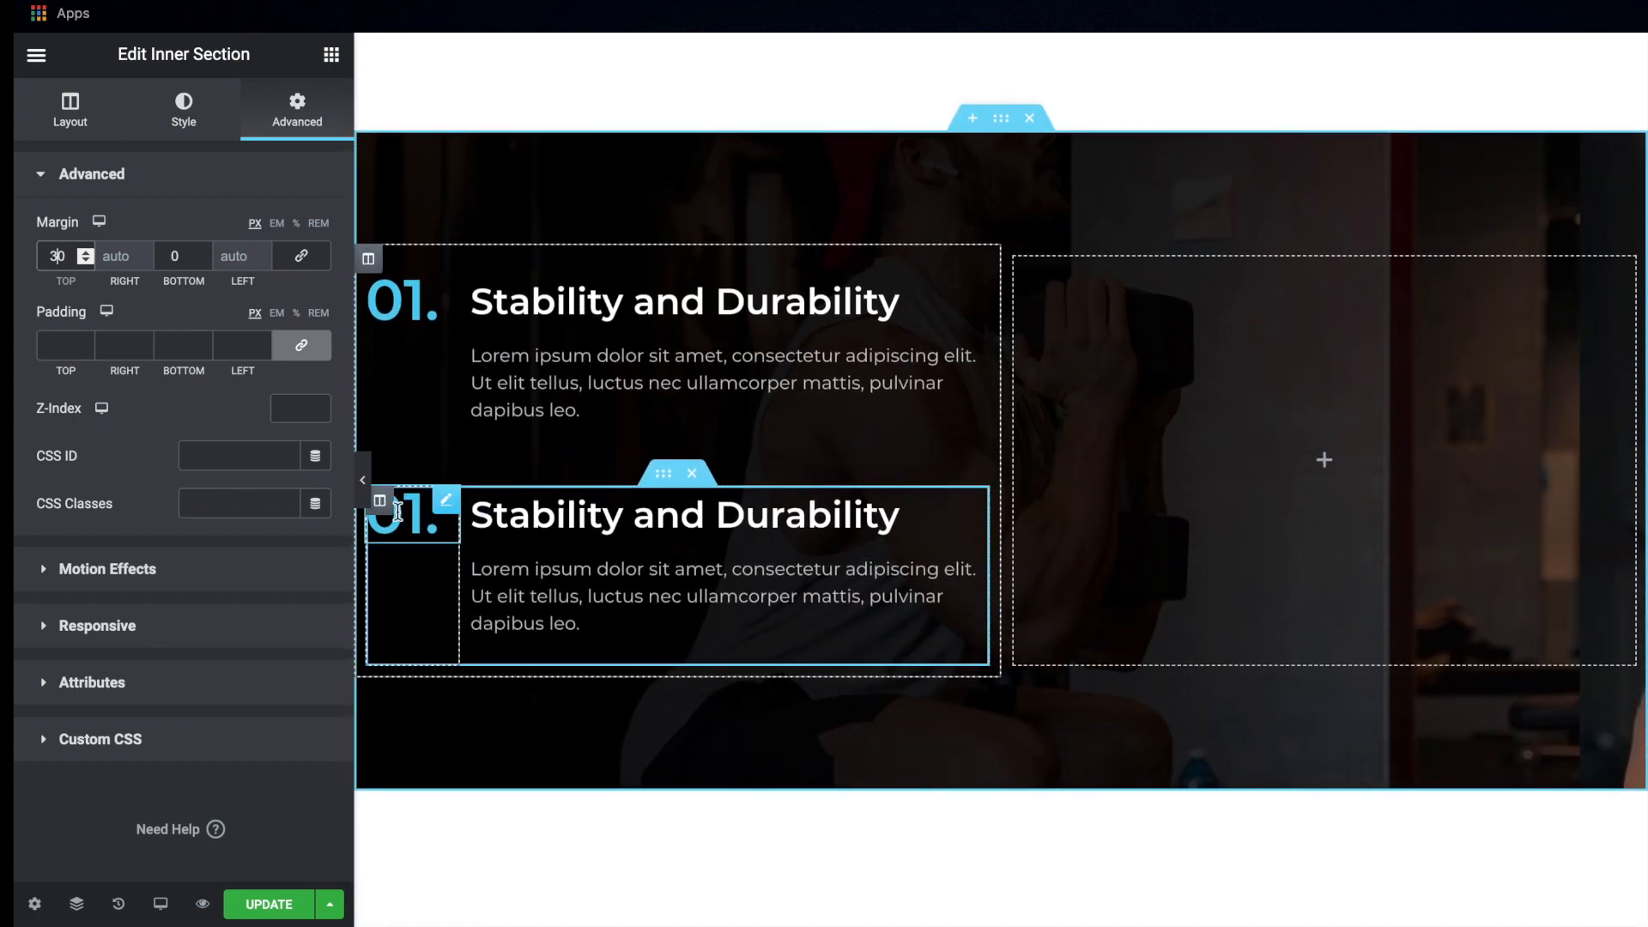
{"action": "left_click", "coordinate": [362, 480]}
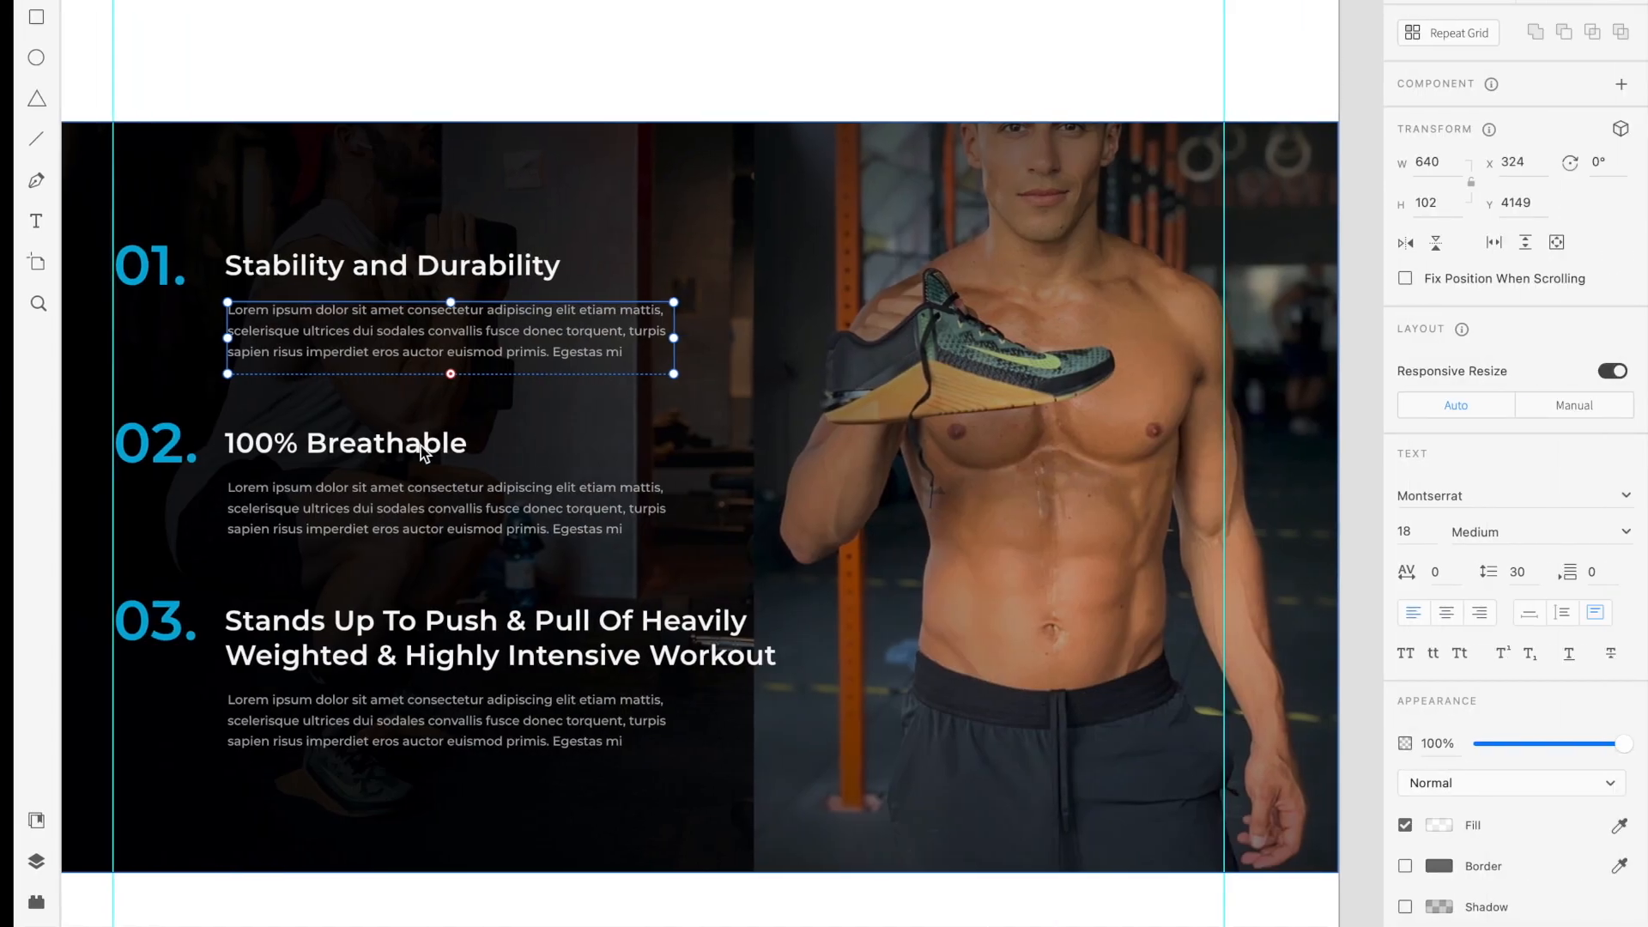
{"action": "double_click", "coordinate": [421, 446]}
{"action": "key", "text": "ctrl+c"}
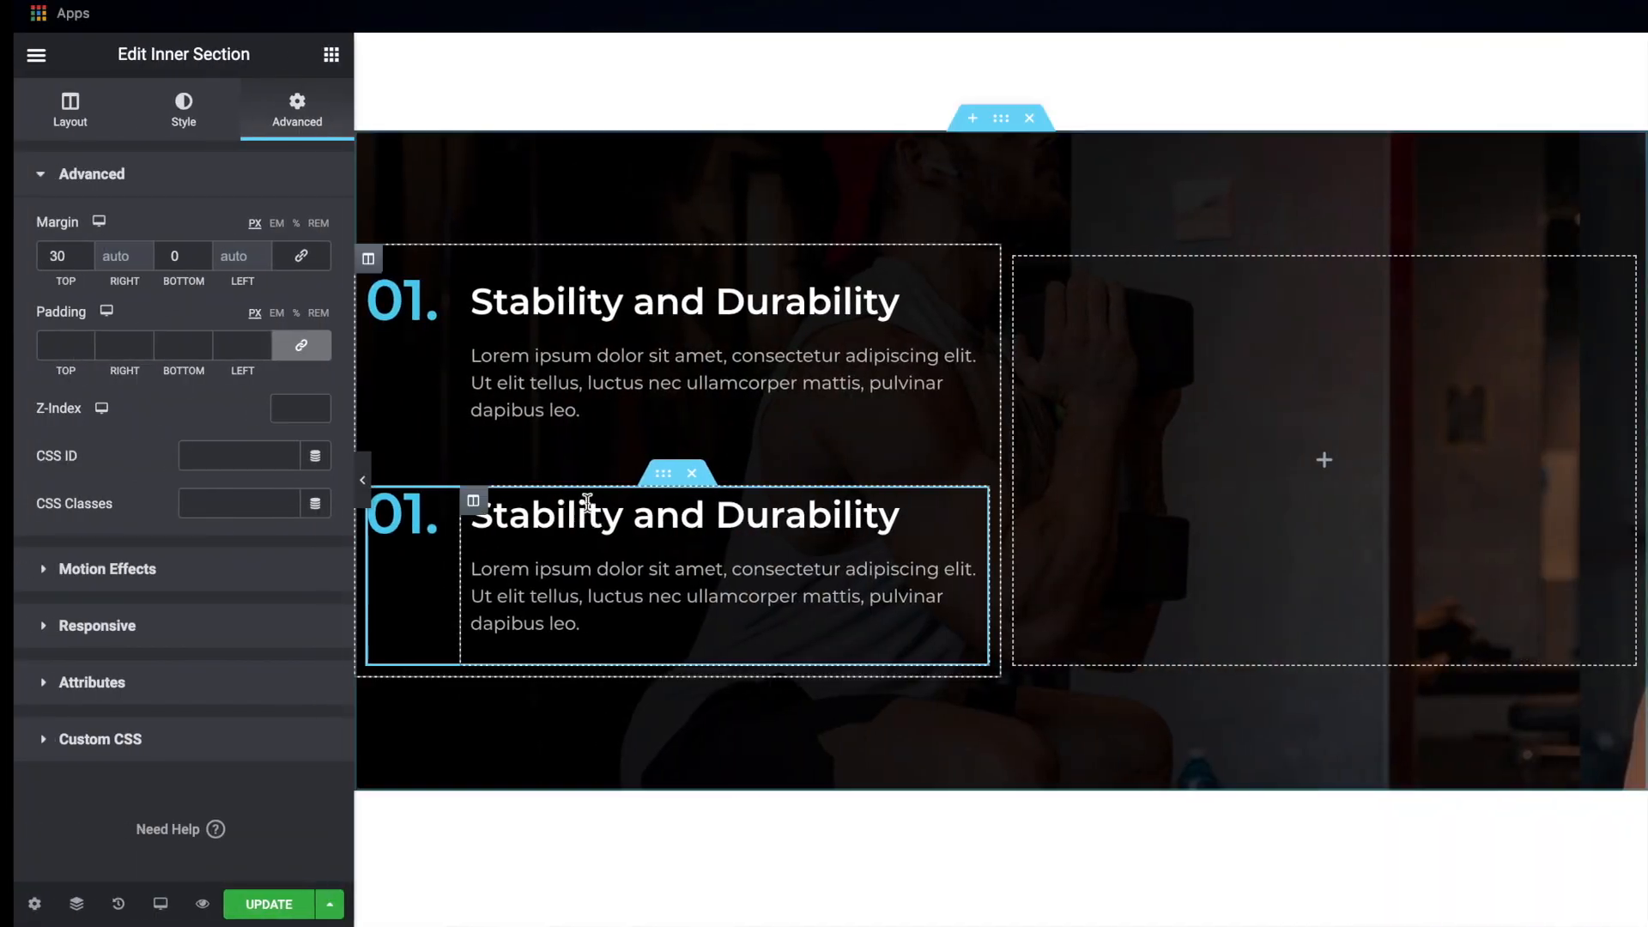
{"action": "left_click", "coordinate": [587, 508]}
{"action": "left_click", "coordinate": [138, 276]}
{"action": "key", "text": "ctrl+a"}
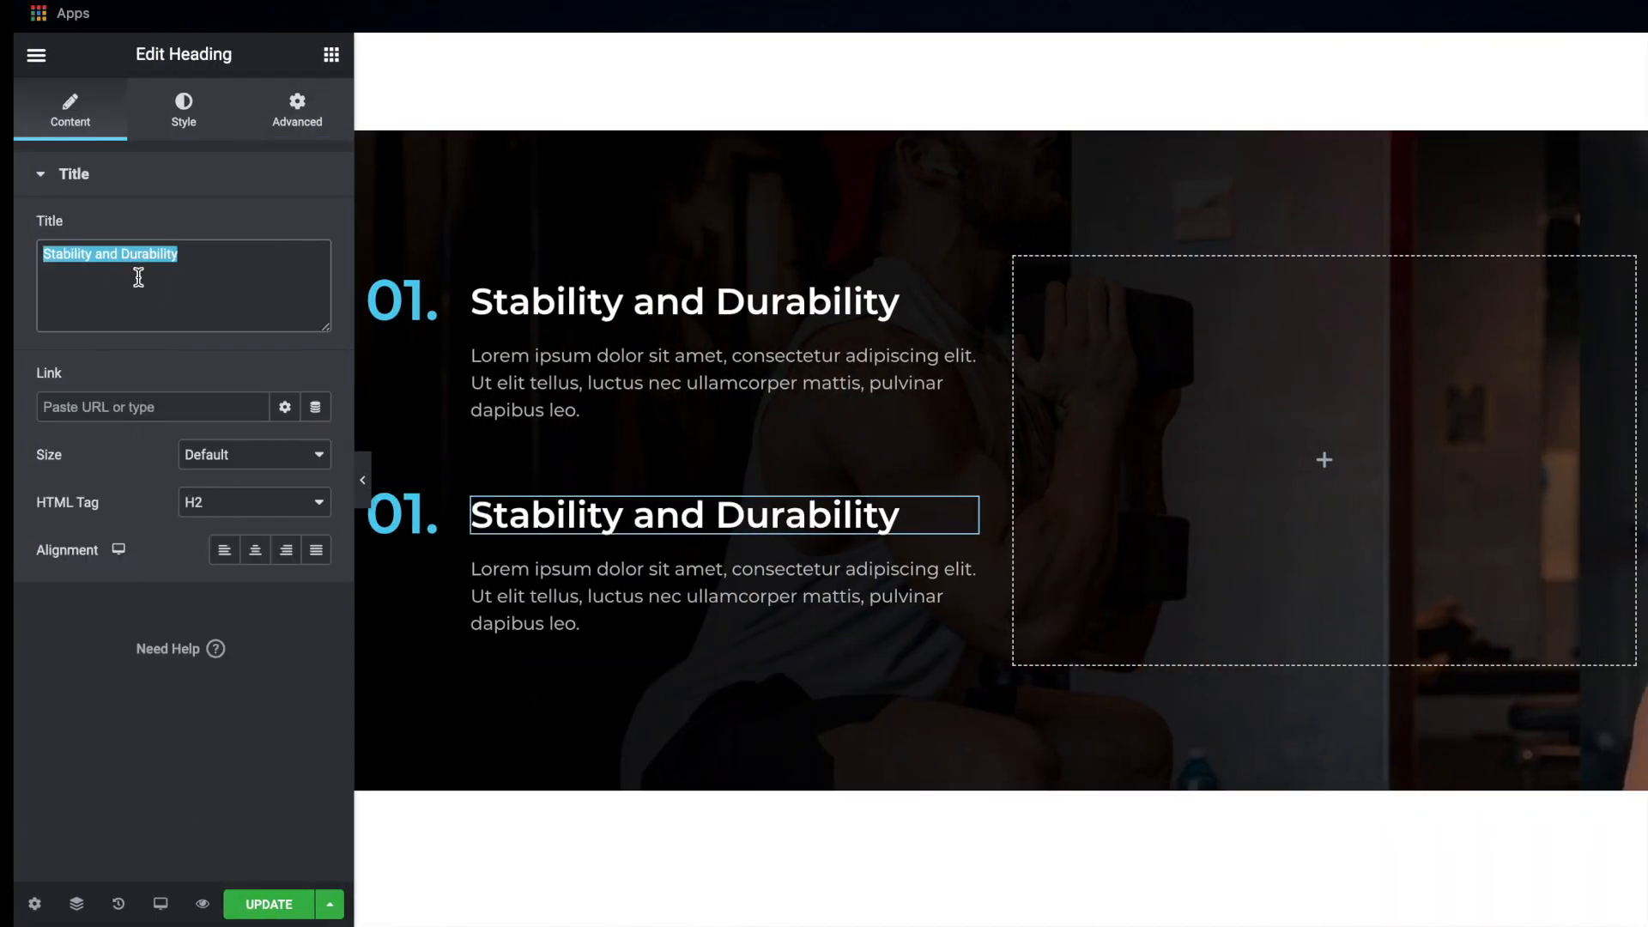
{"action": "key", "text": "ctrl+v"}
Change the number heading beside "100% Breathable" to "02."
{"action": "left_click", "coordinate": [403, 513]}
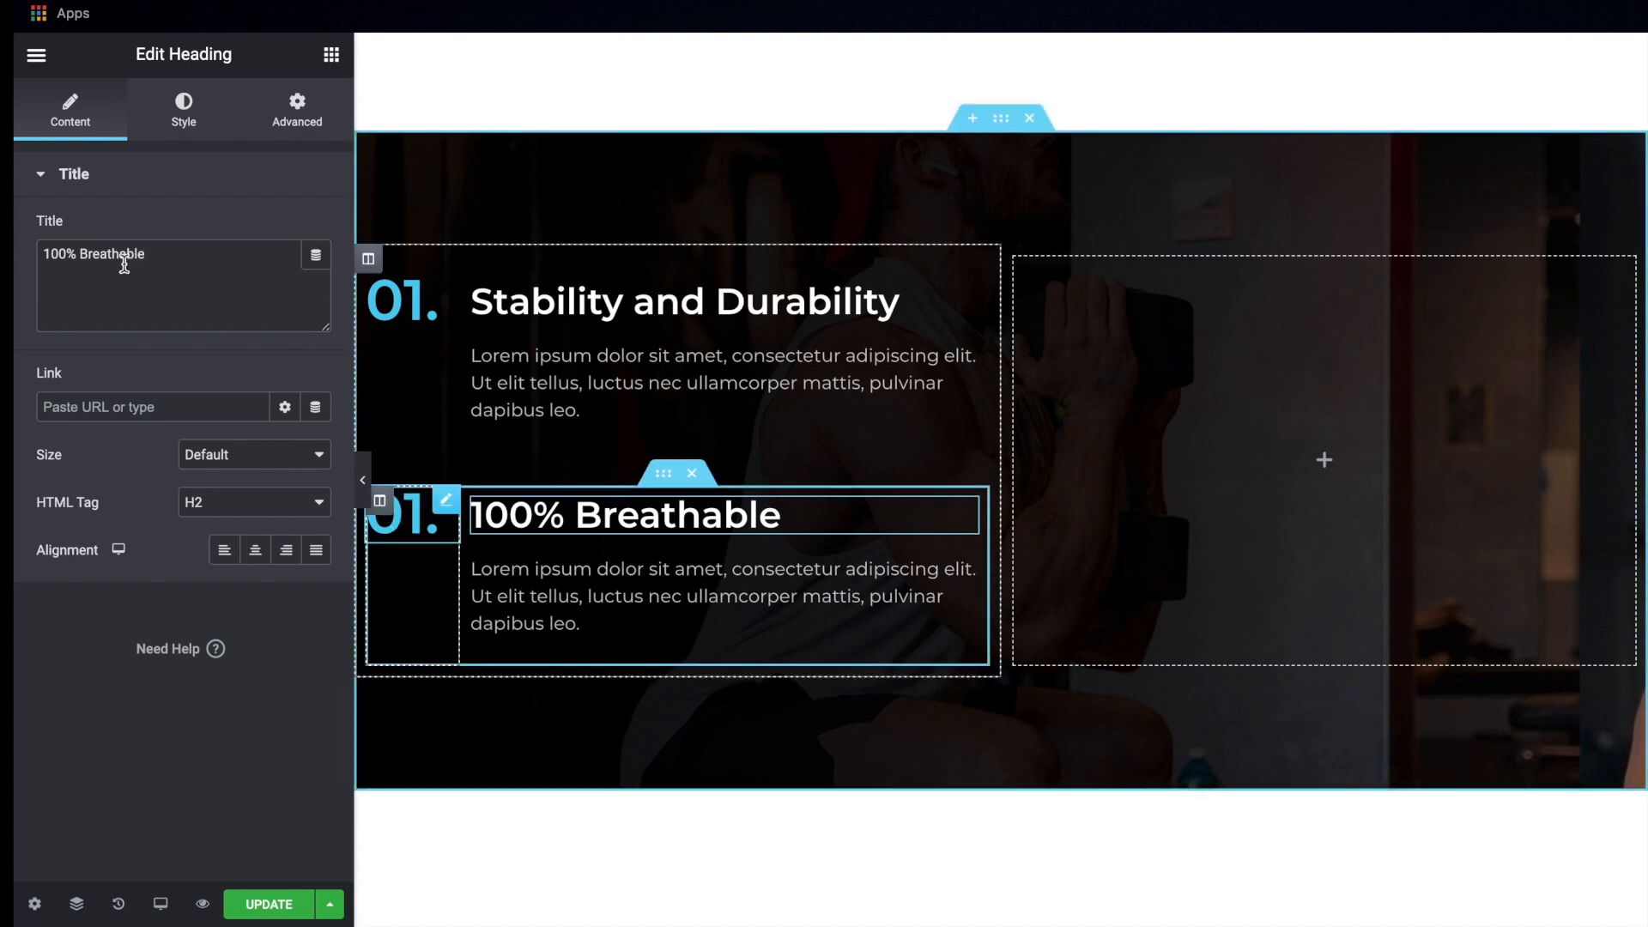
{"action": "left_click", "coordinate": [102, 254]}
{"action": "key", "text": "Left"}
{"action": "key", "text": "BackSpace"}
{"action": "type", "text": "2"}
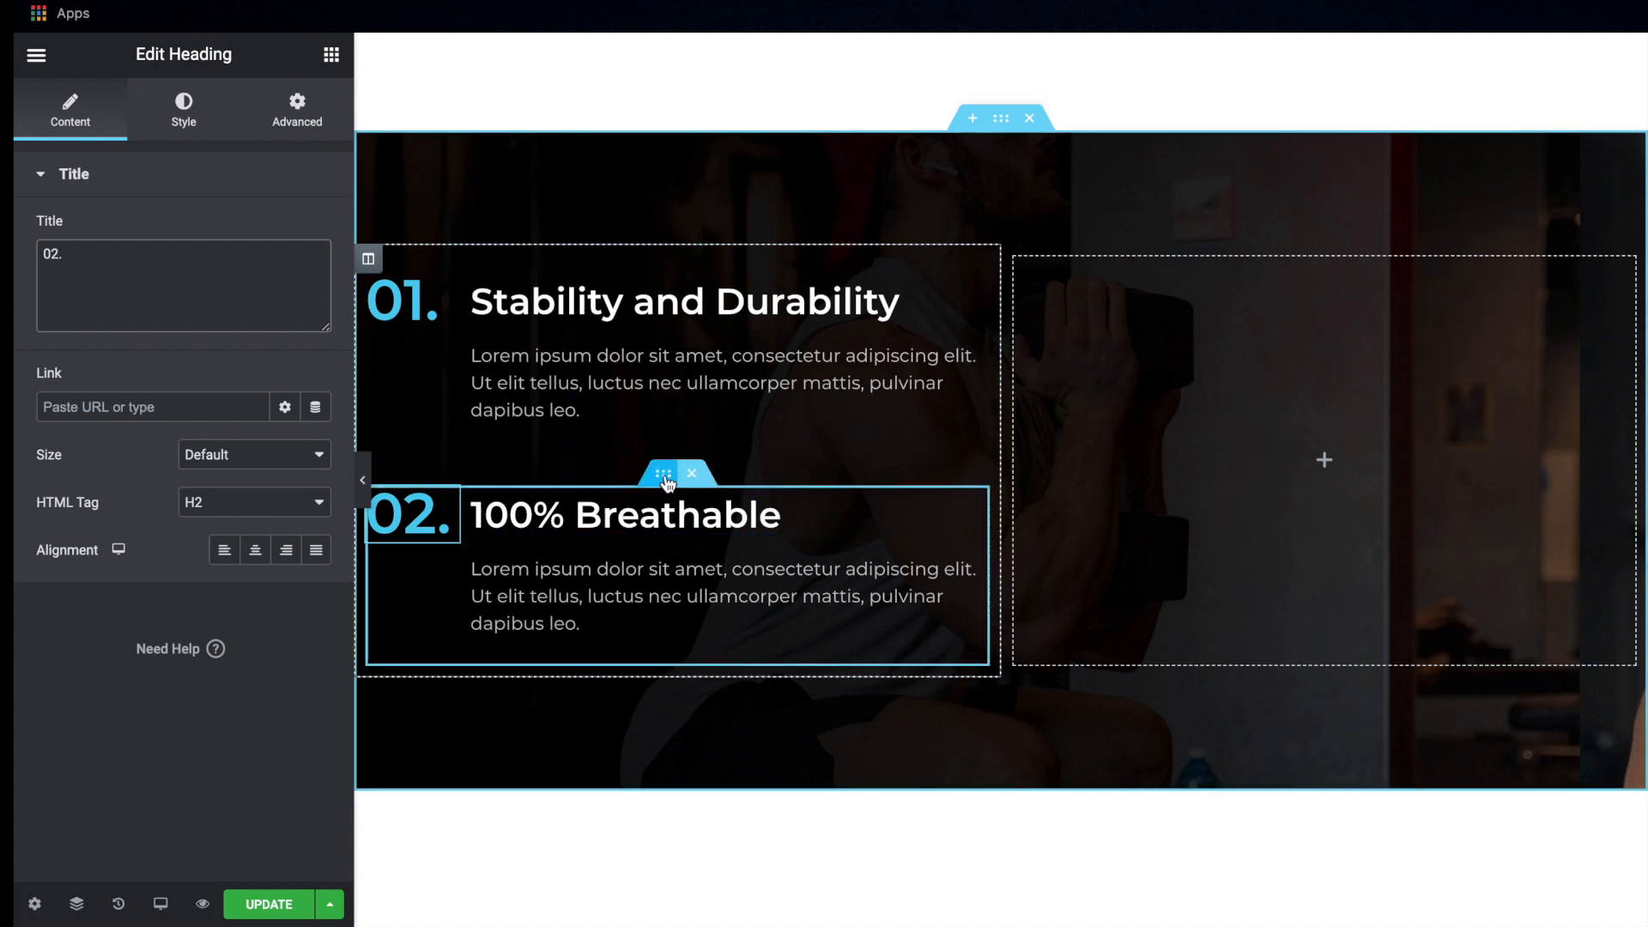
Duplicate the "02." inner section and replace the copy's heading with the mockup's "Stands Up To Push & Pull Of Heavily Weighted & Highly Intensive Workout"
{"action": "right_click", "coordinate": [665, 480]}
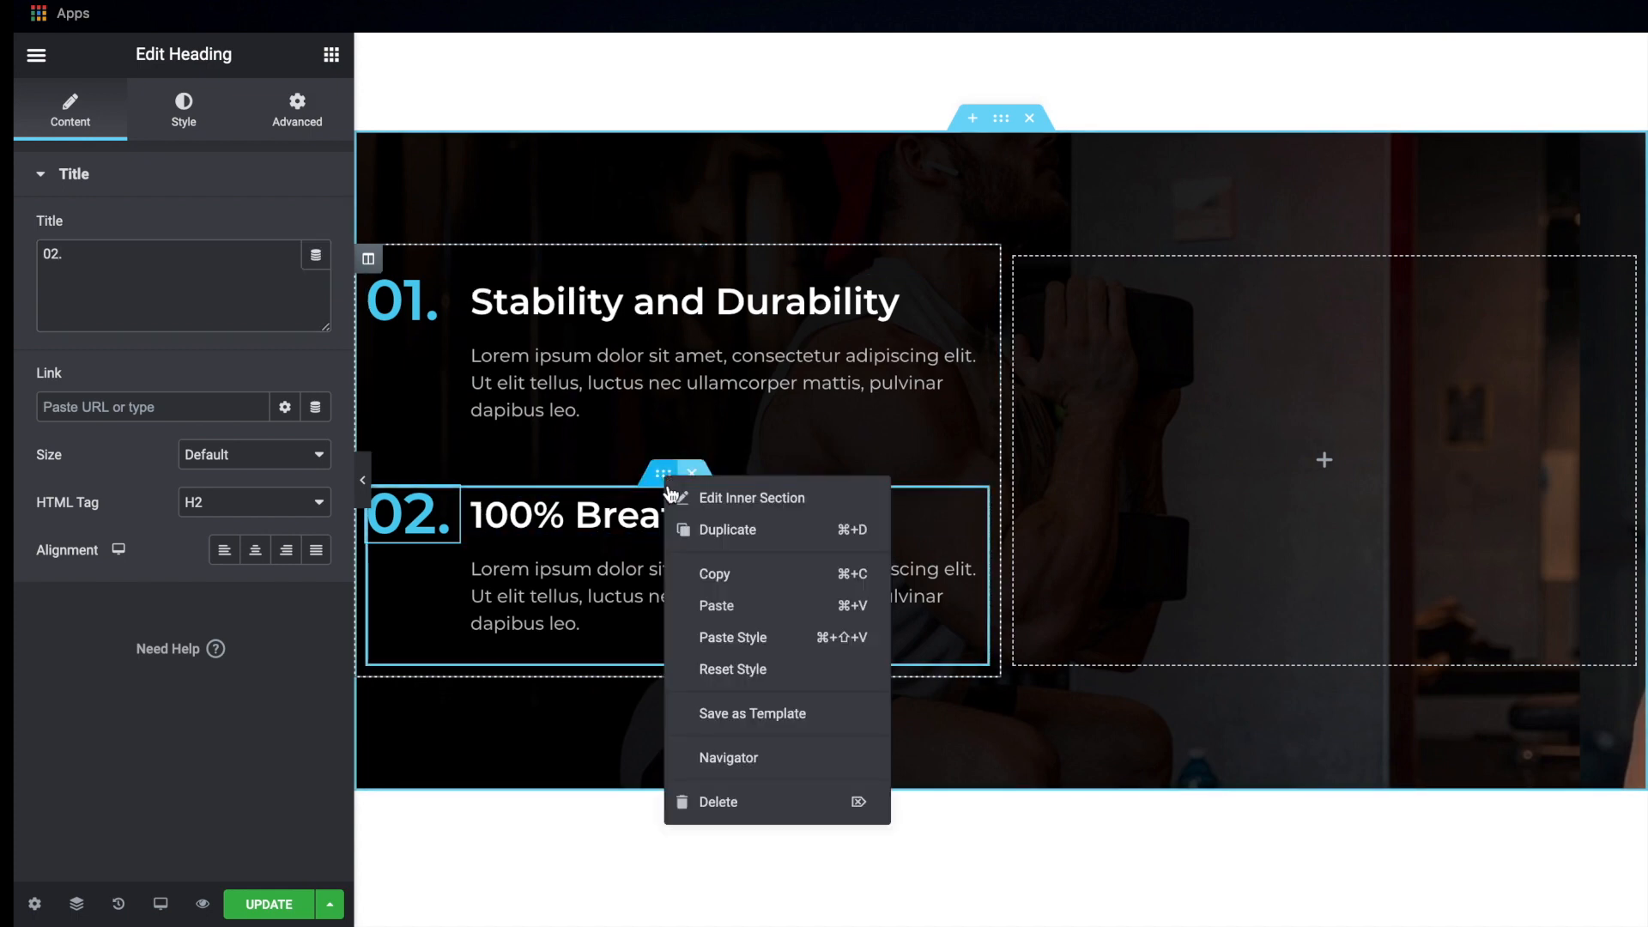
{"action": "left_click", "coordinate": [689, 530]}
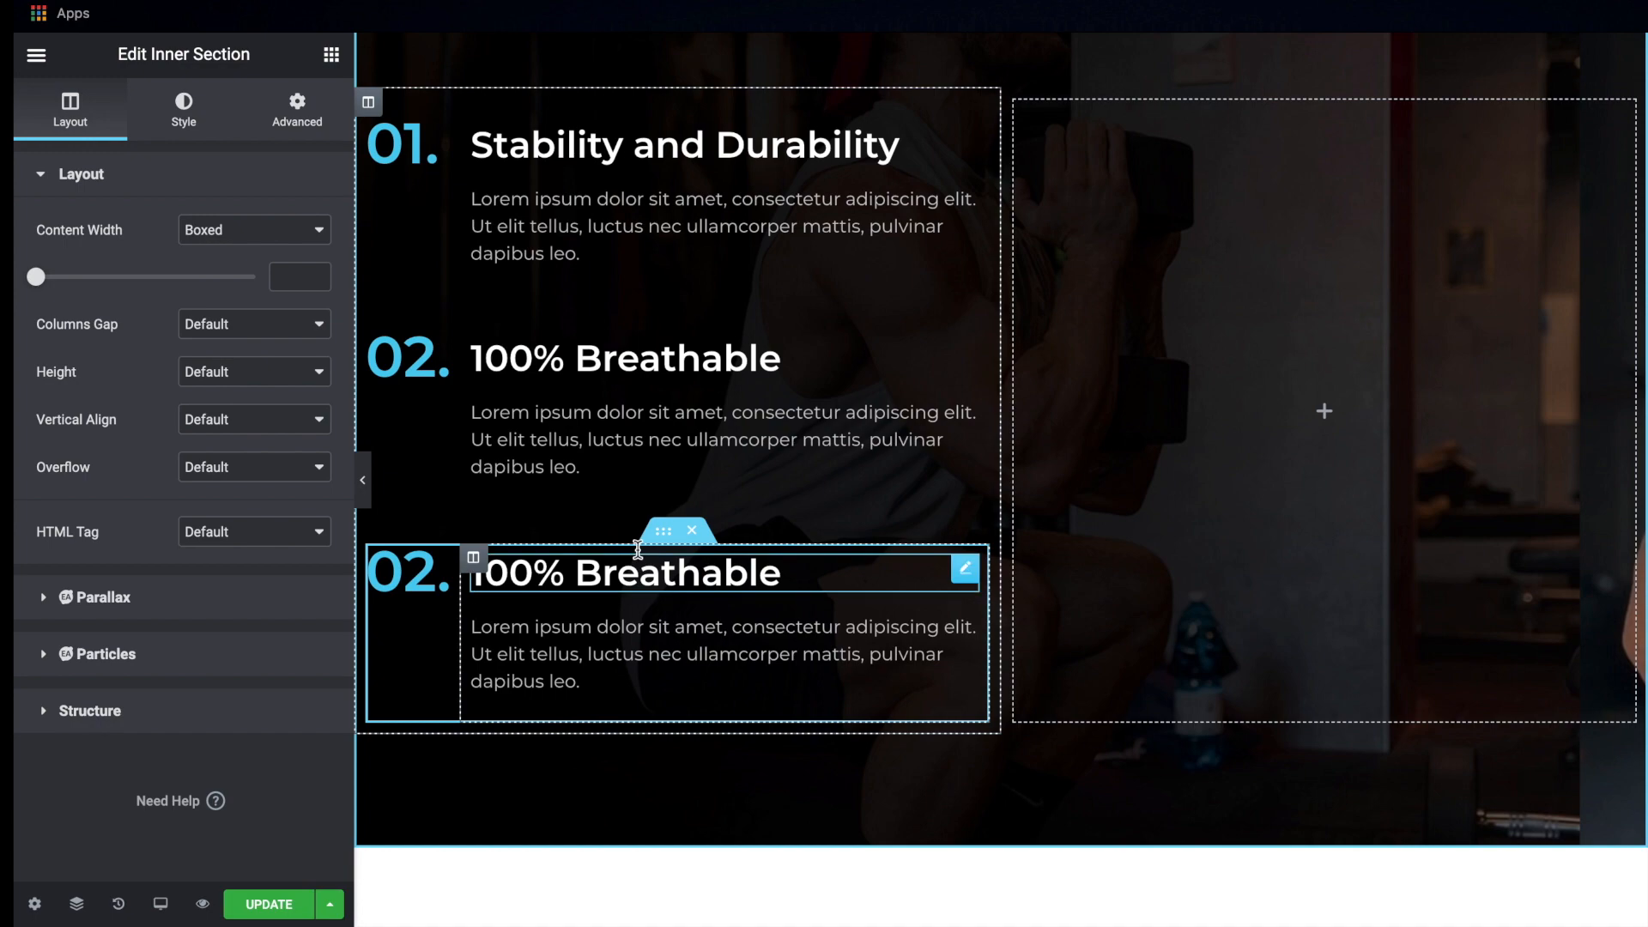
{"action": "key", "text": "ctrl+Right"}
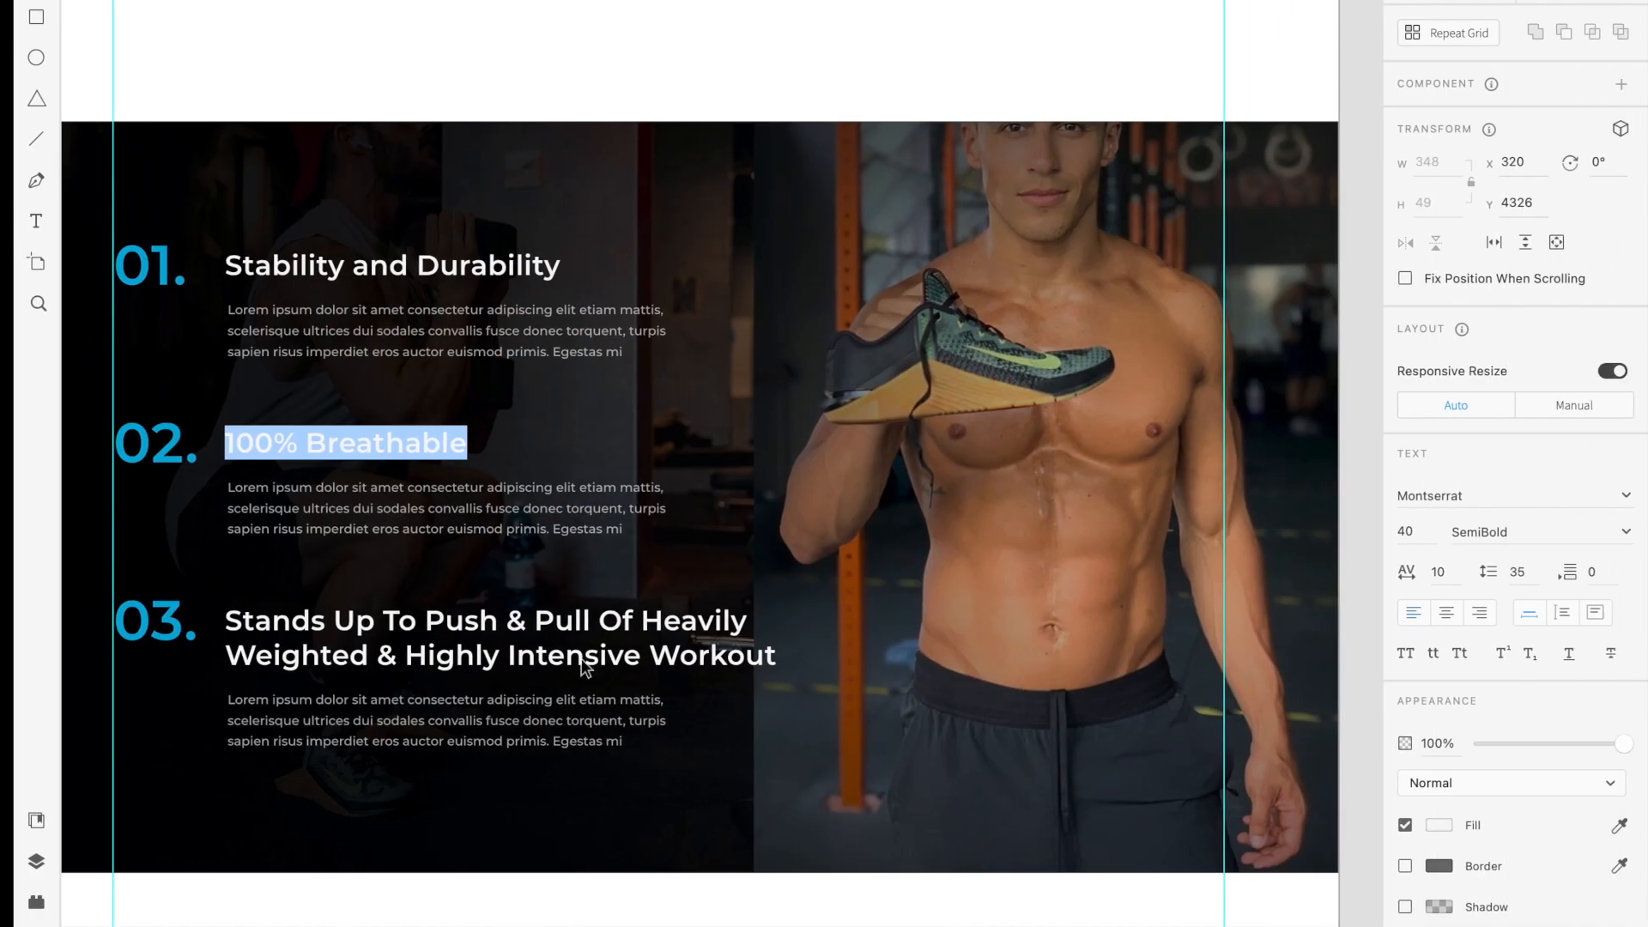
{"action": "left_click", "coordinate": [562, 650]}
{"action": "double_click", "coordinate": [560, 645]}
{"action": "key", "text": "ctrl+c"}
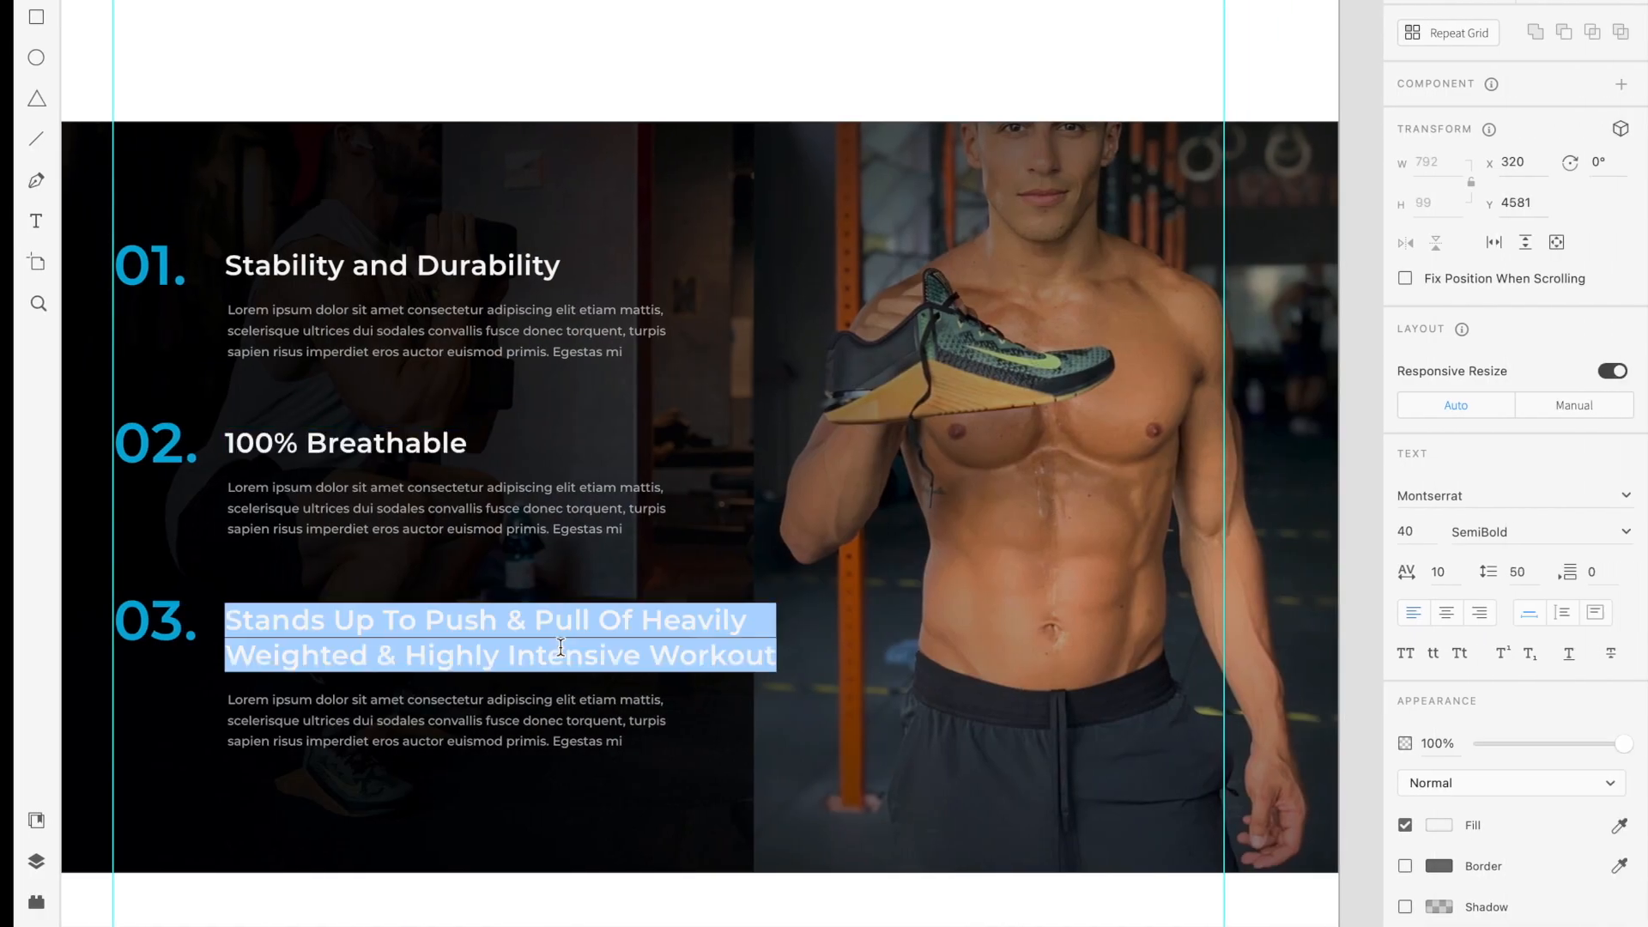
{"action": "key", "text": "ctrl+Left"}
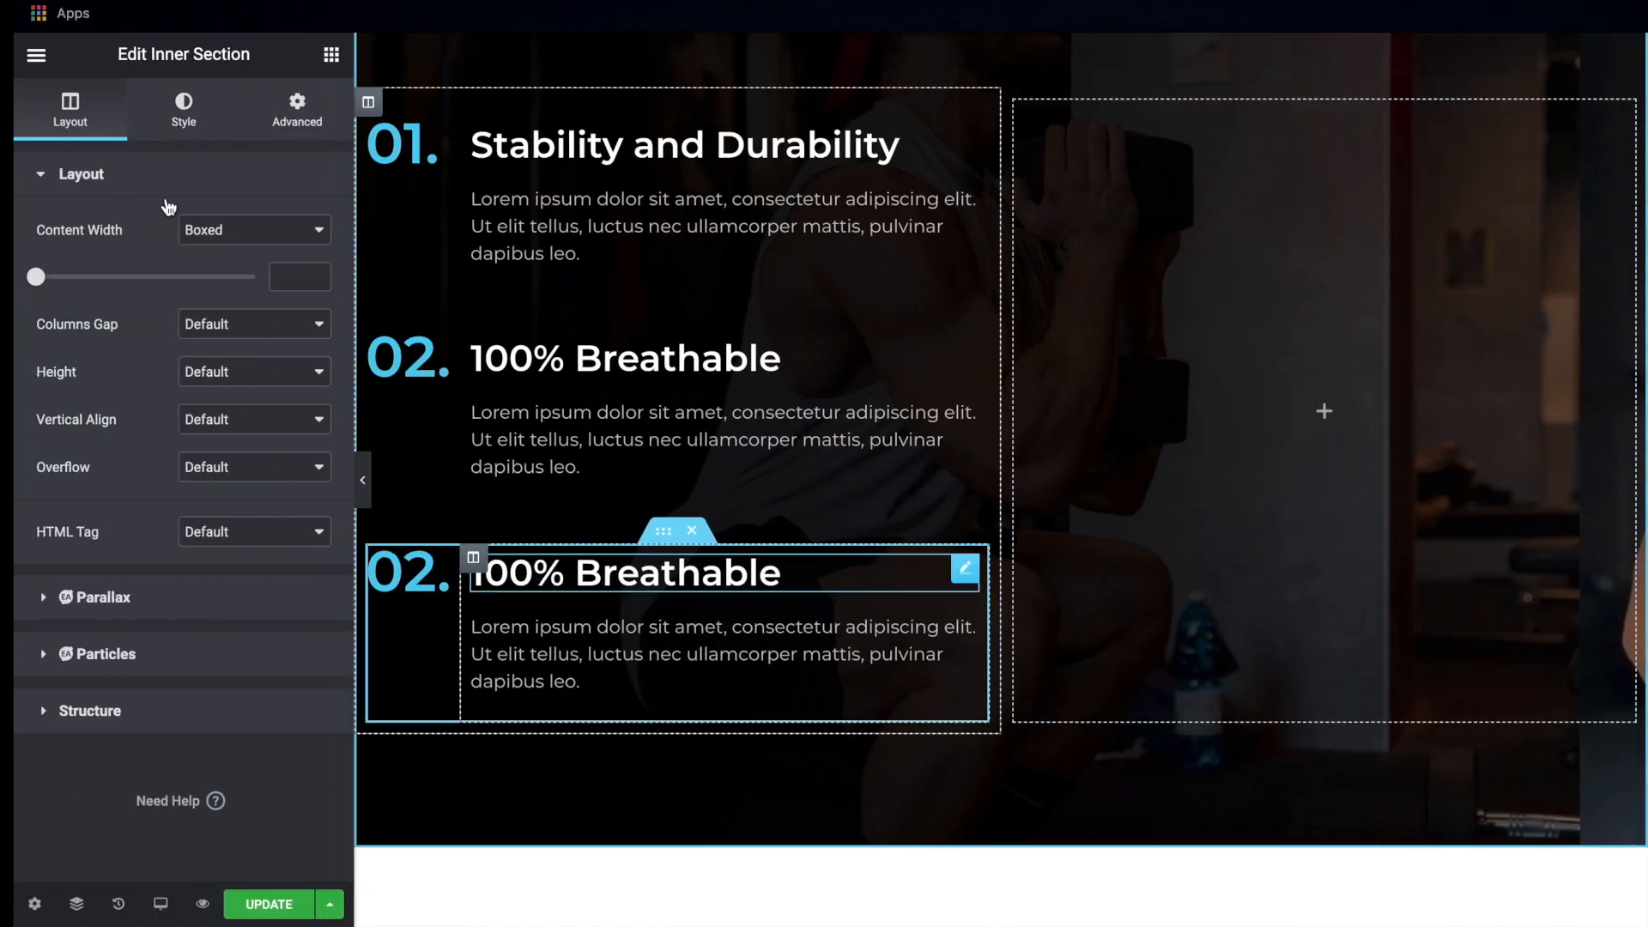
{"action": "left_click", "coordinate": [179, 255]}
{"action": "key", "text": "ctrl+a"}
{"action": "key", "text": "ctrl+v"}
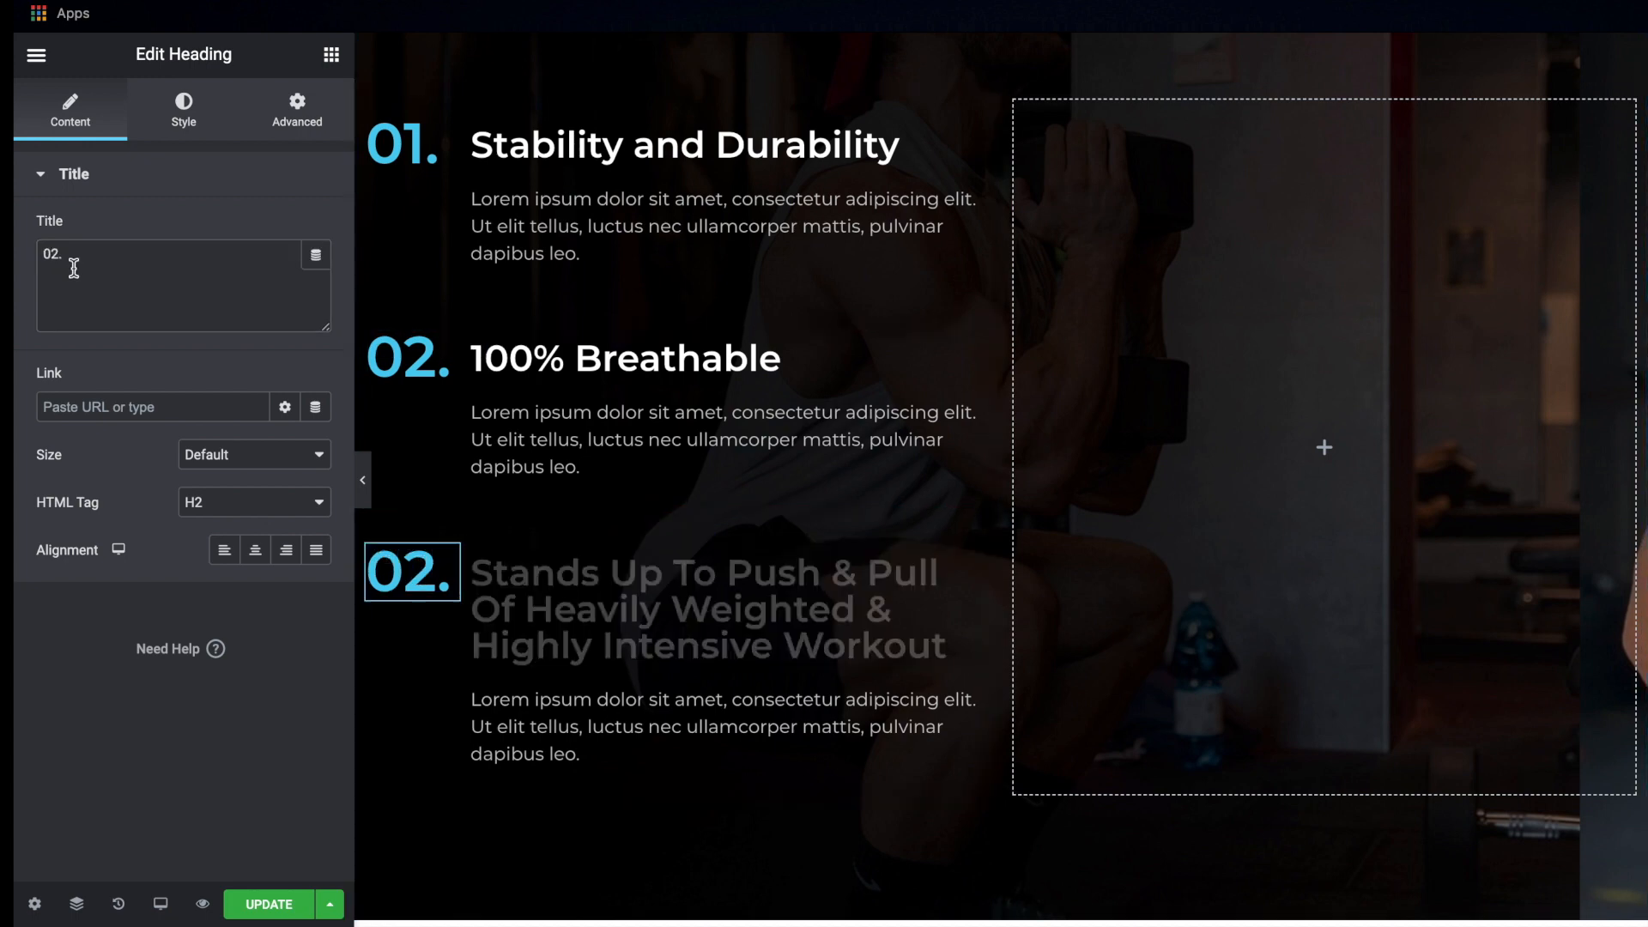
Change the number heading of the third inner section to "03."
{"action": "left_click", "coordinate": [55, 254]}
{"action": "key", "text": "BackSpace"}
{"action": "type", "text": "3."}
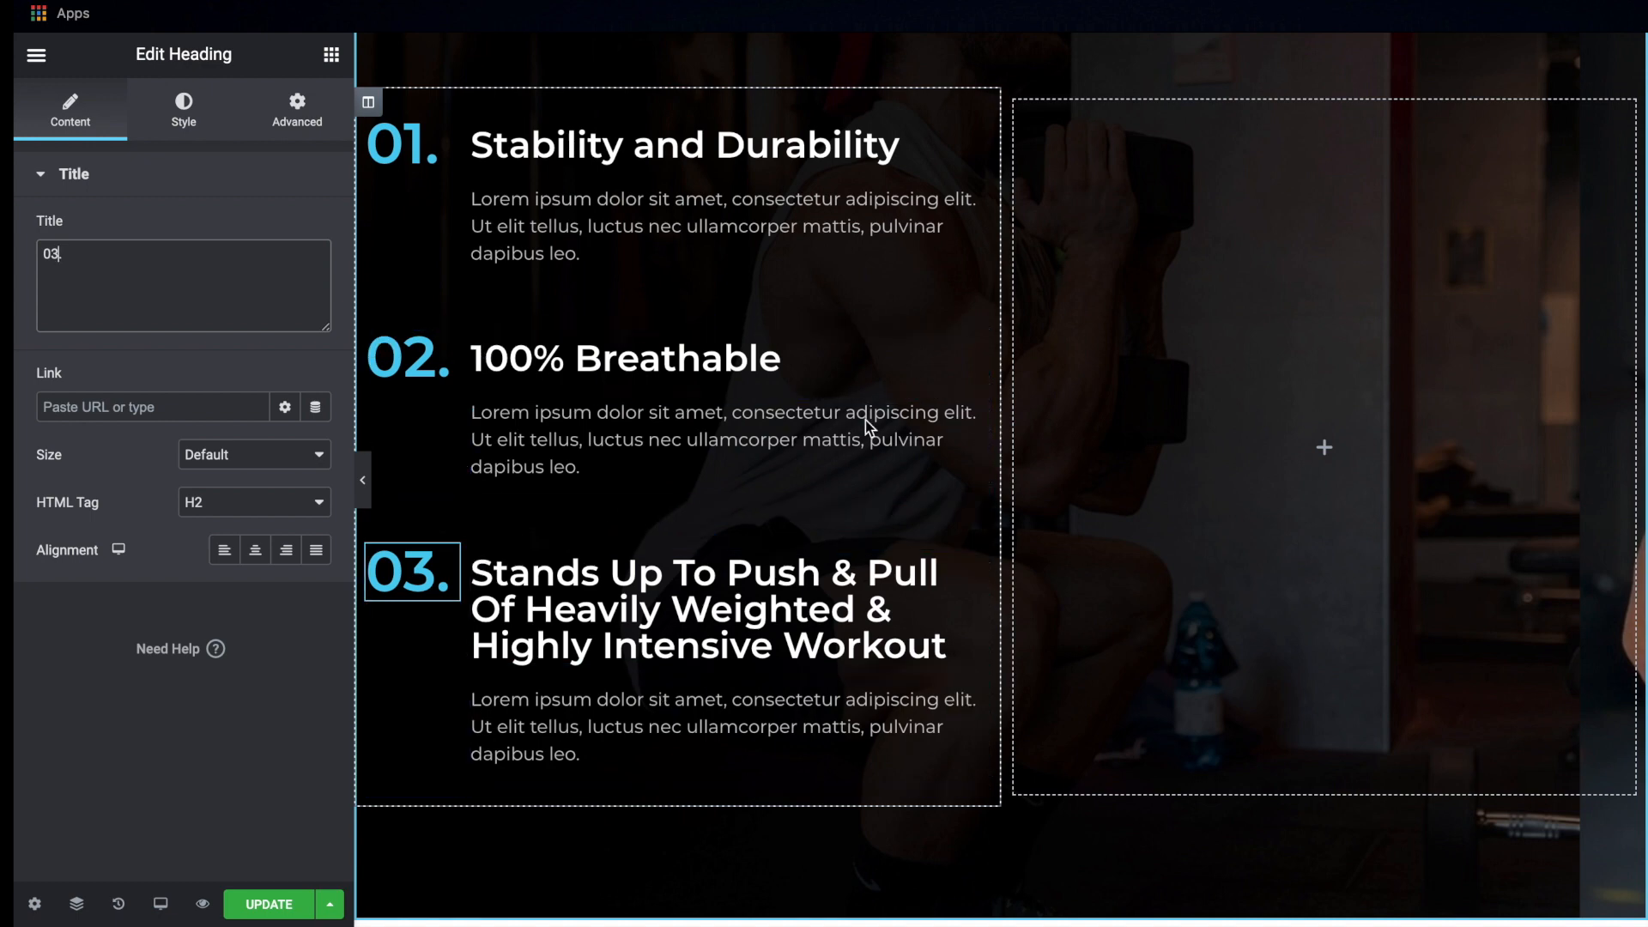
Widen the outer column holding the three numbered features, narrowing the empty column beside it
{"action": "left_click_drag", "start_coordinate": [998, 426], "coordinate": [1111, 429]}
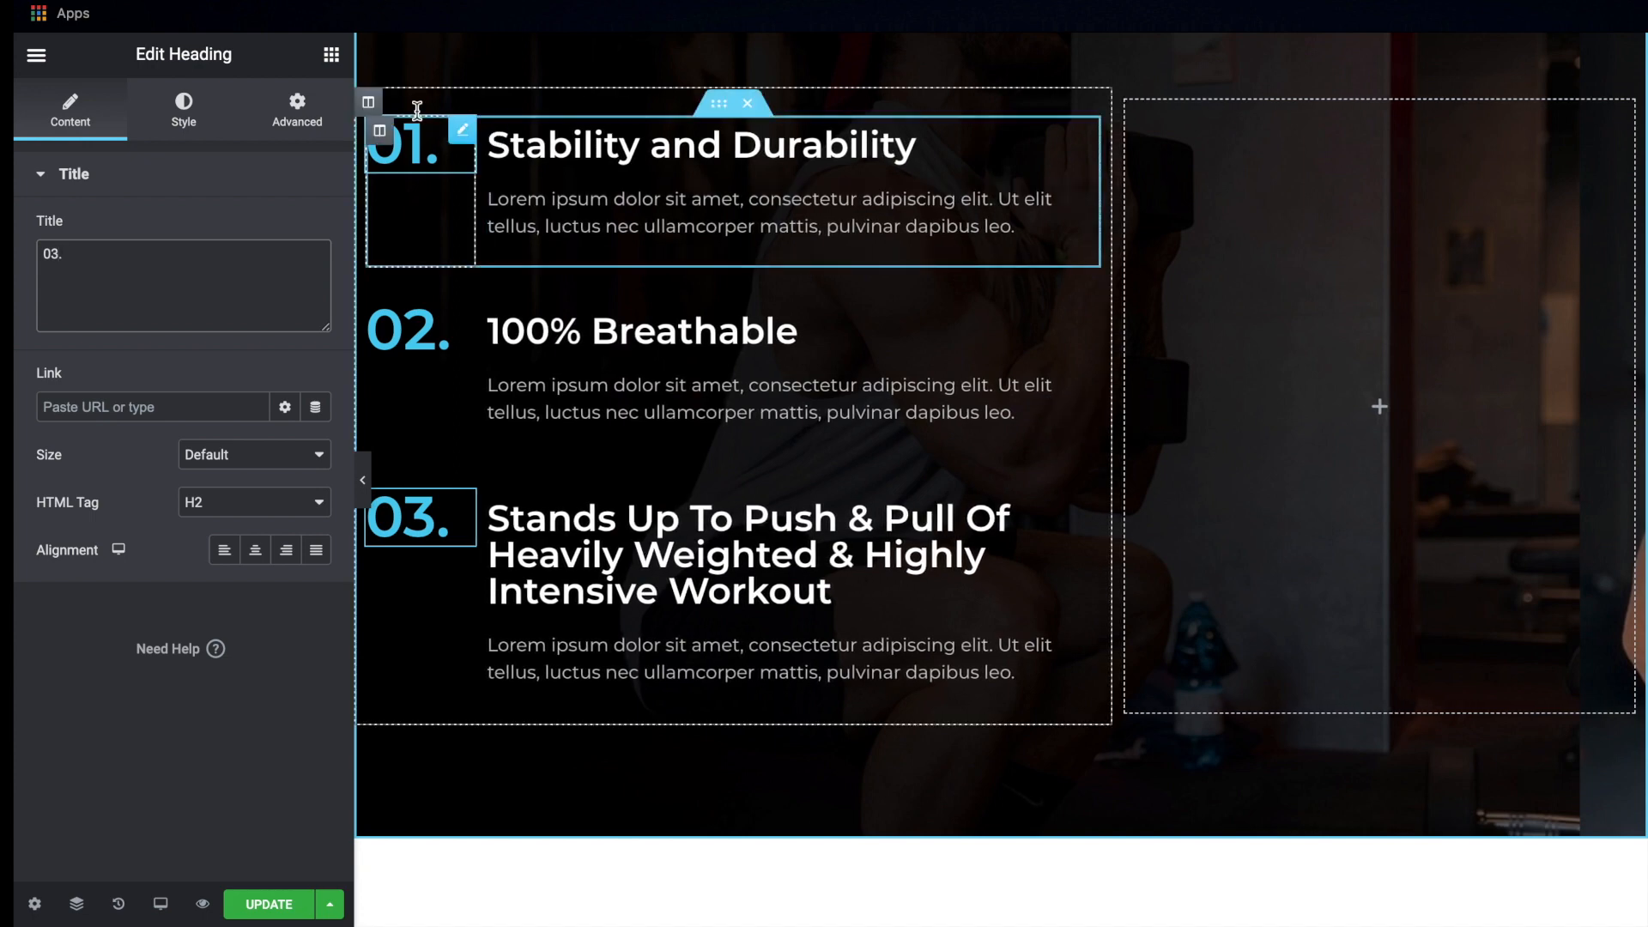
Set the width of the outer column holding the three numbered features to 60% and update the page
{"action": "left_click", "coordinate": [368, 102]}
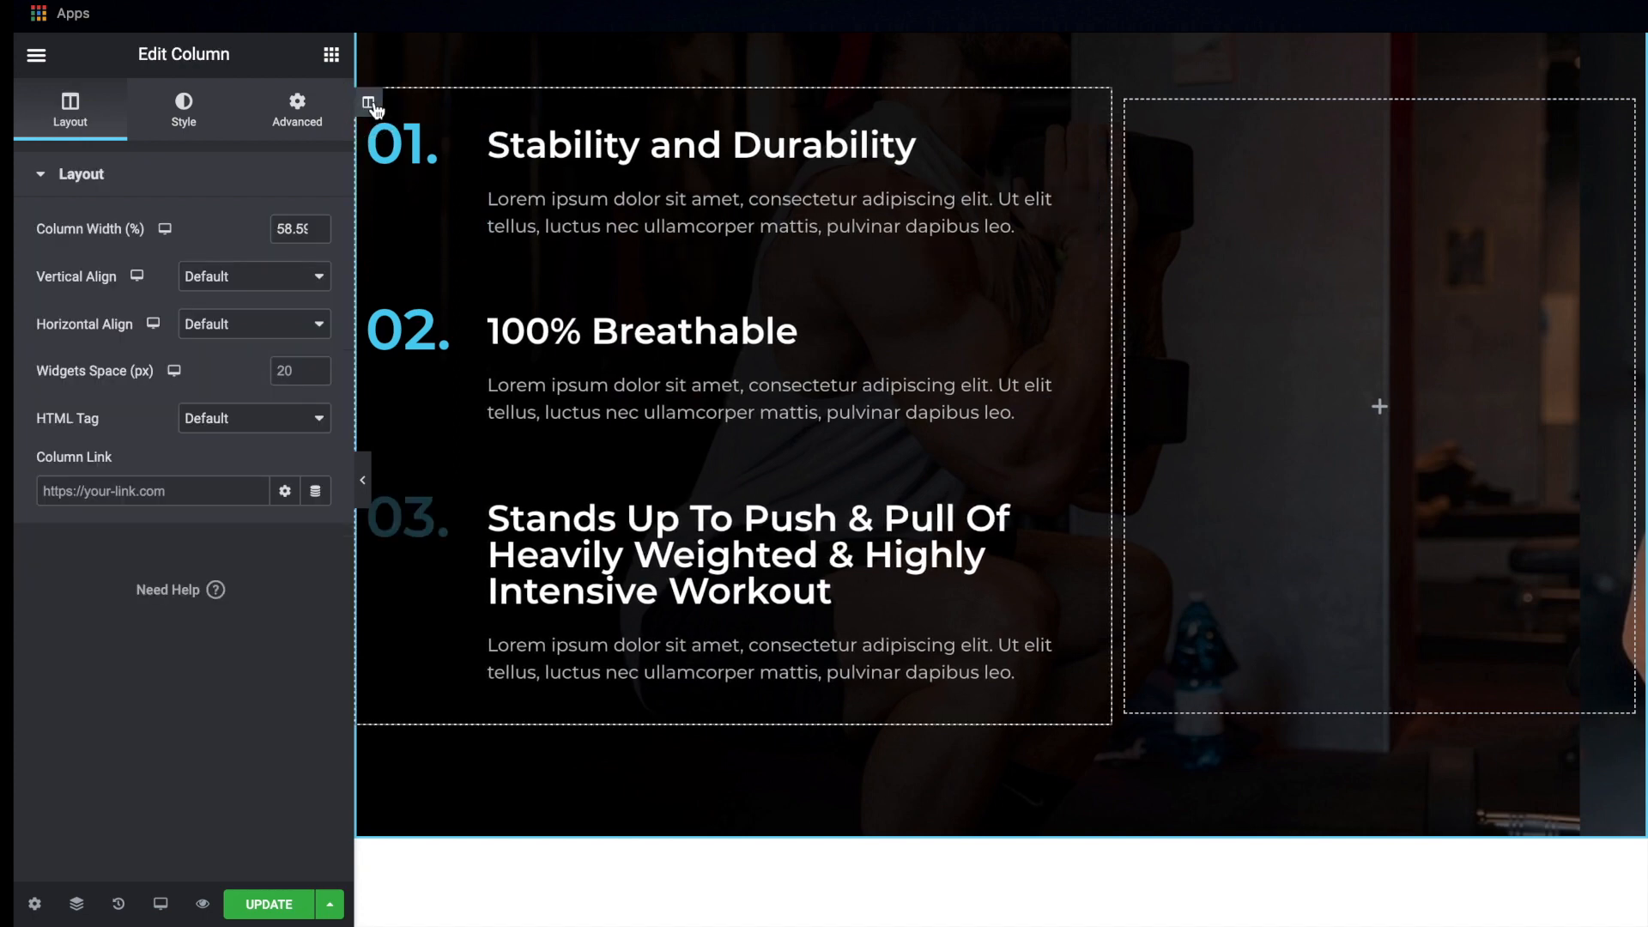
{"action": "double_click", "coordinate": [298, 225]}
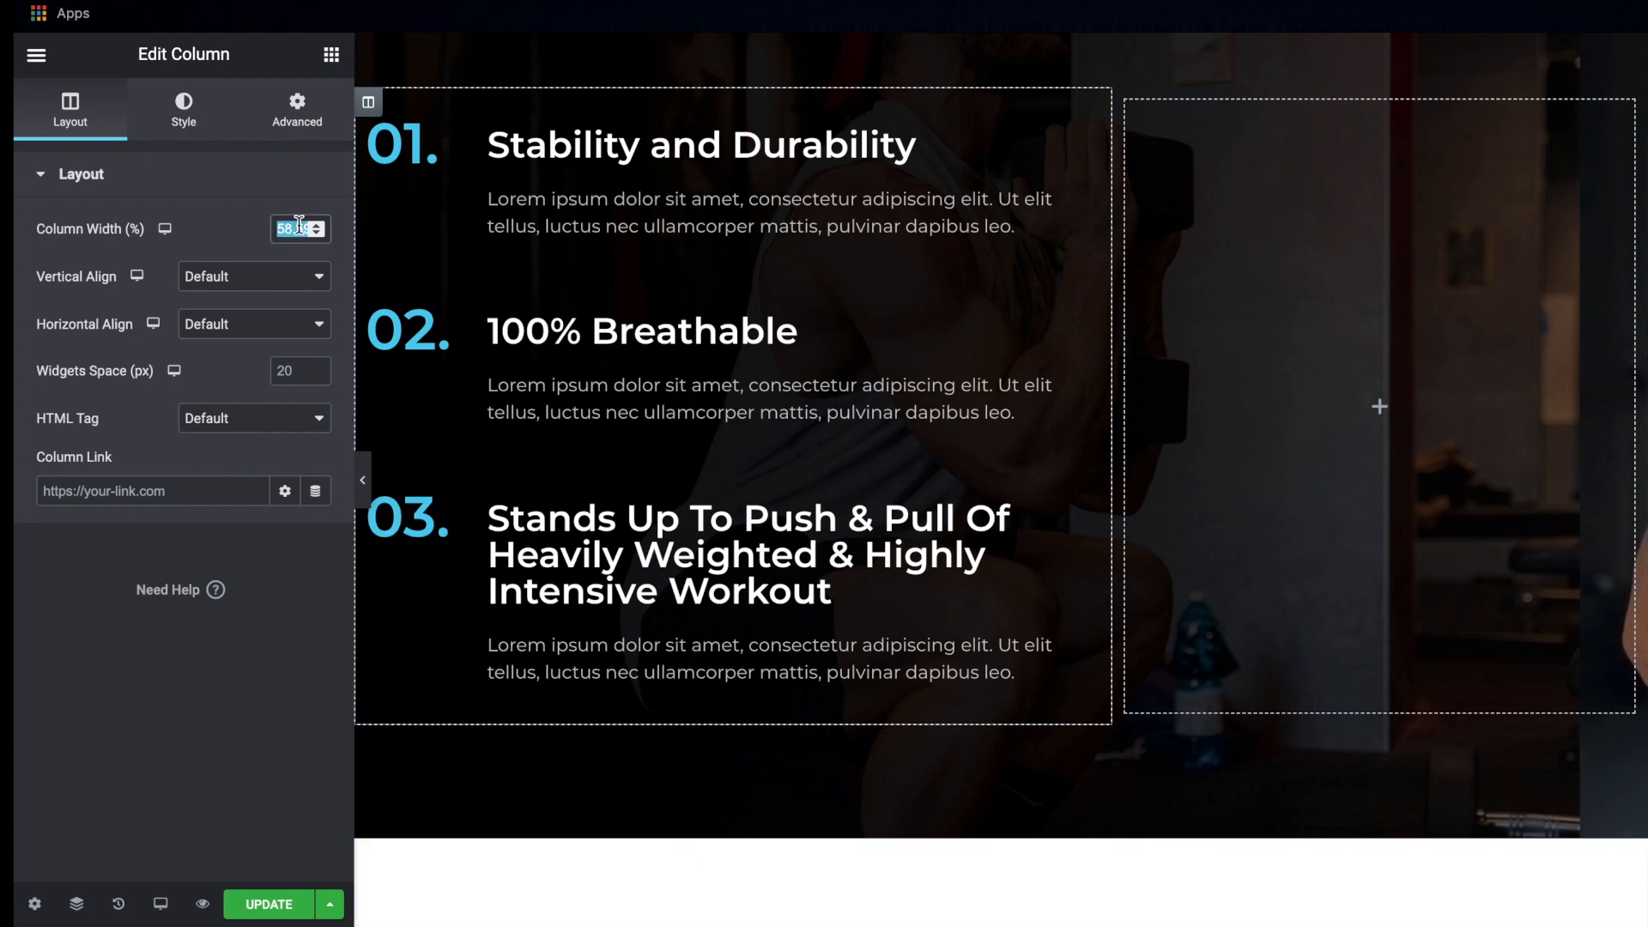
{"action": "type", "text": "60"}
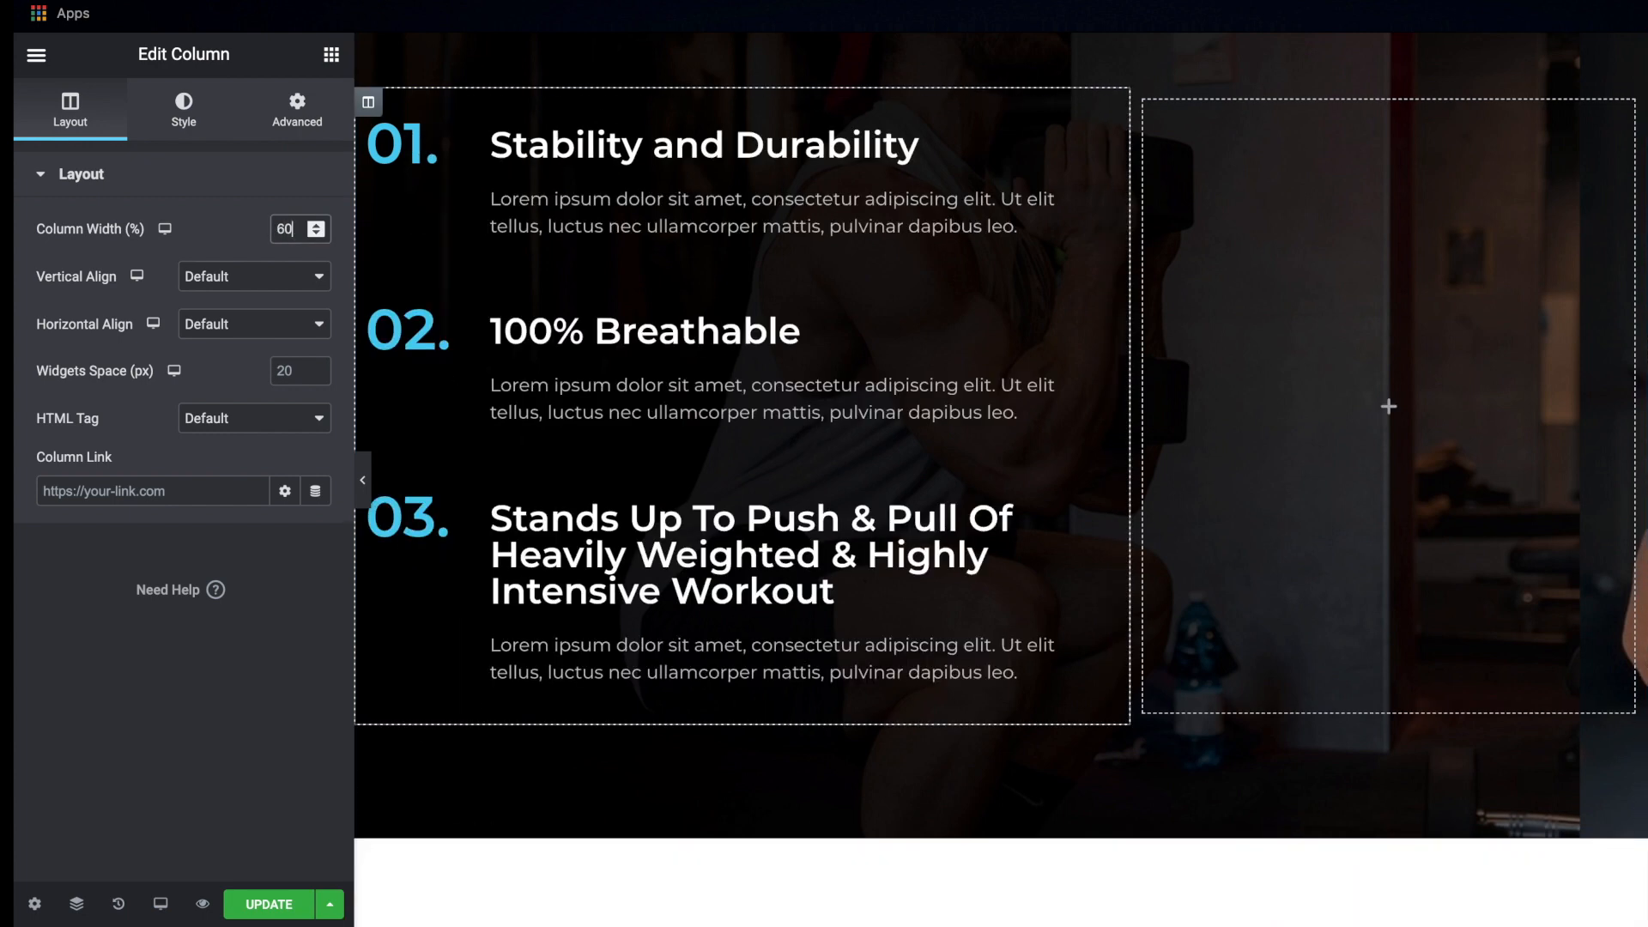
{"action": "left_click", "coordinate": [241, 906]}
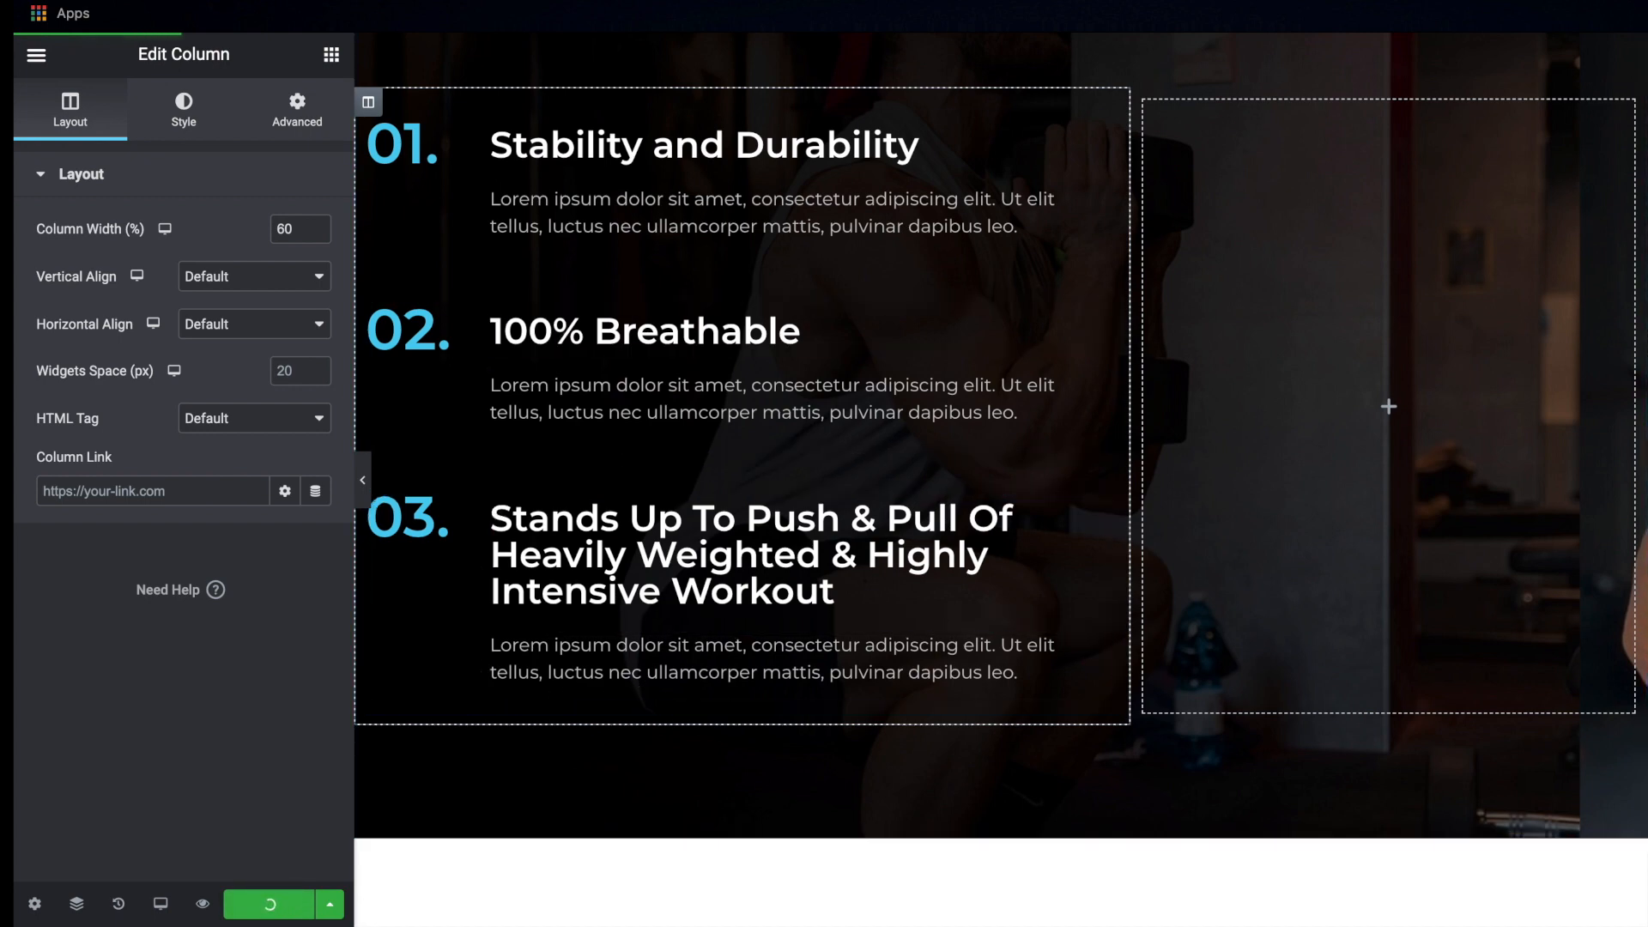
Check the layout of the three numbered features and the gym background on the live page
{"action": "scroll", "coordinate": [925, 523], "scroll_direction": "down", "scroll_amount": 5}
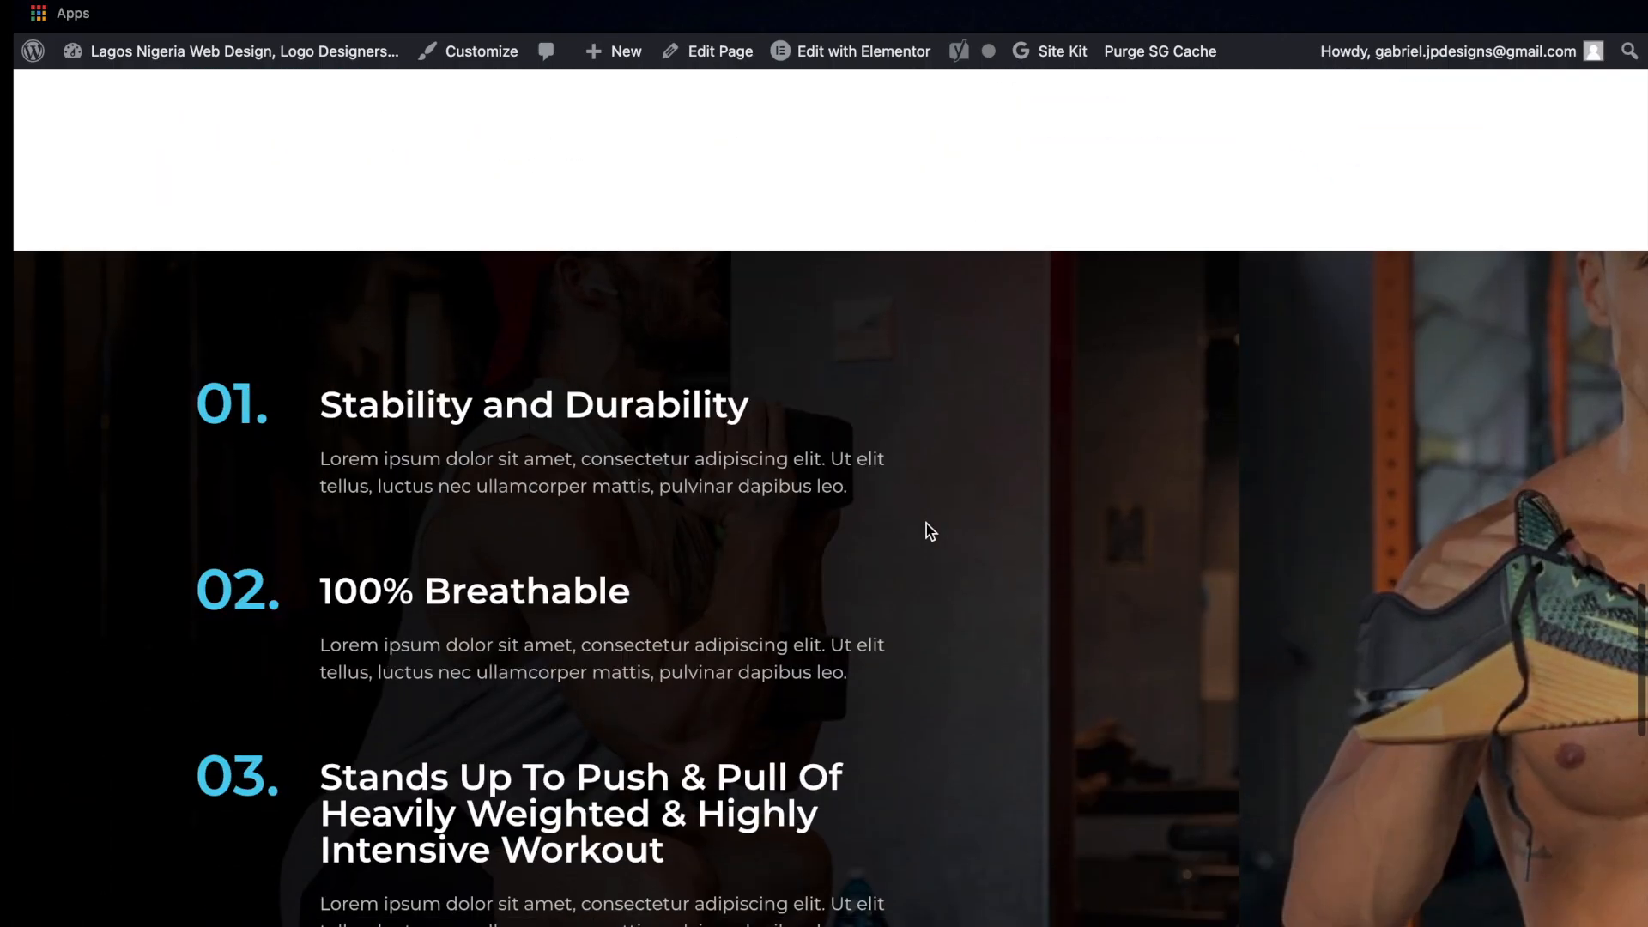
{"action": "scroll", "coordinate": [927, 528], "scroll_direction": "down", "scroll_amount": 4}
{"action": "scroll", "coordinate": [927, 528], "scroll_direction": "up", "scroll_amount": 1}
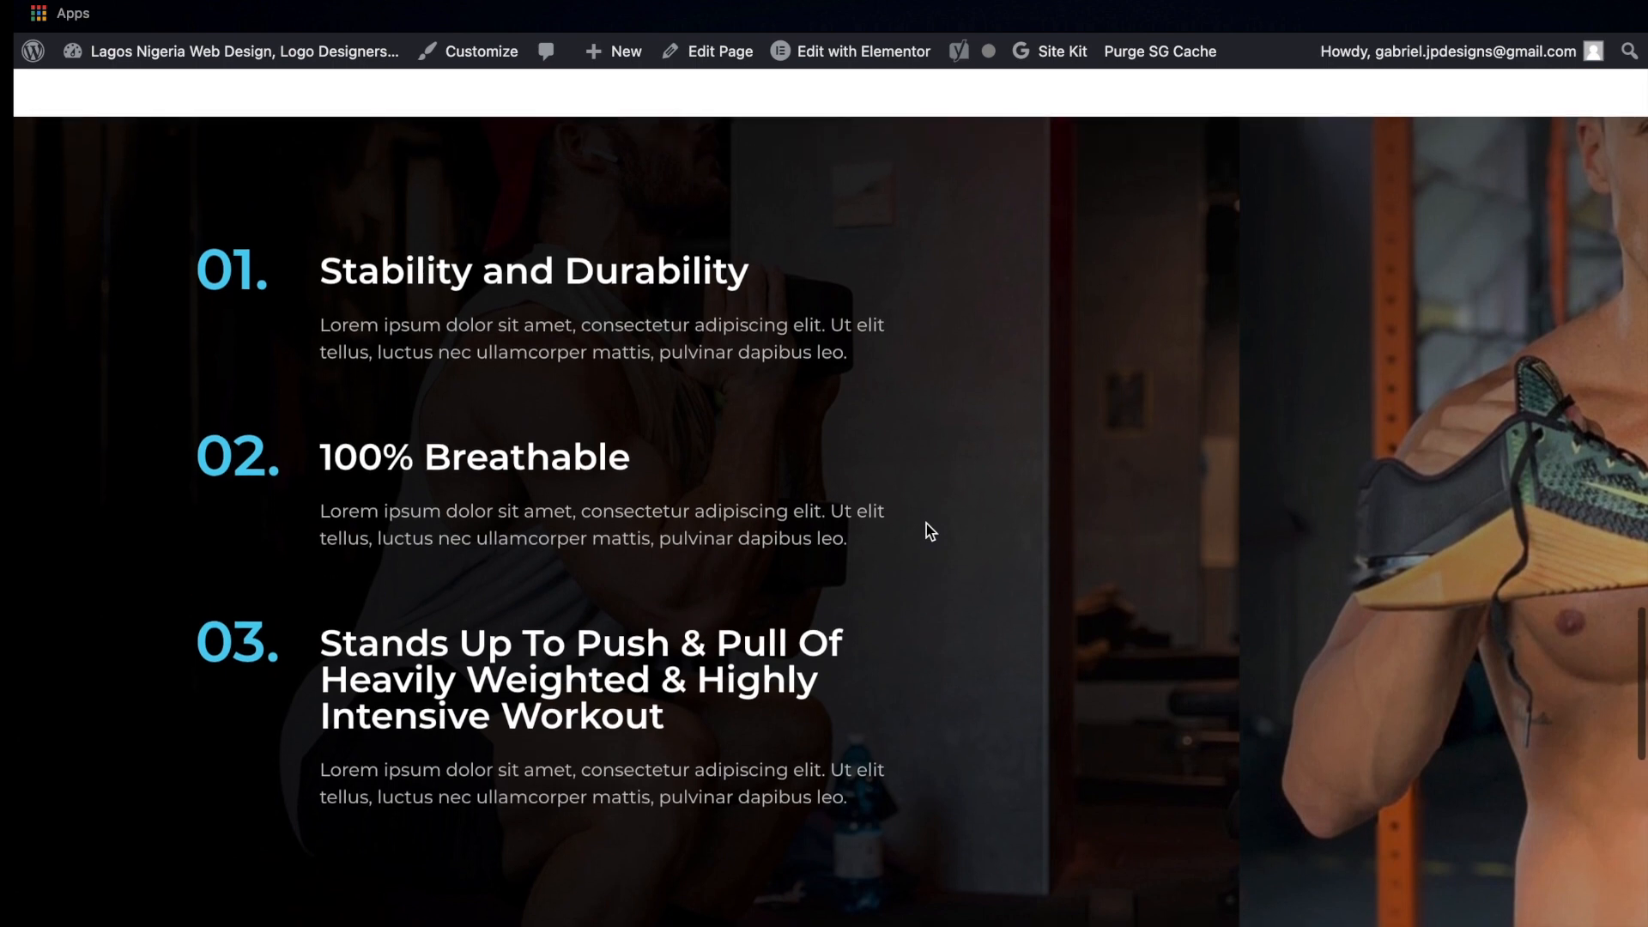
{"action": "scroll", "coordinate": [925, 531], "scroll_direction": "down", "scroll_amount": 1}
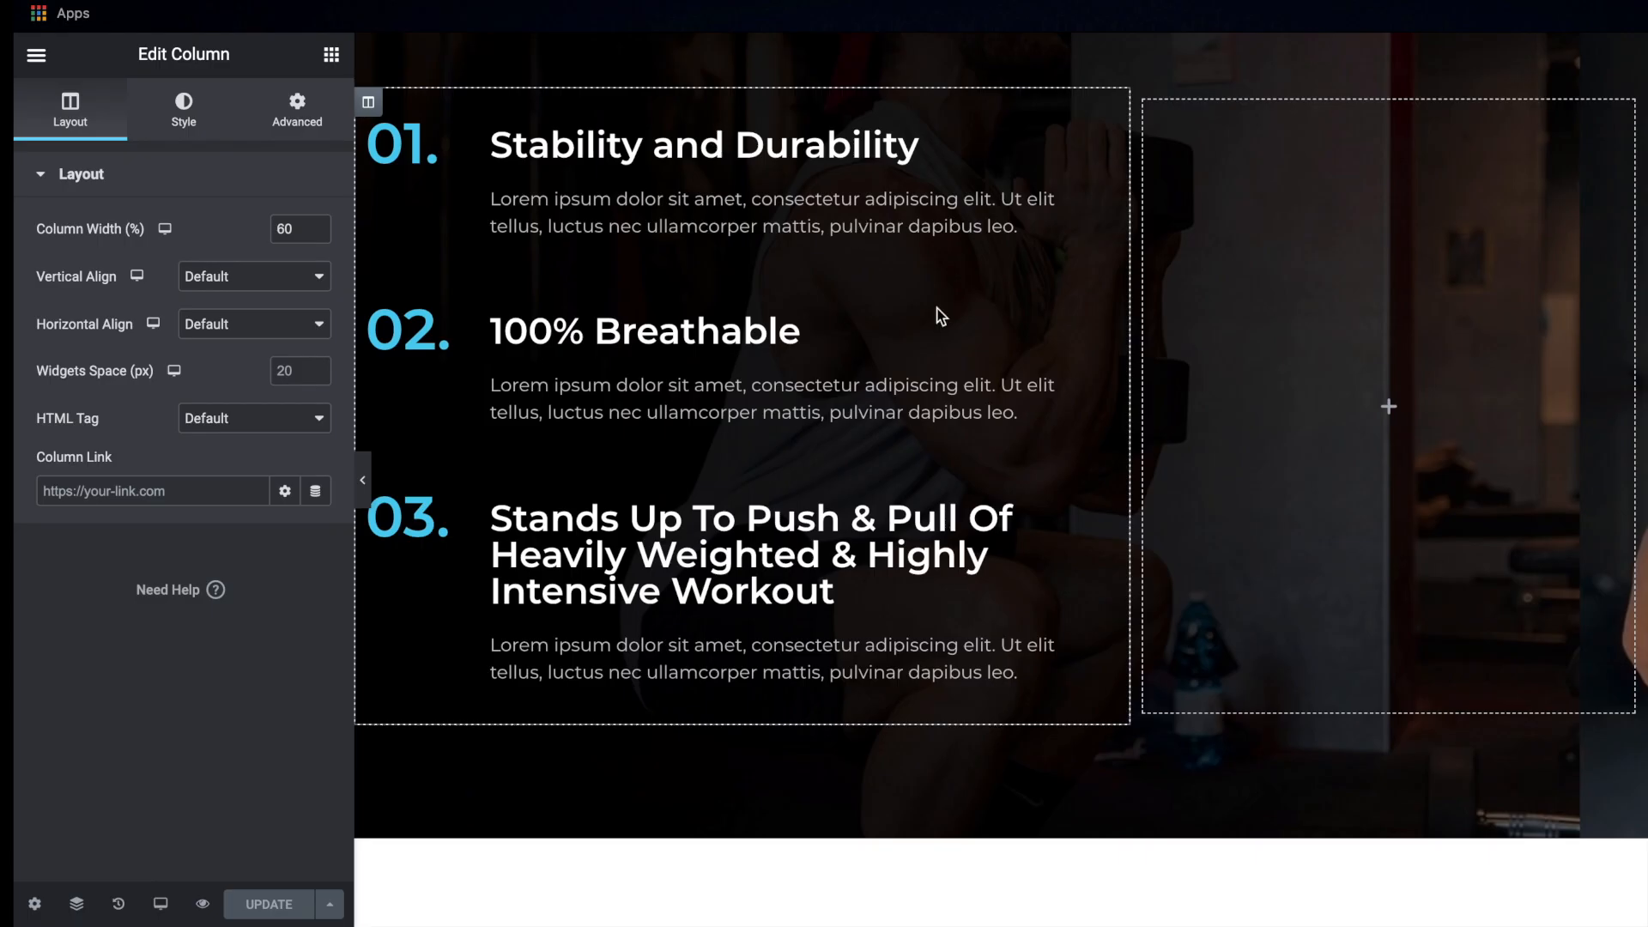
Set the features section's background image to Center Center position and Cover size, and update the page
{"action": "scroll", "coordinate": [938, 316], "scroll_direction": "up", "scroll_amount": 5}
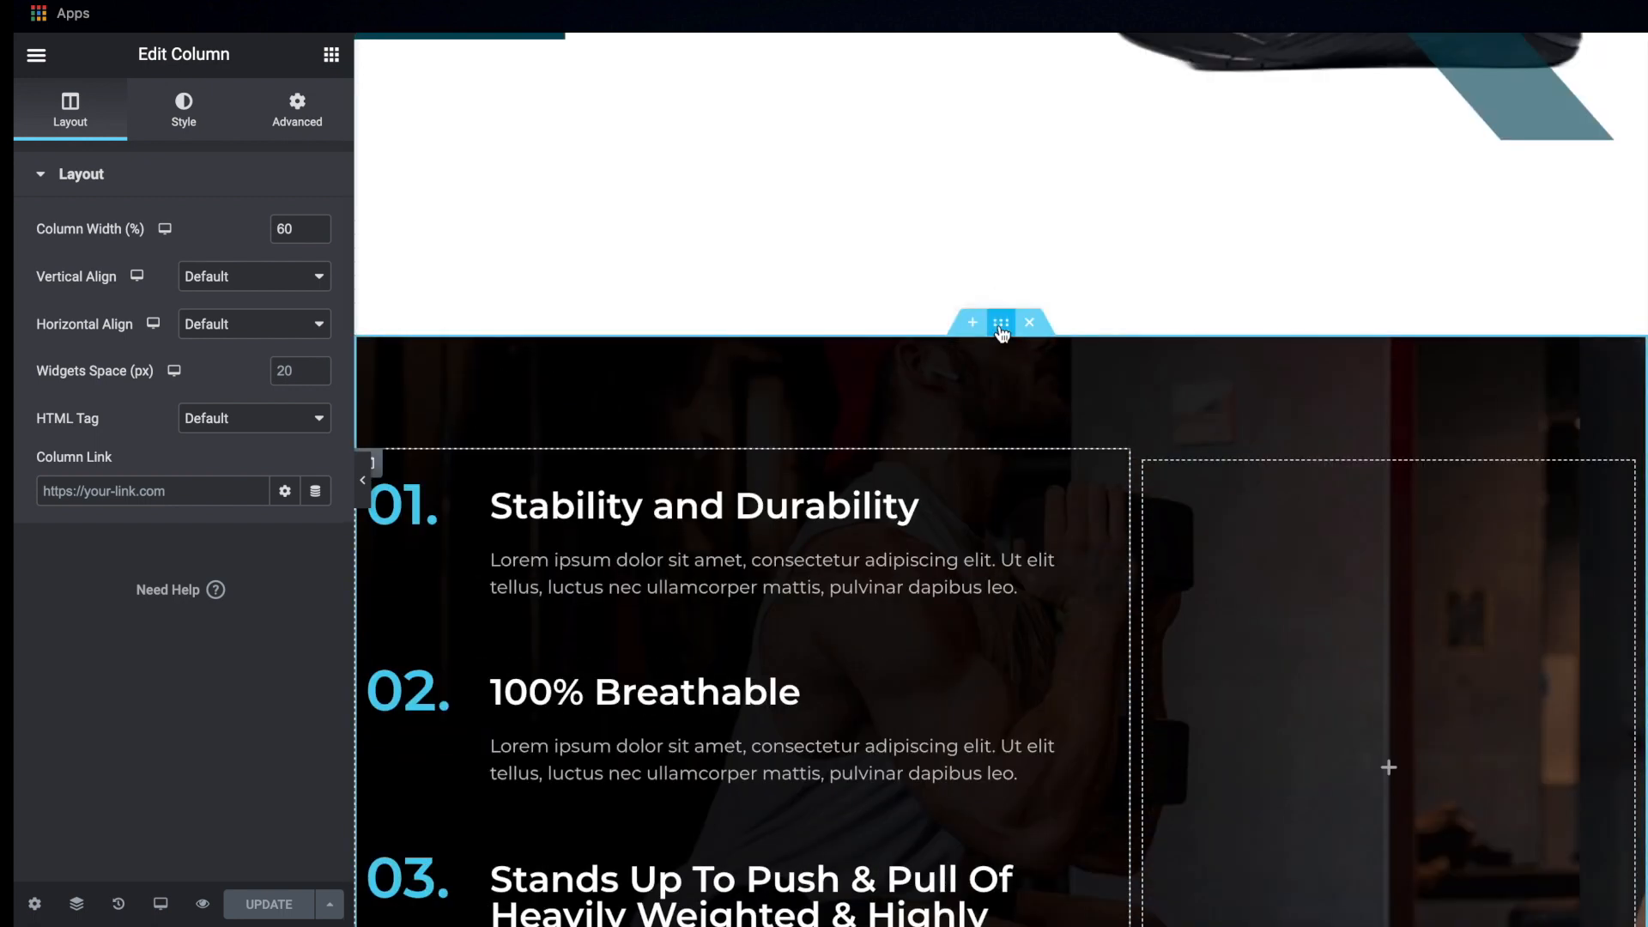
{"action": "left_click", "coordinate": [1001, 326]}
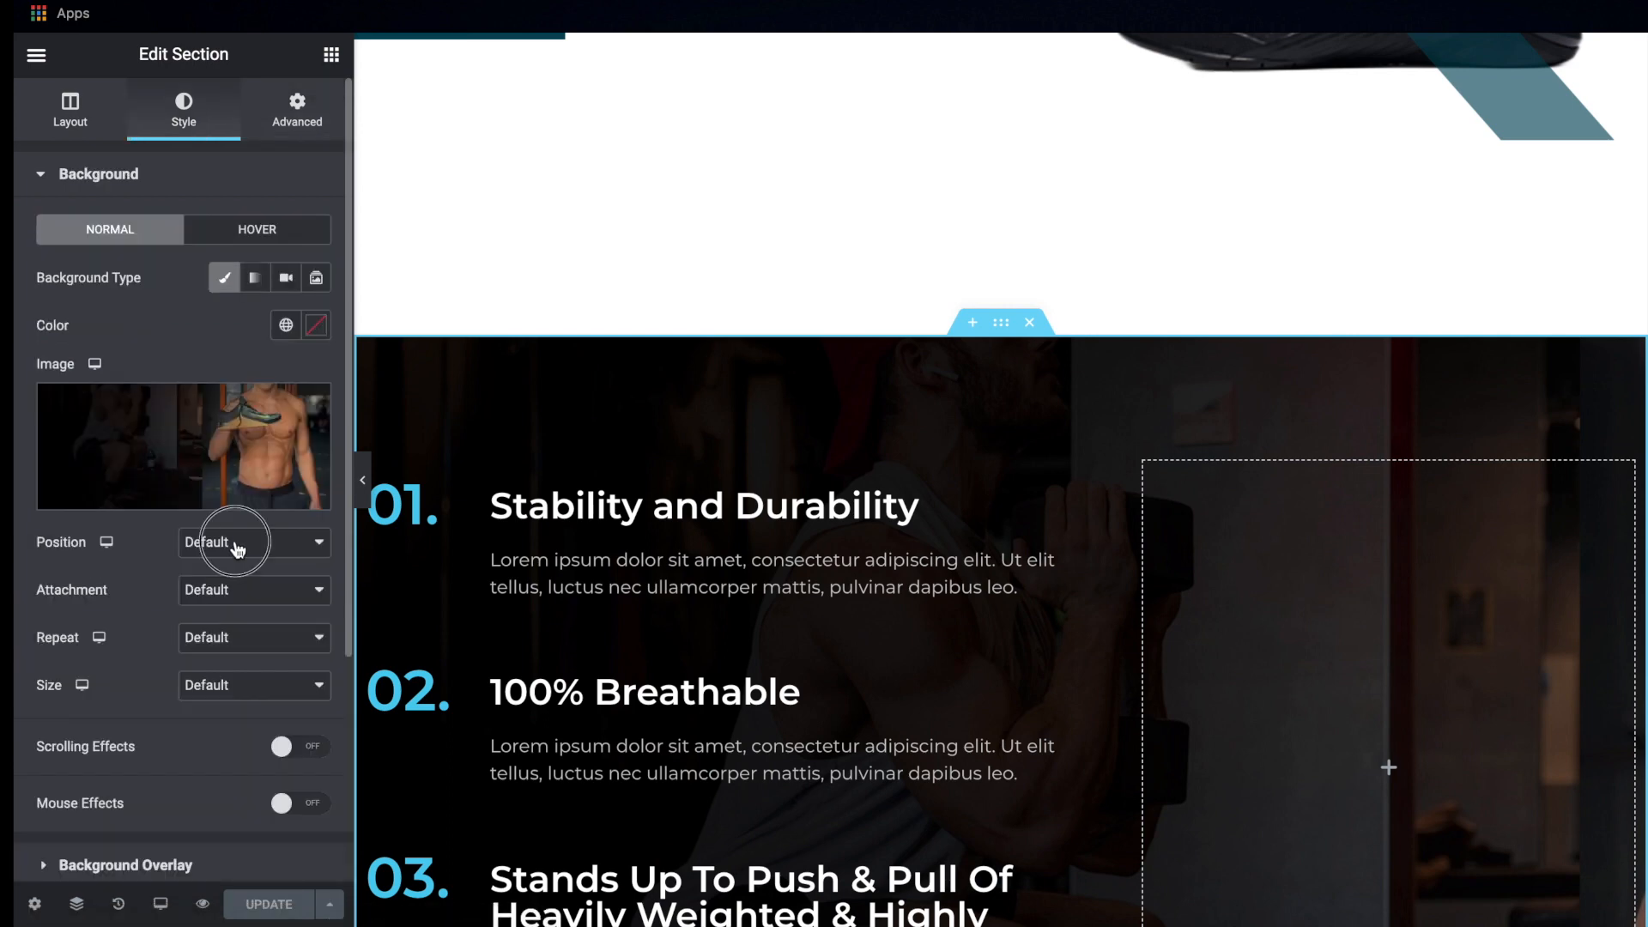
{"action": "left_click", "coordinate": [236, 546]}
{"action": "left_click", "coordinate": [250, 565]}
{"action": "scroll", "coordinate": [253, 566], "scroll_direction": "down", "scroll_amount": 2}
{"action": "left_click", "coordinate": [238, 503]}
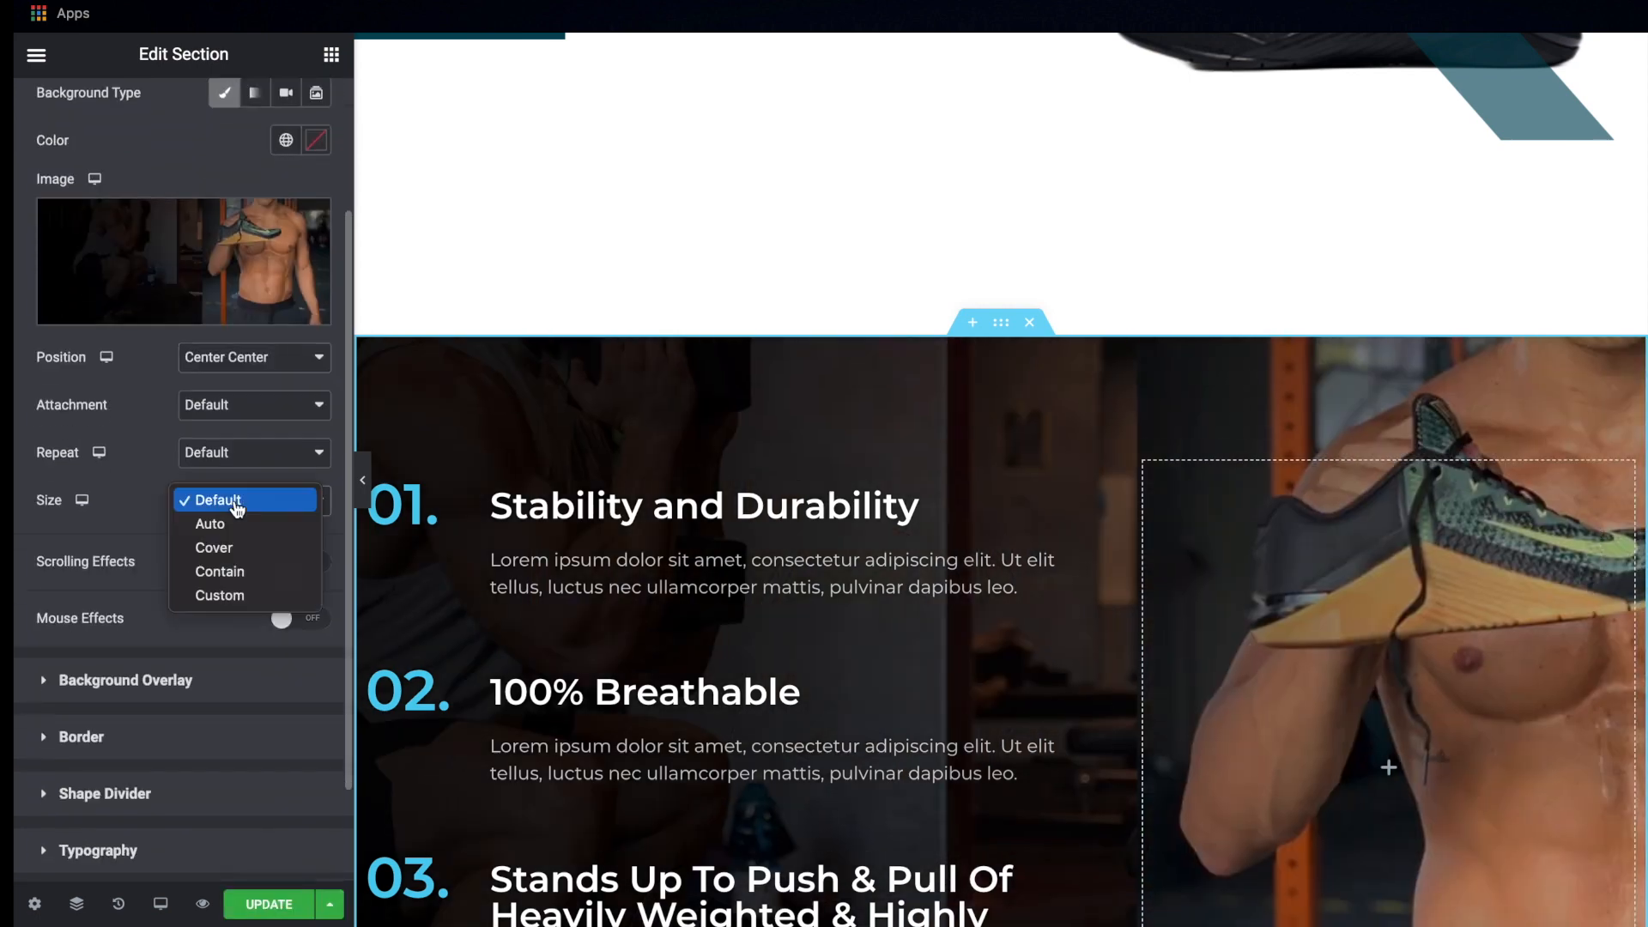
{"action": "left_click", "coordinate": [246, 547]}
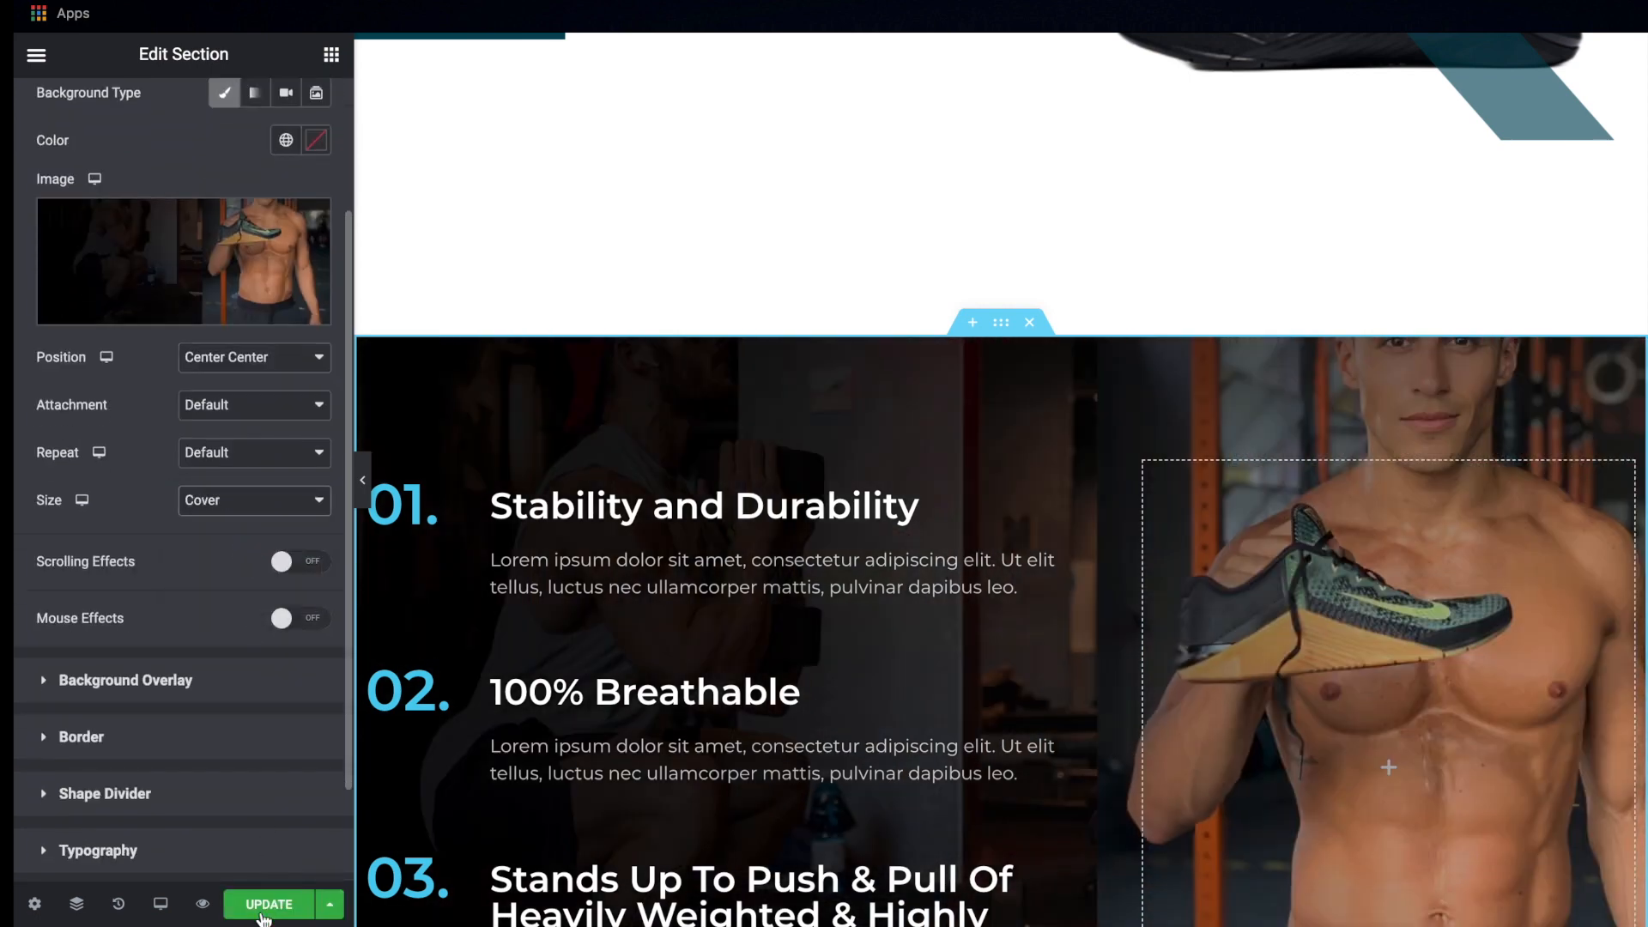
{"action": "left_click", "coordinate": [265, 913]}
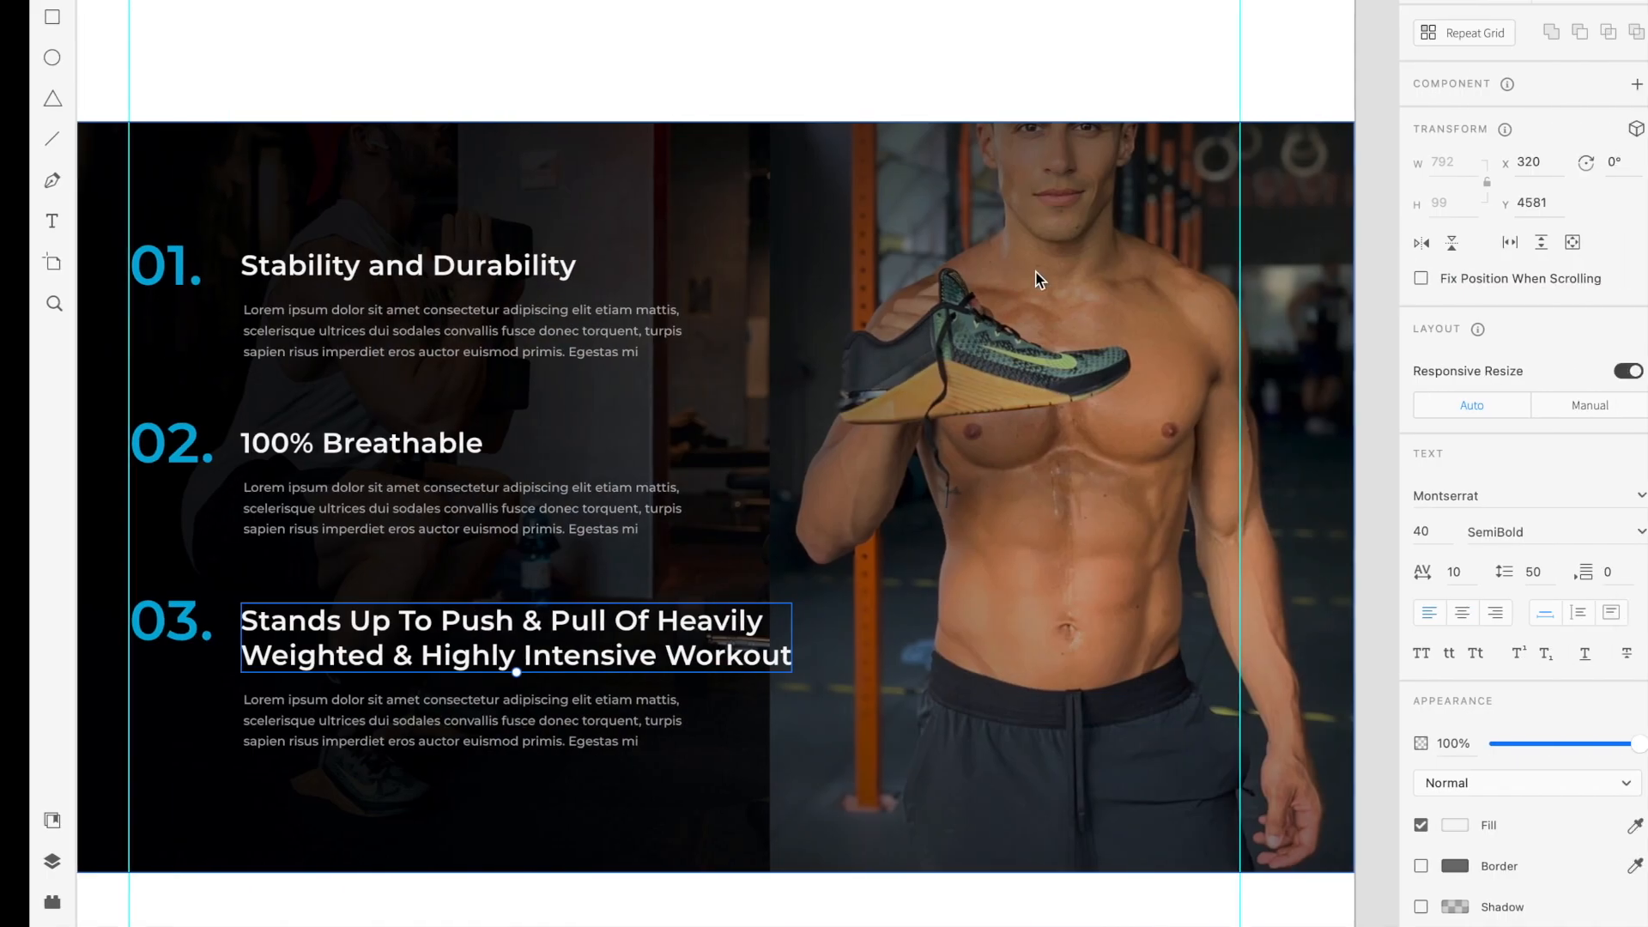
Compare the reloaded live features section and its background image with the mockup
{"action": "scroll", "coordinate": [1036, 271], "scroll_direction": "right", "scroll_amount": 1}
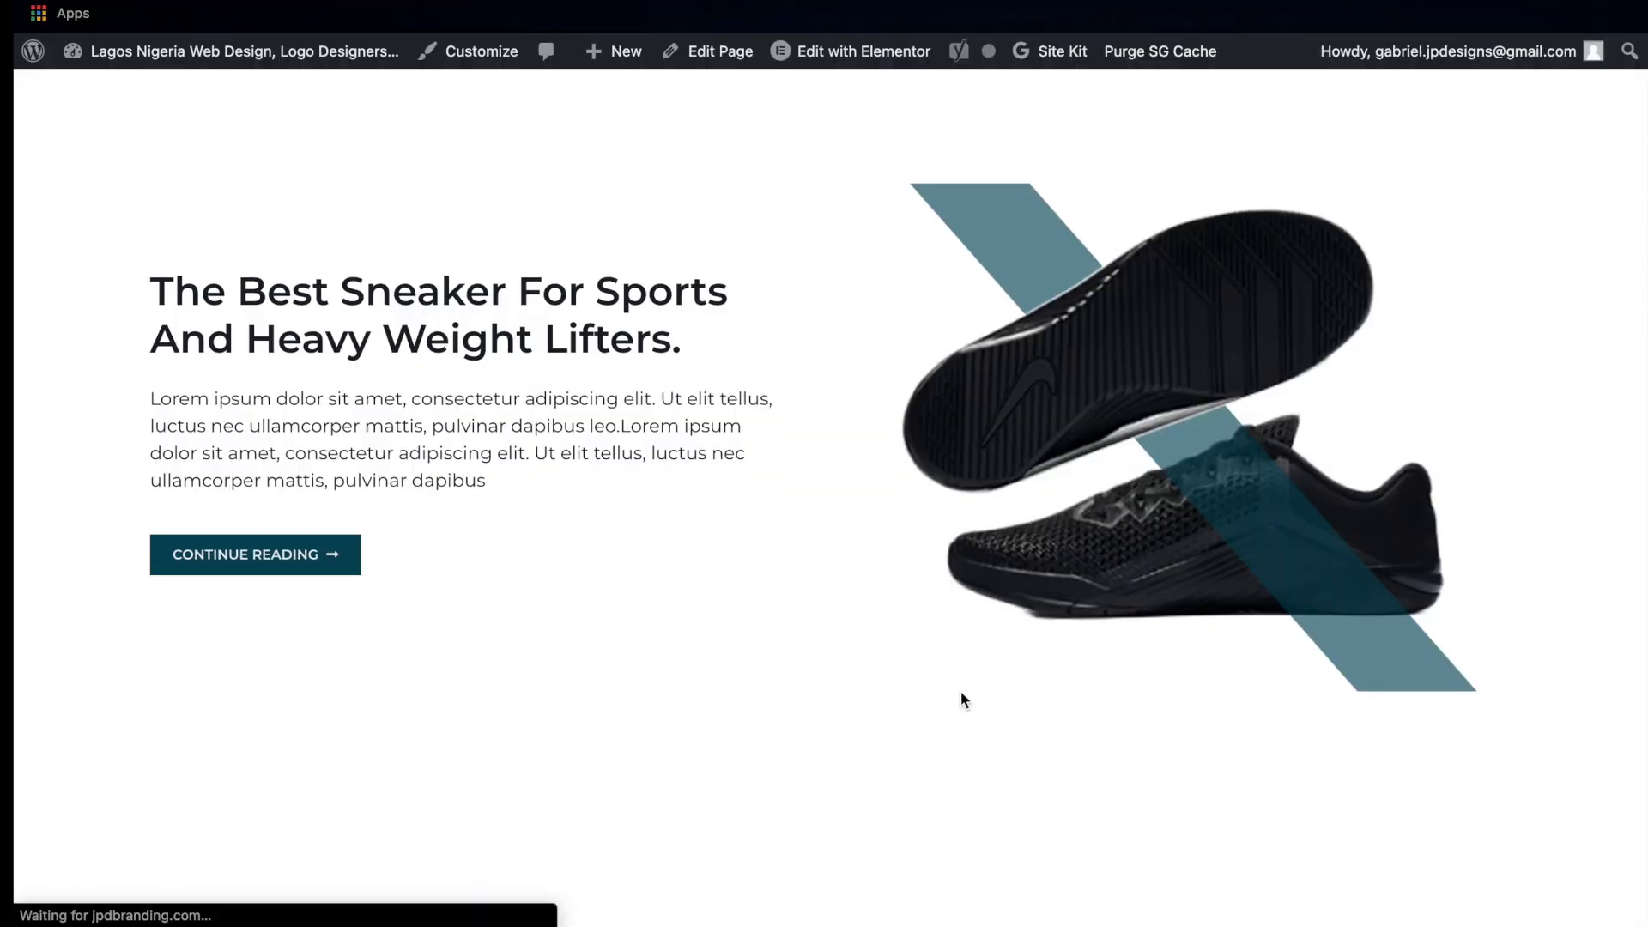
{"action": "scroll", "coordinate": [960, 691], "scroll_direction": "down", "scroll_amount": 7}
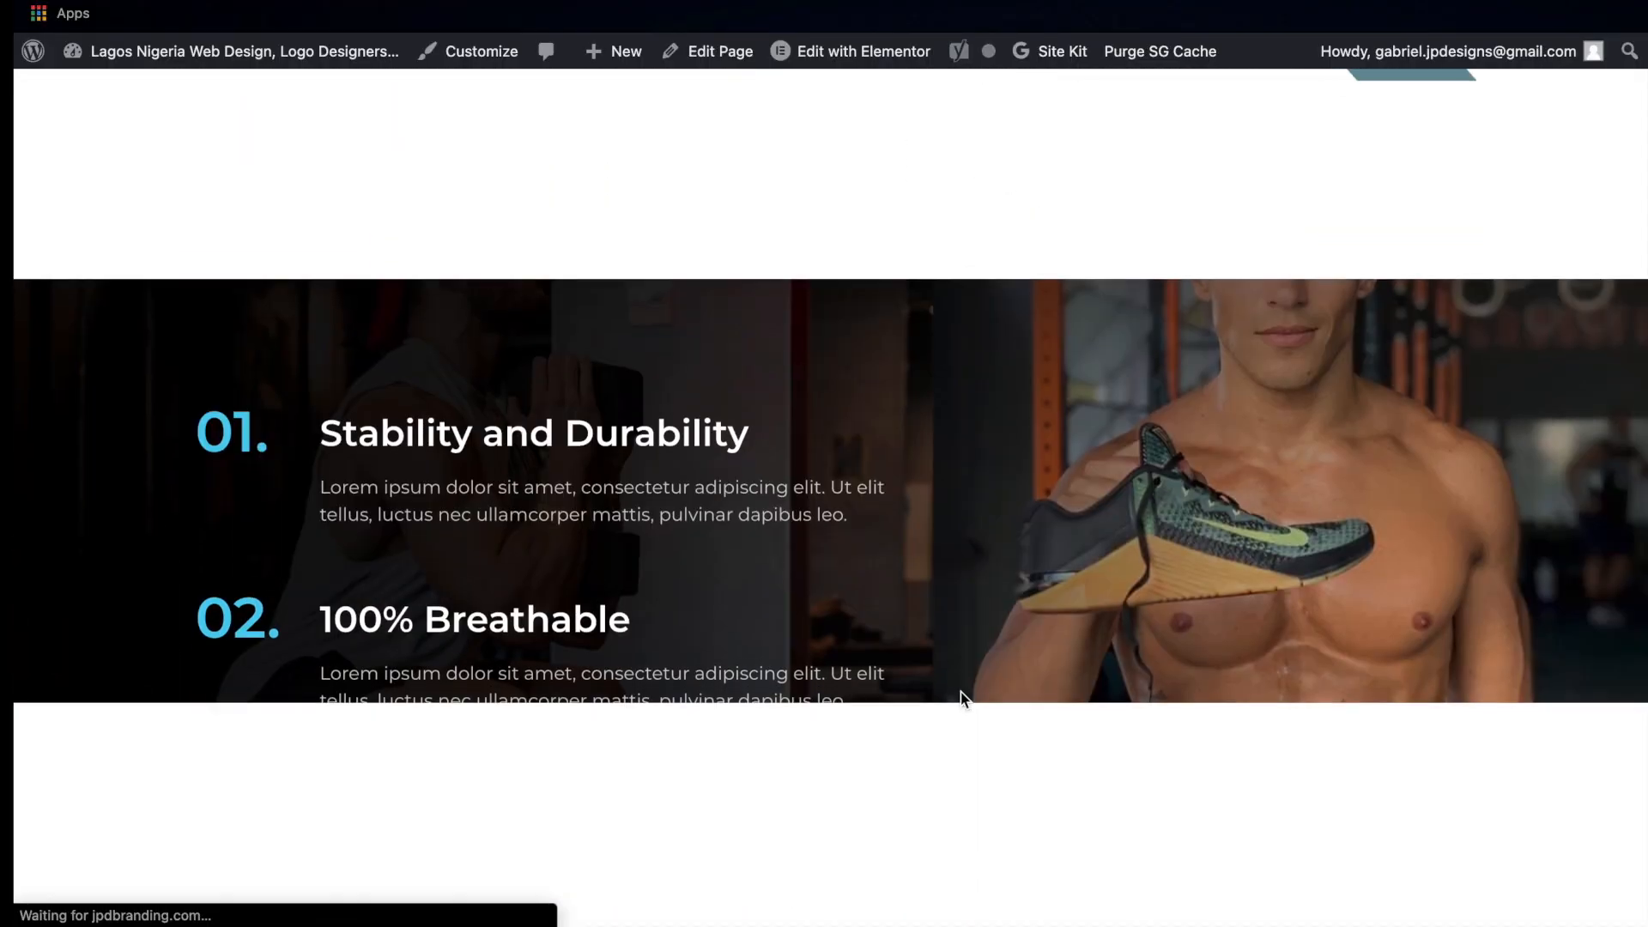
{"action": "scroll", "coordinate": [961, 692], "scroll_direction": "down", "scroll_amount": 3}
{"action": "scroll", "coordinate": [960, 692], "scroll_direction": "up", "scroll_amount": 1}
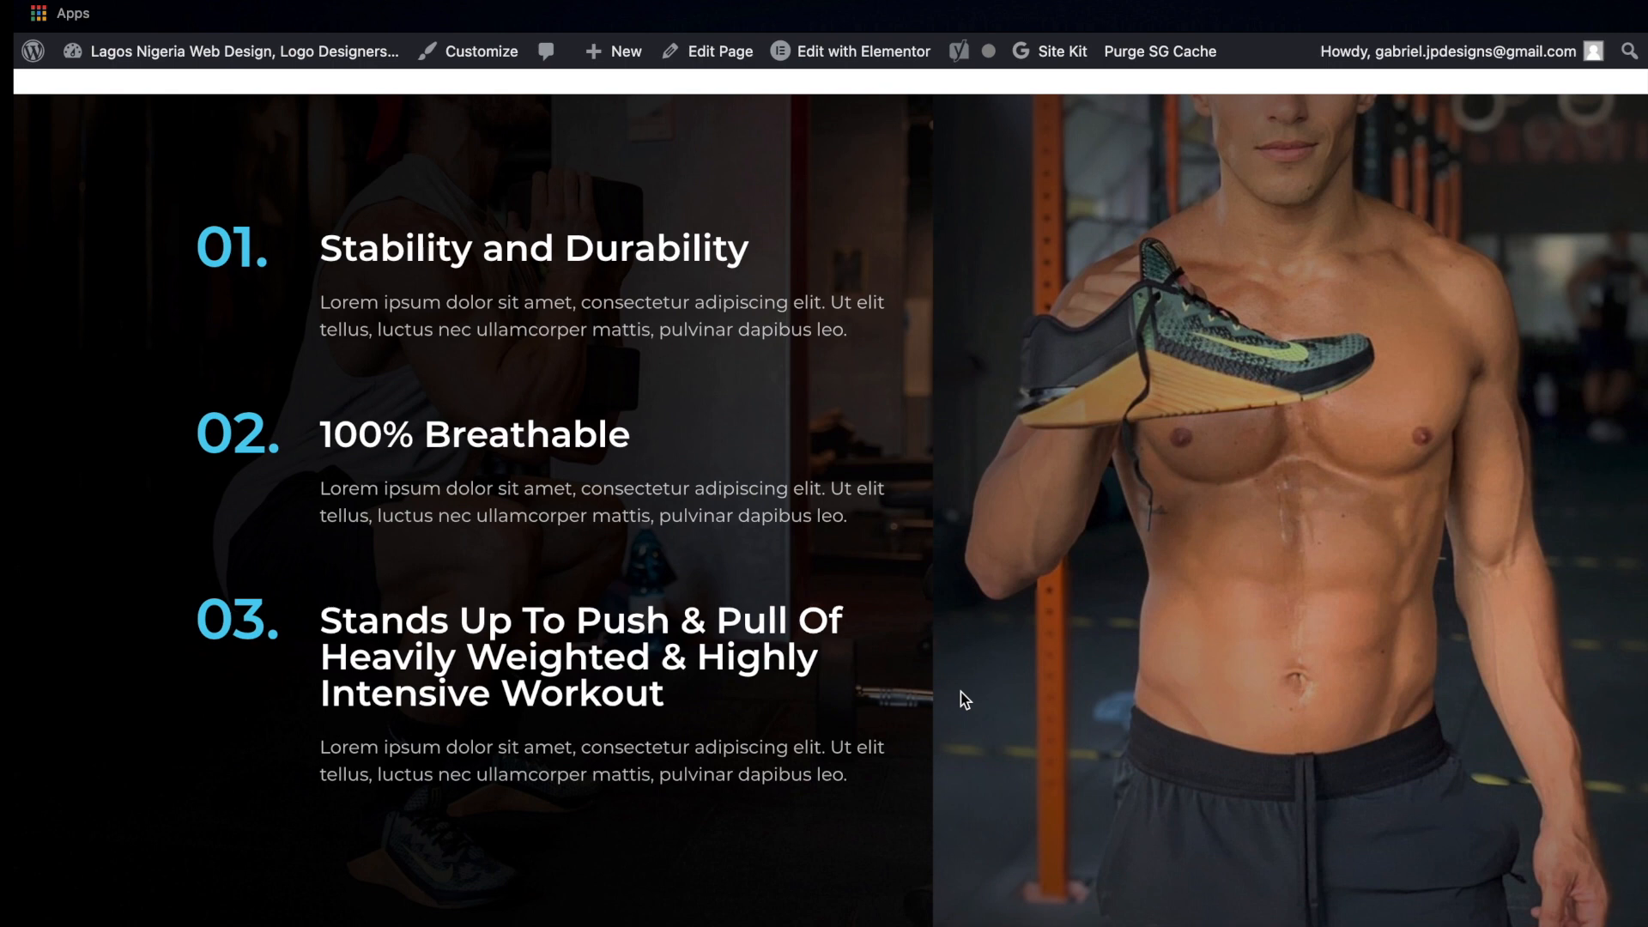
{"action": "scroll", "coordinate": [960, 692], "scroll_direction": "down", "scroll_amount": 1}
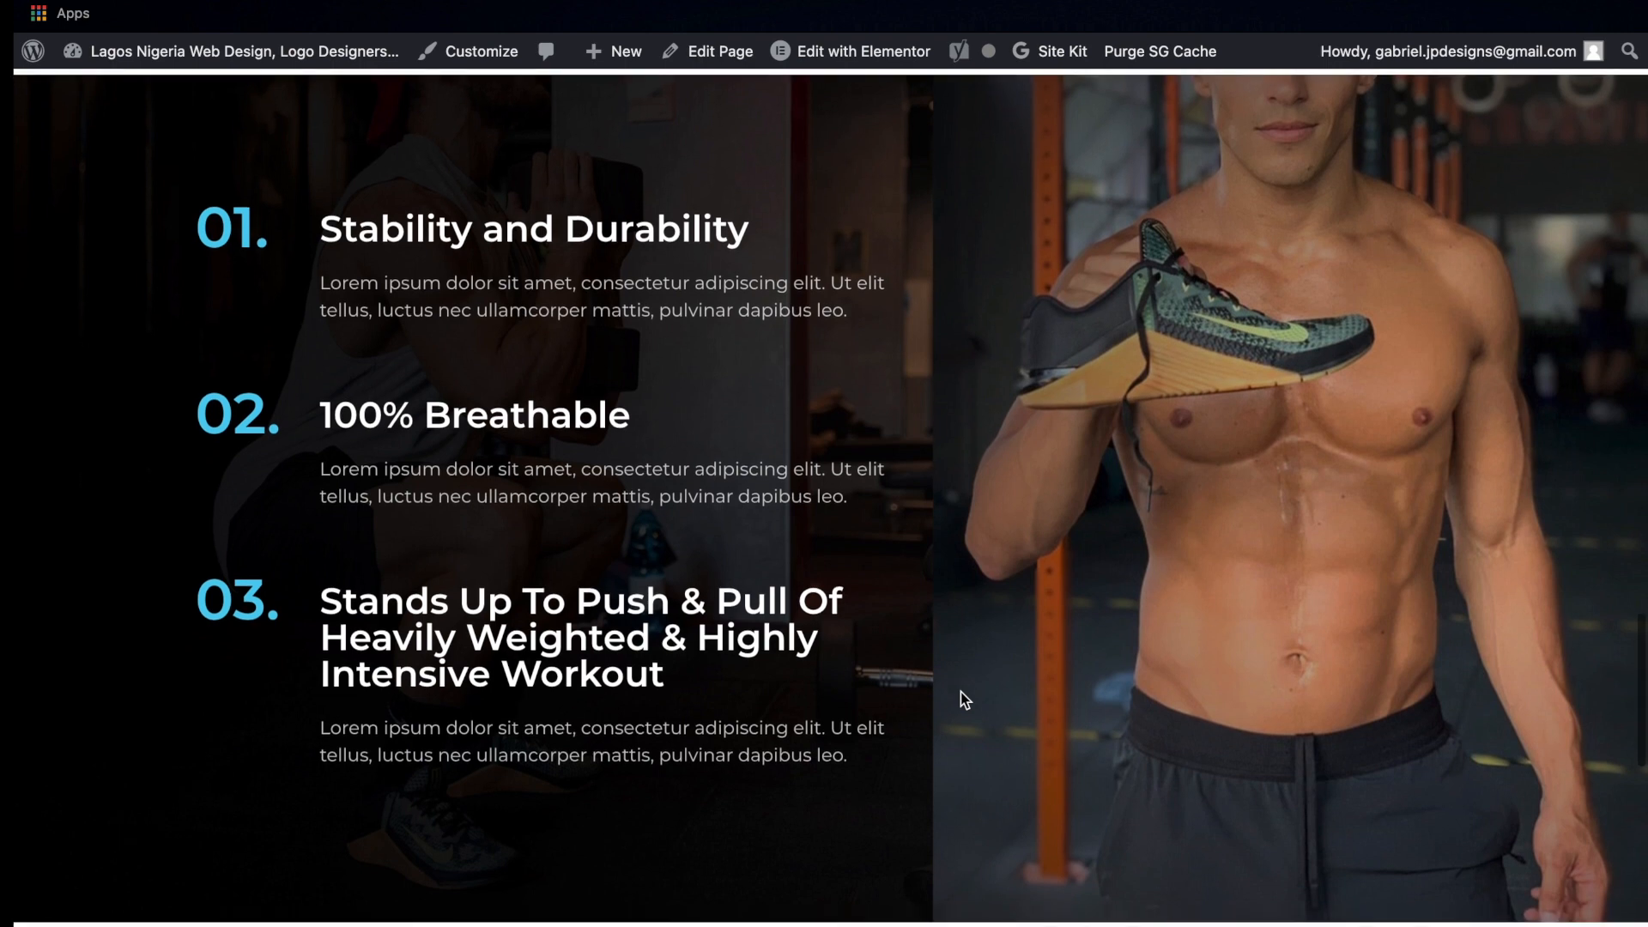
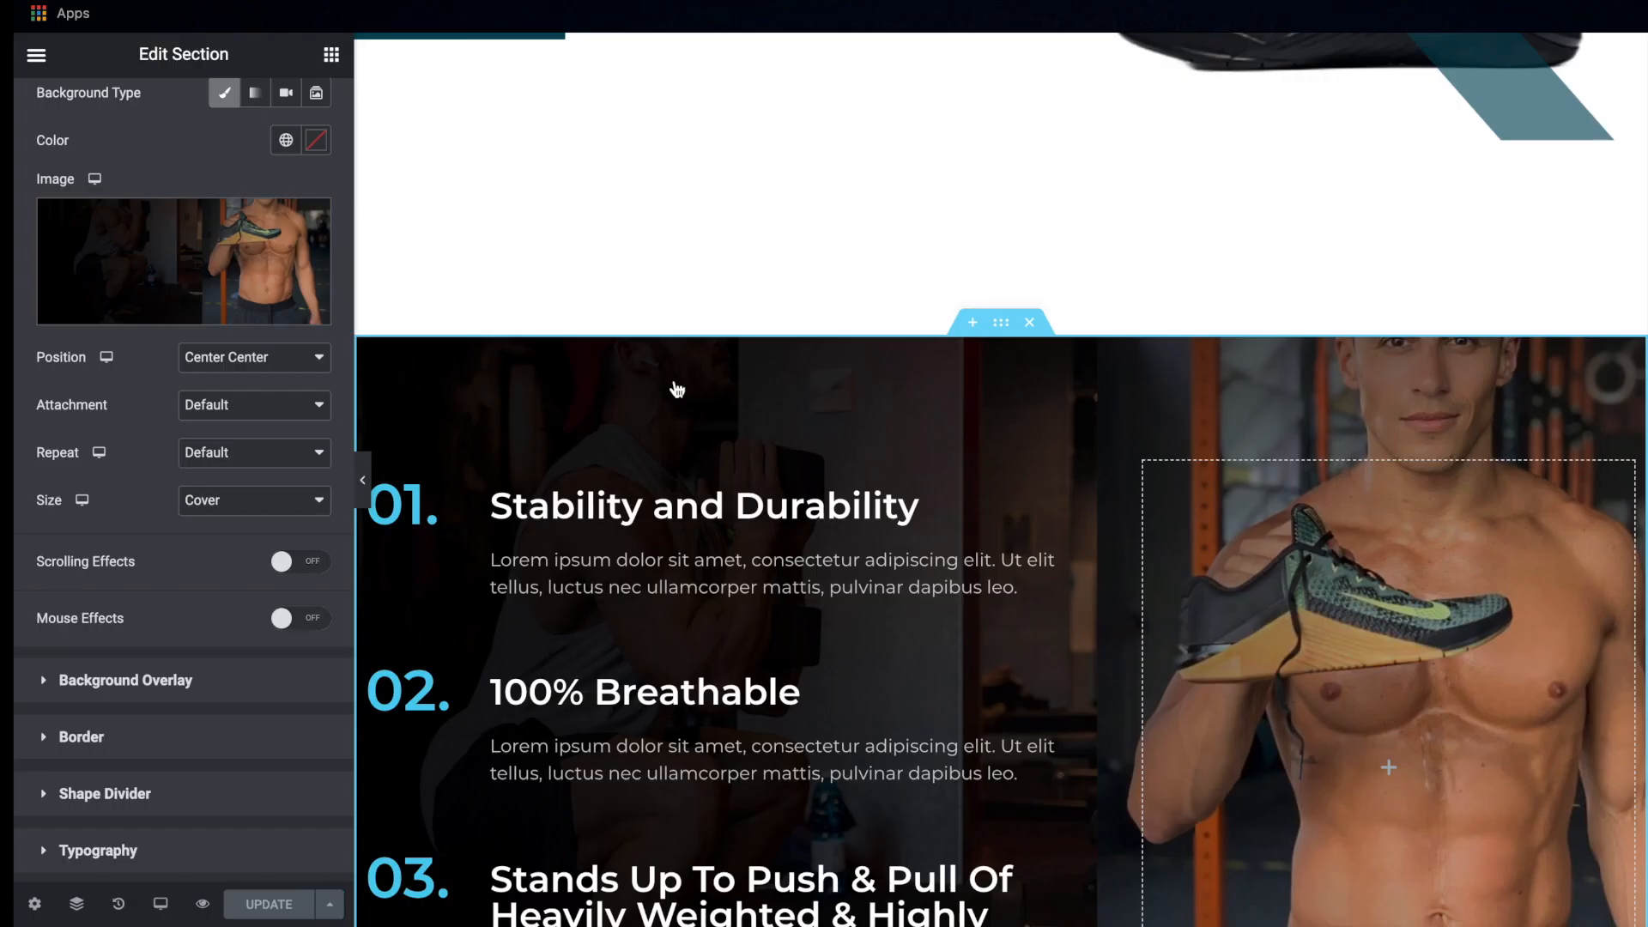
Switch the page to the mobile preview and check how the hero and upper sections lay out
{"action": "scroll", "coordinate": [695, 422], "scroll_direction": "down", "scroll_amount": 3}
{"action": "scroll", "coordinate": [695, 426], "scroll_direction": "down", "scroll_amount": 1}
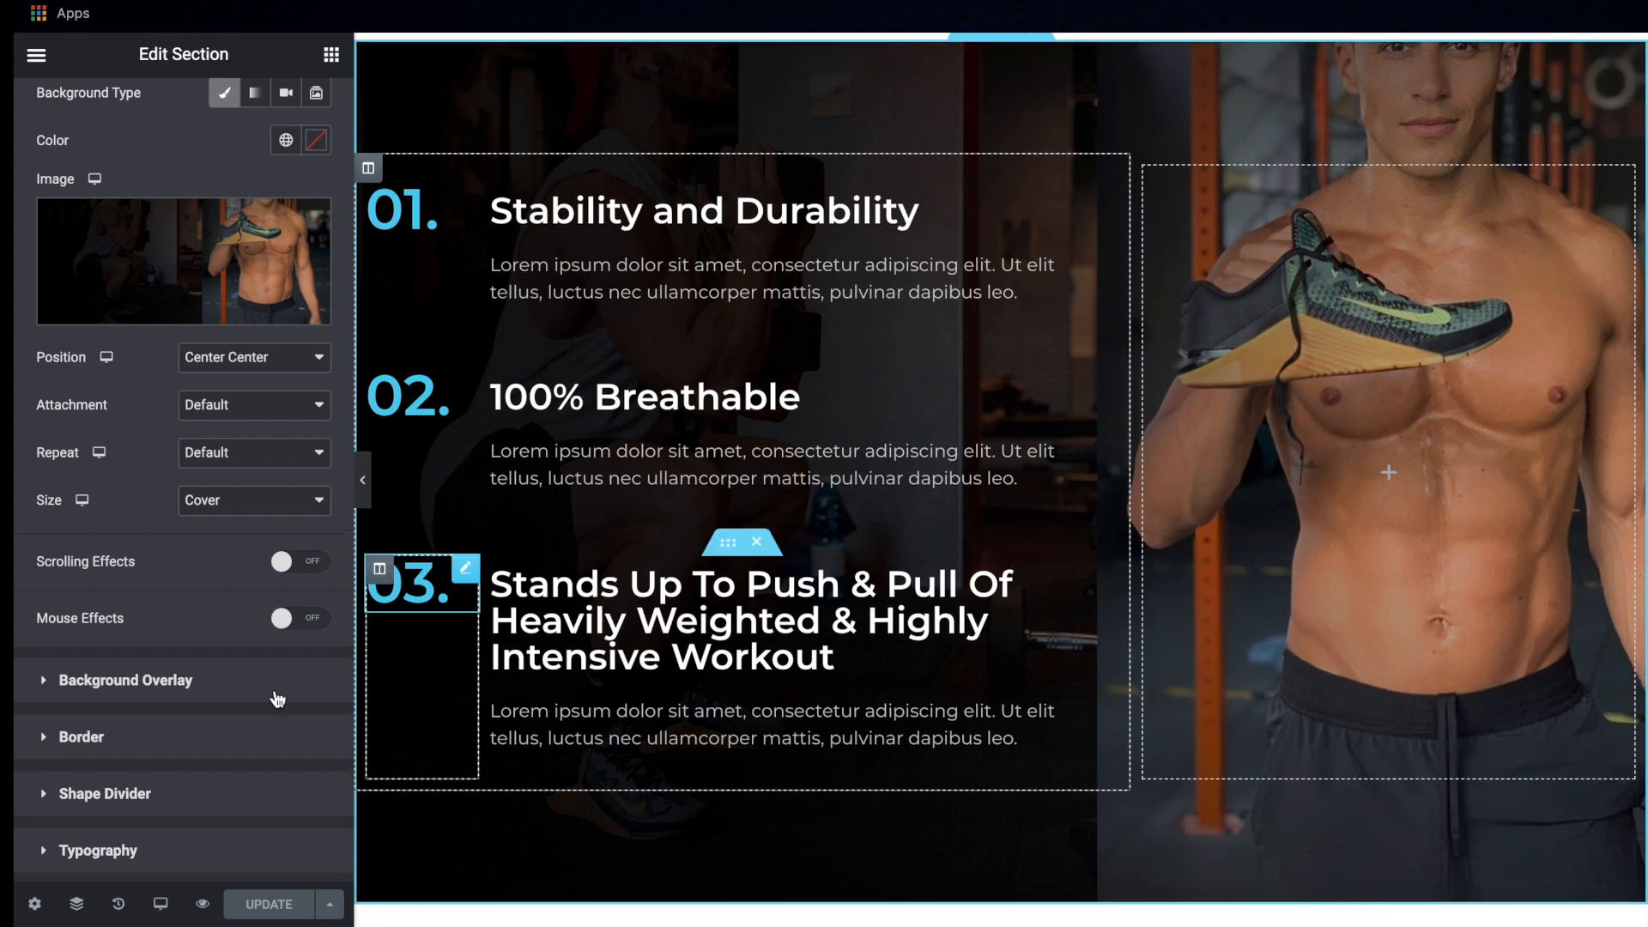
{"action": "left_click", "coordinate": [161, 903]}
{"action": "left_click", "coordinate": [150, 858]}
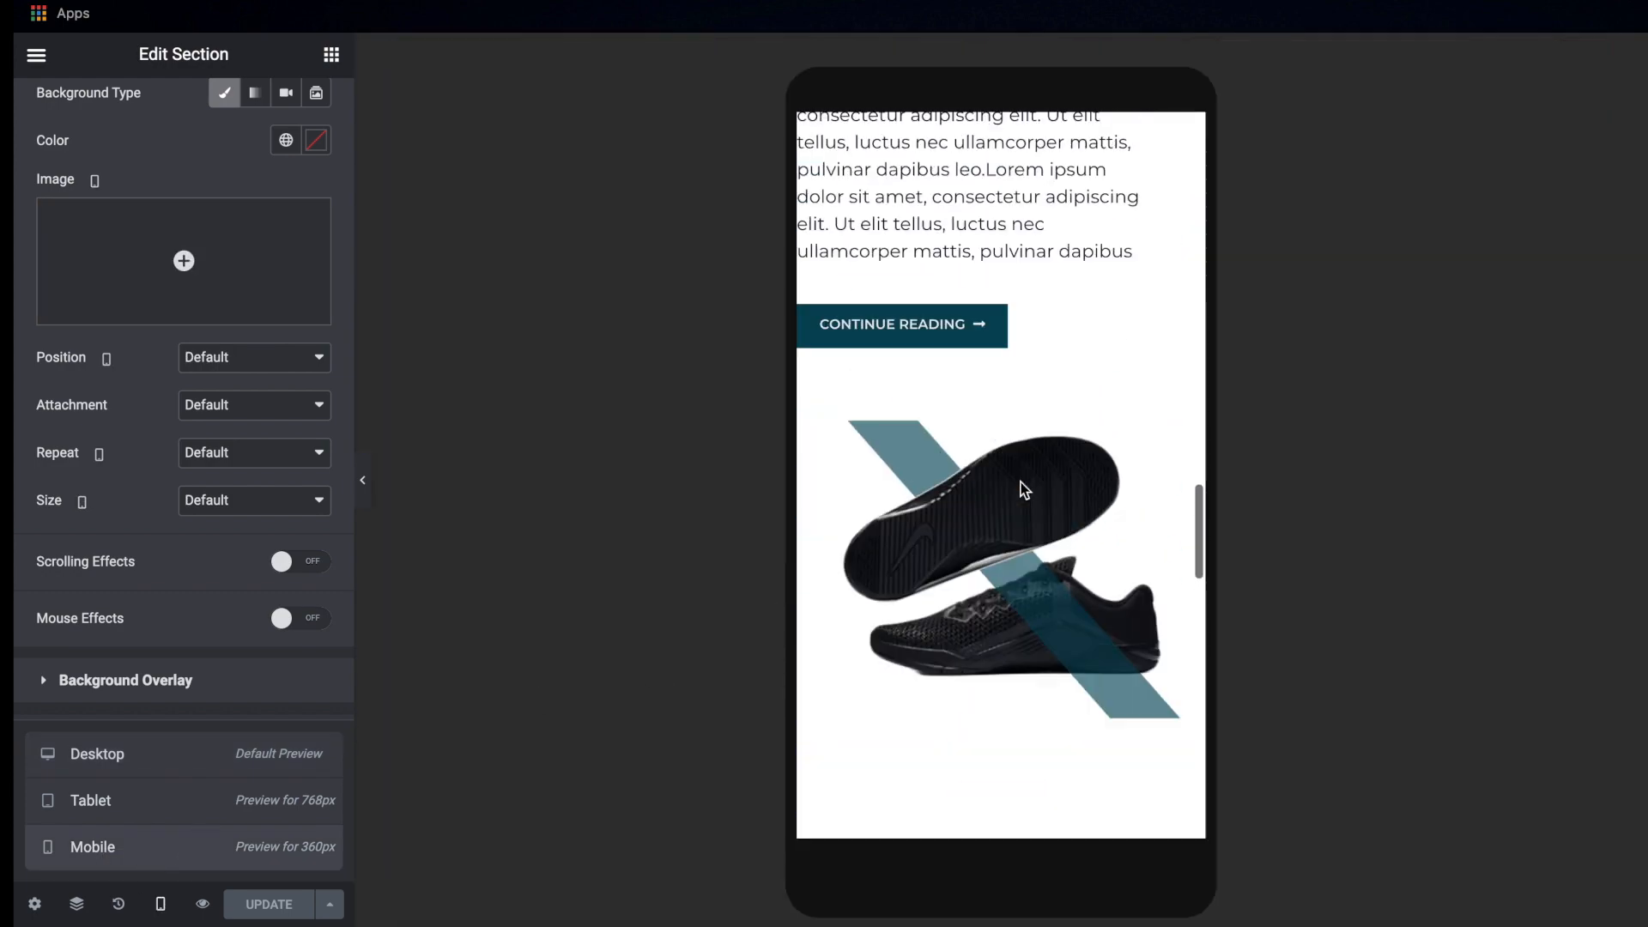
{"action": "scroll", "coordinate": [1020, 481], "scroll_direction": "up", "scroll_amount": 4}
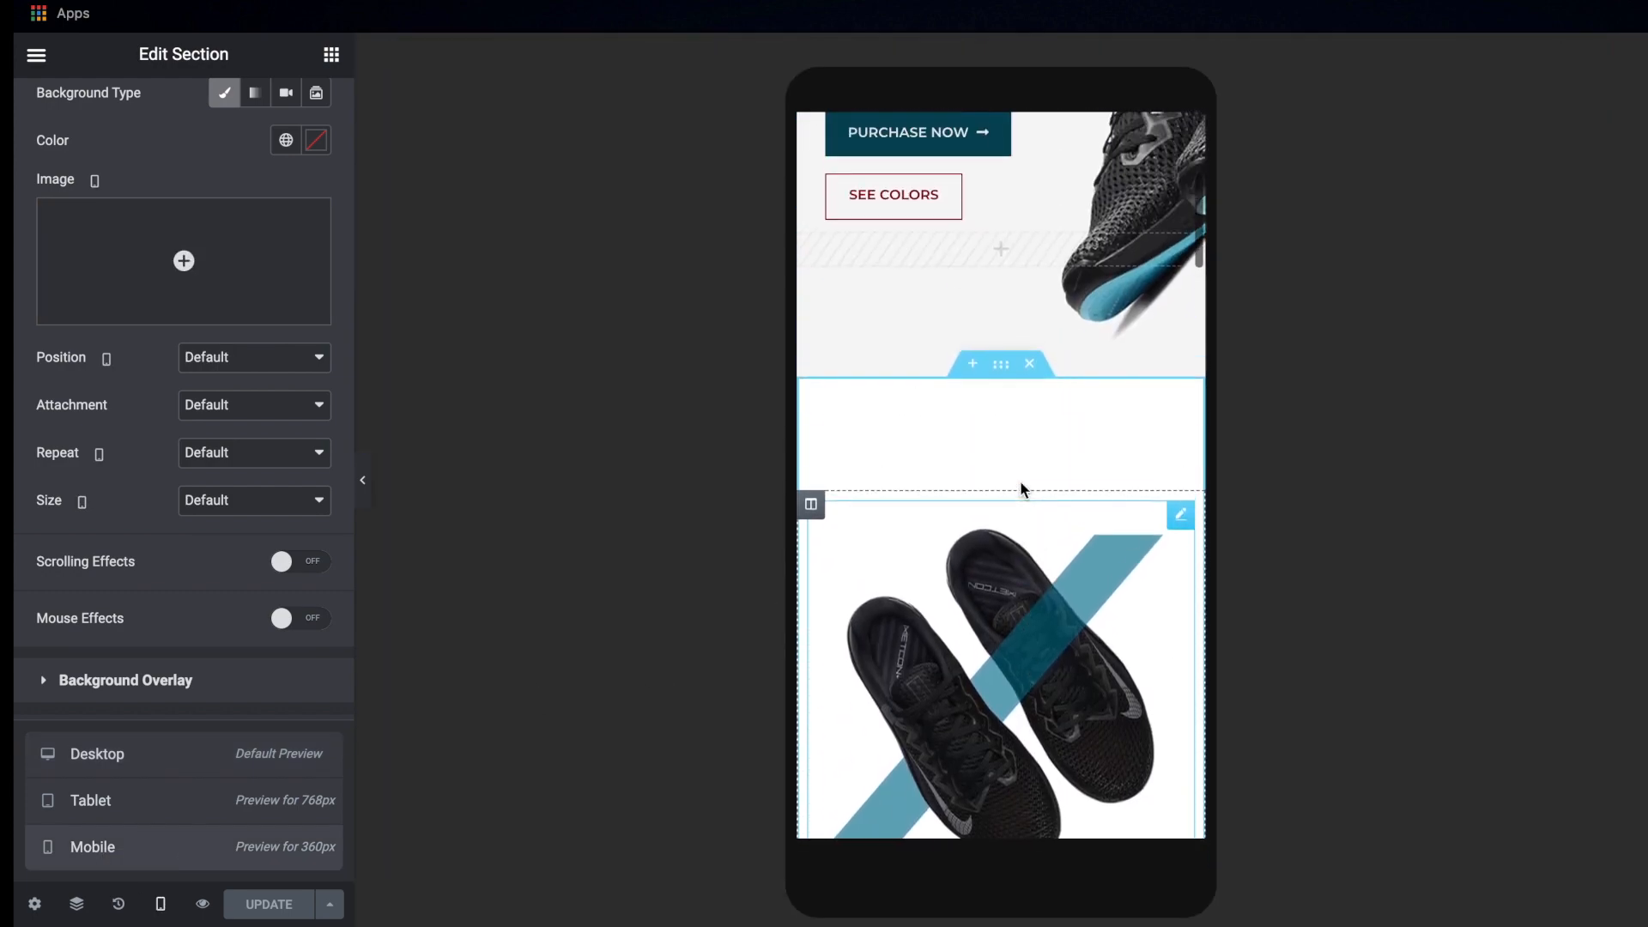
{"action": "scroll", "coordinate": [1019, 480], "scroll_direction": "up", "scroll_amount": 2}
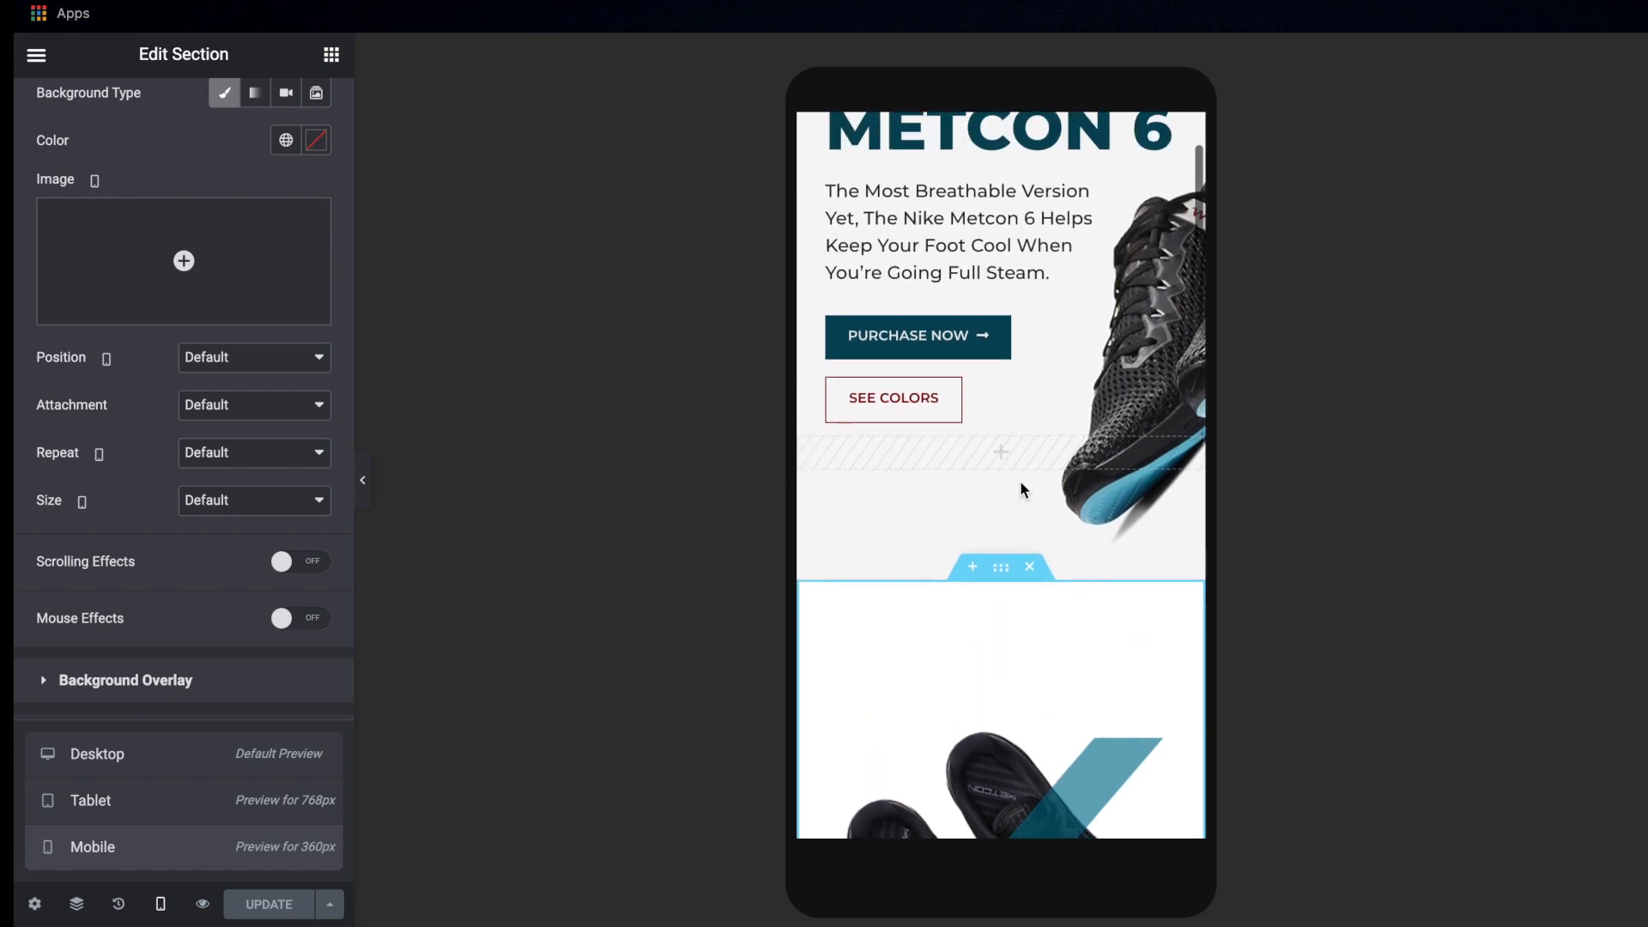
{"action": "scroll", "coordinate": [1020, 481], "scroll_direction": "up", "scroll_amount": 3}
Unlink the mobile padding of the text column below the top-view shoe image, setting left to 10 px and the other sides to 0
{"action": "scroll", "coordinate": [1020, 481], "scroll_direction": "down", "scroll_amount": 8}
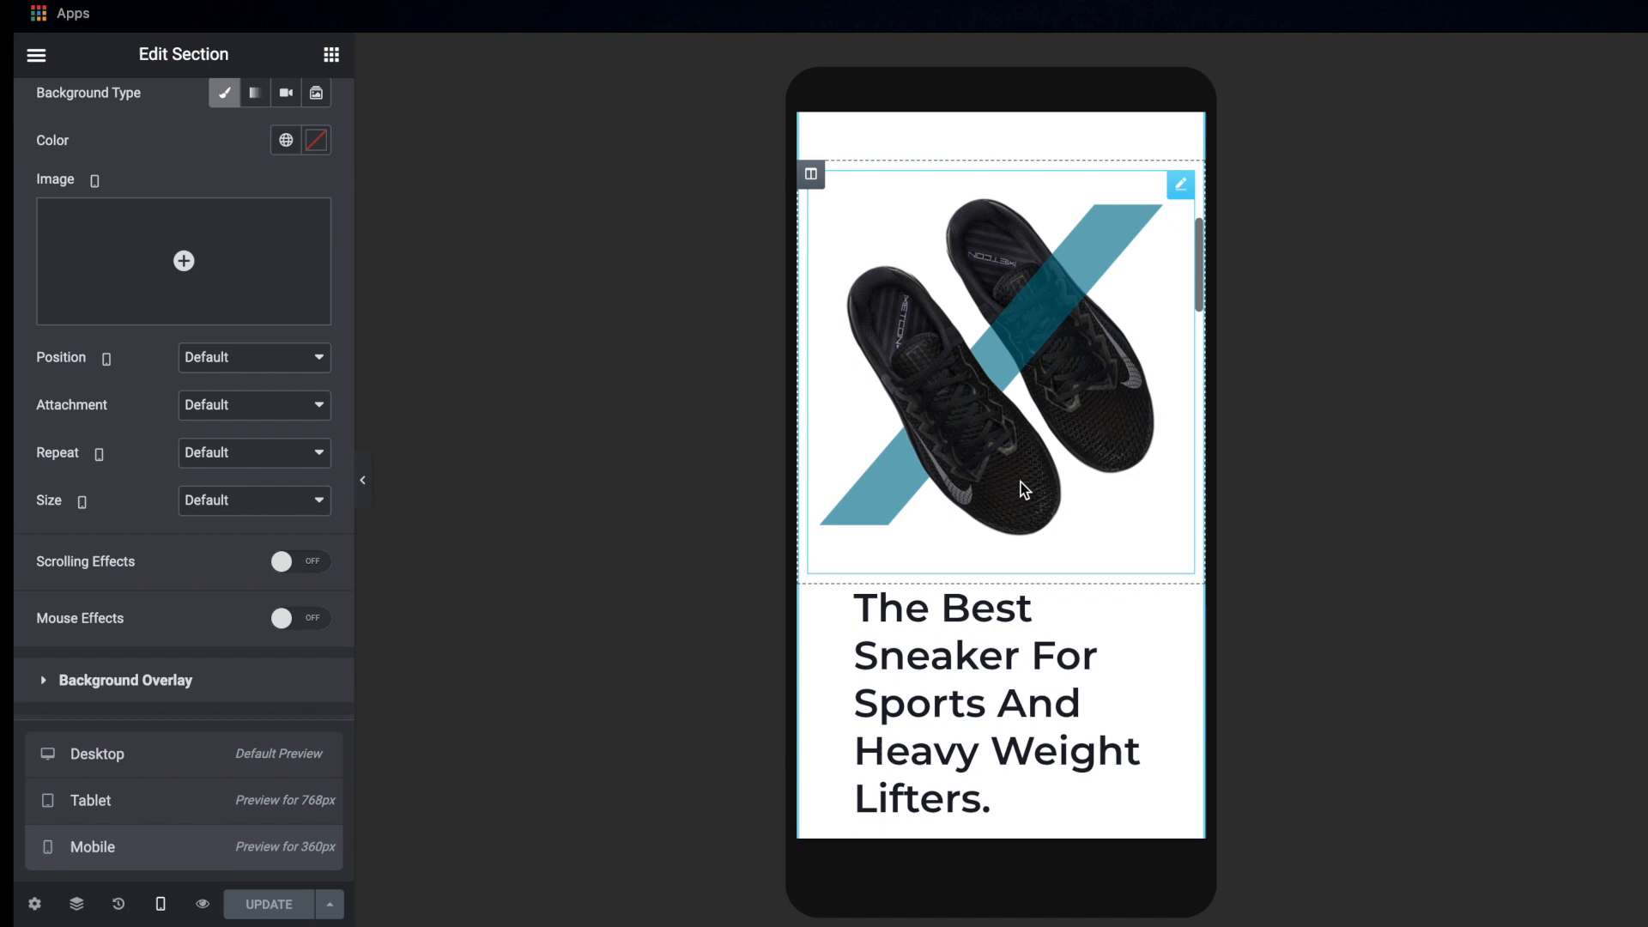
{"action": "scroll", "coordinate": [1023, 481], "scroll_direction": "down", "scroll_amount": 3}
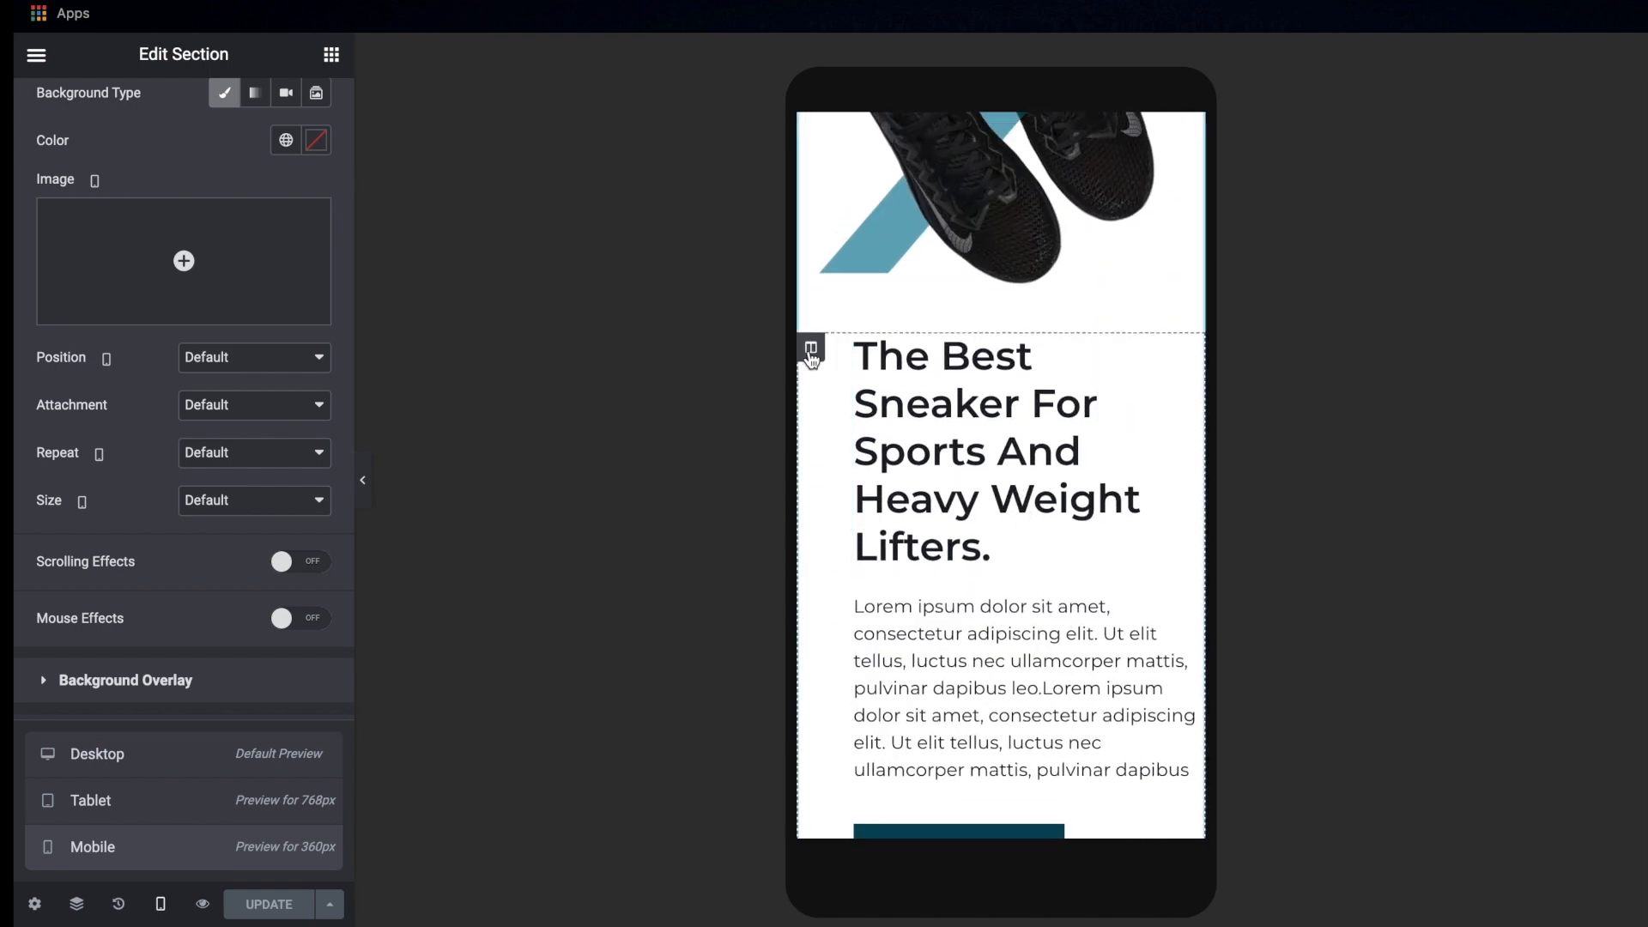
{"action": "left_click", "coordinate": [810, 350]}
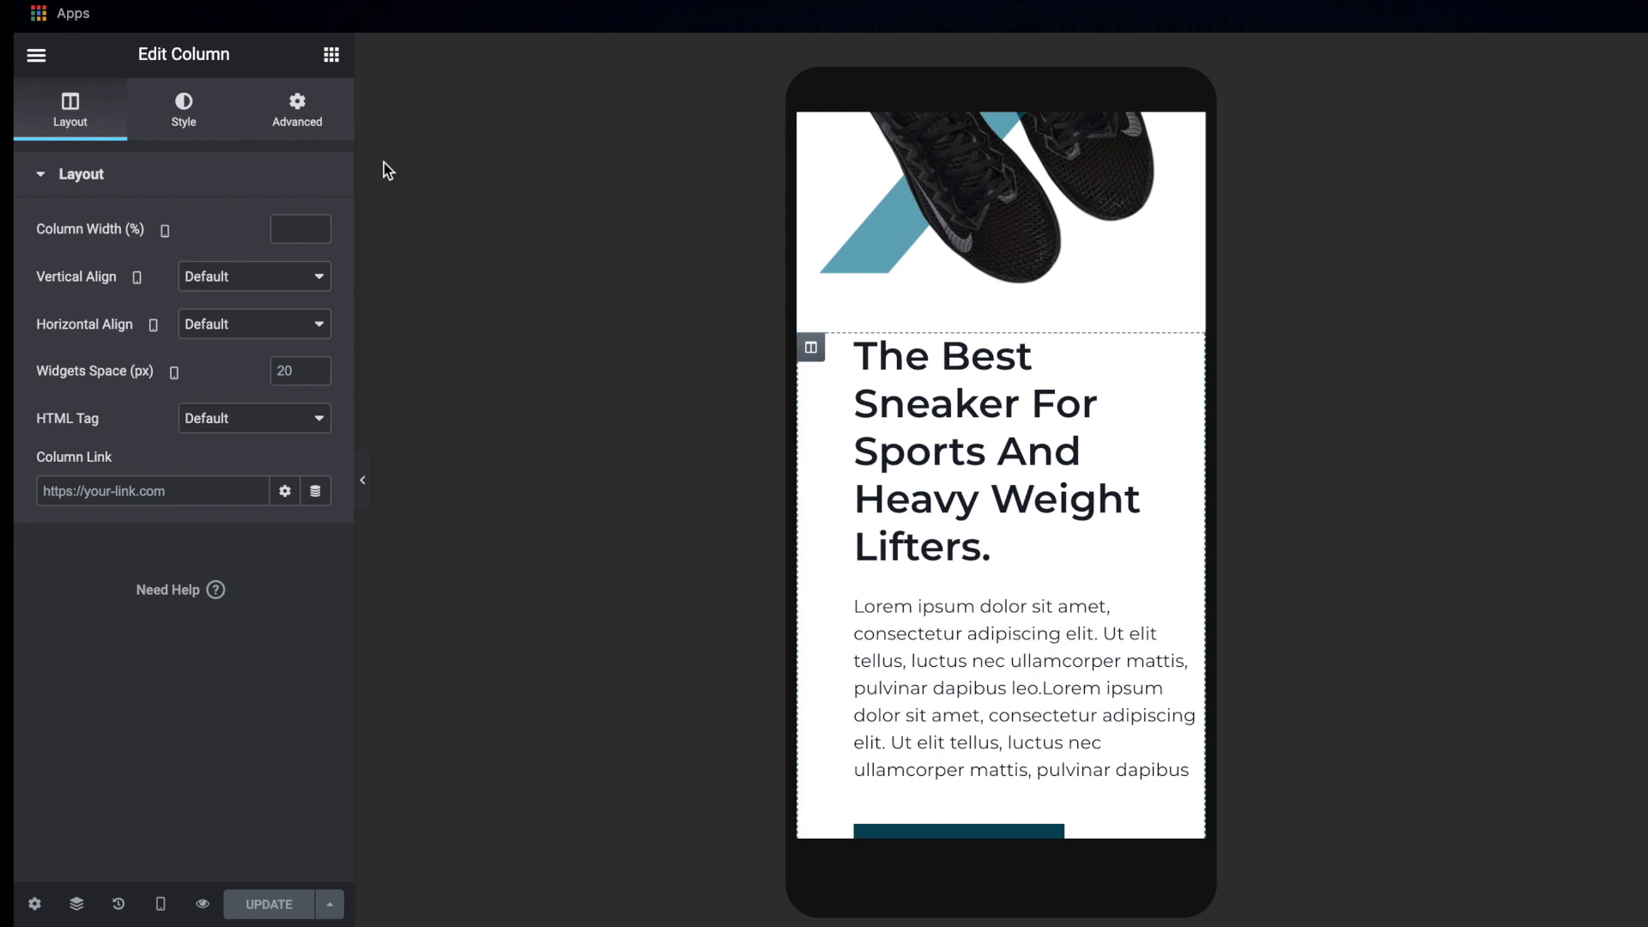
{"action": "left_click", "coordinate": [311, 127]}
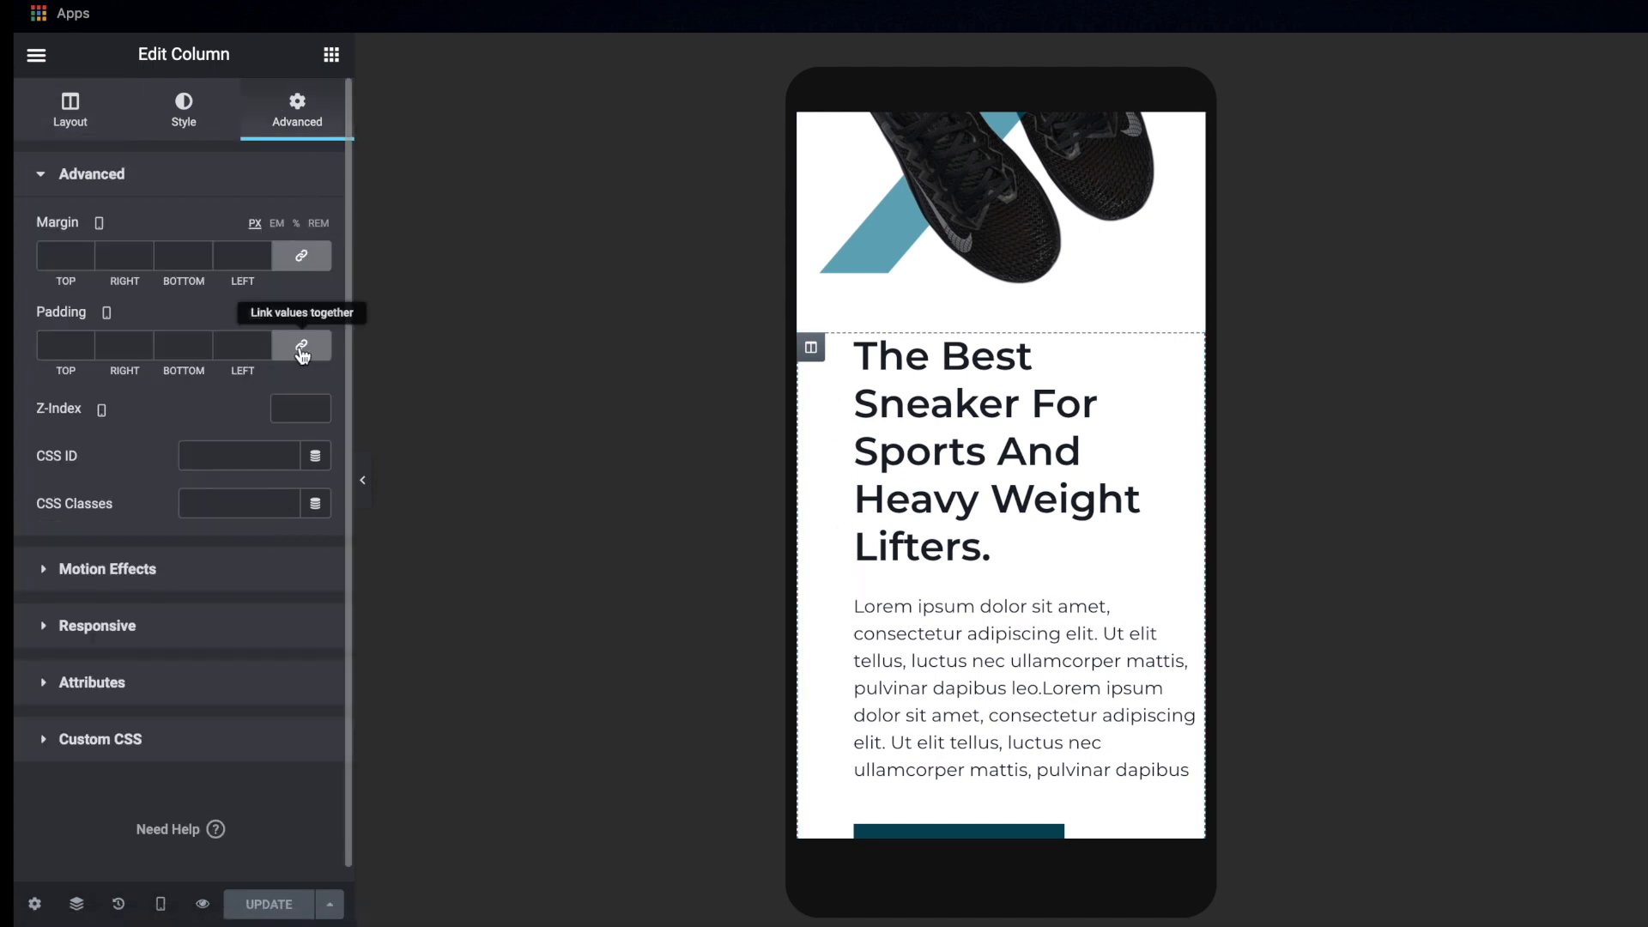
{"action": "left_click", "coordinate": [301, 350]}
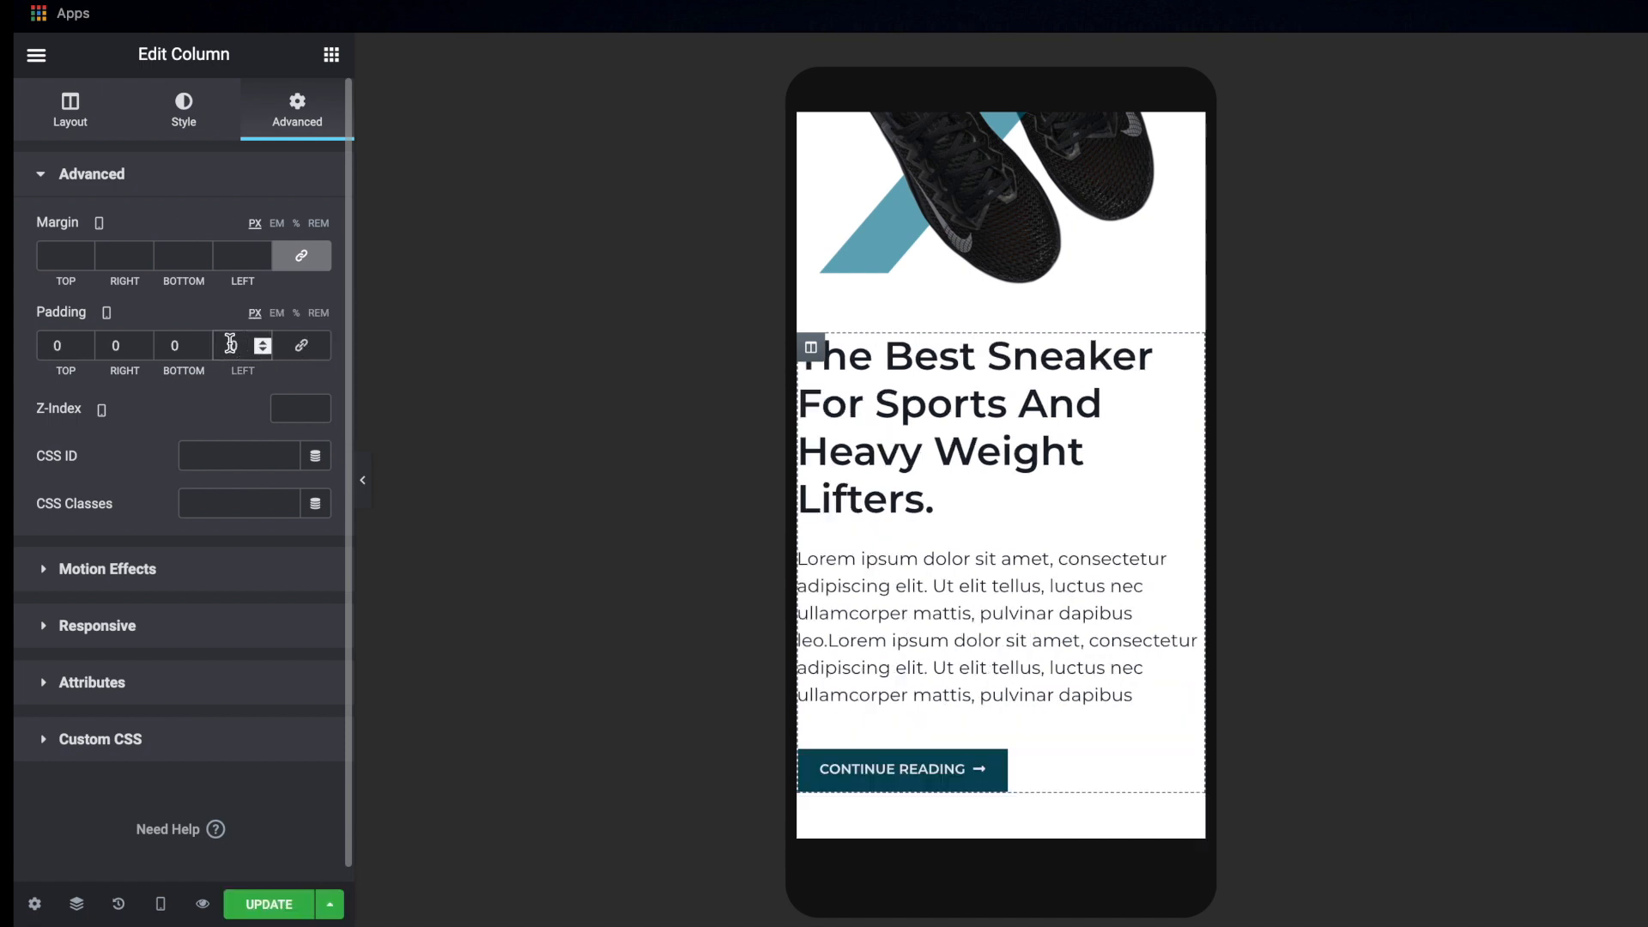
{"action": "type", "text": "1"}
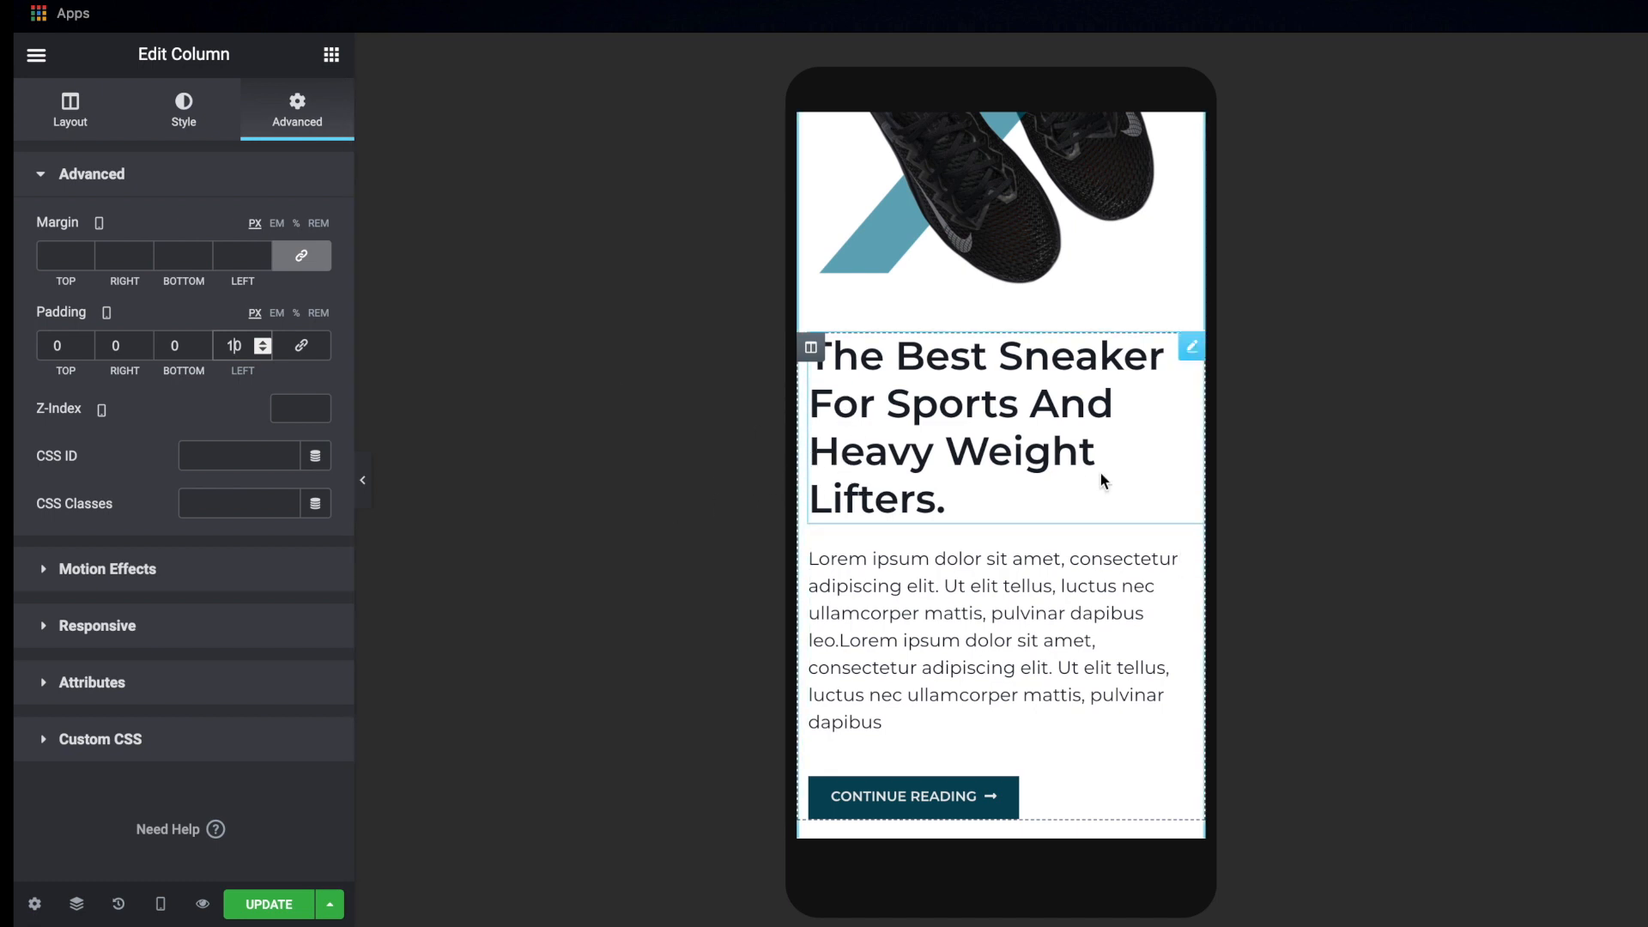
Set the mobile font size of the first "The Best Sneaker For Sports And Heavy Weight Lifters." heading to 25 px
{"action": "scroll", "coordinate": [1102, 481], "scroll_direction": "down", "scroll_amount": 2}
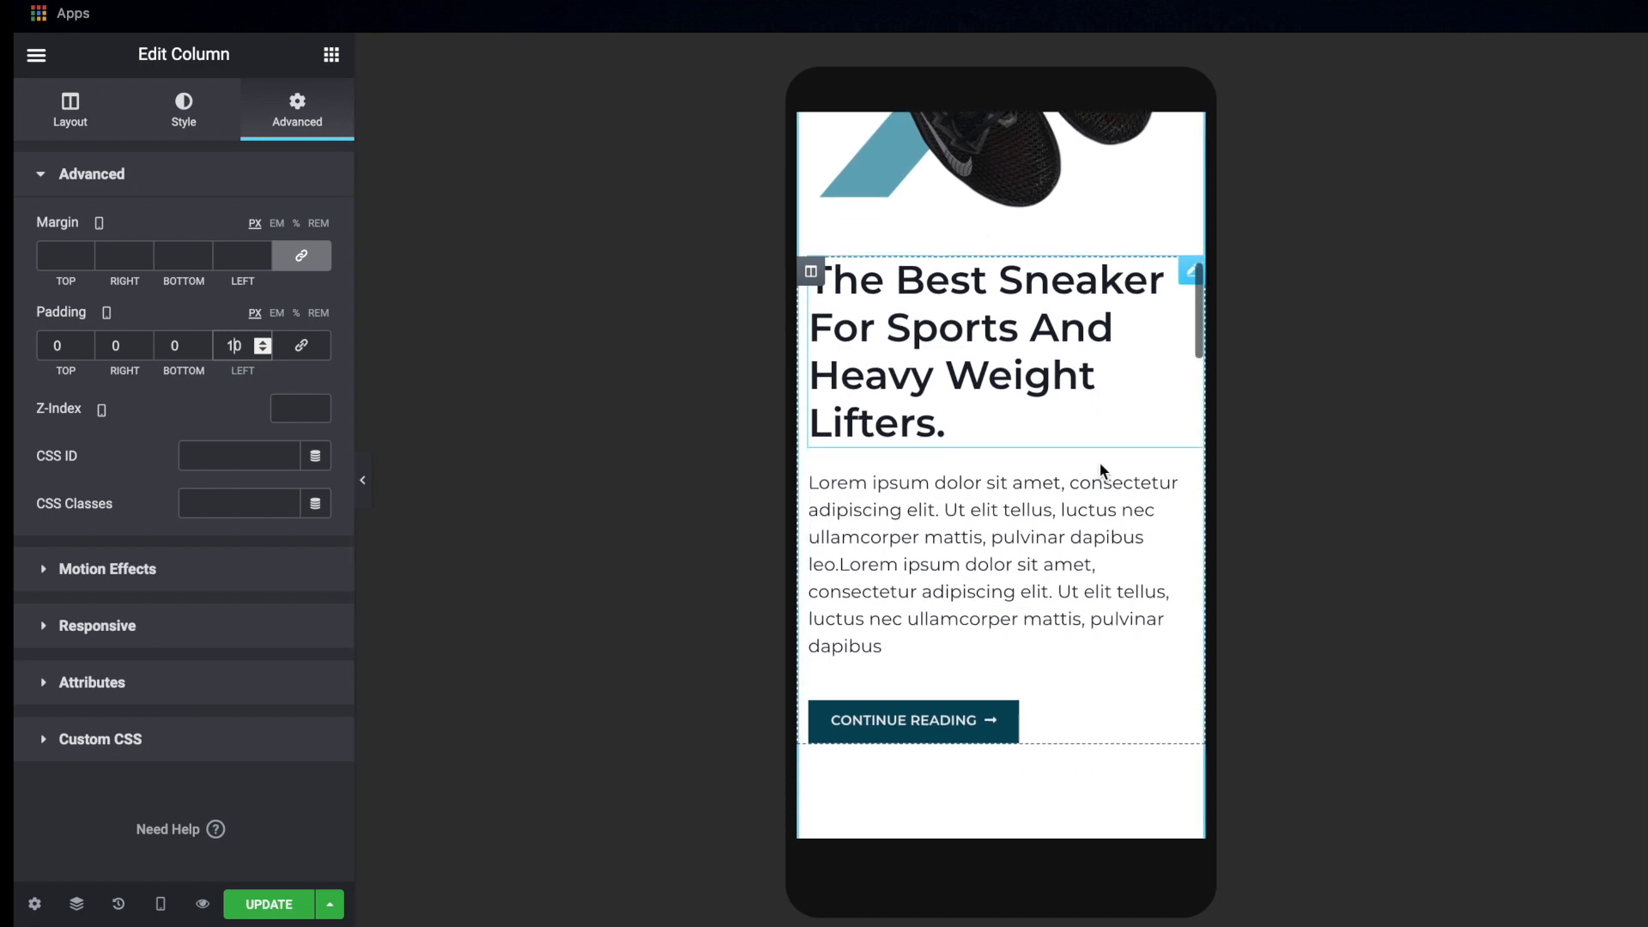
{"action": "left_click", "coordinate": [998, 371]}
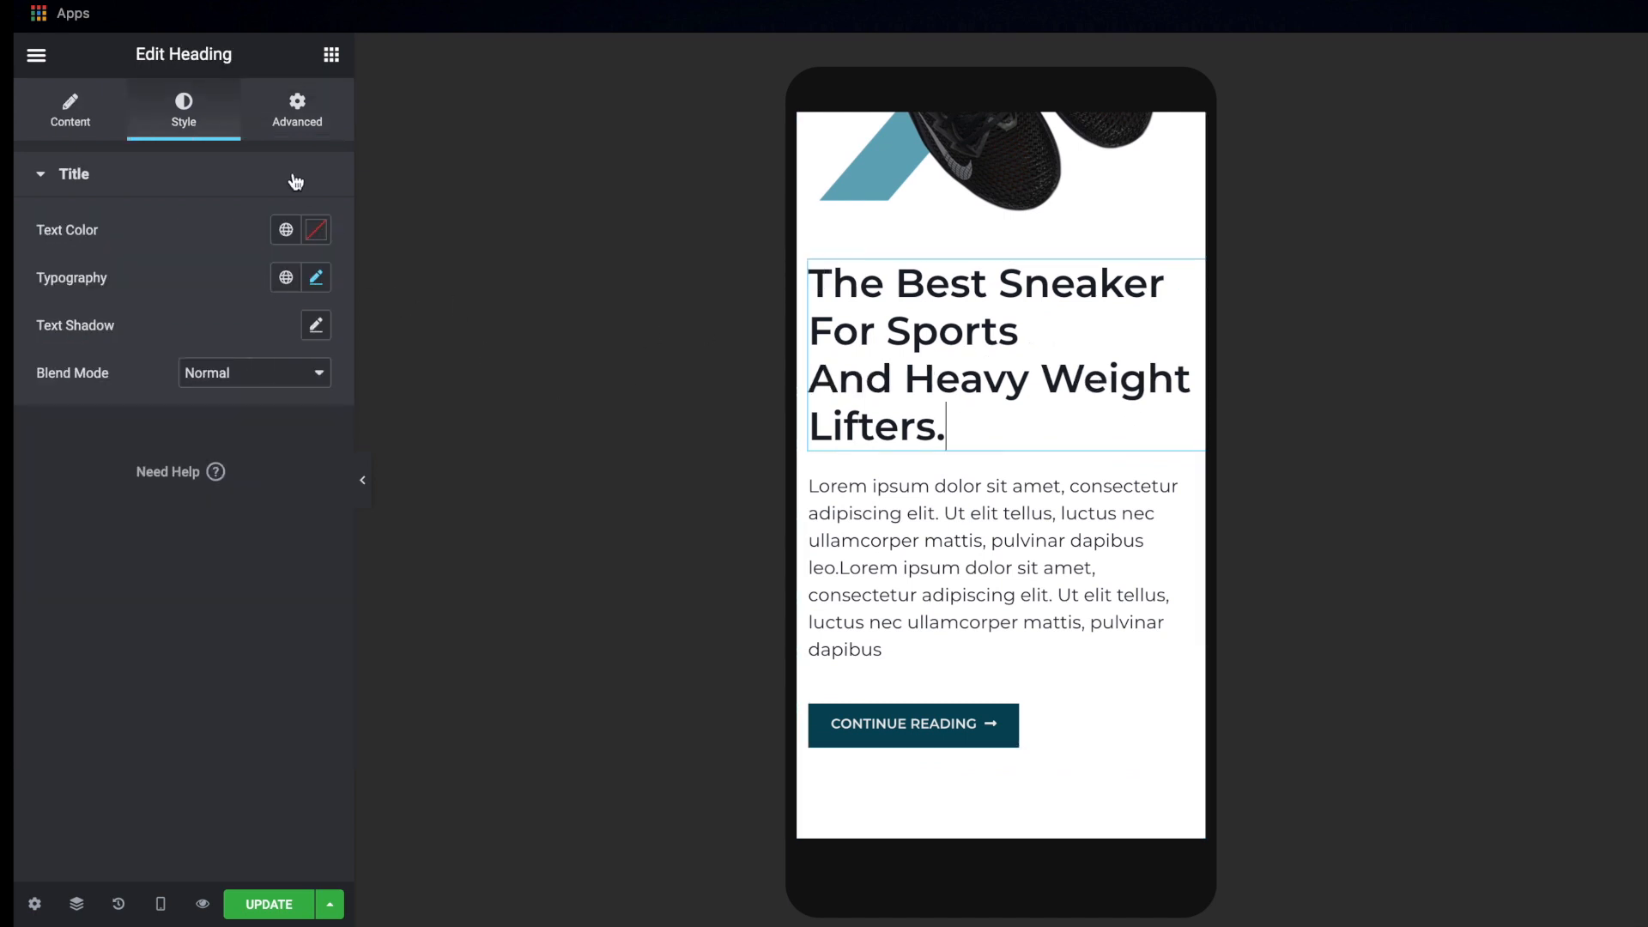
{"action": "left_click", "coordinate": [318, 277]}
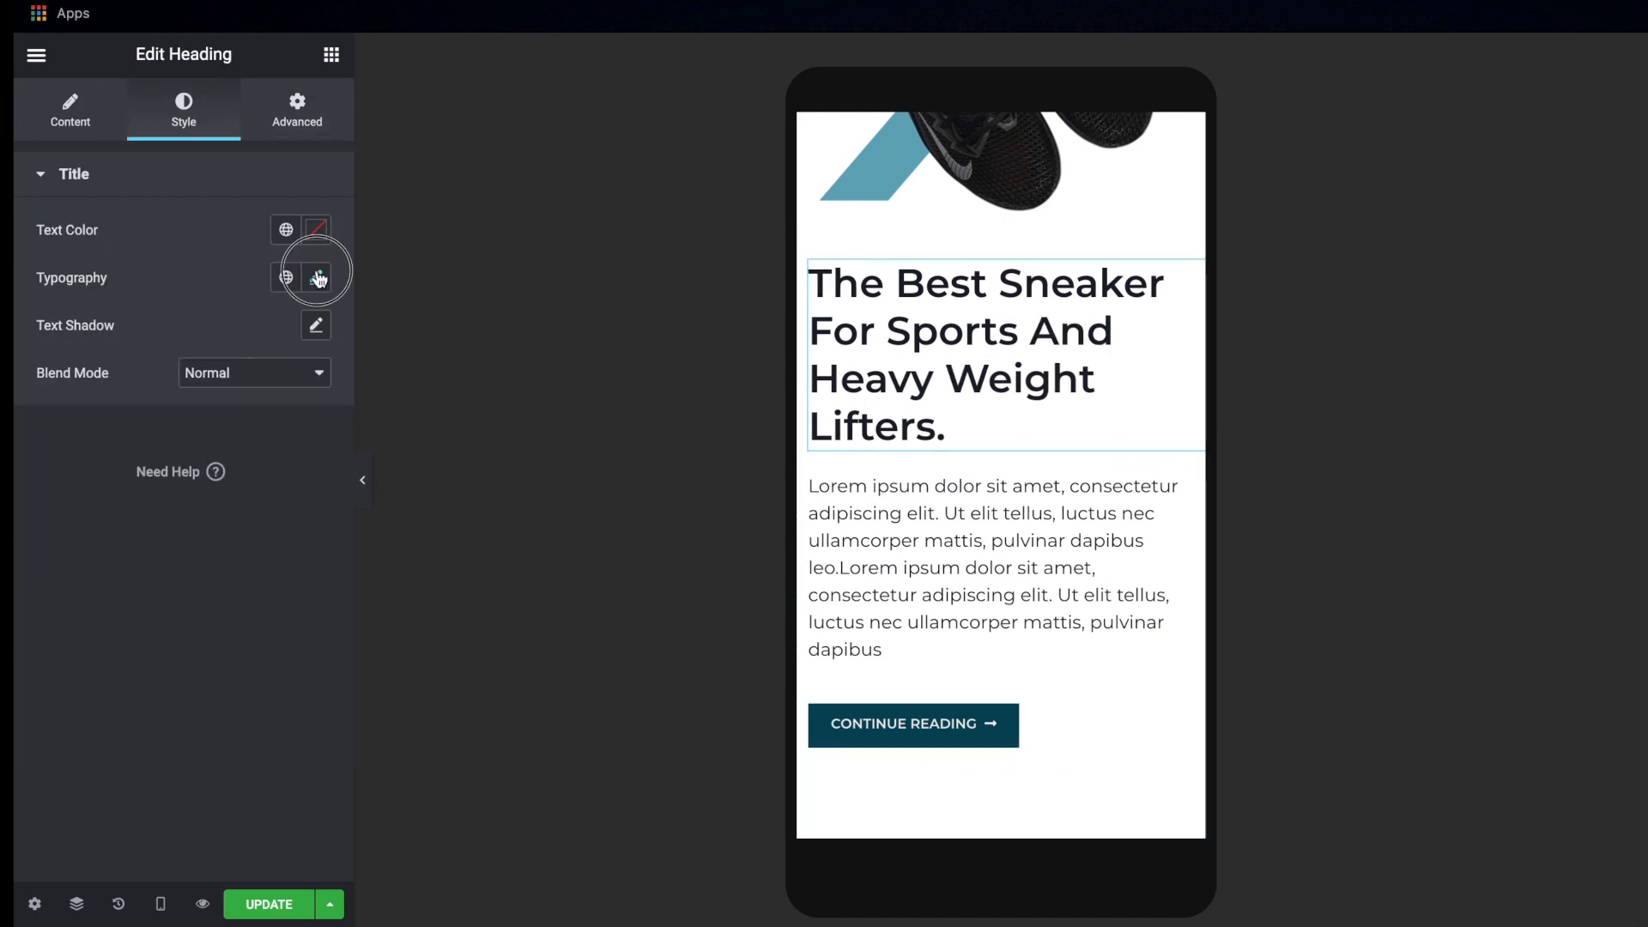
{"action": "left_click", "coordinate": [273, 455]}
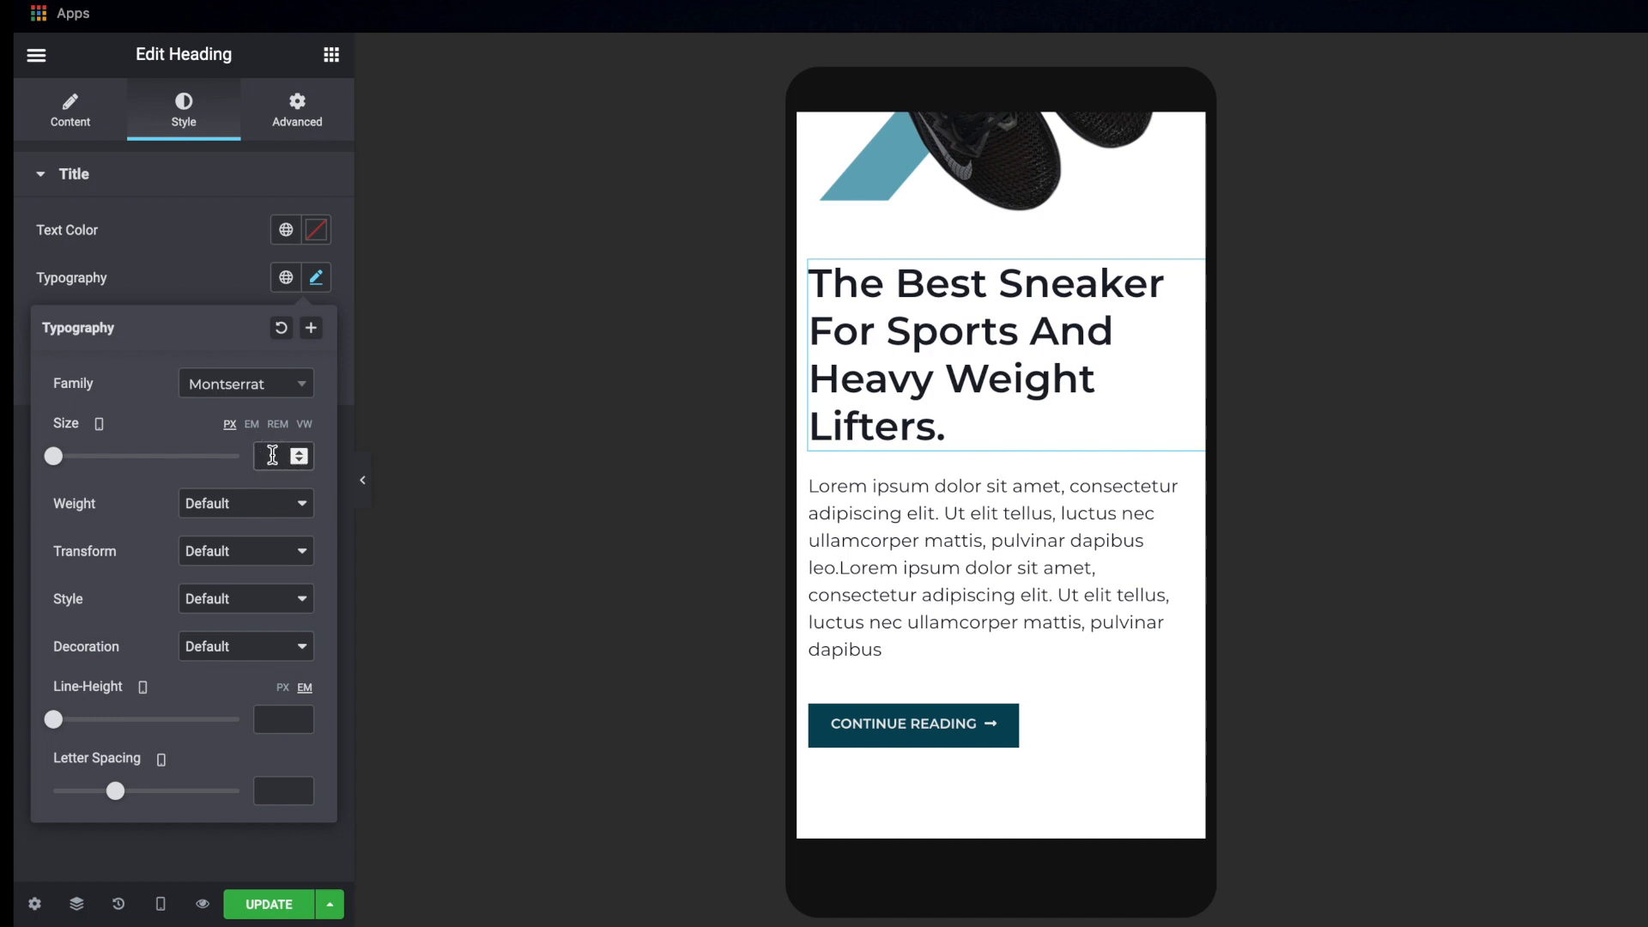
{"action": "type", "text": "25"}
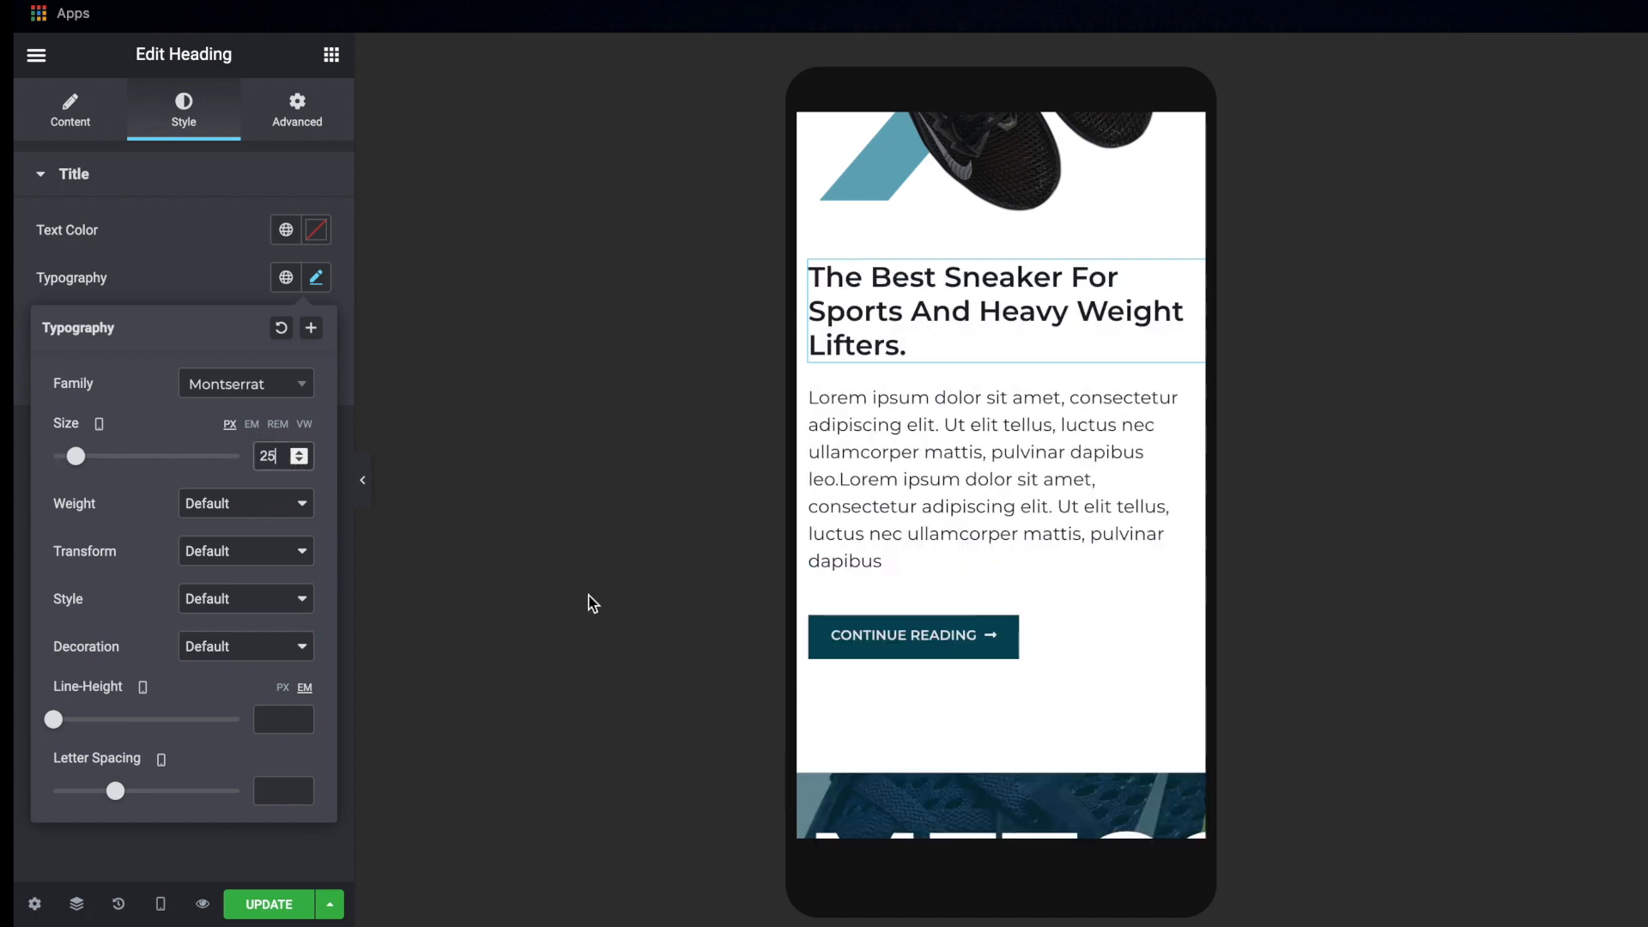
Reduce the mobile font size of the METCON 6 heading in the blue banner to 52 px
{"action": "scroll", "coordinate": [1017, 515], "scroll_direction": "down", "scroll_amount": 10}
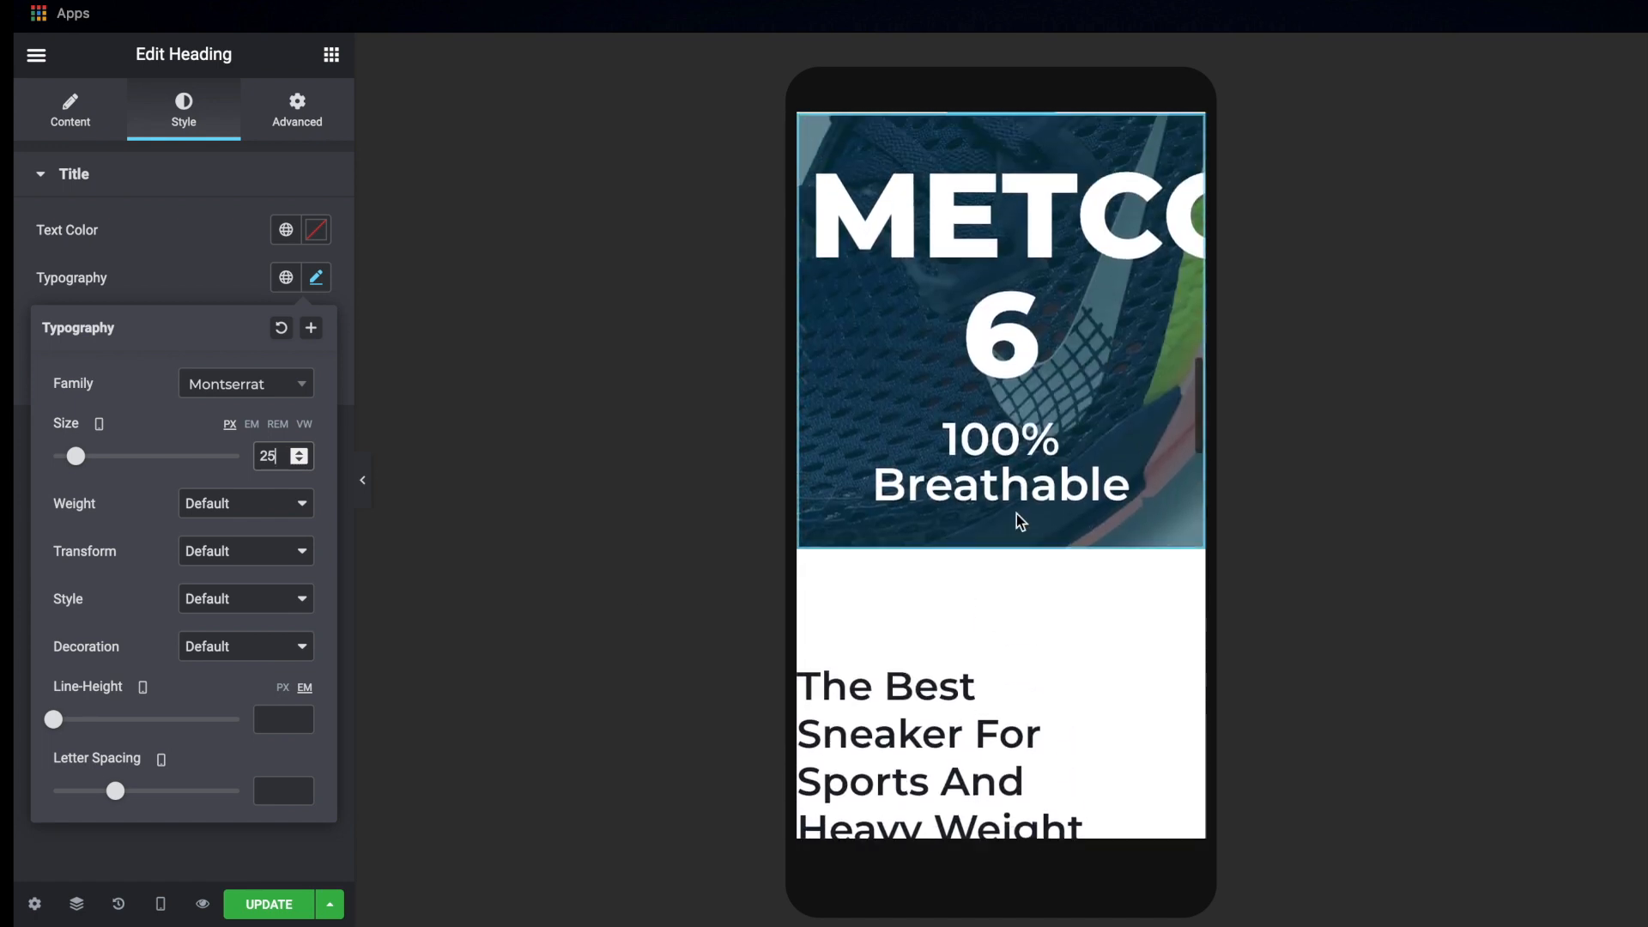
{"action": "scroll", "coordinate": [1017, 515], "scroll_direction": "up", "scroll_amount": 2}
{"action": "left_click", "coordinate": [985, 288]}
{"action": "left_click", "coordinate": [324, 270]}
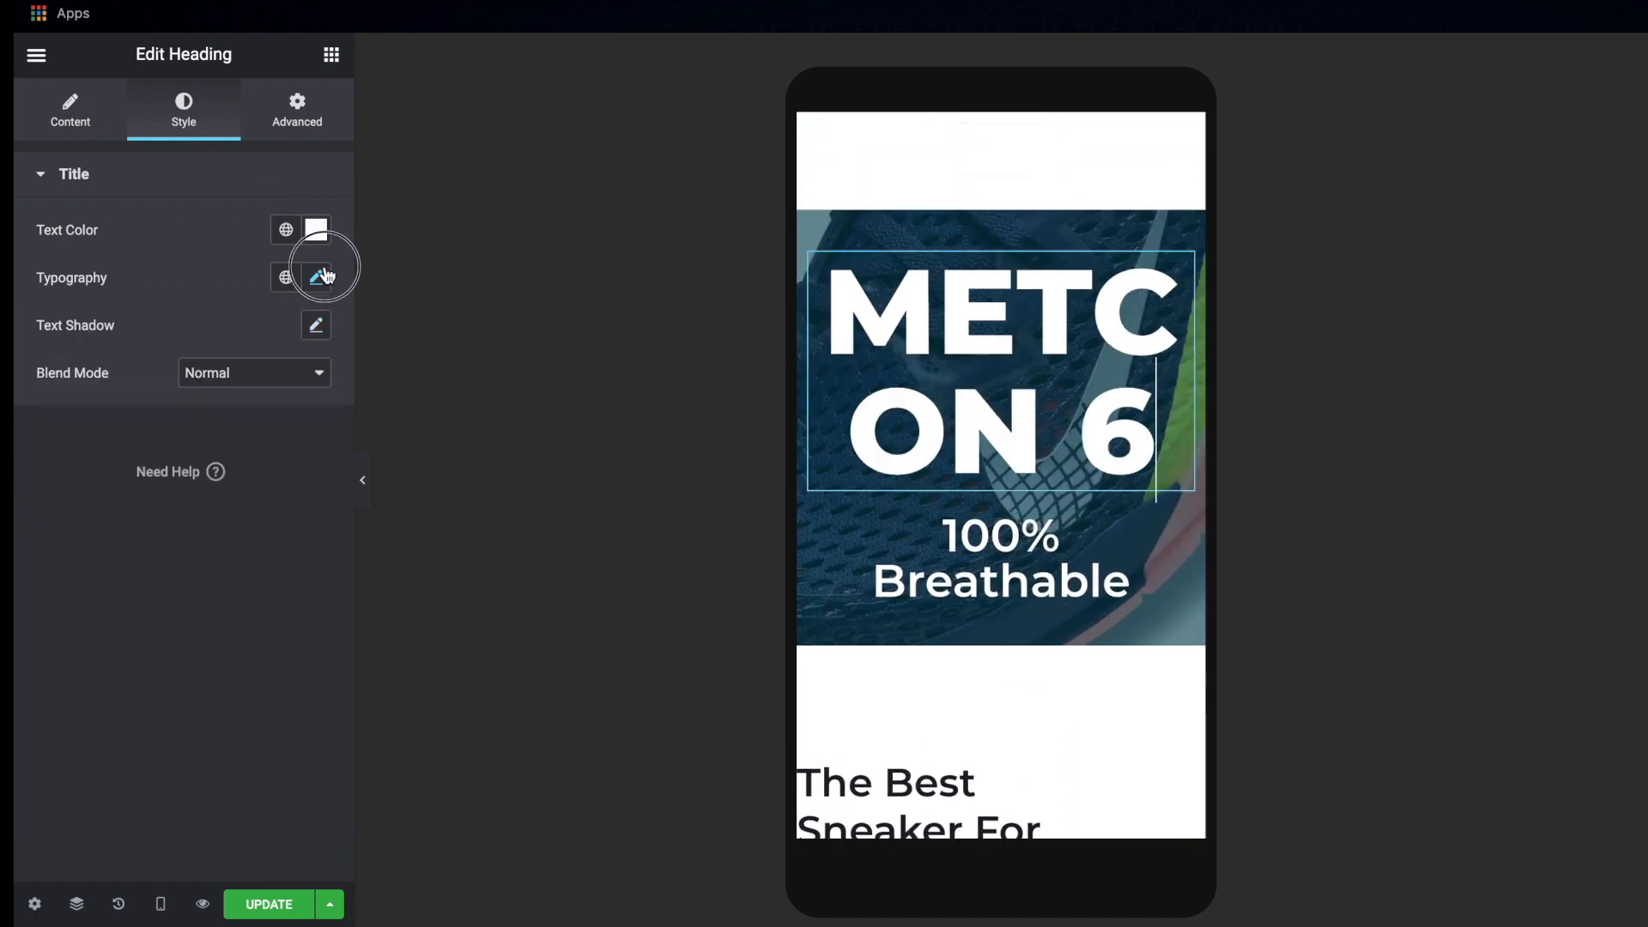
{"action": "left_click_drag", "start_coordinate": [67, 459], "coordinate": [107, 466]}
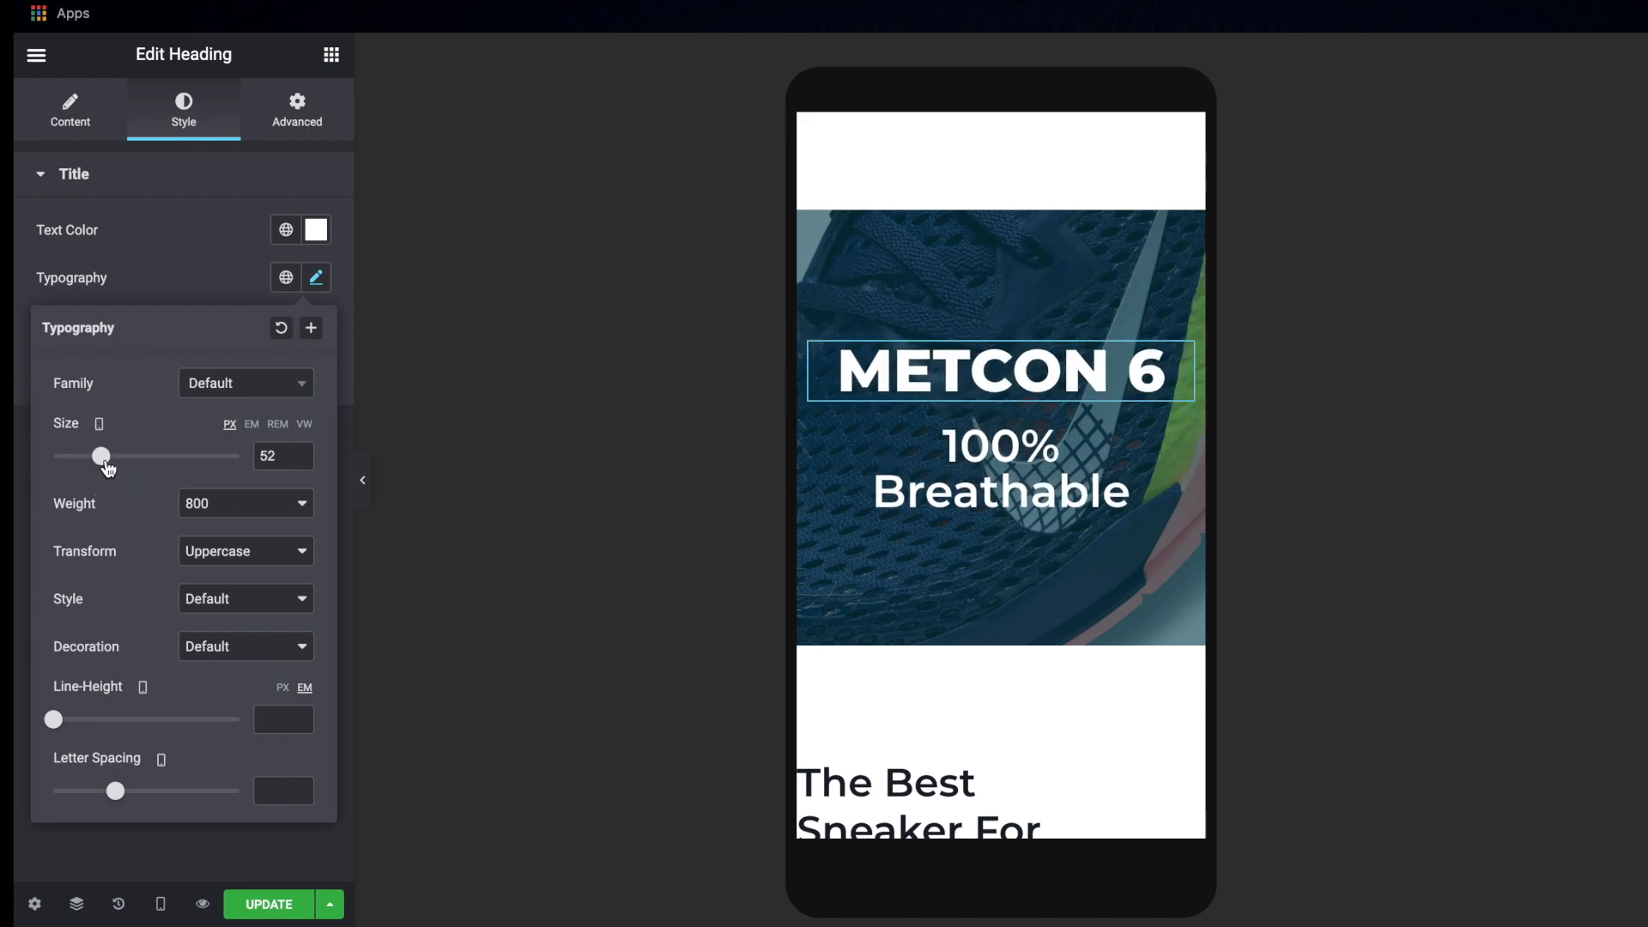
Reduce the mobile font size of the banner's "100% Breathable" heading to 25 px
{"action": "left_click", "coordinate": [957, 486]}
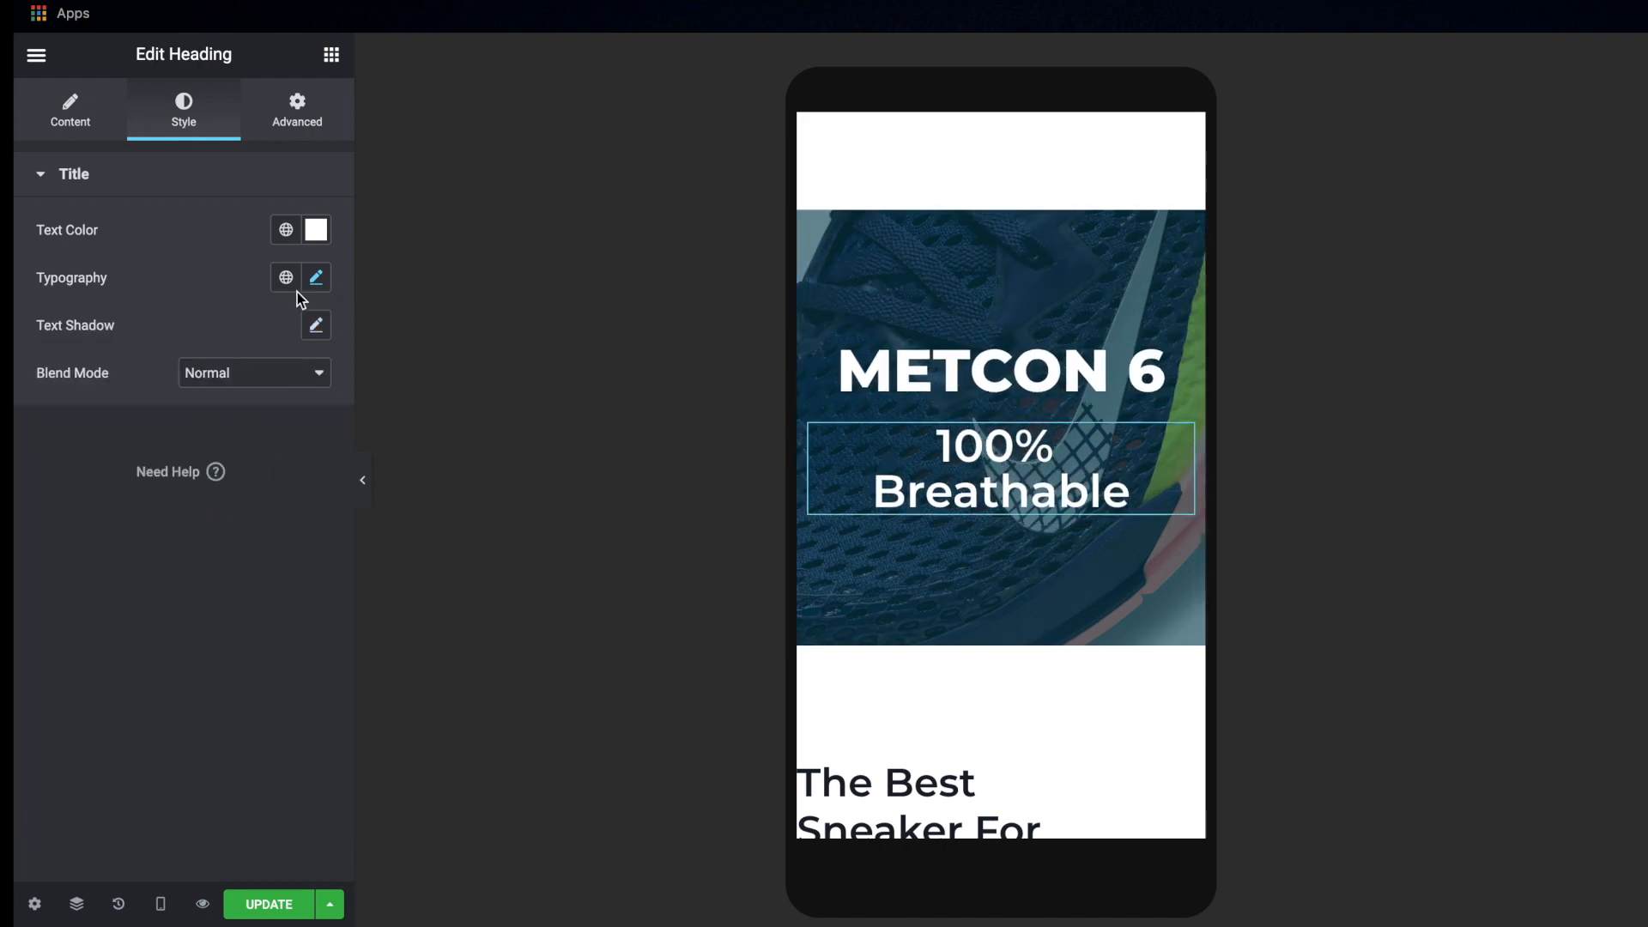
{"action": "left_click", "coordinate": [316, 281]}
{"action": "left_click_drag", "start_coordinate": [60, 462], "coordinate": [86, 461]}
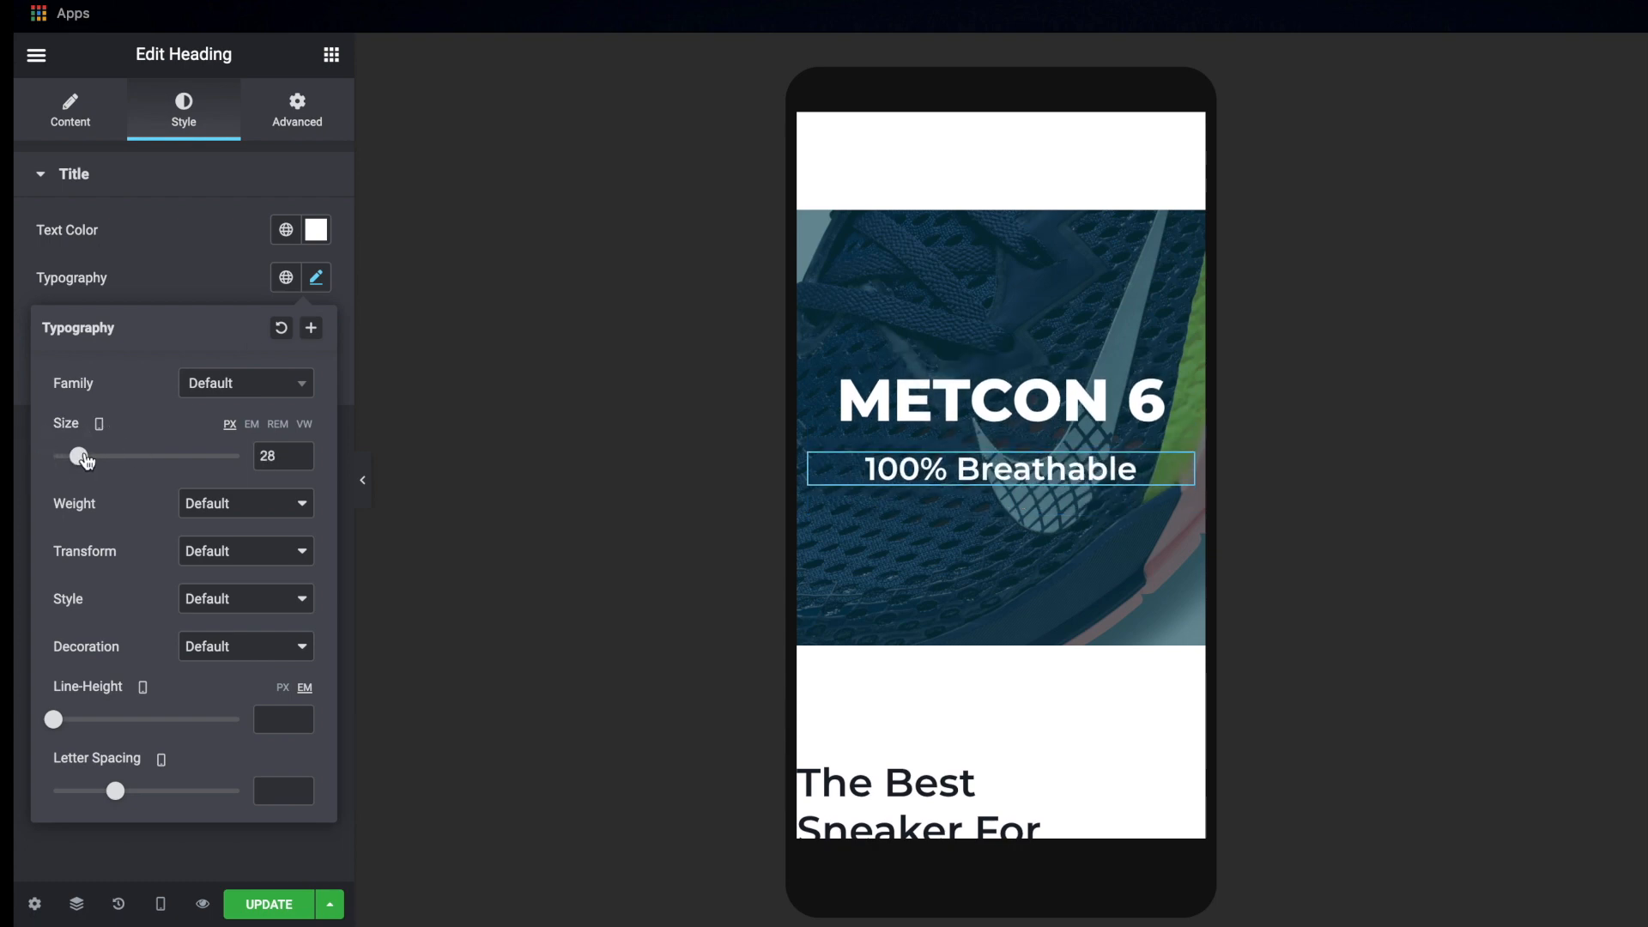
{"action": "left_click", "coordinate": [298, 462]}
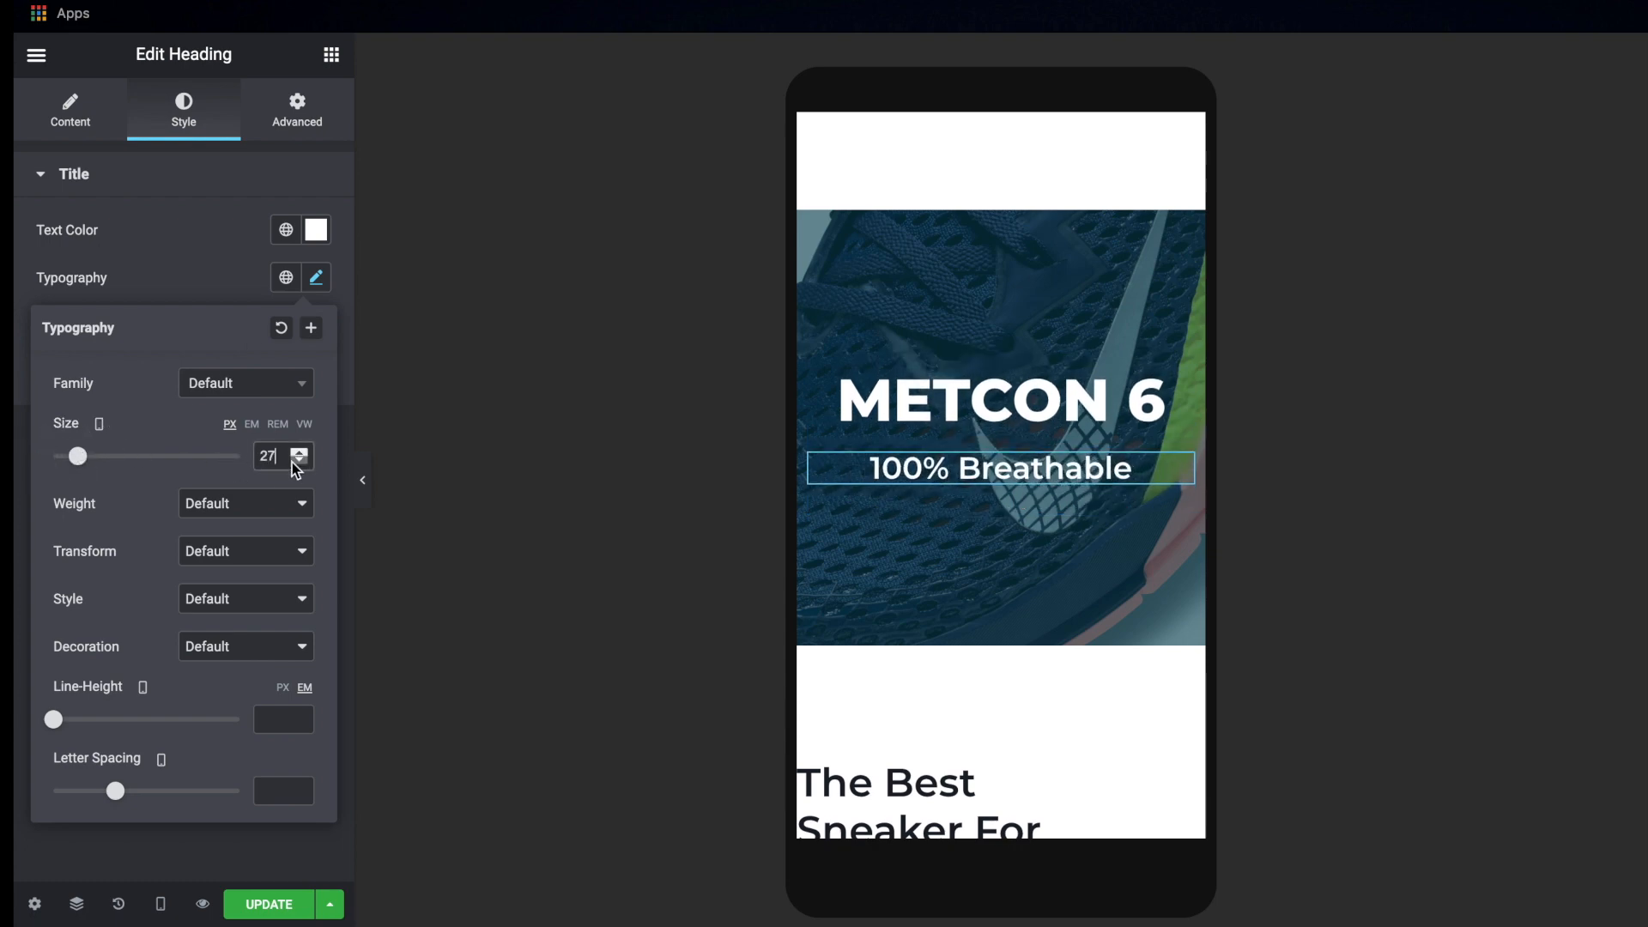
{"action": "left_click", "coordinate": [299, 461]}
{"action": "left_click", "coordinate": [299, 461]}
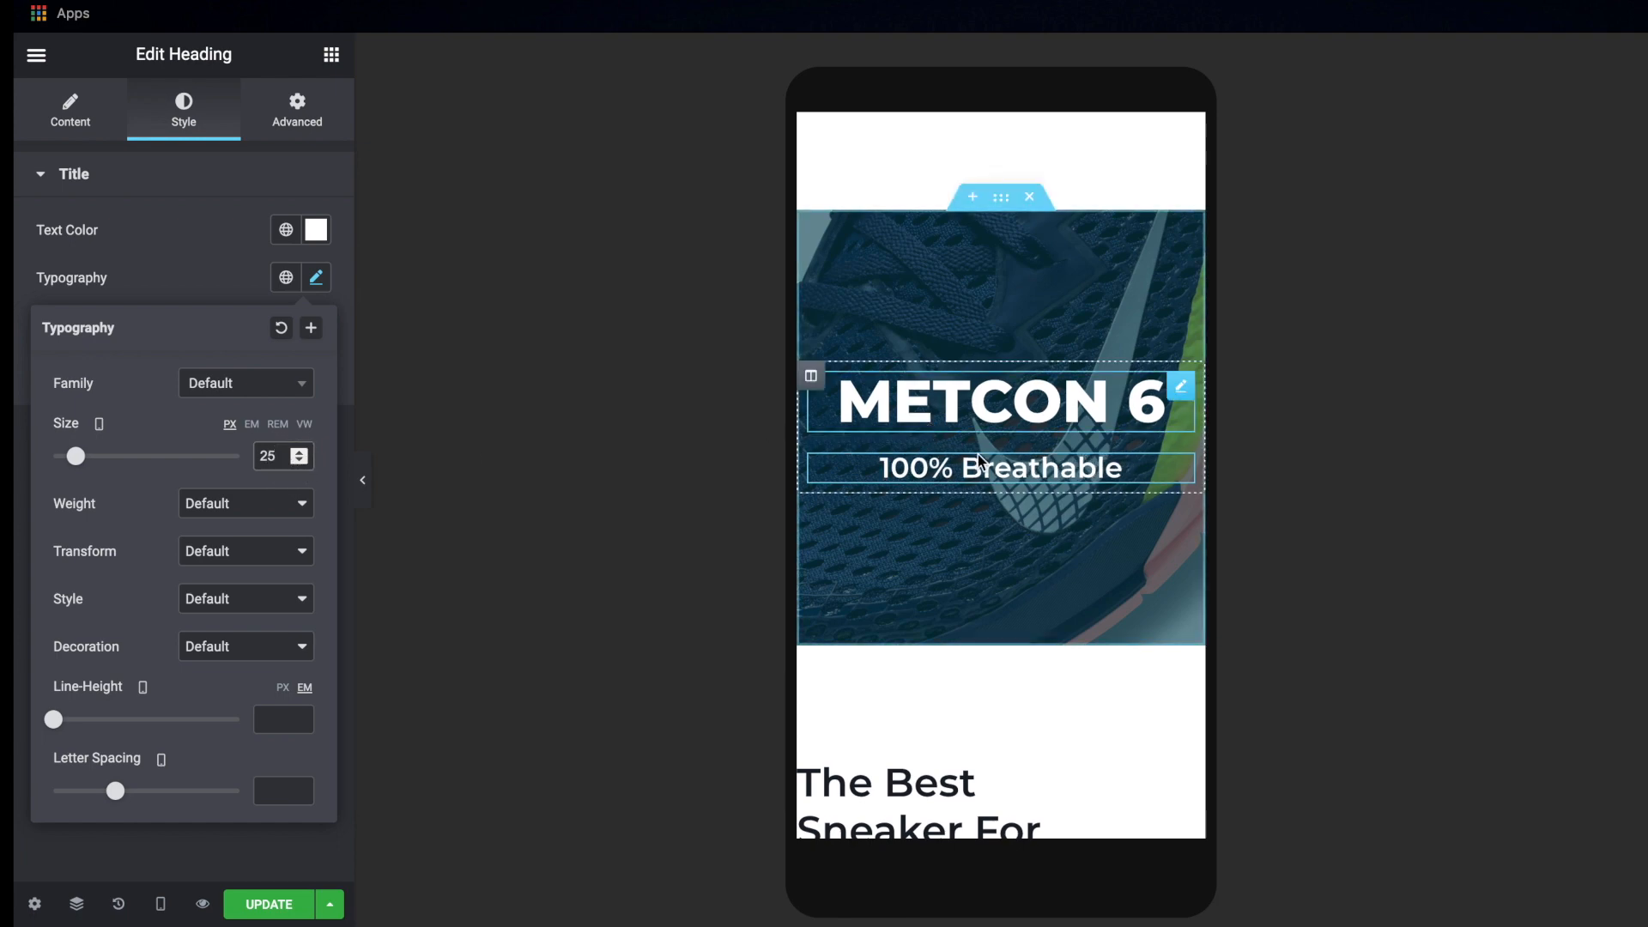
Unlink the mobile padding of the text column below the banner, setting left to 10 px and the other sides to 0
{"action": "scroll", "coordinate": [1114, 555], "scroll_direction": "down", "scroll_amount": 3}
{"action": "scroll", "coordinate": [1114, 557], "scroll_direction": "down", "scroll_amount": 3}
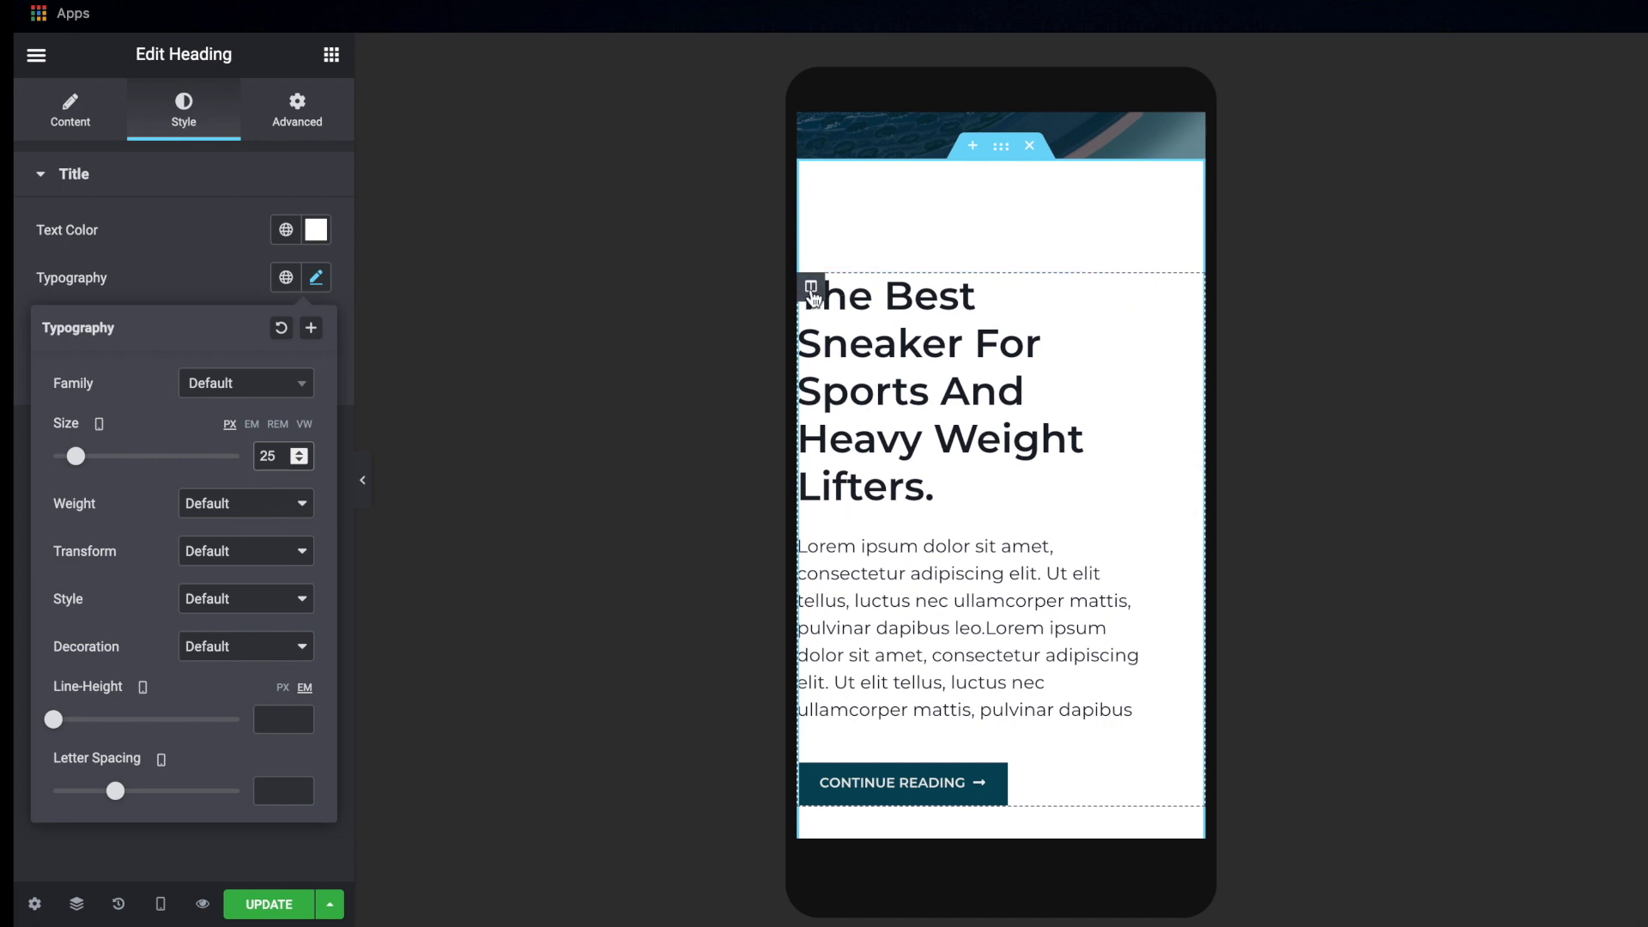
{"action": "left_click", "coordinate": [811, 287]}
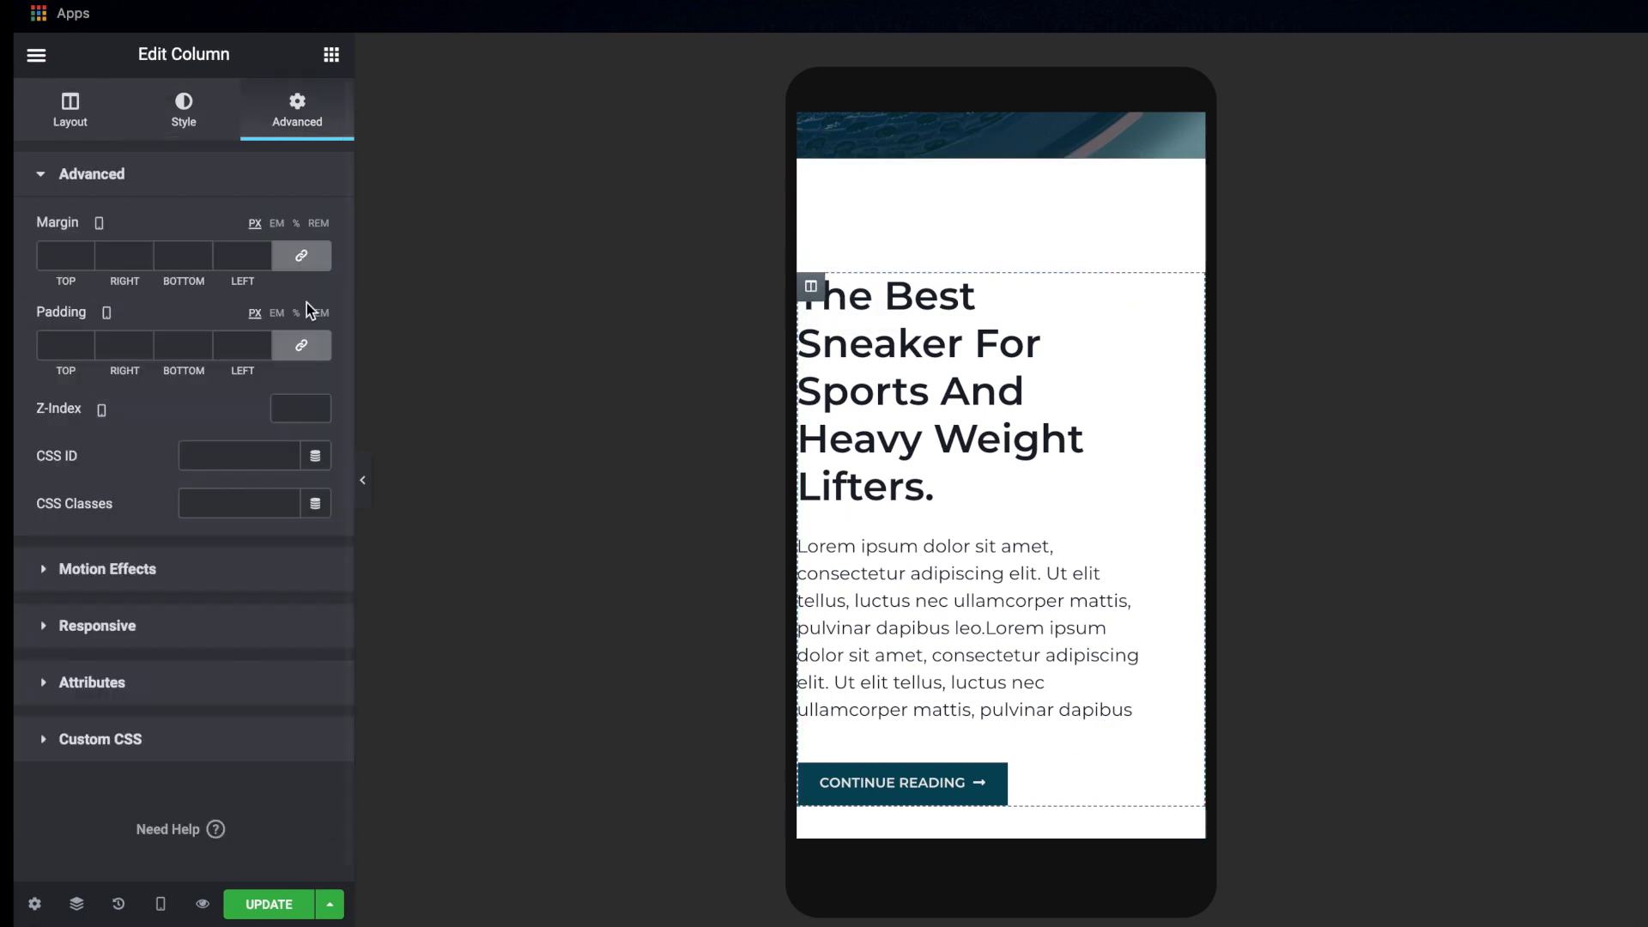
{"action": "left_click", "coordinate": [303, 346]}
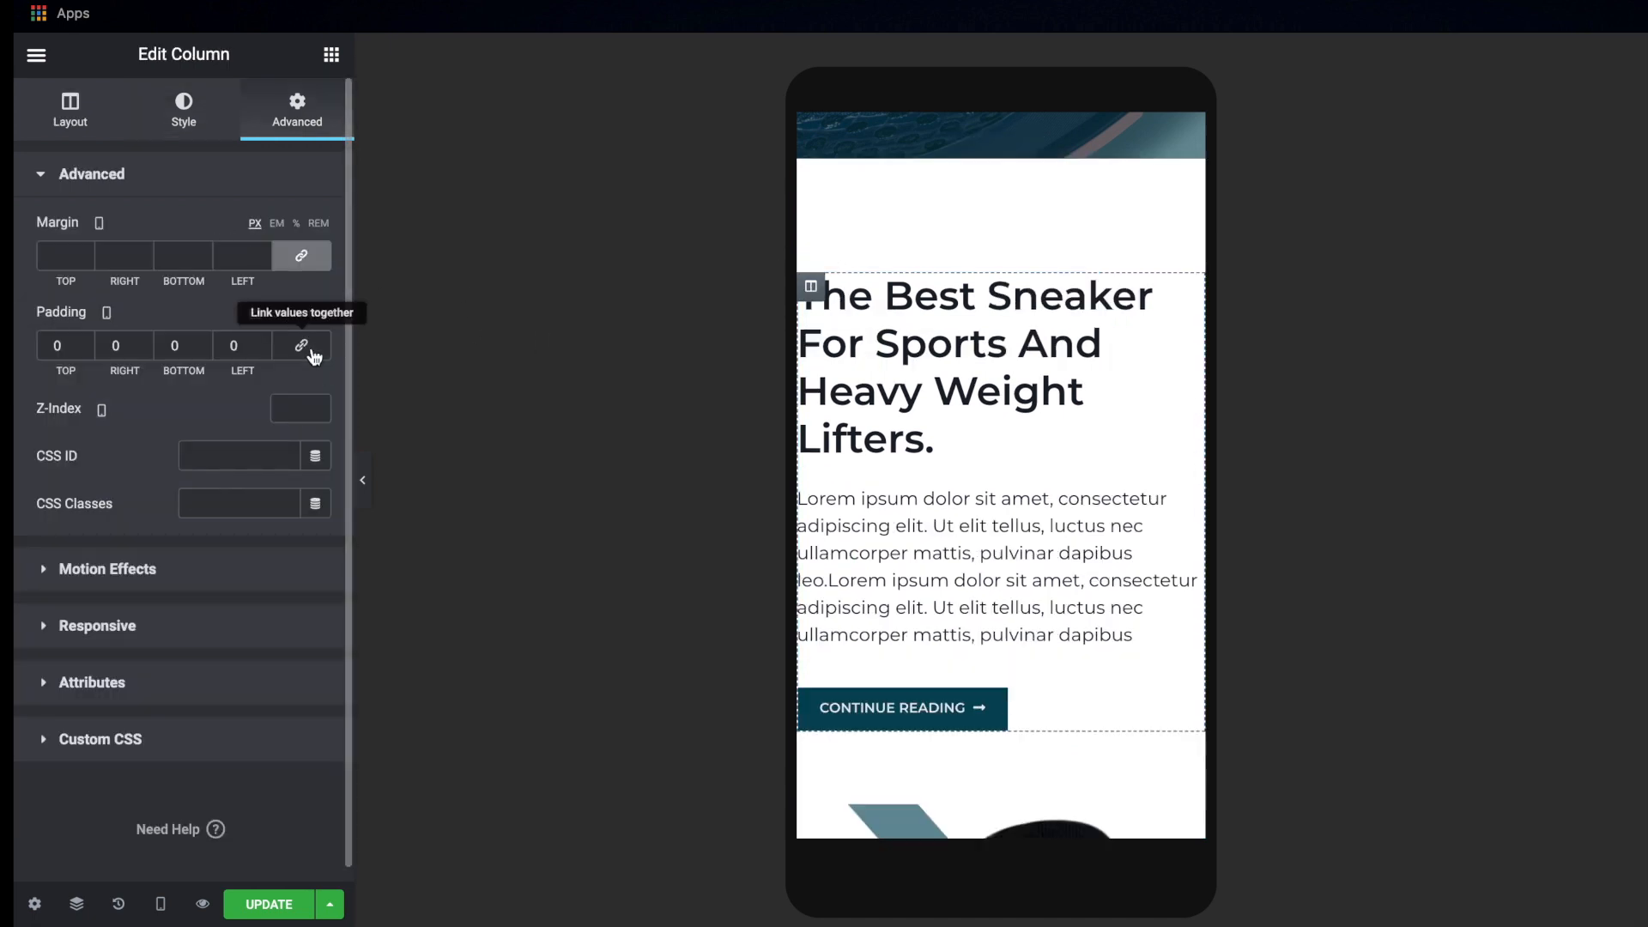
{"action": "type", "text": "1"}
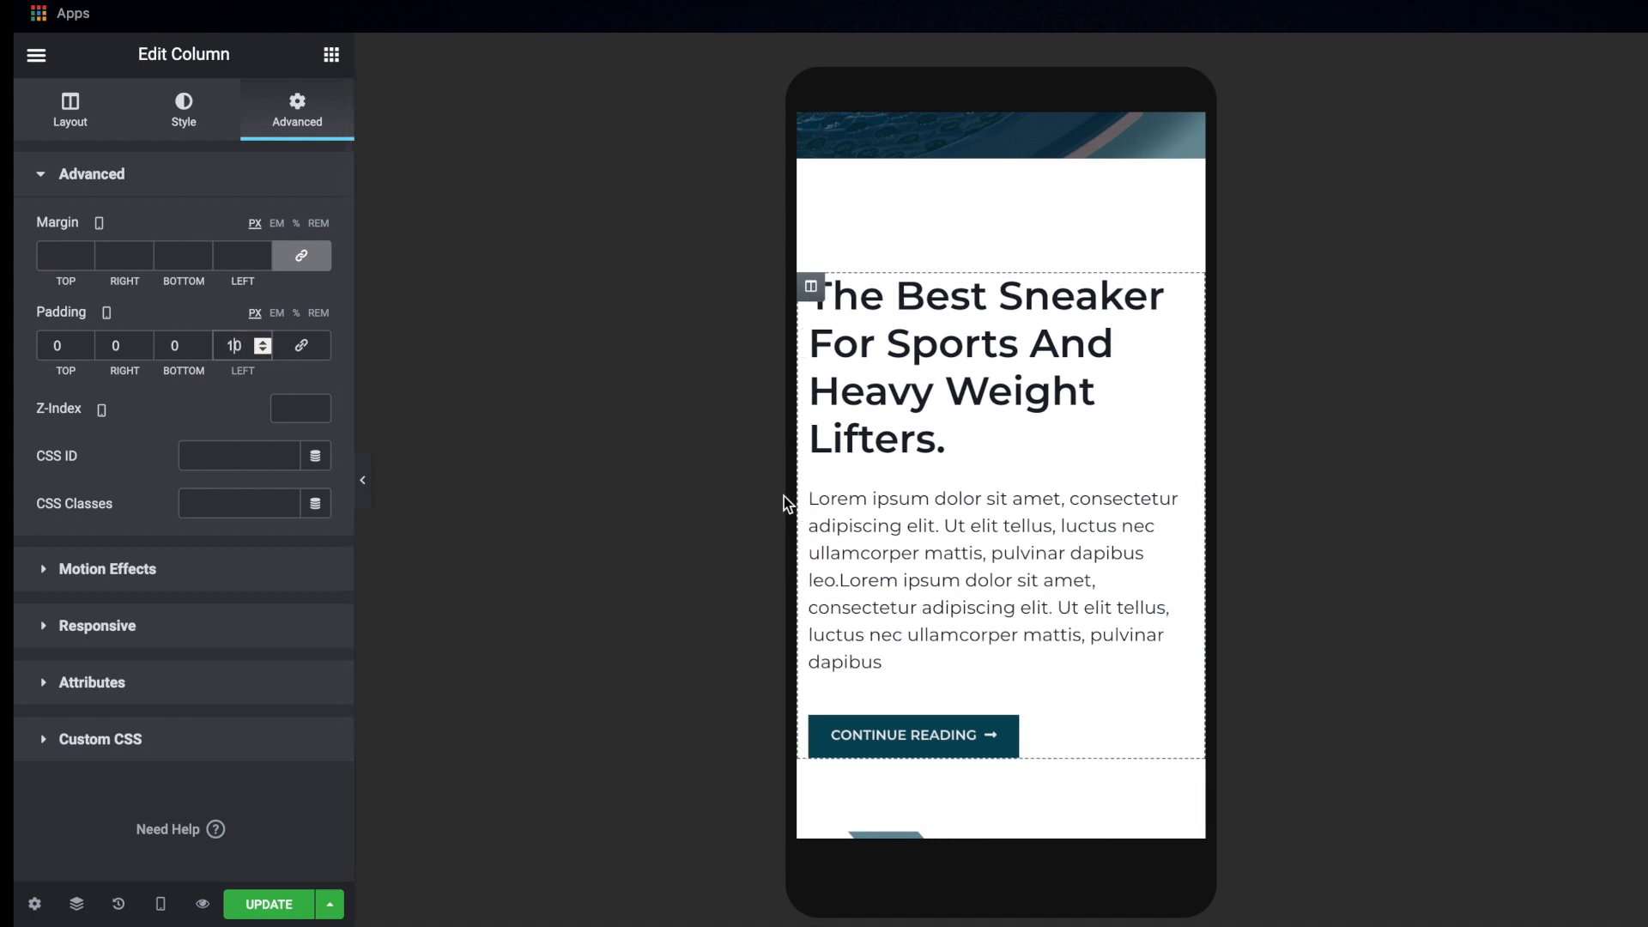
Set the mobile font size of the "The Best Sneaker For Sports And Heavy Weight Lifters." heading below the banner to 25 px
{"action": "scroll", "coordinate": [1053, 479], "scroll_direction": "down", "scroll_amount": 7}
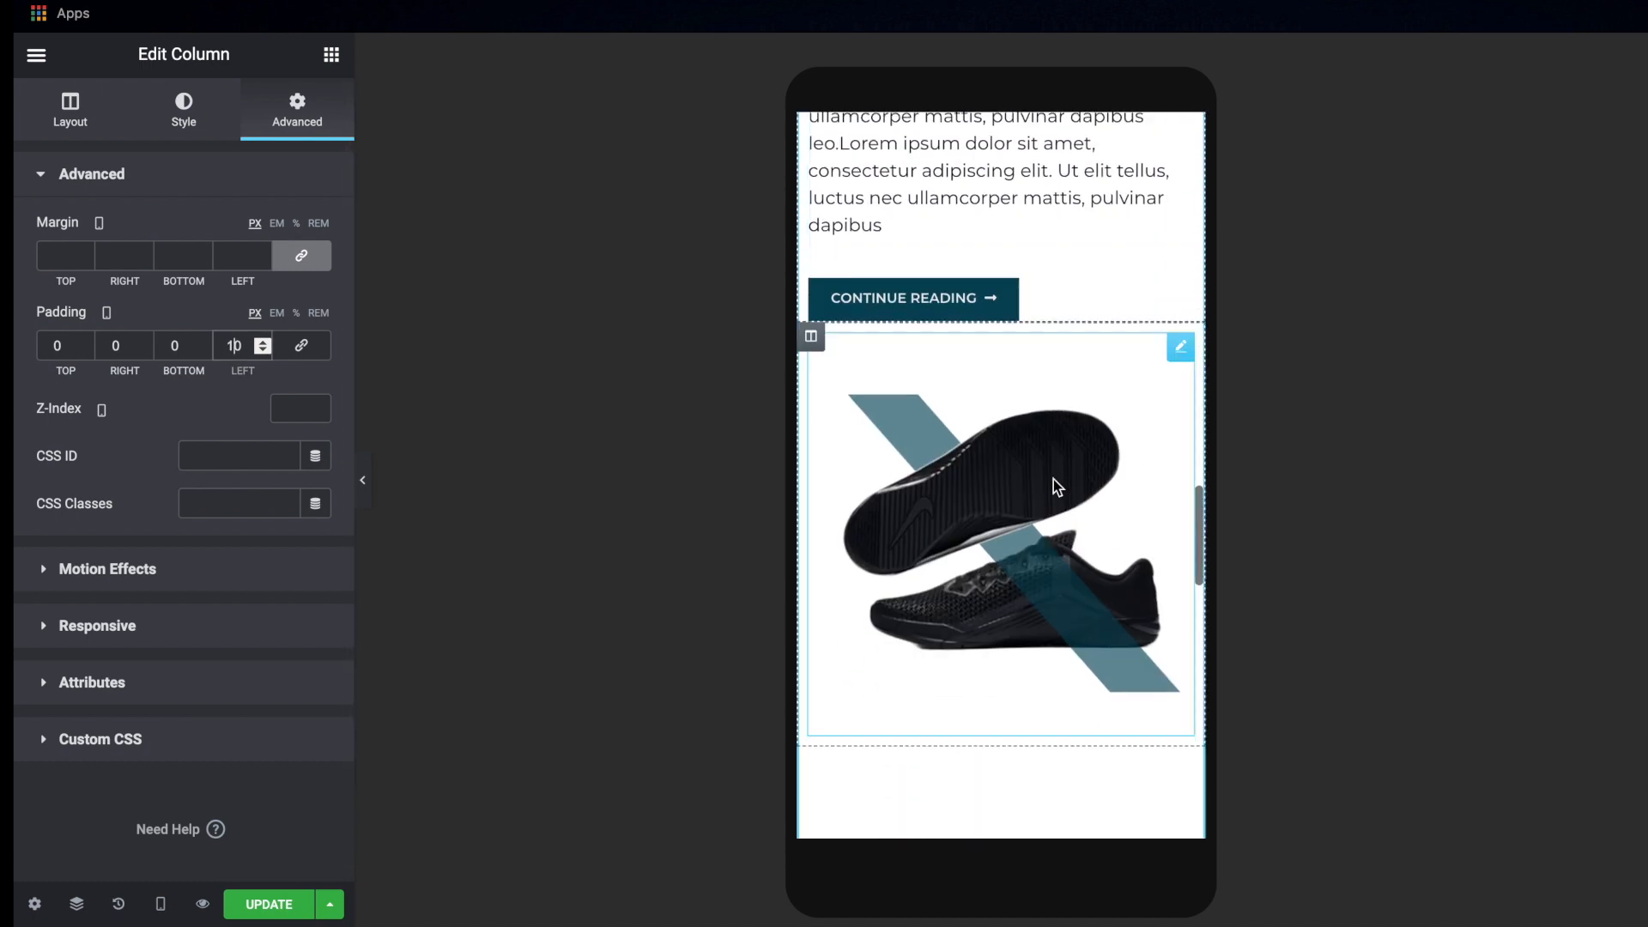
{"action": "scroll", "coordinate": [1053, 479], "scroll_direction": "up", "scroll_amount": 10}
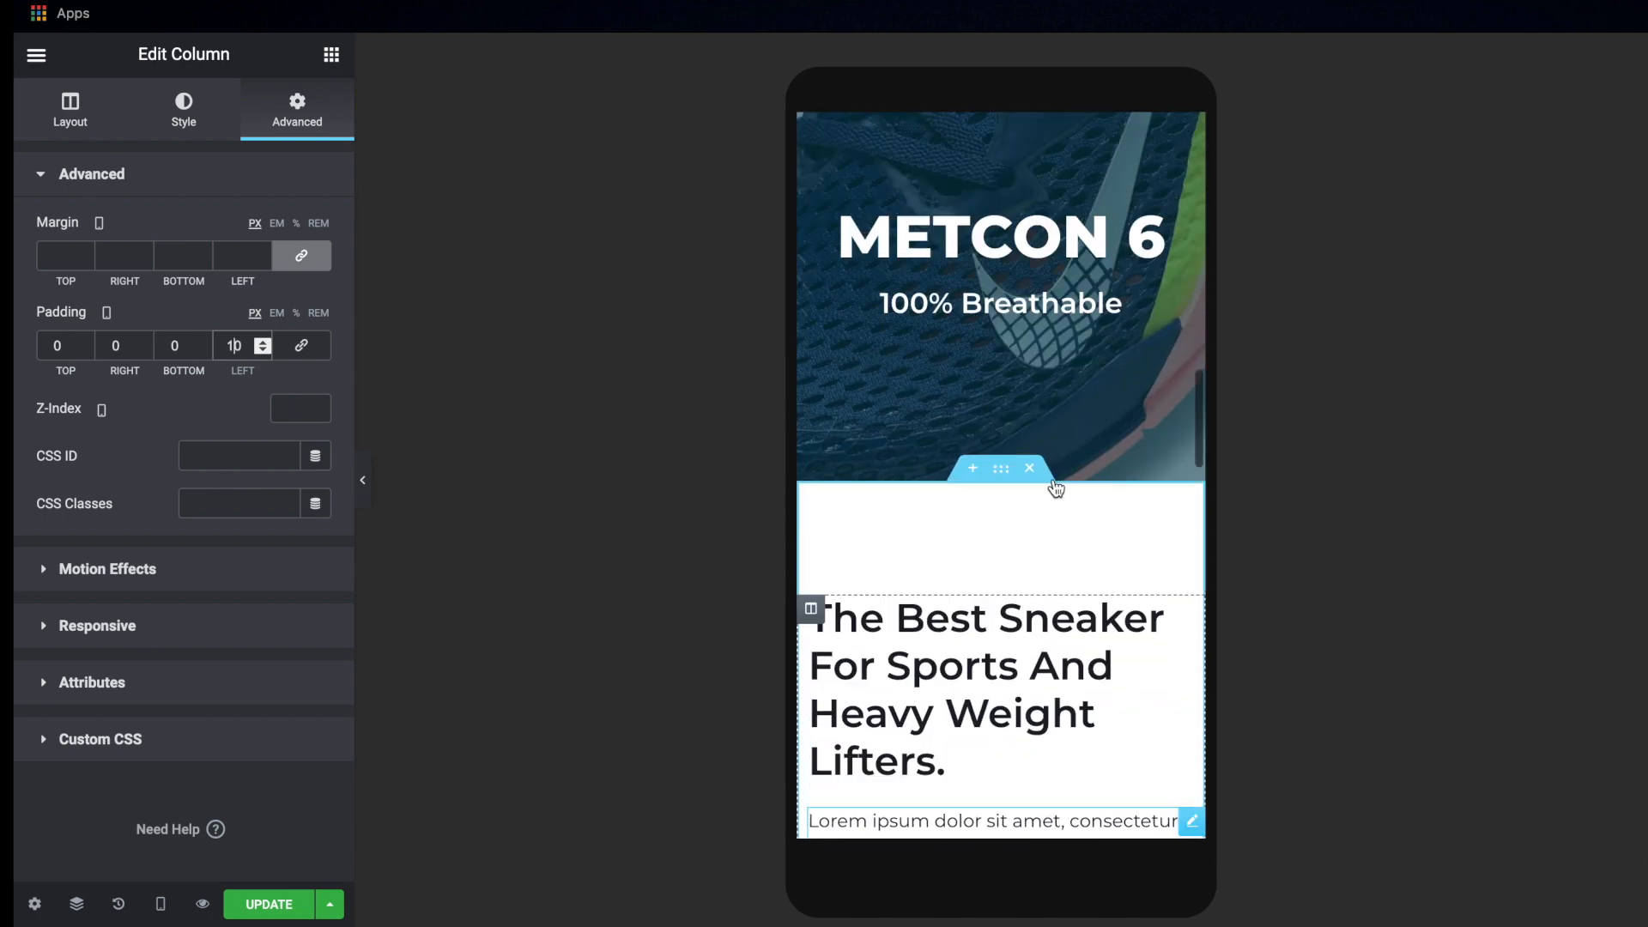
{"action": "scroll", "coordinate": [1053, 479], "scroll_direction": "down", "scroll_amount": 7}
{"action": "scroll", "coordinate": [1053, 479], "scroll_direction": "up", "scroll_amount": 3}
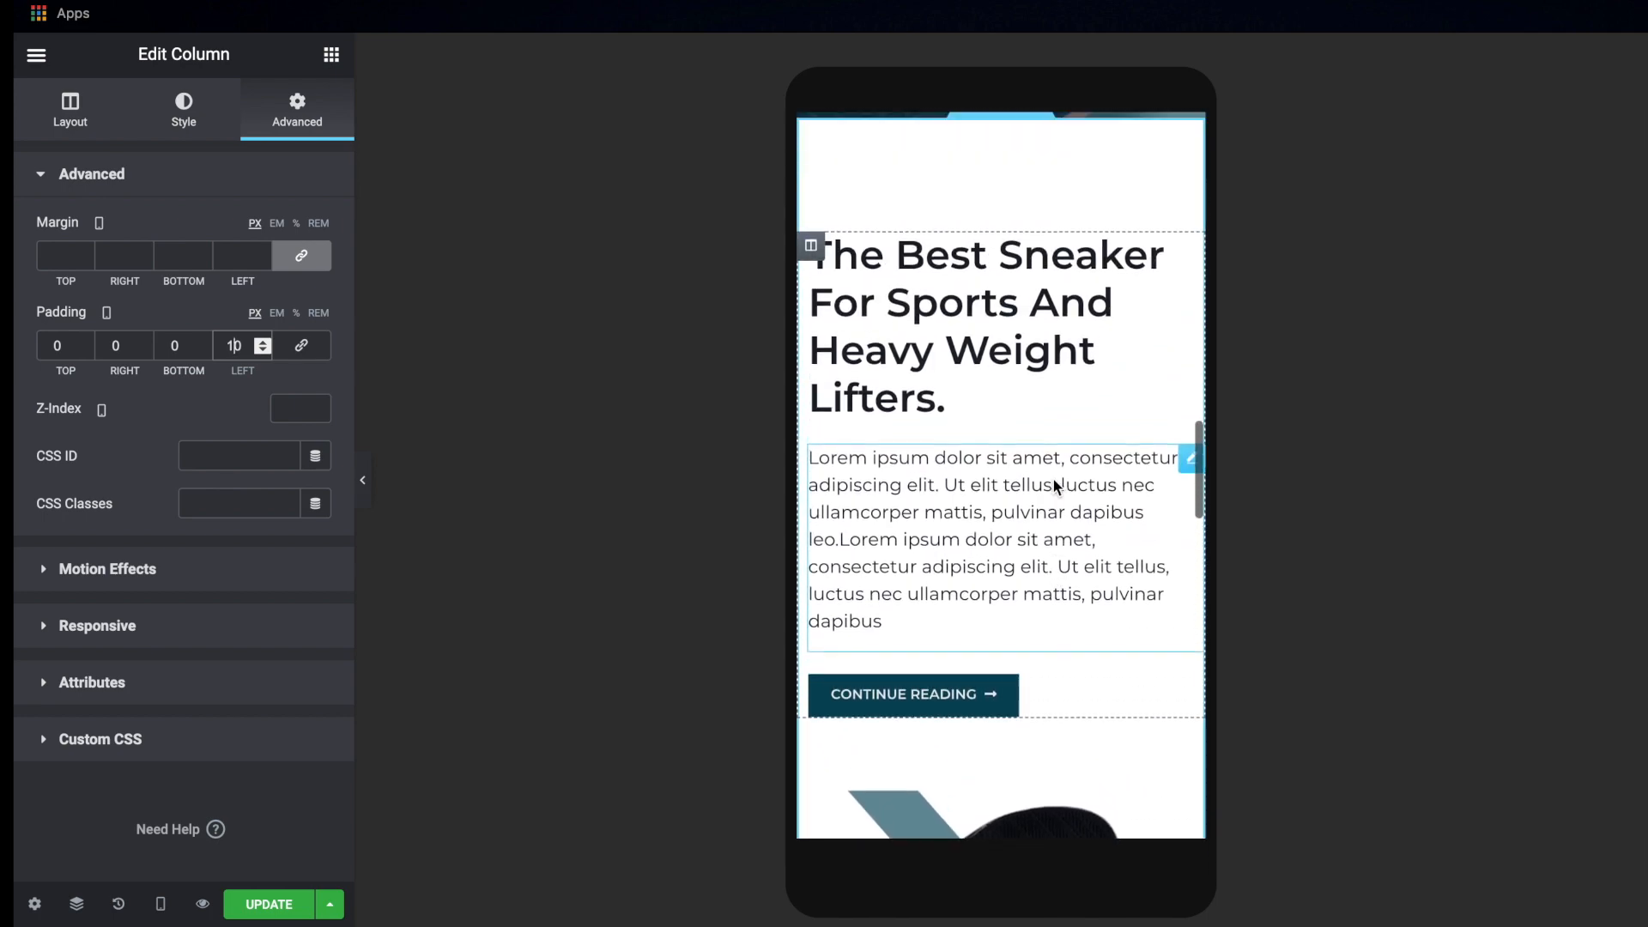
{"action": "scroll", "coordinate": [1053, 479], "scroll_direction": "down", "scroll_amount": 1}
{"action": "left_click", "coordinate": [986, 257]}
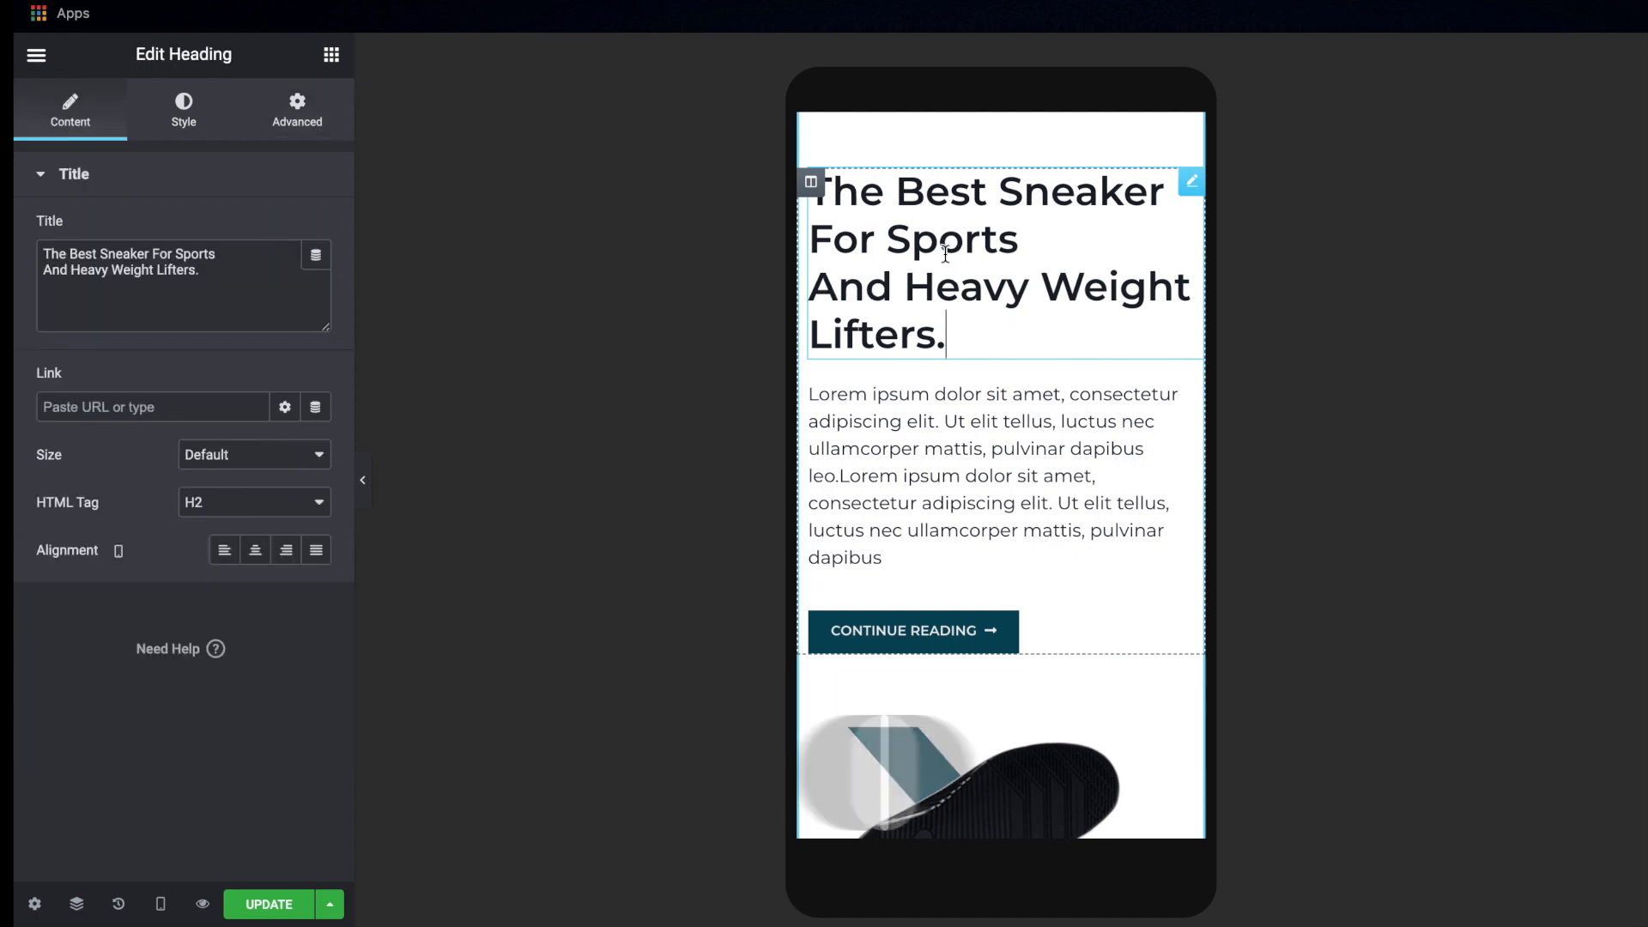
{"action": "left_click", "coordinate": [183, 116]}
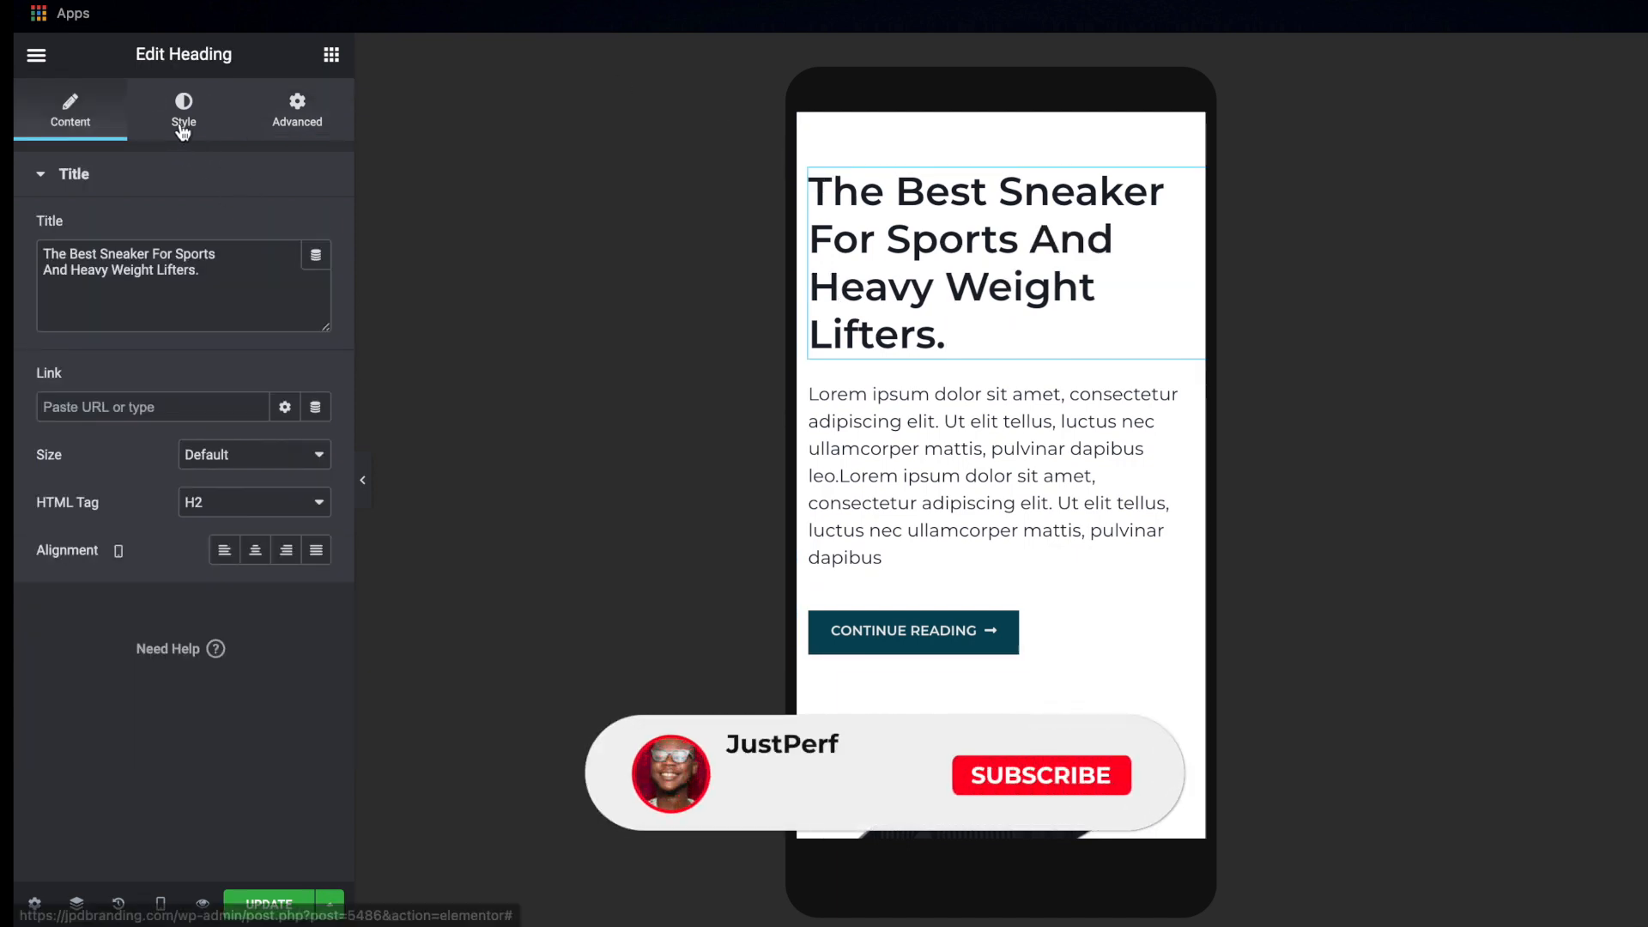
{"action": "left_click", "coordinate": [317, 279]}
{"action": "left_click", "coordinate": [282, 452]}
{"action": "type", "text": "25"}
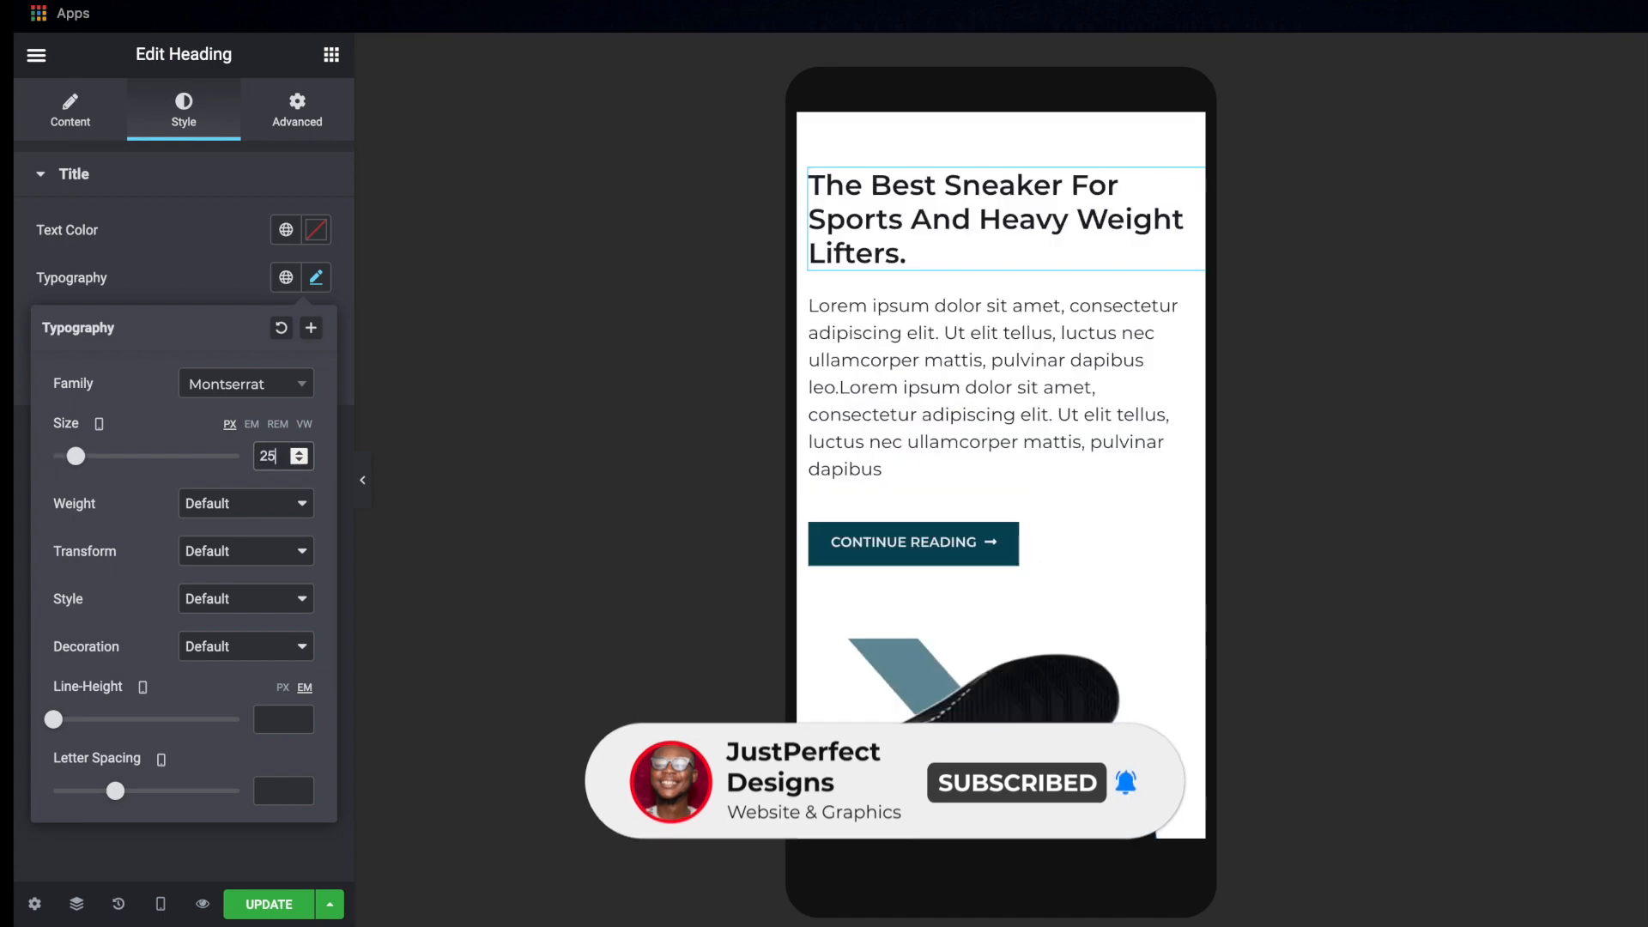
Examine the mobile layout of the three numbered features and their dark gym background
{"action": "scroll", "coordinate": [983, 421], "scroll_direction": "down", "scroll_amount": 10}
{"action": "scroll", "coordinate": [983, 420], "scroll_direction": "down", "scroll_amount": 3}
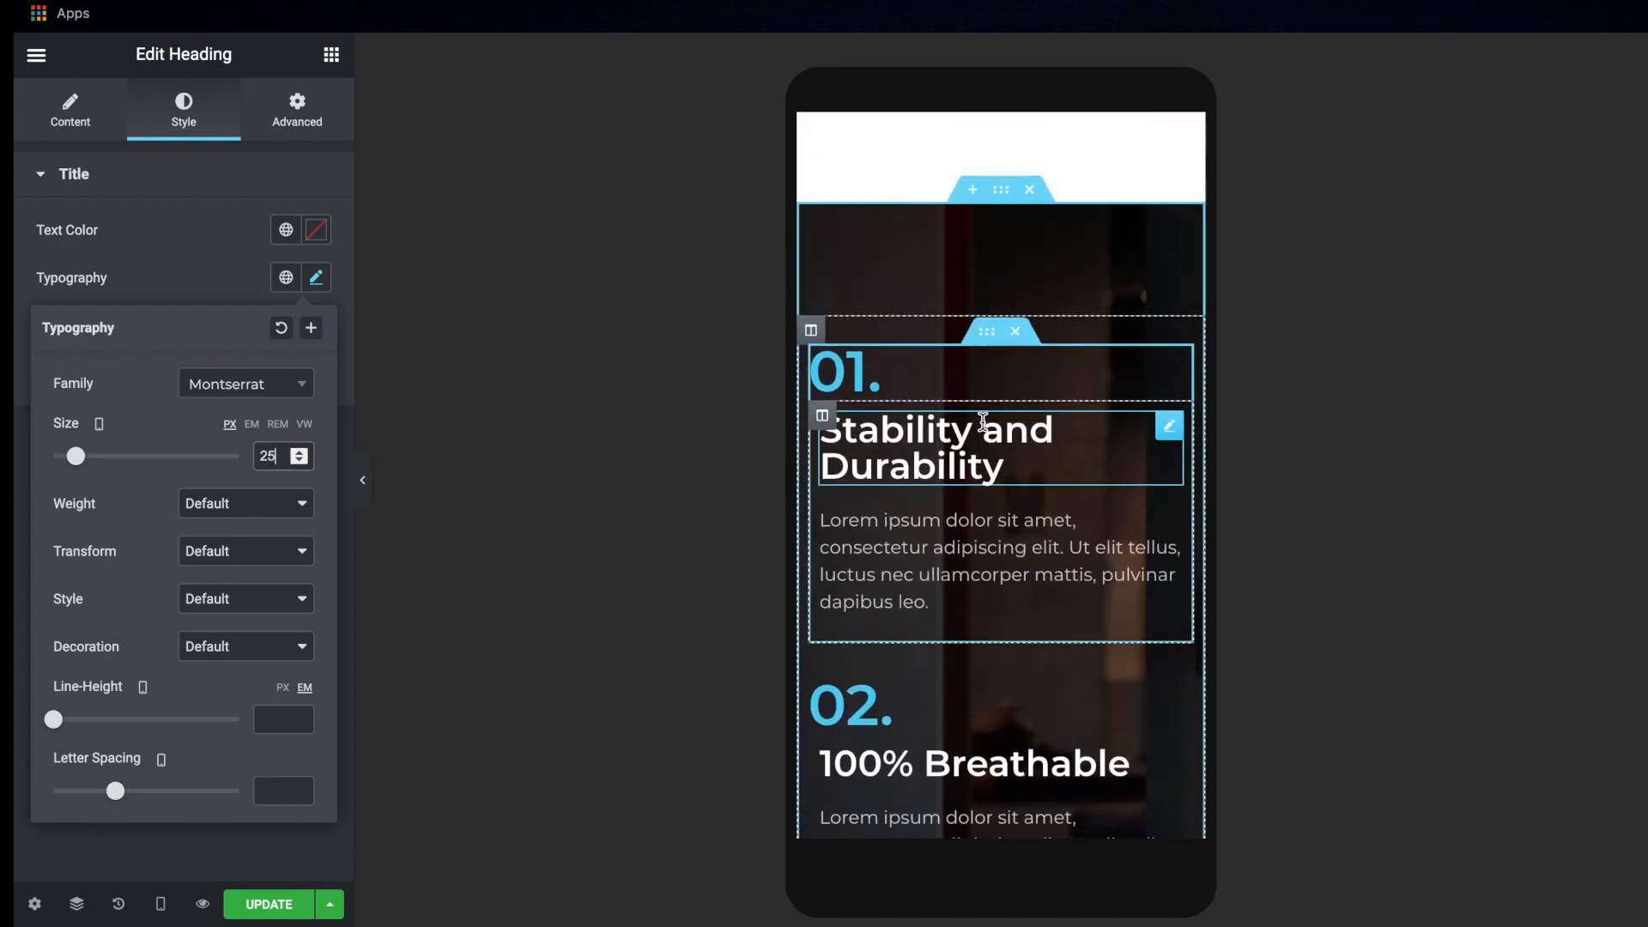
{"action": "scroll", "coordinate": [983, 427], "scroll_direction": "up", "scroll_amount": 2}
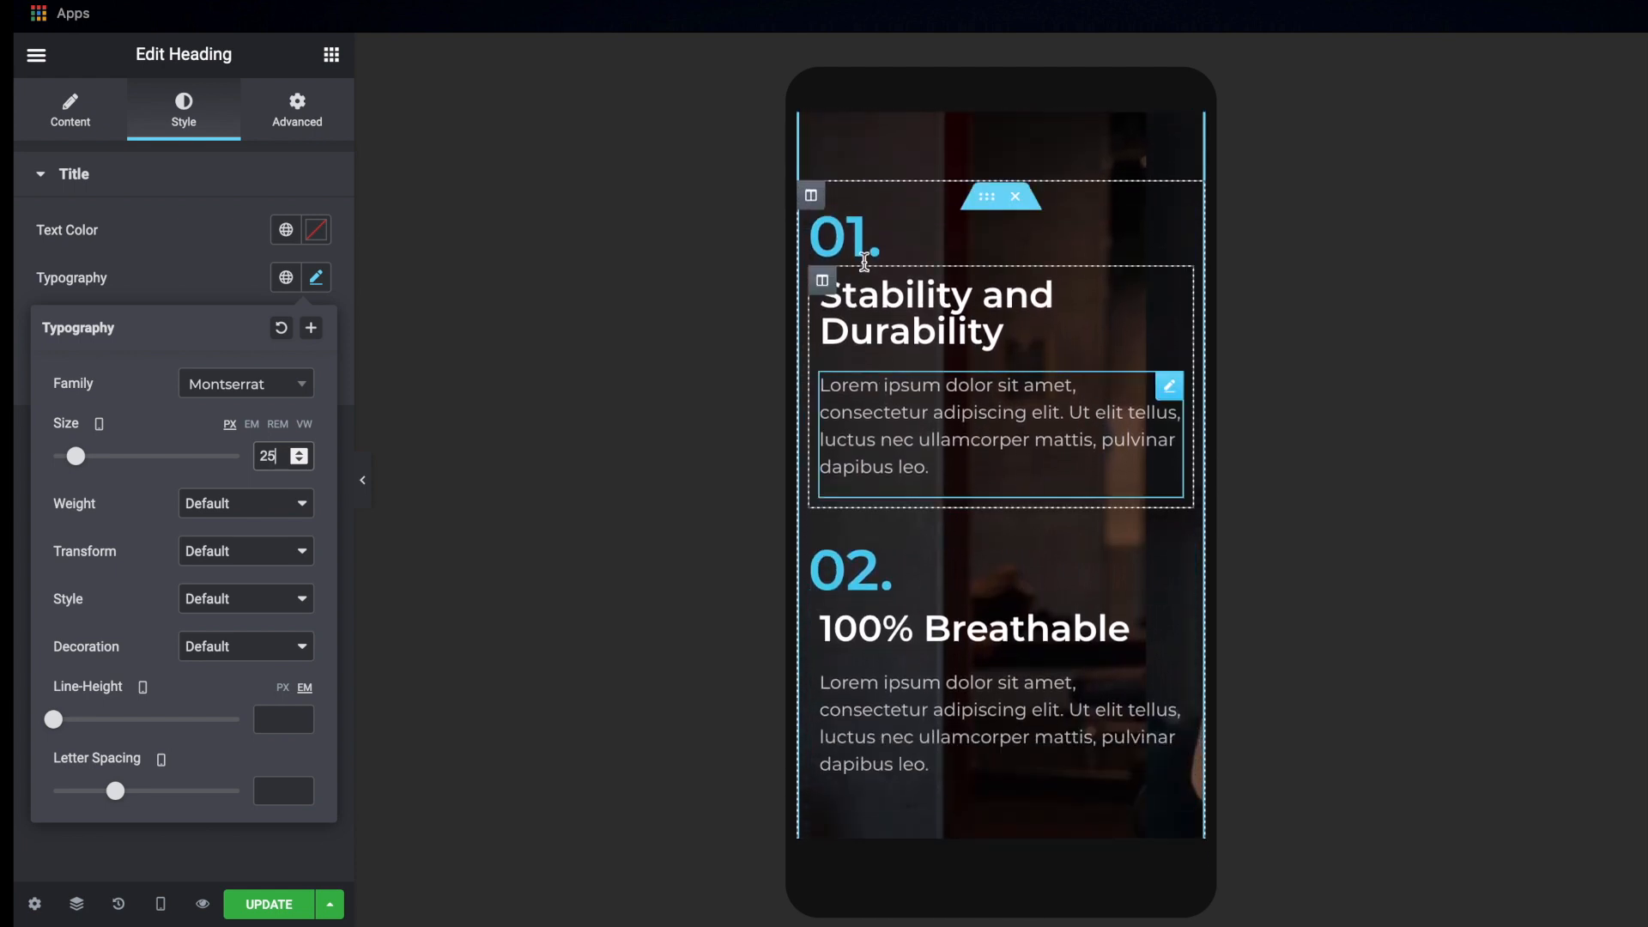
{"action": "scroll", "coordinate": [968, 705], "scroll_direction": "down", "scroll_amount": 3}
{"action": "scroll", "coordinate": [968, 706], "scroll_direction": "down", "scroll_amount": 8}
{"action": "scroll", "coordinate": [968, 706], "scroll_direction": "up", "scroll_amount": 10}
{"action": "scroll", "coordinate": [968, 705], "scroll_direction": "up", "scroll_amount": 4}
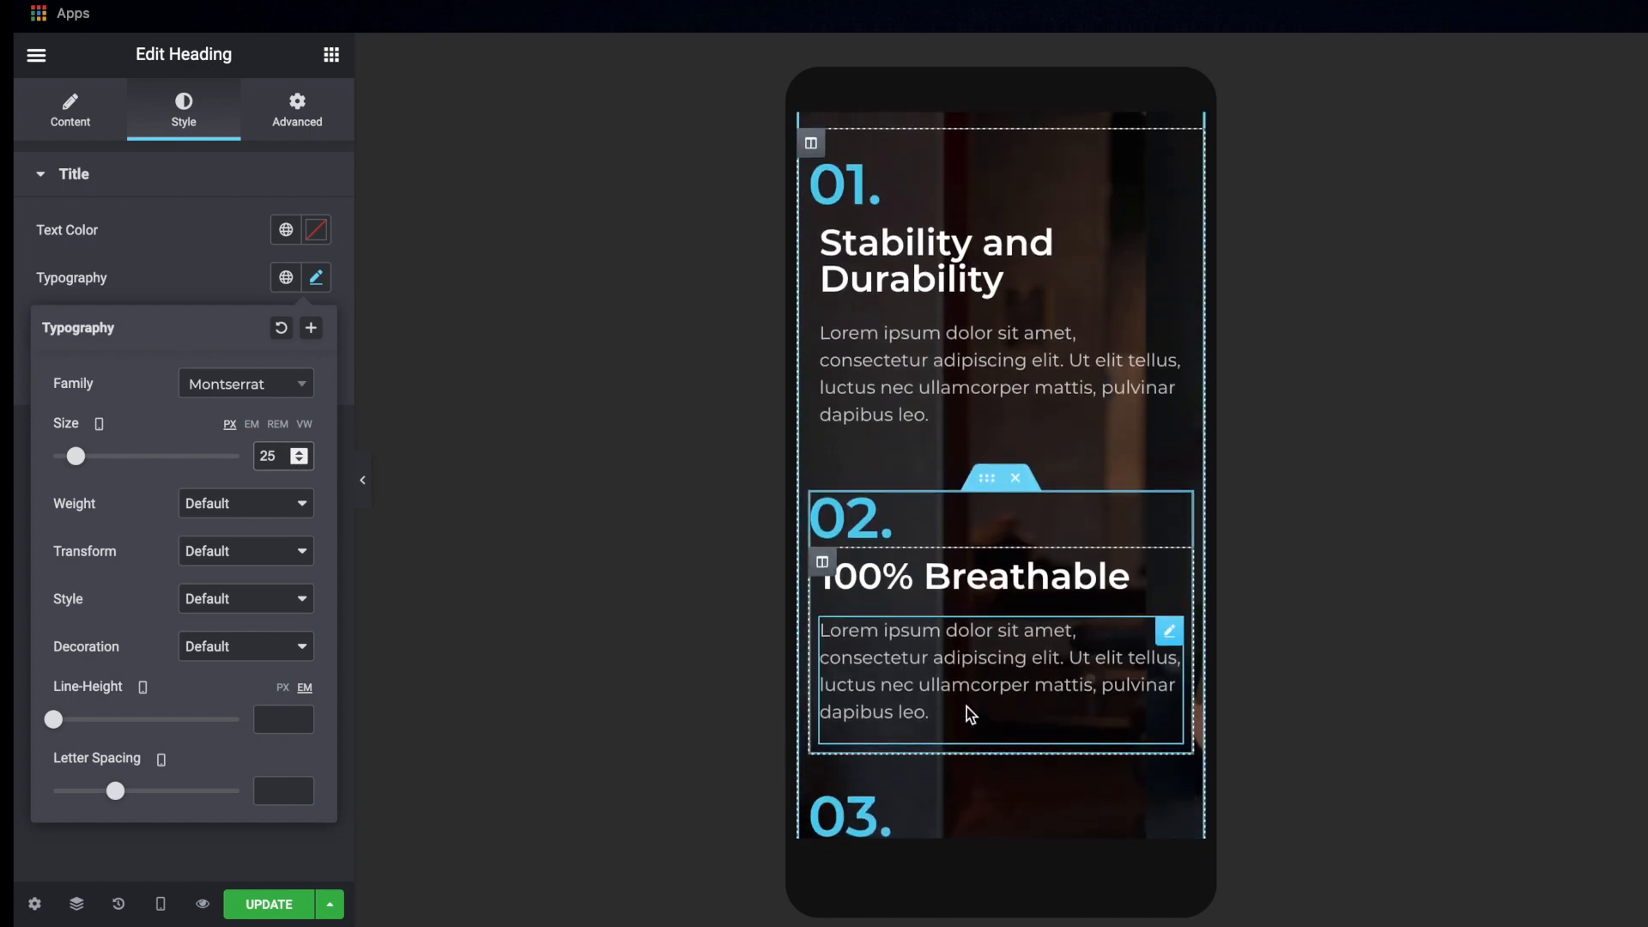
Set the mobile font size of the "Stands Up To Push & Pull Of Heavily Weighted & Highly Intensive Workout" heading to 25 px
{"action": "scroll", "coordinate": [969, 714], "scroll_direction": "down", "scroll_amount": 8}
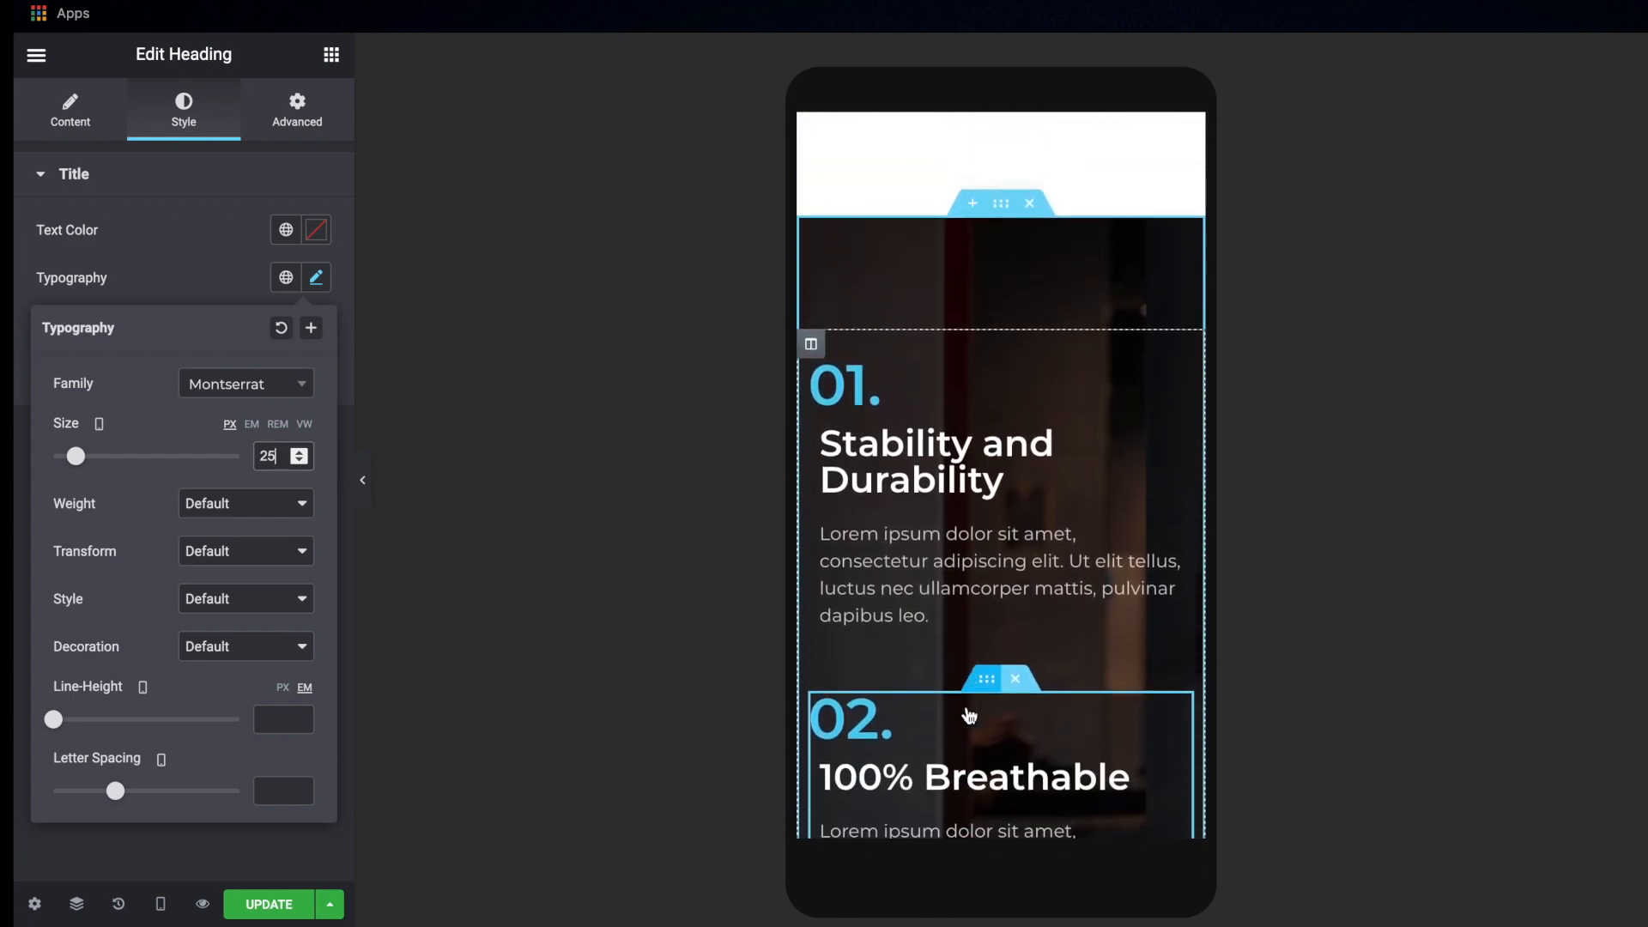
{"action": "scroll", "coordinate": [968, 710], "scroll_direction": "down", "scroll_amount": 1}
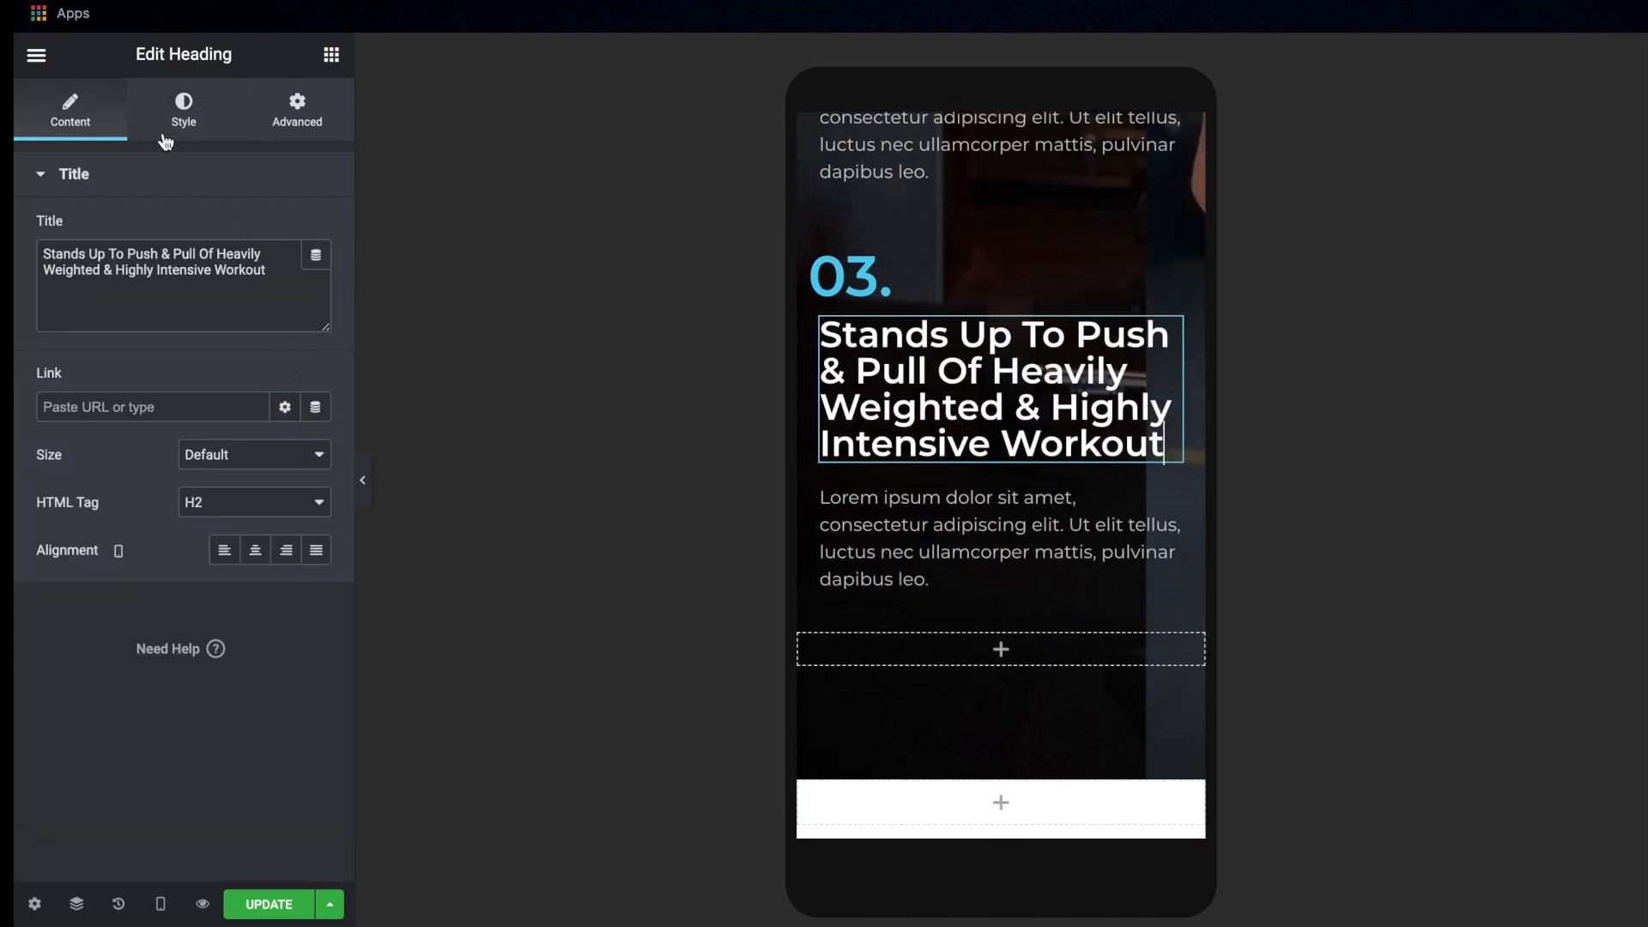
{"action": "left_click", "coordinate": [202, 124]}
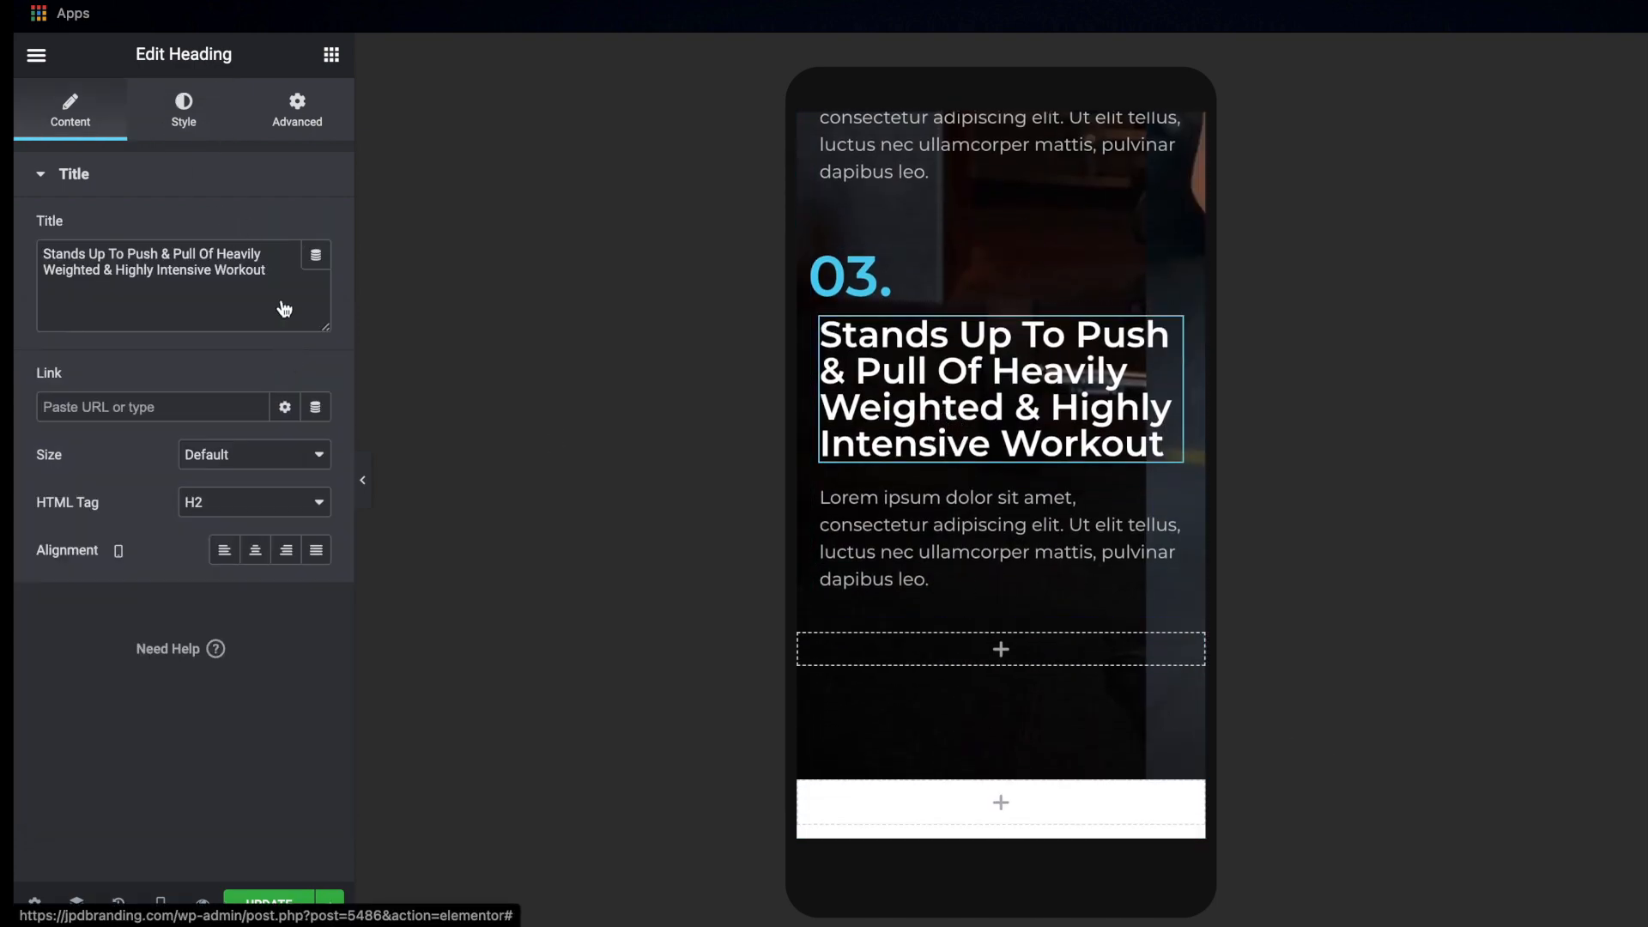
{"action": "left_click", "coordinate": [315, 285]}
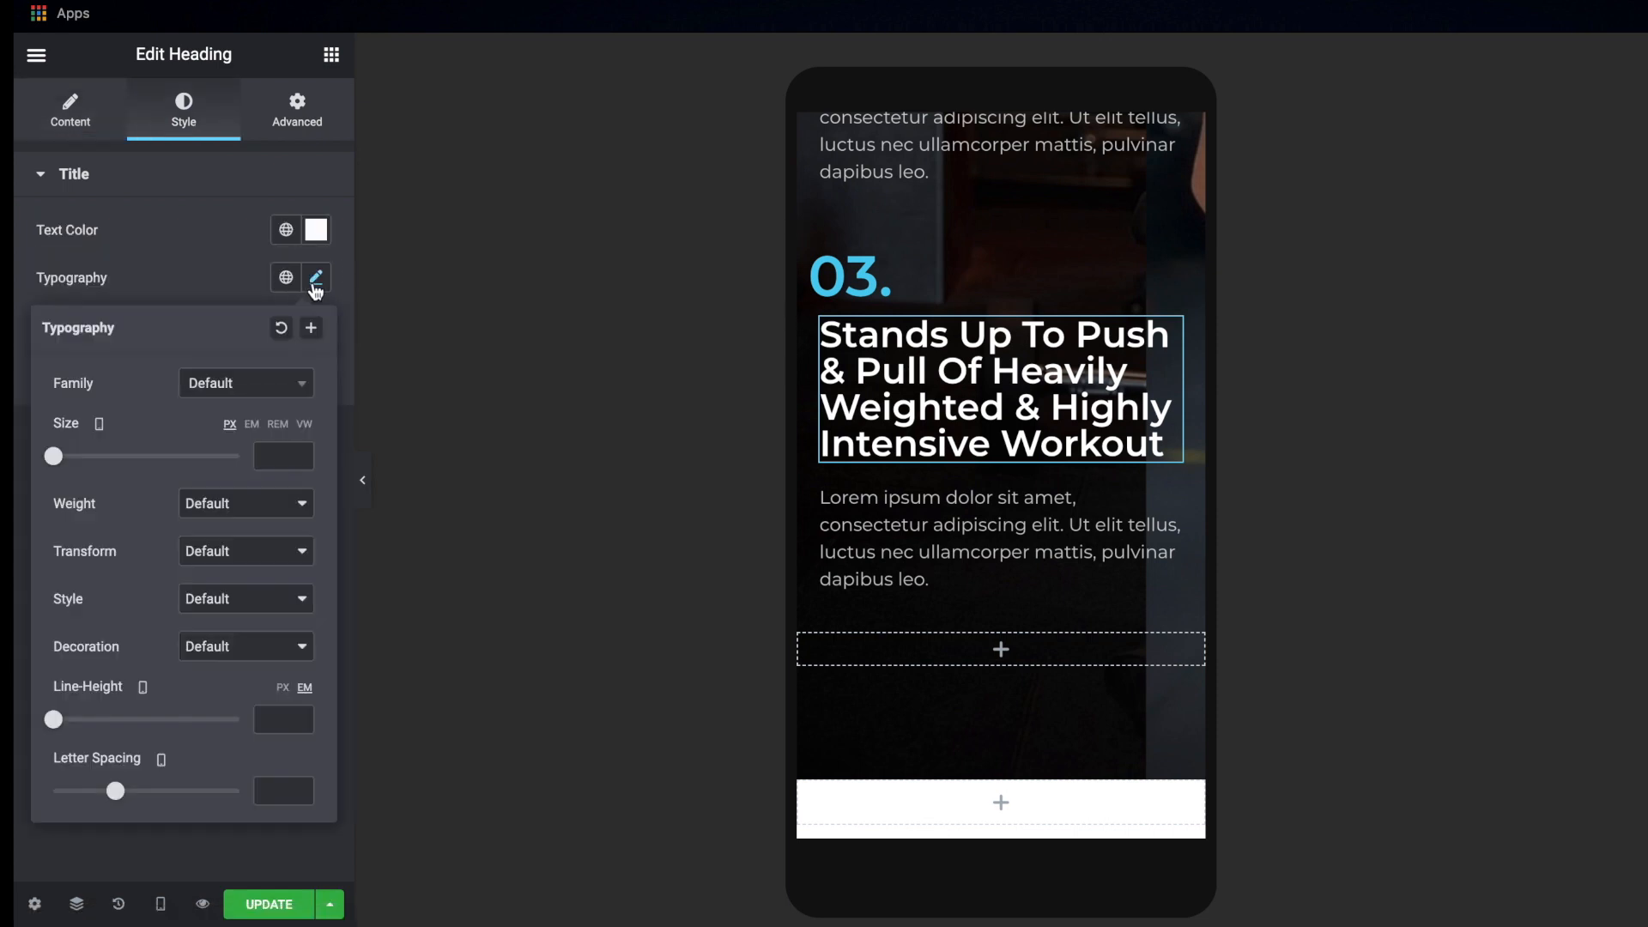
{"action": "left_click", "coordinate": [274, 448]}
{"action": "type", "text": "25"}
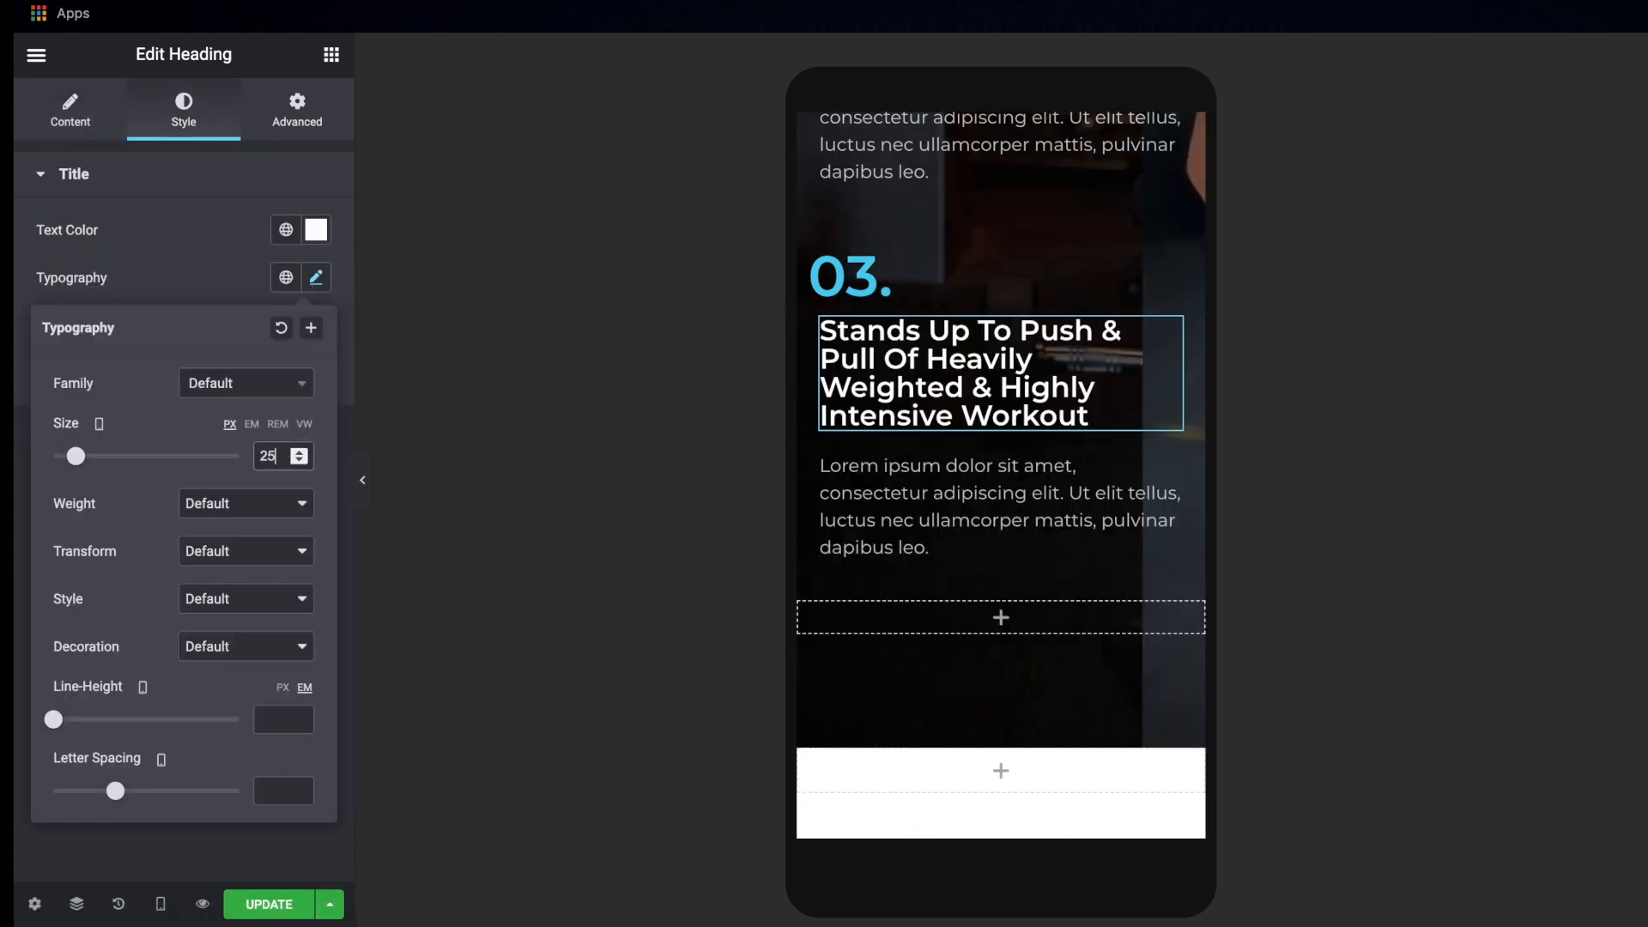
Try mobile font sizes for the "03." feature number and set it to 50 px
{"action": "left_click", "coordinate": [890, 276]}
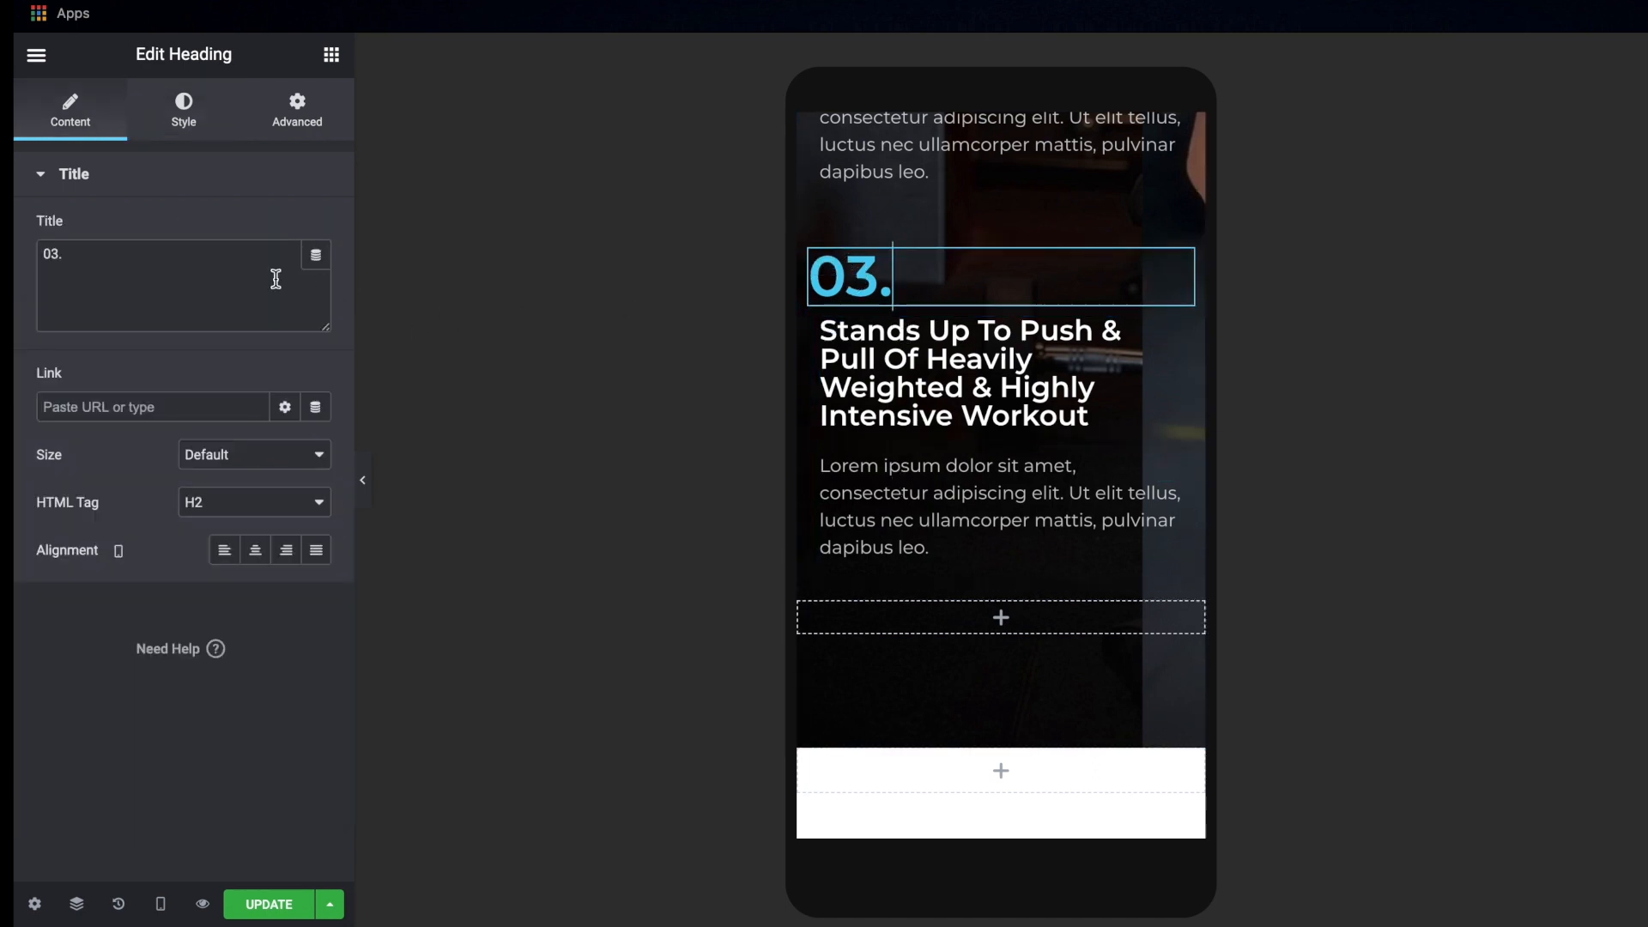
{"action": "left_click", "coordinate": [180, 123]}
{"action": "left_click", "coordinate": [317, 278]}
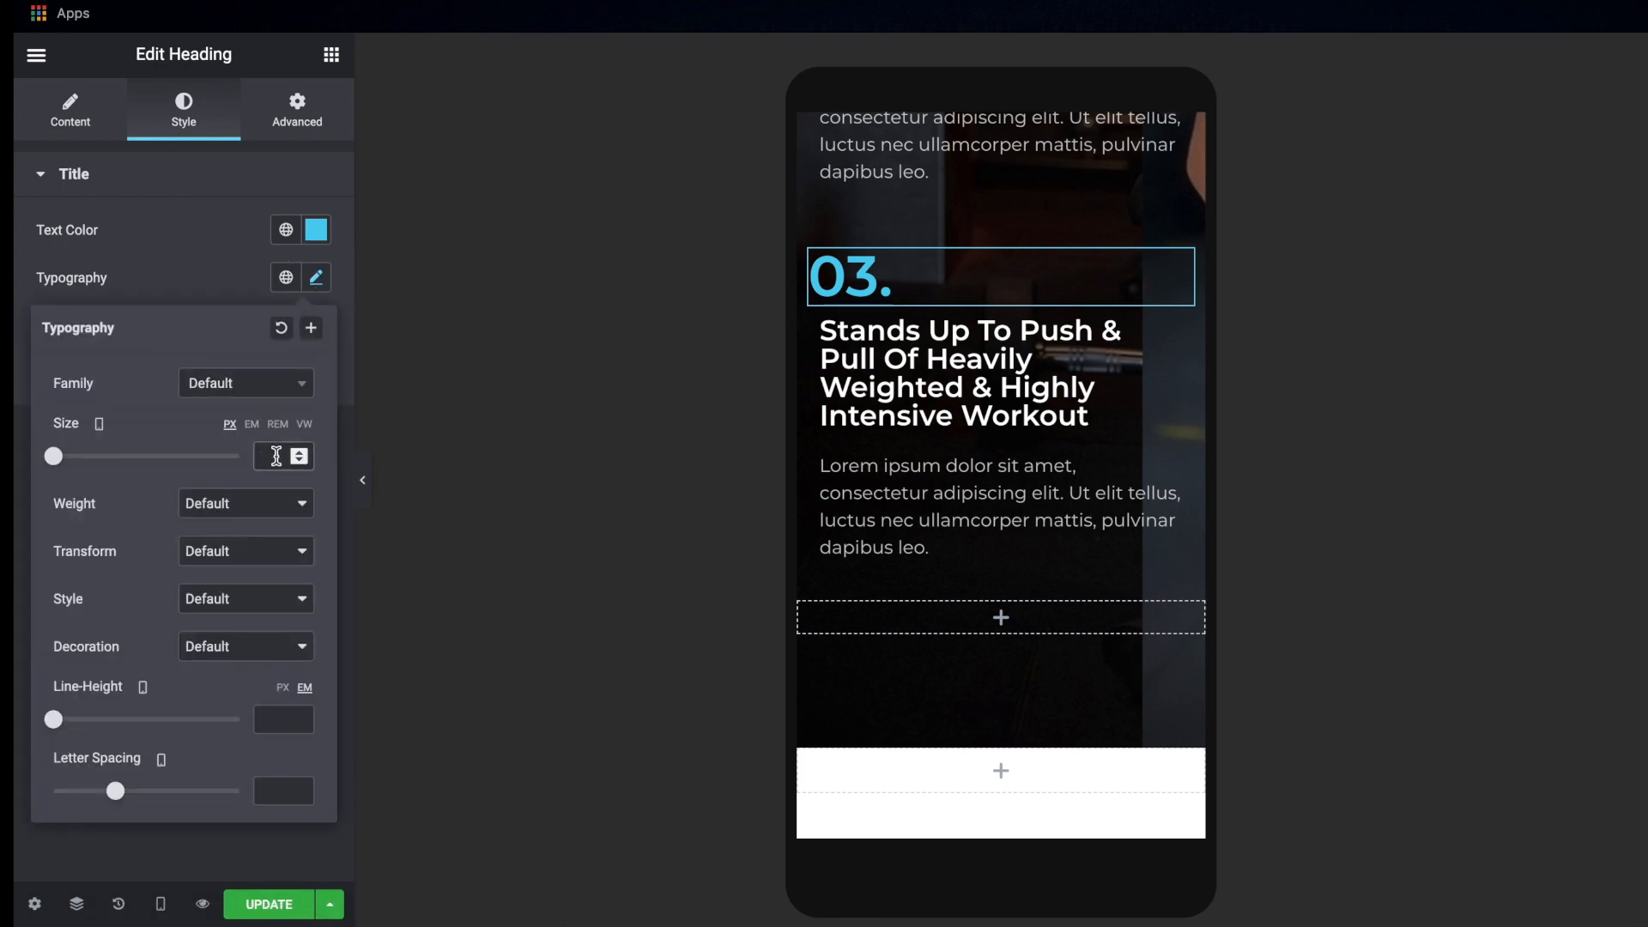
{"action": "type", "text": "30"}
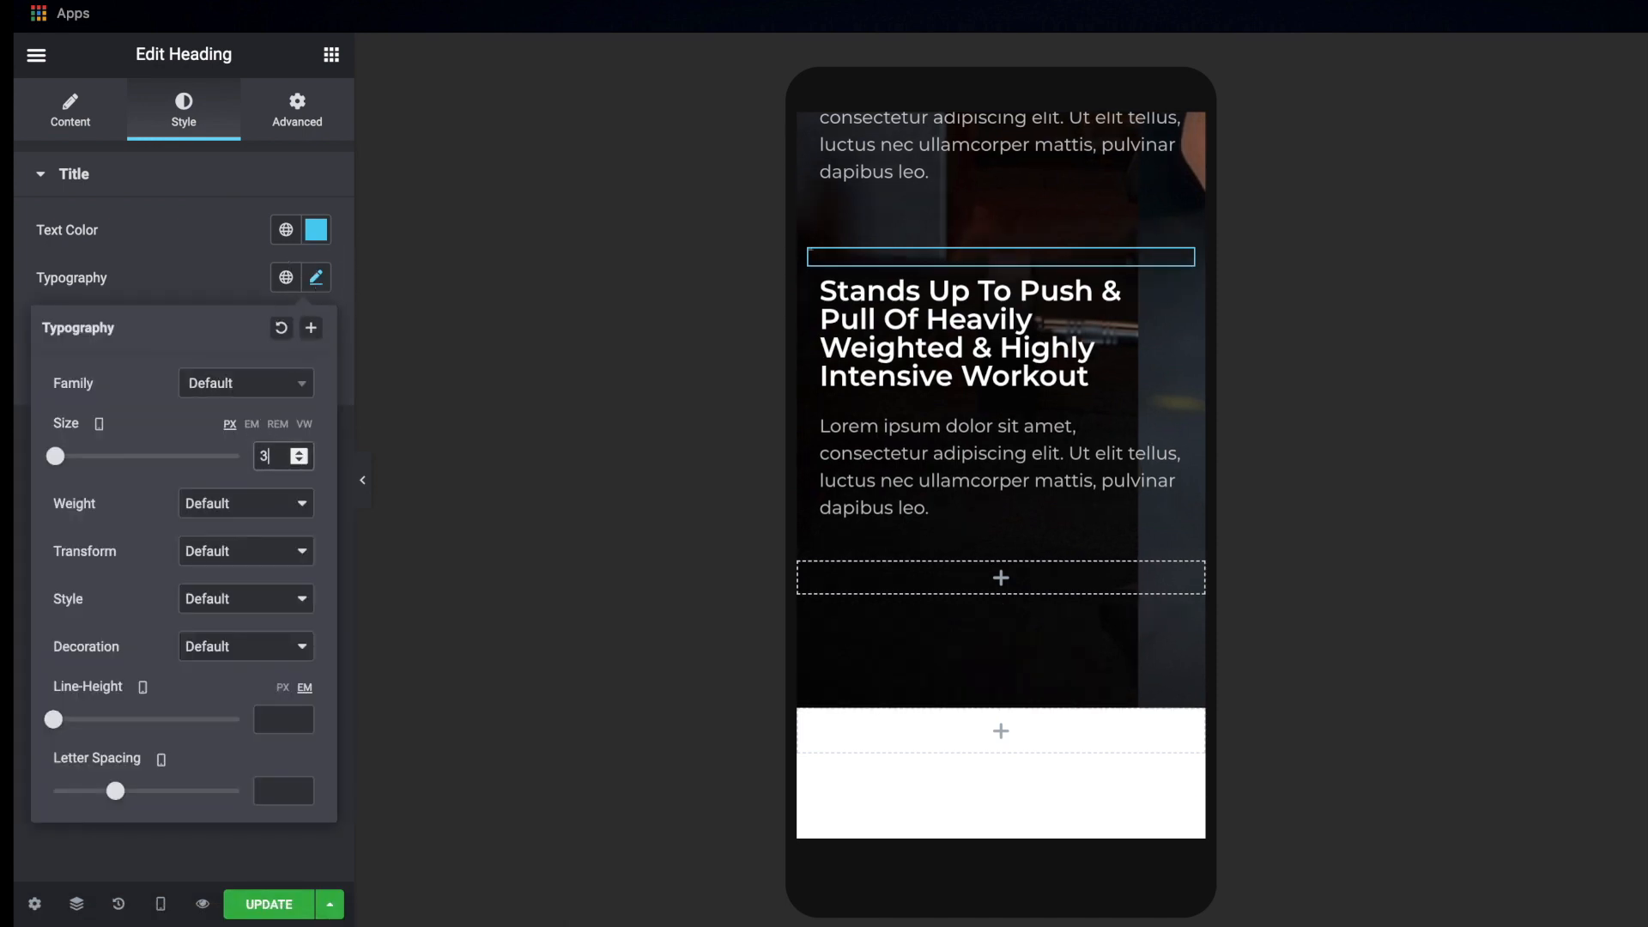
{"action": "key", "text": "BackSpace"}
{"action": "key", "text": "BackSpace"}
{"action": "type", "text": "40"}
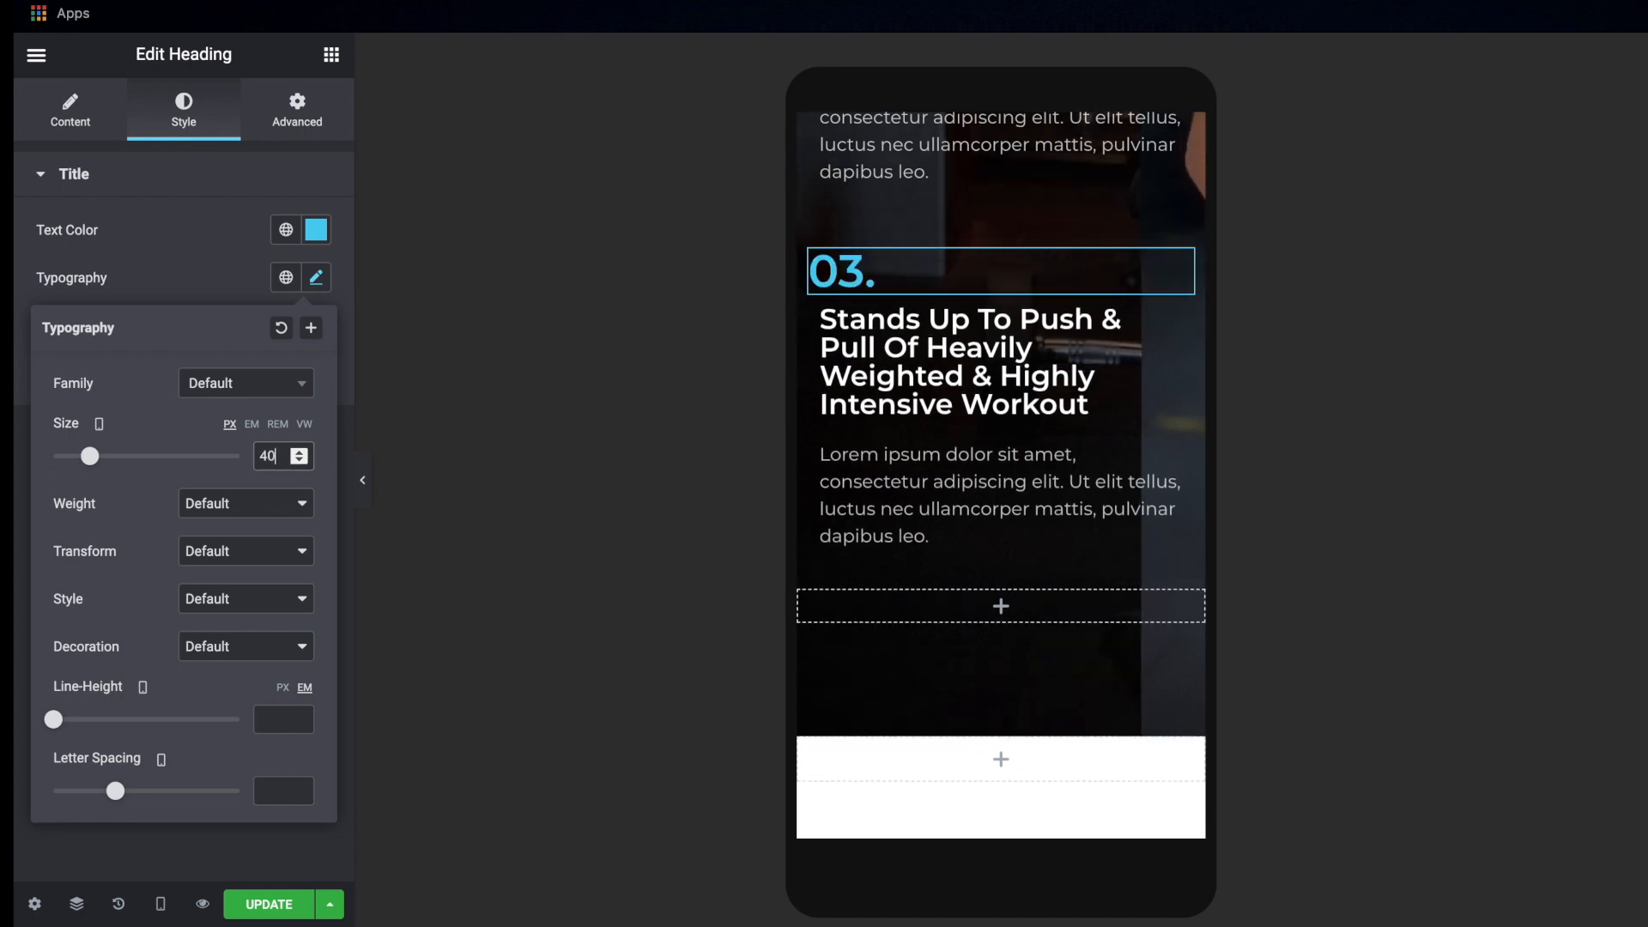
{"action": "key", "text": "BackSpace"}
{"action": "key", "text": "BackSpace"}
{"action": "type", "text": "50"}
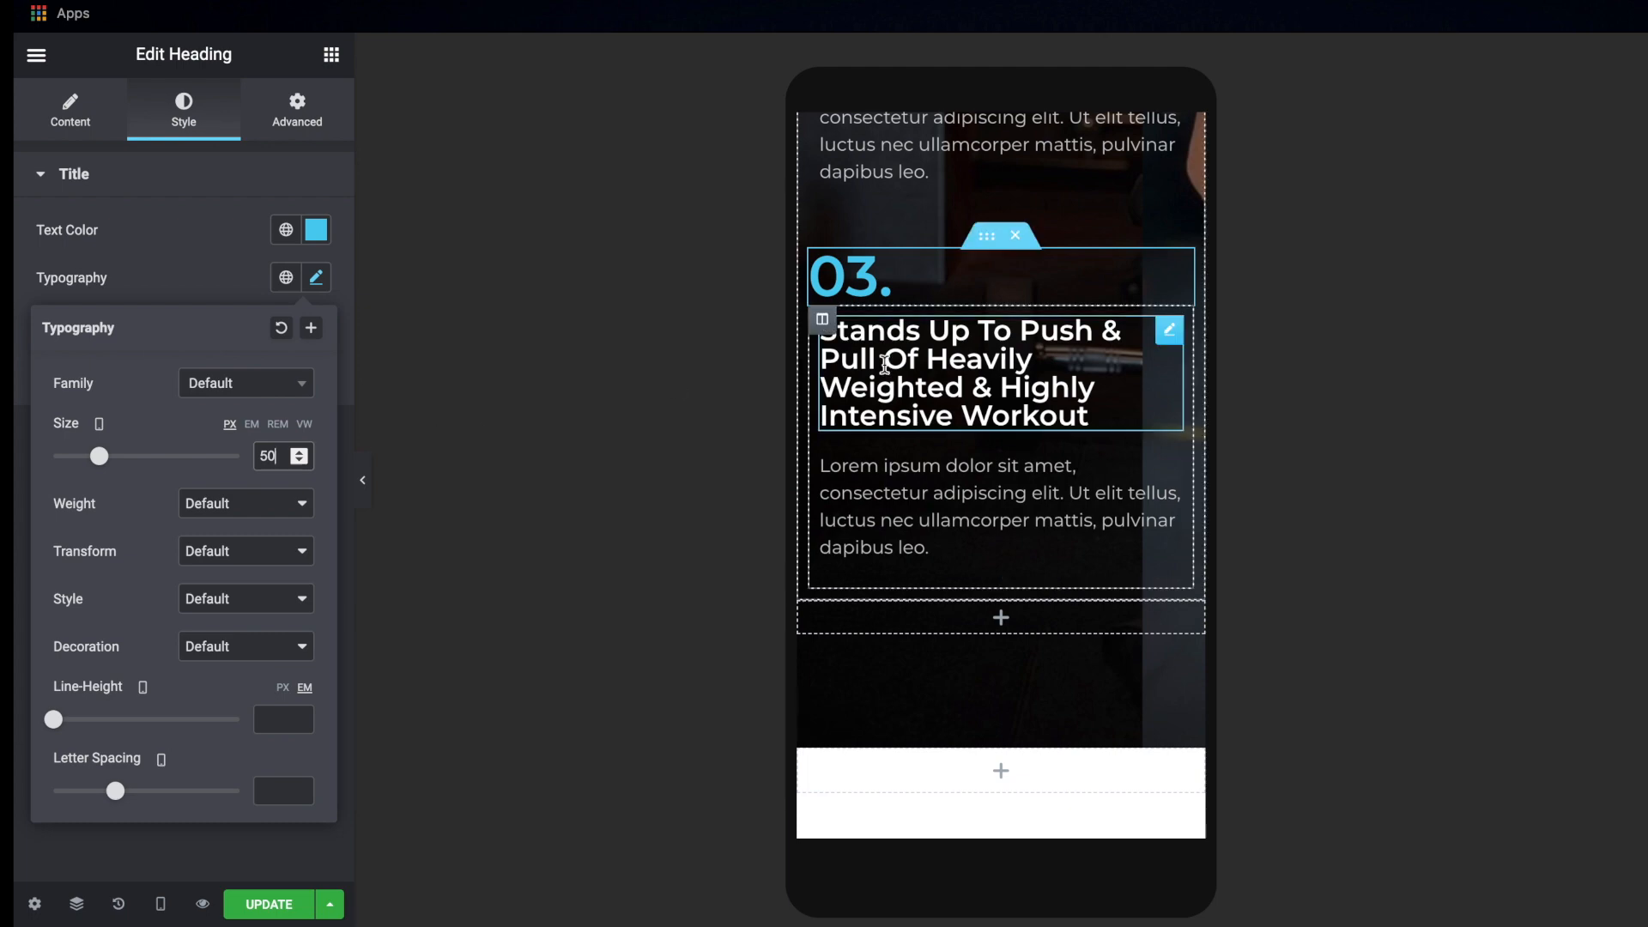
Set the mobile font size of the "100% Breathable" heading under feature 02 to 25 px
{"action": "scroll", "coordinate": [875, 365], "scroll_direction": "up", "scroll_amount": 5}
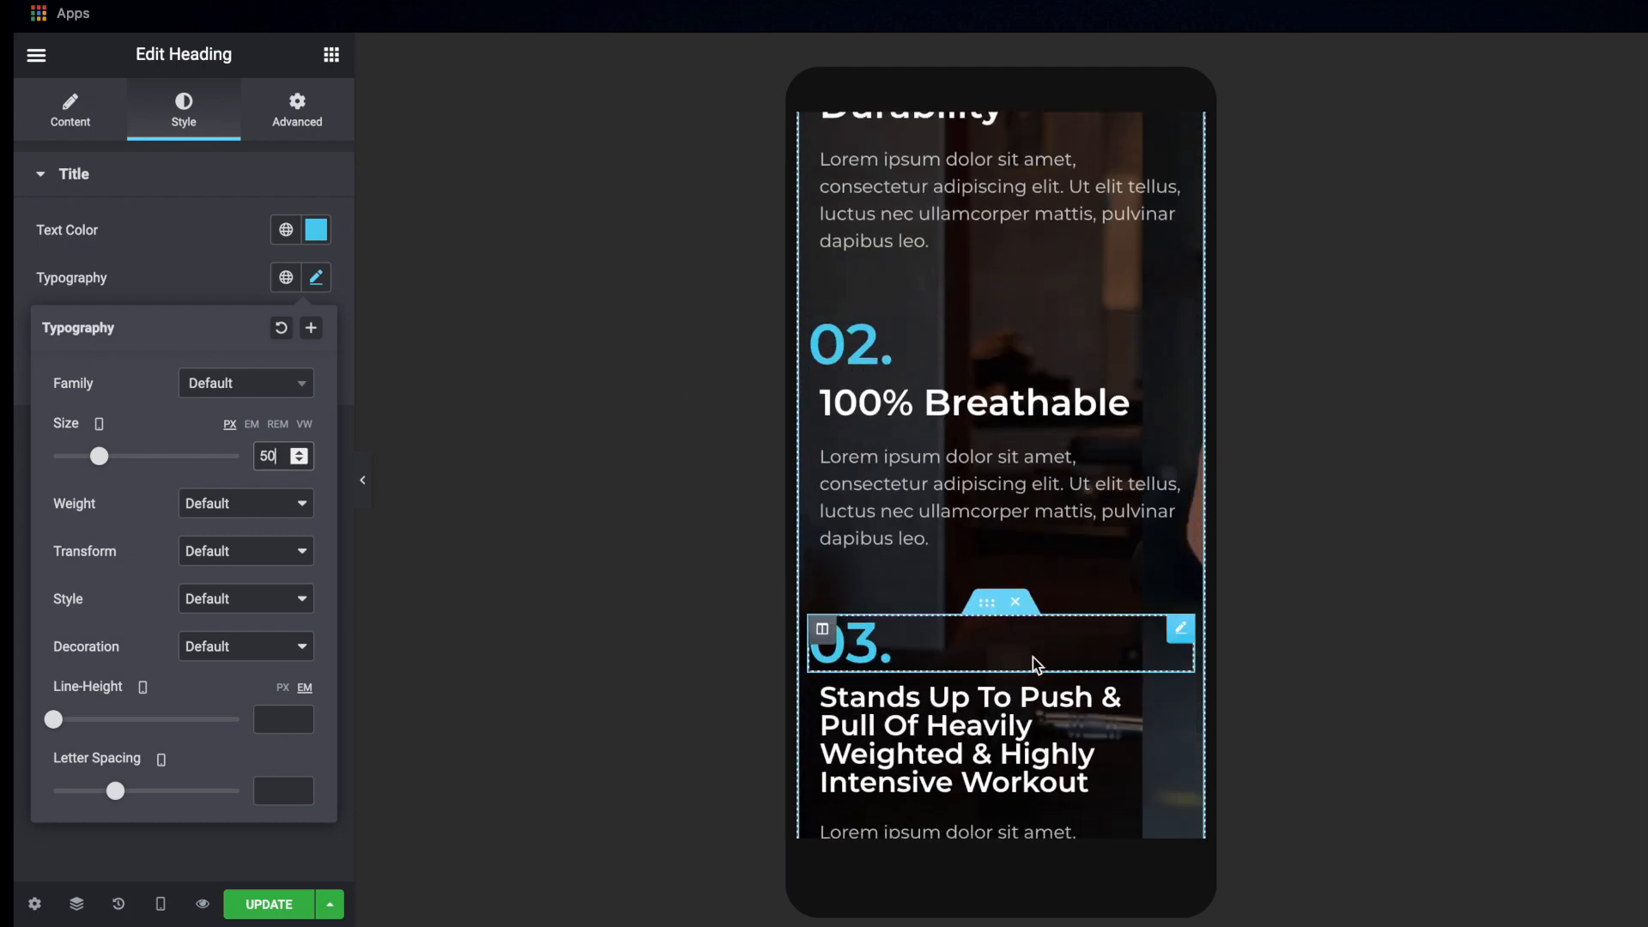
{"action": "scroll", "coordinate": [949, 581], "scroll_direction": "down", "scroll_amount": 2}
{"action": "scroll", "coordinate": [952, 583], "scroll_direction": "up", "scroll_amount": 5}
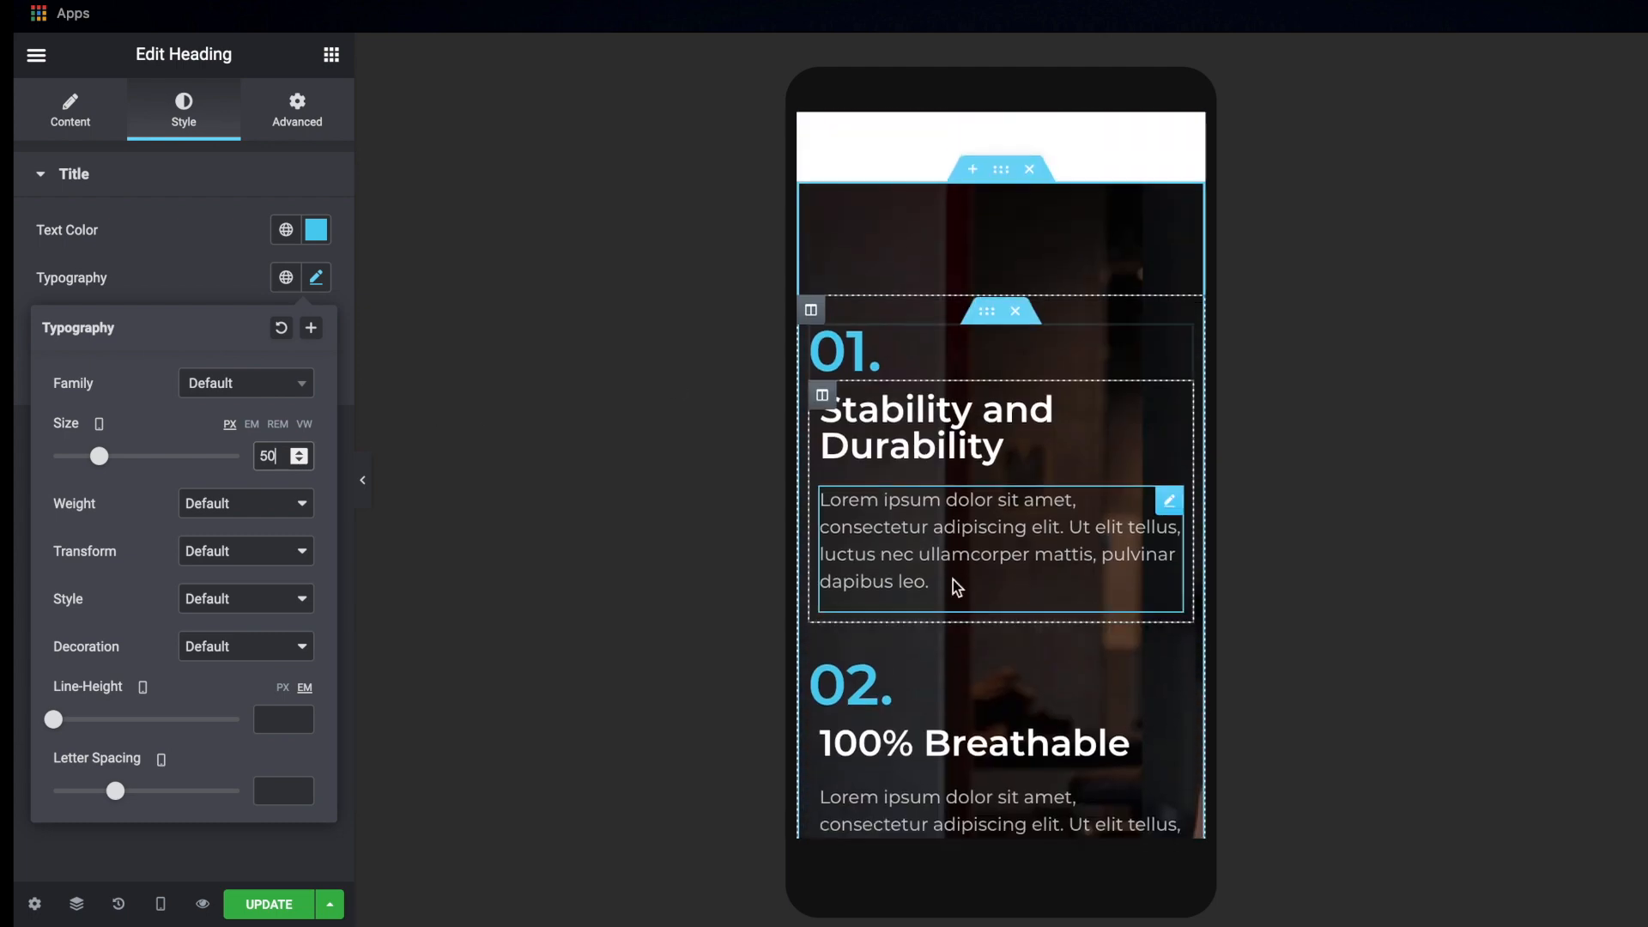
{"action": "scroll", "coordinate": [953, 575], "scroll_direction": "down", "scroll_amount": 3}
{"action": "left_click", "coordinate": [949, 530]}
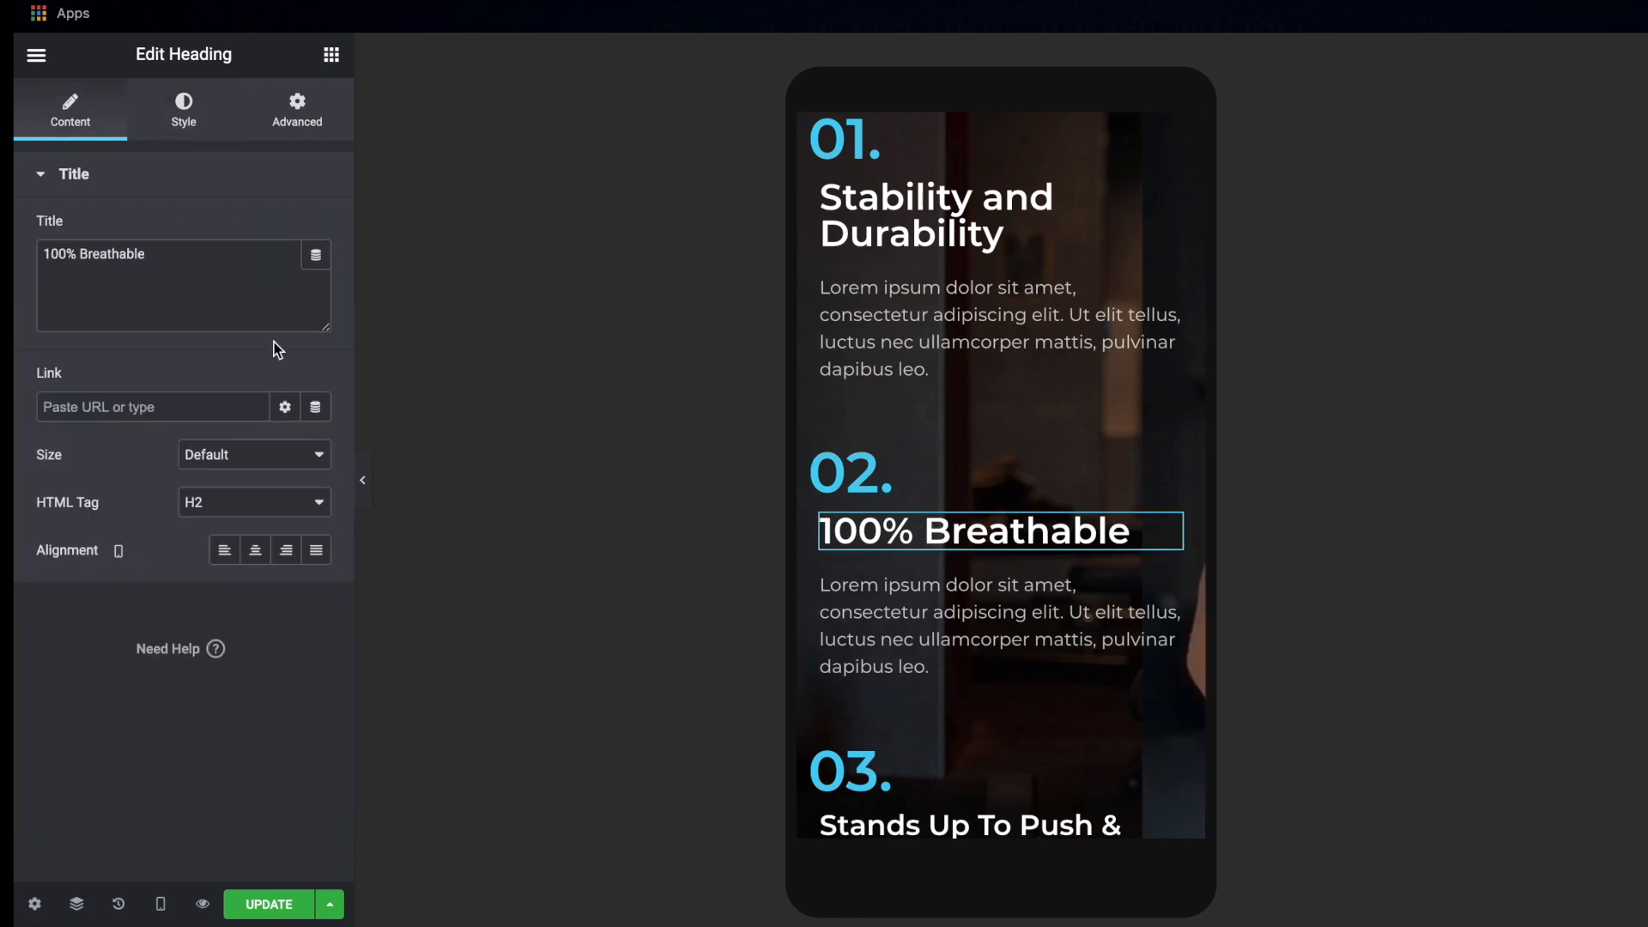
{"action": "left_click", "coordinate": [200, 121]}
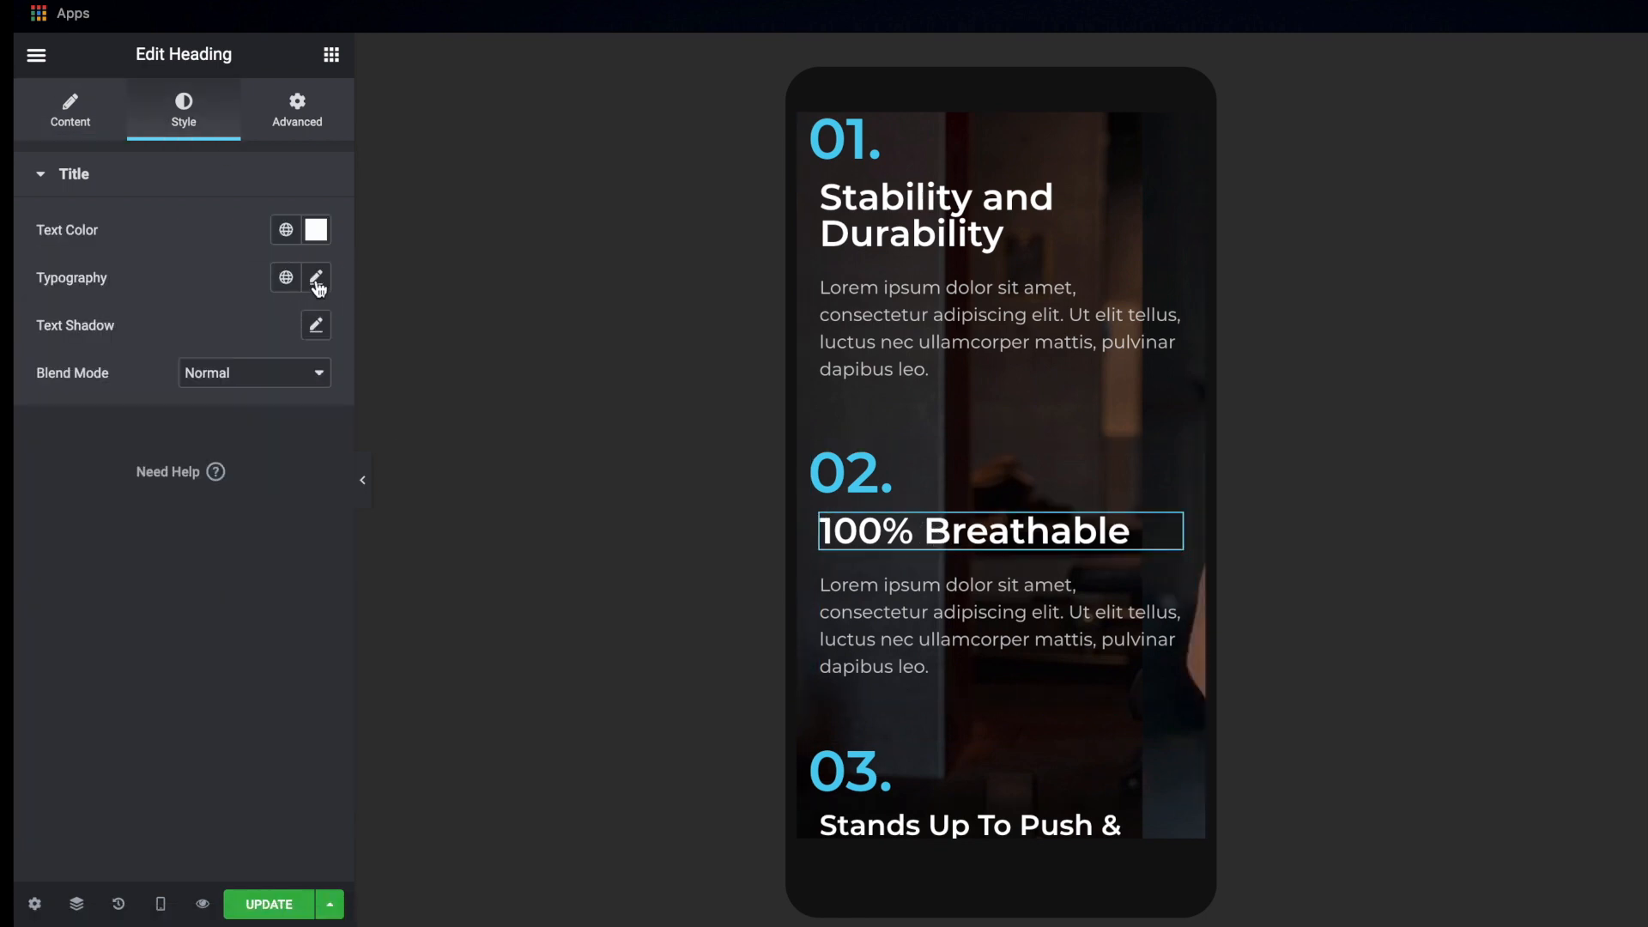
{"action": "left_click", "coordinate": [316, 277]}
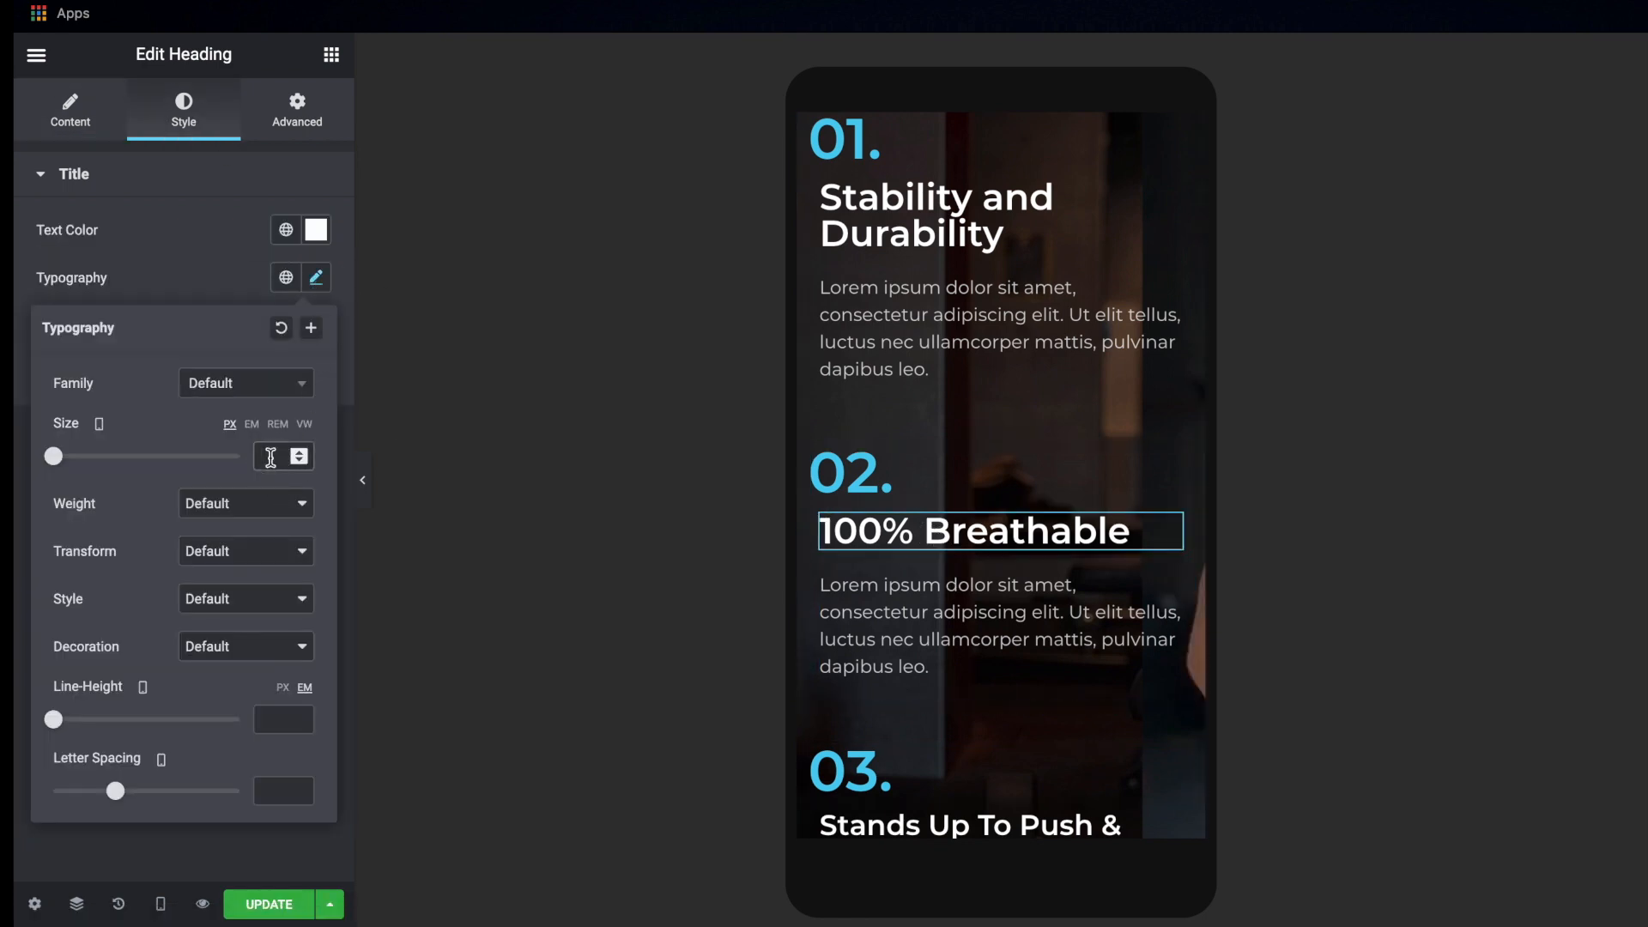
{"action": "left_click", "coordinate": [270, 457]}
{"action": "type", "text": "25"}
Set the mobile font size of the "Stability and Durability" heading under feature 01 to 25 px
{"action": "left_click", "coordinate": [1004, 232]}
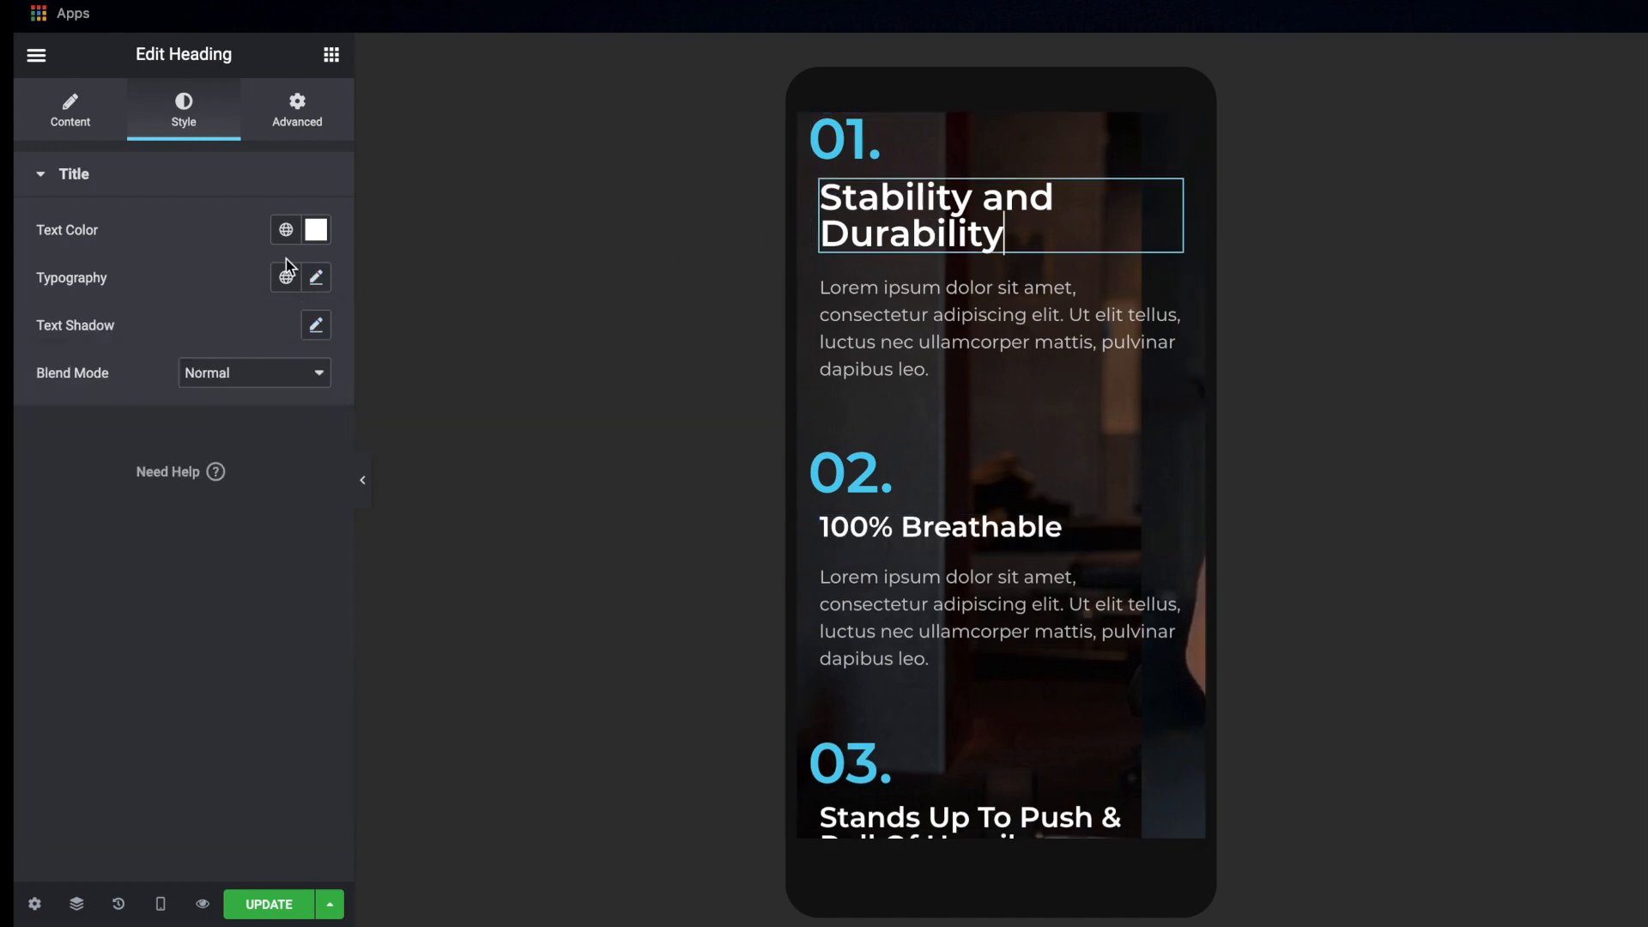
{"action": "left_click", "coordinate": [316, 278]}
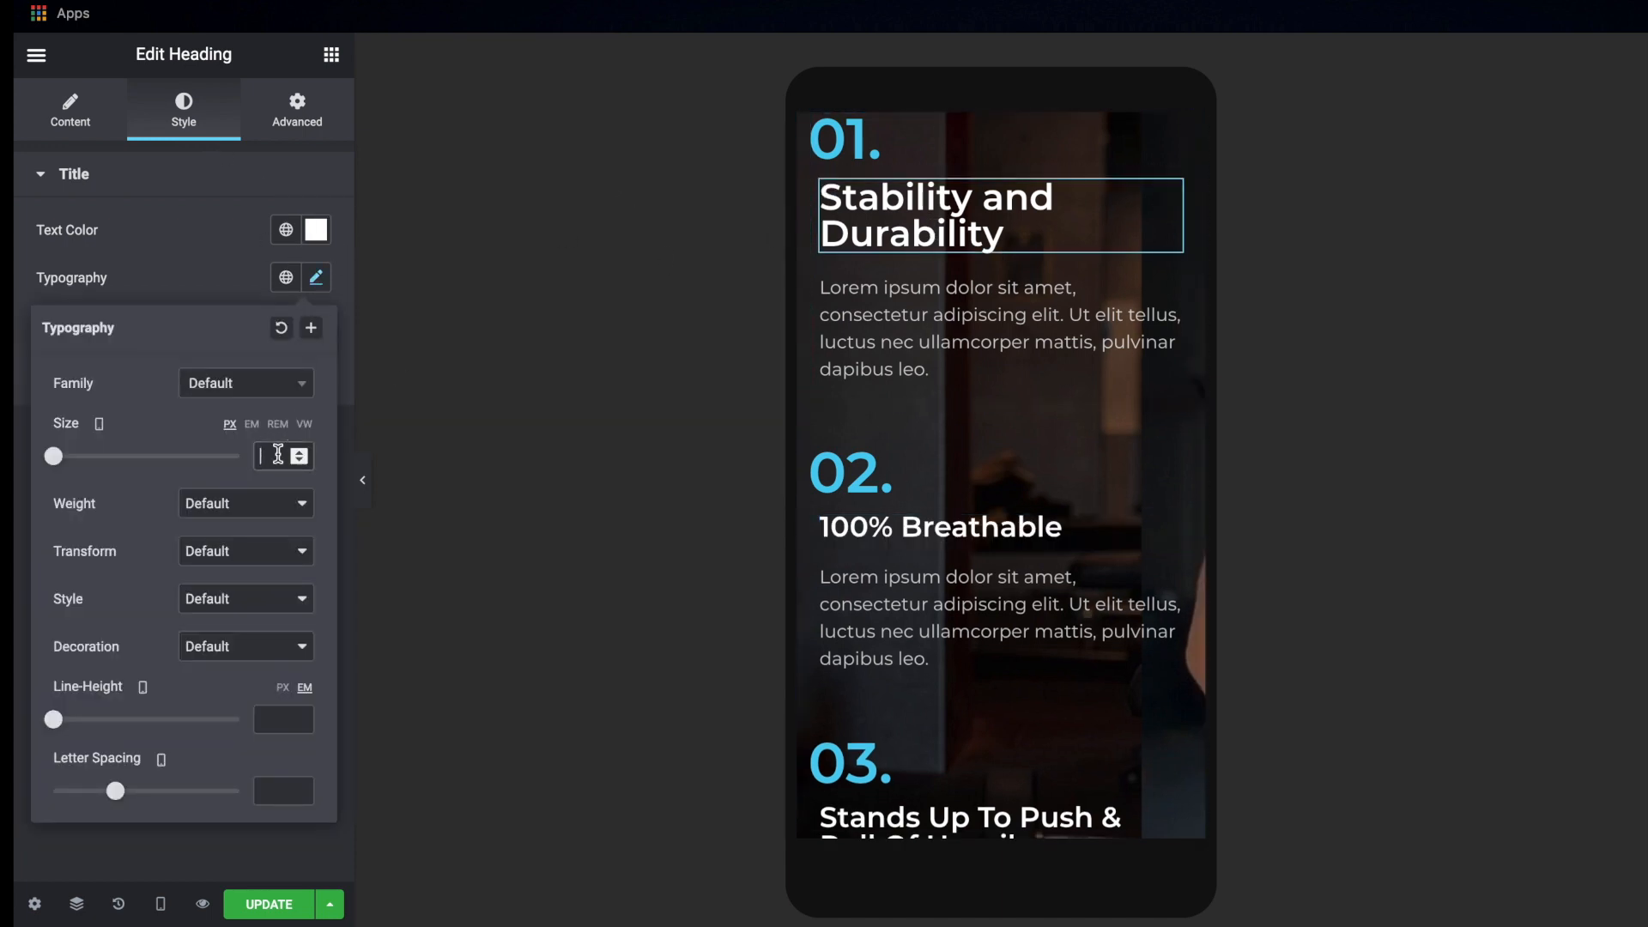
{"action": "type", "text": "25"}
Review the three numbered features and the empty space below them in the mobile preview, with the editing controls hidden
{"action": "scroll", "coordinate": [1006, 629], "scroll_direction": "down", "scroll_amount": 2}
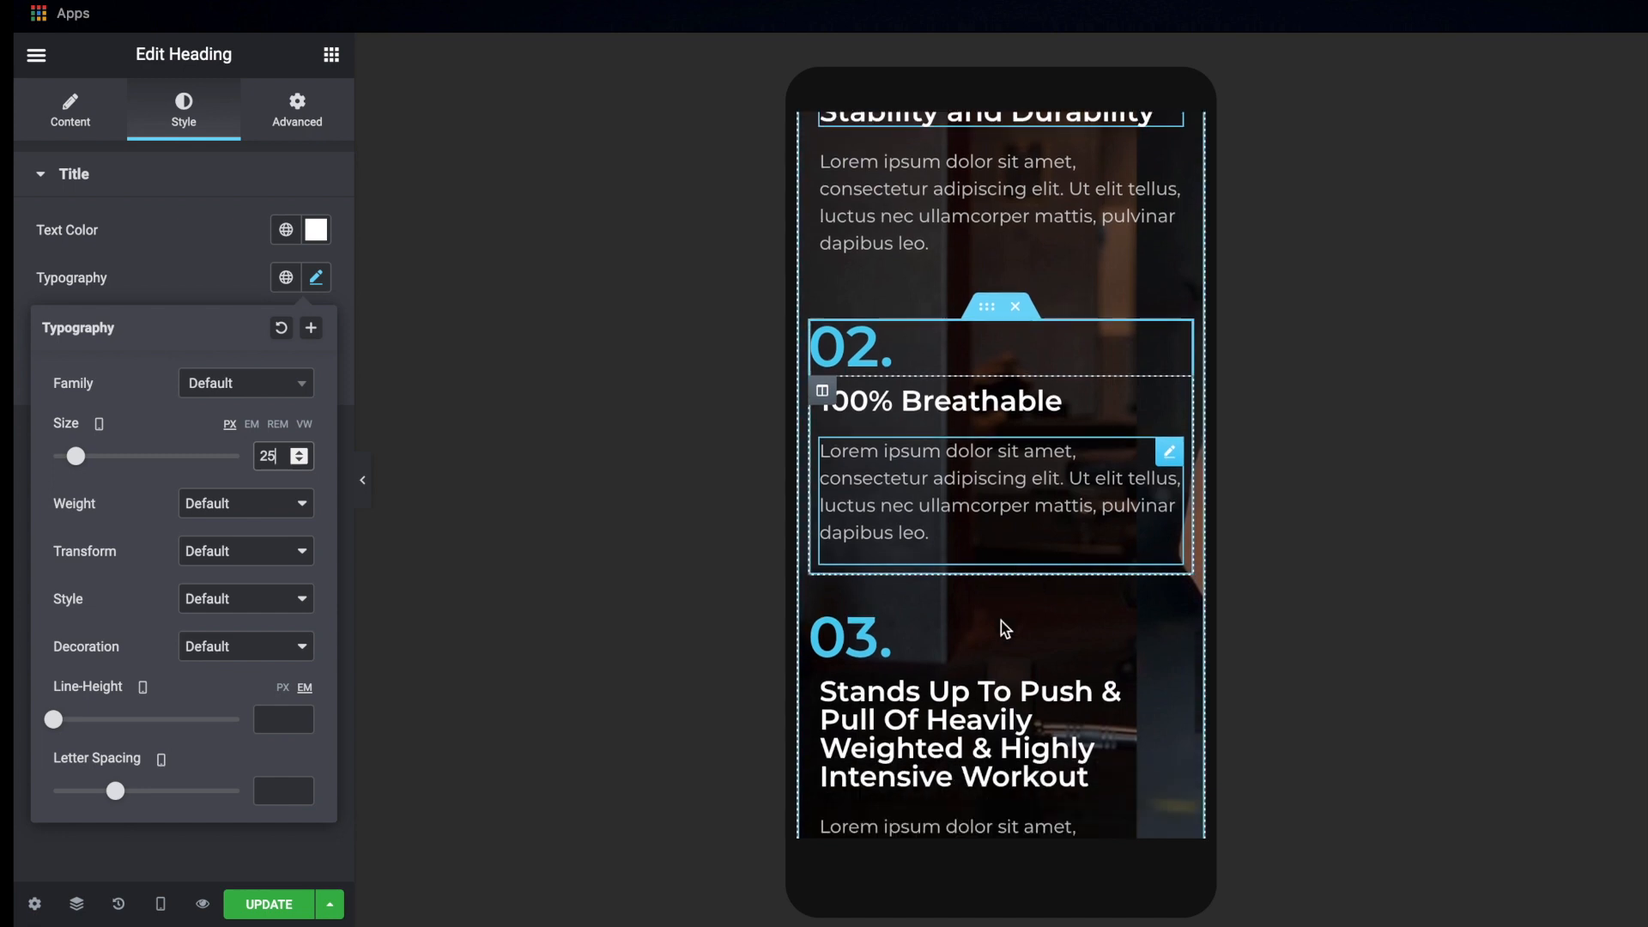
{"action": "scroll", "coordinate": [1006, 629], "scroll_direction": "down", "scroll_amount": 9}
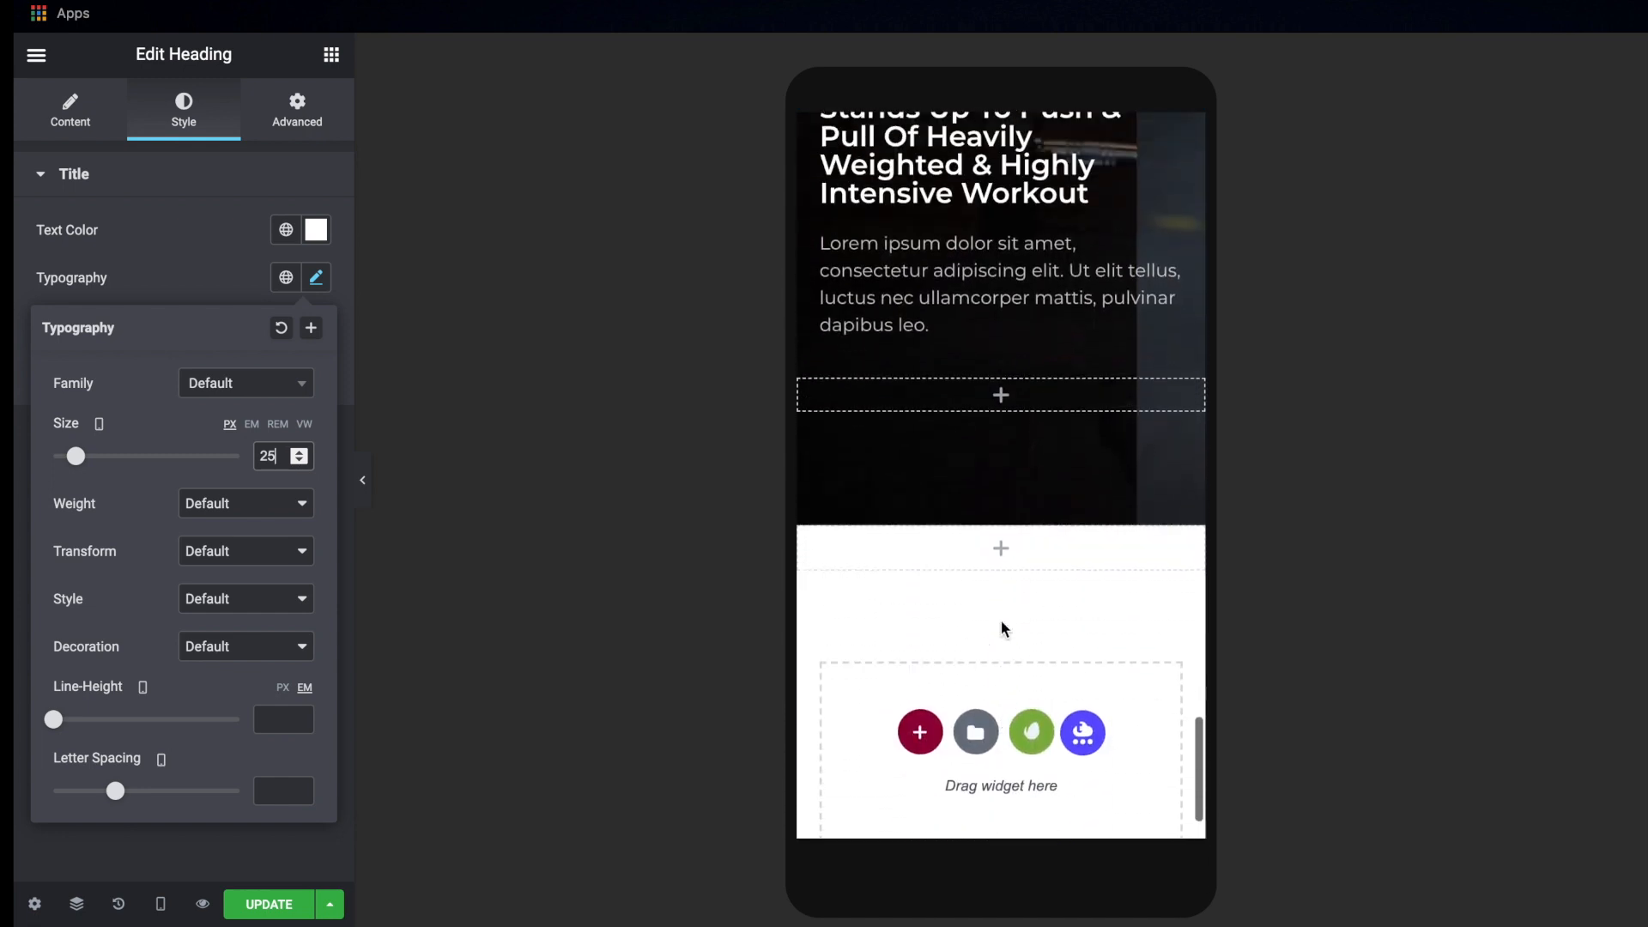
{"action": "scroll", "coordinate": [1001, 626], "scroll_direction": "up", "scroll_amount": 8}
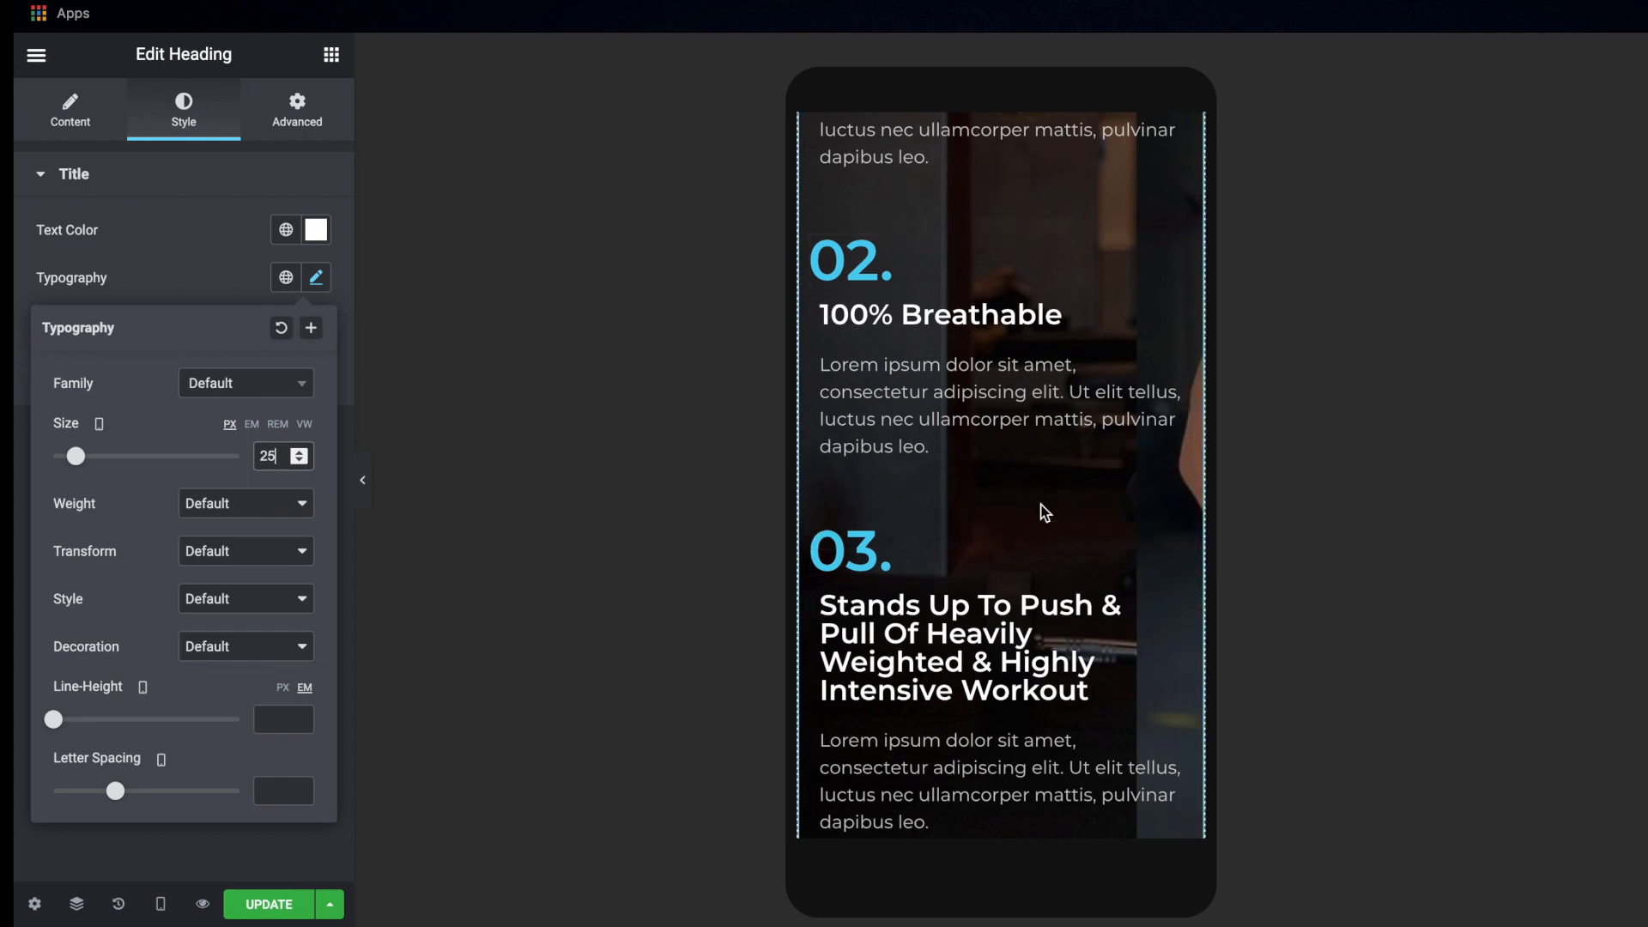
{"action": "scroll", "coordinate": [1044, 512], "scroll_direction": "down", "scroll_amount": 6}
{"action": "scroll", "coordinate": [1042, 515], "scroll_direction": "up", "scroll_amount": 1}
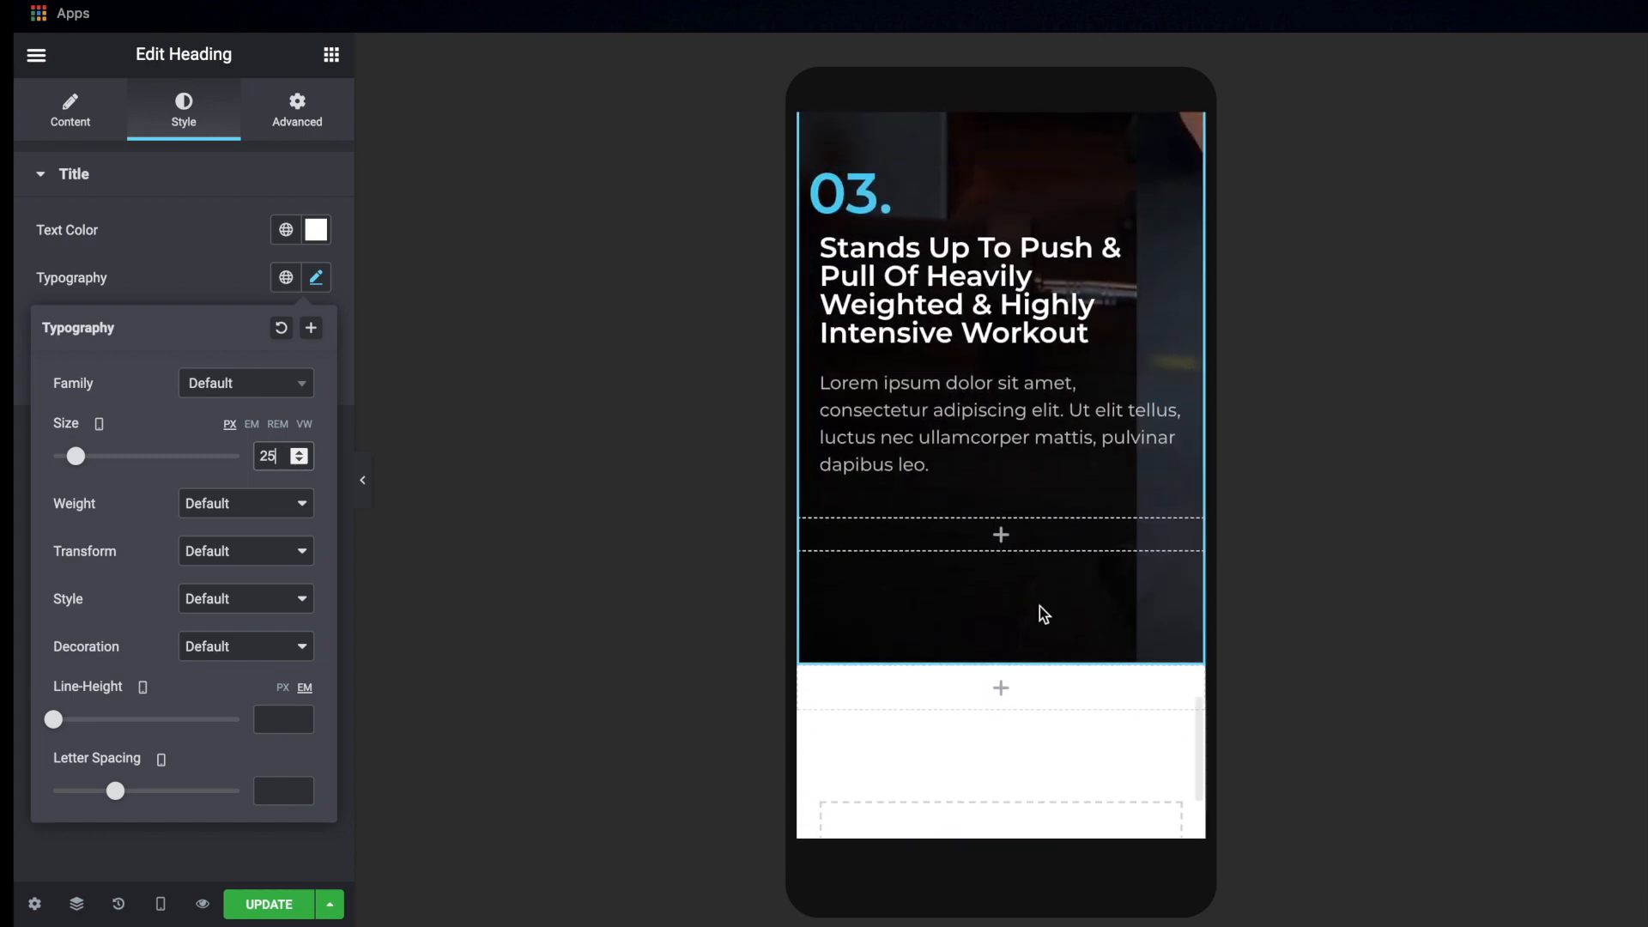
{"action": "mouse_move", "coordinate": [848, 541]}
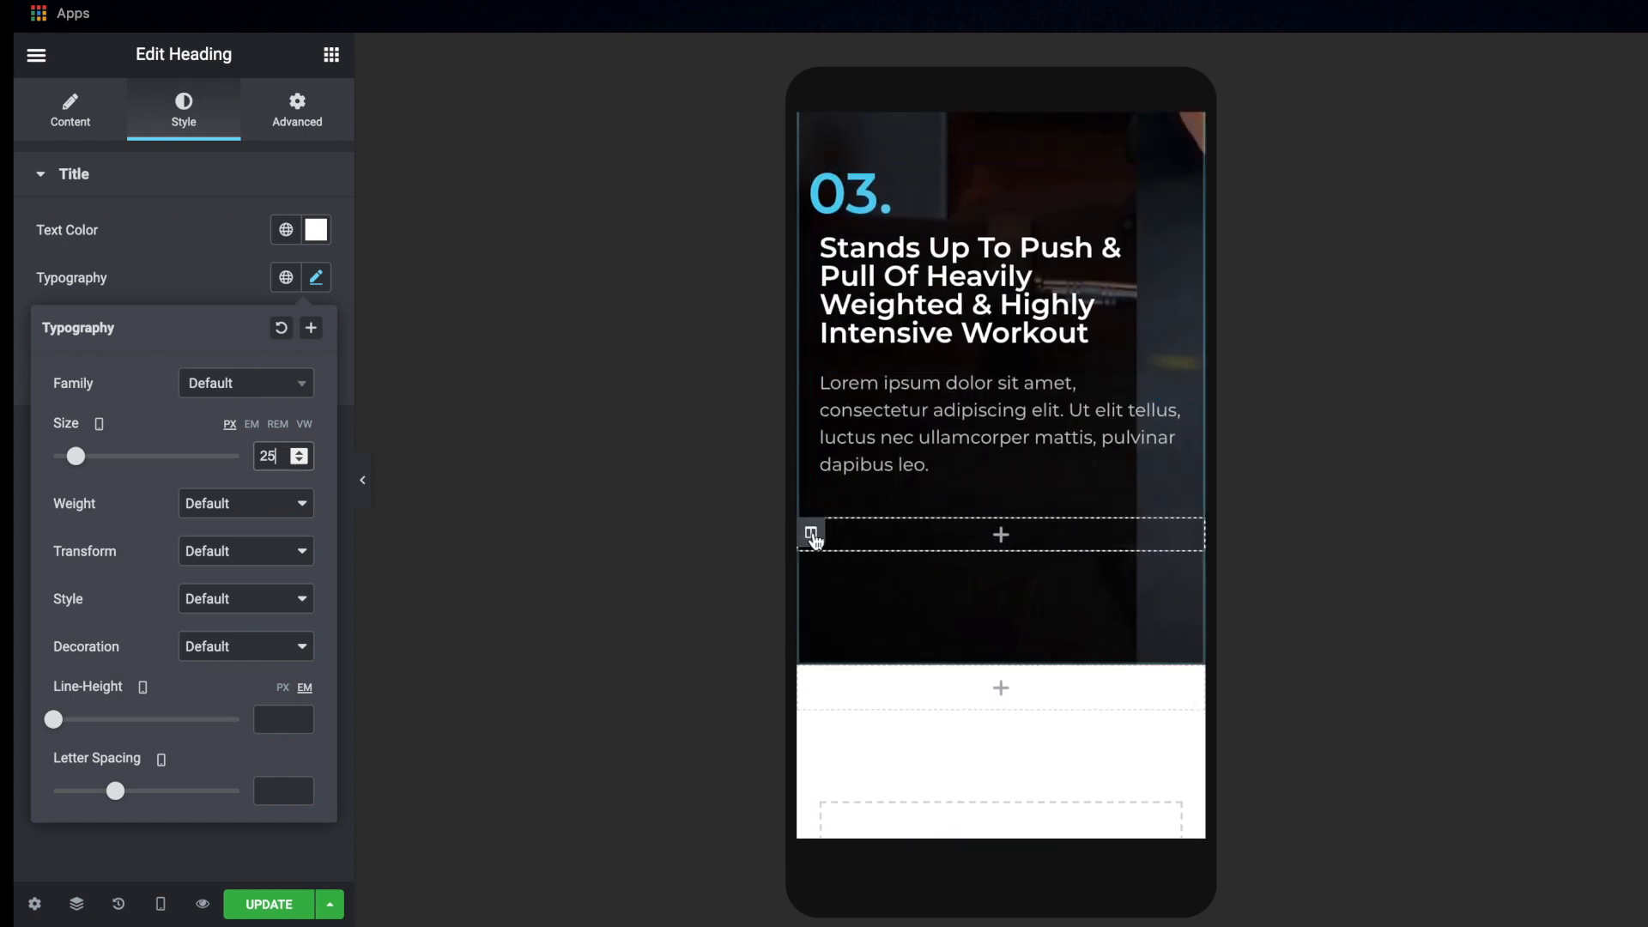
{"action": "left_click", "coordinate": [363, 480]}
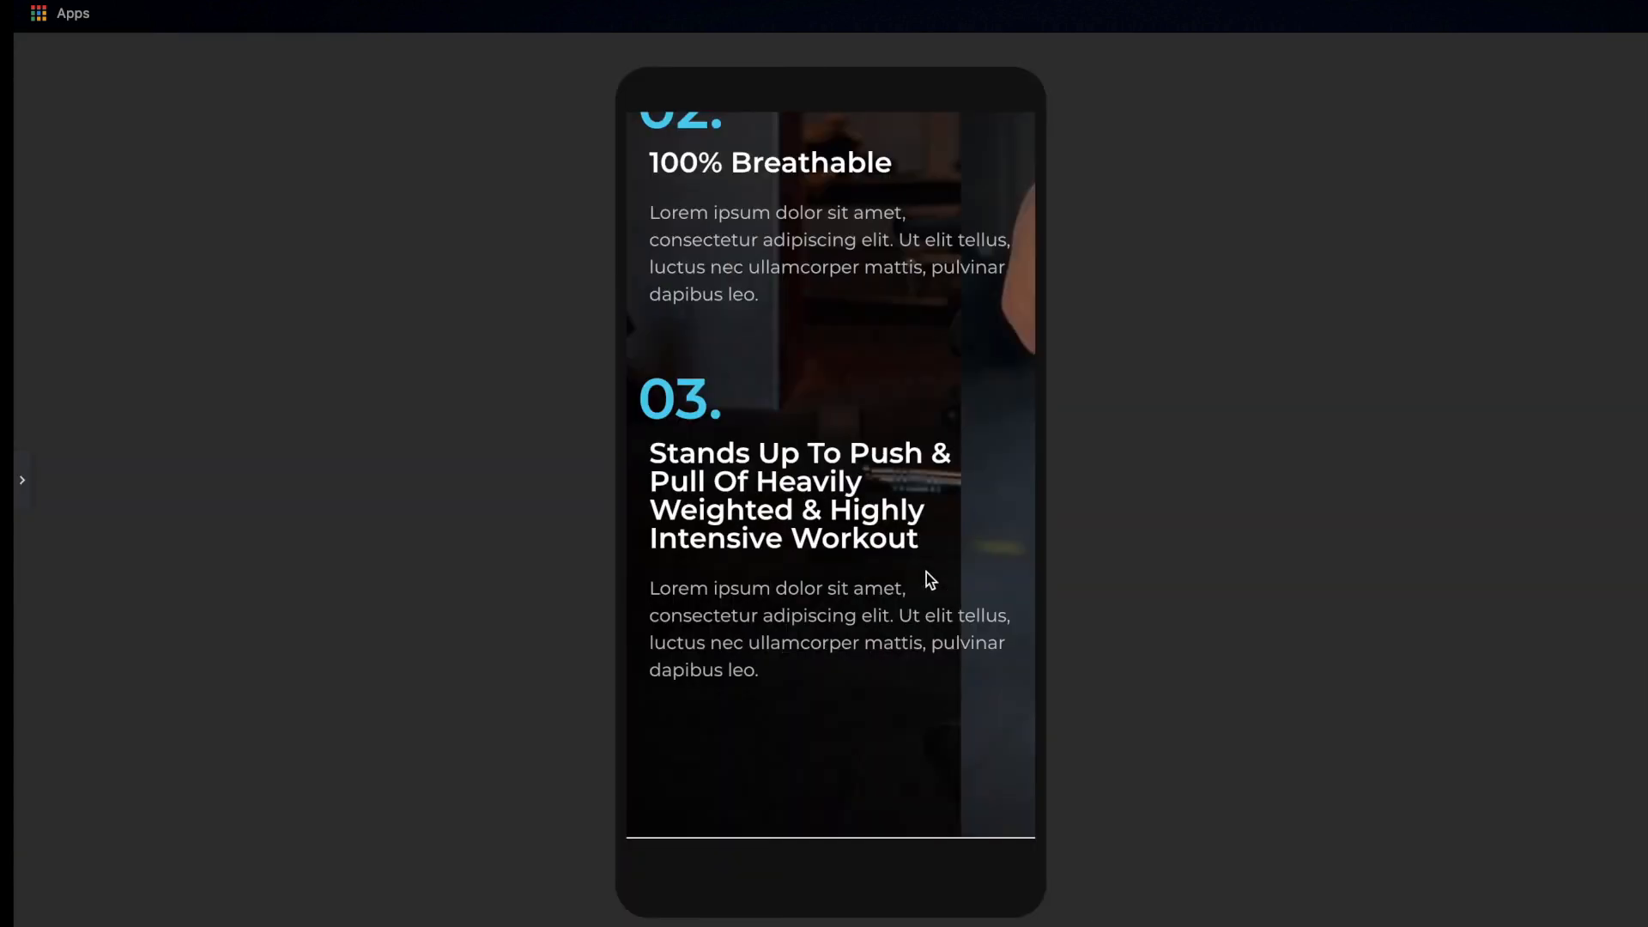
{"action": "scroll", "coordinate": [926, 574], "scroll_direction": "up", "scroll_amount": 1}
{"action": "scroll", "coordinate": [934, 570], "scroll_direction": "down", "scroll_amount": 1}
{"action": "scroll", "coordinate": [805, 610], "scroll_direction": "up", "scroll_amount": 5}
{"action": "scroll", "coordinate": [806, 611], "scroll_direction": "down", "scroll_amount": 5}
{"action": "scroll", "coordinate": [841, 441], "scroll_direction": "up", "scroll_amount": 5}
{"action": "scroll", "coordinate": [841, 441], "scroll_direction": "down", "scroll_amount": 5}
{"action": "scroll", "coordinate": [841, 441], "scroll_direction": "up", "scroll_amount": 10}
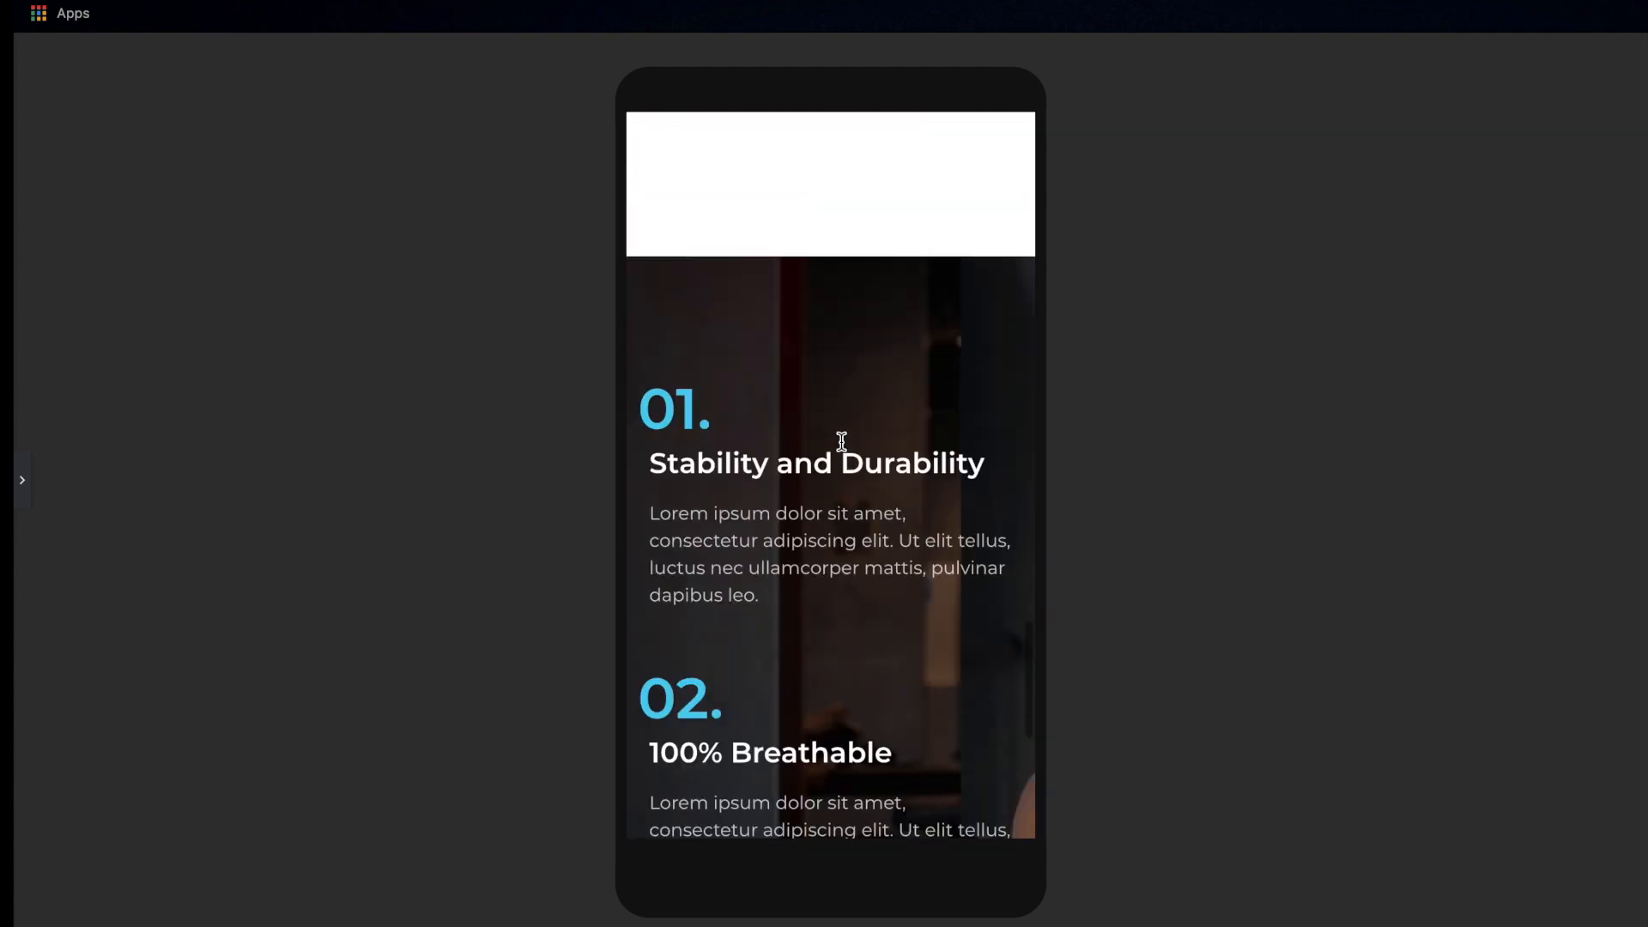
{"action": "scroll", "coordinate": [841, 441], "scroll_direction": "down", "scroll_amount": 10}
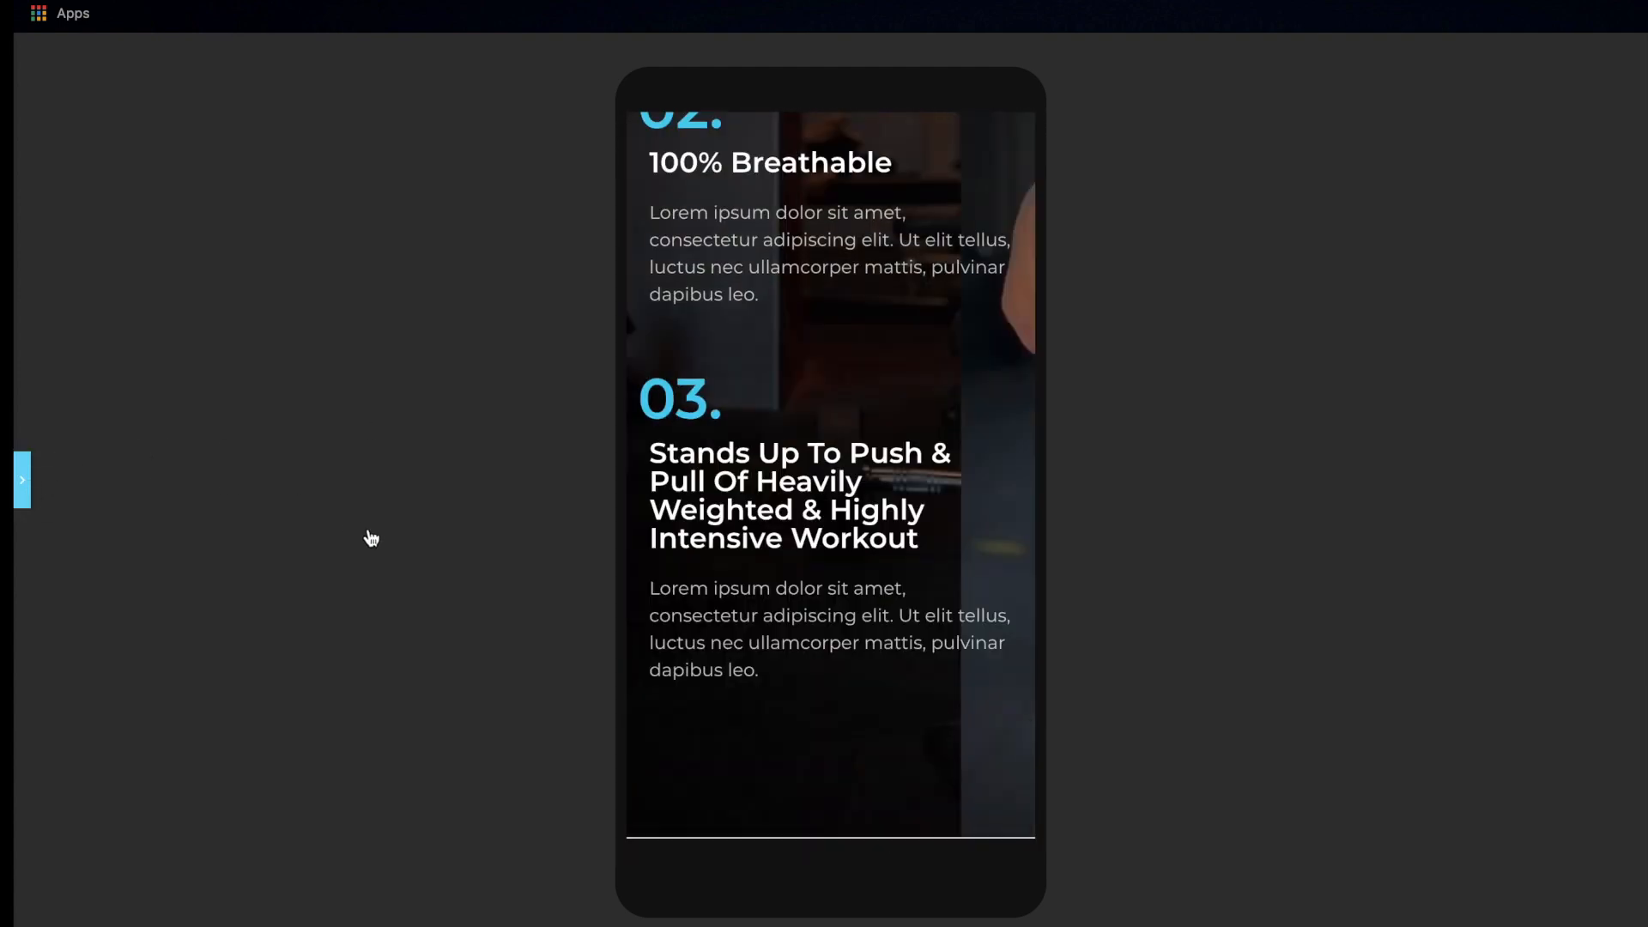
Restore the editing controls and add an Image widget to the empty column below the third feature
{"action": "left_click", "coordinate": [651, 453]}
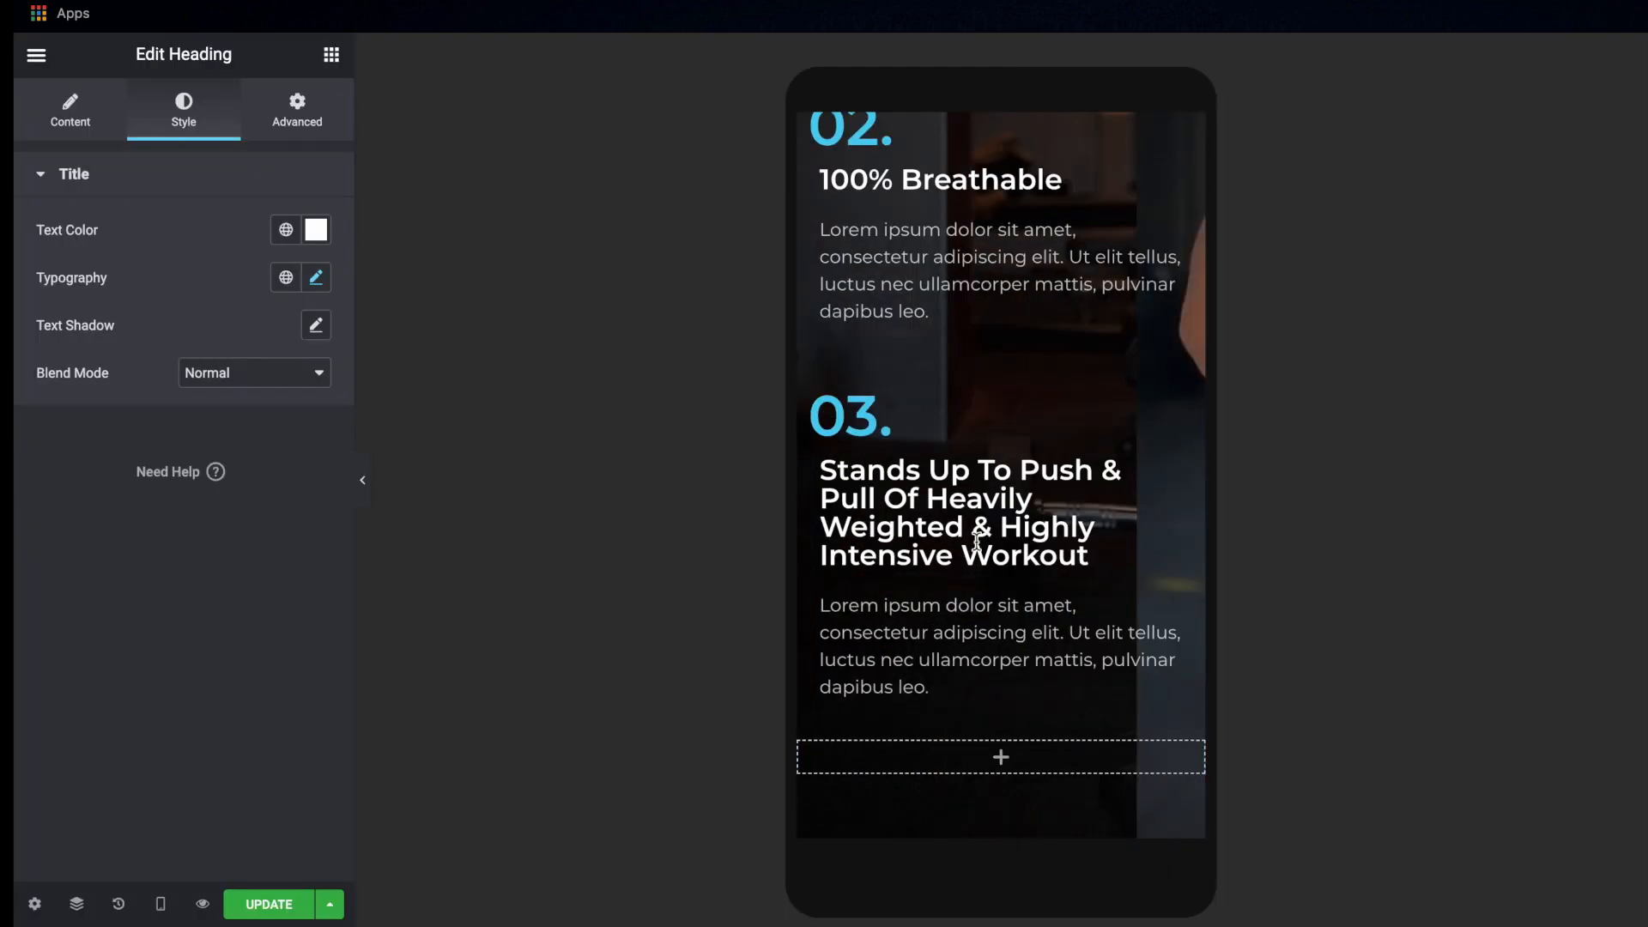
{"action": "left_click", "coordinate": [811, 756]}
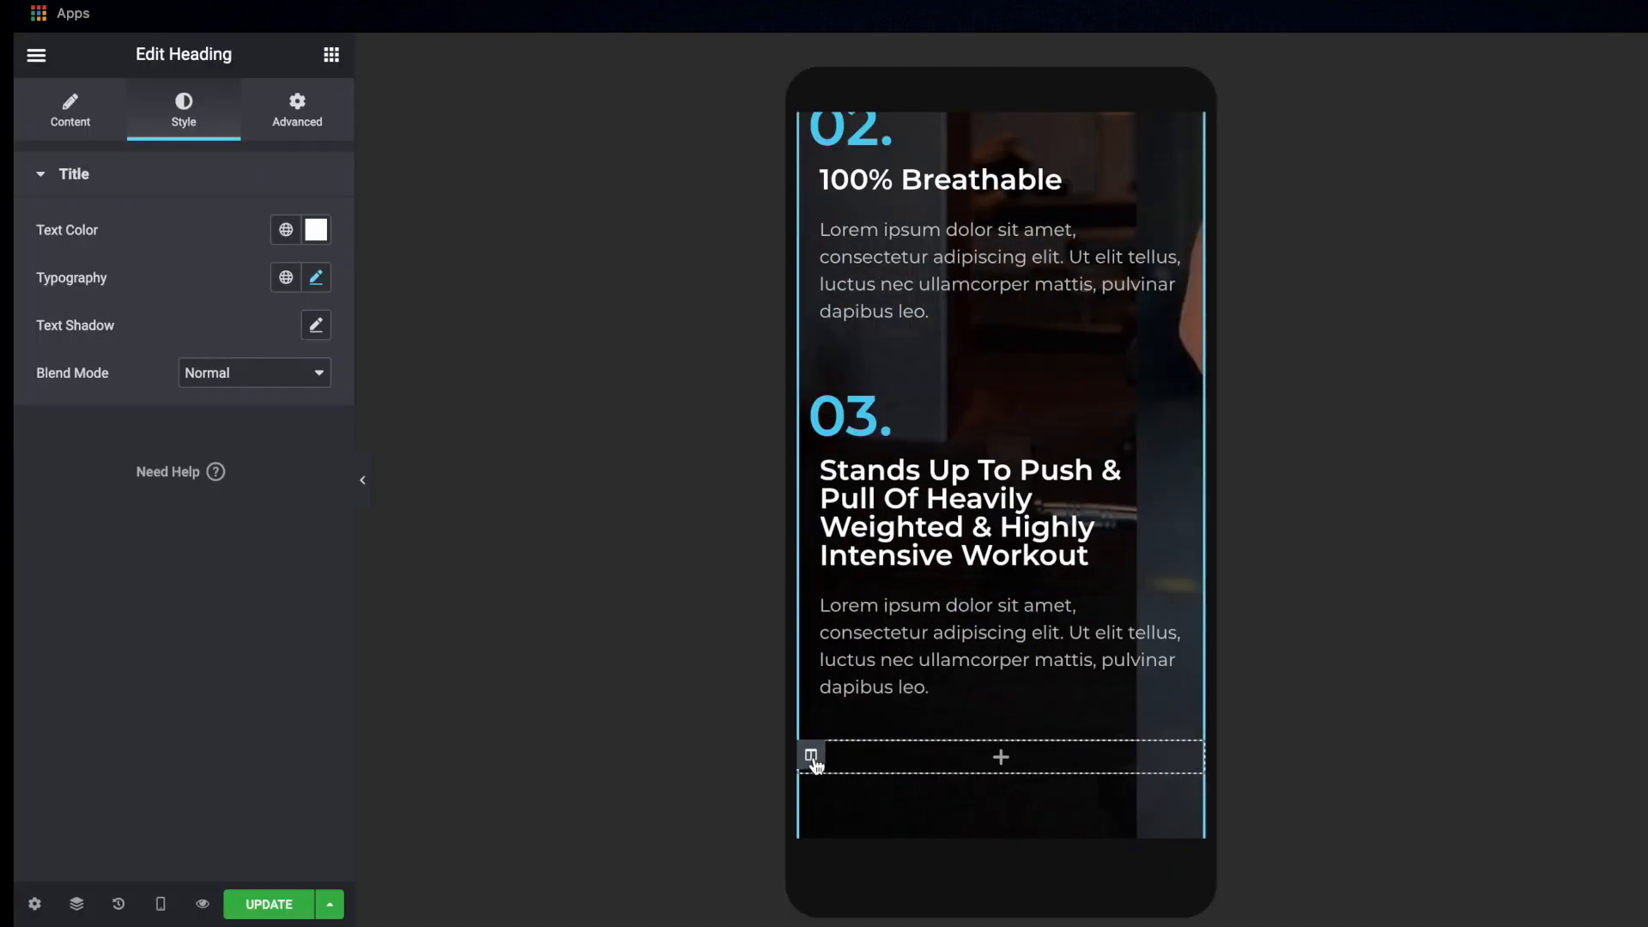
{"action": "left_click", "coordinate": [184, 107]}
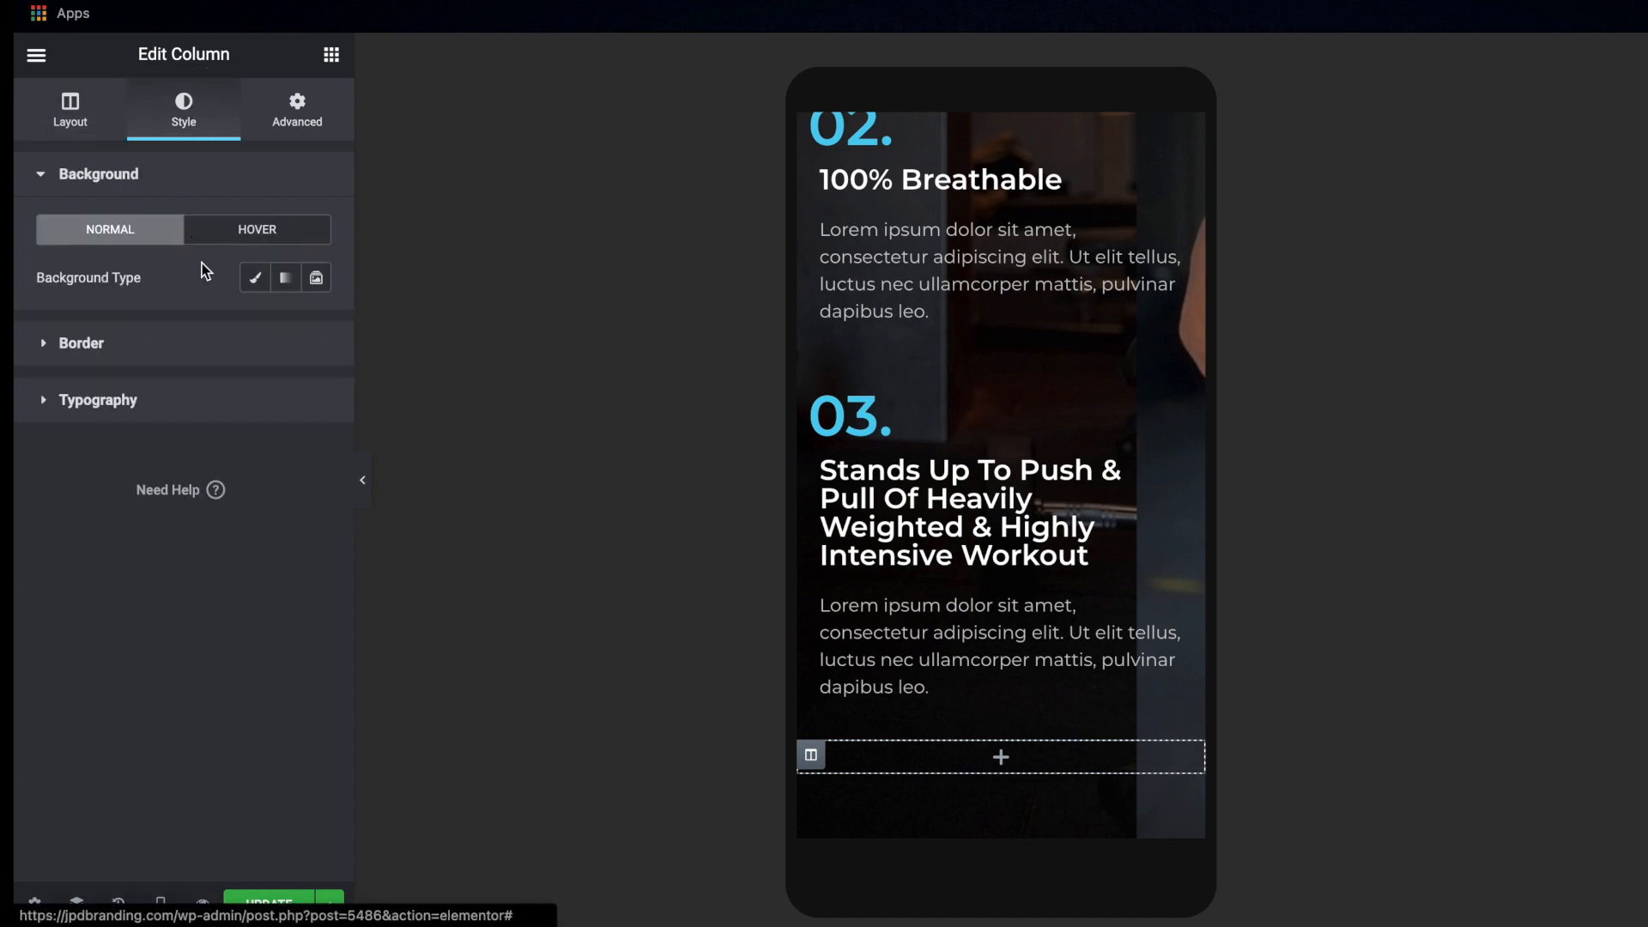
{"action": "left_click", "coordinate": [330, 60]}
{"action": "left_click_drag", "start_coordinate": [101, 371], "coordinate": [1011, 787]}
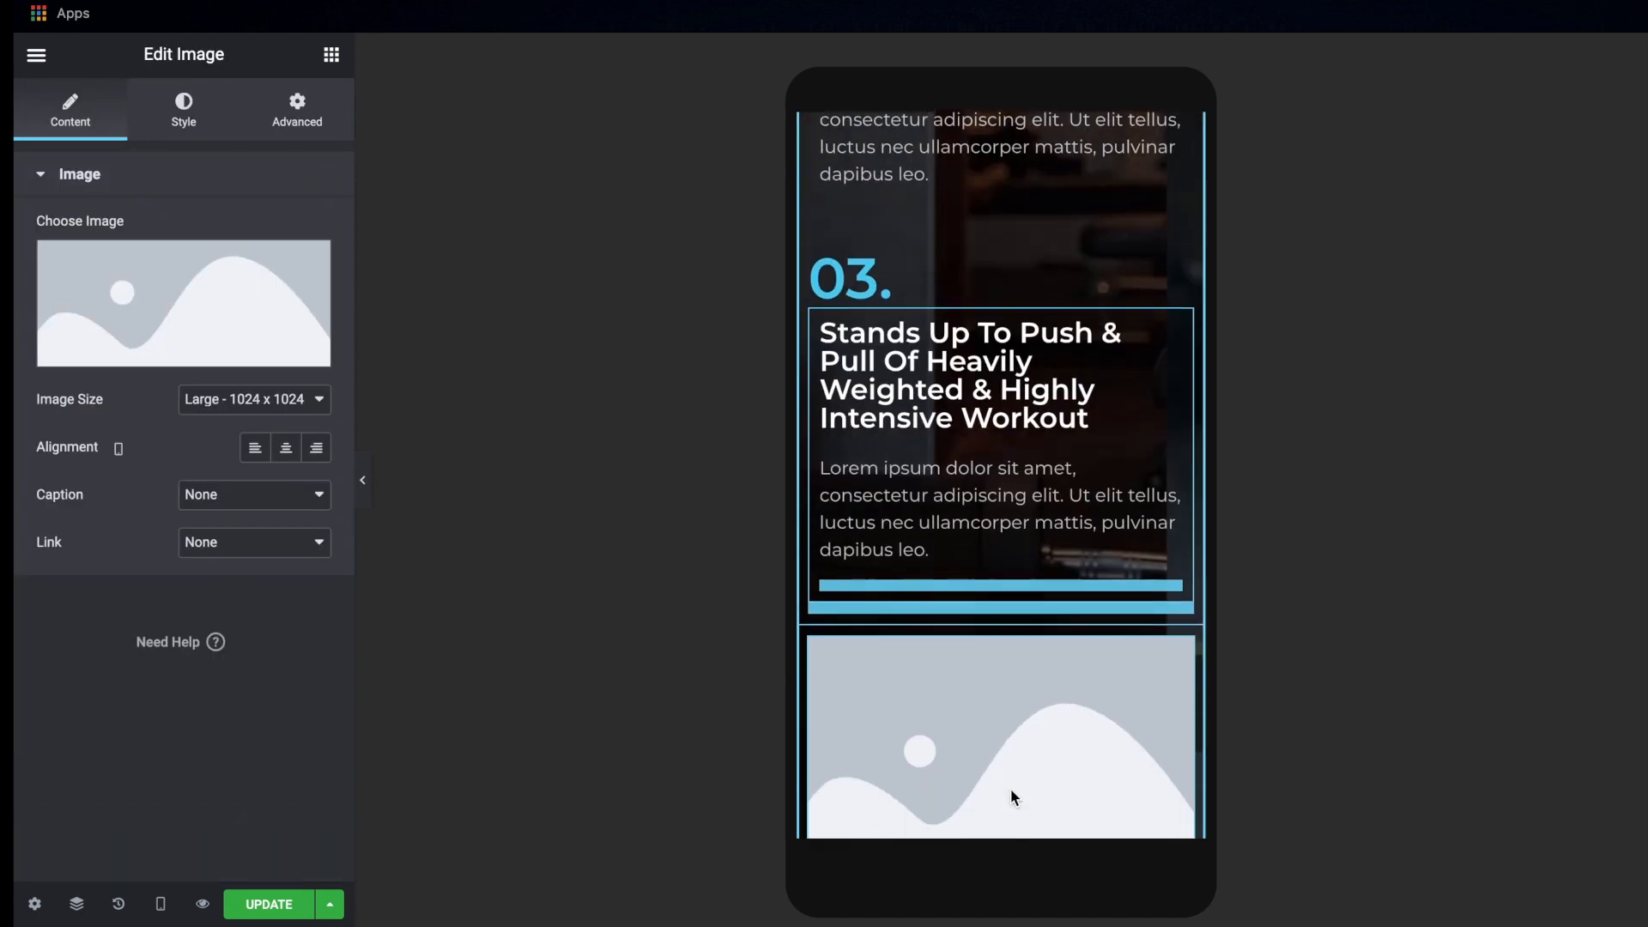
Fill the new image widget with the media library photo of the shirtless man holding a sneaker against the gym background
{"action": "mouse_move", "coordinate": [182, 296]}
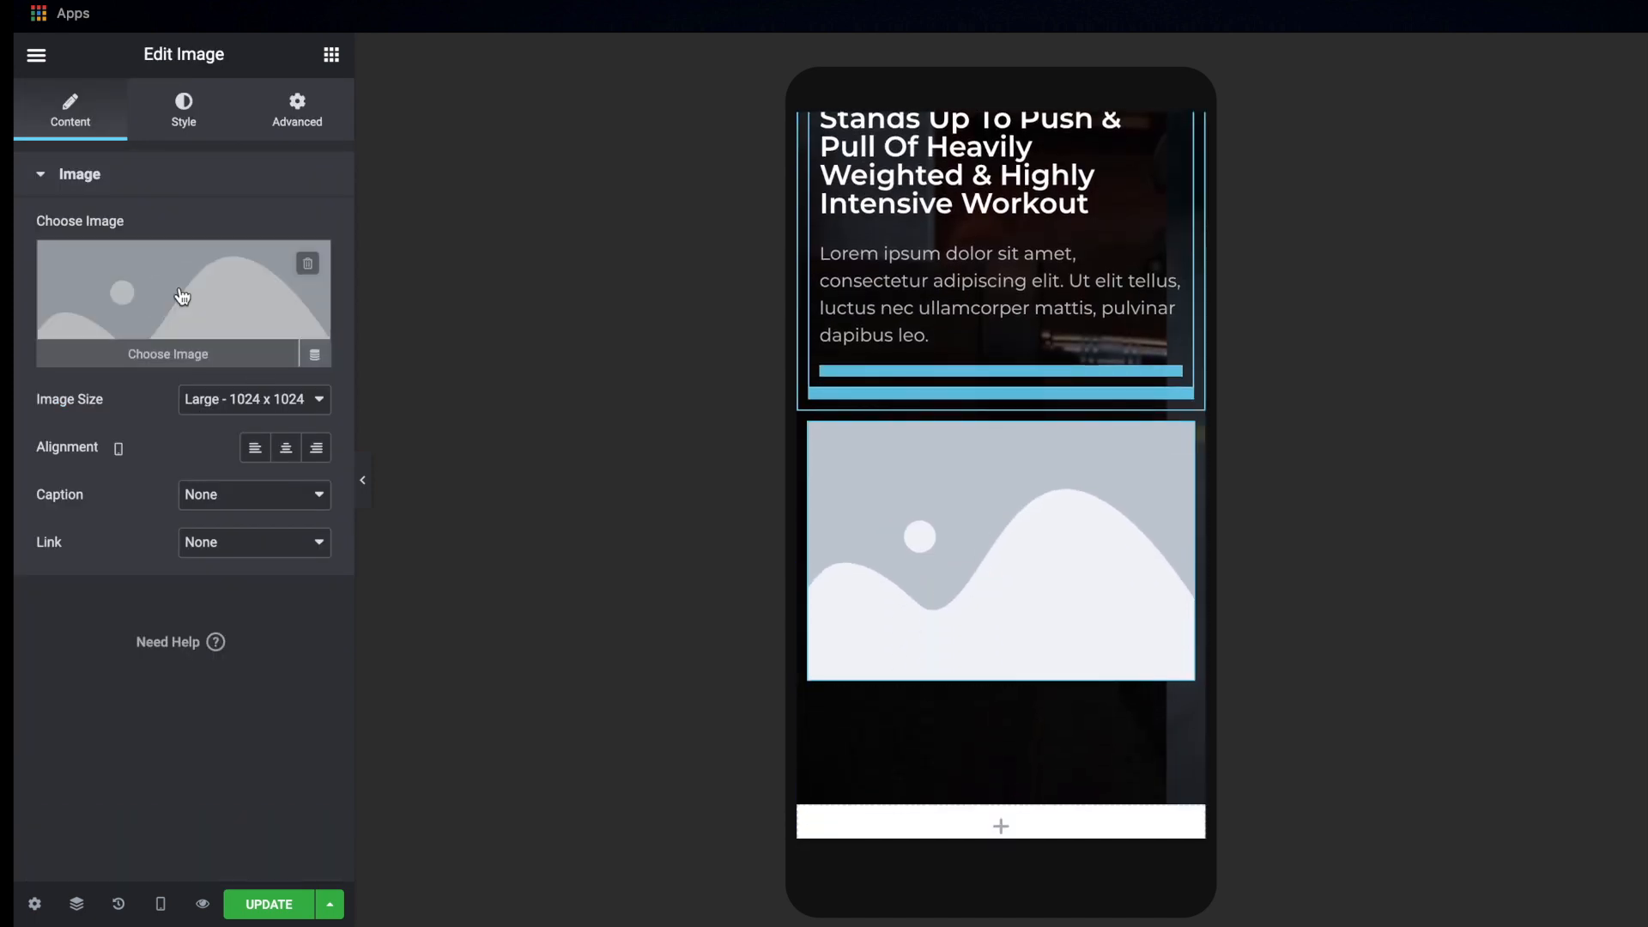
{"action": "left_click", "coordinate": [331, 279]}
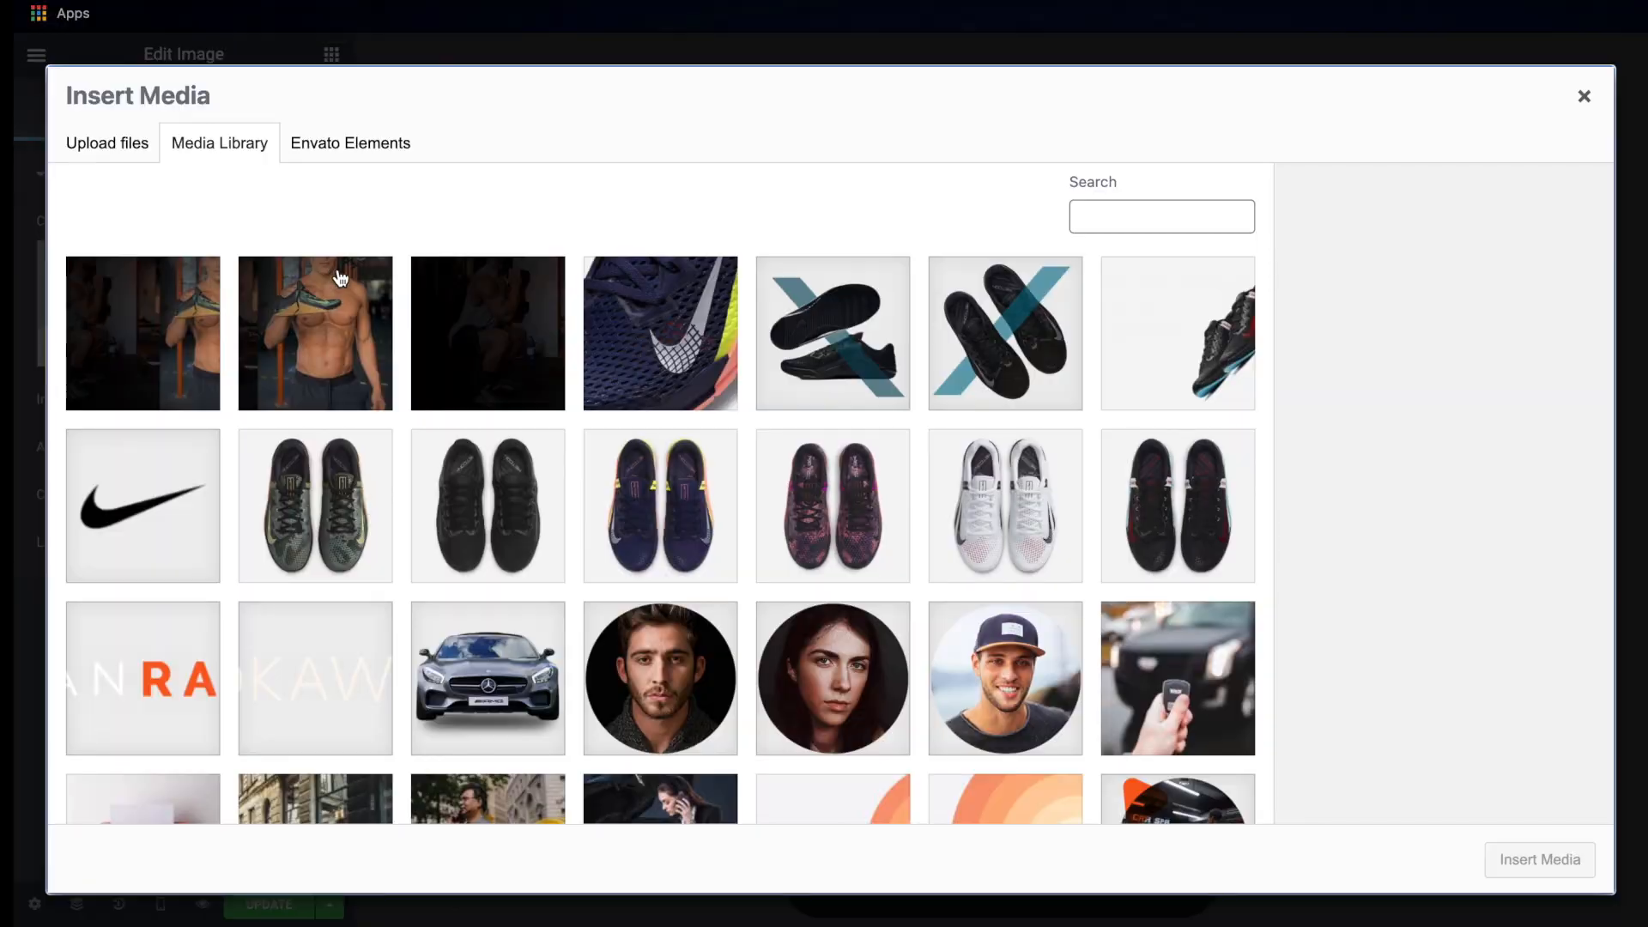
{"action": "left_click", "coordinate": [328, 318]}
{"action": "left_click", "coordinate": [1538, 853]}
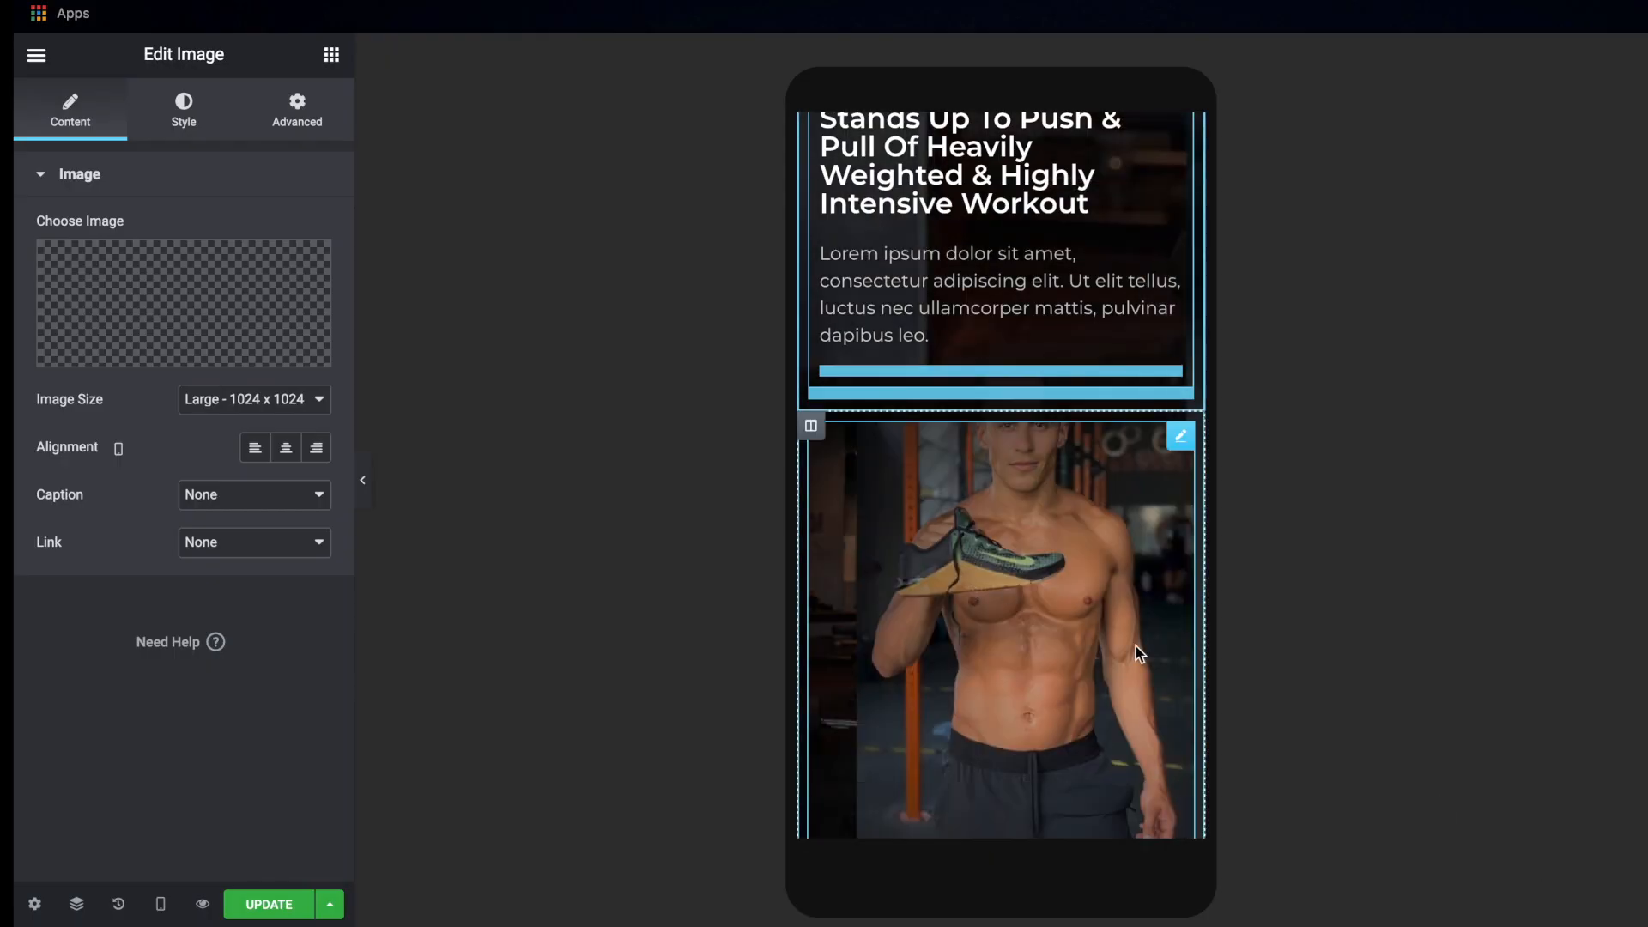
Set the size of the sneaker man's image to Full and check how it sits in the dark section
{"action": "left_click", "coordinate": [271, 401]}
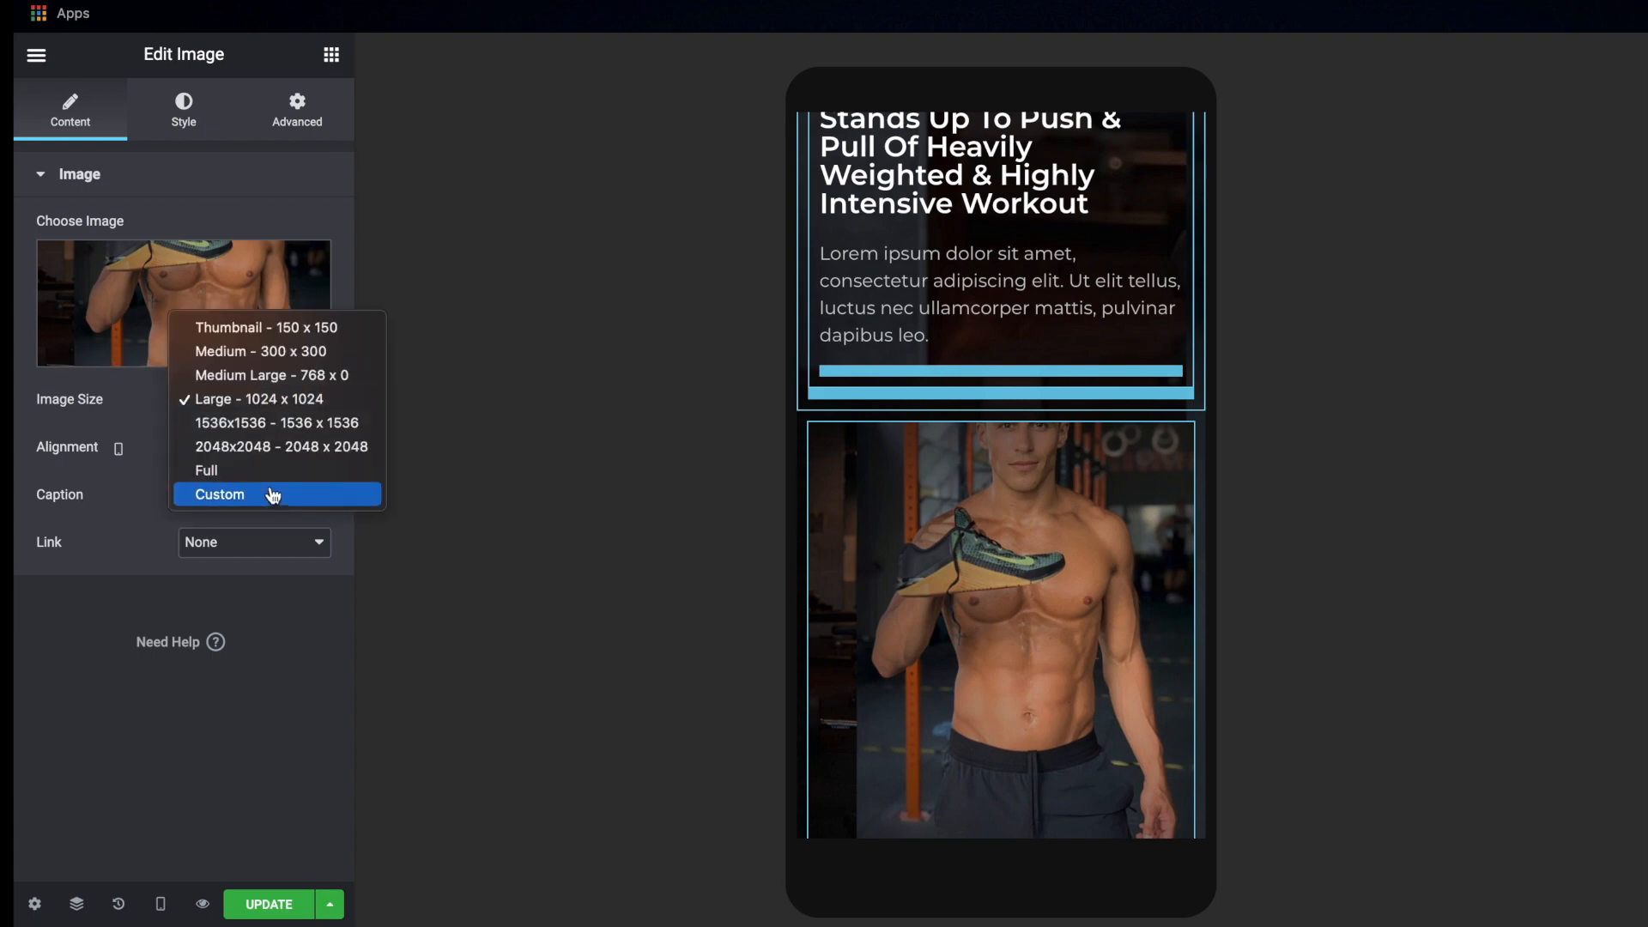
{"action": "left_click", "coordinate": [270, 480]}
{"action": "scroll", "coordinate": [986, 558], "scroll_direction": "down", "scroll_amount": 3}
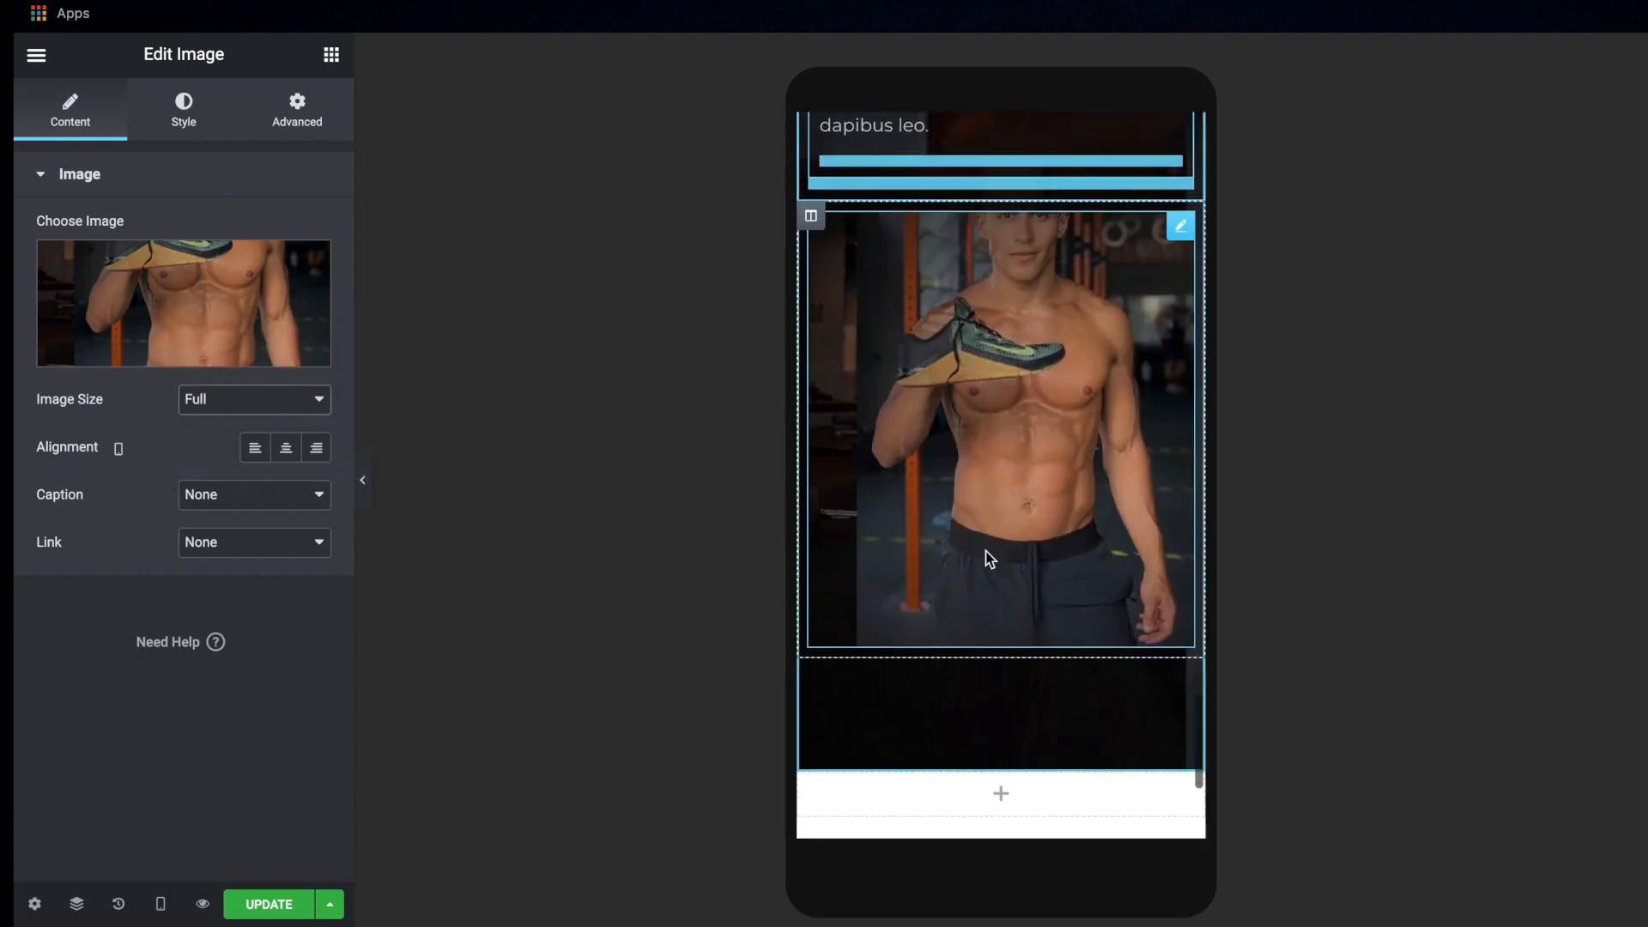
{"action": "scroll", "coordinate": [985, 558], "scroll_direction": "up", "scroll_amount": 5}
{"action": "scroll", "coordinate": [986, 558], "scroll_direction": "down", "scroll_amount": 3}
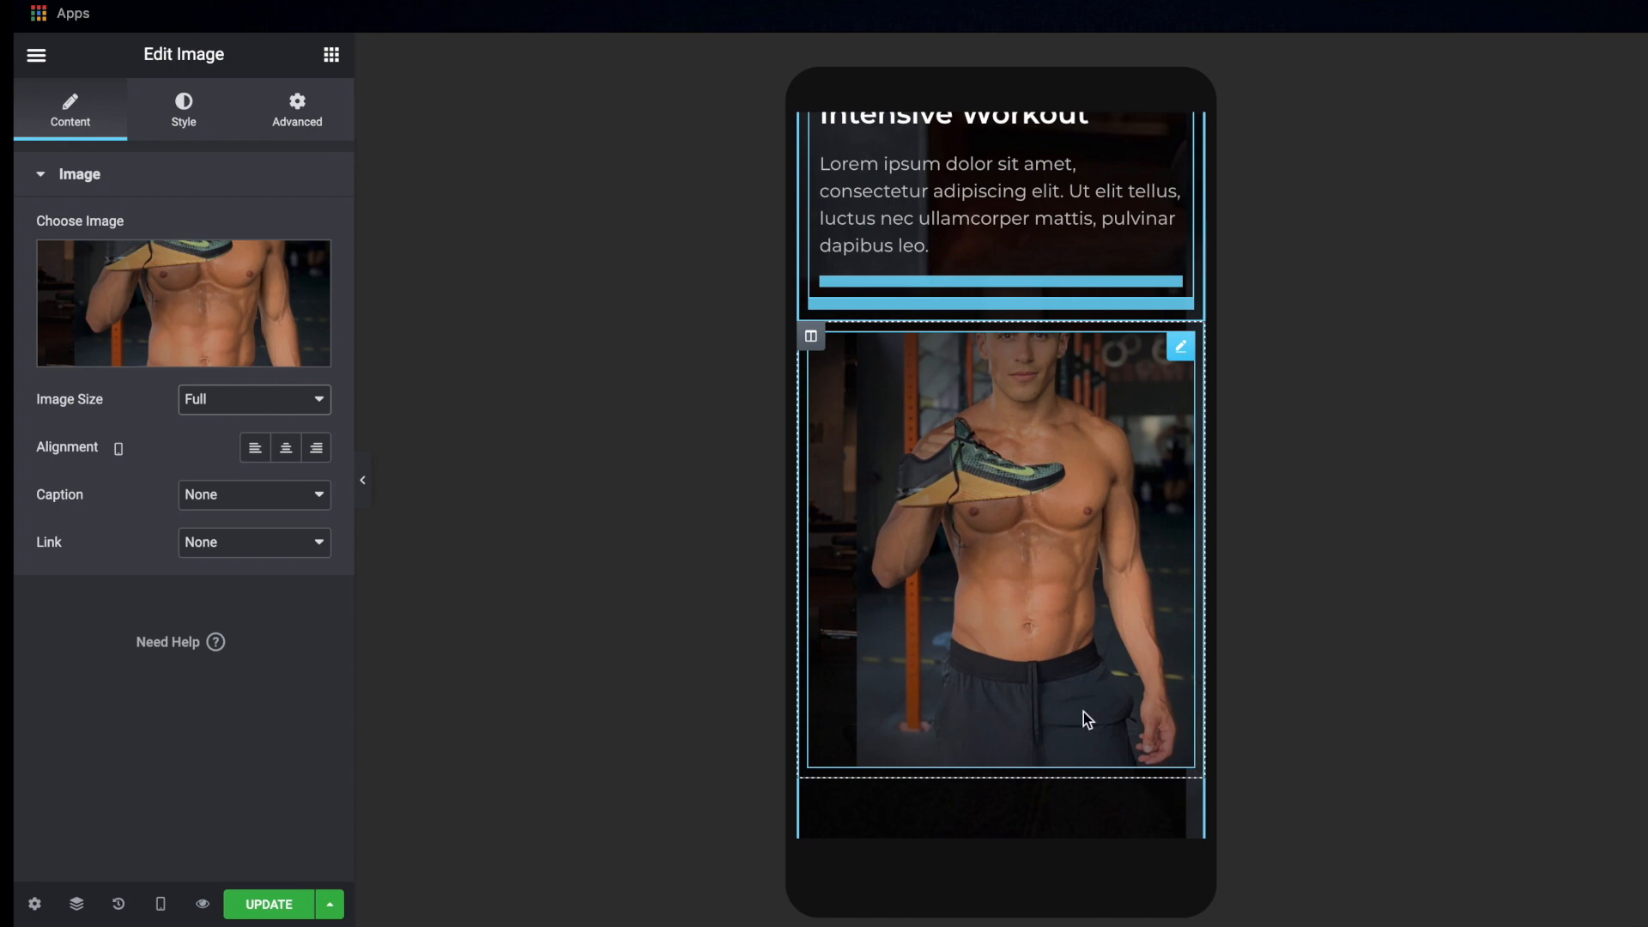
Reverse the column order on mobile for the dark features section and check the image's position relative to the numbered features
{"action": "scroll", "coordinate": [1083, 713], "scroll_direction": "up", "scroll_amount": 10}
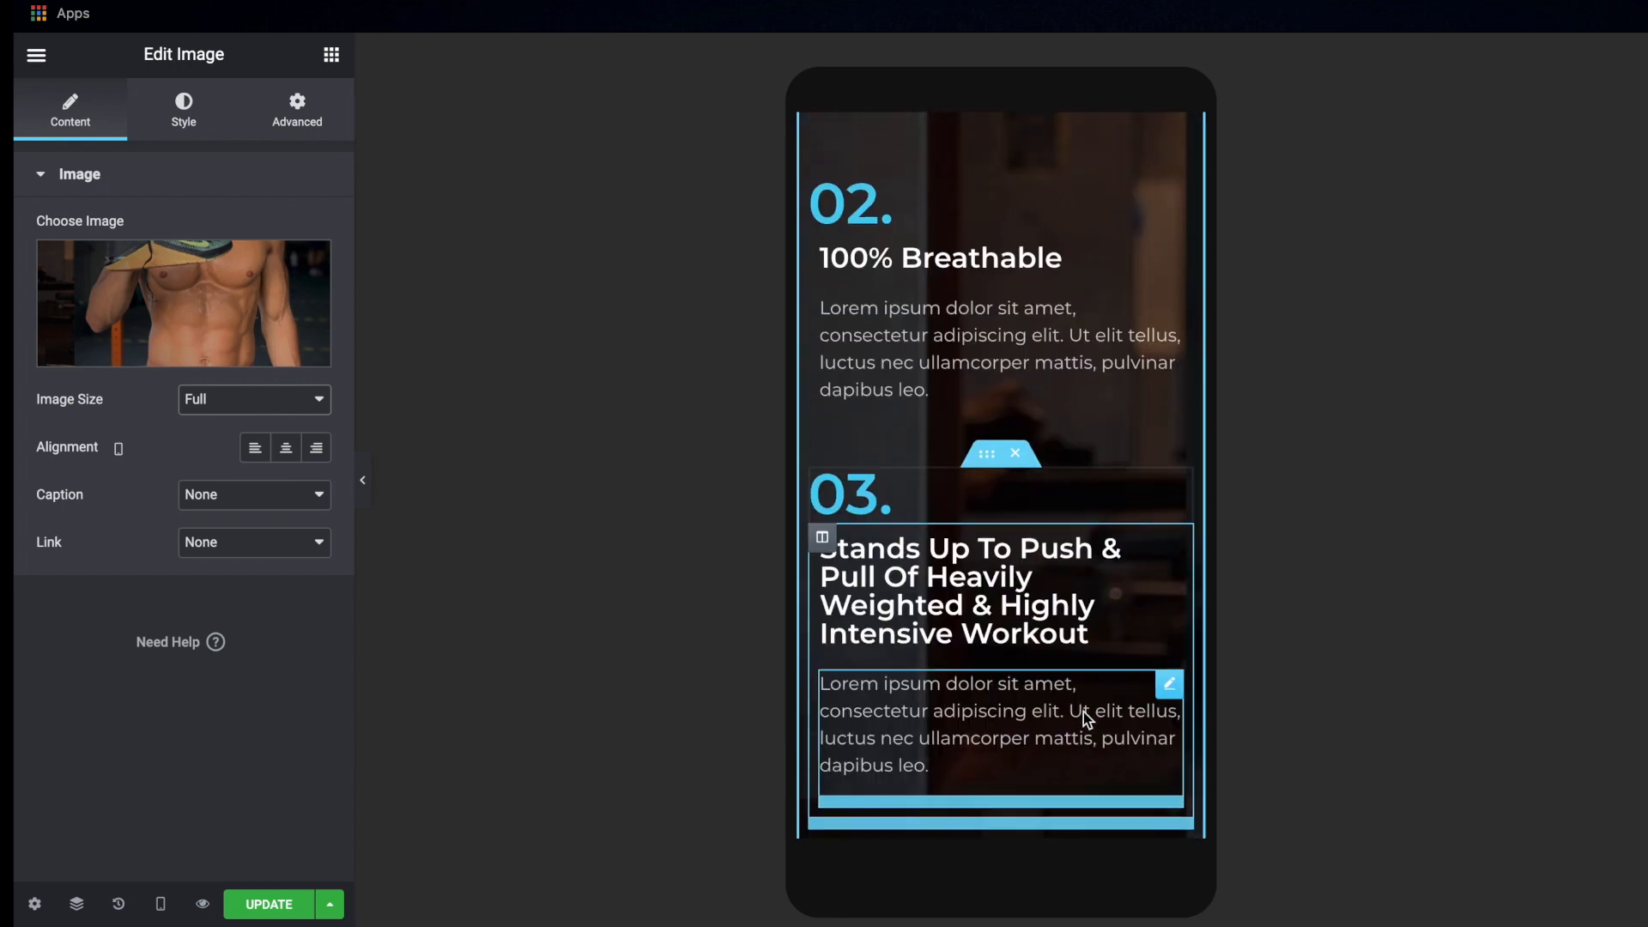
{"action": "scroll", "coordinate": [1083, 712], "scroll_direction": "down", "scroll_amount": 4}
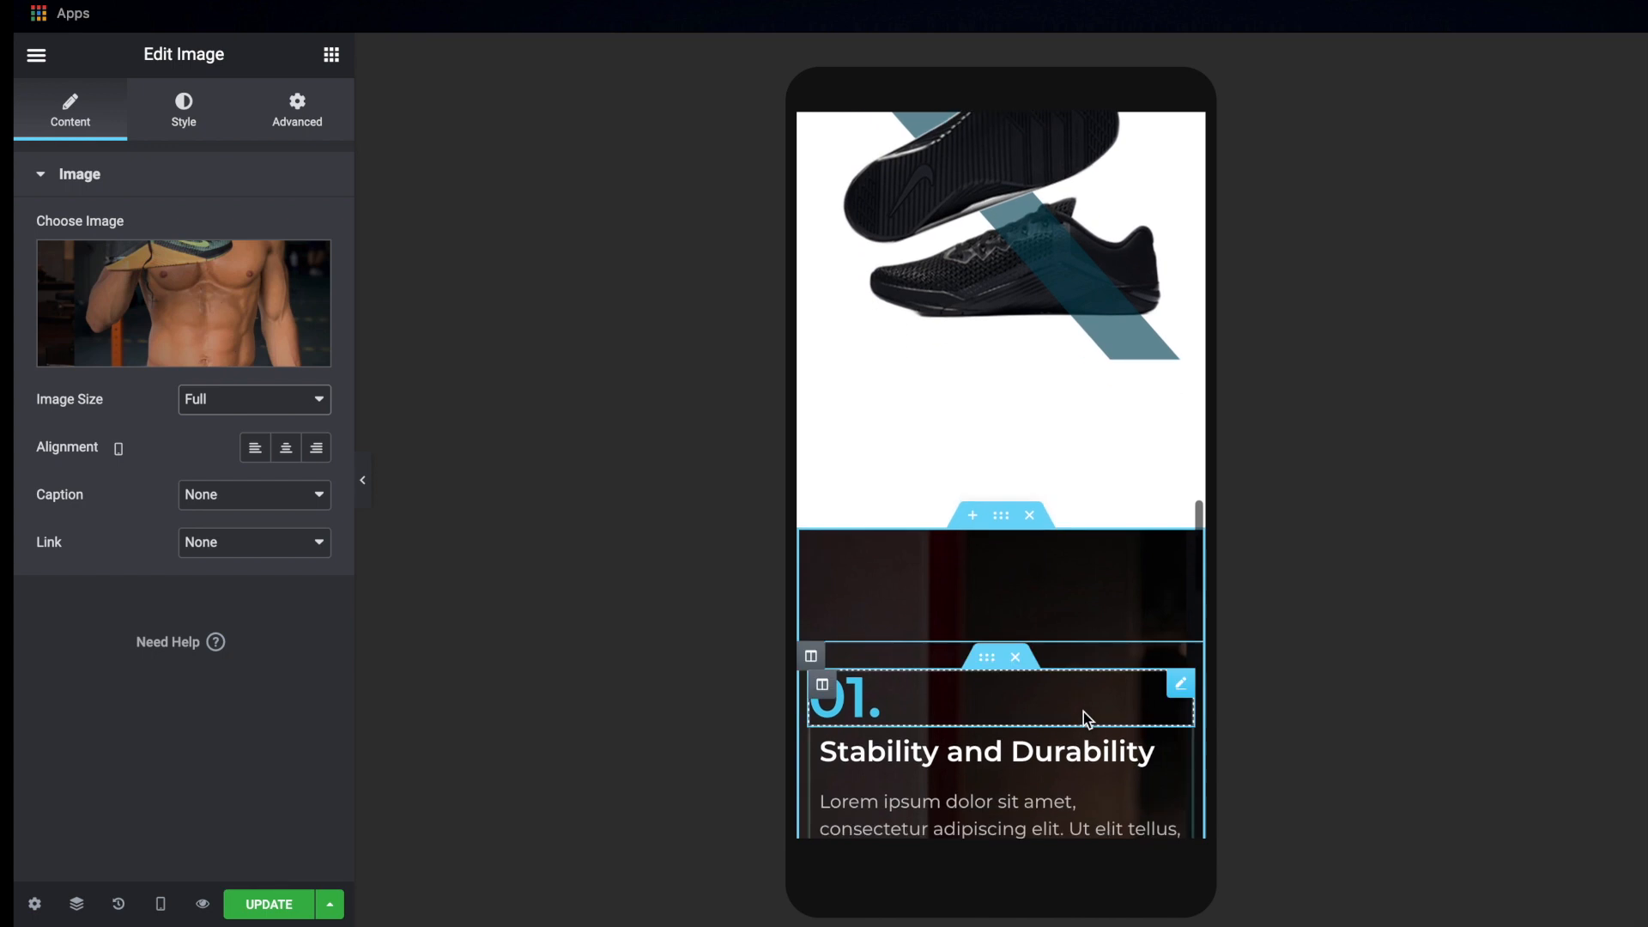
{"action": "scroll", "coordinate": [1083, 713], "scroll_direction": "up", "scroll_amount": 2}
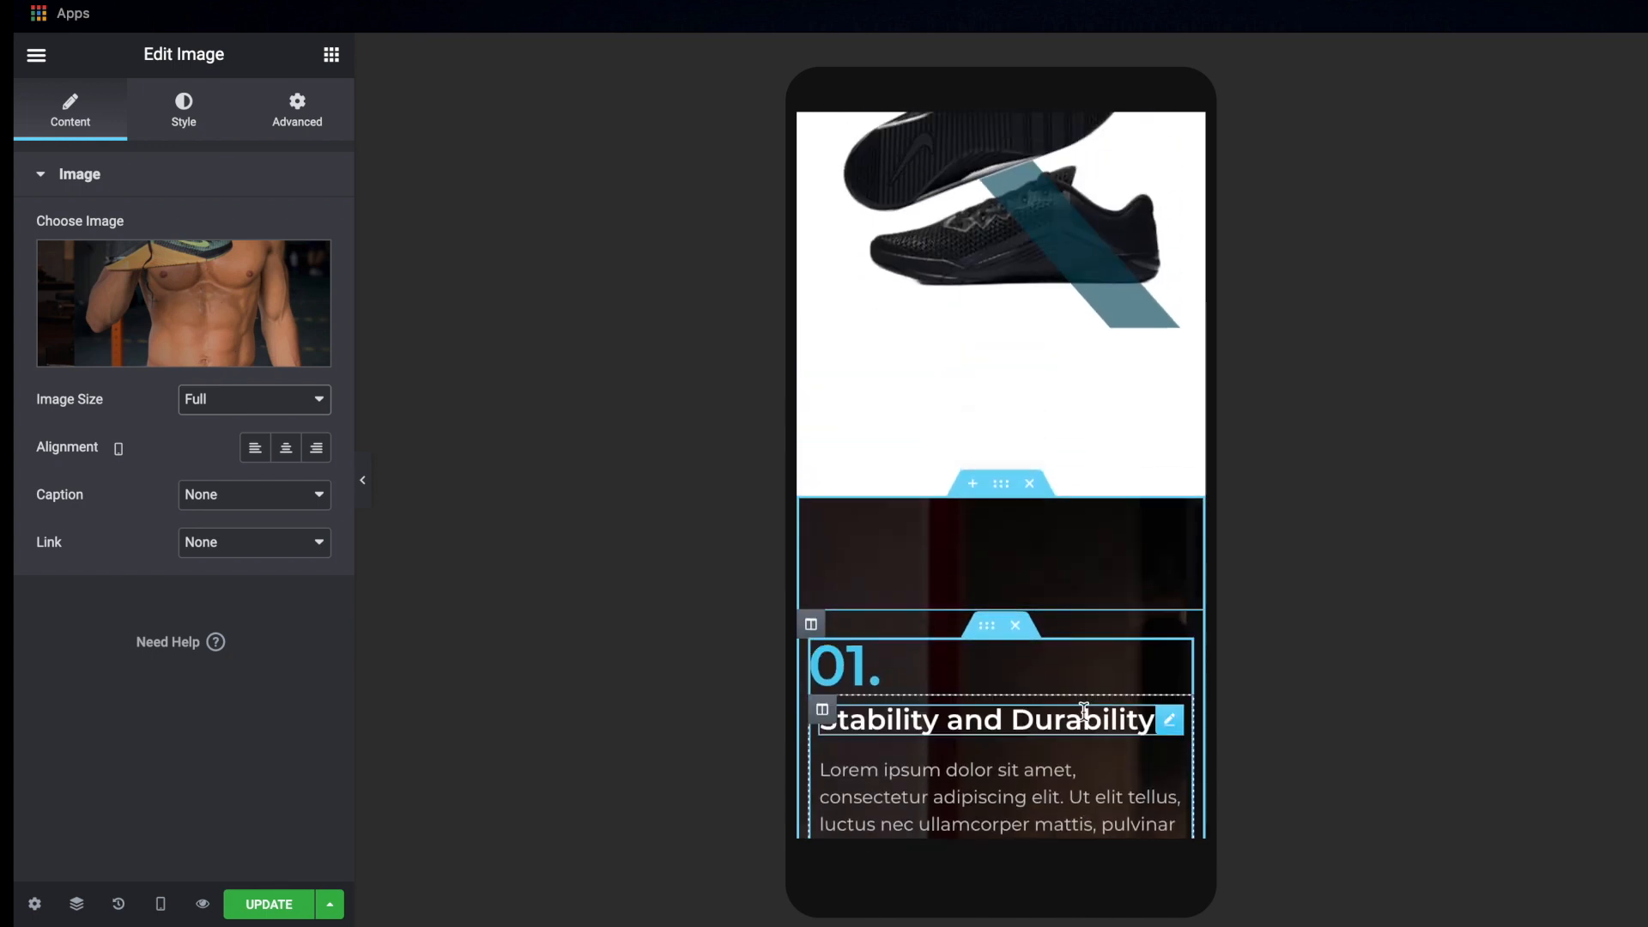
{"action": "left_click", "coordinate": [1002, 486]}
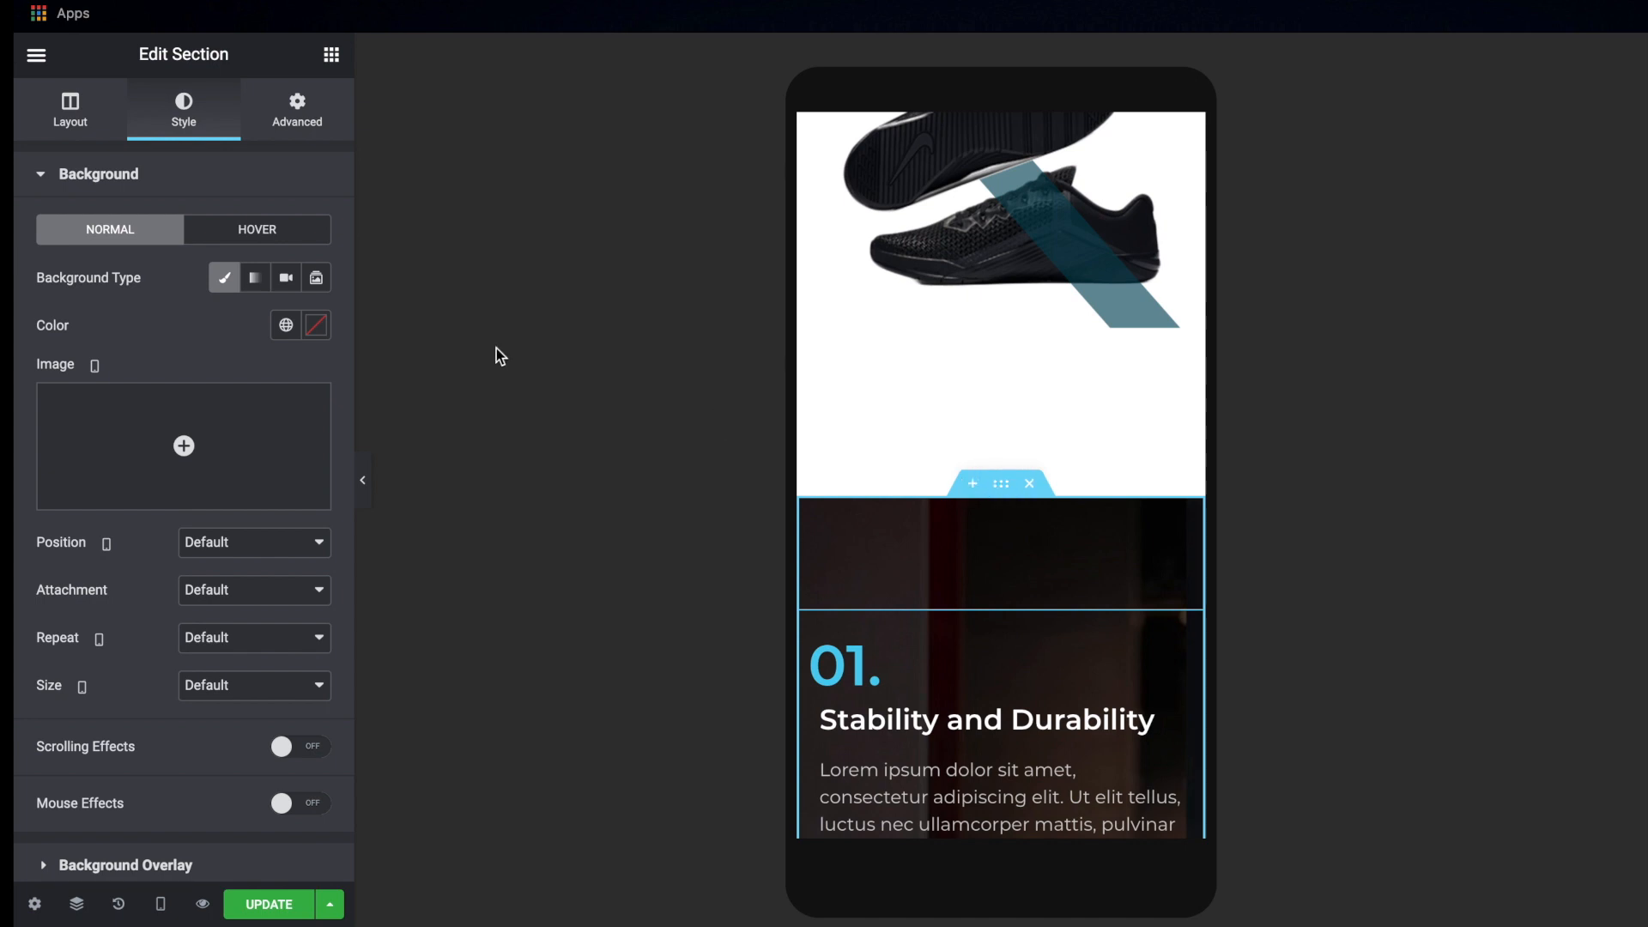
{"action": "left_click", "coordinate": [297, 122]}
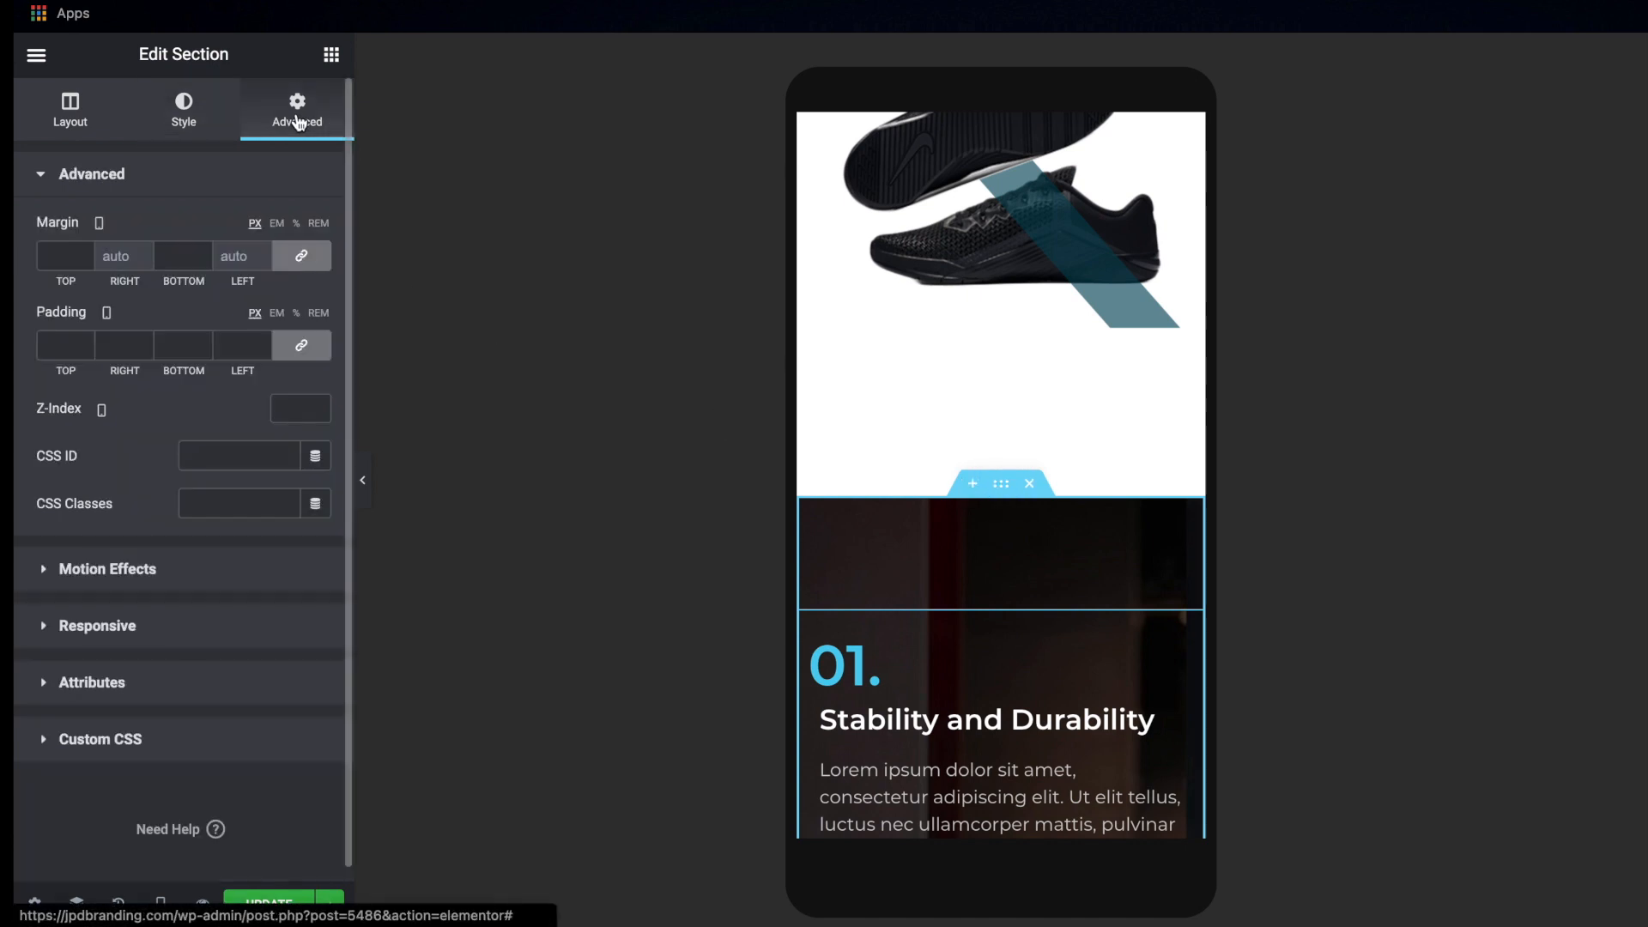
{"action": "left_click", "coordinate": [139, 628]}
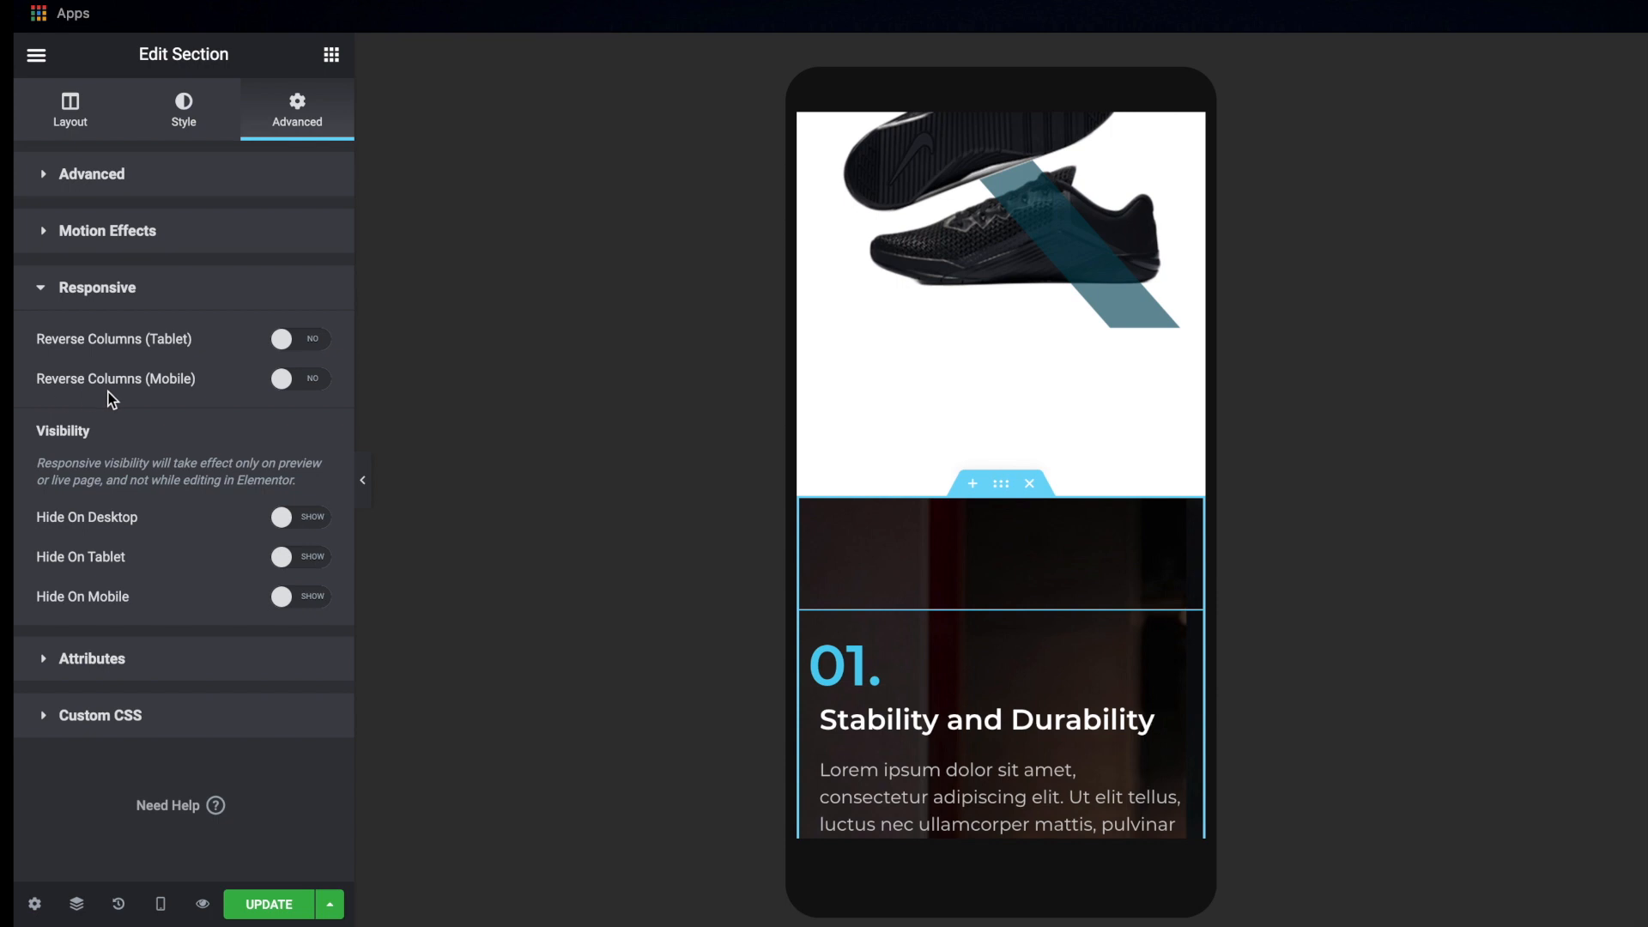
{"action": "left_click", "coordinate": [309, 386]}
{"action": "scroll", "coordinate": [999, 654], "scroll_direction": "down", "scroll_amount": 3}
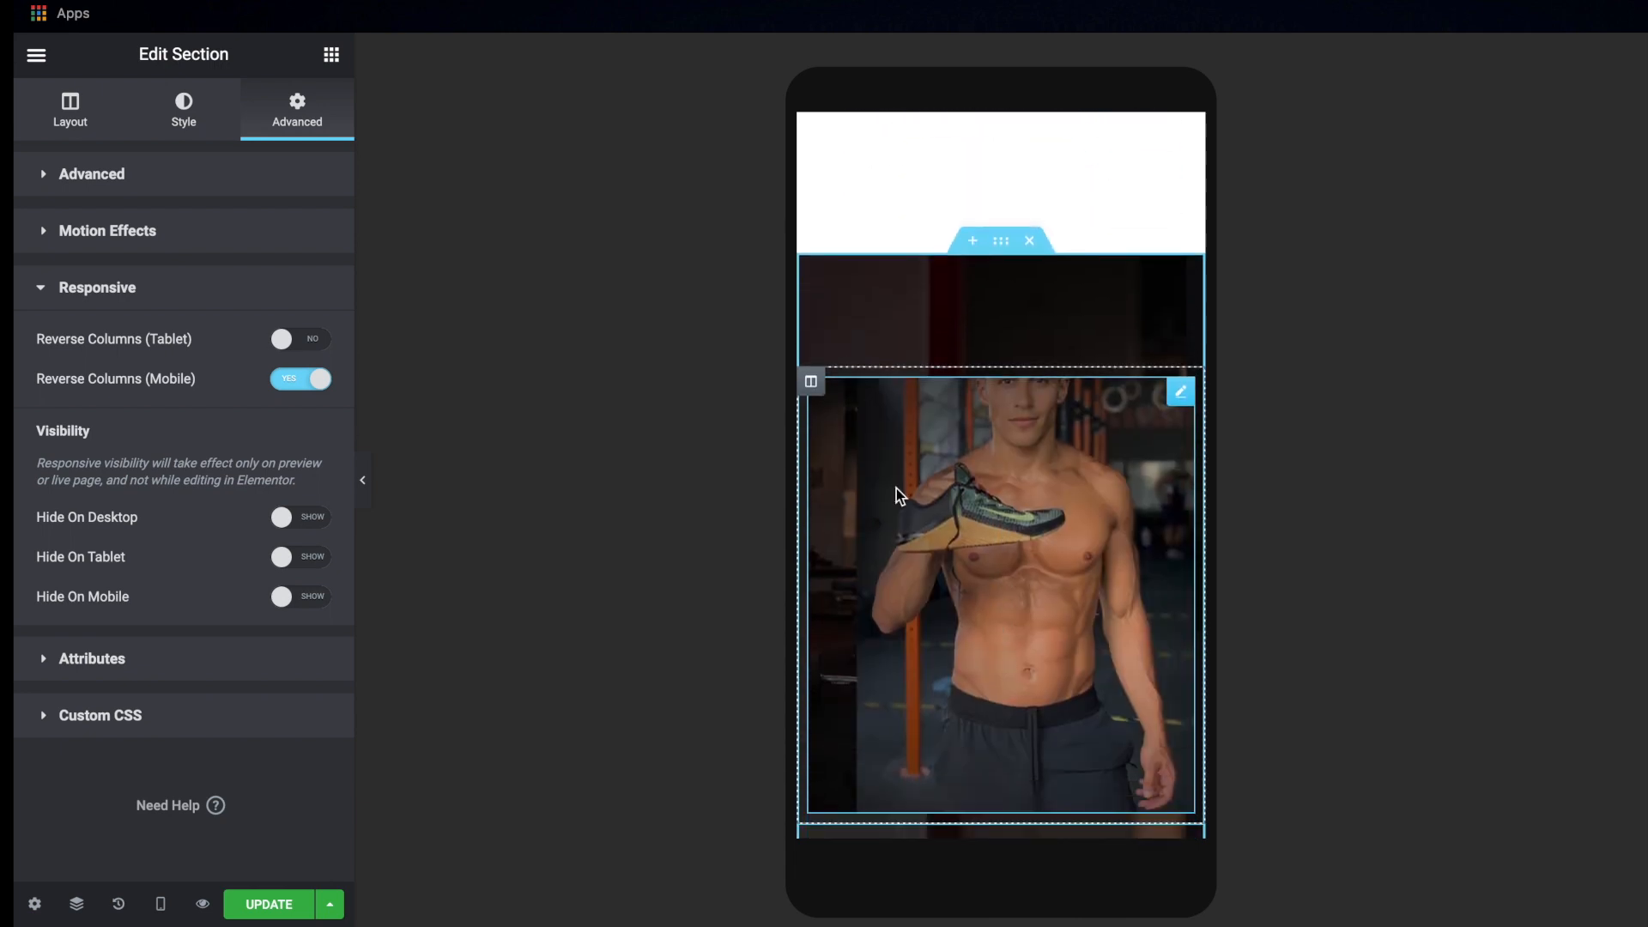
{"action": "scroll", "coordinate": [958, 517], "scroll_direction": "down", "scroll_amount": 2}
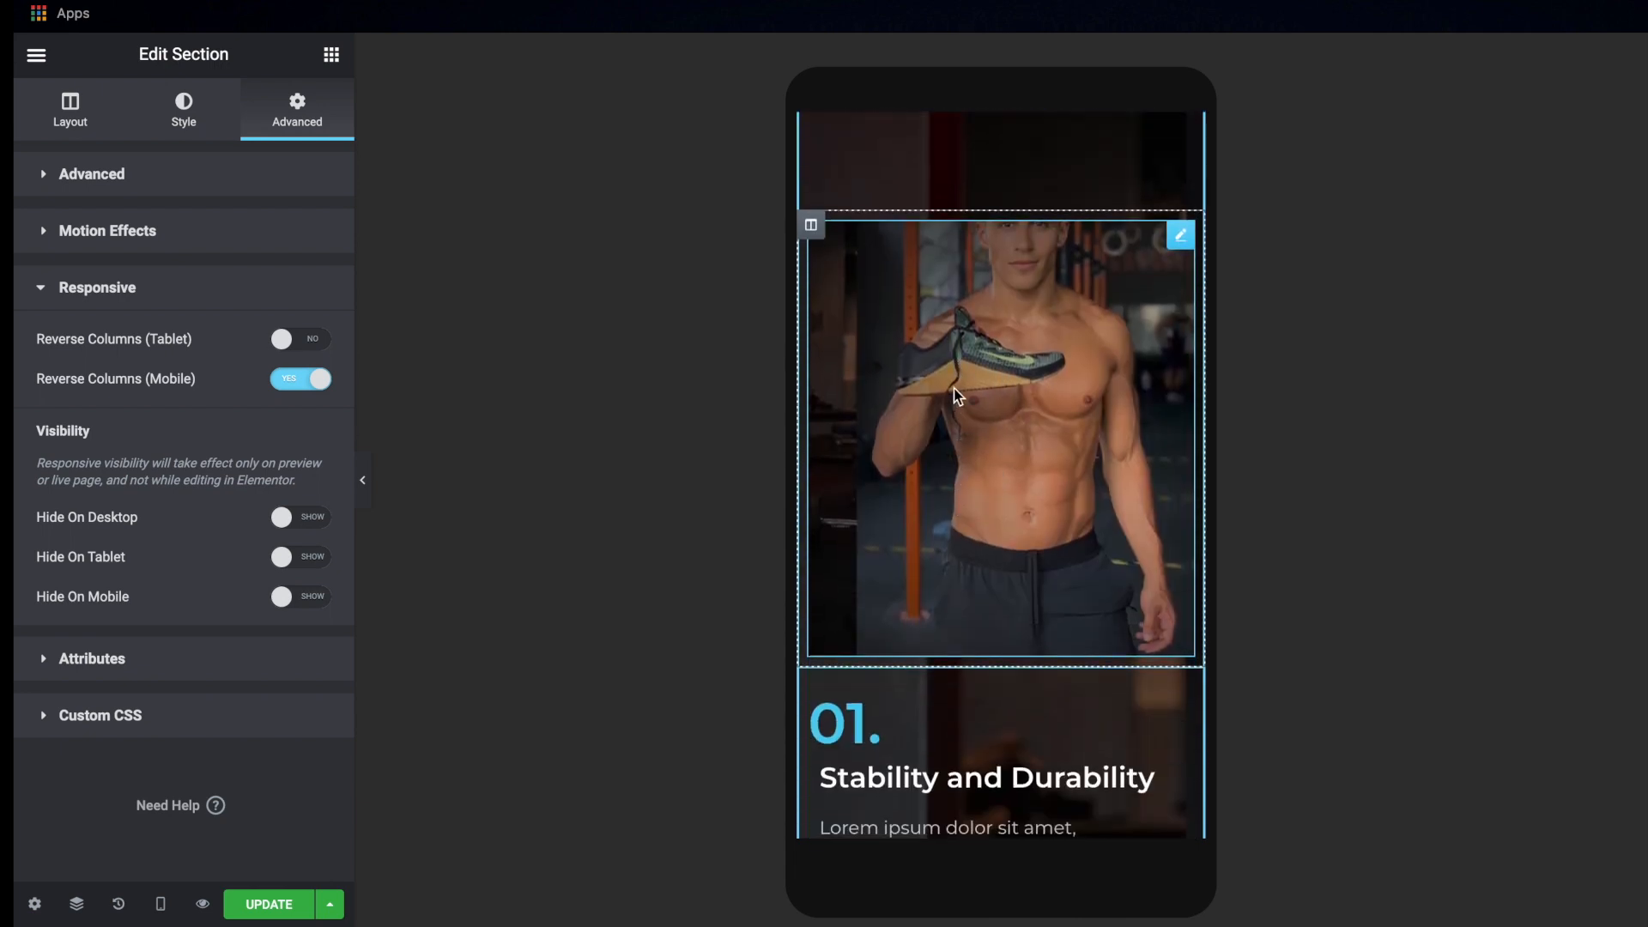
{"action": "scroll", "coordinate": [909, 683], "scroll_direction": "down", "scroll_amount": 2}
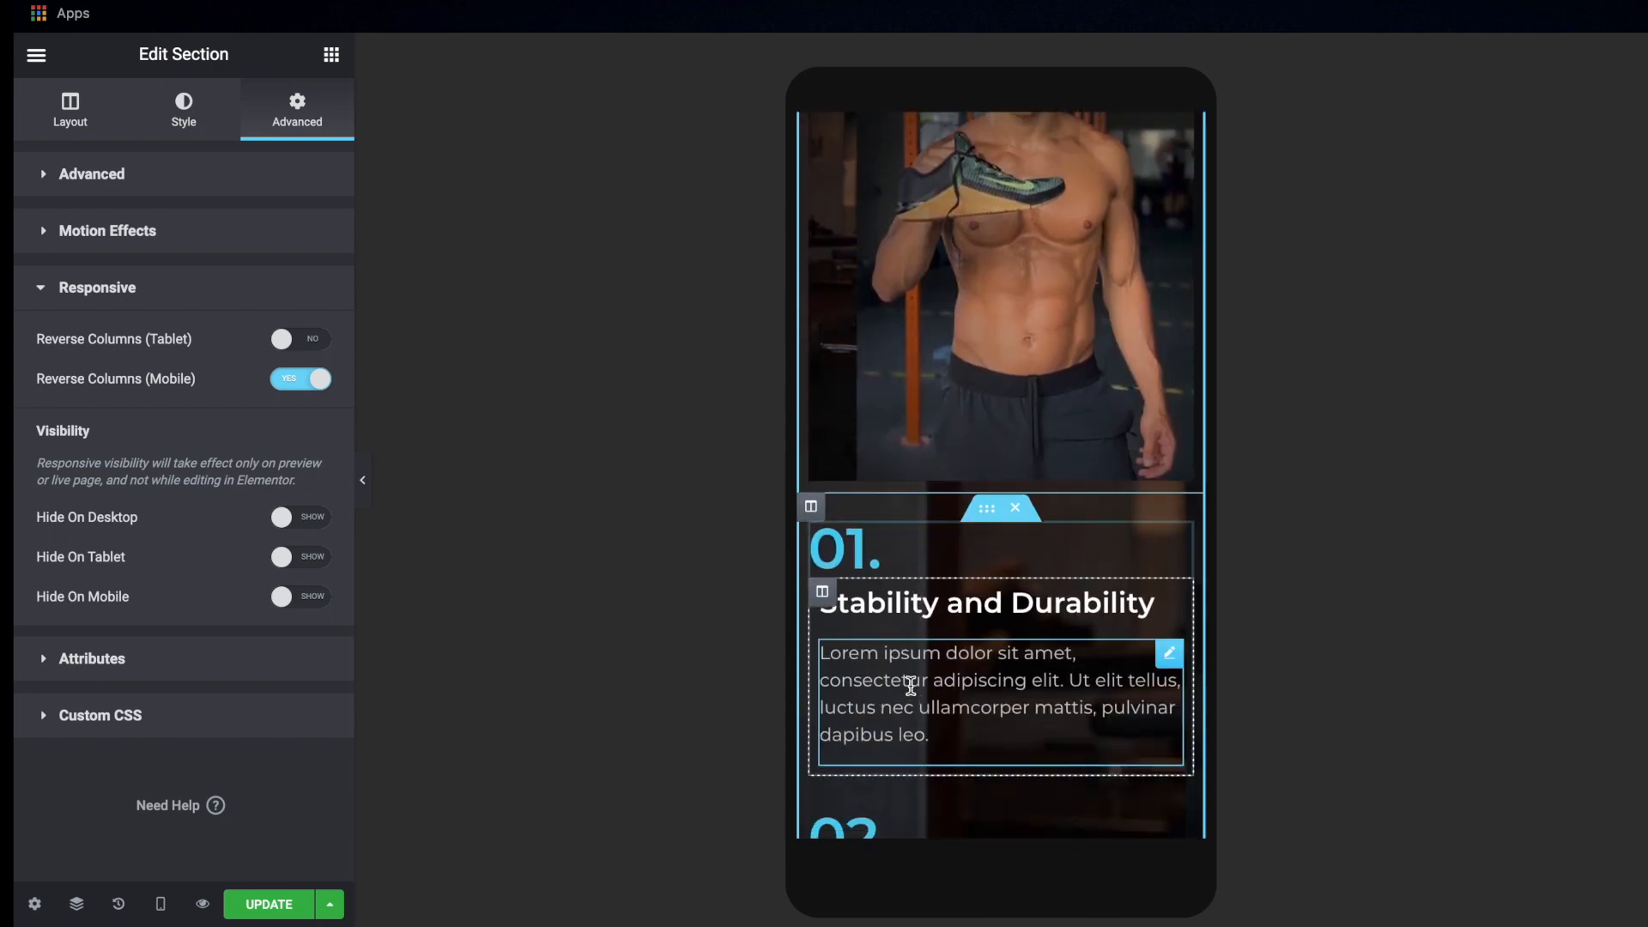
Hide the features section on desktop and tablet, and compare its mobile layout with the desktop page
{"action": "scroll", "coordinate": [910, 684], "scroll_direction": "up", "scroll_amount": 3}
{"action": "scroll", "coordinate": [911, 685], "scroll_direction": "up", "scroll_amount": 2}
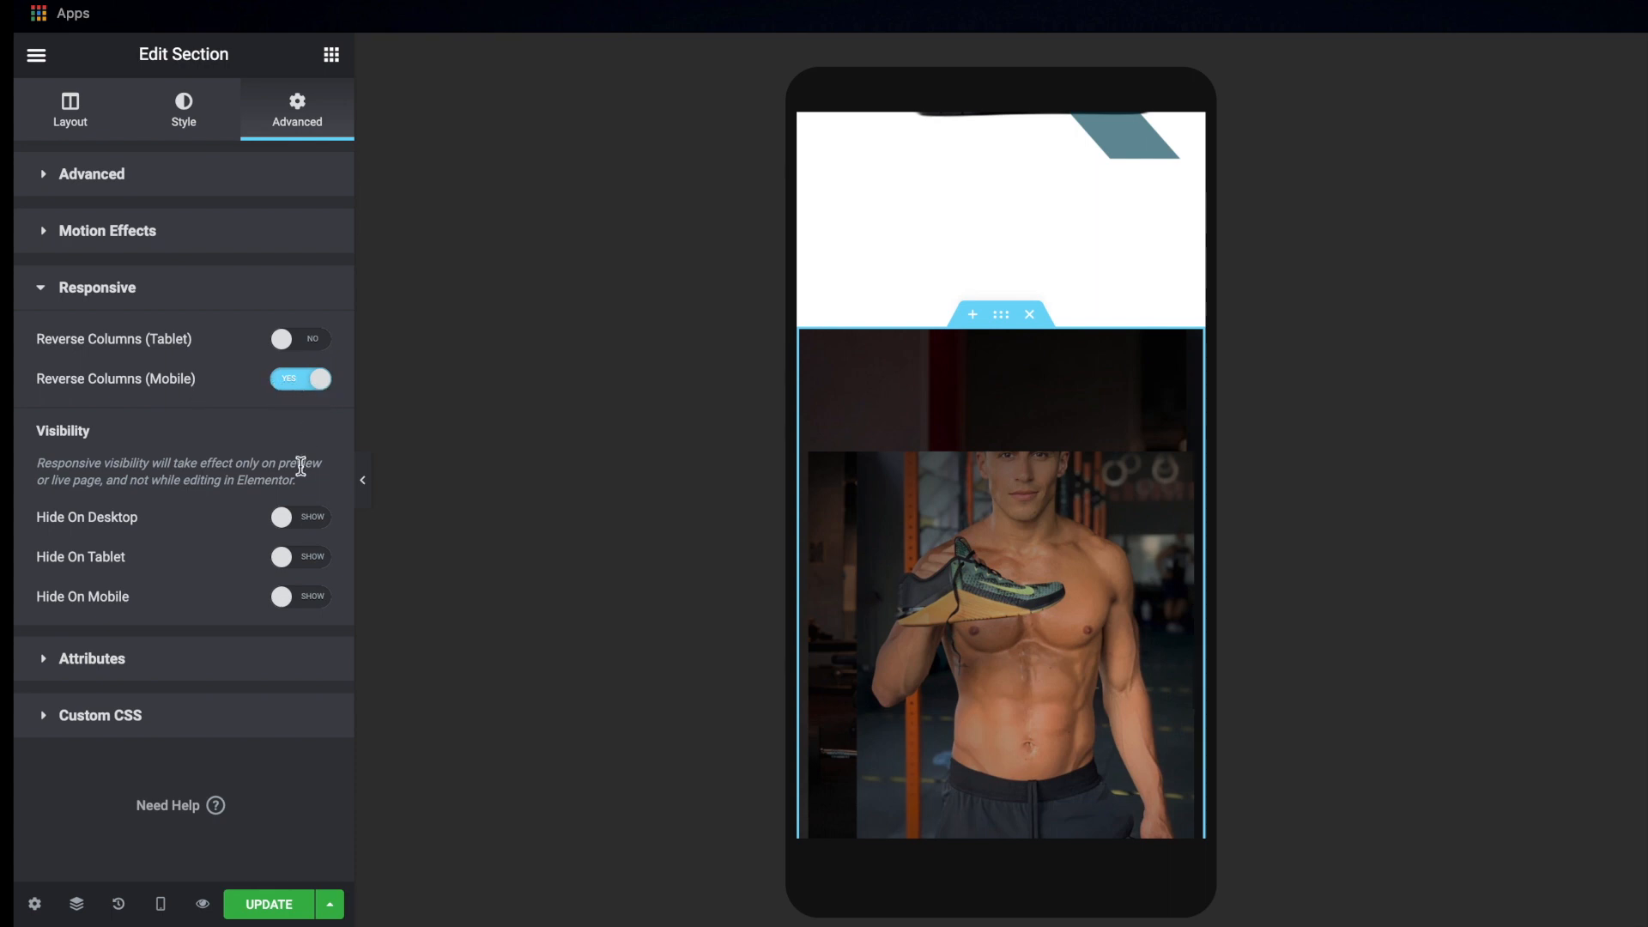
{"action": "left_click", "coordinate": [300, 525]}
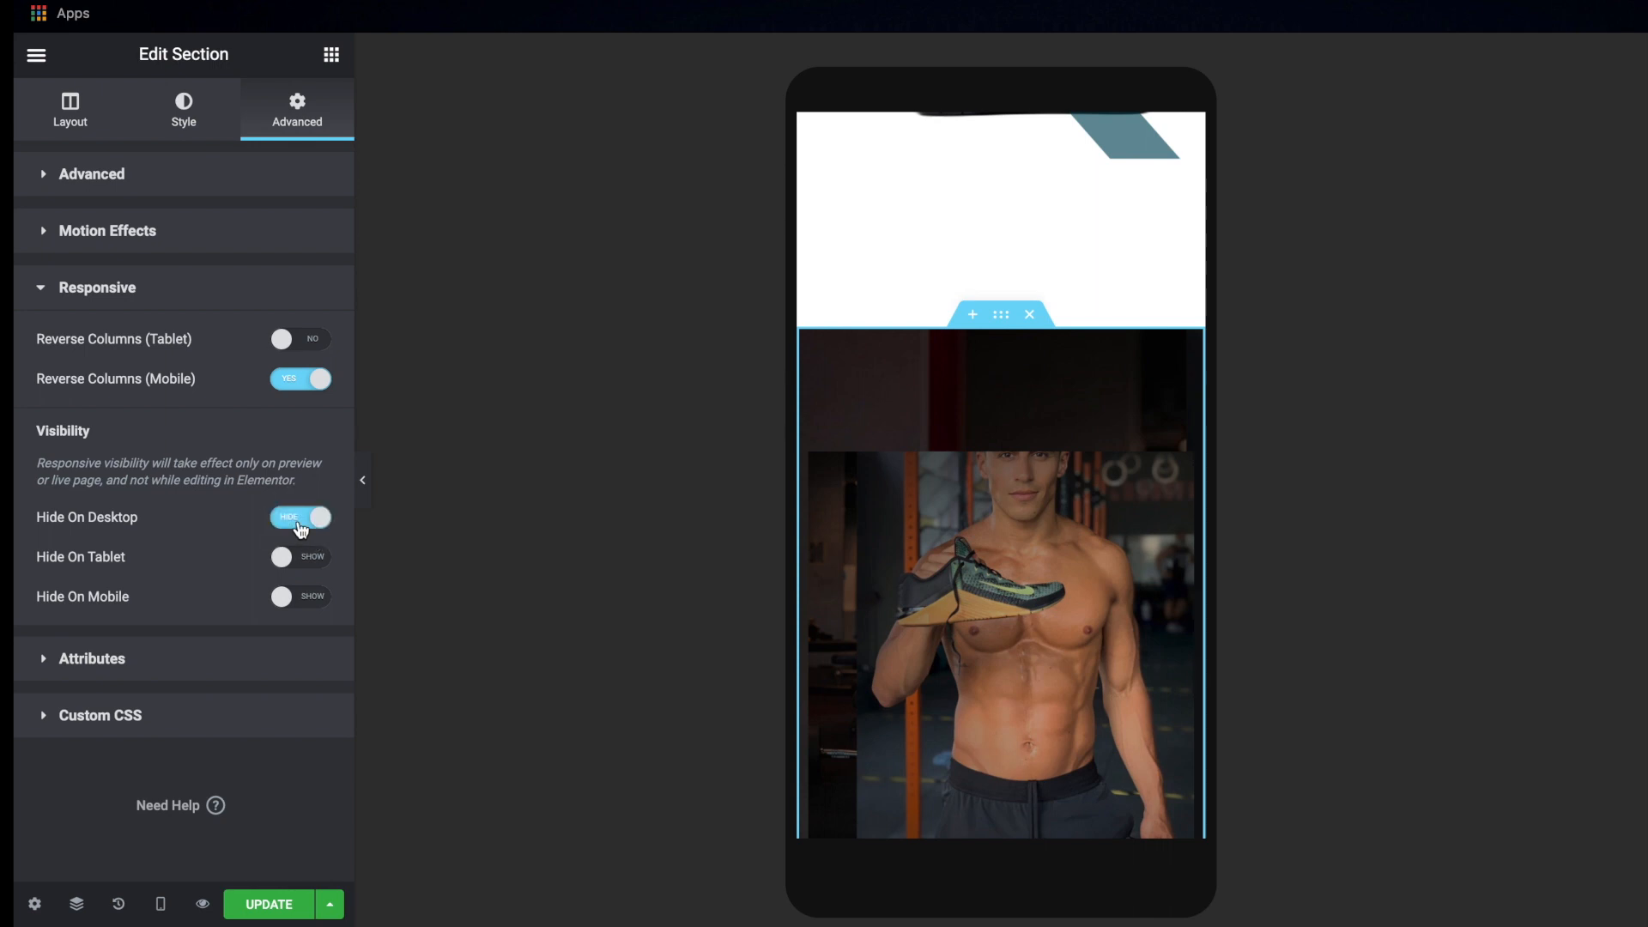
{"action": "left_click", "coordinate": [302, 558]}
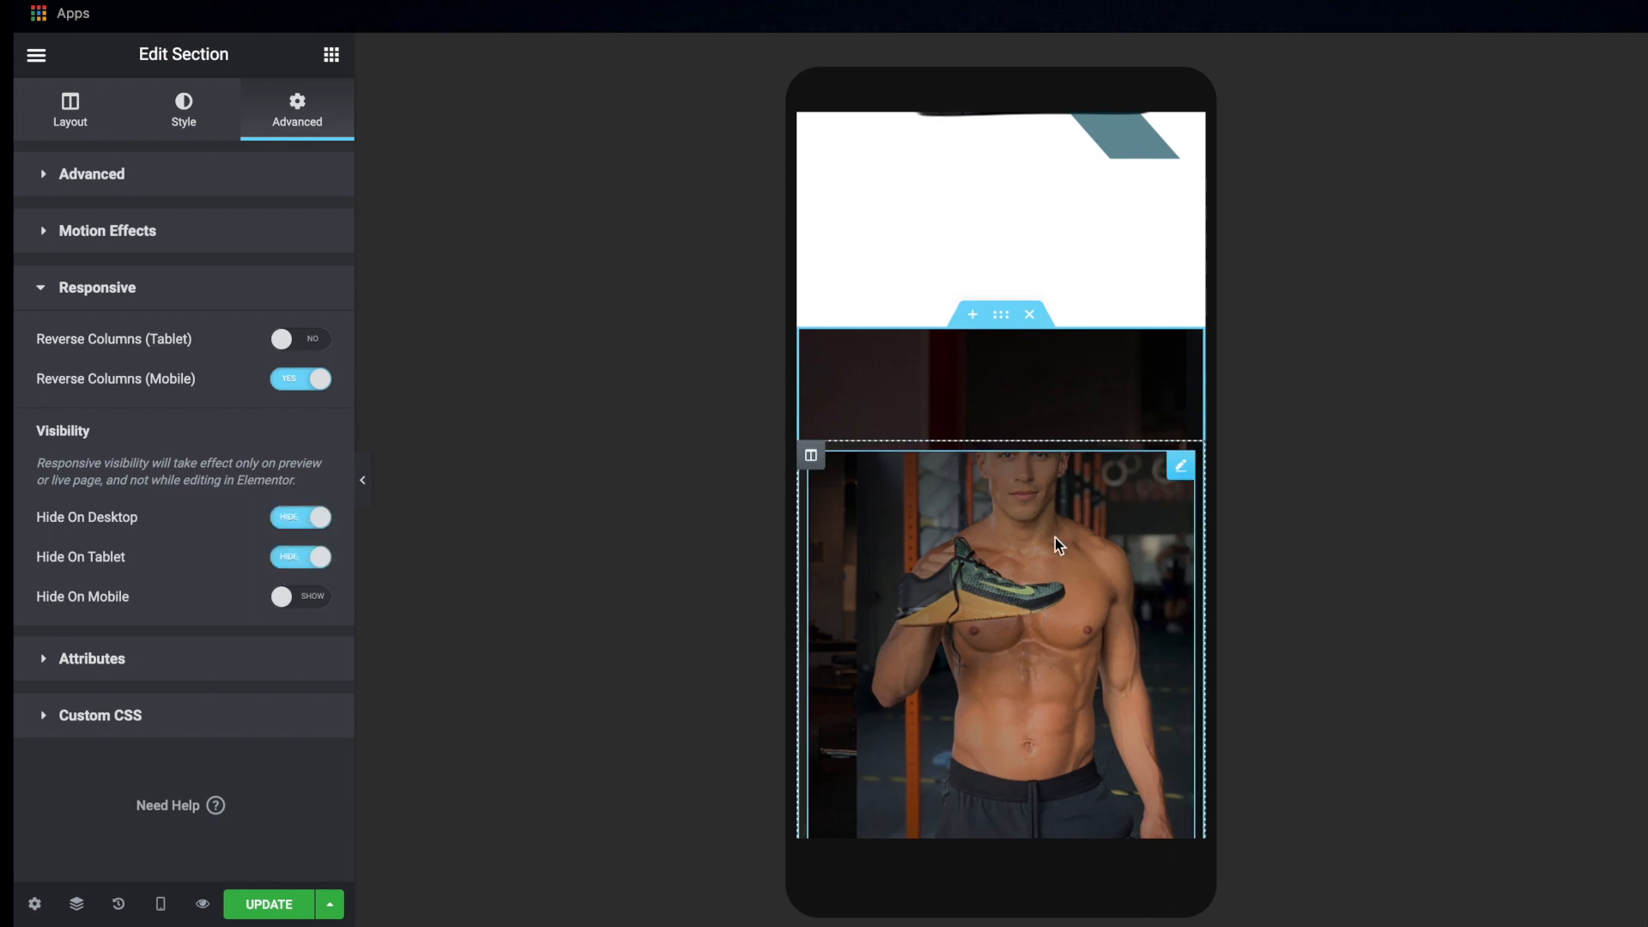
{"action": "scroll", "coordinate": [1053, 537], "scroll_direction": "down", "scroll_amount": 2}
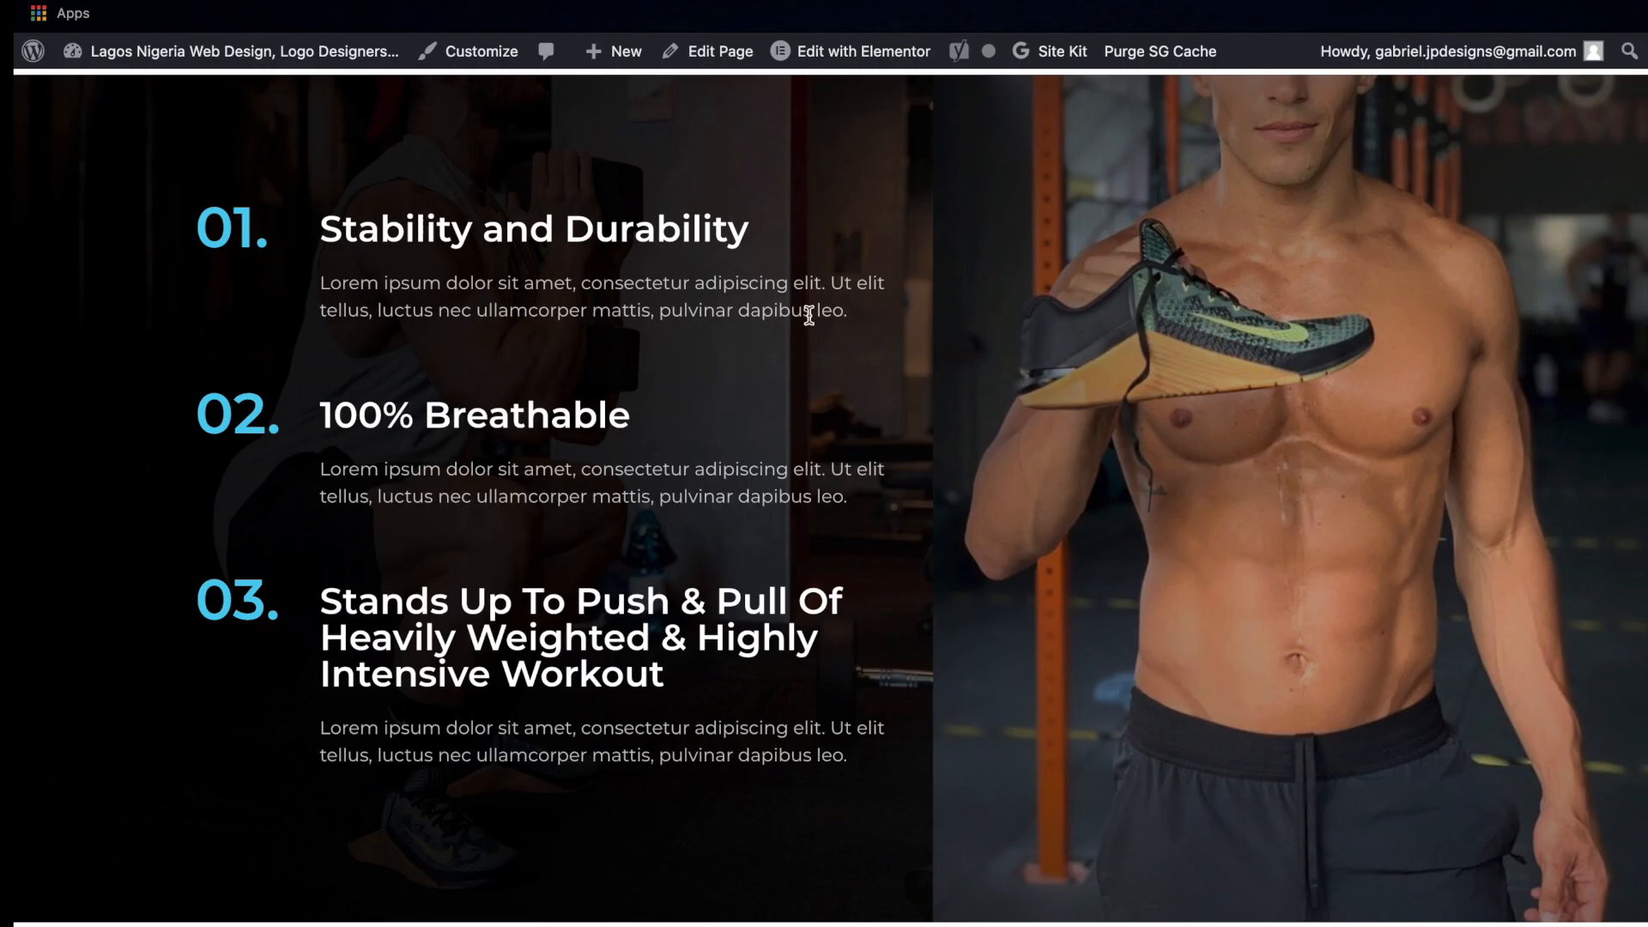
{"action": "scroll", "coordinate": [1228, 353], "scroll_direction": "up", "scroll_amount": 2}
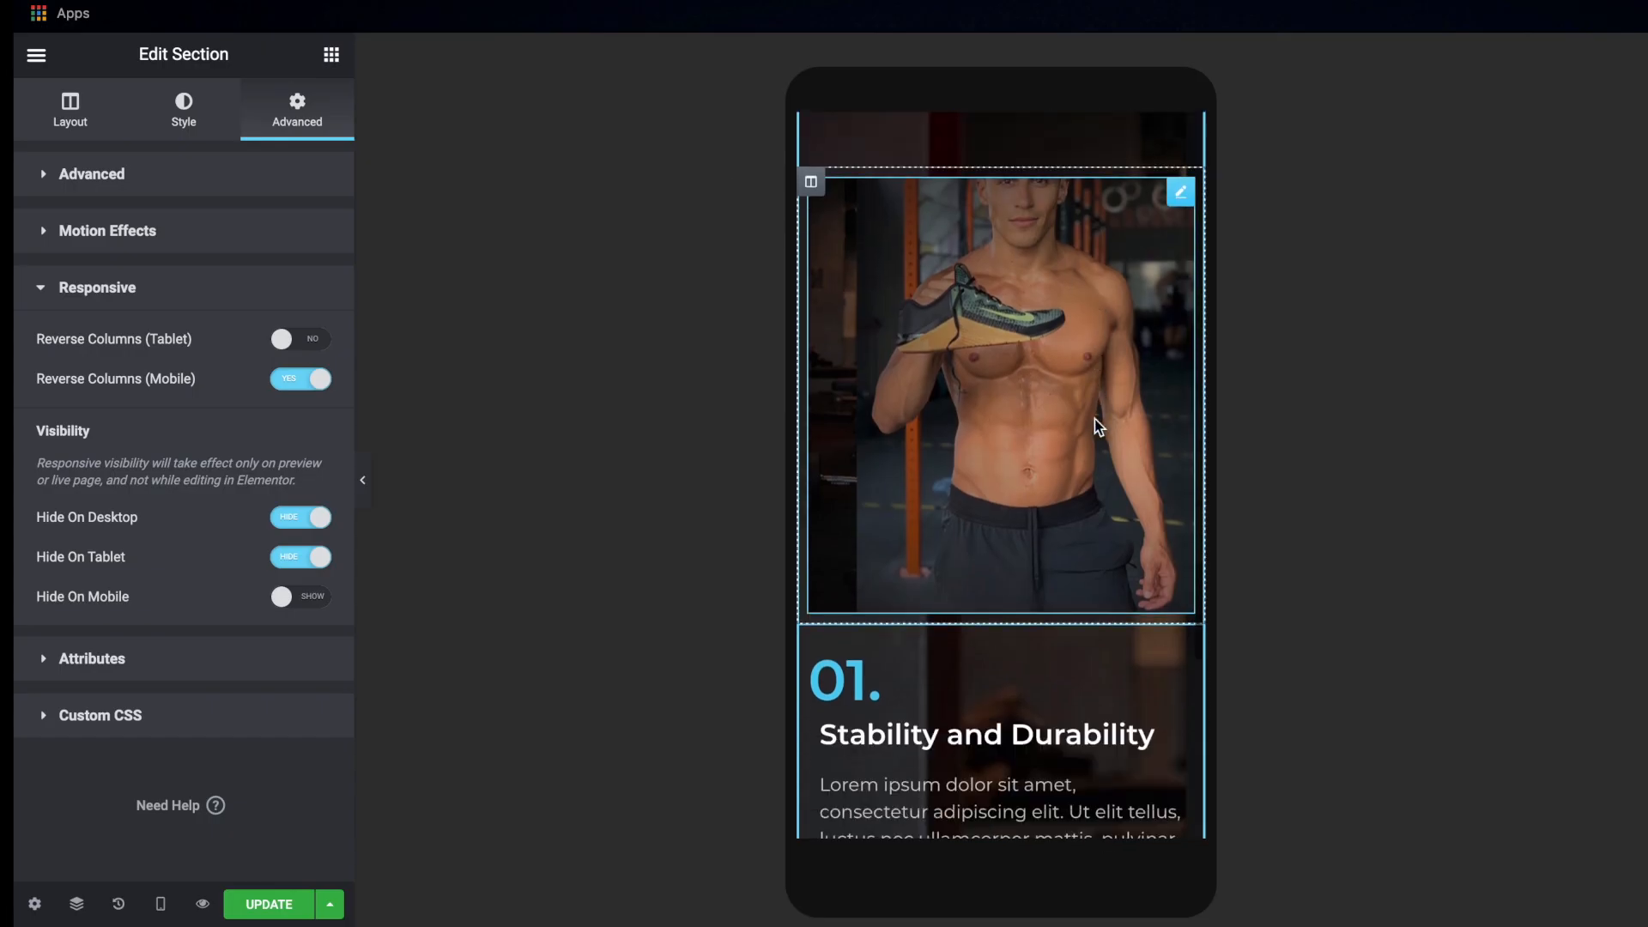
{"action": "scroll", "coordinate": [1094, 419], "scroll_direction": "down", "scroll_amount": 1}
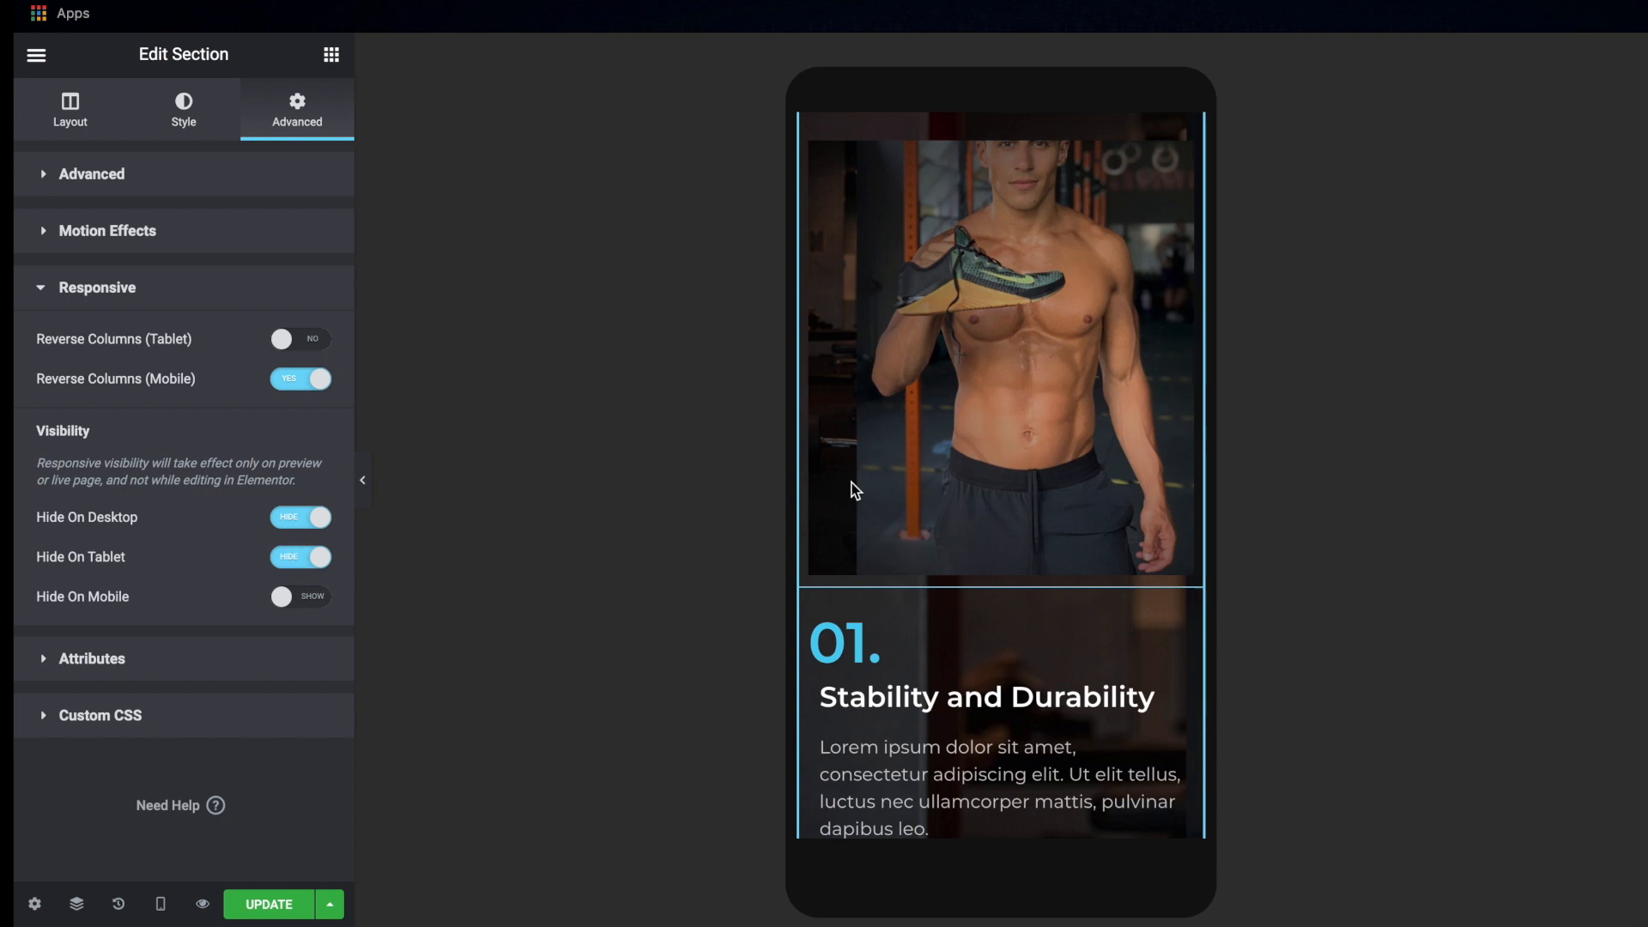
{"action": "scroll", "coordinate": [1009, 386], "scroll_direction": "up", "scroll_amount": 2}
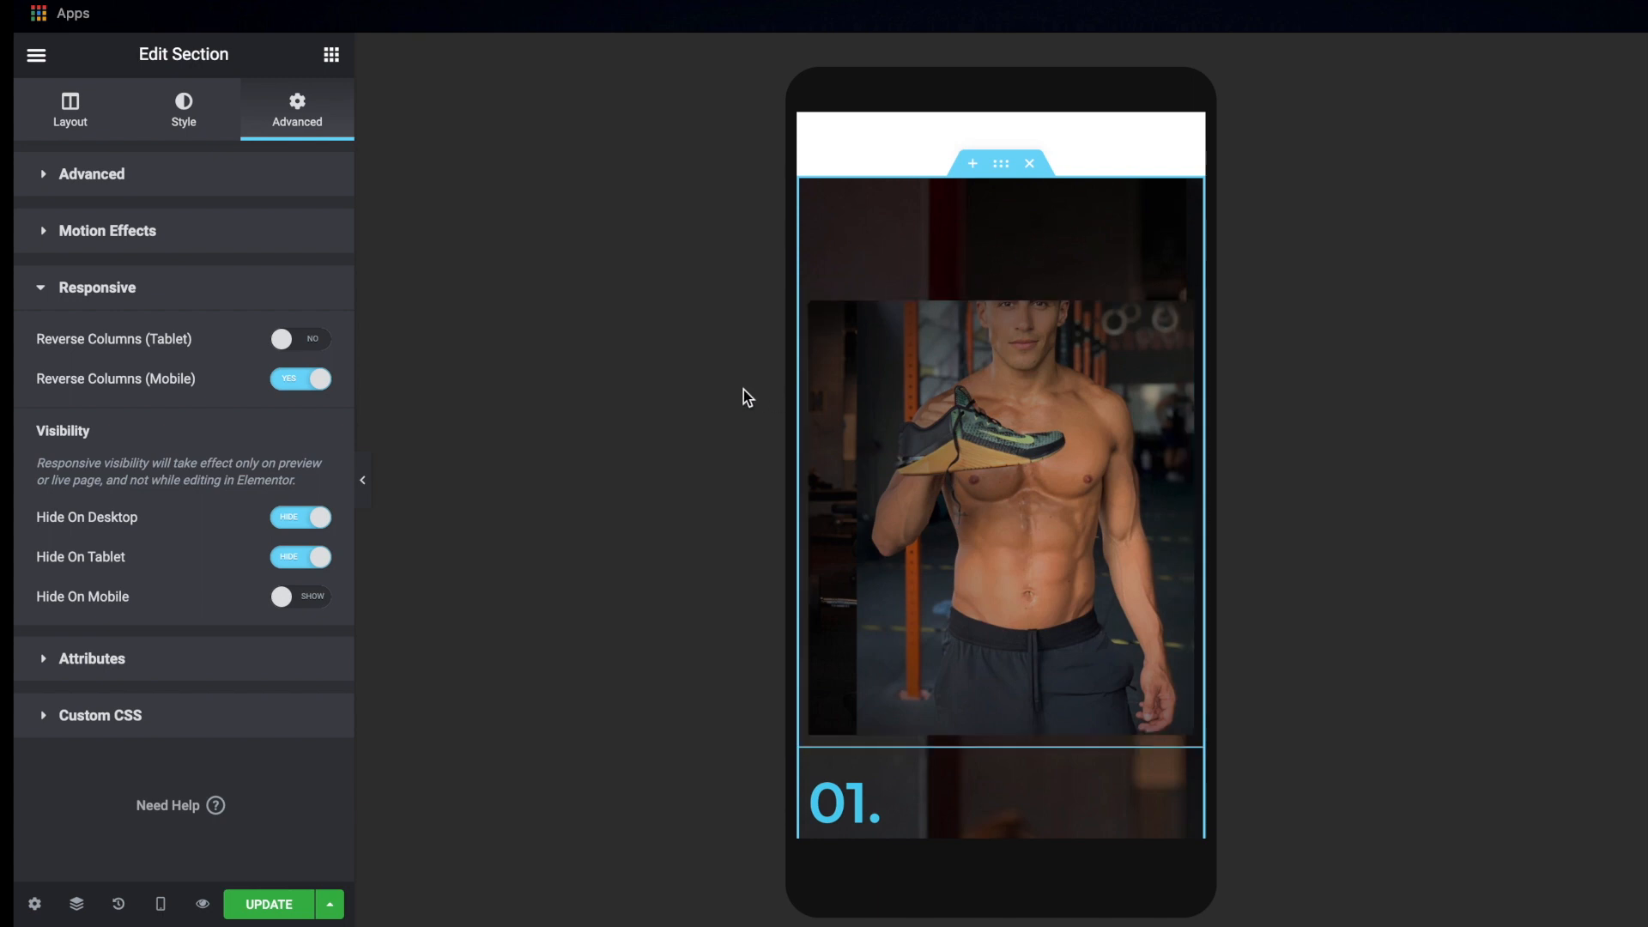
Set the features section's padding to 100 px at the bottom and 0 on the other sides
{"action": "left_click", "coordinate": [1002, 164]}
{"action": "left_click", "coordinate": [196, 194]}
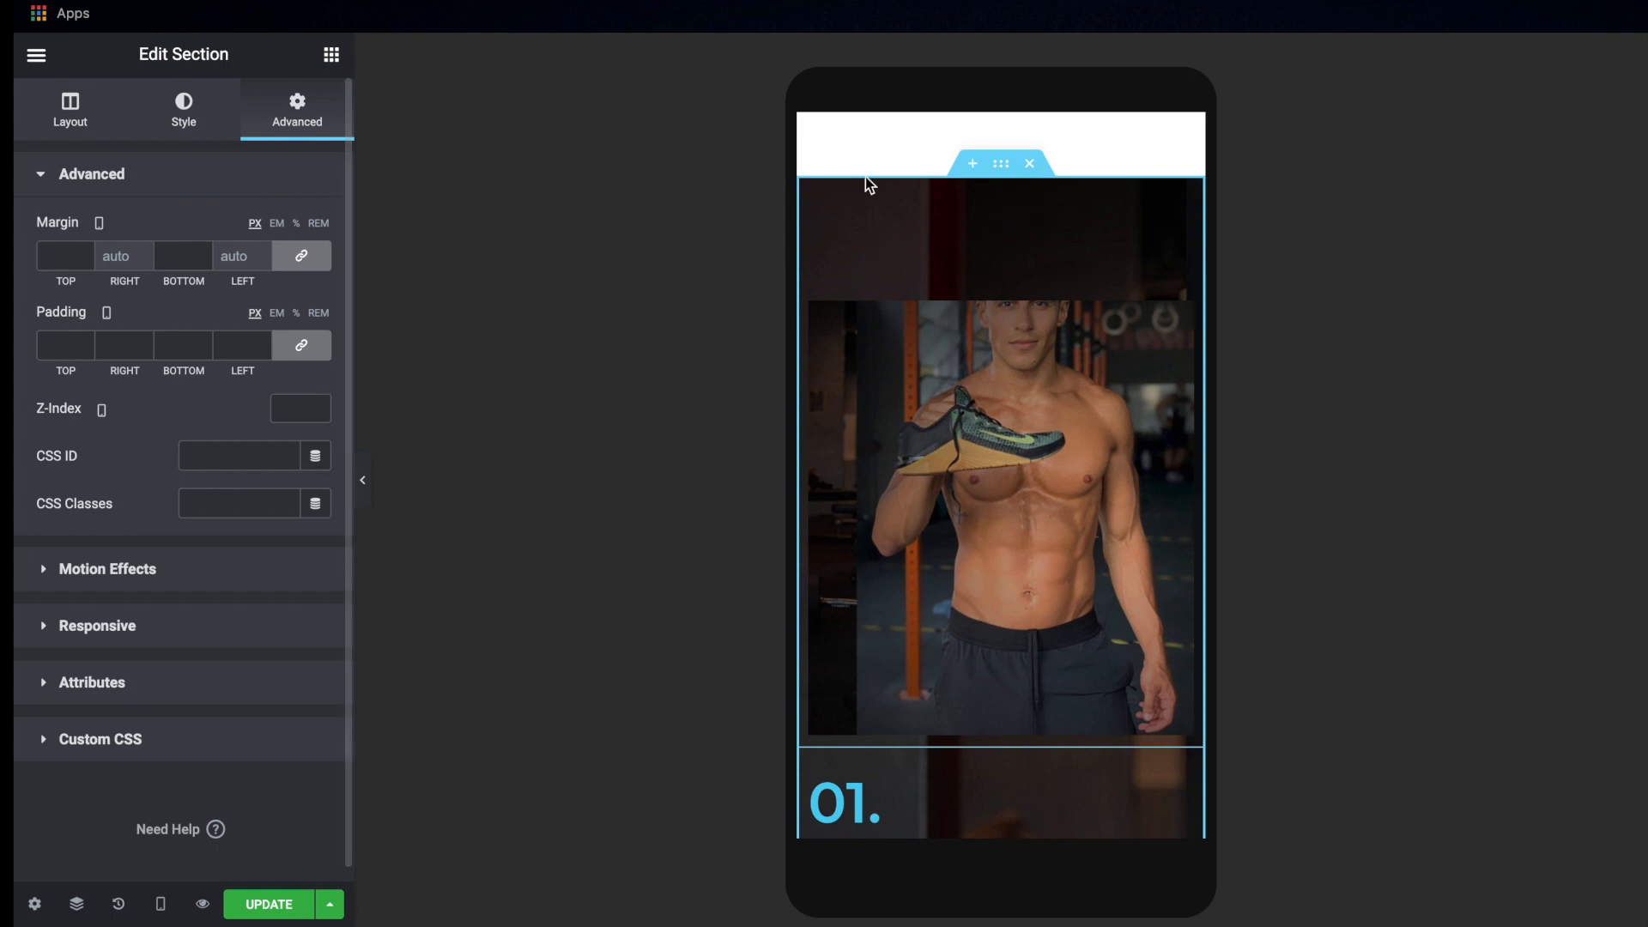
{"action": "left_click", "coordinate": [1003, 165]}
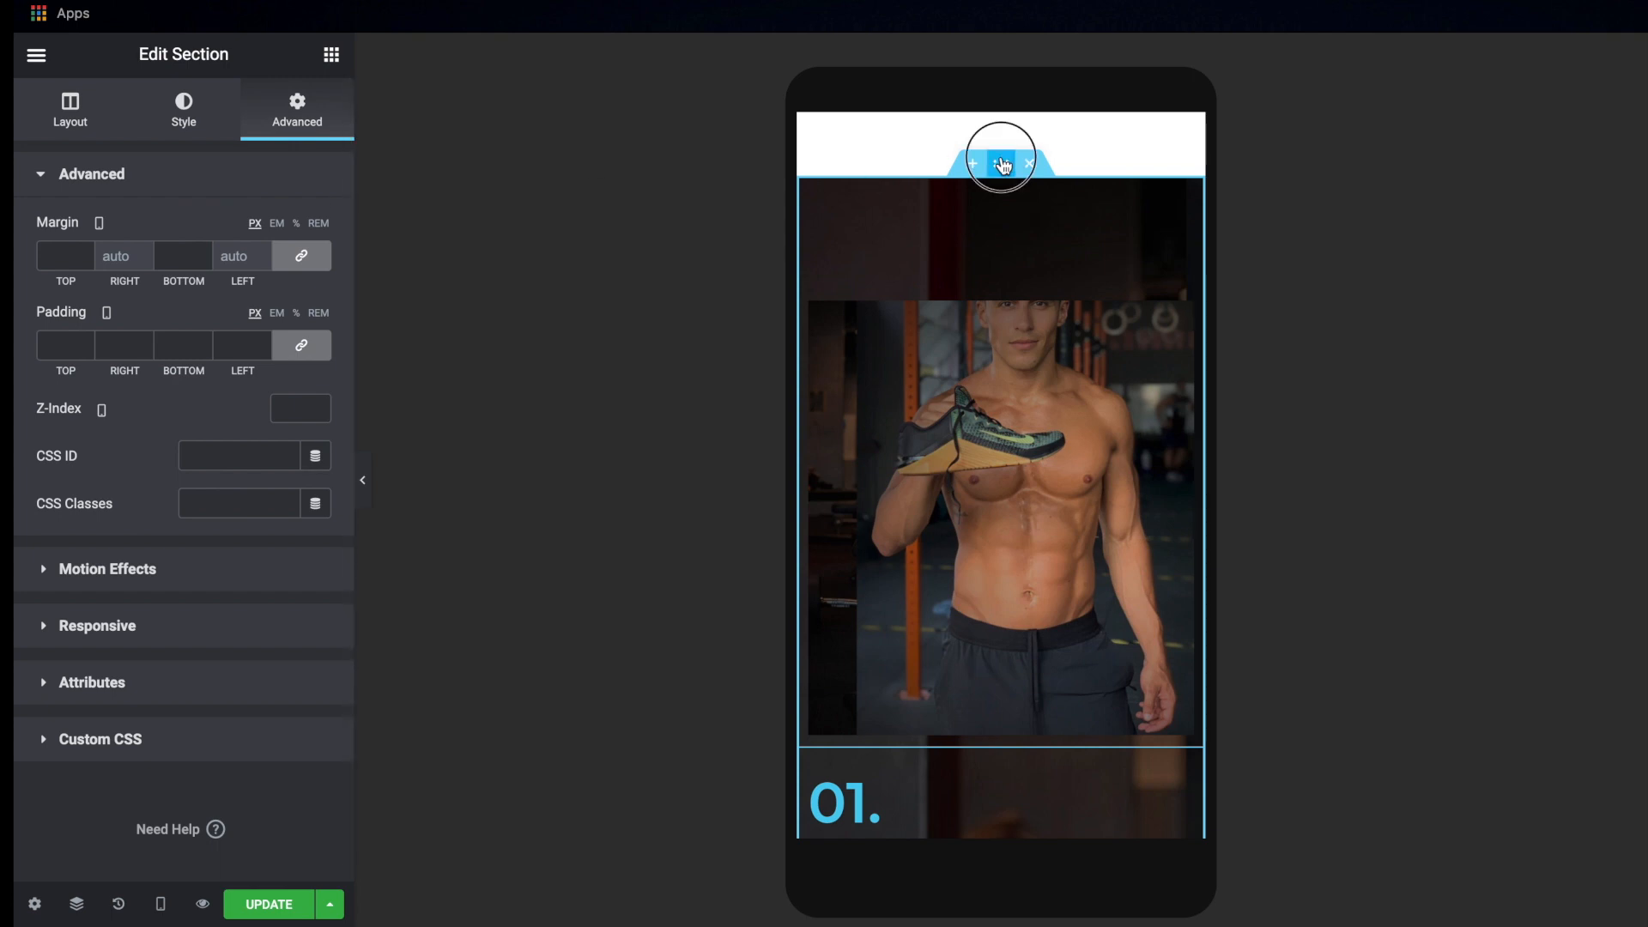
{"action": "left_click", "coordinate": [305, 350]}
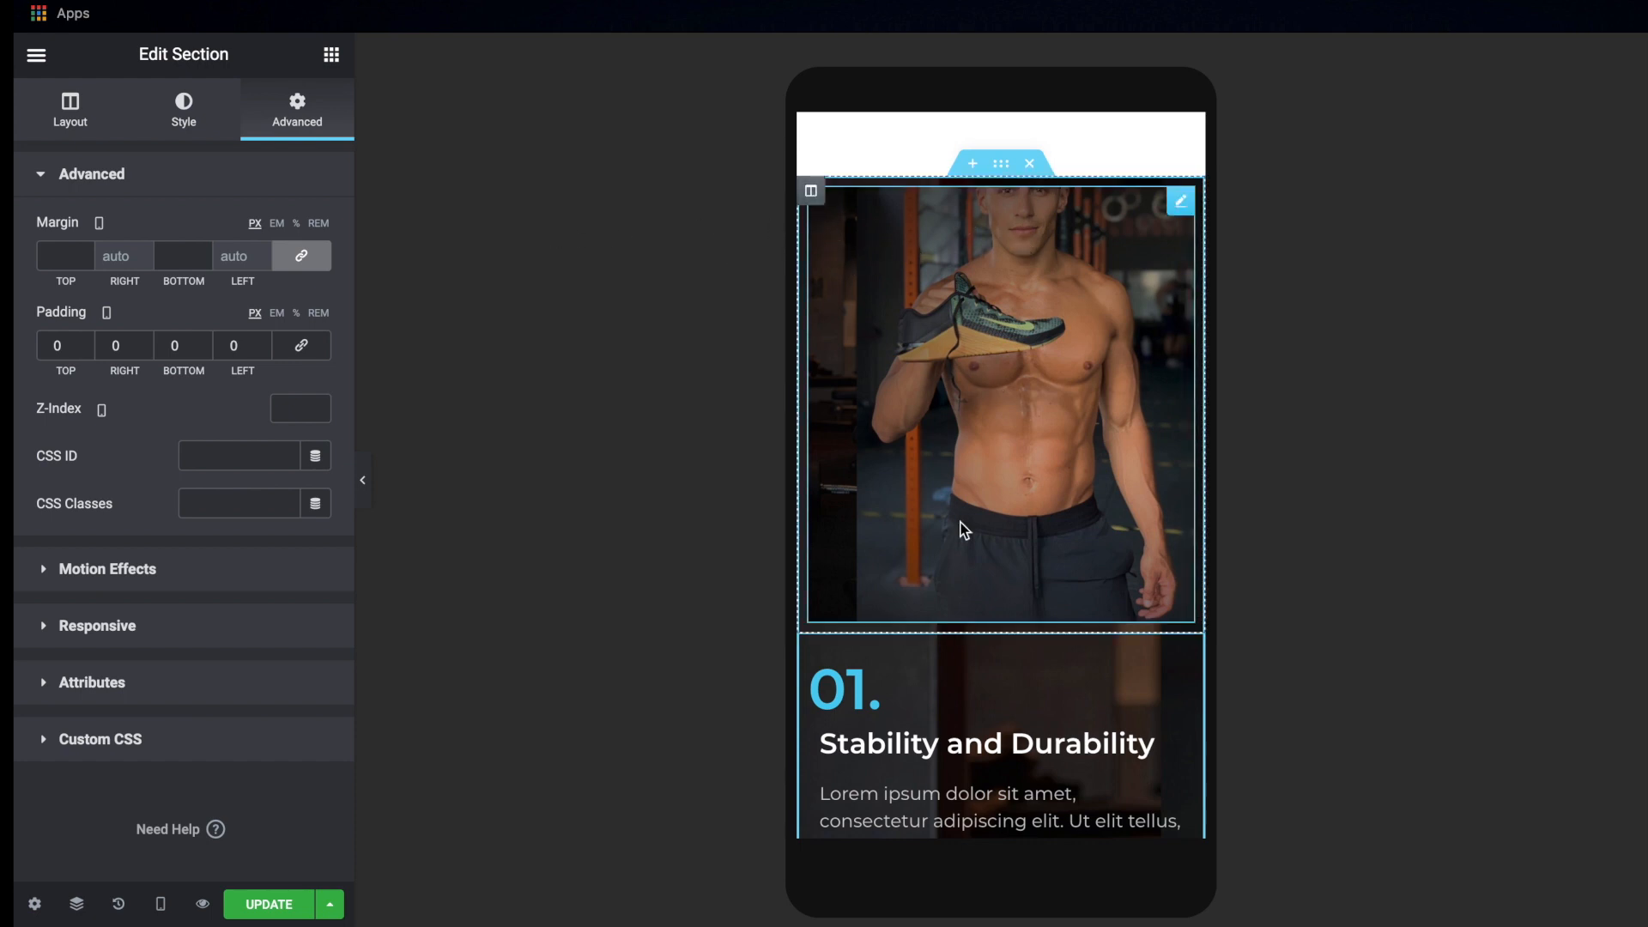
{"action": "scroll", "coordinate": [964, 530], "scroll_direction": "down", "scroll_amount": 2}
{"action": "scroll", "coordinate": [964, 530], "scroll_direction": "up", "scroll_amount": 3}
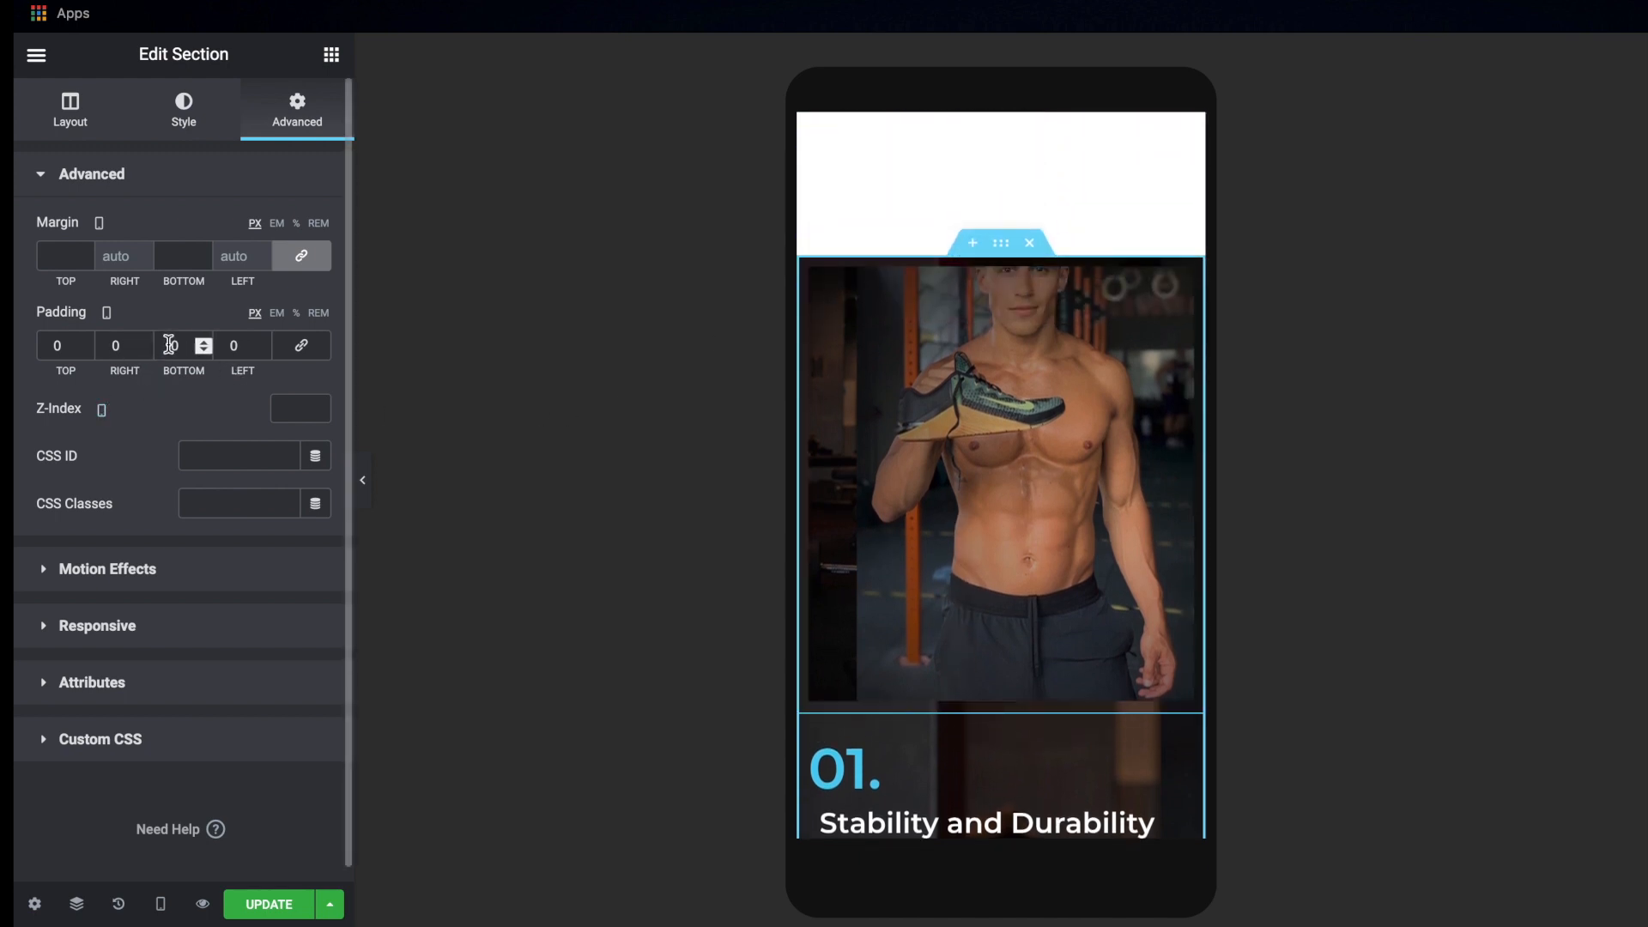
{"action": "type", "text": "100"}
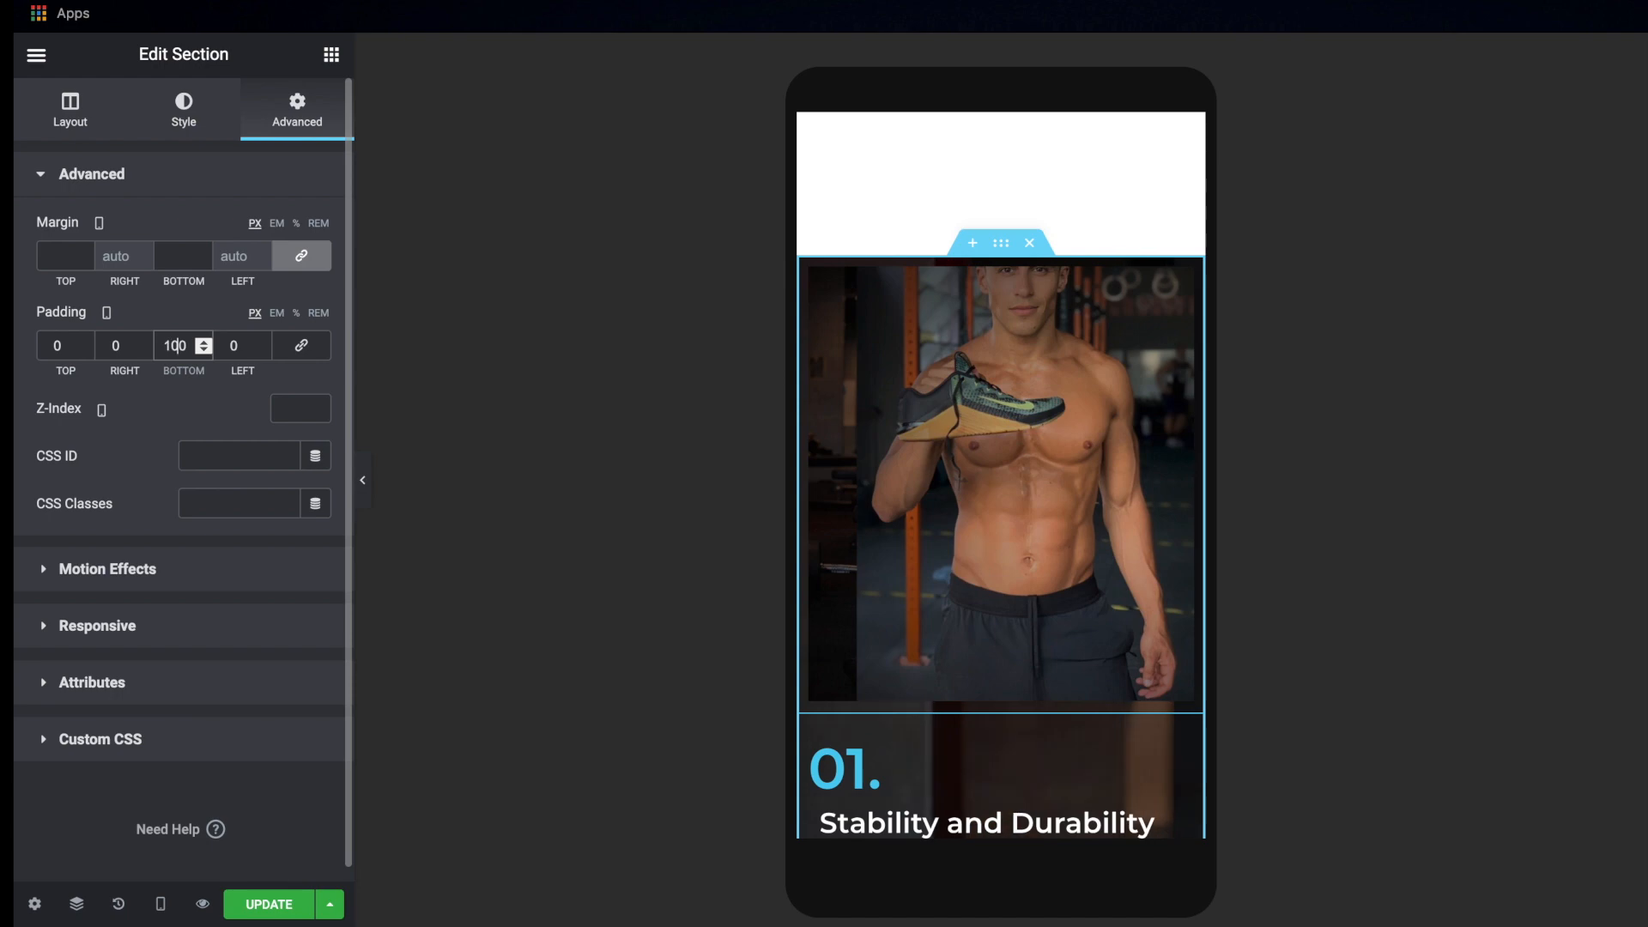
{"action": "scroll", "coordinate": [1014, 493], "scroll_direction": "down", "scroll_amount": 15}
{"action": "scroll", "coordinate": [1014, 493], "scroll_direction": "up", "scroll_amount": 15}
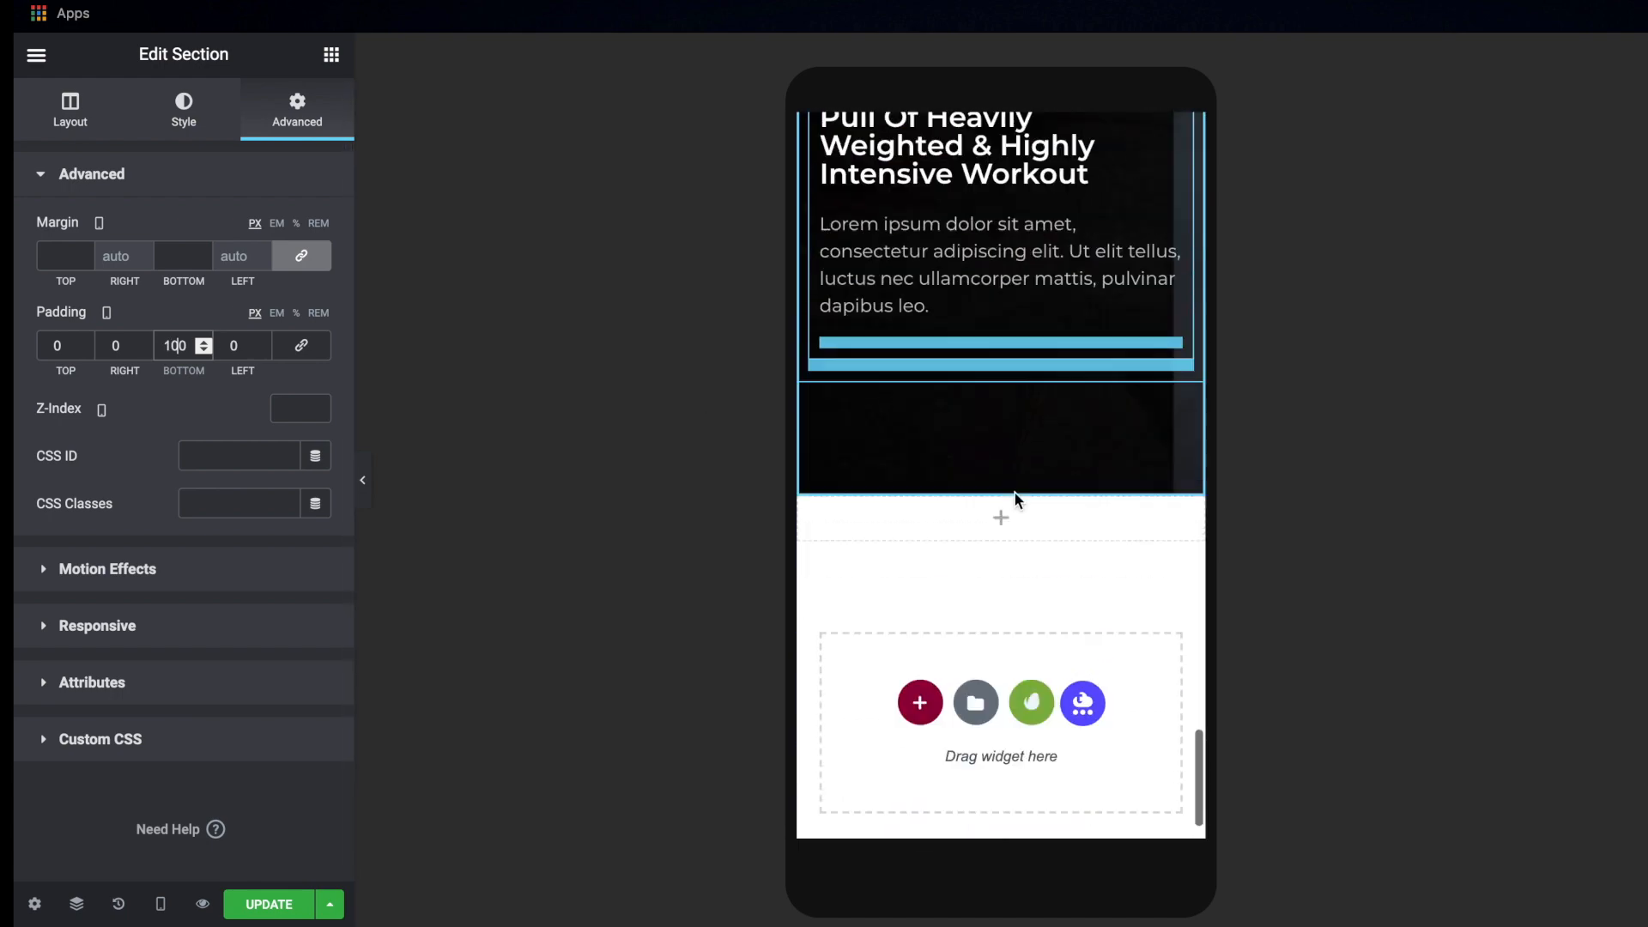
{"action": "scroll", "coordinate": [1014, 493], "scroll_direction": "down", "scroll_amount": 1}
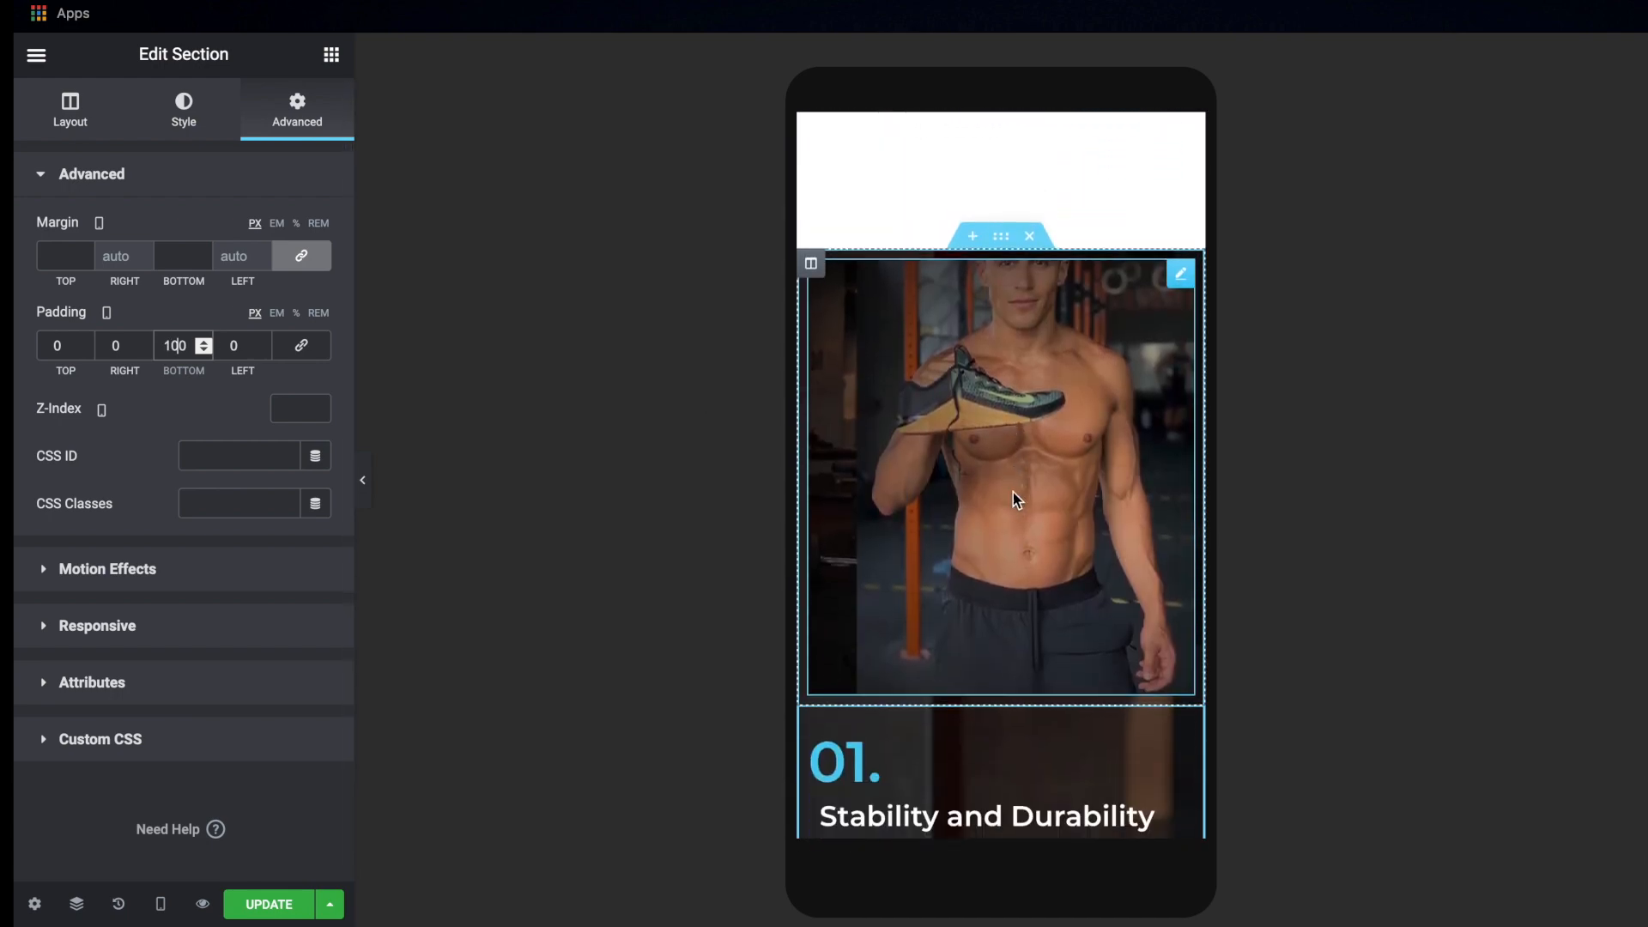
Set the image column's padding to 0 and its bottom margin to 30 px with the other margins 0, and update the page
{"action": "left_click", "coordinate": [811, 268]}
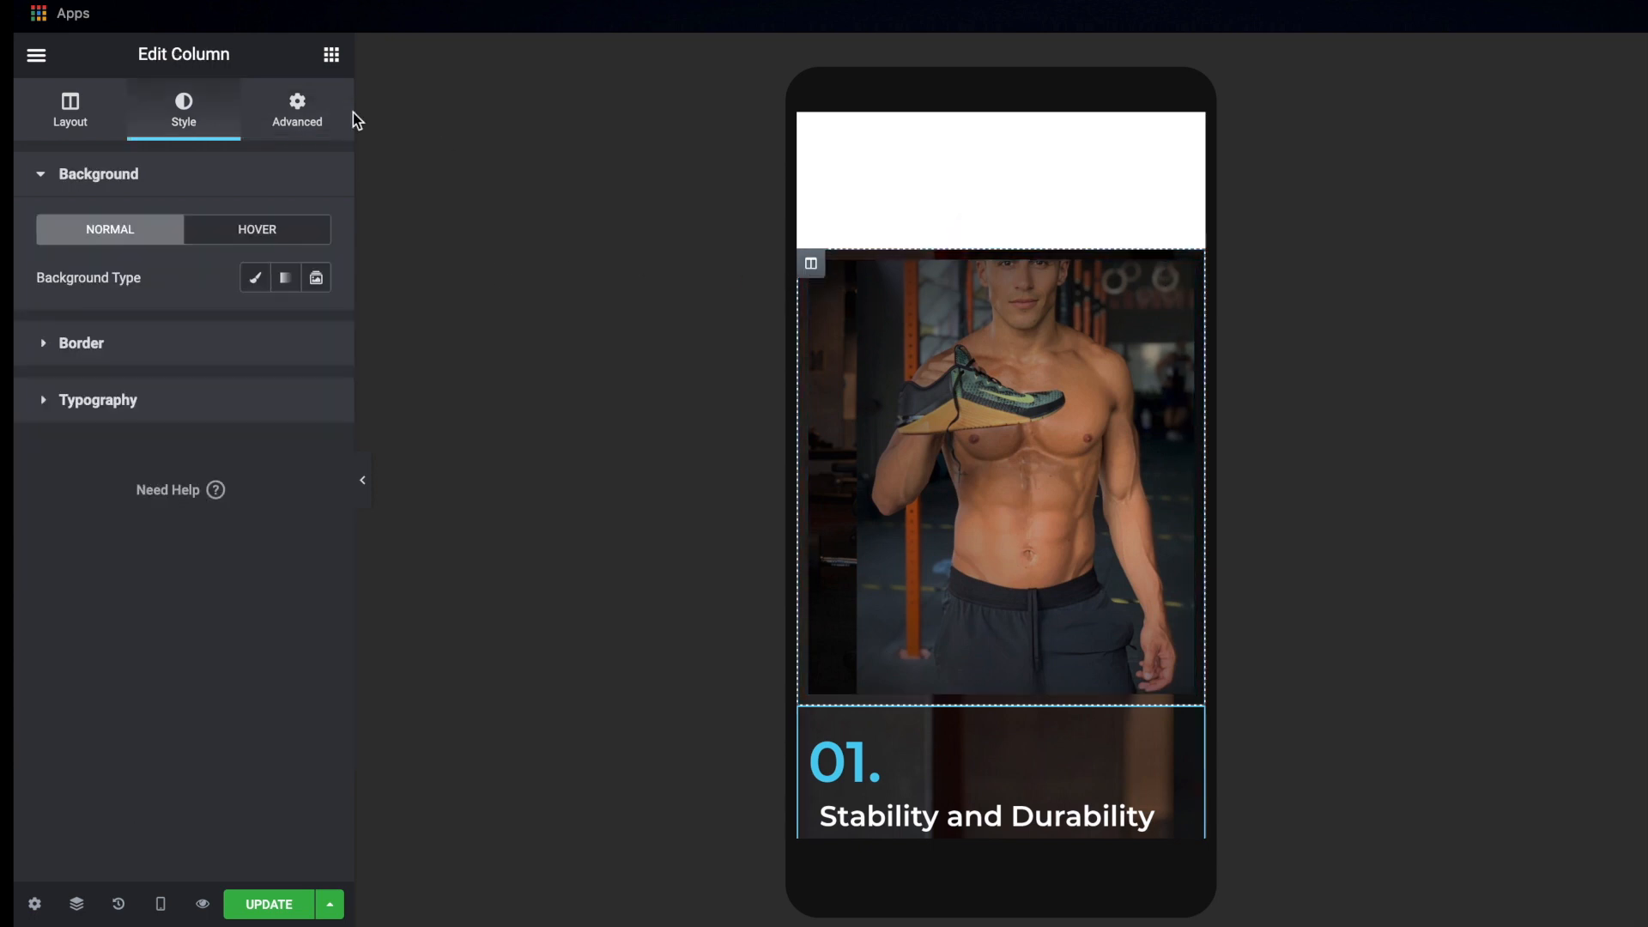
{"action": "left_click", "coordinate": [297, 108]}
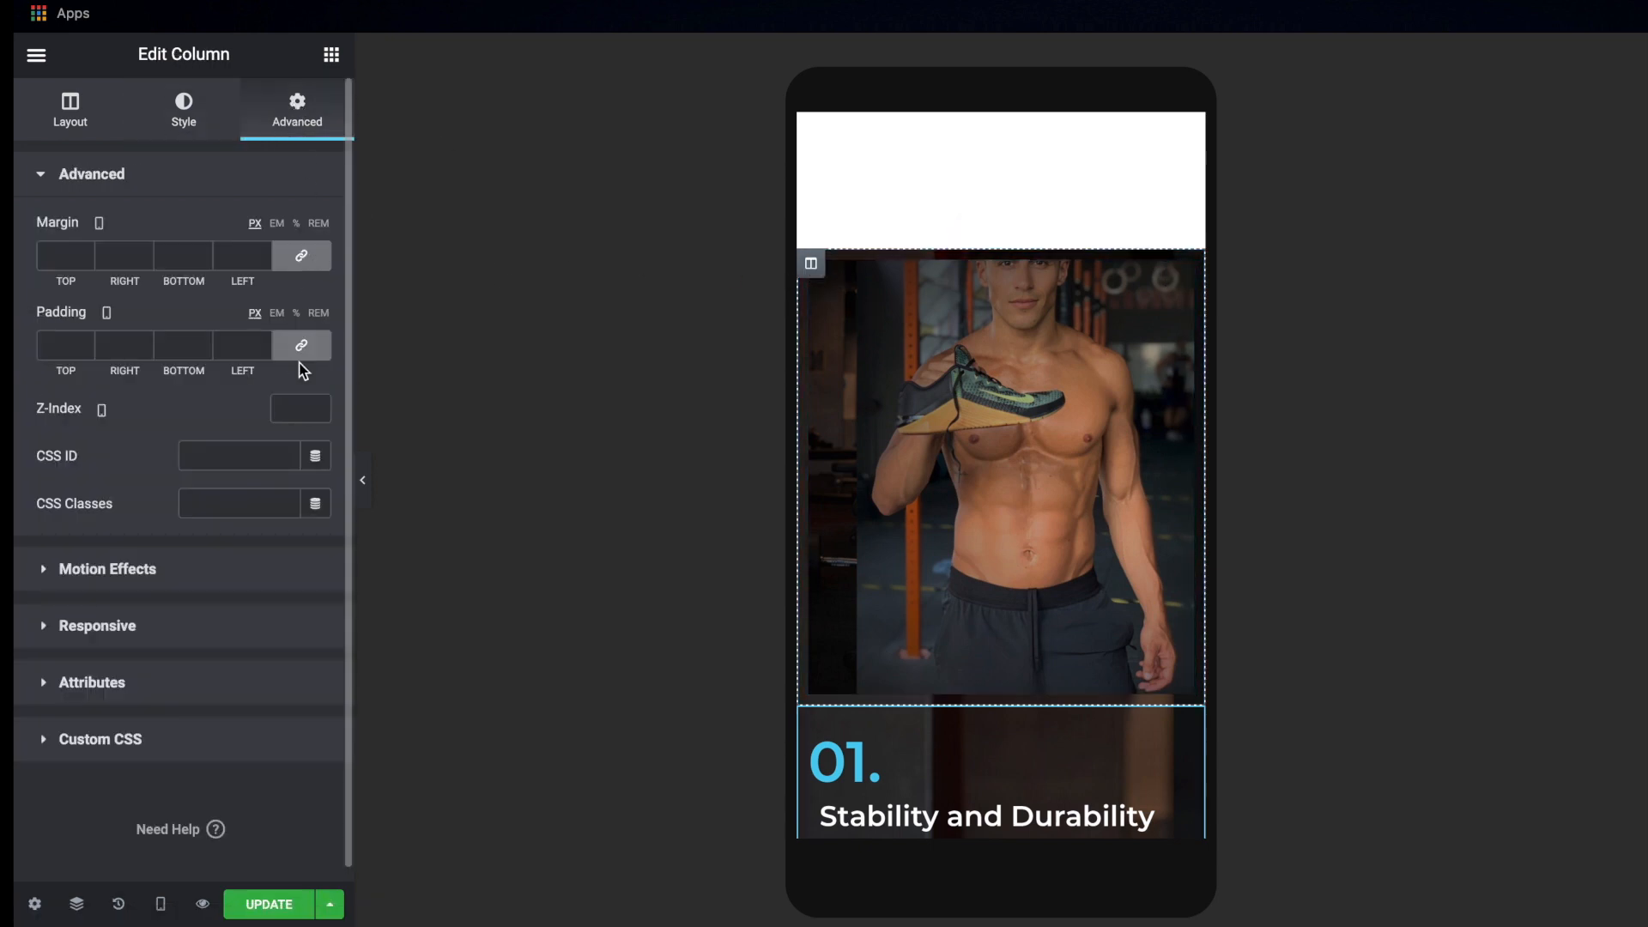
{"action": "left_click", "coordinate": [302, 348]}
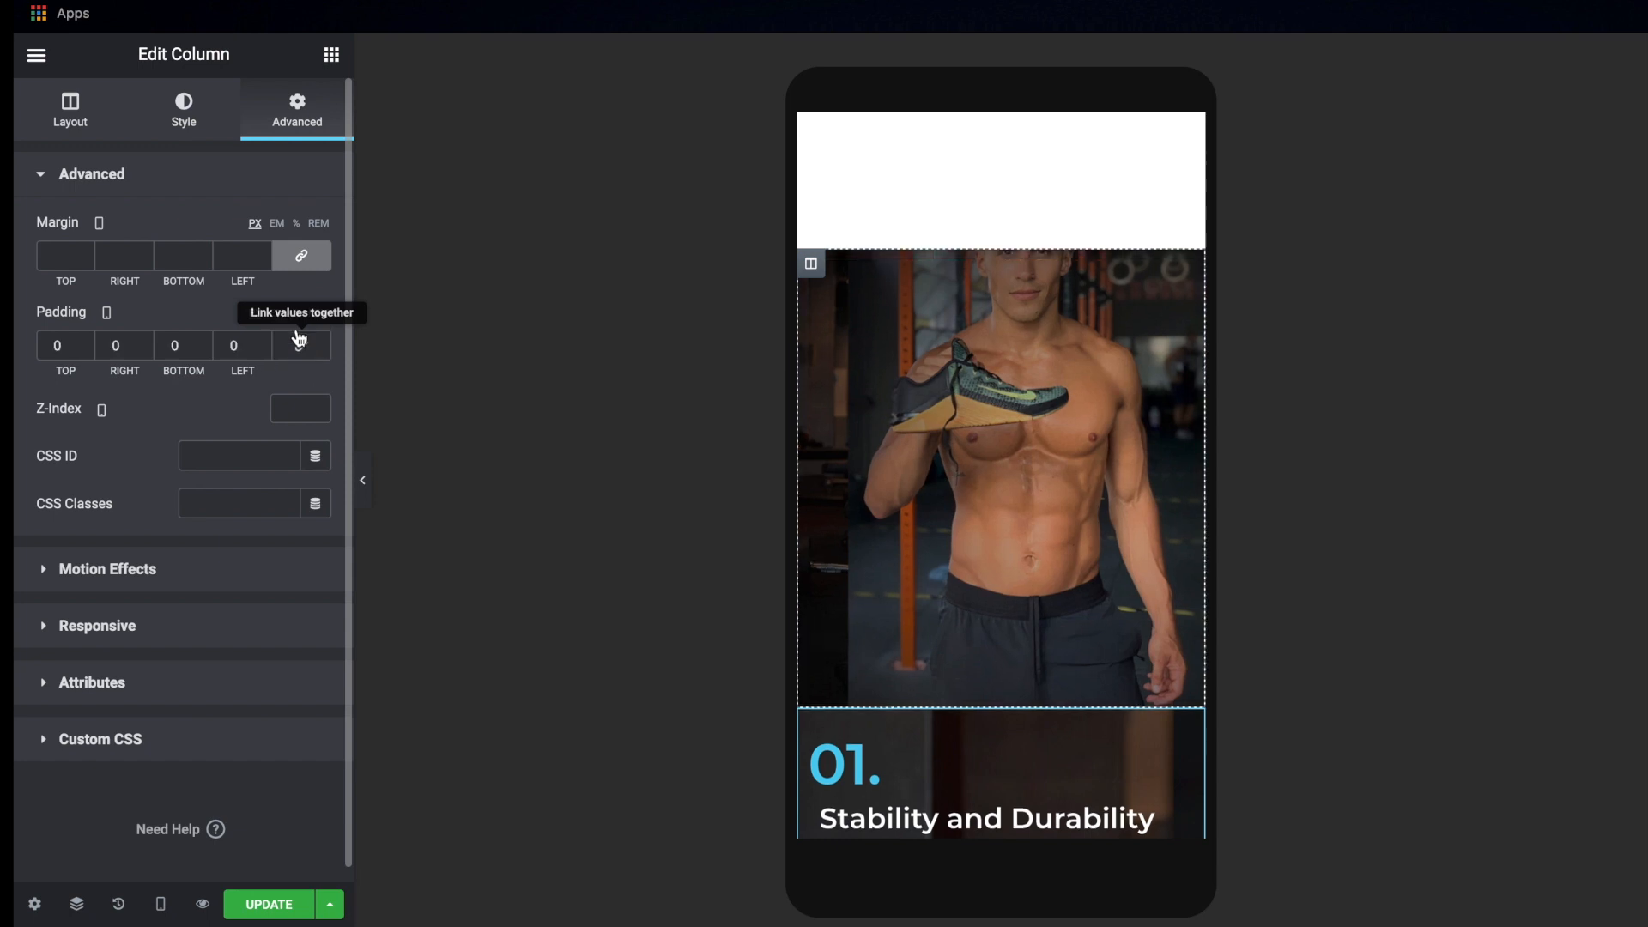
{"action": "left_click", "coordinate": [306, 258]}
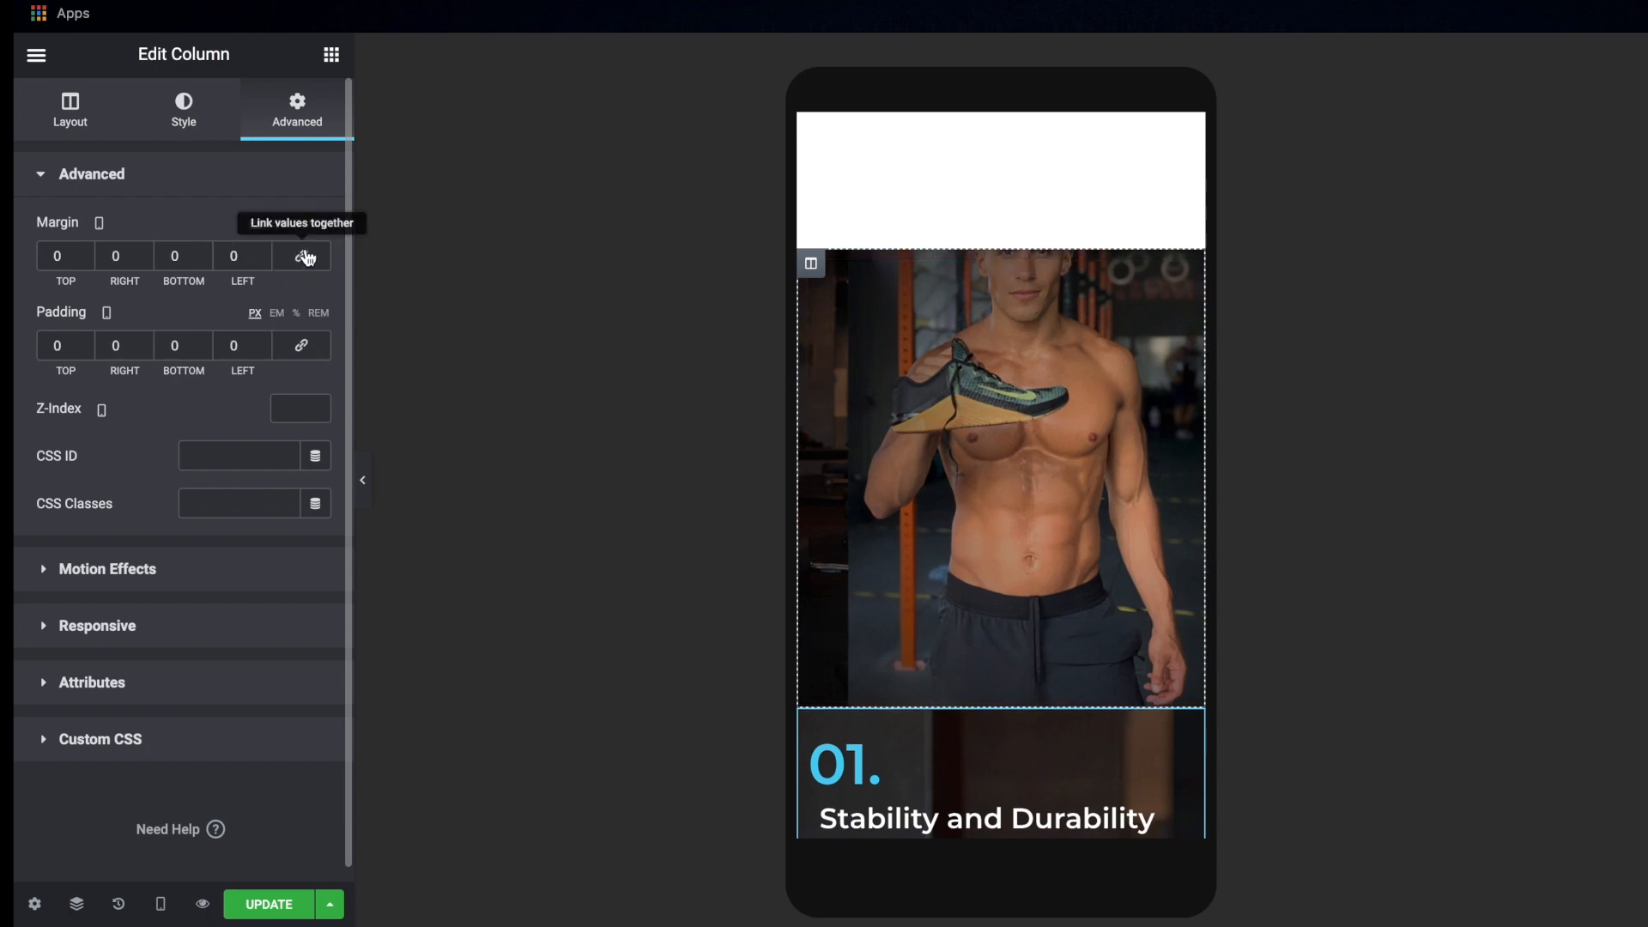
{"action": "left_click", "coordinate": [170, 256]}
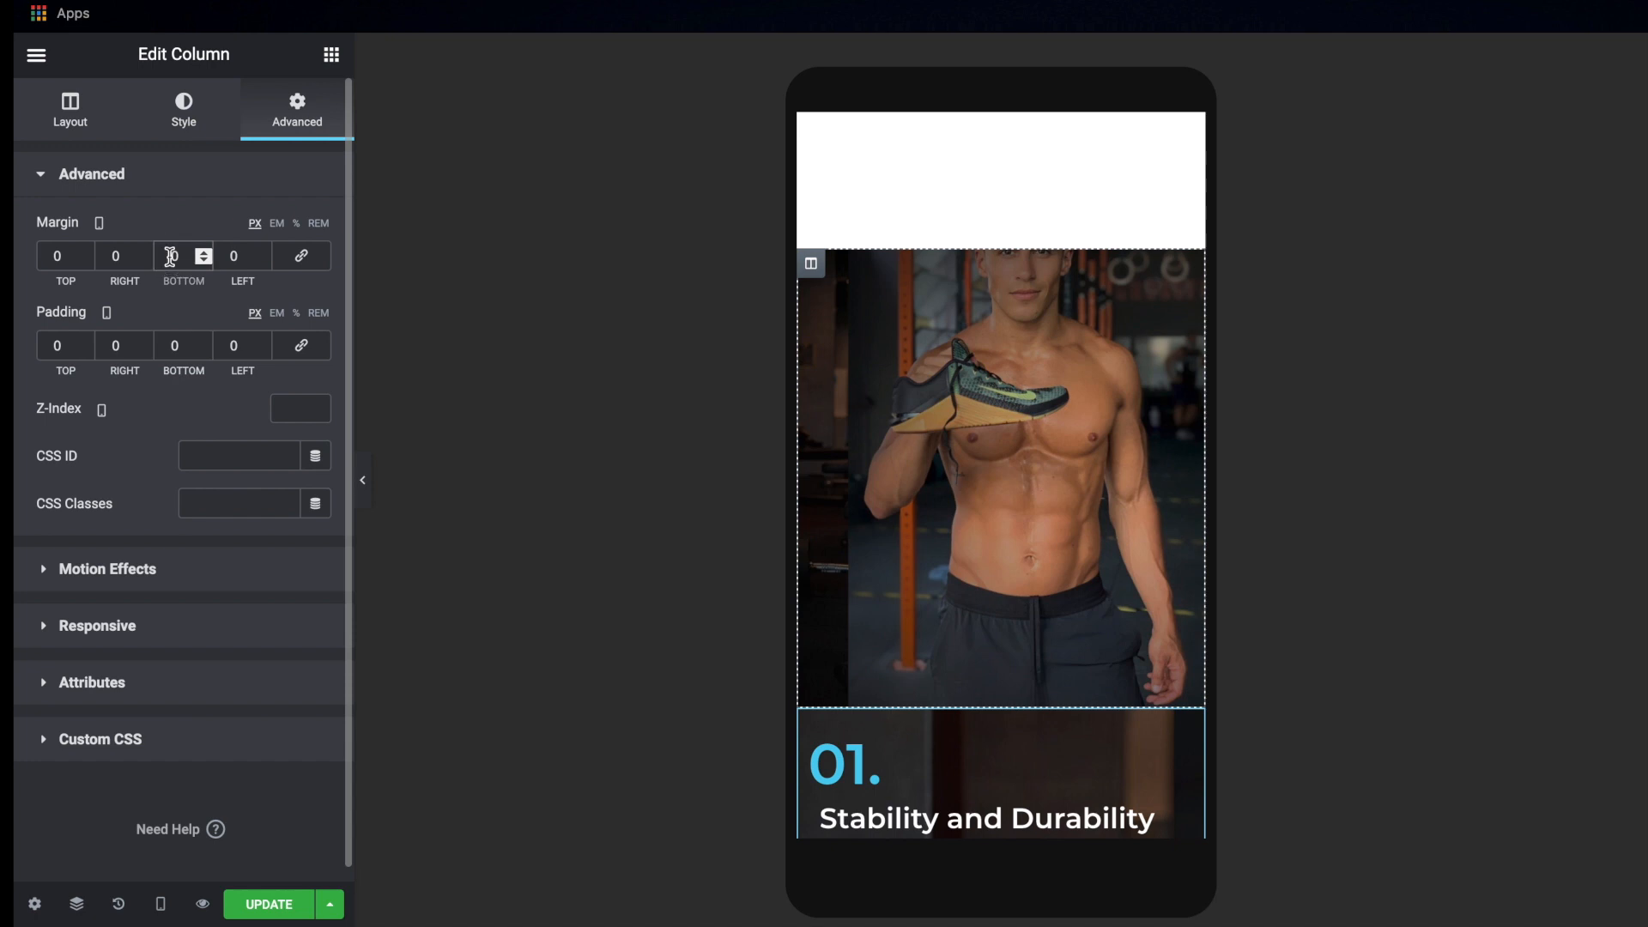
{"action": "type", "text": "3"}
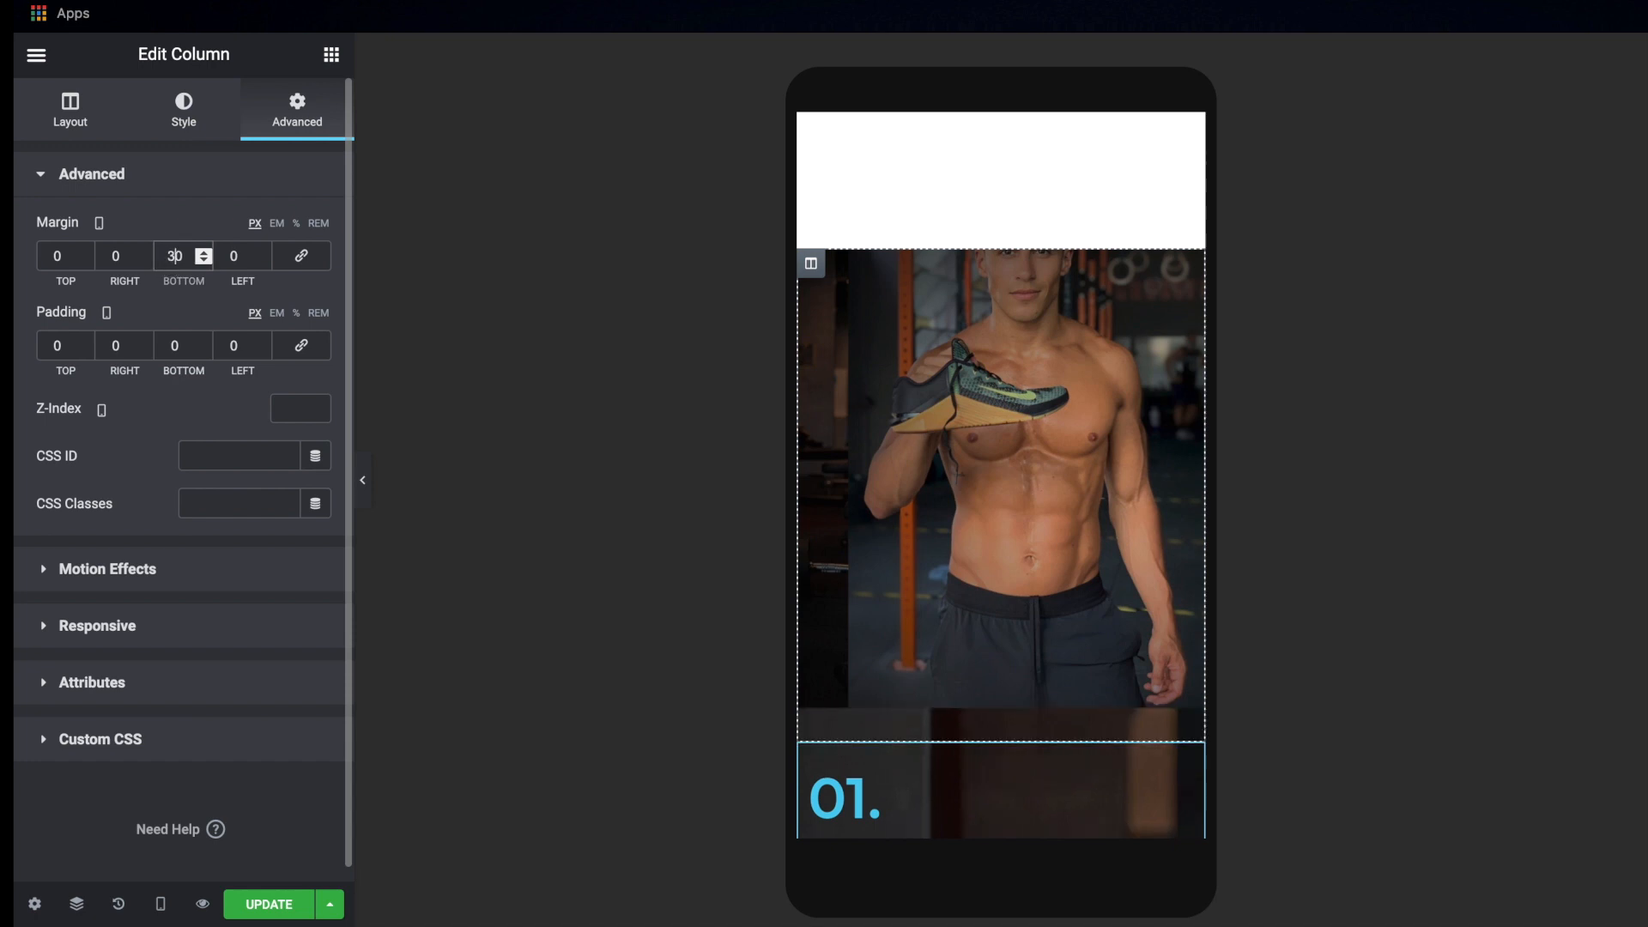
{"action": "scroll", "coordinate": [922, 376], "scroll_direction": "down", "scroll_amount": 5}
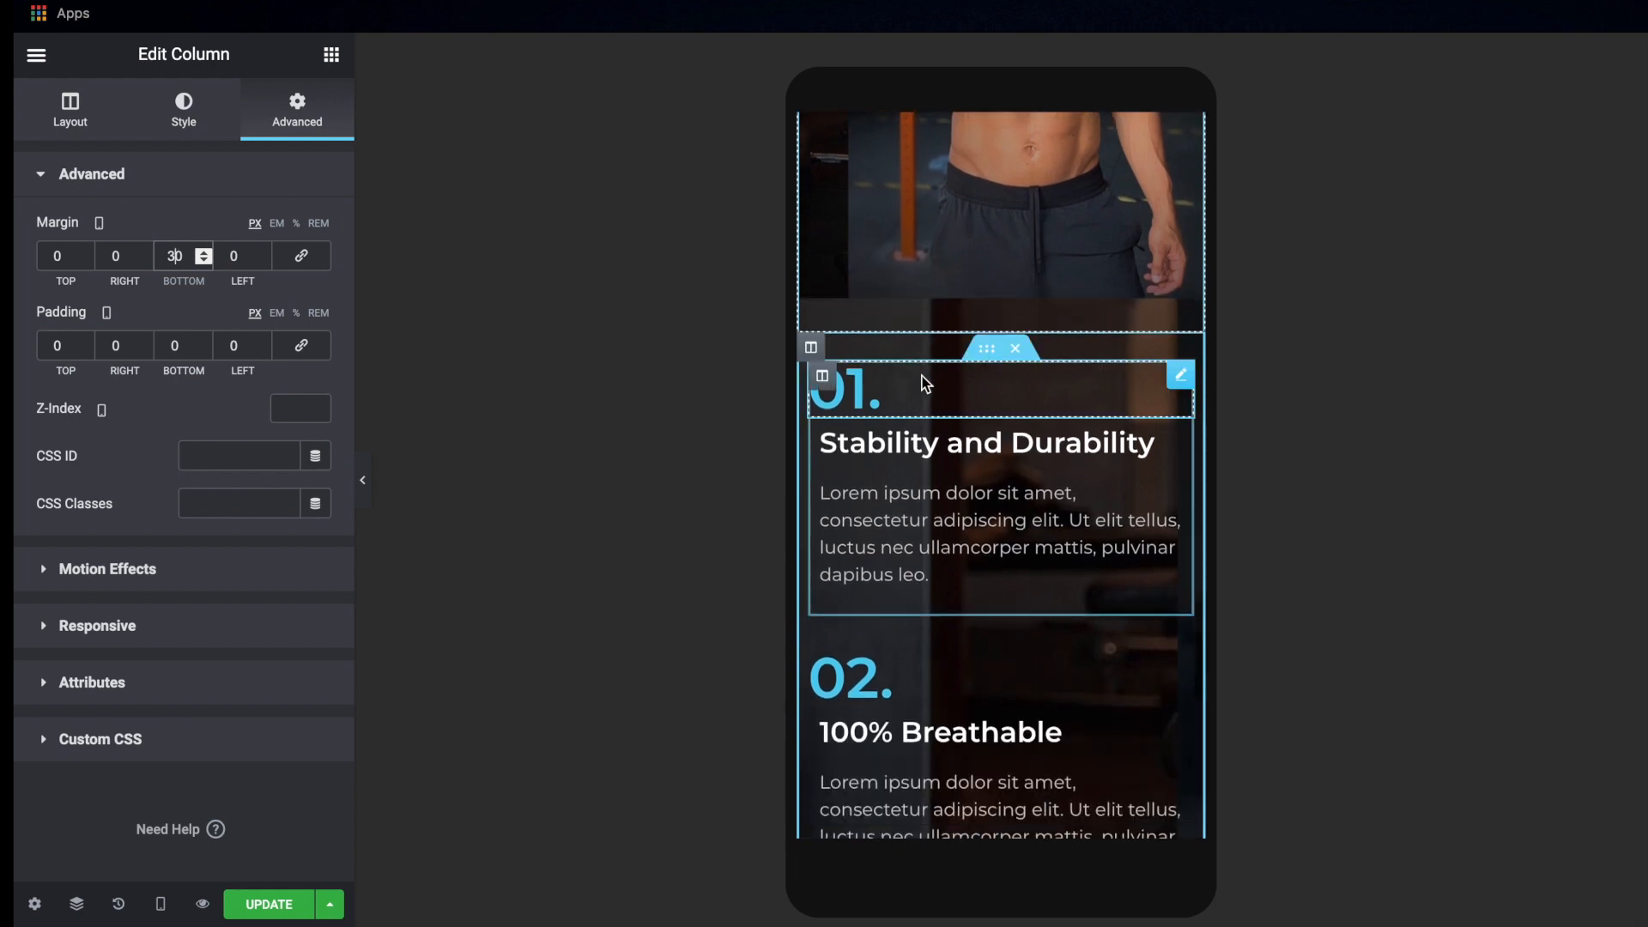
{"action": "scroll", "coordinate": [922, 376], "scroll_direction": "down", "scroll_amount": 2}
{"action": "left_click", "coordinate": [262, 911]}
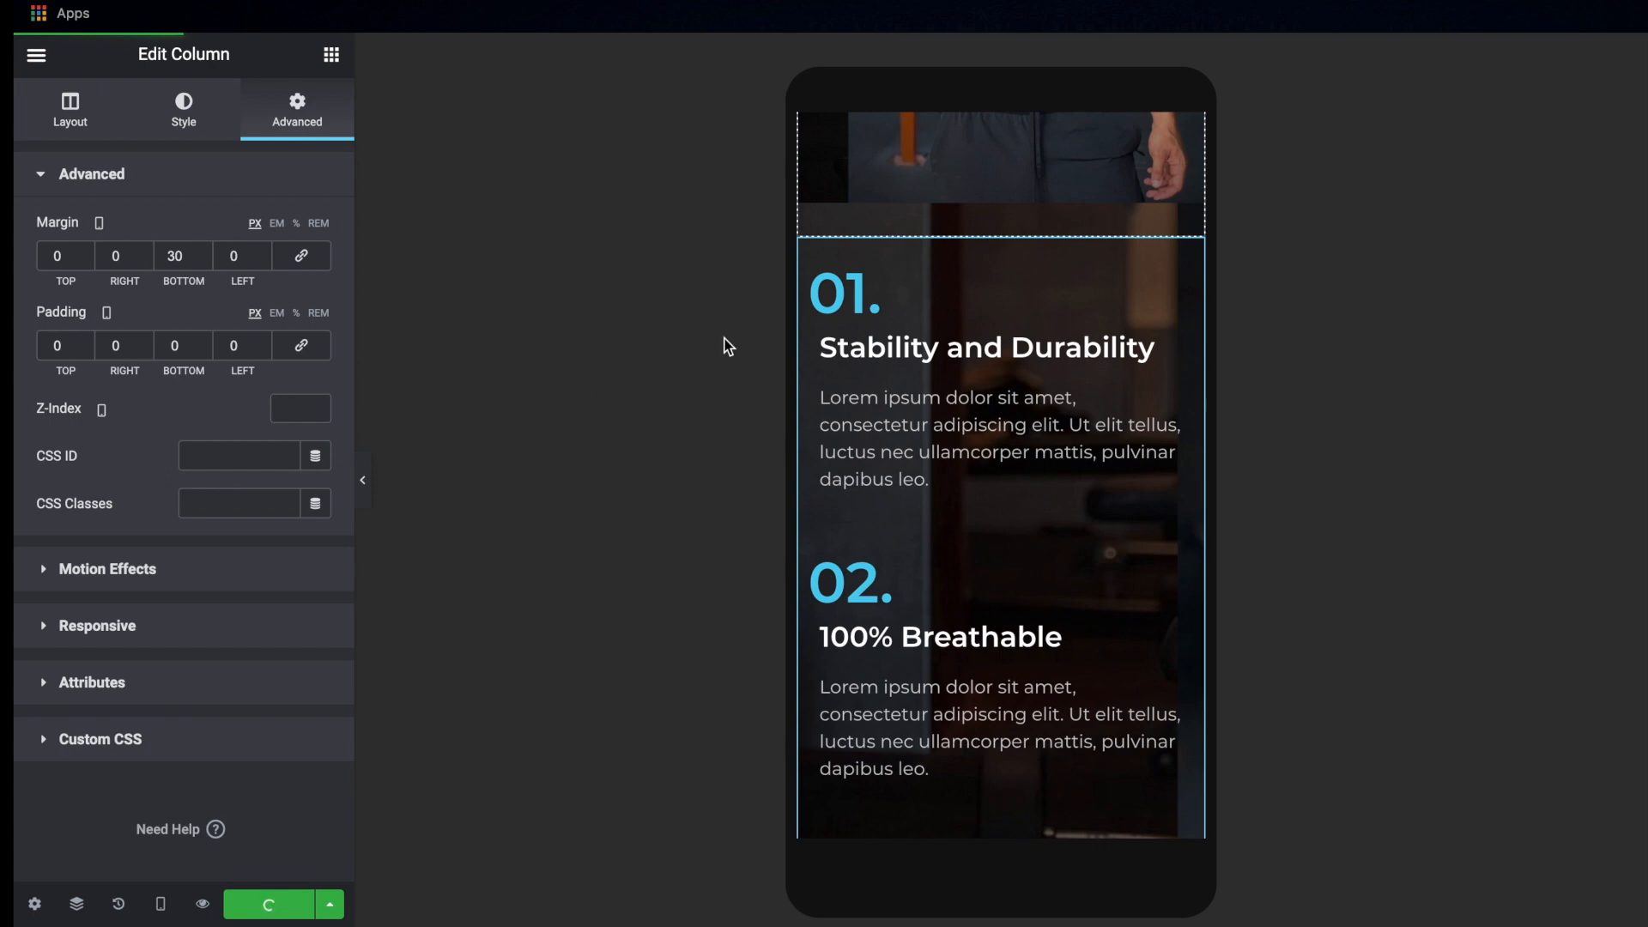
Make the whole numbered features section visible again on desktop and tablet
{"action": "scroll", "coordinate": [913, 460], "scroll_direction": "up", "scroll_amount": 6}
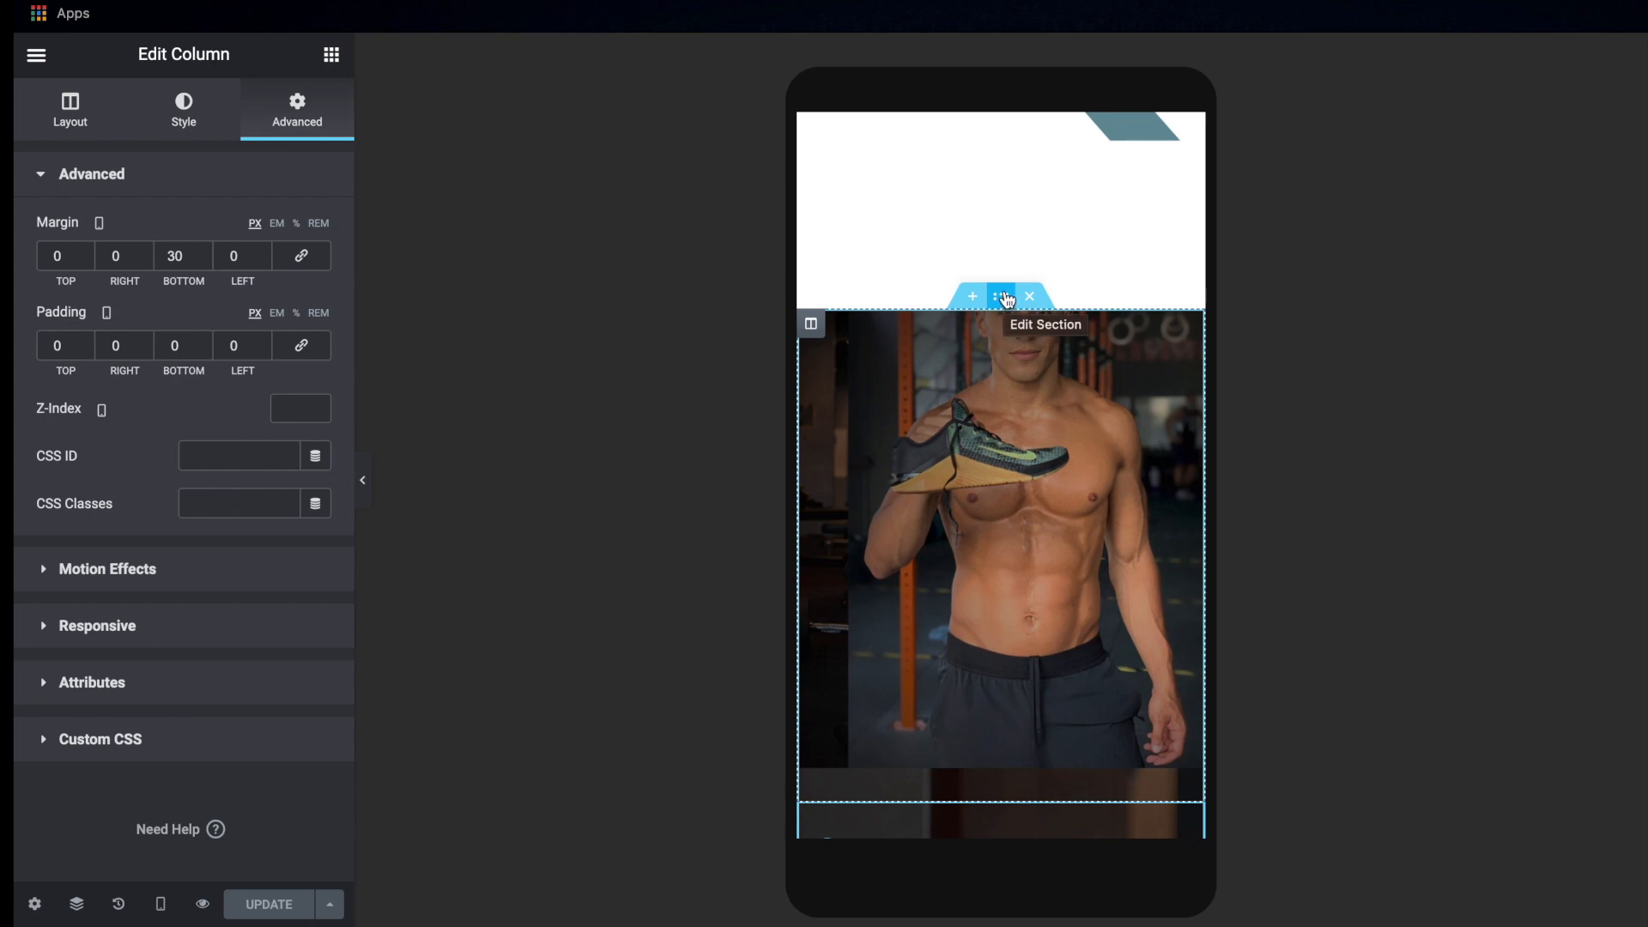
{"action": "left_click", "coordinate": [1007, 297]}
{"action": "left_click", "coordinate": [1006, 297]}
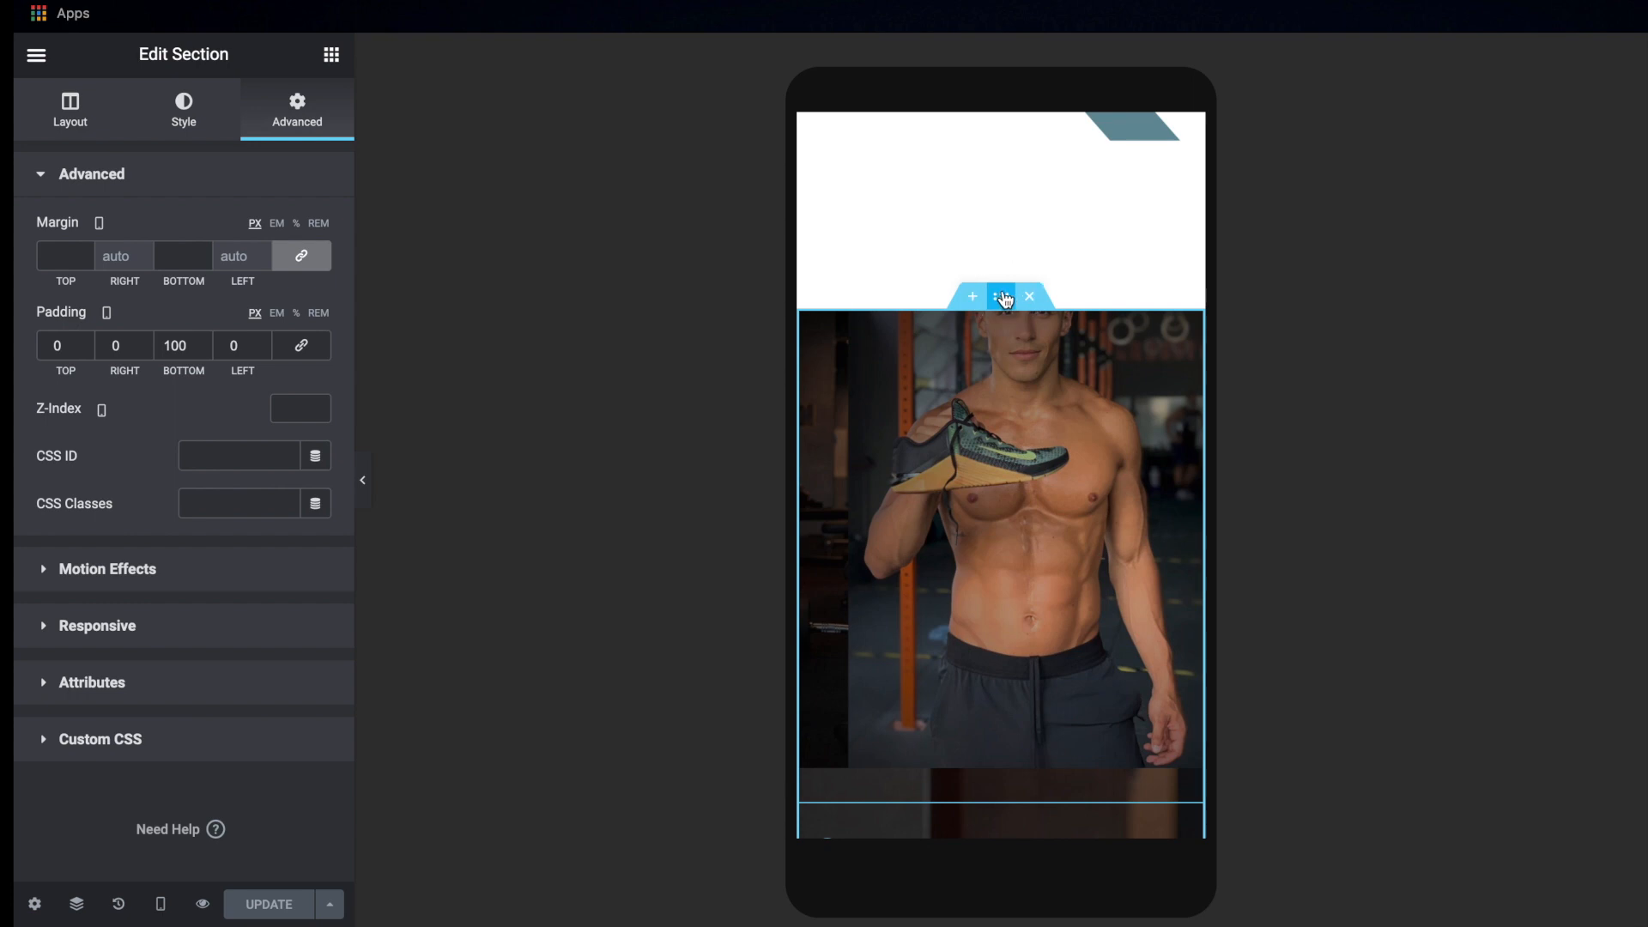
{"action": "left_click", "coordinate": [167, 625]}
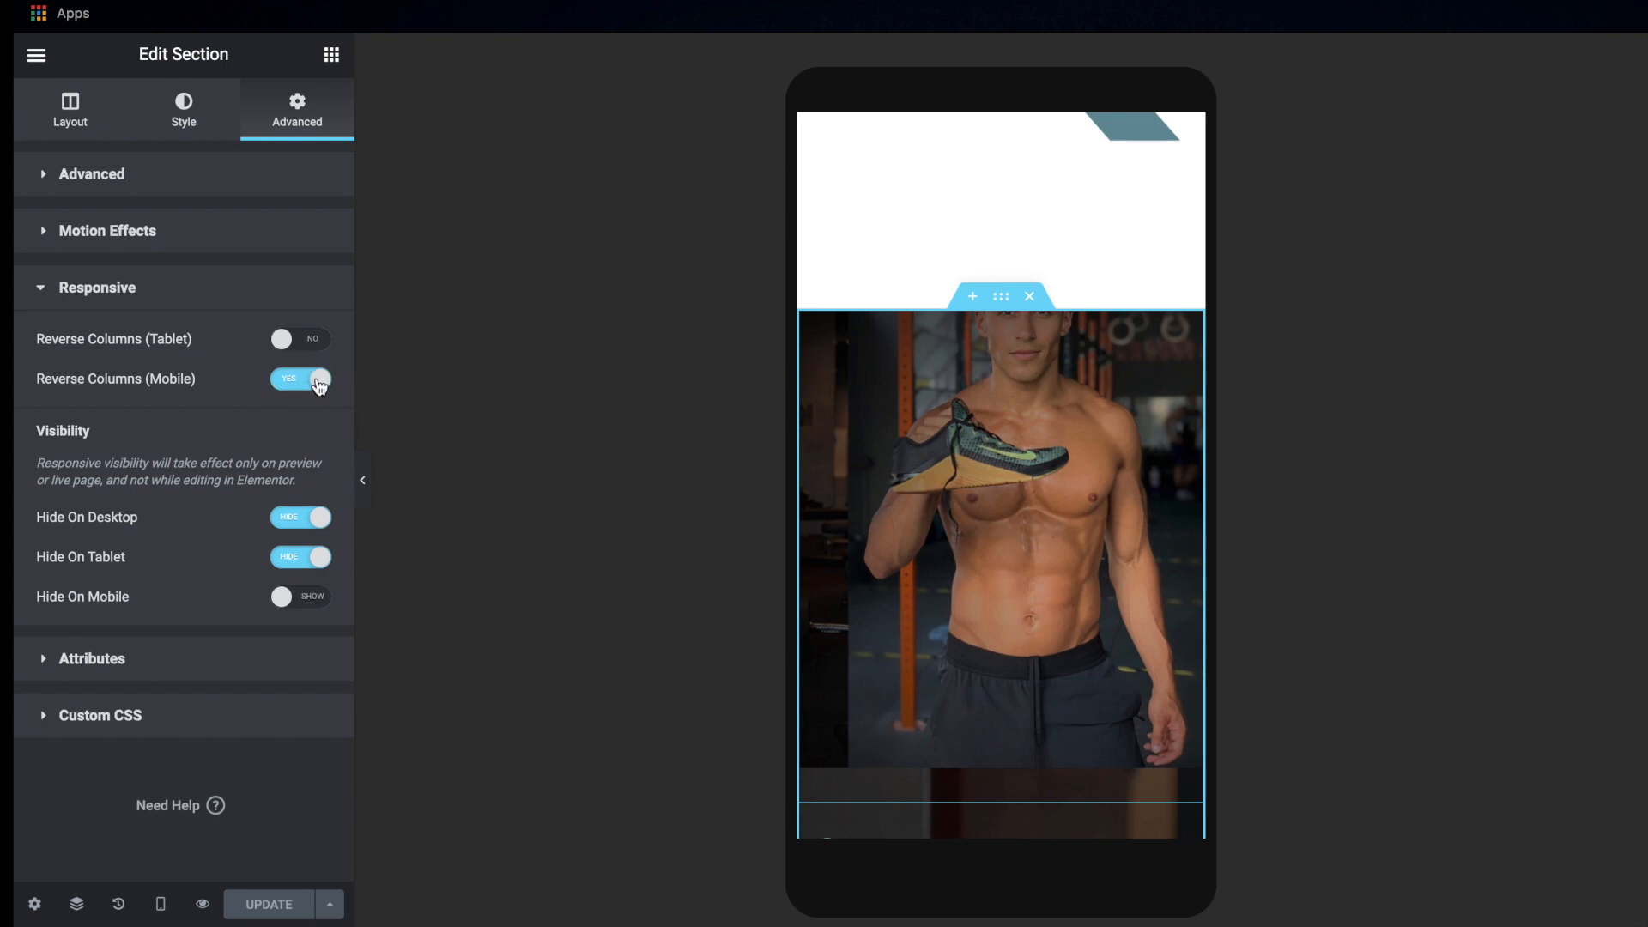
{"action": "left_click", "coordinate": [318, 516]}
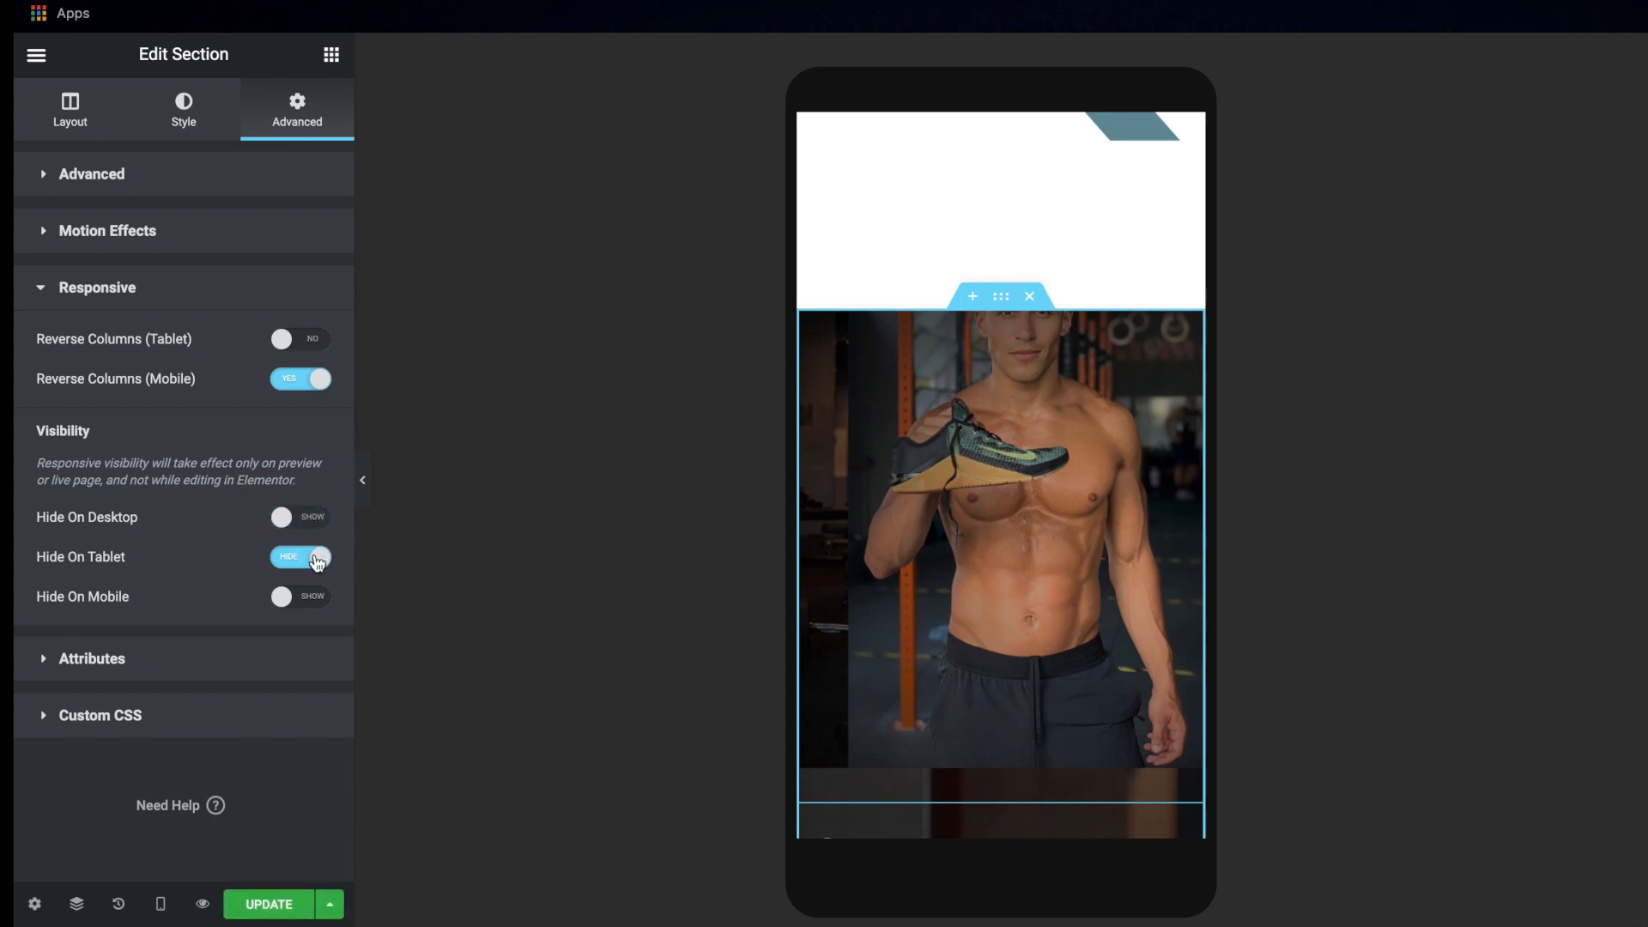
{"action": "left_click", "coordinate": [315, 558]}
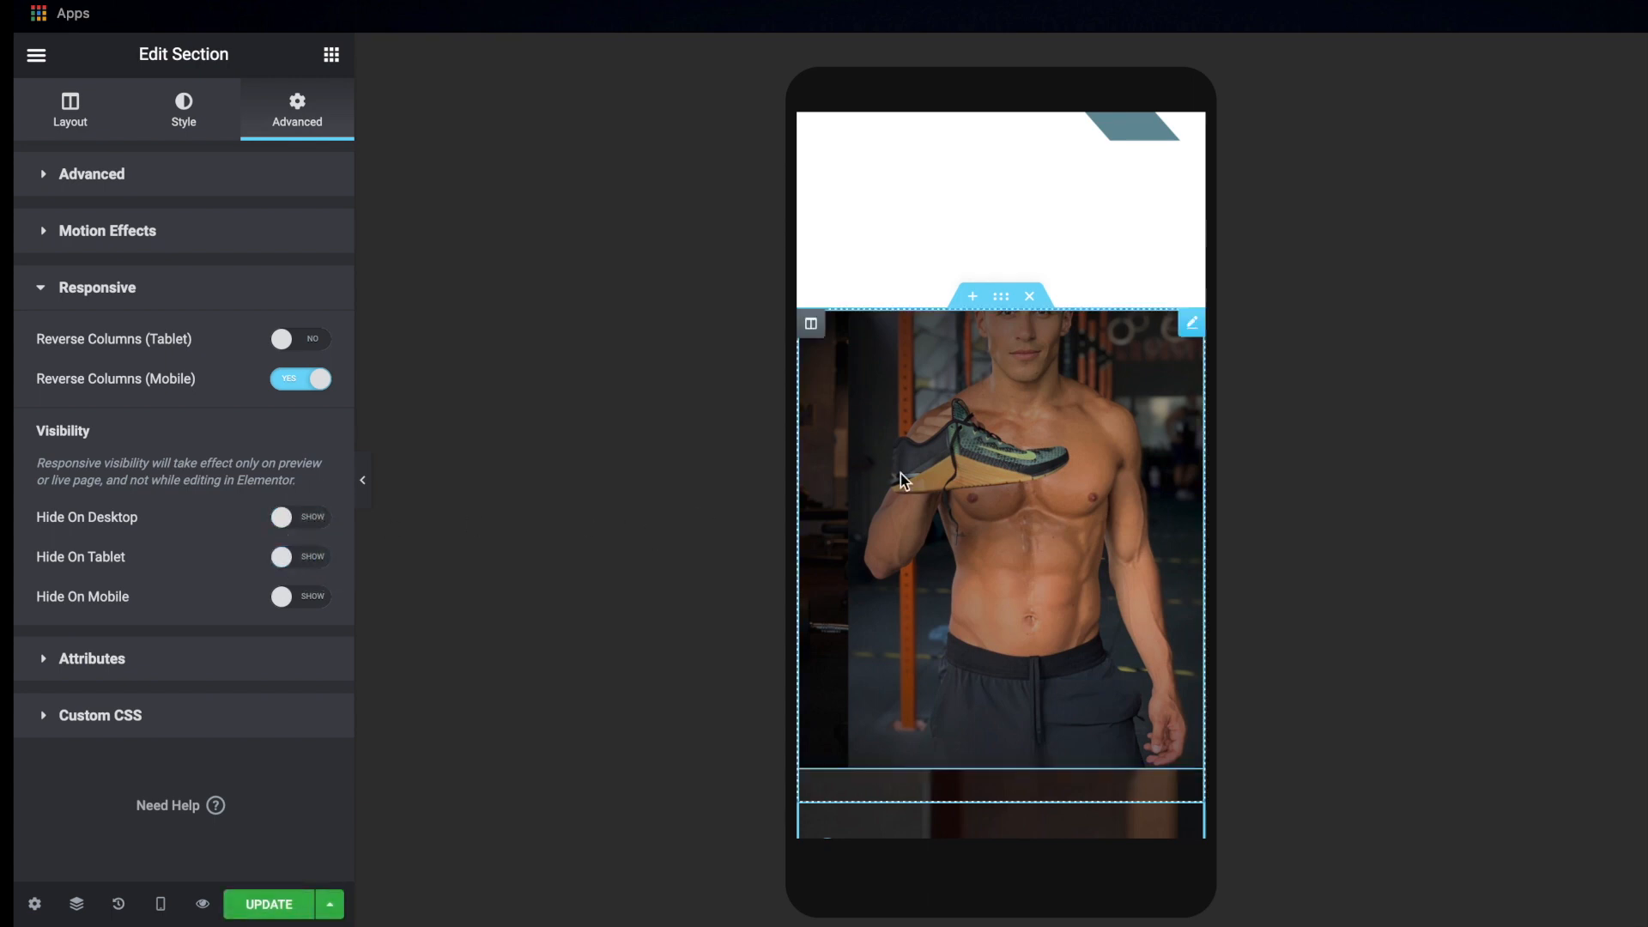
Hide the image widget of the man holding the sneaker on desktop and tablet, and update the page
{"action": "left_click", "coordinate": [811, 325]}
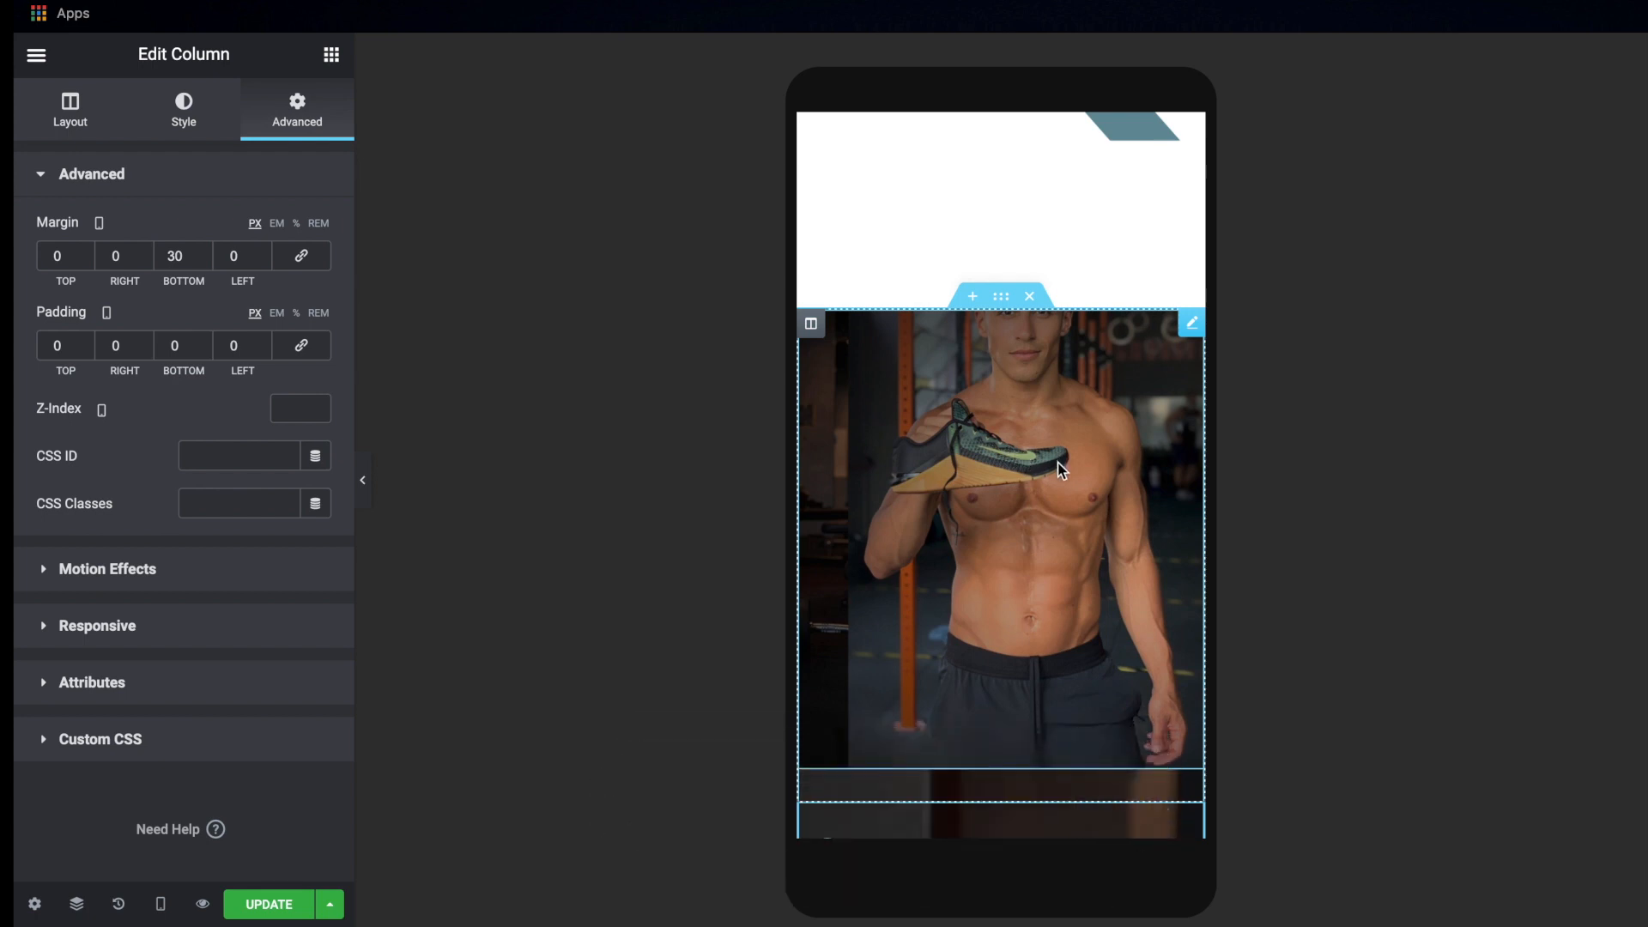
{"action": "left_click", "coordinate": [1194, 325]}
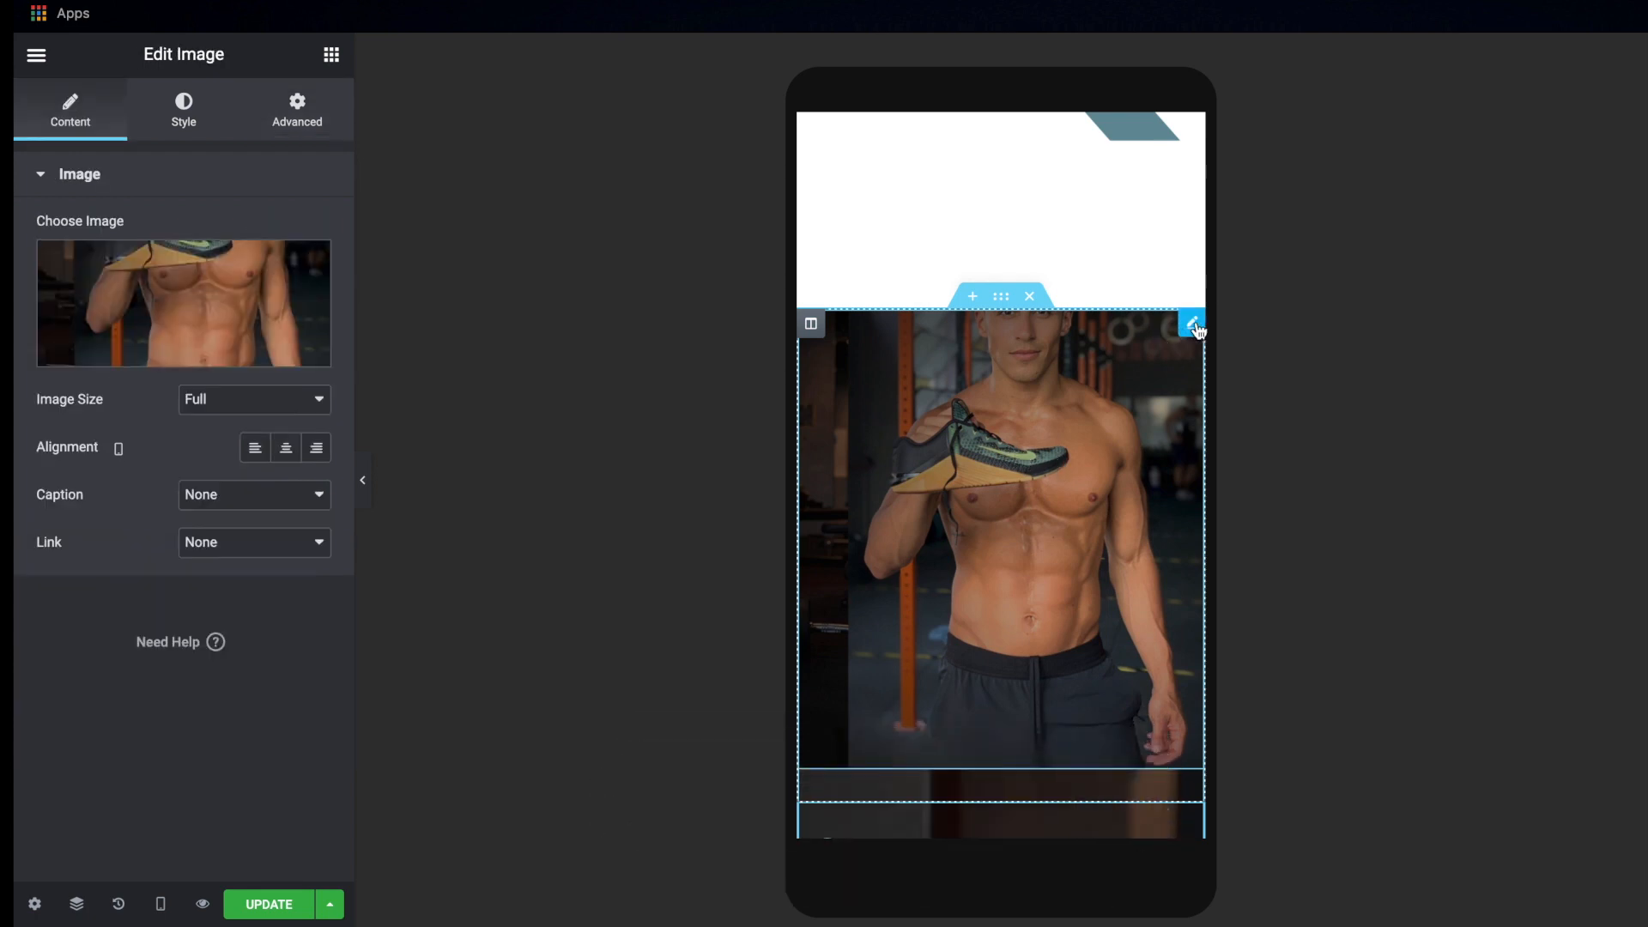
{"action": "left_click", "coordinate": [293, 126]}
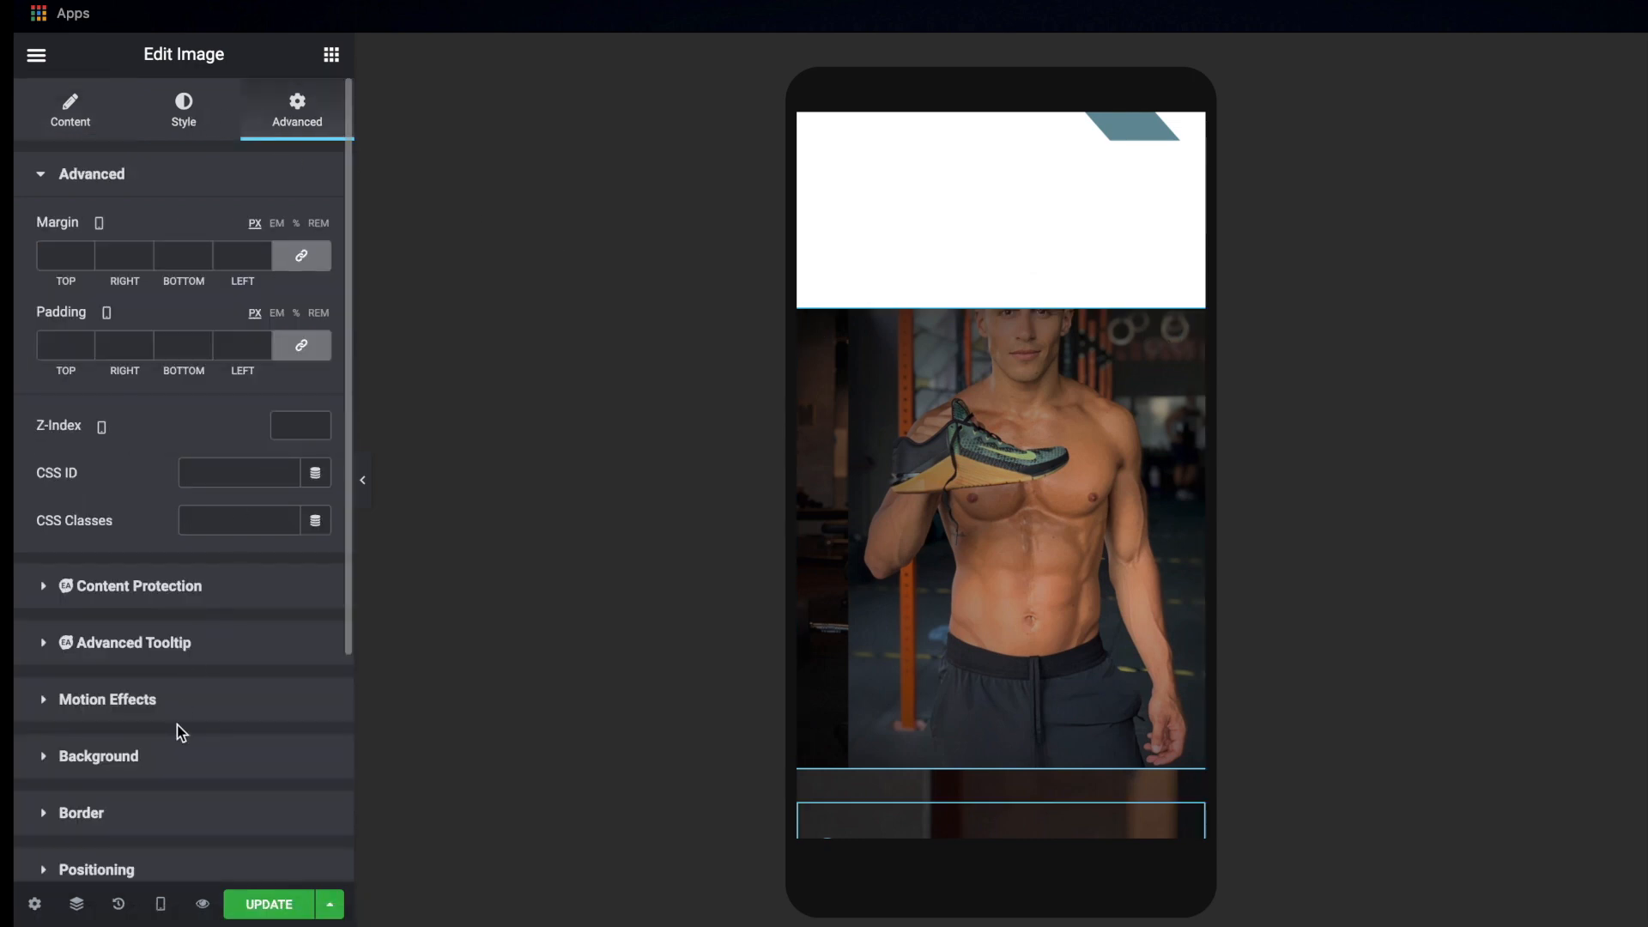
{"action": "scroll", "coordinate": [175, 829], "scroll_direction": "down", "scroll_amount": 3}
{"action": "left_click", "coordinate": [173, 686]}
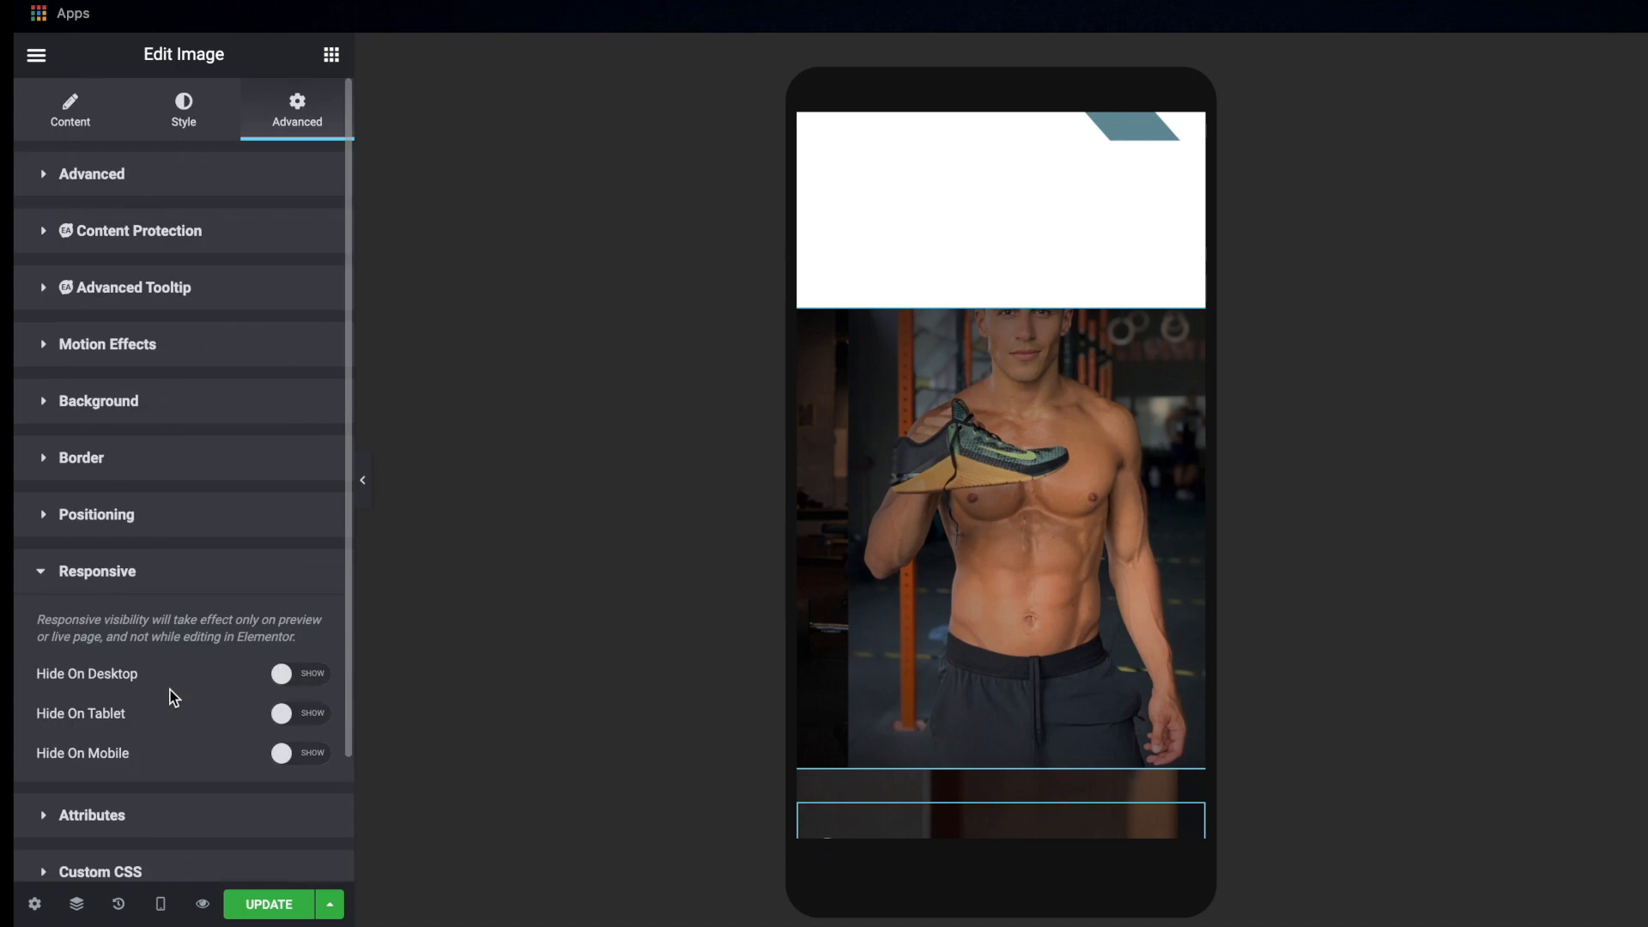
{"action": "left_click", "coordinate": [298, 675]}
{"action": "left_click", "coordinate": [305, 721]}
{"action": "left_click", "coordinate": [258, 906]}
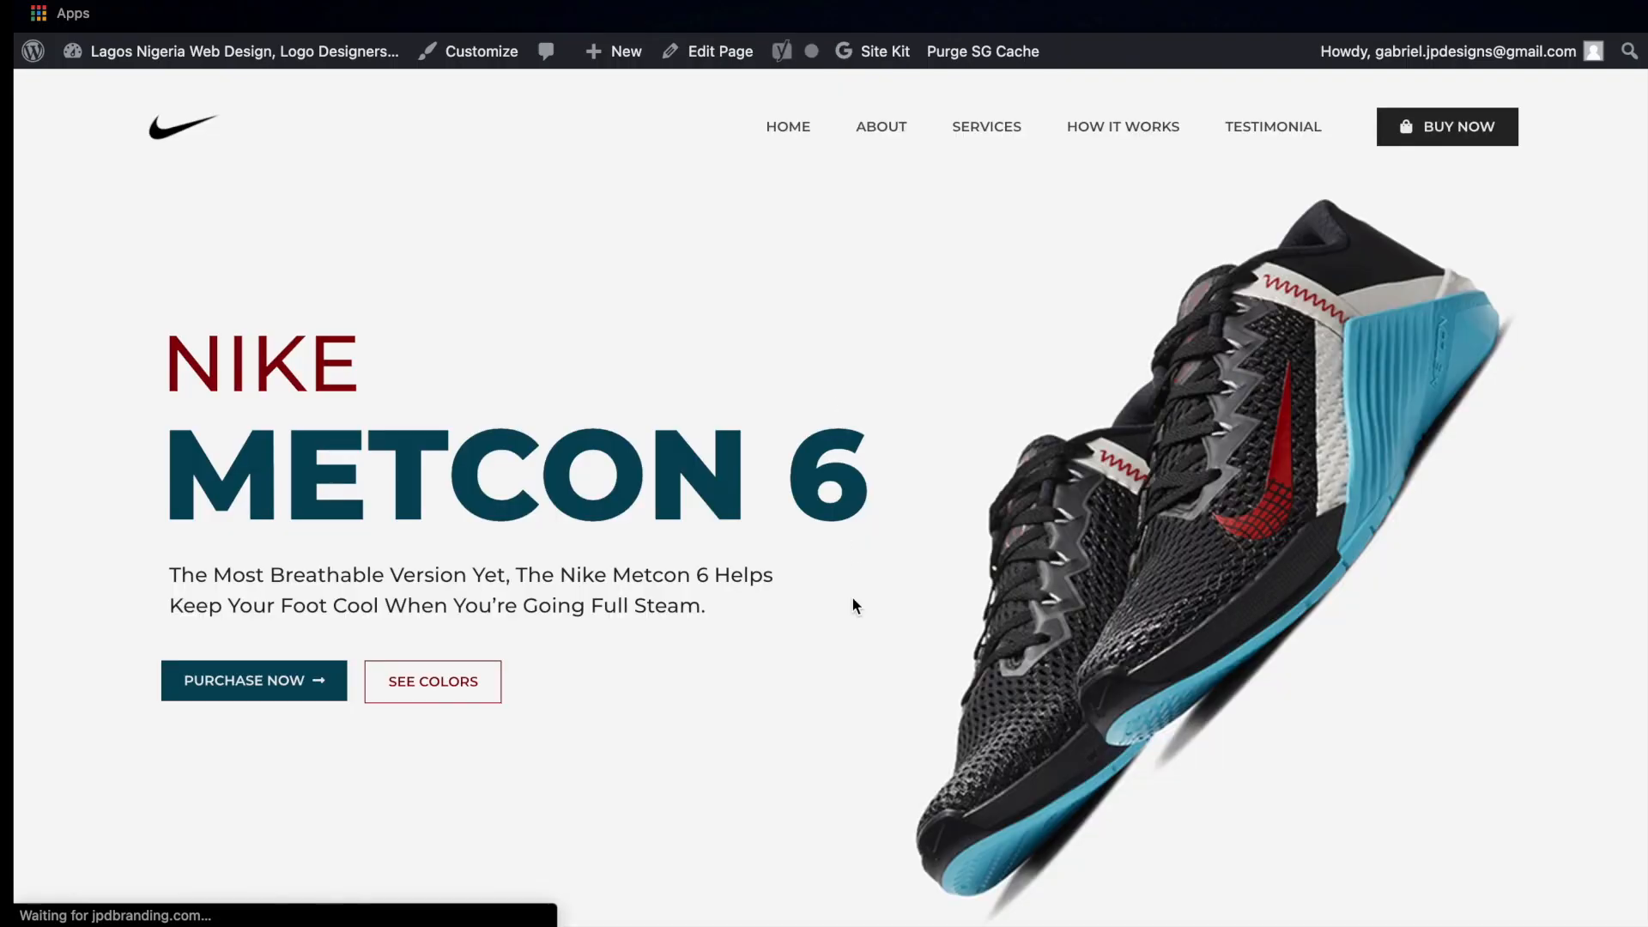
Review the live desktop page down to the numbered features section and check how its image displays
{"action": "scroll", "coordinate": [851, 593], "scroll_direction": "down", "scroll_amount": 4}
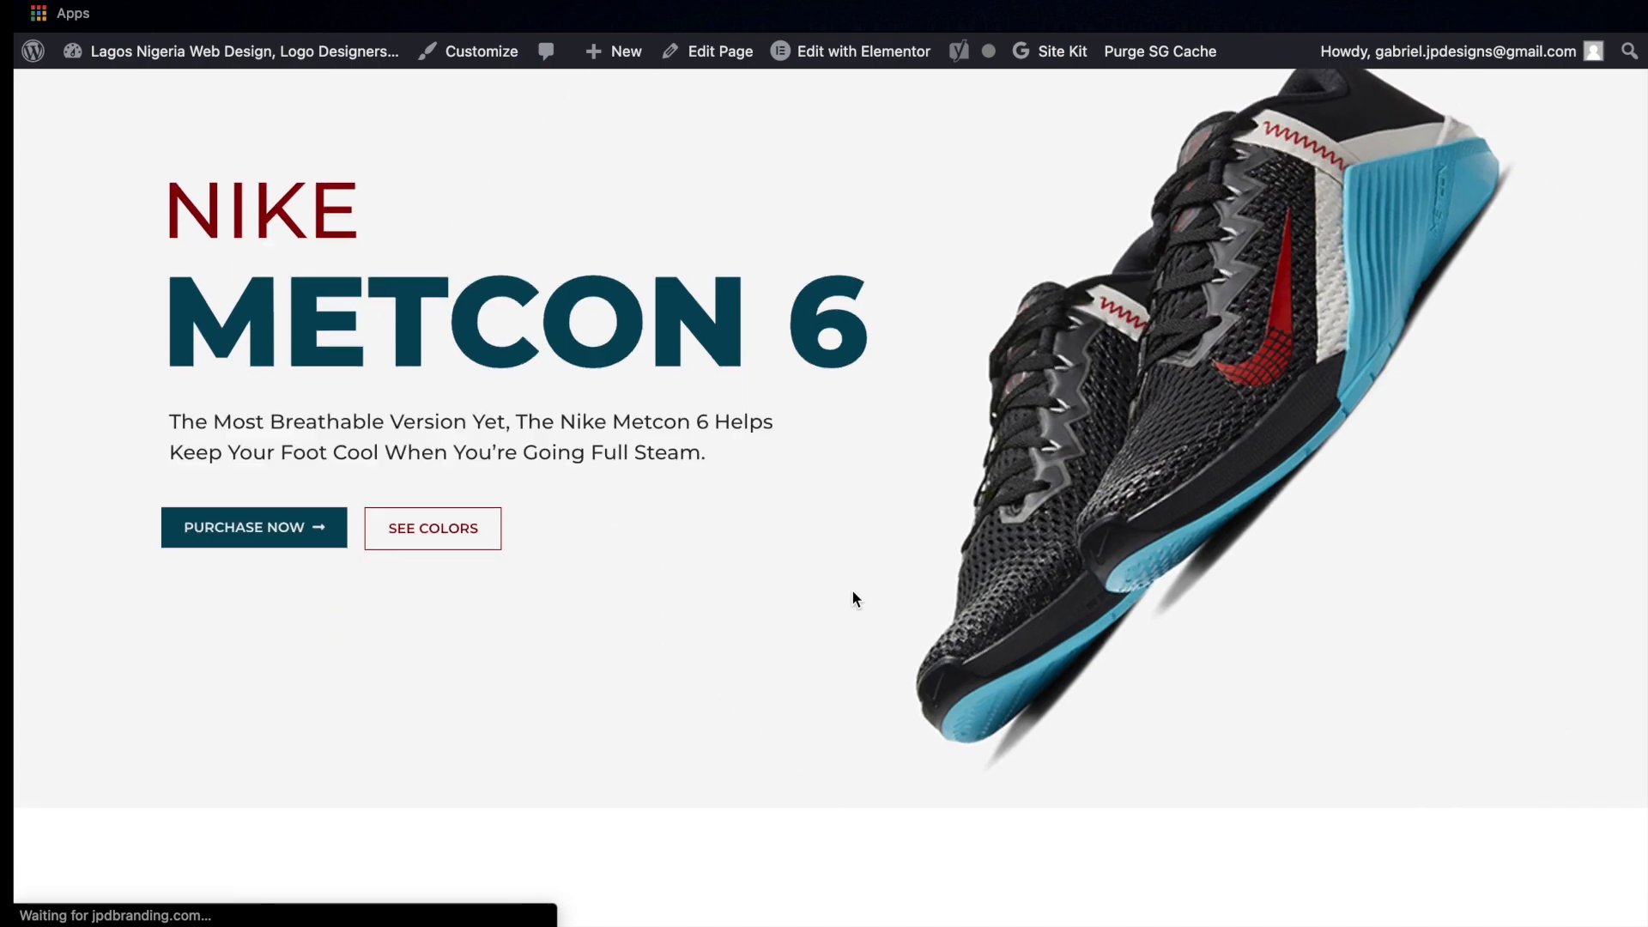
{"action": "scroll", "coordinate": [853, 593], "scroll_direction": "down", "scroll_amount": 6}
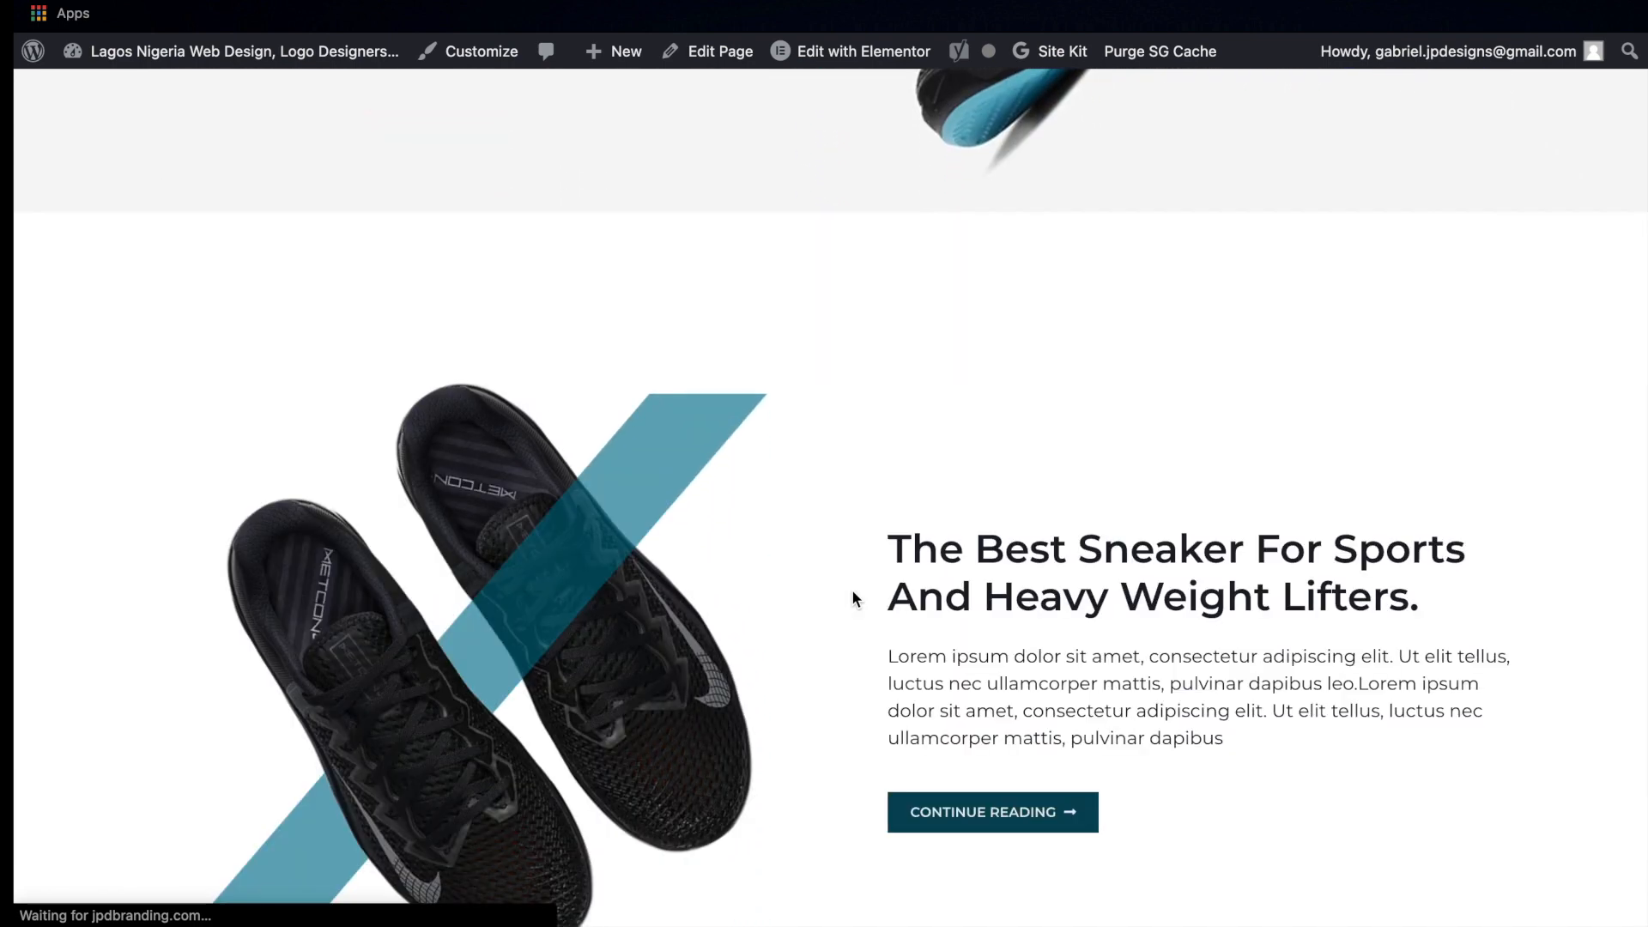
{"action": "scroll", "coordinate": [852, 591], "scroll_direction": "down", "scroll_amount": 6}
{"action": "scroll", "coordinate": [852, 590], "scroll_direction": "down", "scroll_amount": 18}
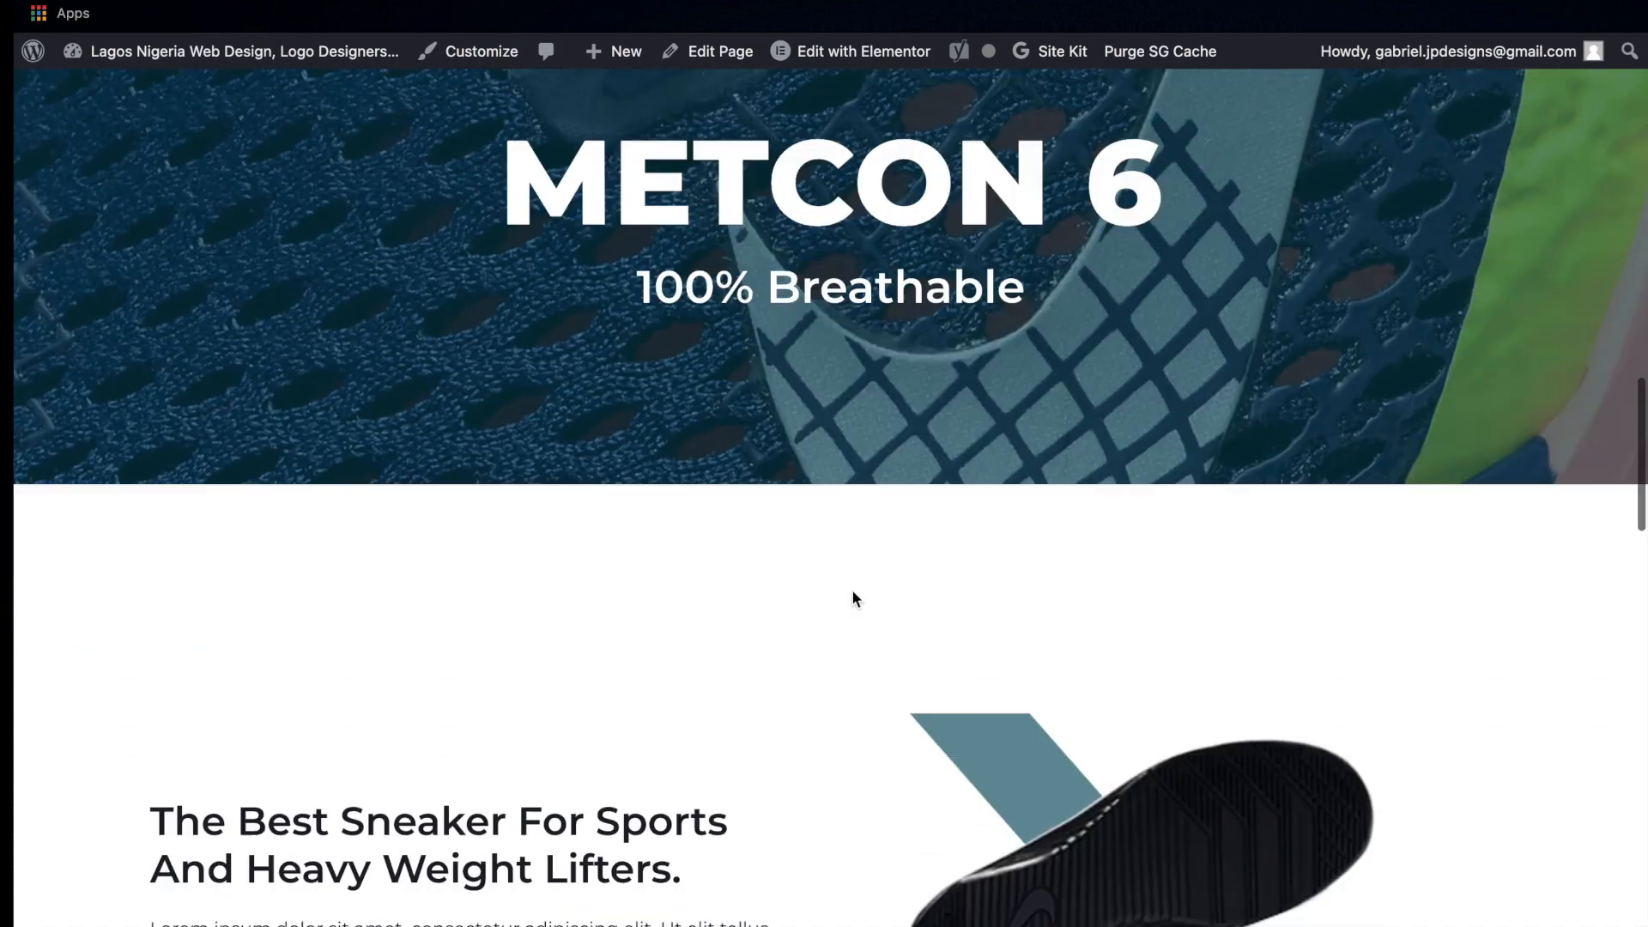
{"action": "scroll", "coordinate": [852, 591], "scroll_direction": "down", "scroll_amount": 2}
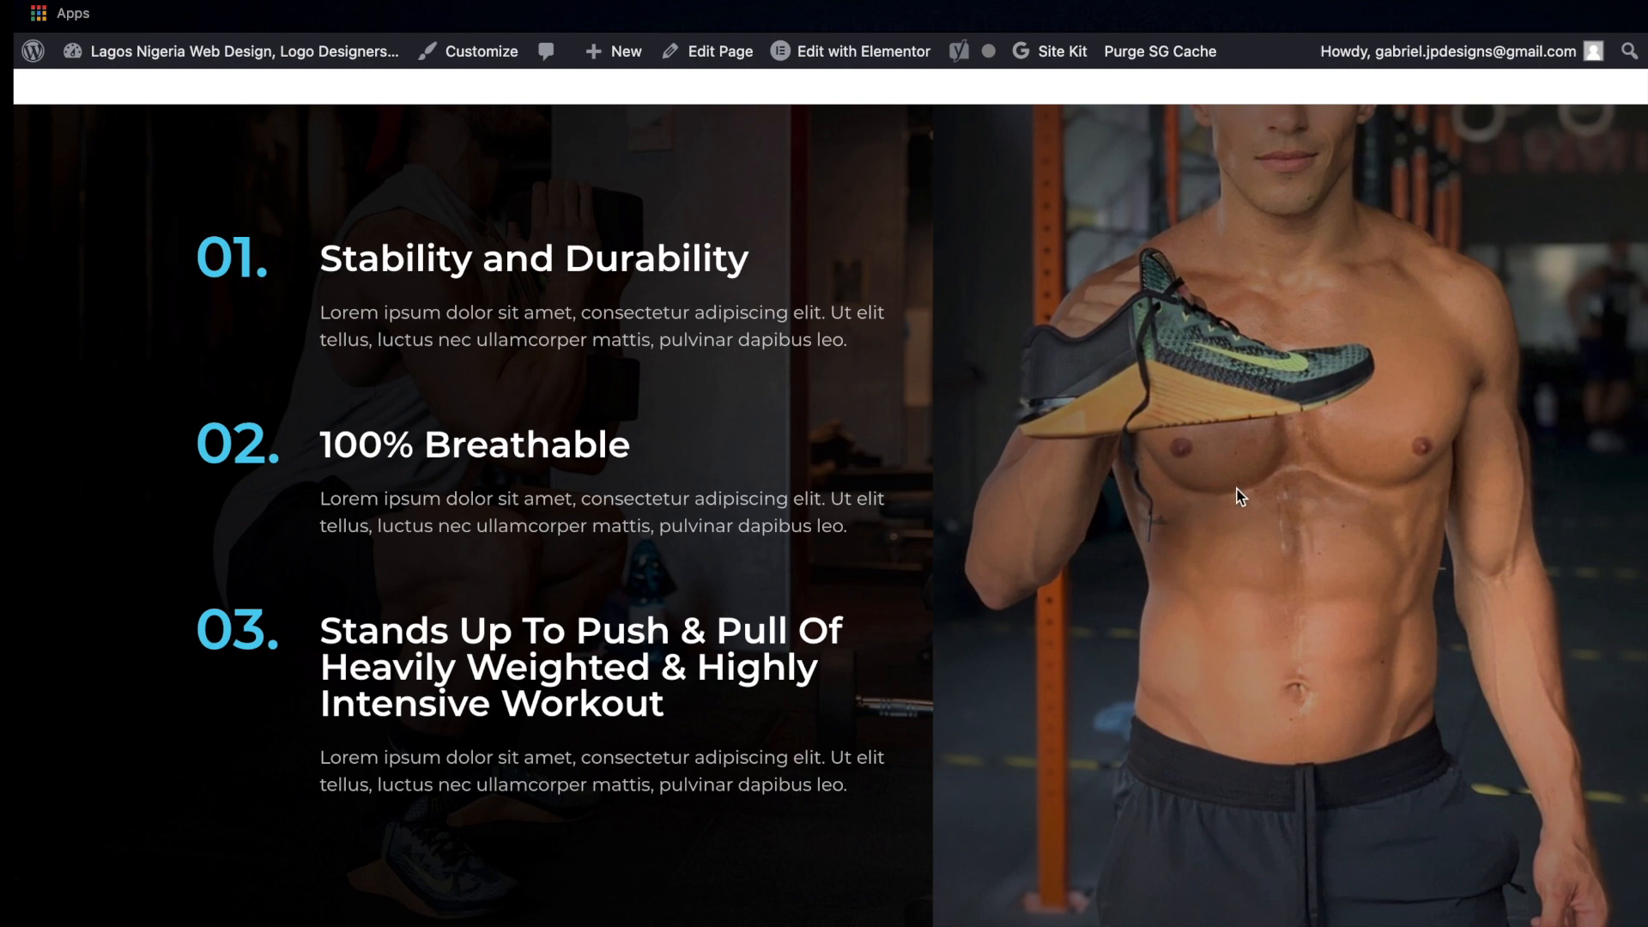
{"action": "scroll", "coordinate": [1274, 432], "scroll_direction": "down", "scroll_amount": 2}
{"action": "scroll", "coordinate": [1273, 433], "scroll_direction": "up", "scroll_amount": 1}
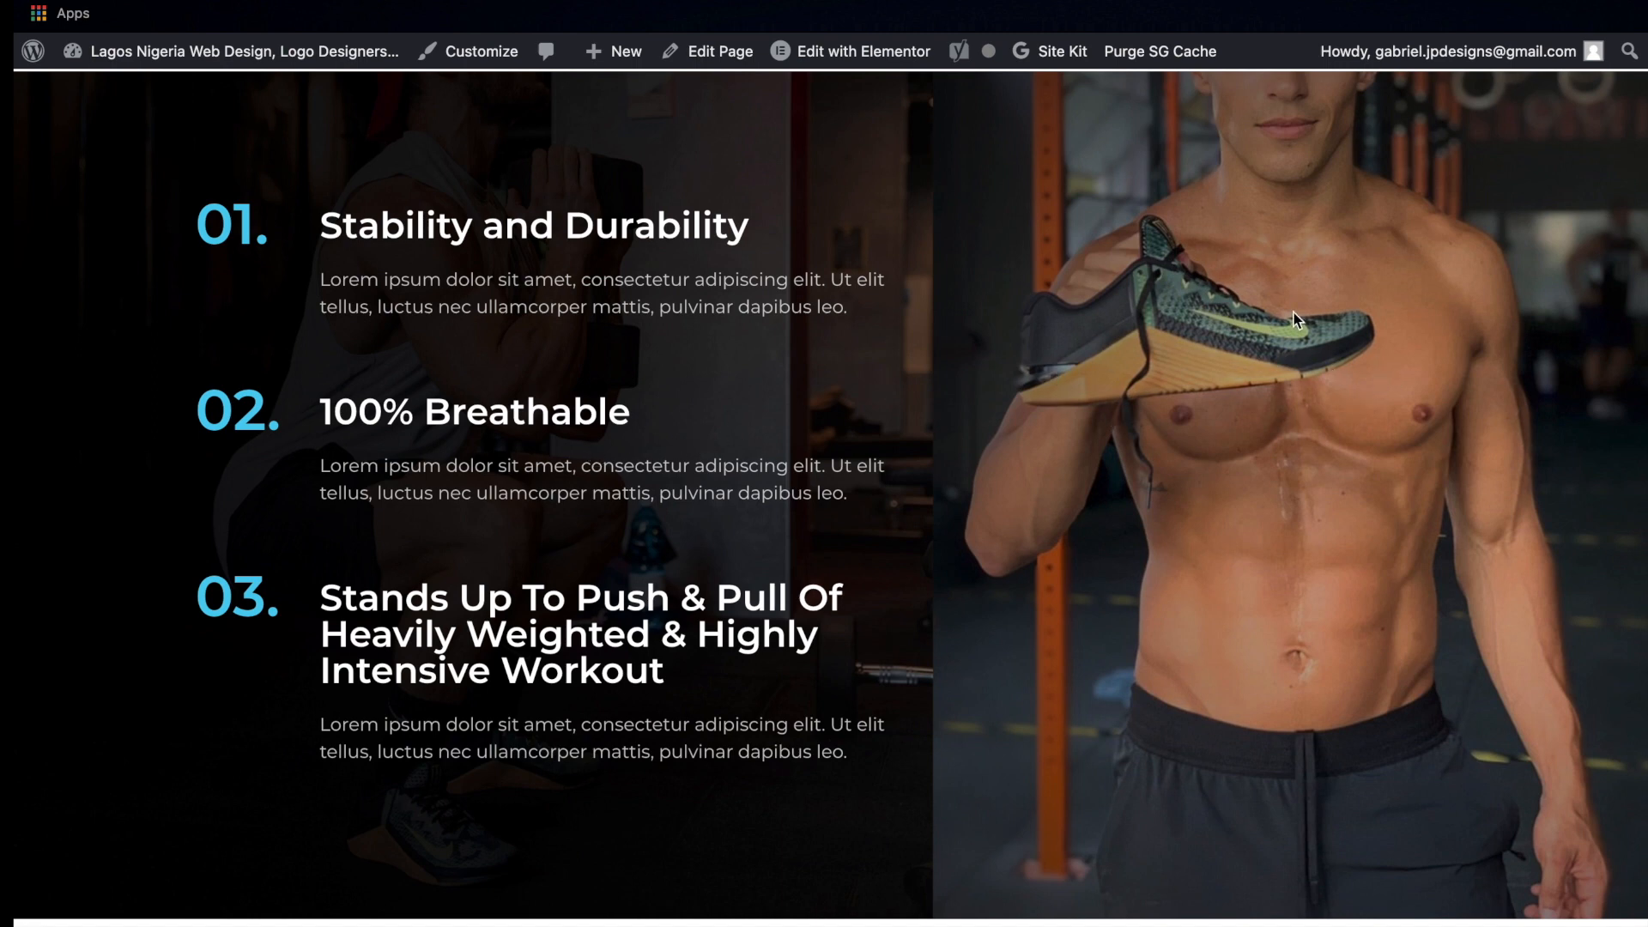
Inspect the live page in the browser's iPhone X emulation and check the features section's image and numbered items
{"action": "right_click", "coordinate": [1029, 409]}
{"action": "left_click", "coordinate": [1100, 755]}
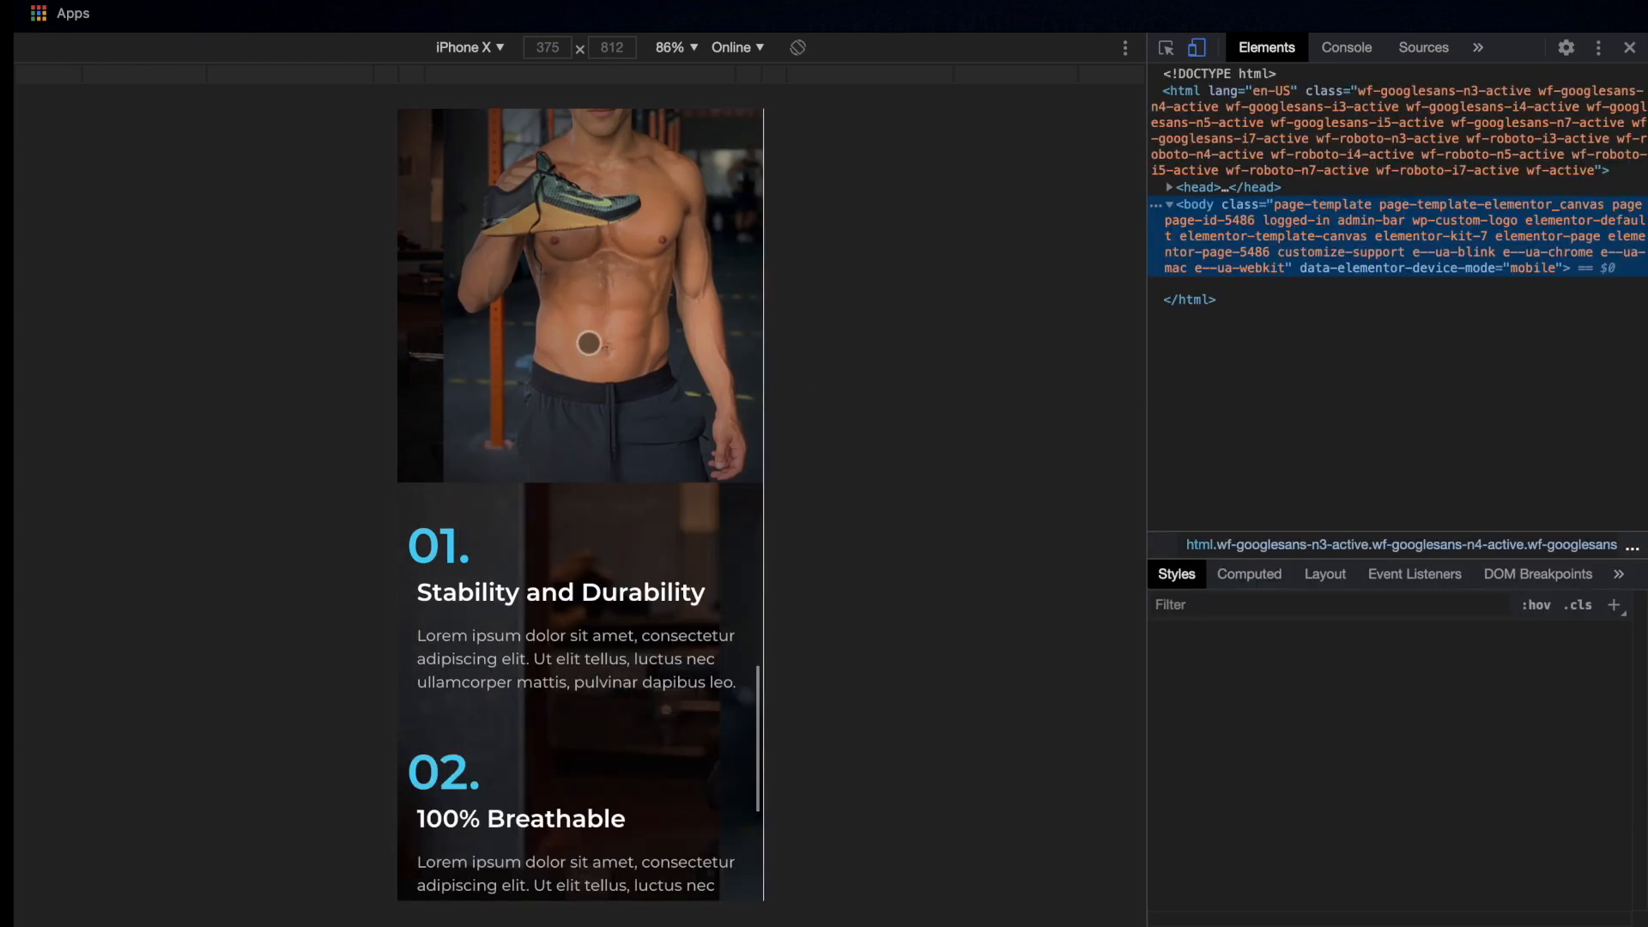
{"action": "scroll", "coordinate": [589, 343], "scroll_direction": "up", "scroll_amount": 7}
{"action": "scroll", "coordinate": [589, 343], "scroll_direction": "down", "scroll_amount": 5}
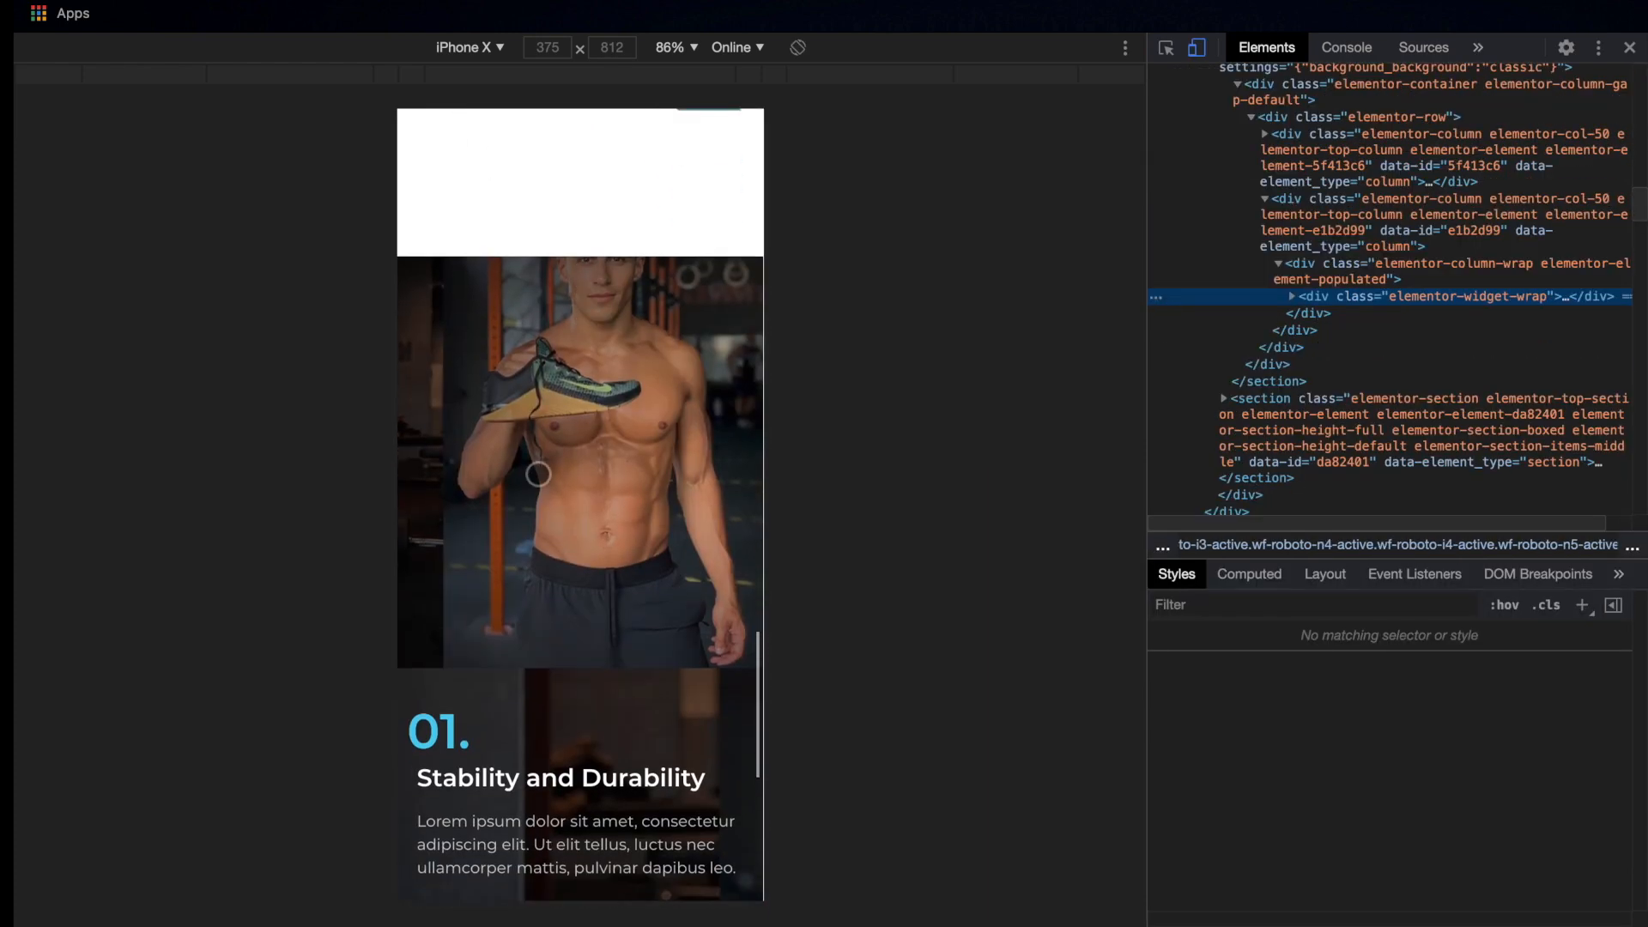
{"action": "scroll", "coordinate": [499, 490], "scroll_direction": "down", "scroll_amount": 3}
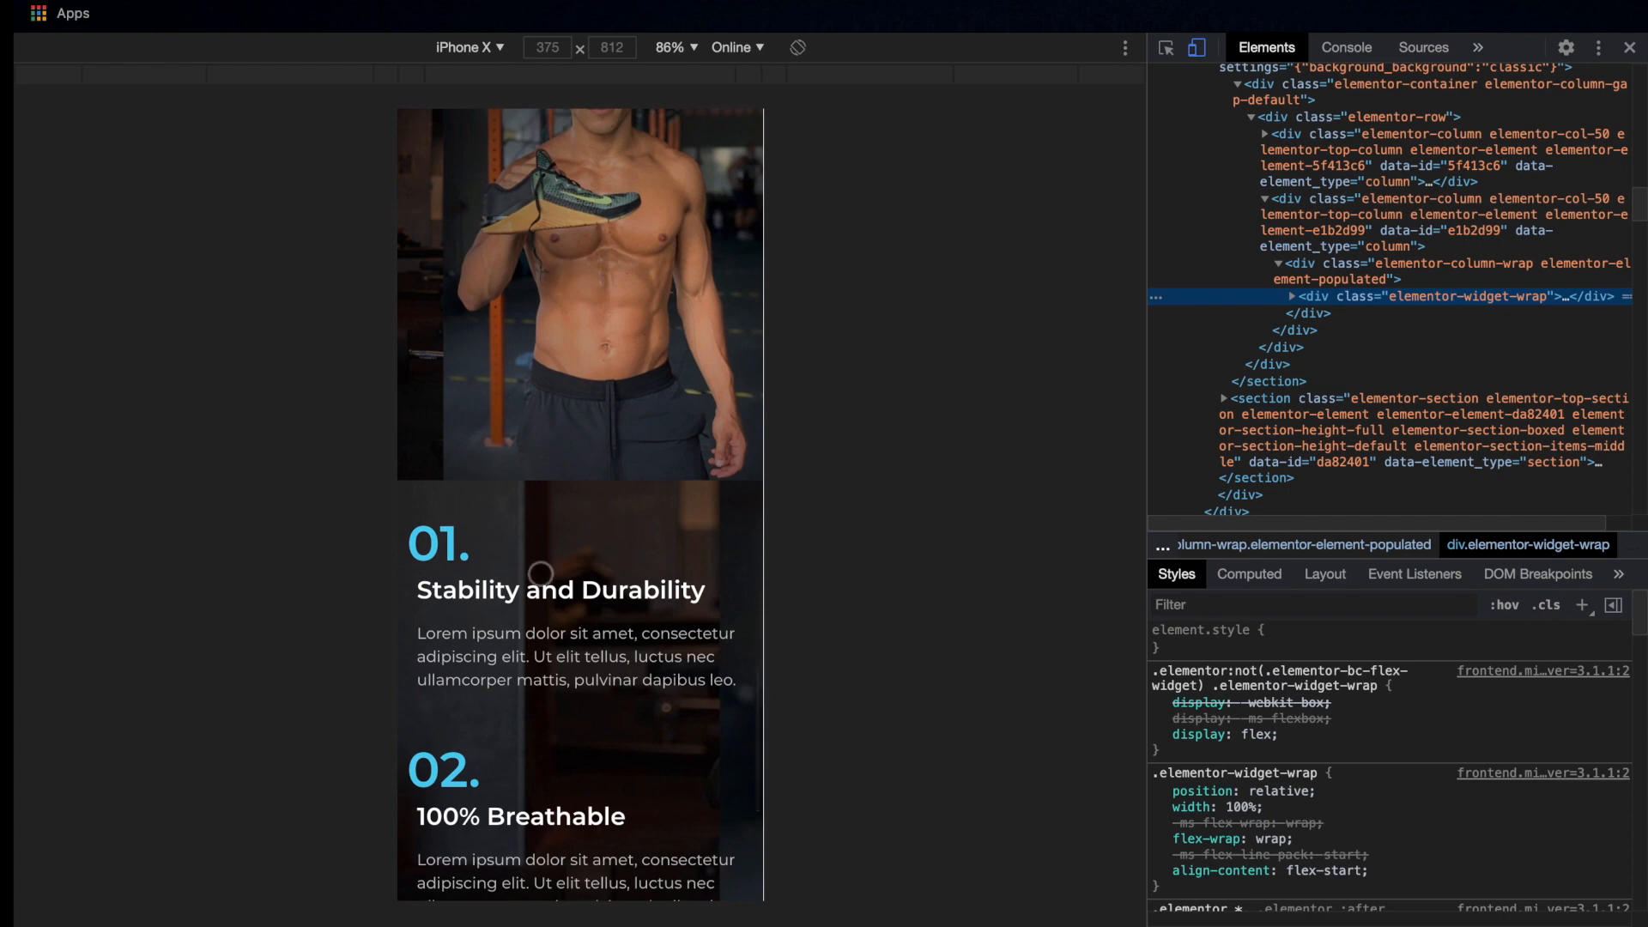
{"action": "scroll", "coordinate": [541, 573], "scroll_direction": "down", "scroll_amount": 5}
Examine the two sneaker sections above the features in the mobile emulation, comparing their headings' spacing from the screen edge
{"action": "scroll", "coordinate": [541, 573], "scroll_direction": "up", "scroll_amount": 7}
{"action": "scroll", "coordinate": [541, 573], "scroll_direction": "up", "scroll_amount": 10}
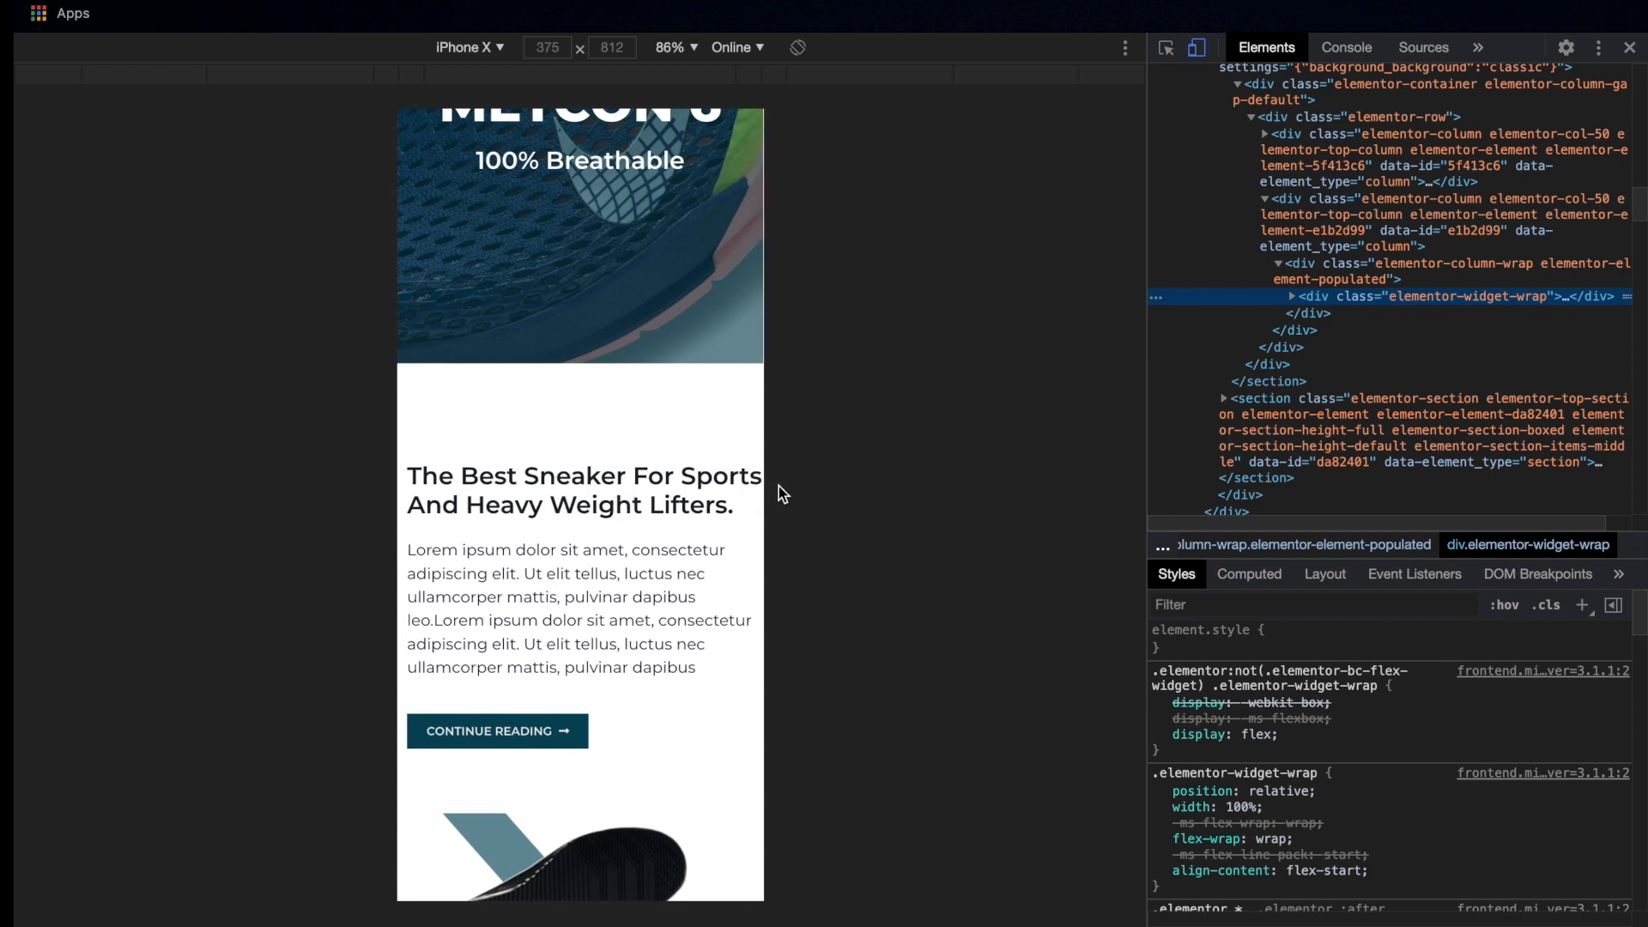
{"action": "scroll", "coordinate": [648, 410], "scroll_direction": "down", "scroll_amount": 4}
{"action": "scroll", "coordinate": [648, 410], "scroll_direction": "up", "scroll_amount": 5}
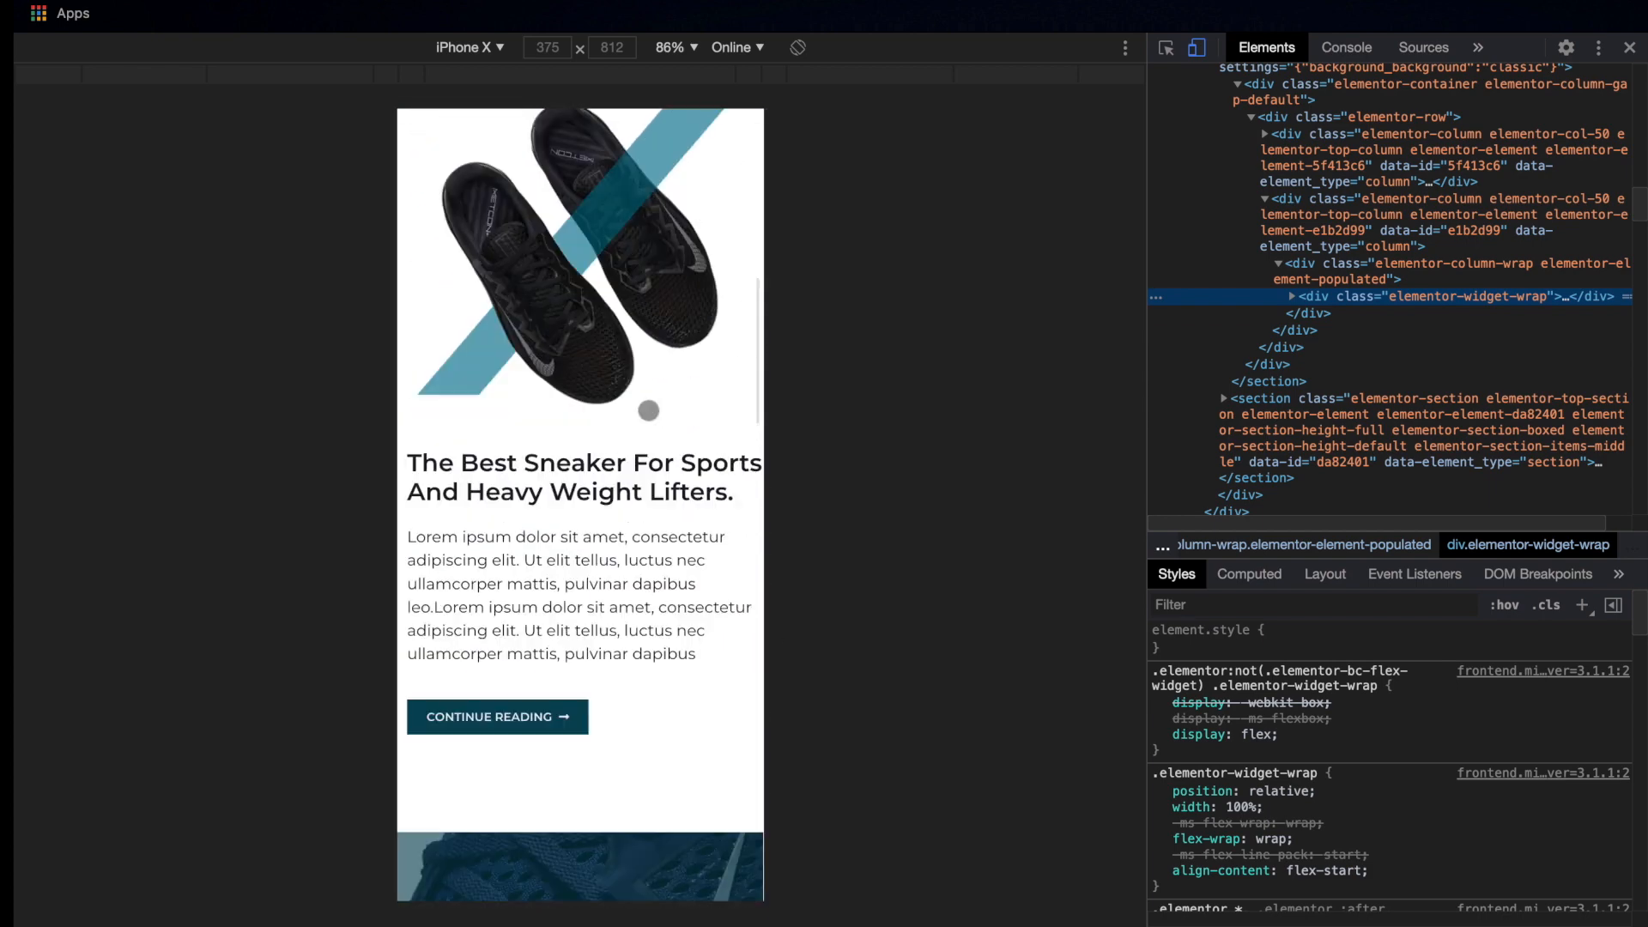
{"action": "scroll", "coordinate": [627, 471], "scroll_direction": "up", "scroll_amount": 2}
{"action": "scroll", "coordinate": [628, 471], "scroll_direction": "up", "scroll_amount": 2}
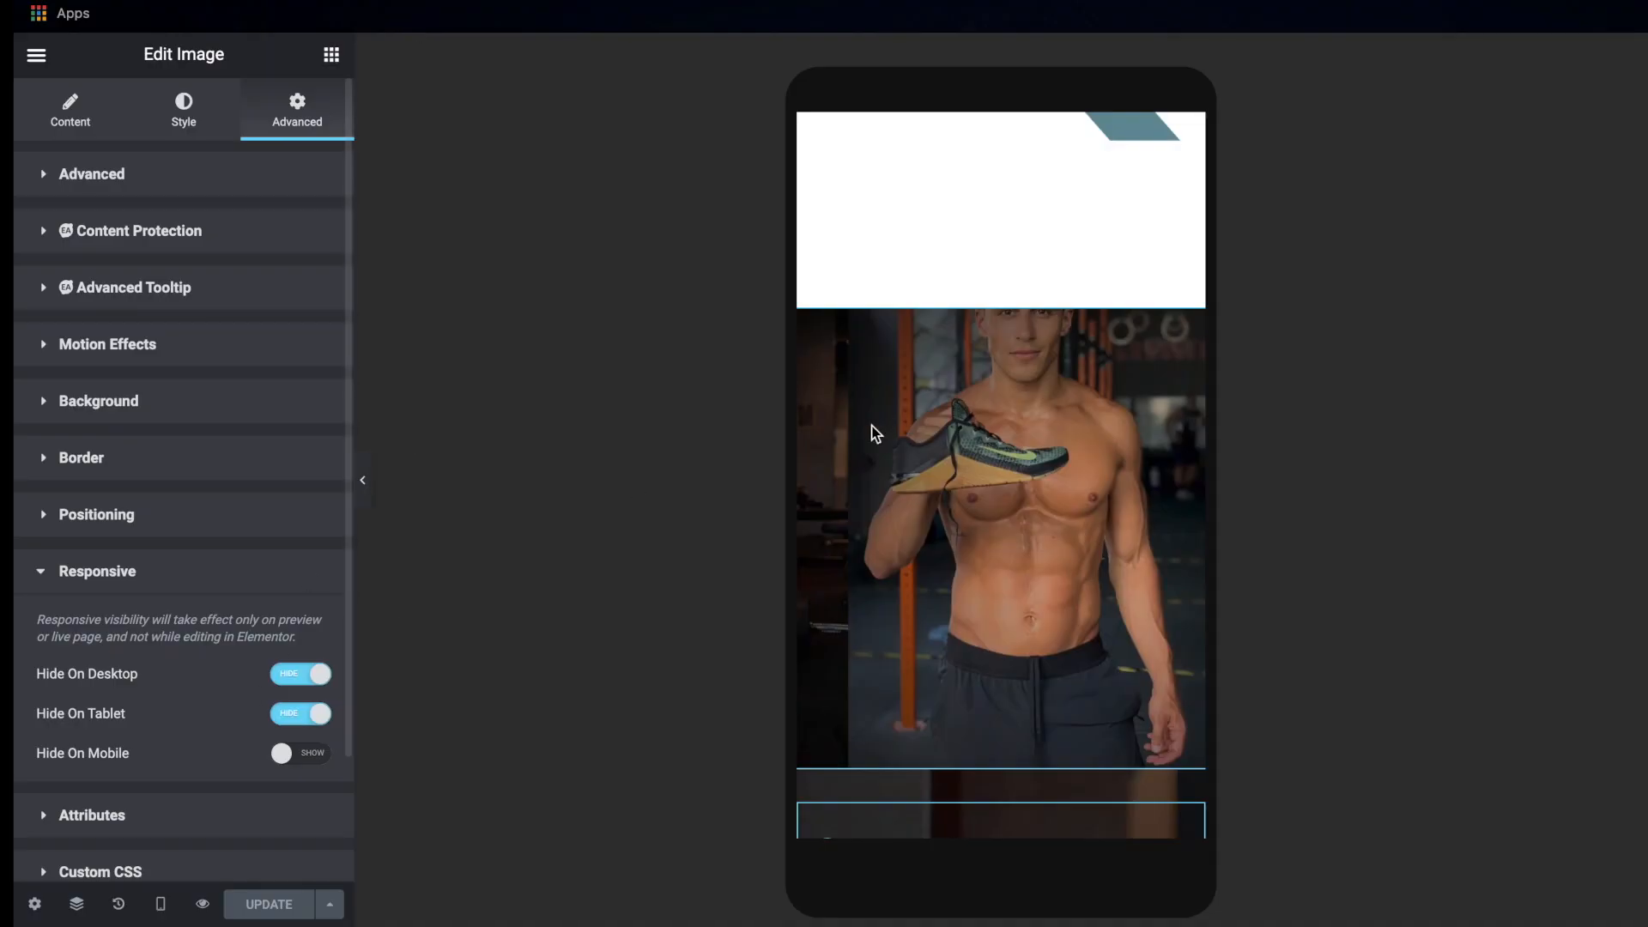
Unlink the padding of the heading below the Metcon 6 banner and set its column's padding to 10 px right and left, 0 top and bottom
{"action": "scroll", "coordinate": [872, 429], "scroll_direction": "up", "scroll_amount": 10}
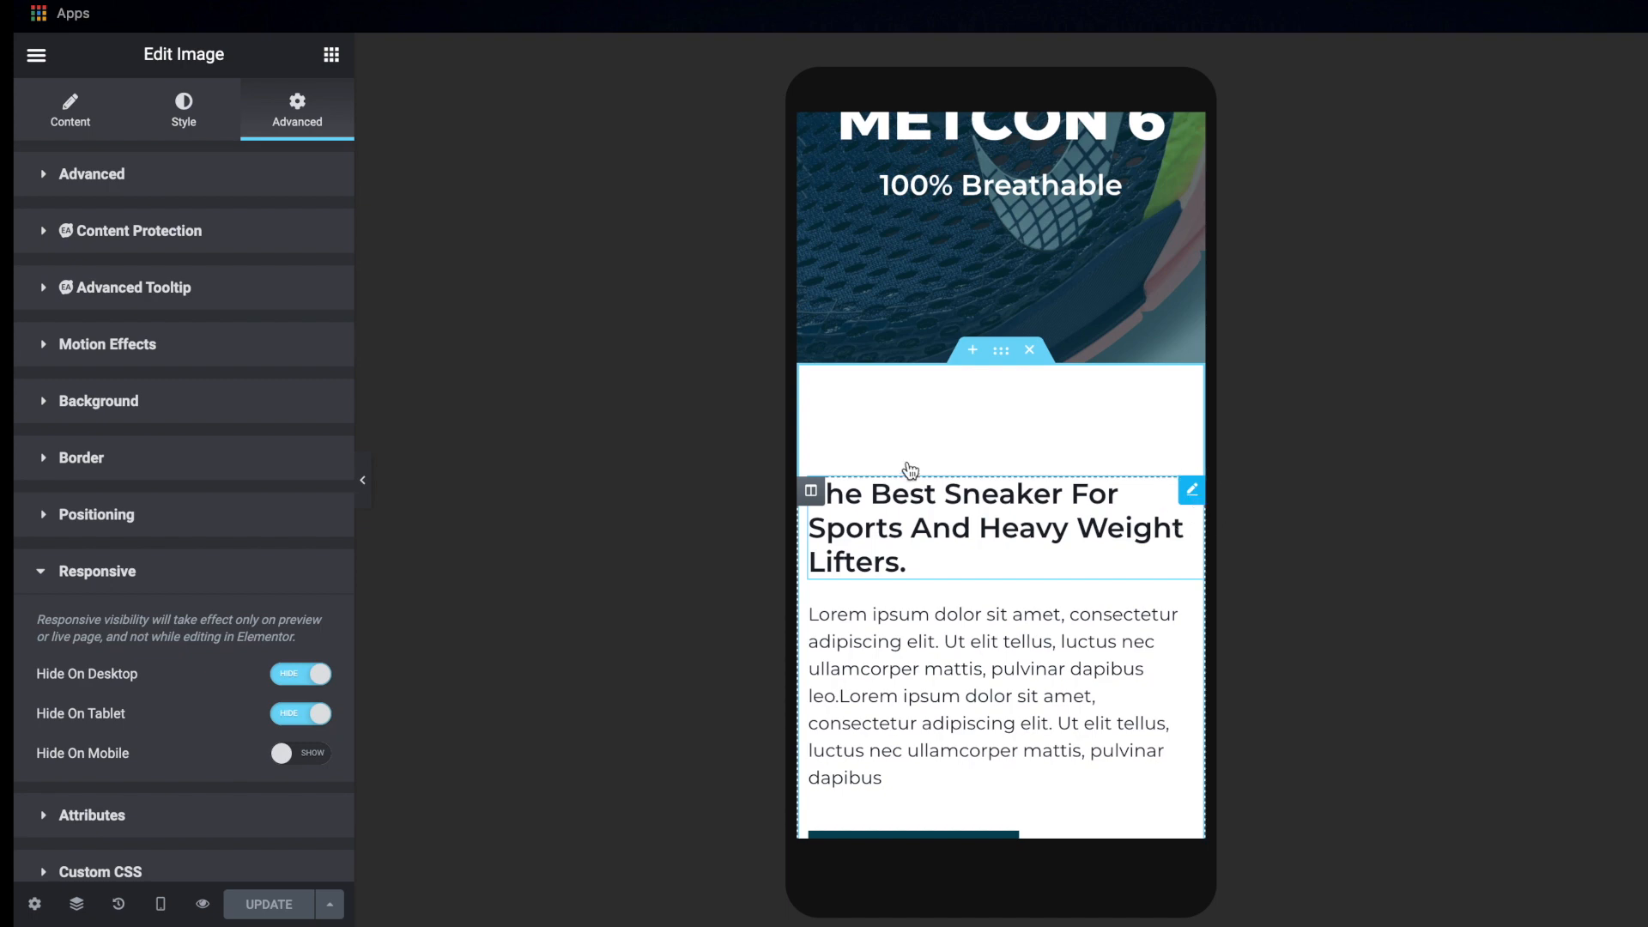
{"action": "left_click", "coordinate": [177, 132]}
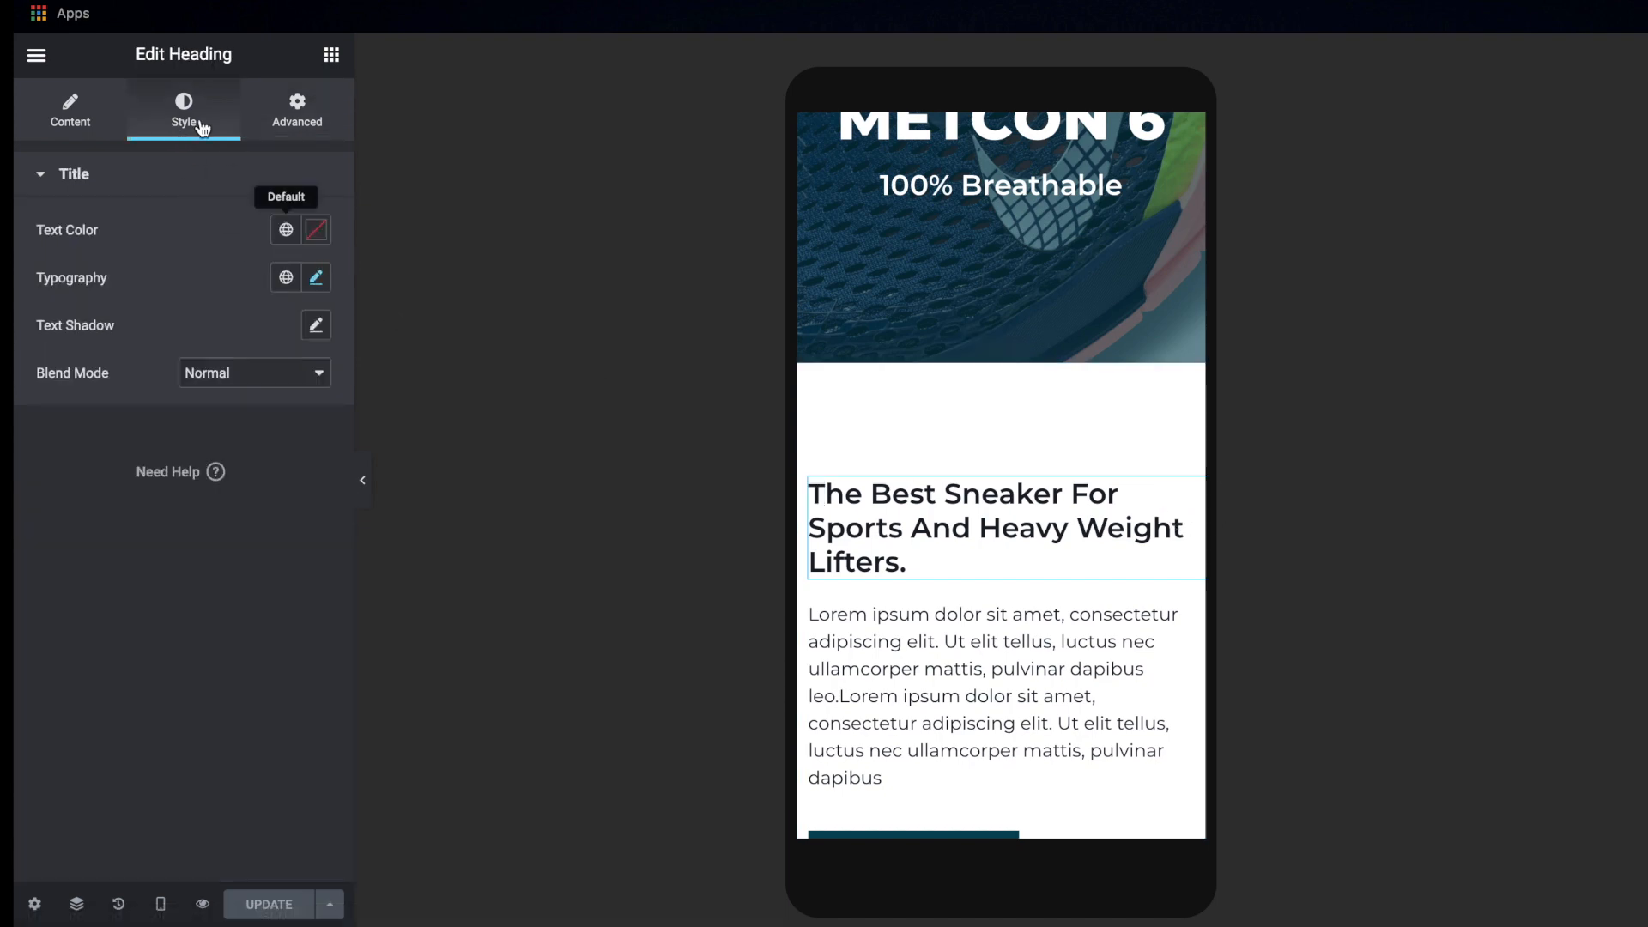
{"action": "left_click", "coordinate": [301, 110]}
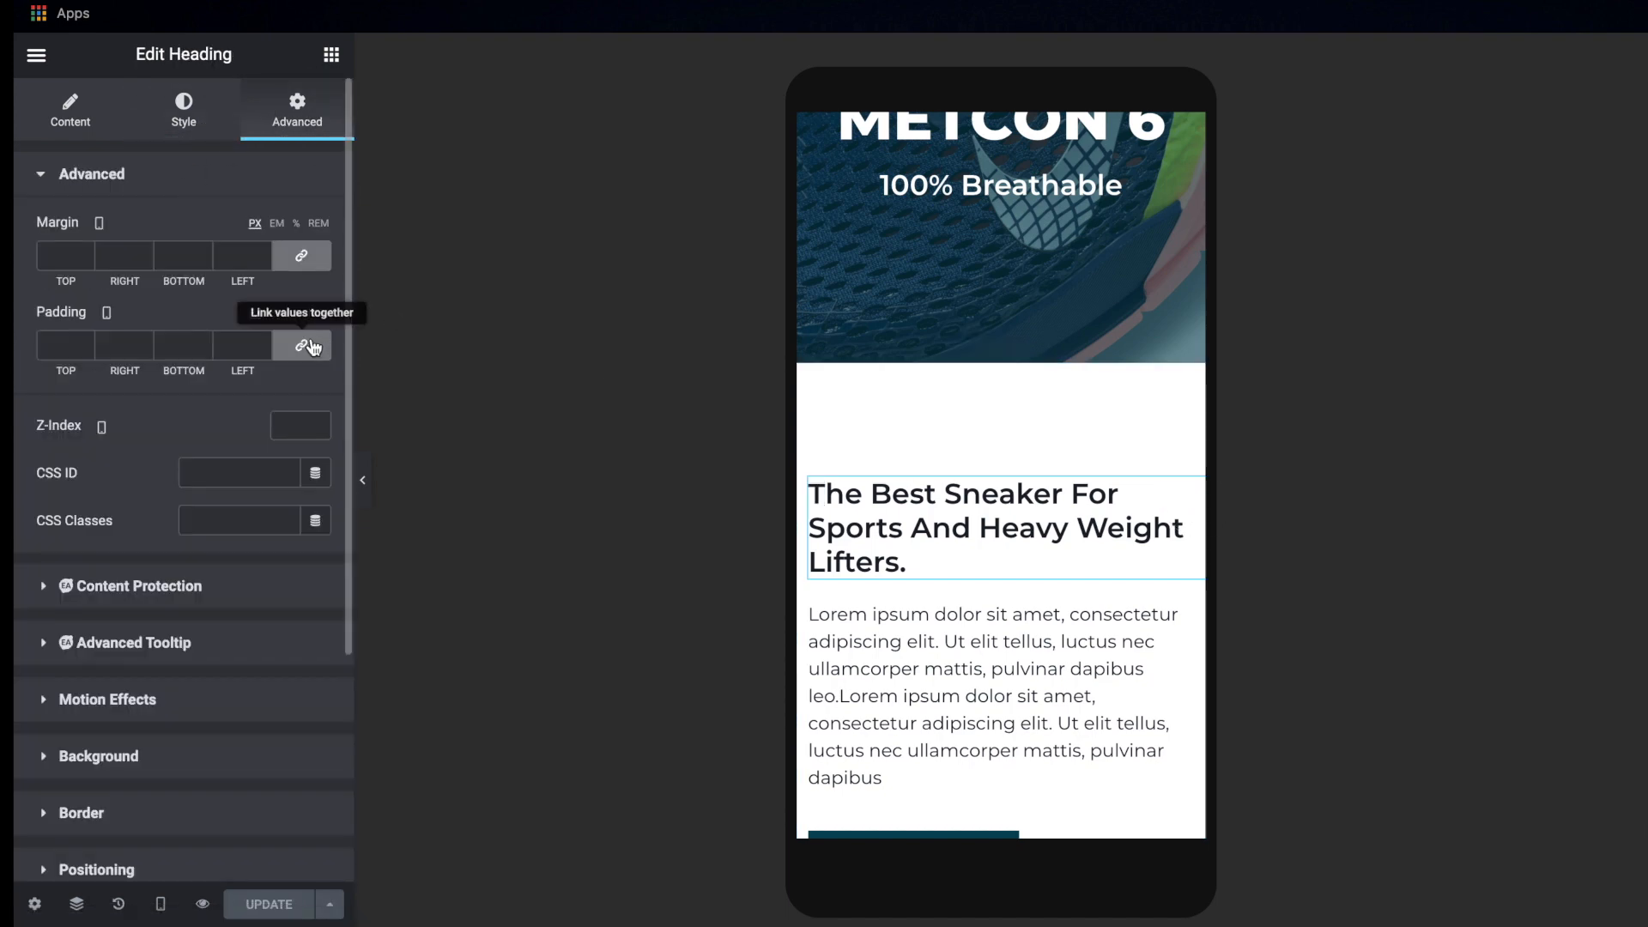
{"action": "left_click", "coordinate": [312, 347]}
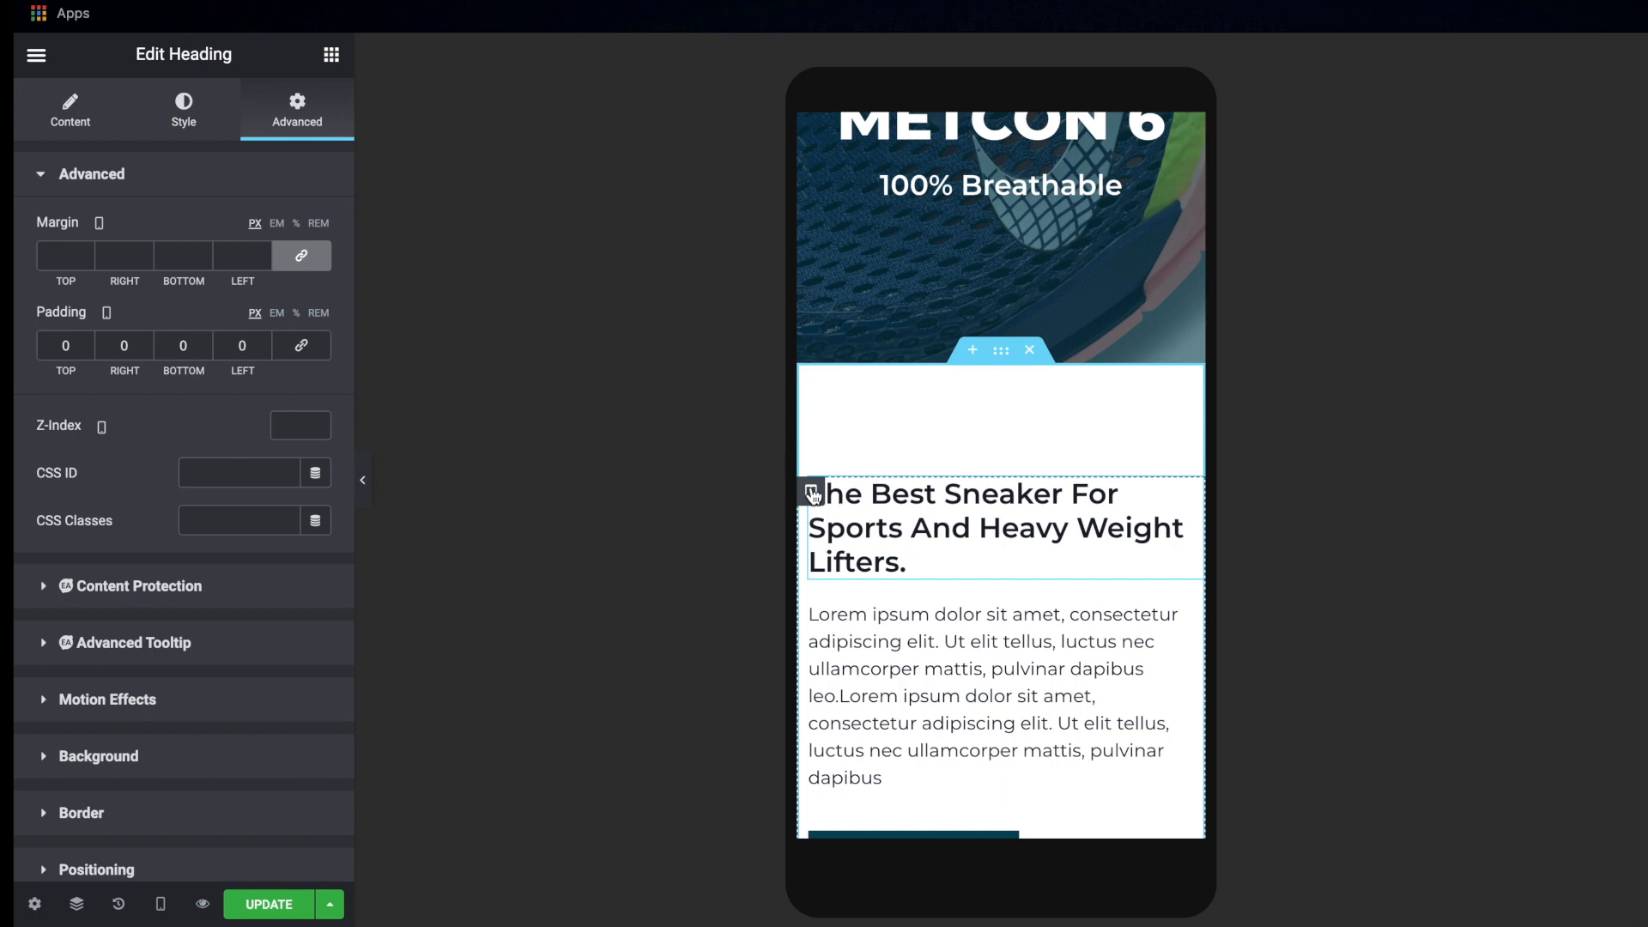
{"action": "left_click", "coordinate": [811, 495]}
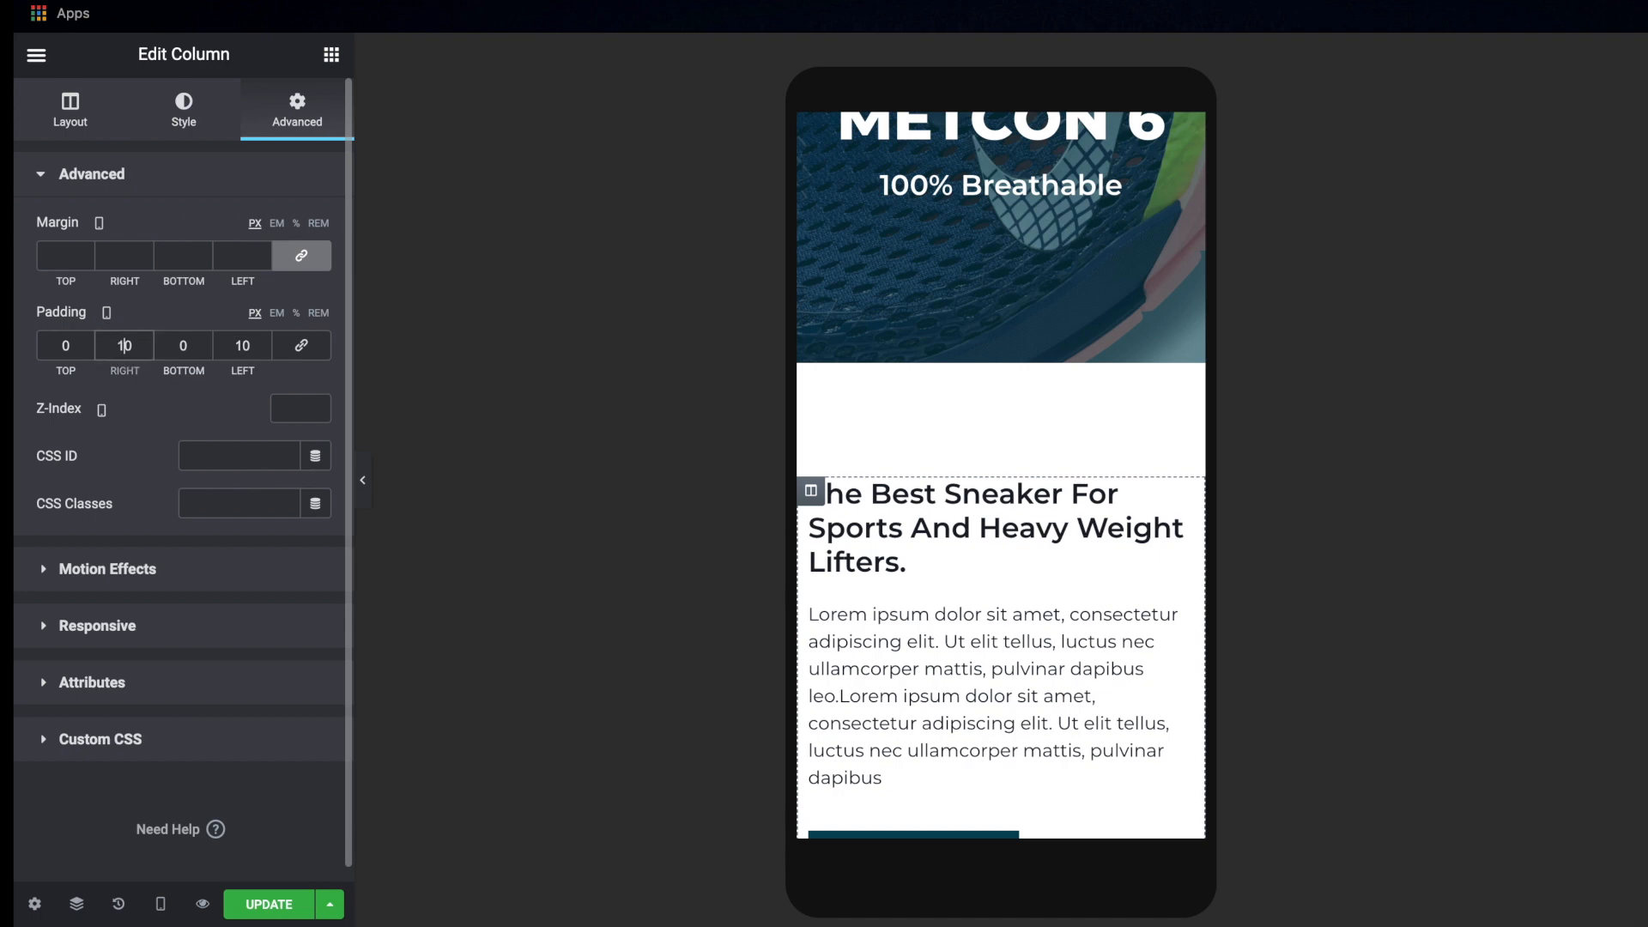
Set the first sneaker section's text column padding to 10 px right and left, 0 top and bottom, and update the page
{"action": "scroll", "coordinate": [1122, 403], "scroll_direction": "up", "scroll_amount": 5}
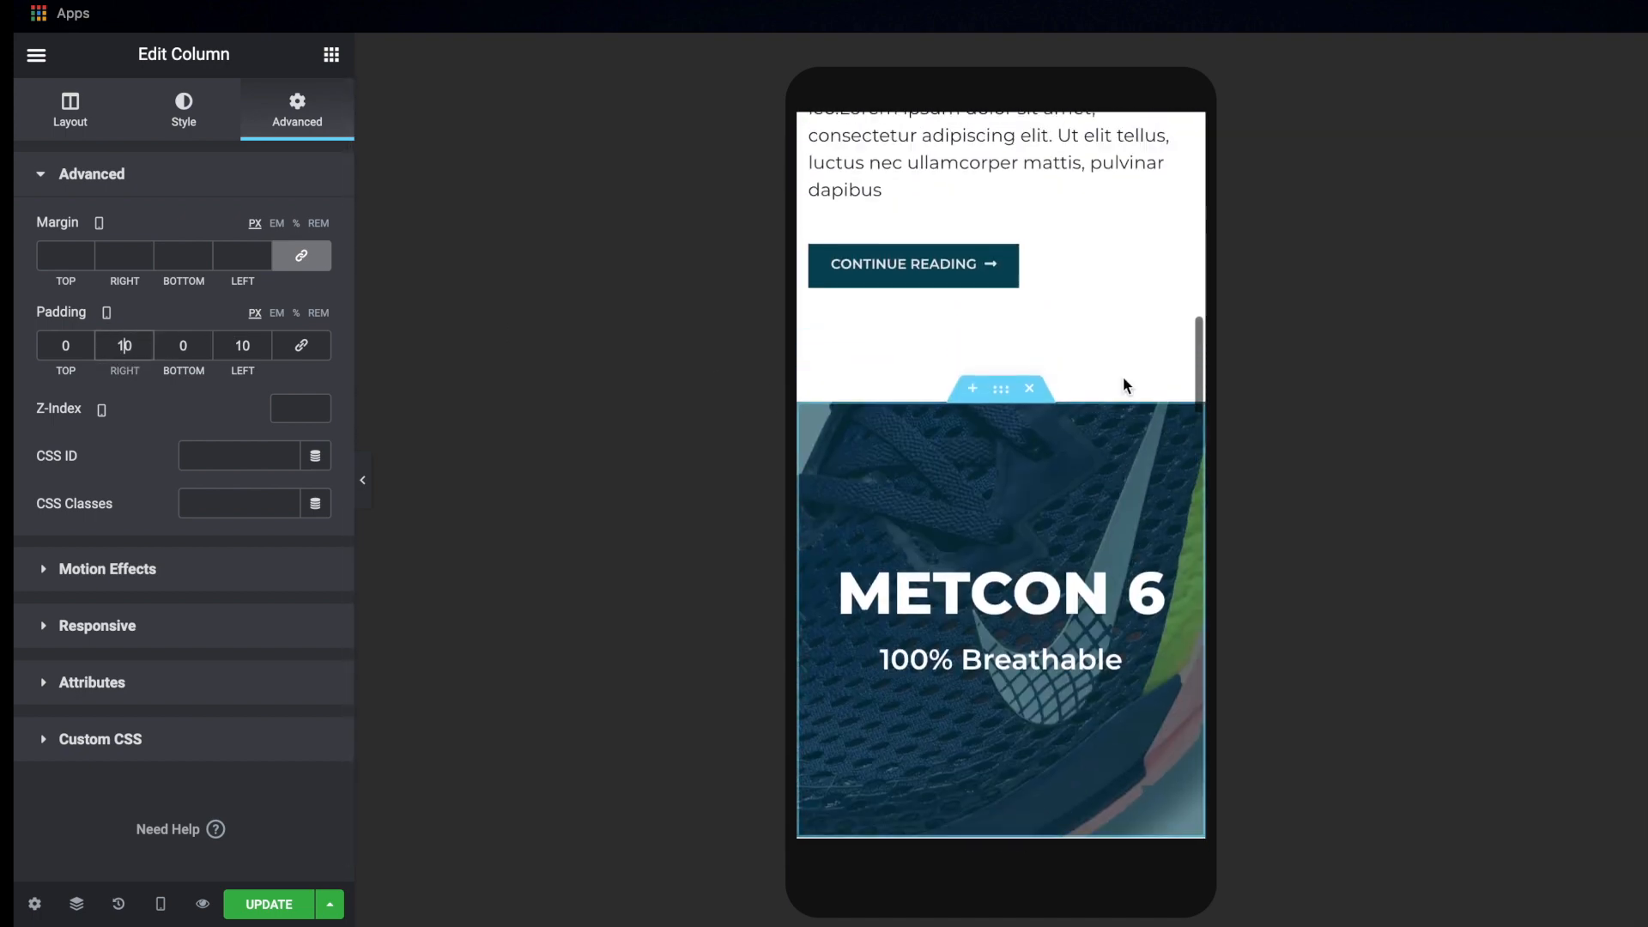
{"action": "scroll", "coordinate": [1122, 378], "scroll_direction": "up", "scroll_amount": 2}
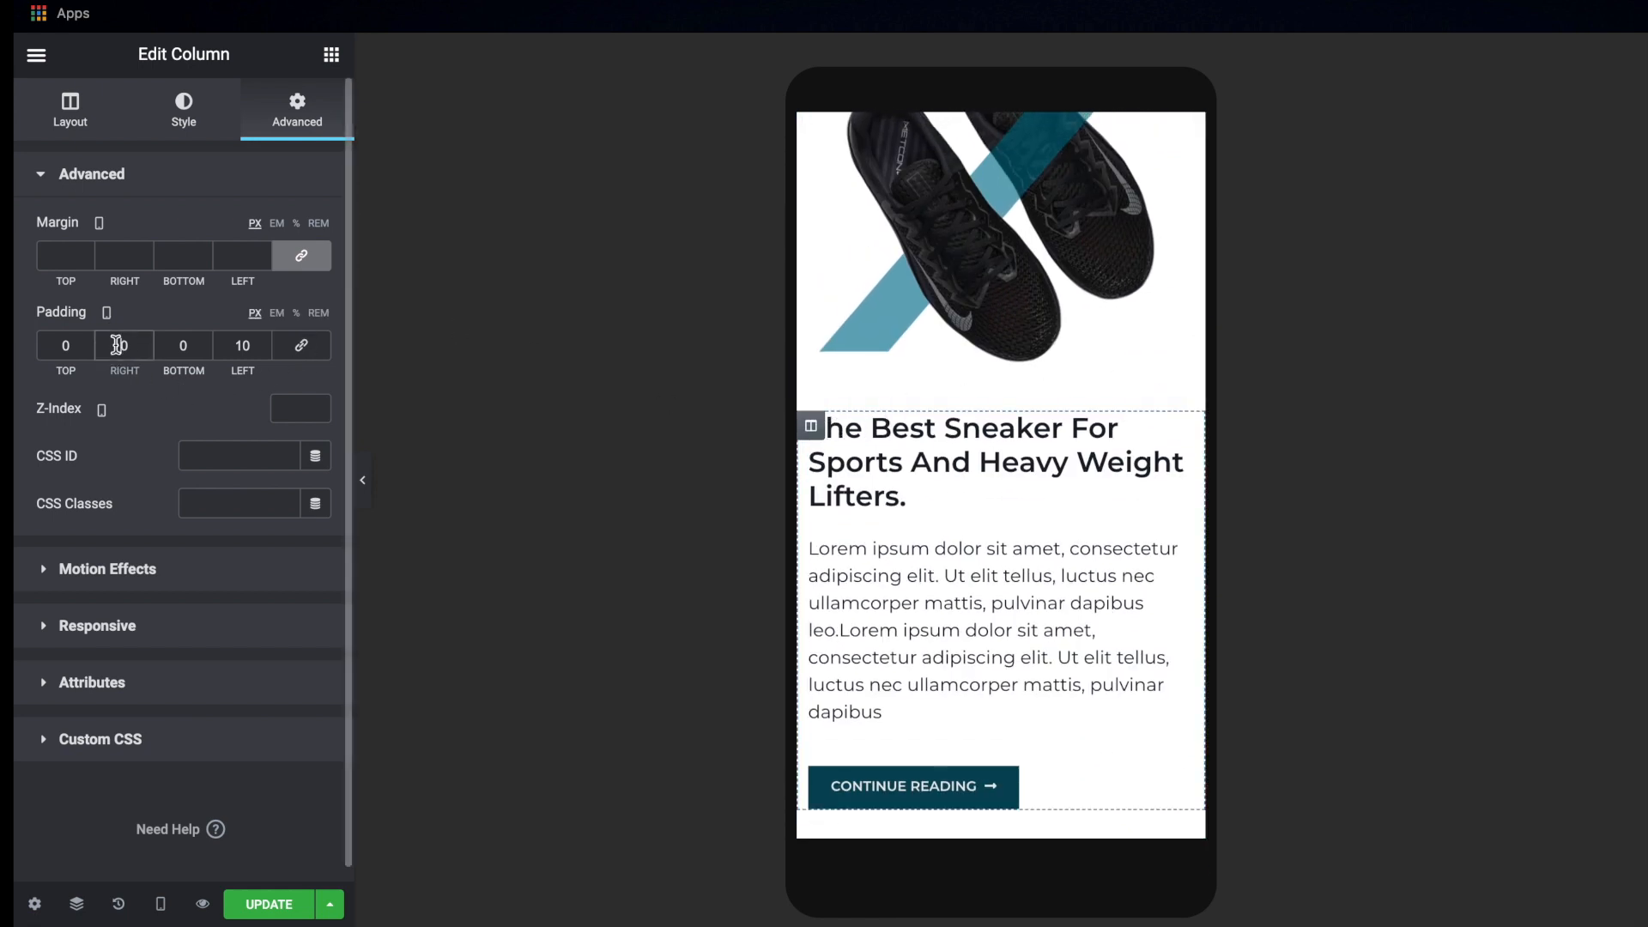
{"action": "left_click", "coordinate": [256, 915]}
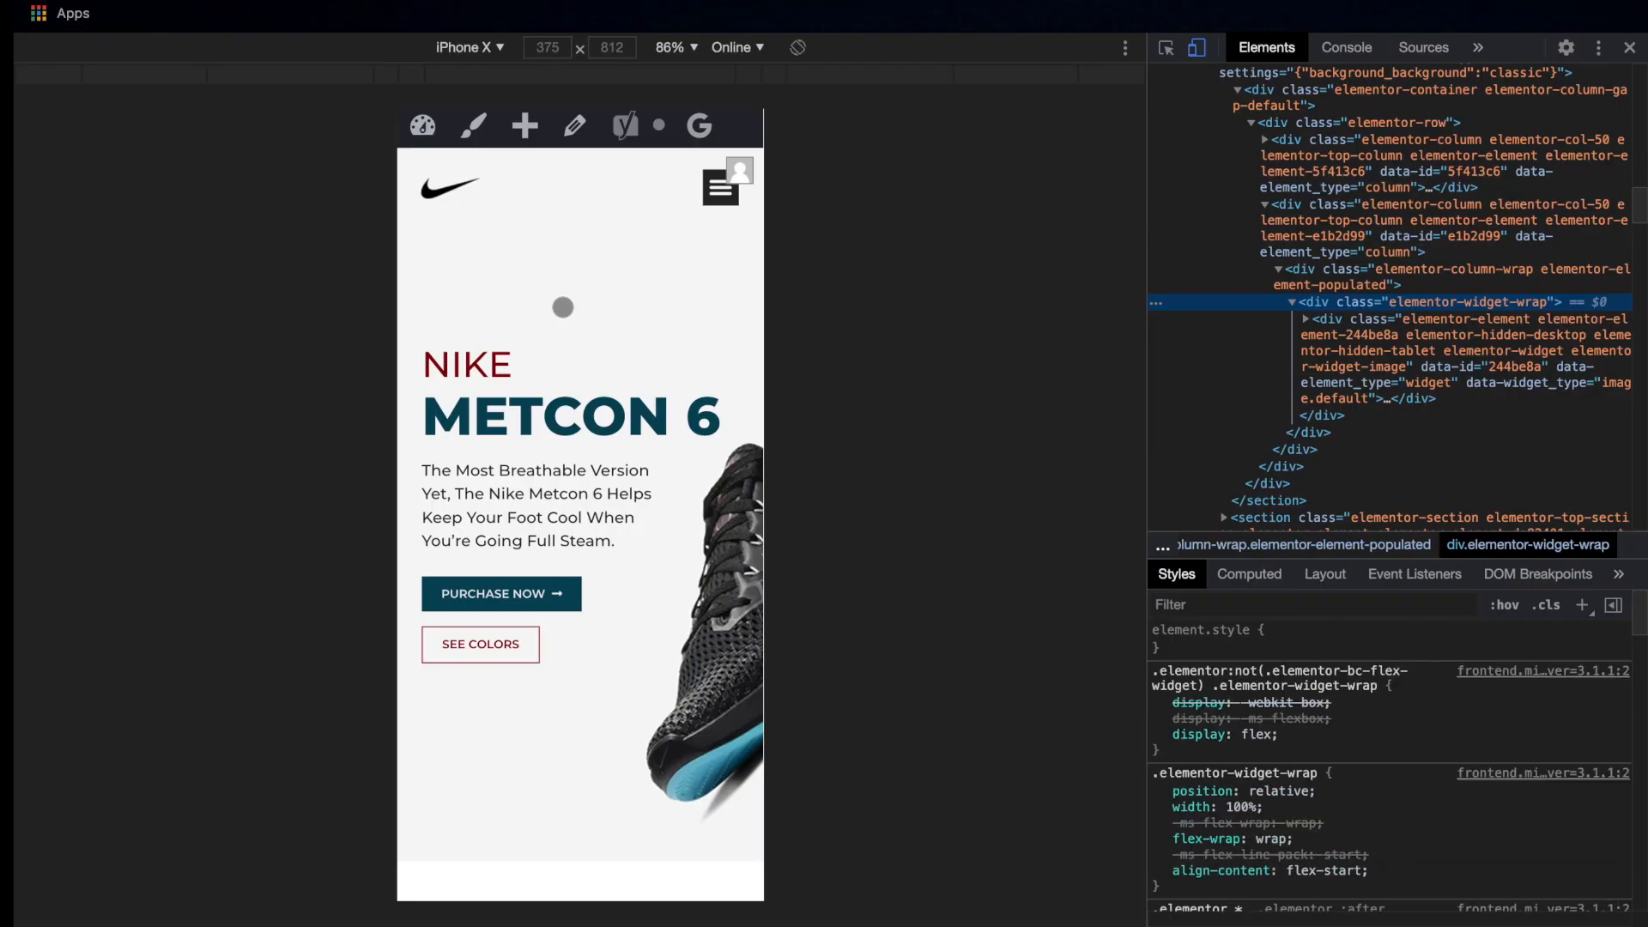
Review the updated page in the iPhone X emulation, checking the sneaker text columns' side spacing and the features section
{"action": "scroll", "coordinate": [563, 307], "scroll_direction": "down", "scroll_amount": 6}
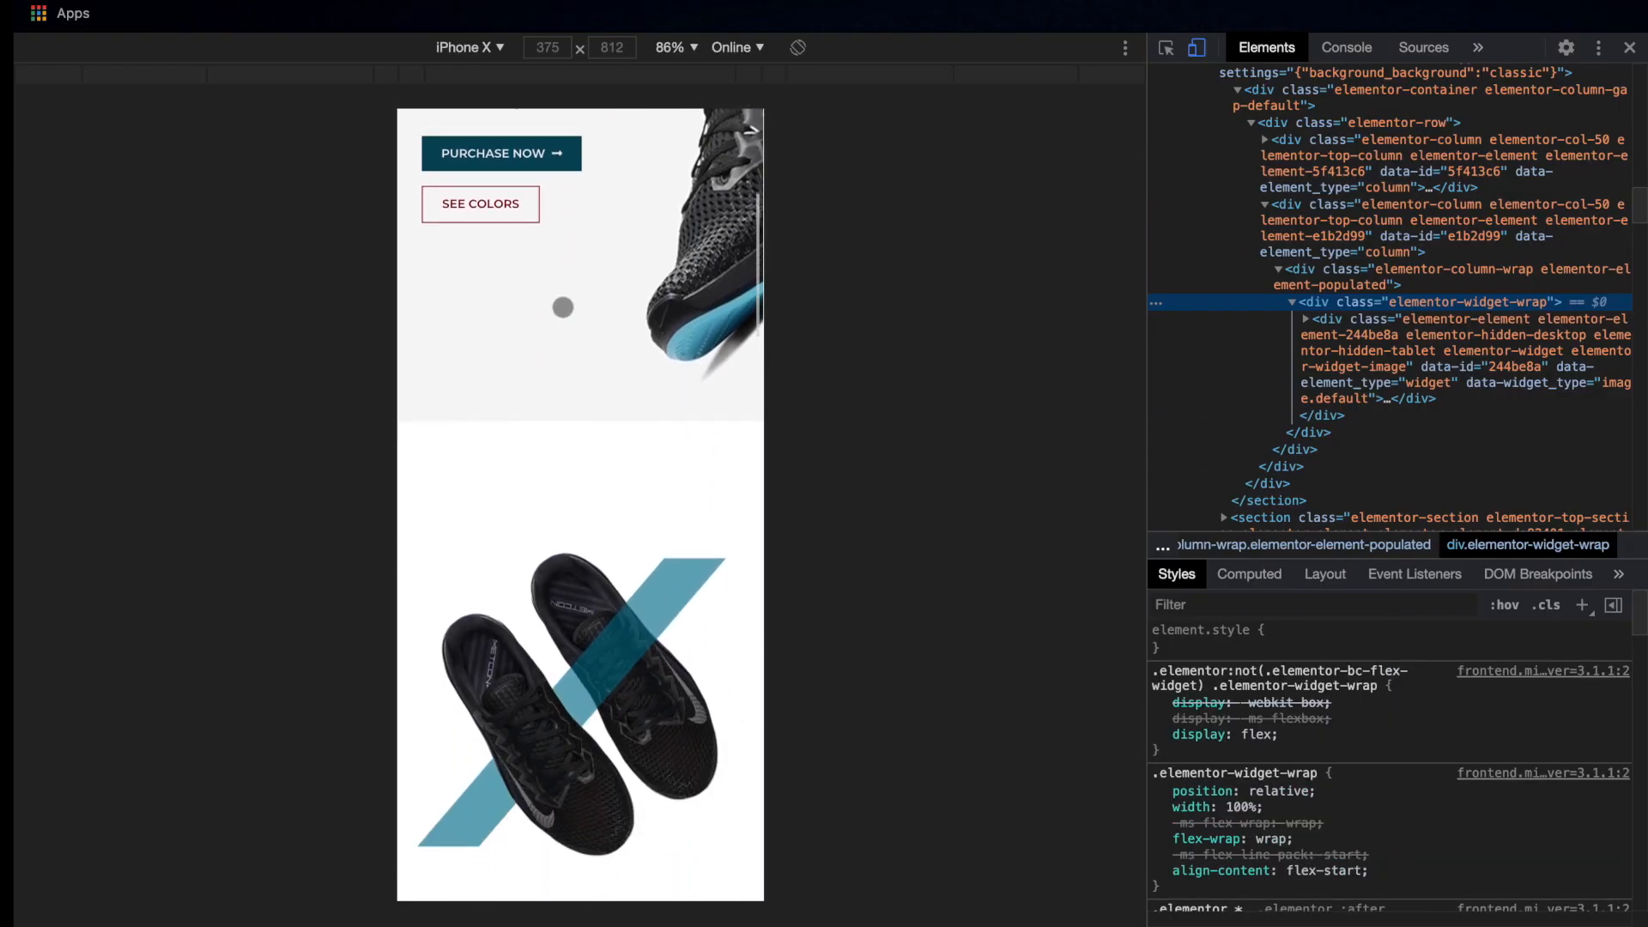
{"action": "scroll", "coordinate": [563, 307], "scroll_direction": "down", "scroll_amount": 10}
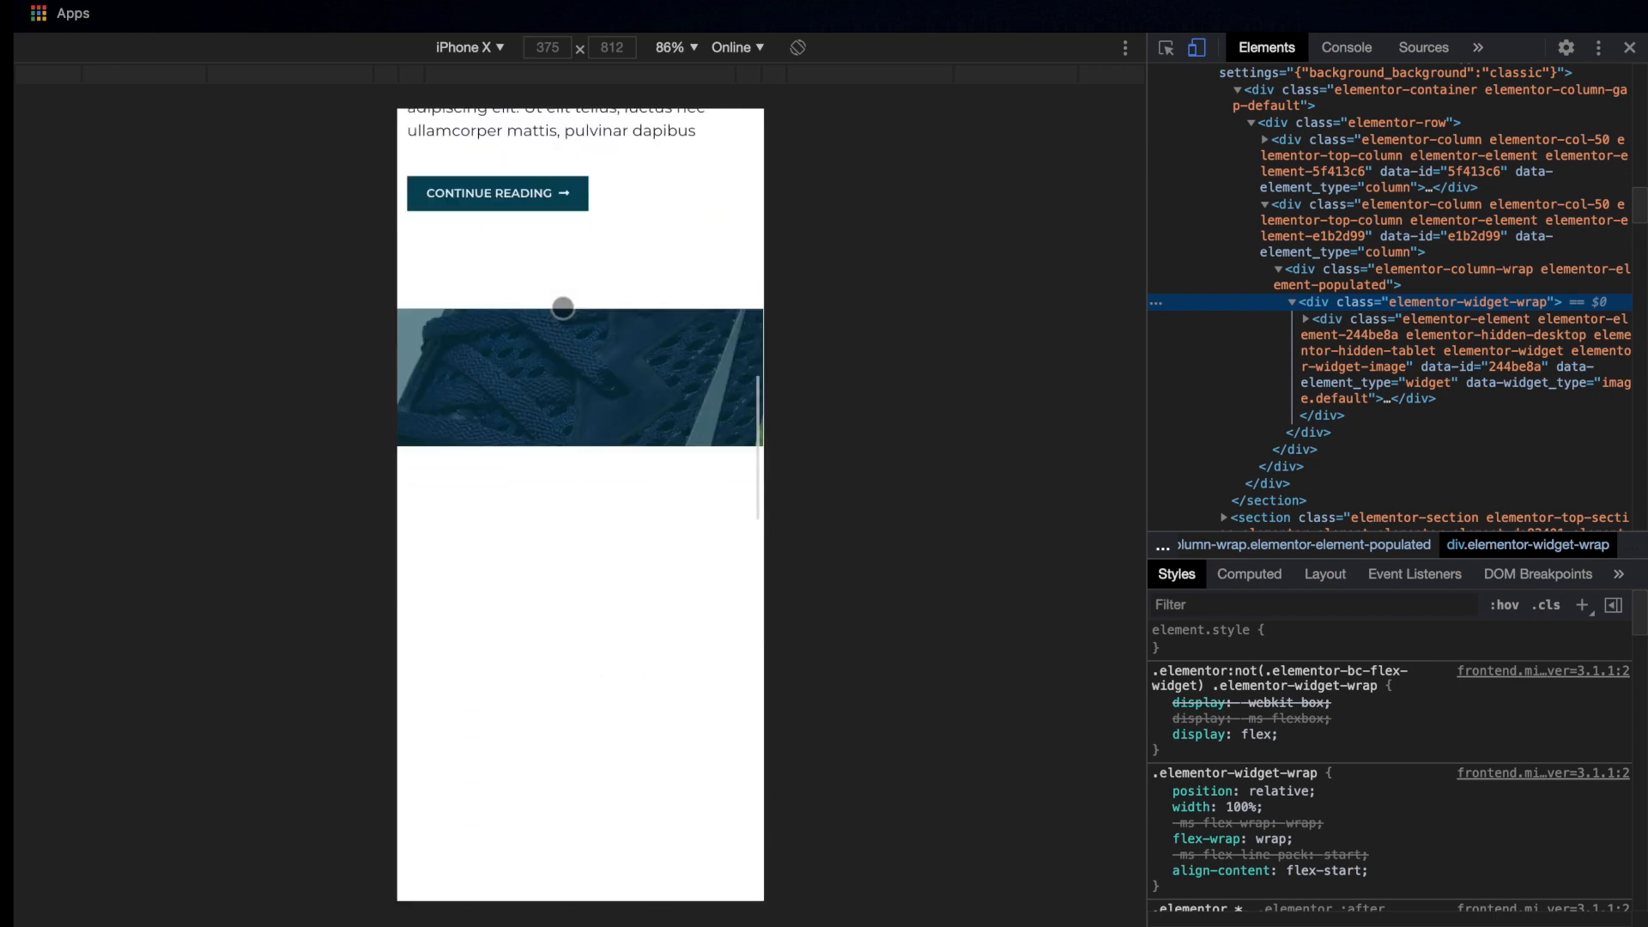
{"action": "scroll", "coordinate": [563, 307], "scroll_direction": "down", "scroll_amount": 11}
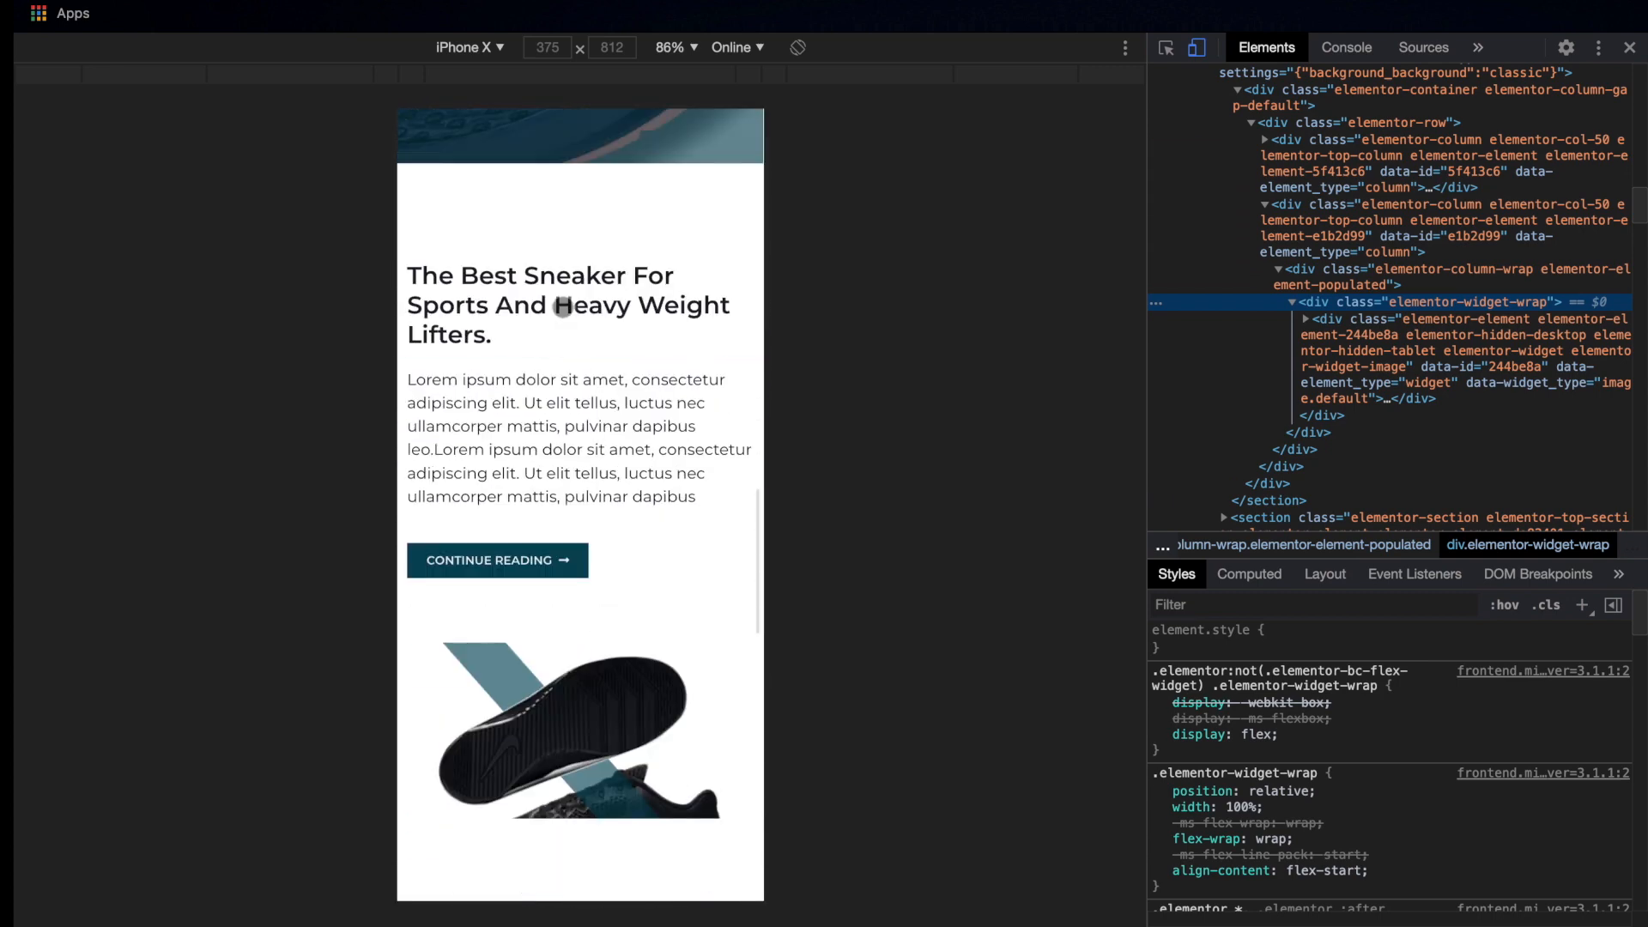
{"action": "scroll", "coordinate": [563, 307], "scroll_direction": "up", "scroll_amount": 4}
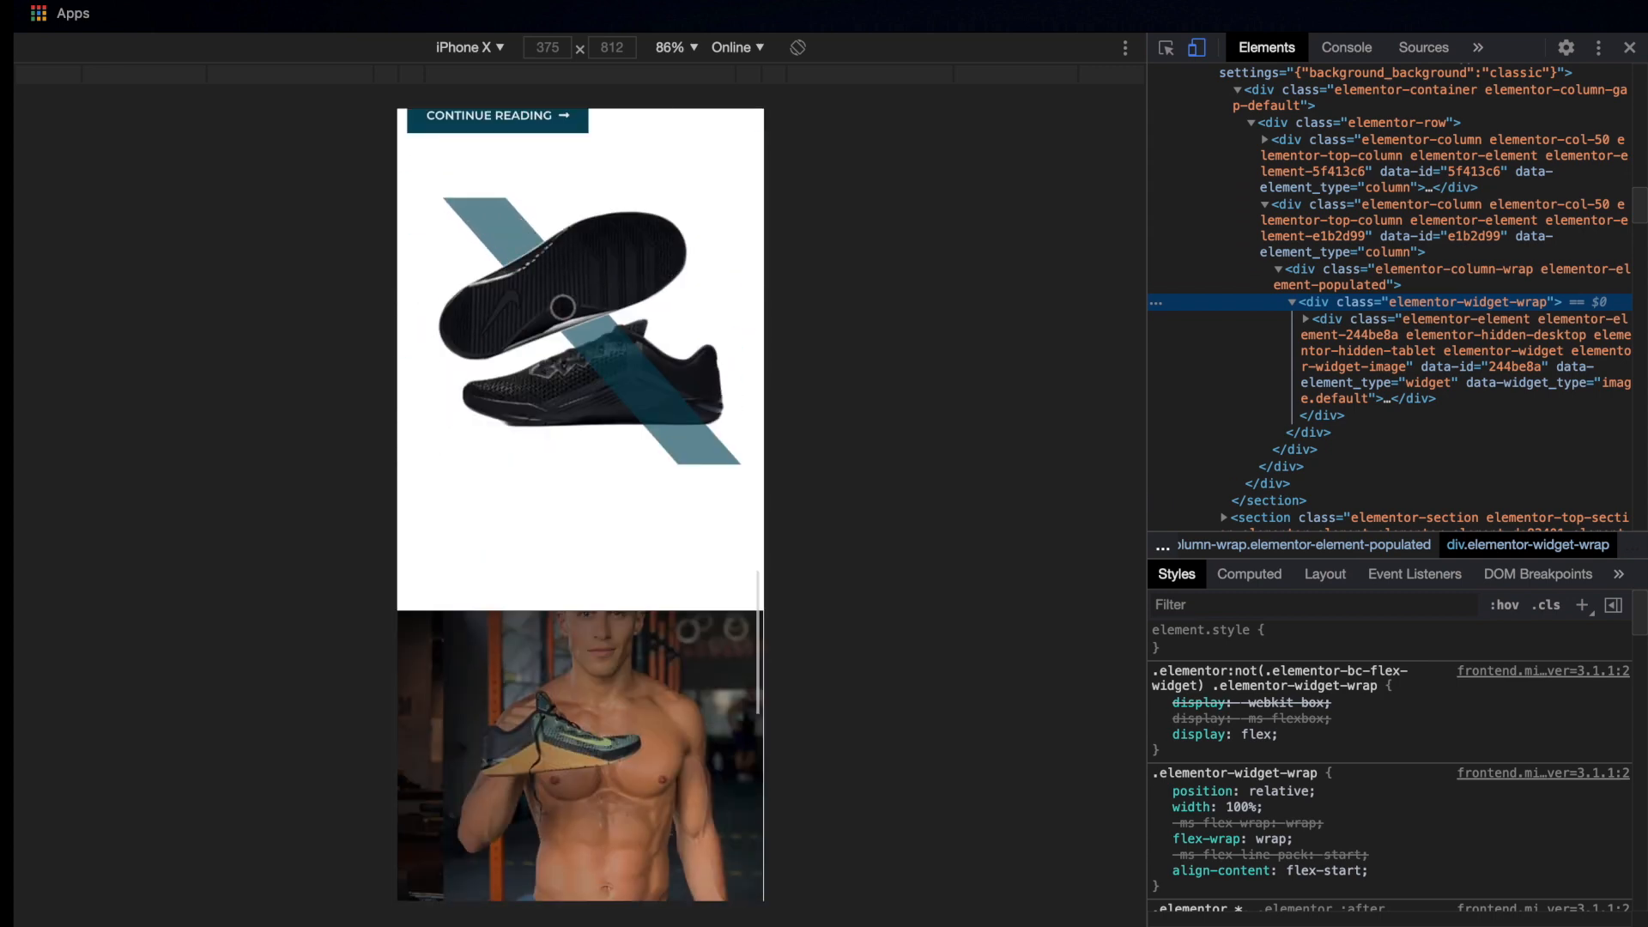
{"action": "scroll", "coordinate": [563, 308], "scroll_direction": "up", "scroll_amount": 3}
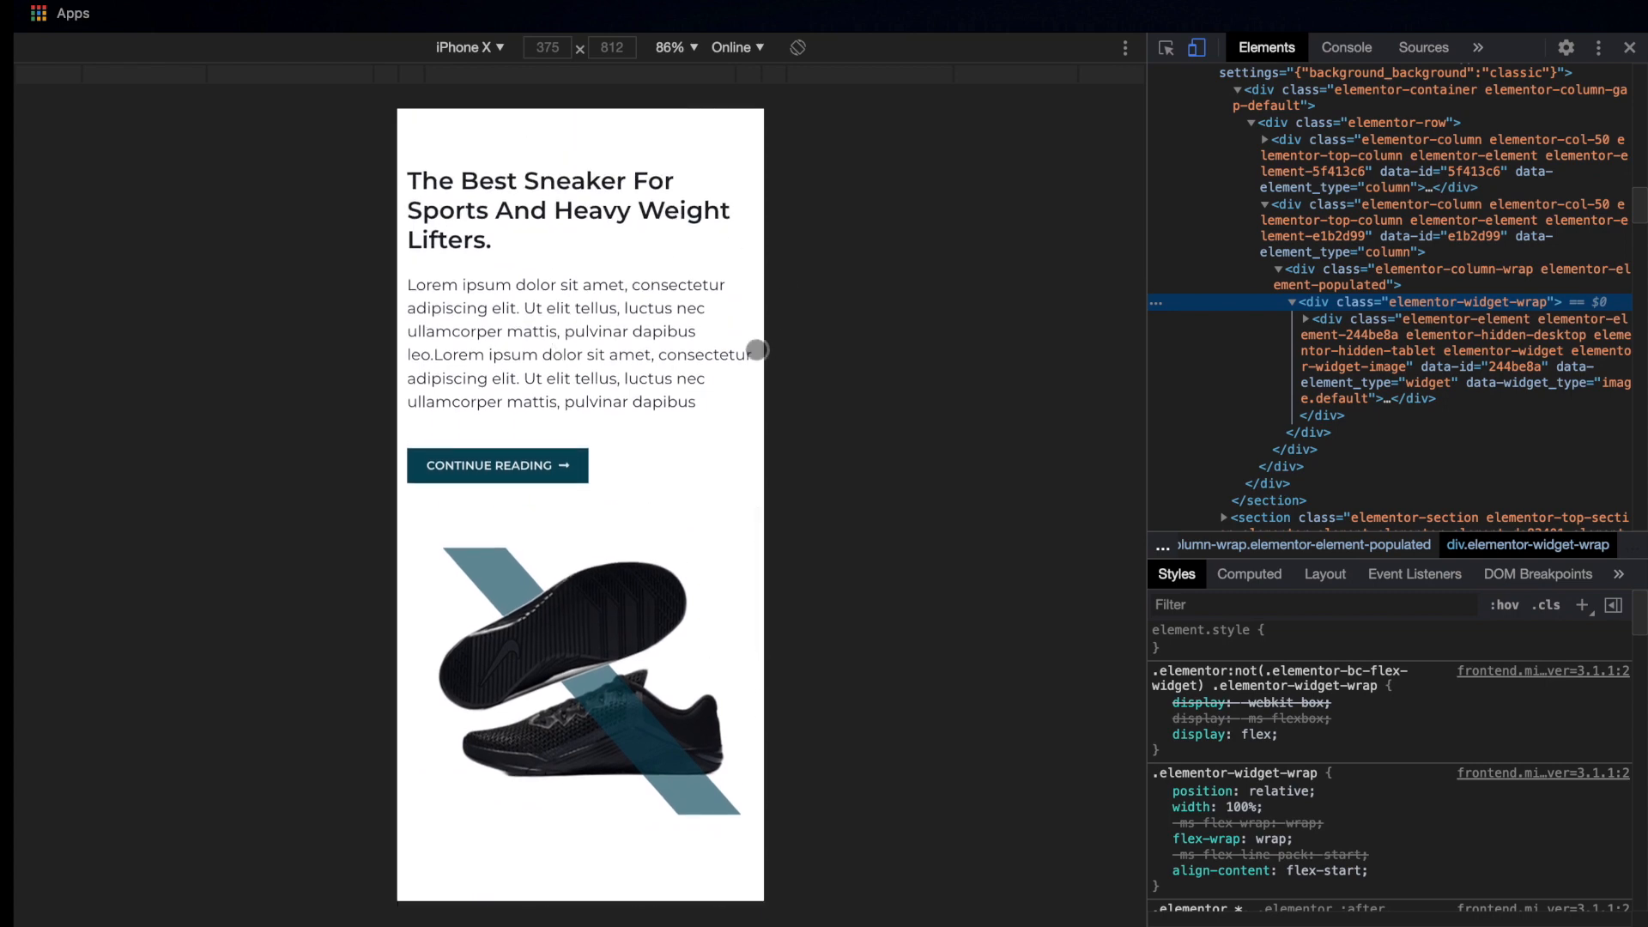
{"action": "scroll", "coordinate": [687, 529], "scroll_direction": "down", "scroll_amount": 15}
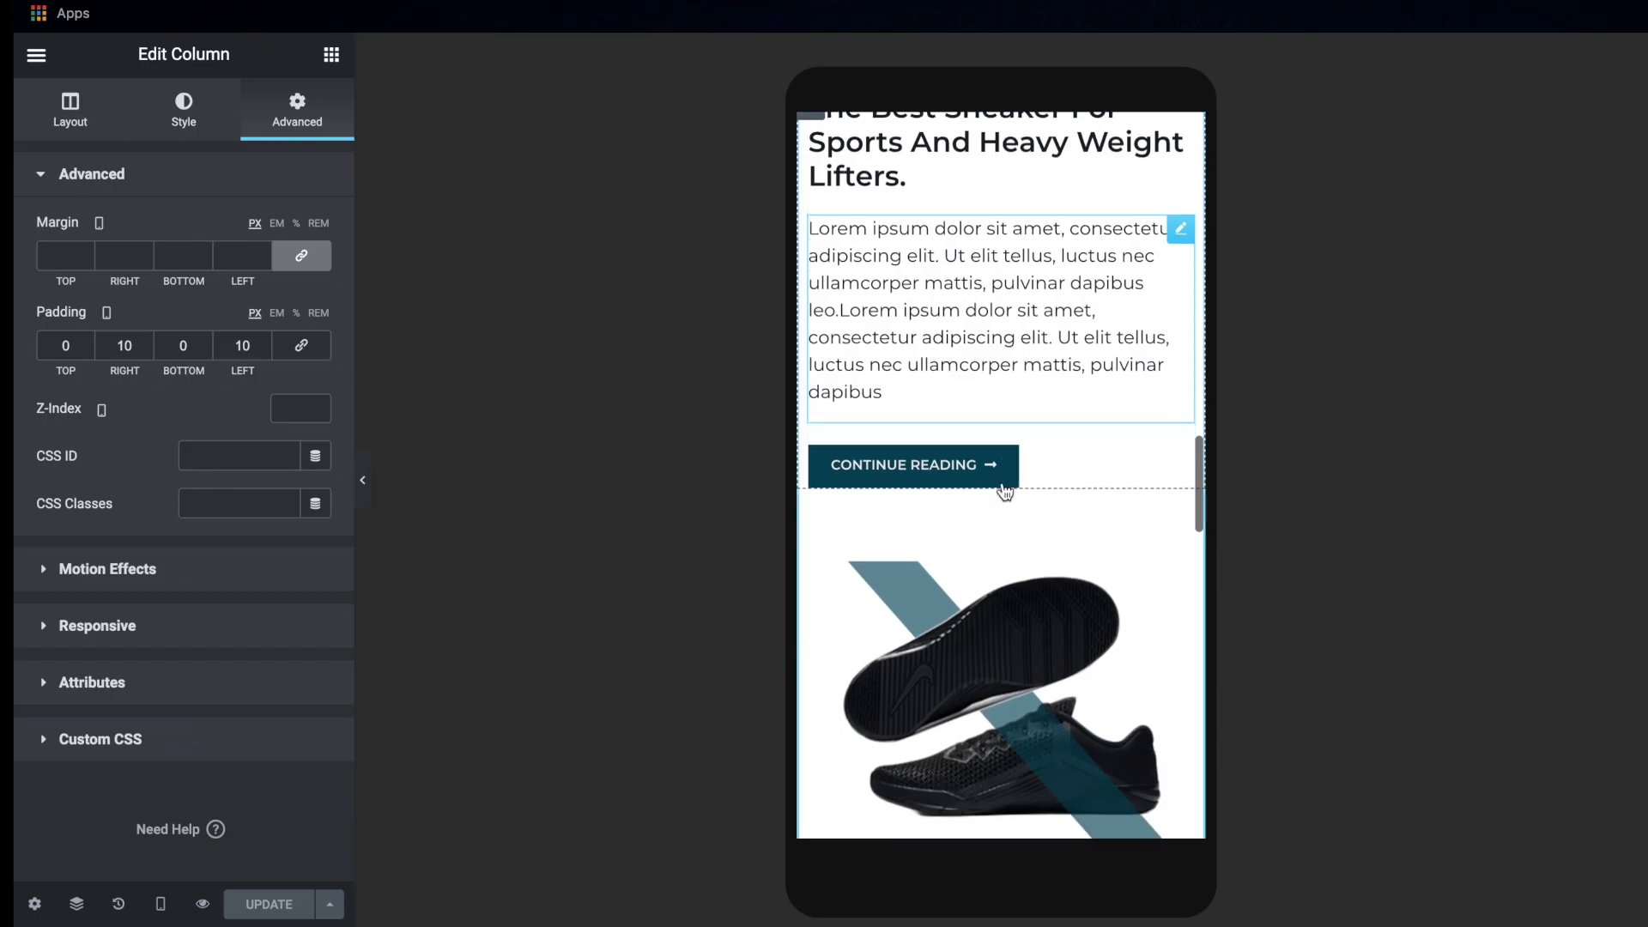
Check the features section and the sneaker section above it in the iPhone X emulation and the Elementor mobile preview
{"action": "scroll", "coordinate": [1005, 492], "scroll_direction": "down", "scroll_amount": 10}
{"action": "scroll", "coordinate": [1005, 489], "scroll_direction": "up", "scroll_amount": 8}
{"action": "scroll", "coordinate": [1004, 489], "scroll_direction": "down", "scroll_amount": 8}
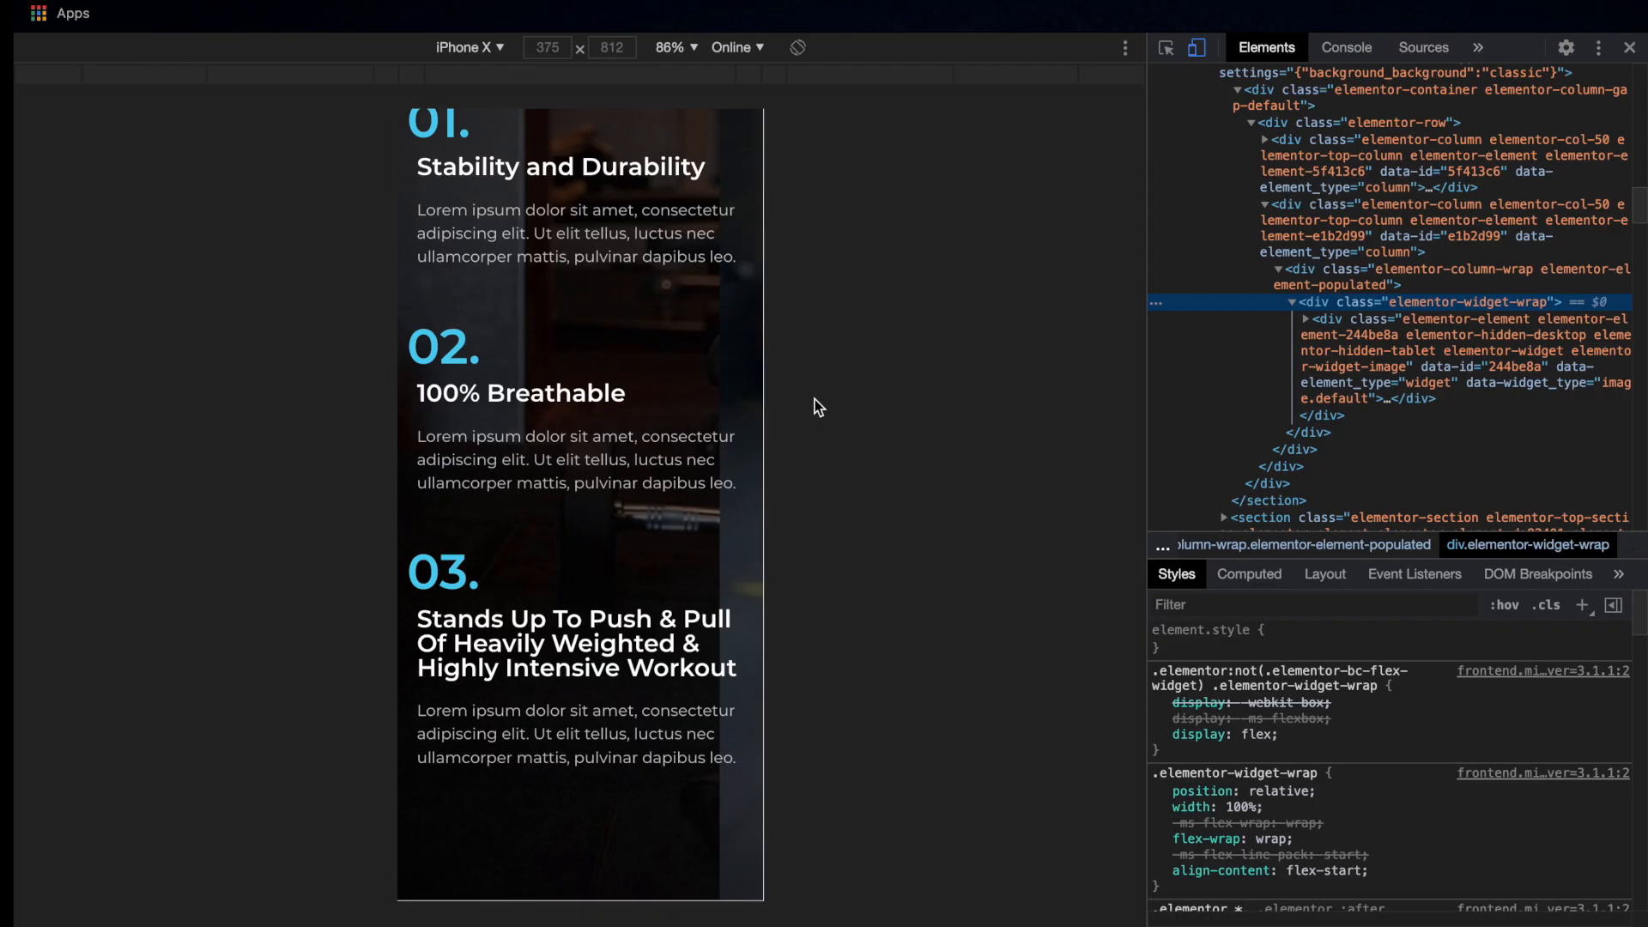
{"action": "scroll", "coordinate": [584, 388], "scroll_direction": "up", "scroll_amount": 8}
{"action": "scroll", "coordinate": [584, 388], "scroll_direction": "up", "scroll_amount": 15}
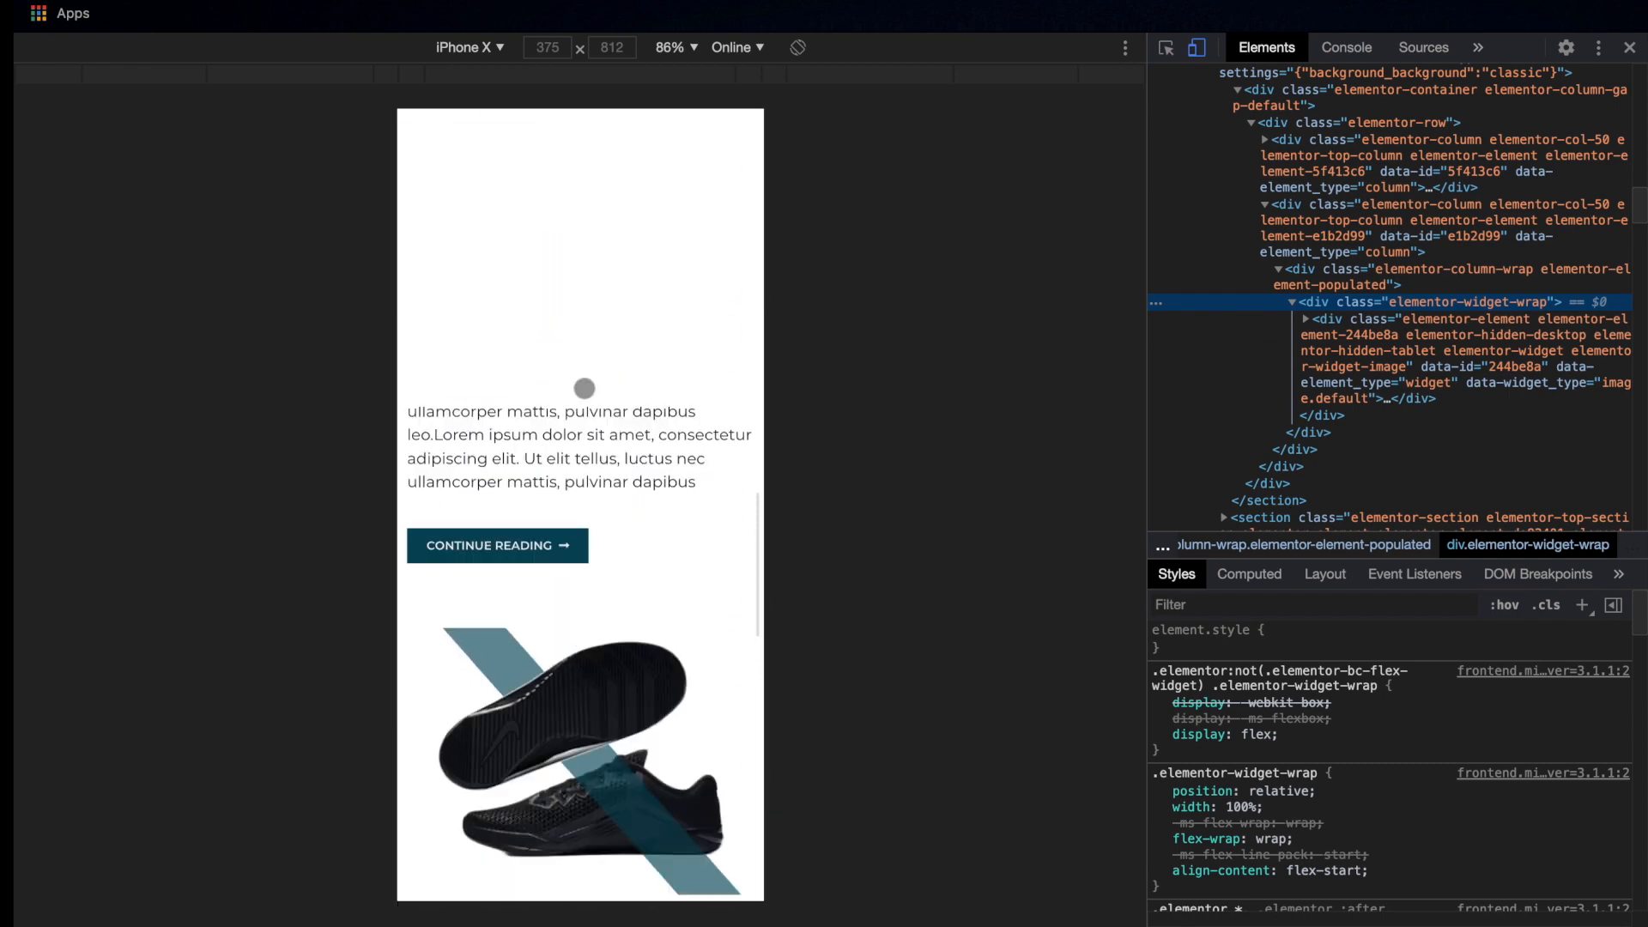
{"action": "scroll", "coordinate": [584, 388], "scroll_direction": "down", "scroll_amount": 10}
{"action": "scroll", "coordinate": [584, 388], "scroll_direction": "down", "scroll_amount": 15}
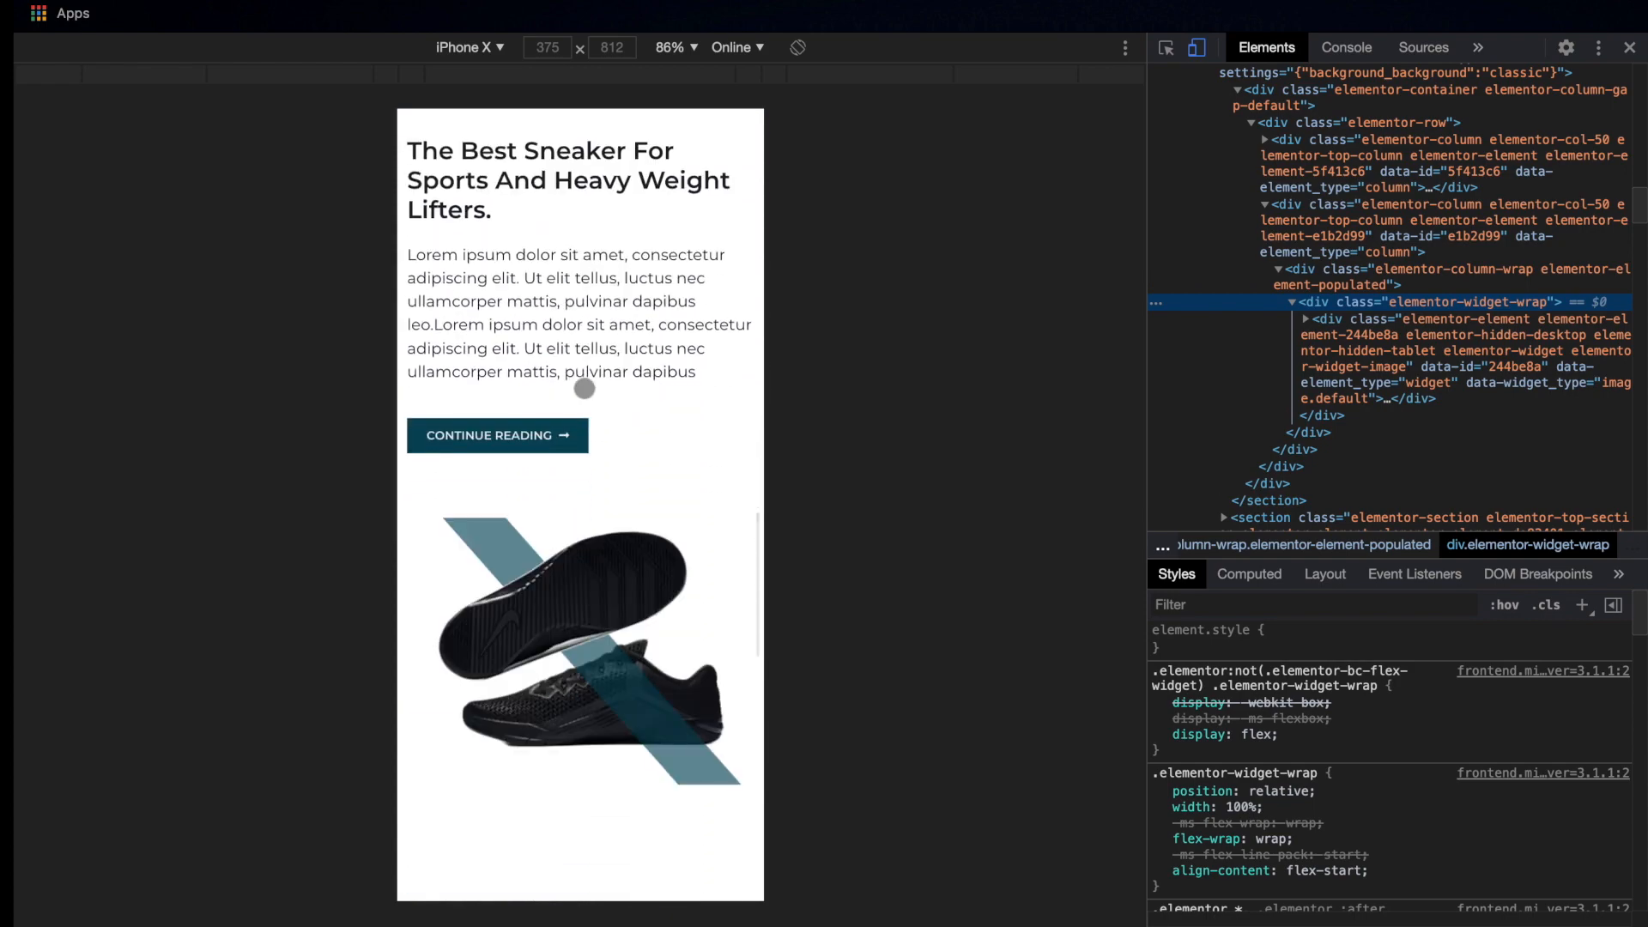
{"action": "scroll", "coordinate": [583, 388], "scroll_direction": "down", "scroll_amount": 5}
{"action": "scroll", "coordinate": [584, 388], "scroll_direction": "down", "scroll_amount": 8}
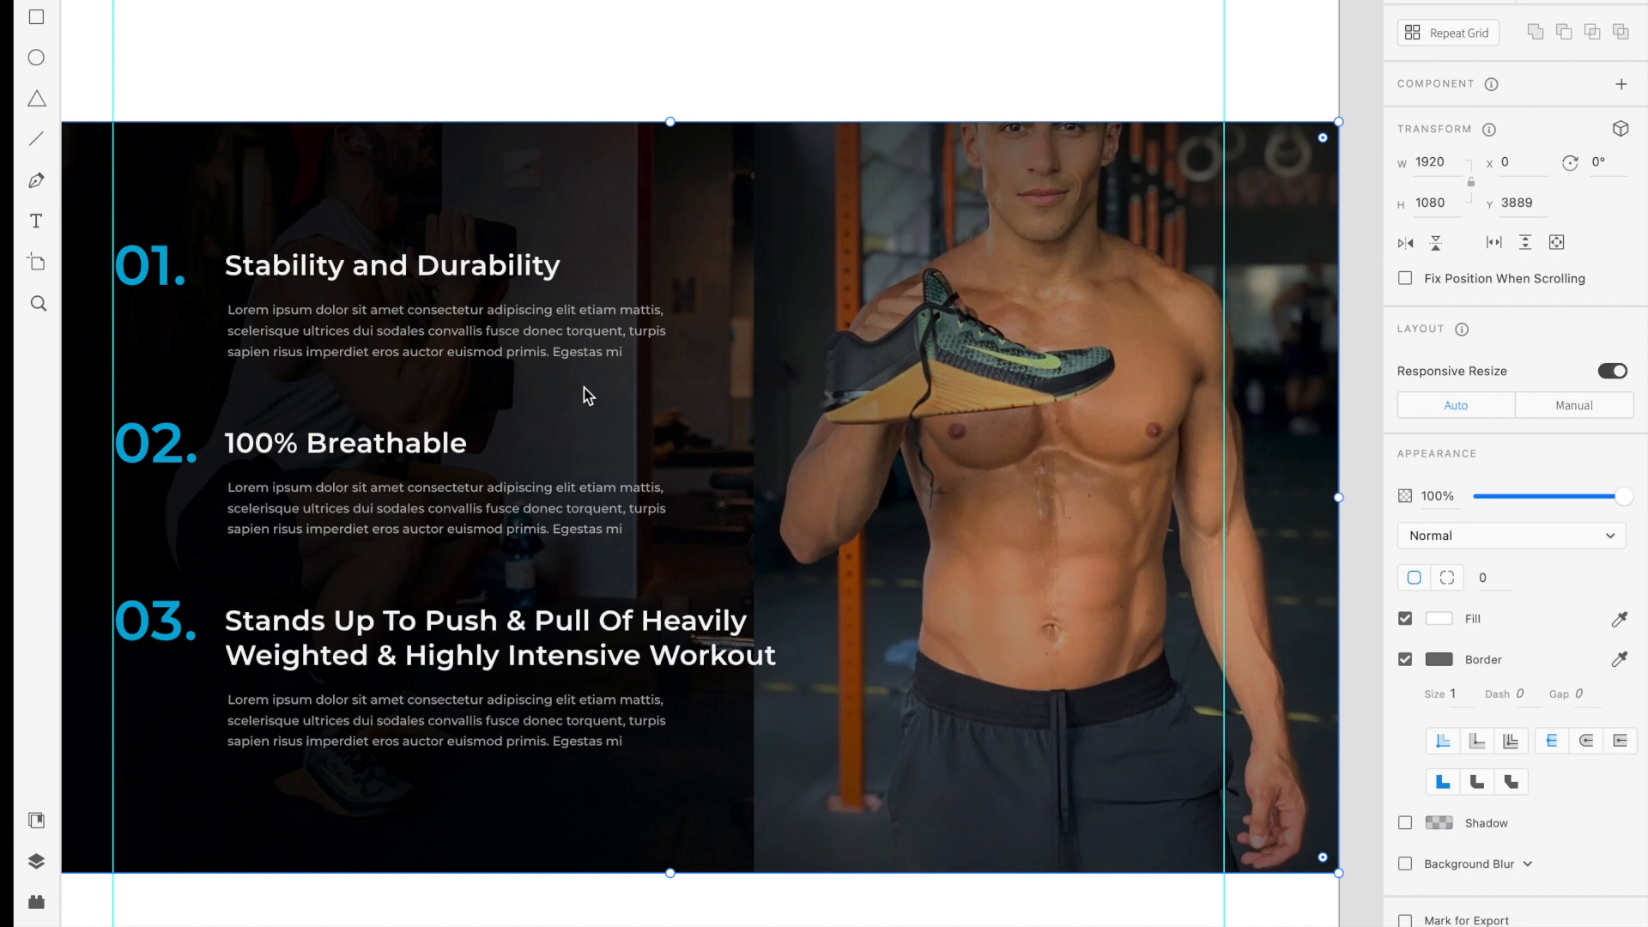
Switch to the Adobe XD mockup and survey the whole artboard from the features section and hero down to the footer
{"action": "scroll", "coordinate": [584, 388], "scroll_direction": "down", "scroll_amount": 3}
{"action": "scroll", "coordinate": [584, 388], "scroll_direction": "up", "scroll_amount": 1}
{"action": "scroll", "coordinate": [584, 389], "scroll_direction": "down", "scroll_amount": 3}
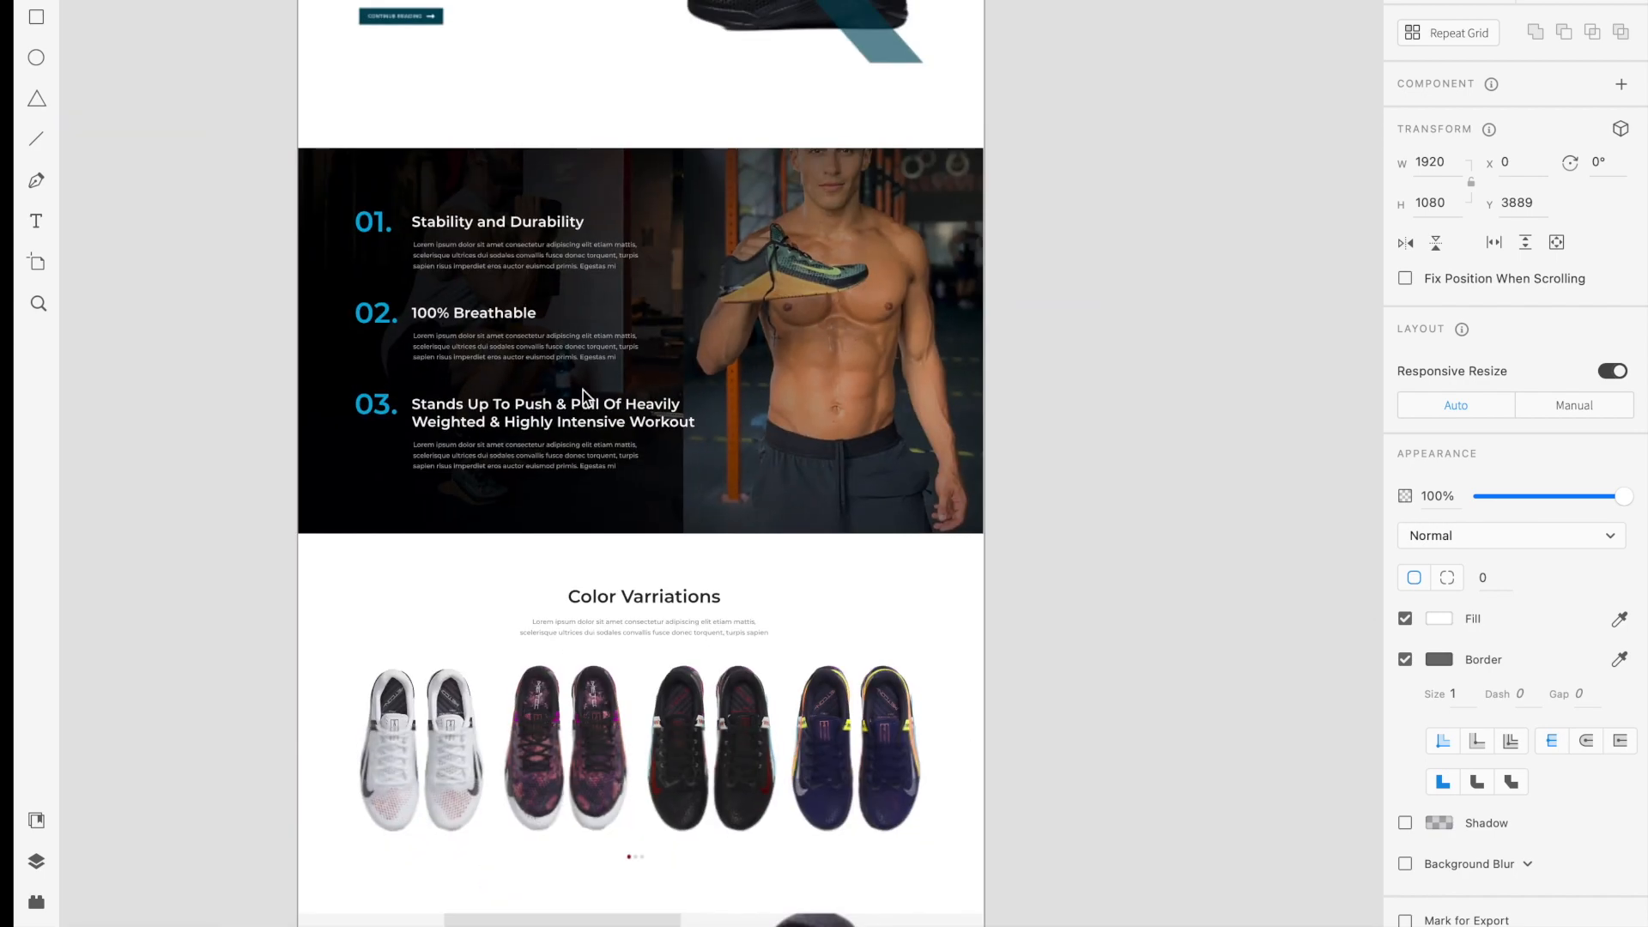
{"action": "scroll", "coordinate": [583, 390], "scroll_direction": "down", "scroll_amount": 4}
{"action": "scroll", "coordinate": [583, 389], "scroll_direction": "up", "scroll_amount": 3}
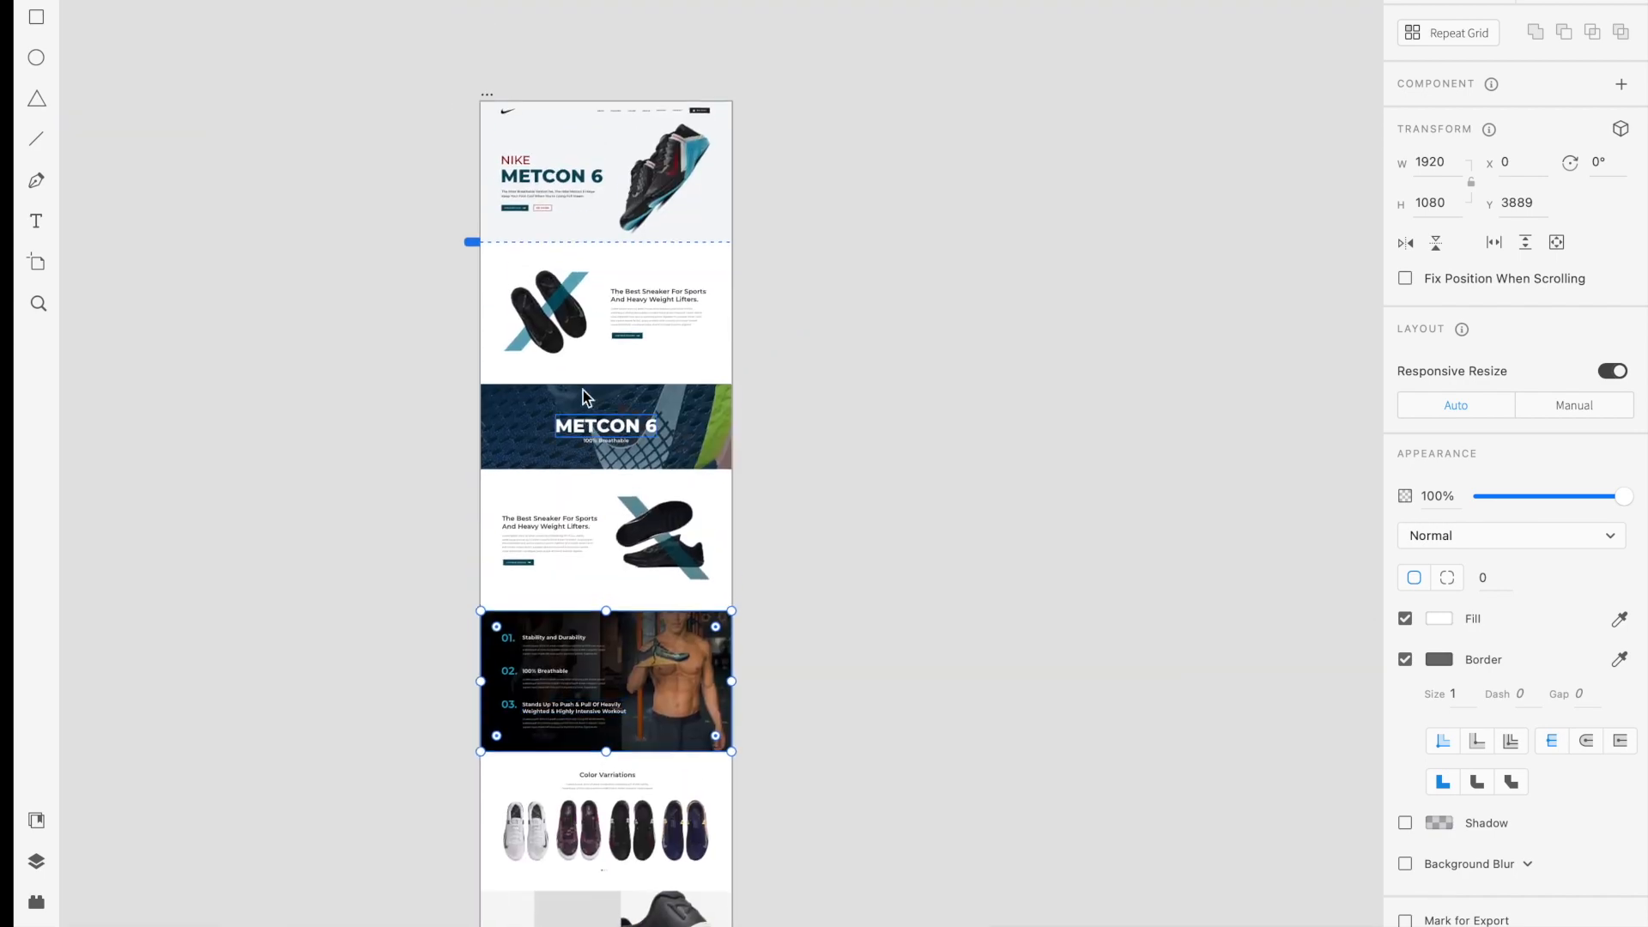
{"action": "scroll", "coordinate": [584, 390], "scroll_direction": "down", "scroll_amount": 2}
{"action": "scroll", "coordinate": [584, 389], "scroll_direction": "right", "scroll_amount": 1}
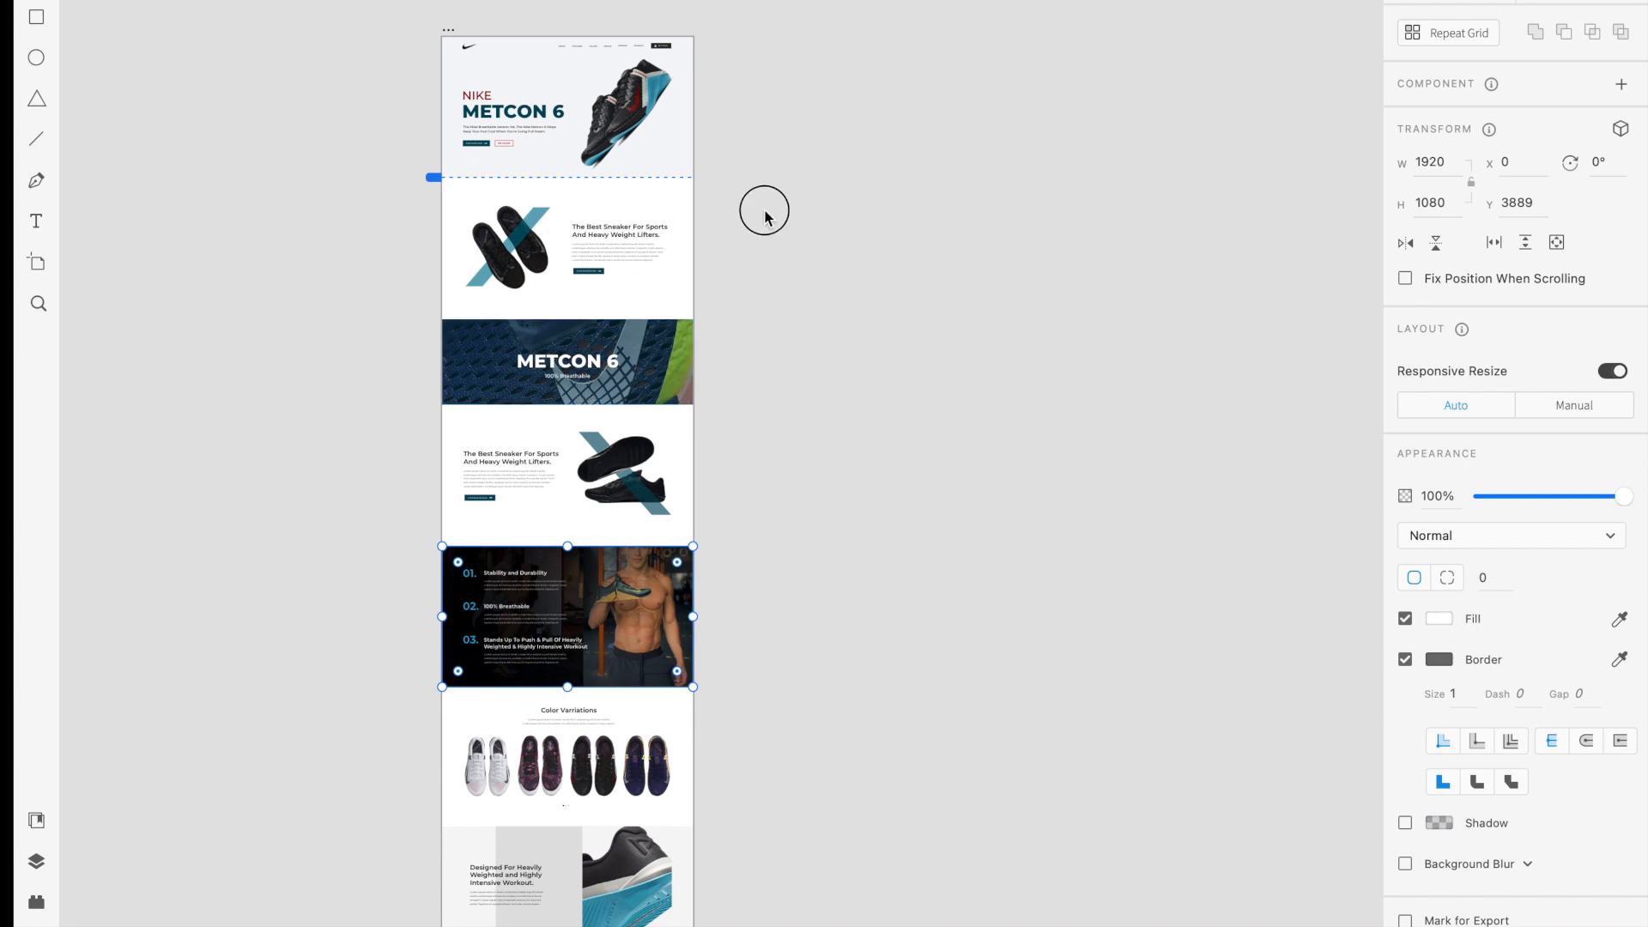
{"action": "left_click", "coordinate": [432, 25]}
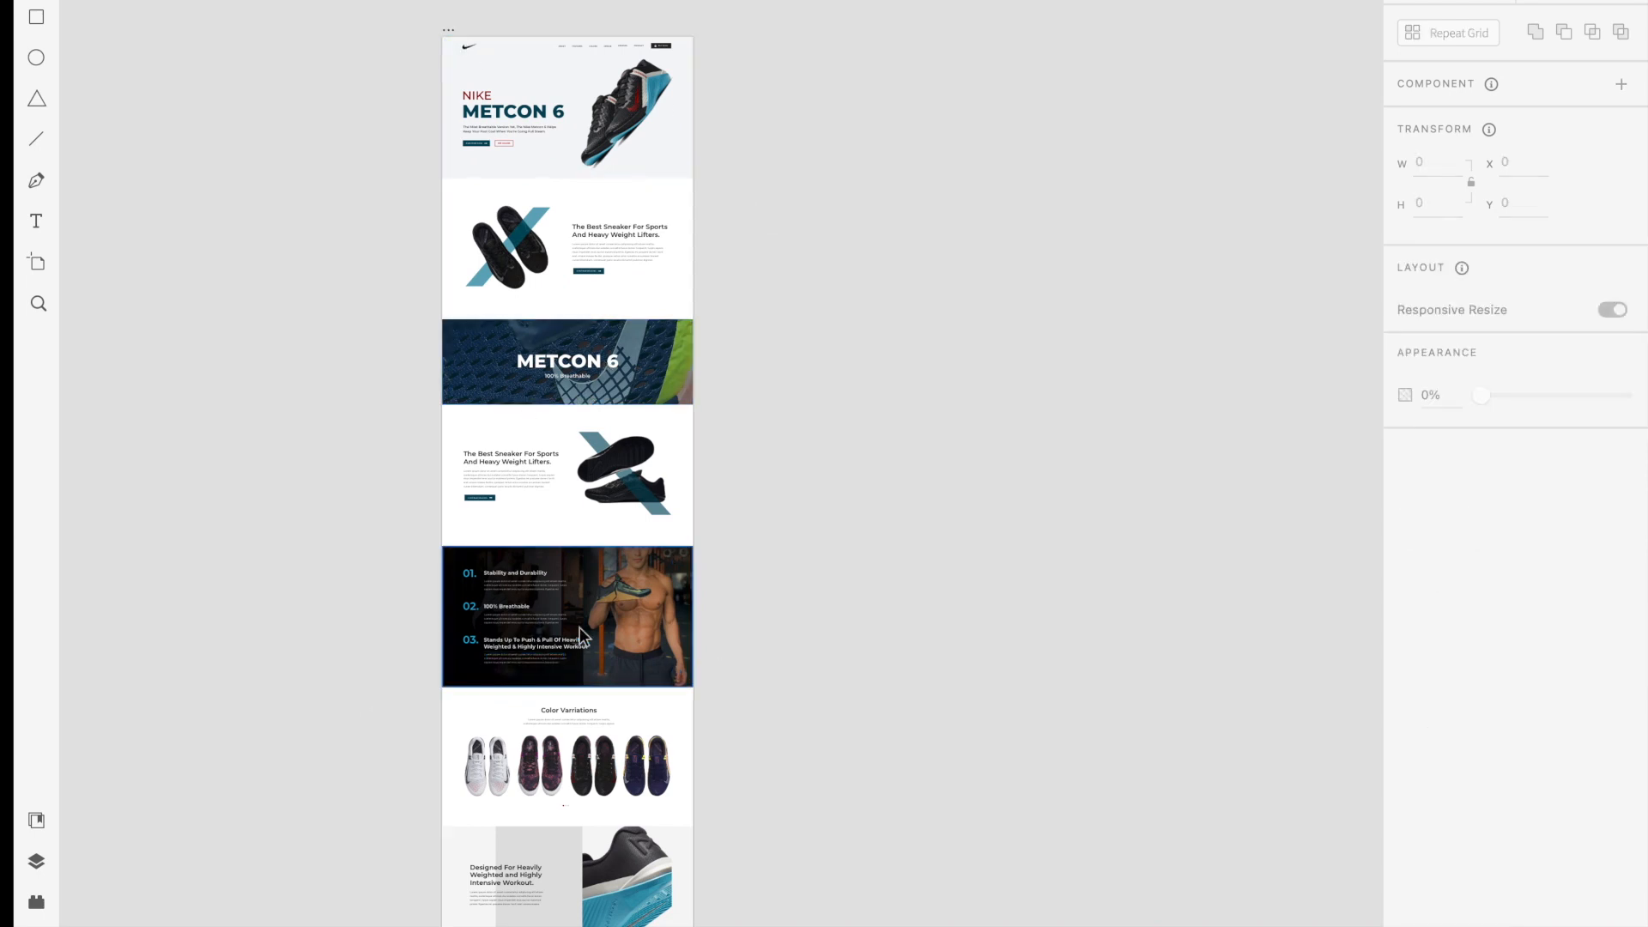
{"action": "scroll", "coordinate": [579, 630], "scroll_direction": "down", "scroll_amount": 10}
{"action": "scroll", "coordinate": [580, 631], "scroll_direction": "right", "scroll_amount": 1}
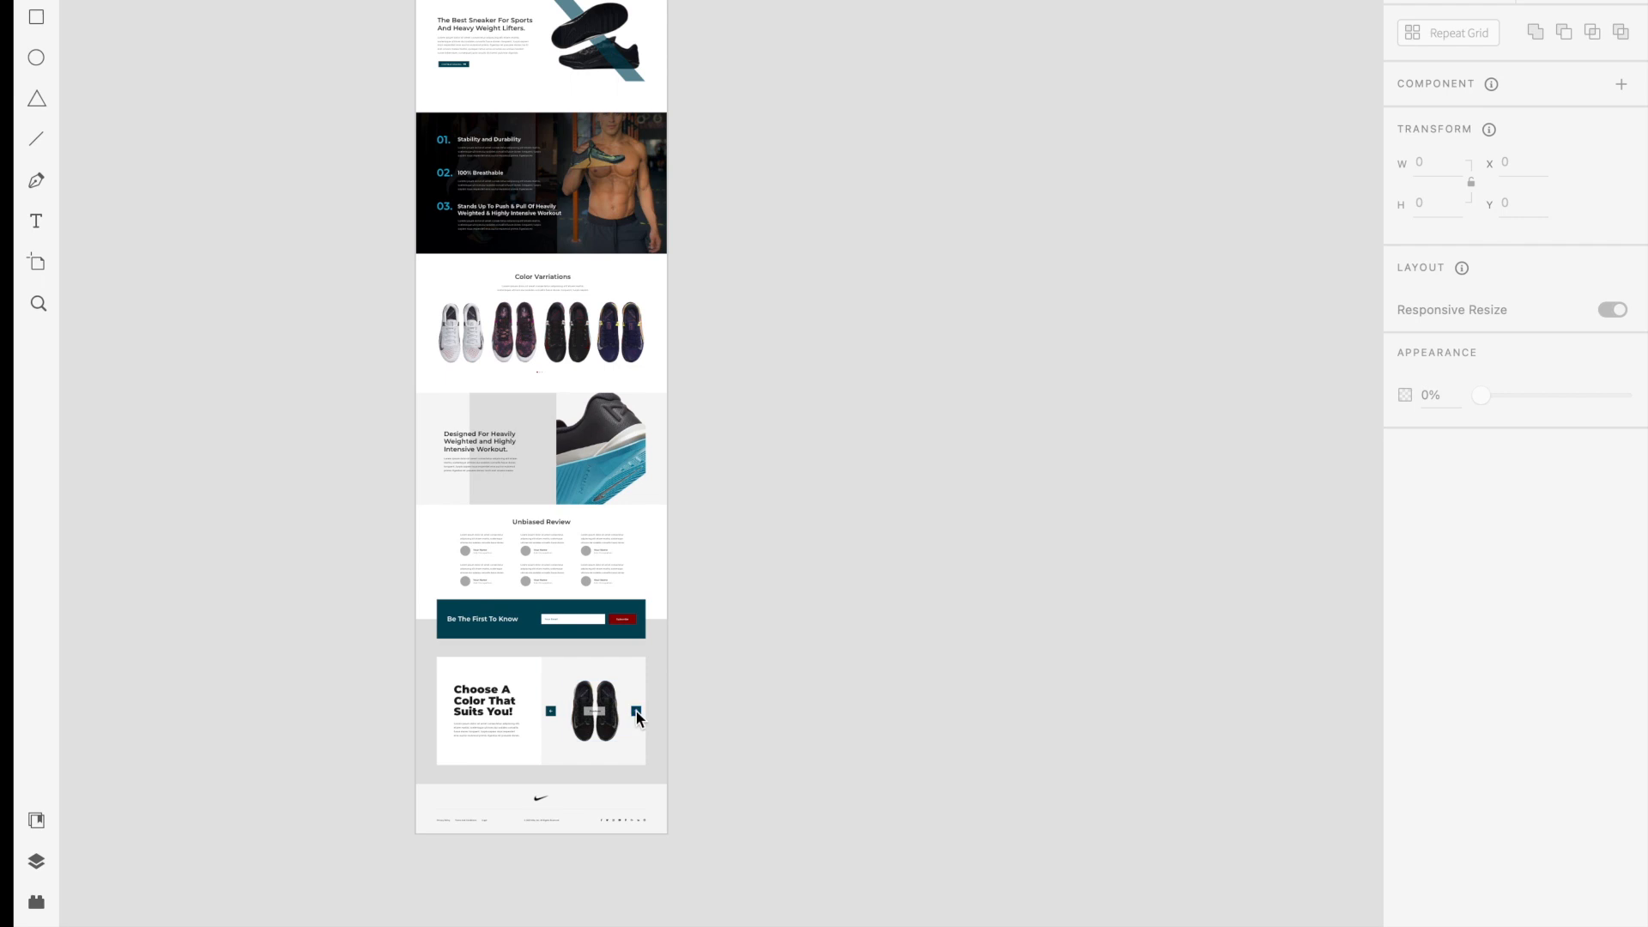
Examine the arrow buttons and Purchase label of the "Choose A Color That Suits You!" slider in the mockup
{"action": "left_click", "coordinate": [560, 720]}
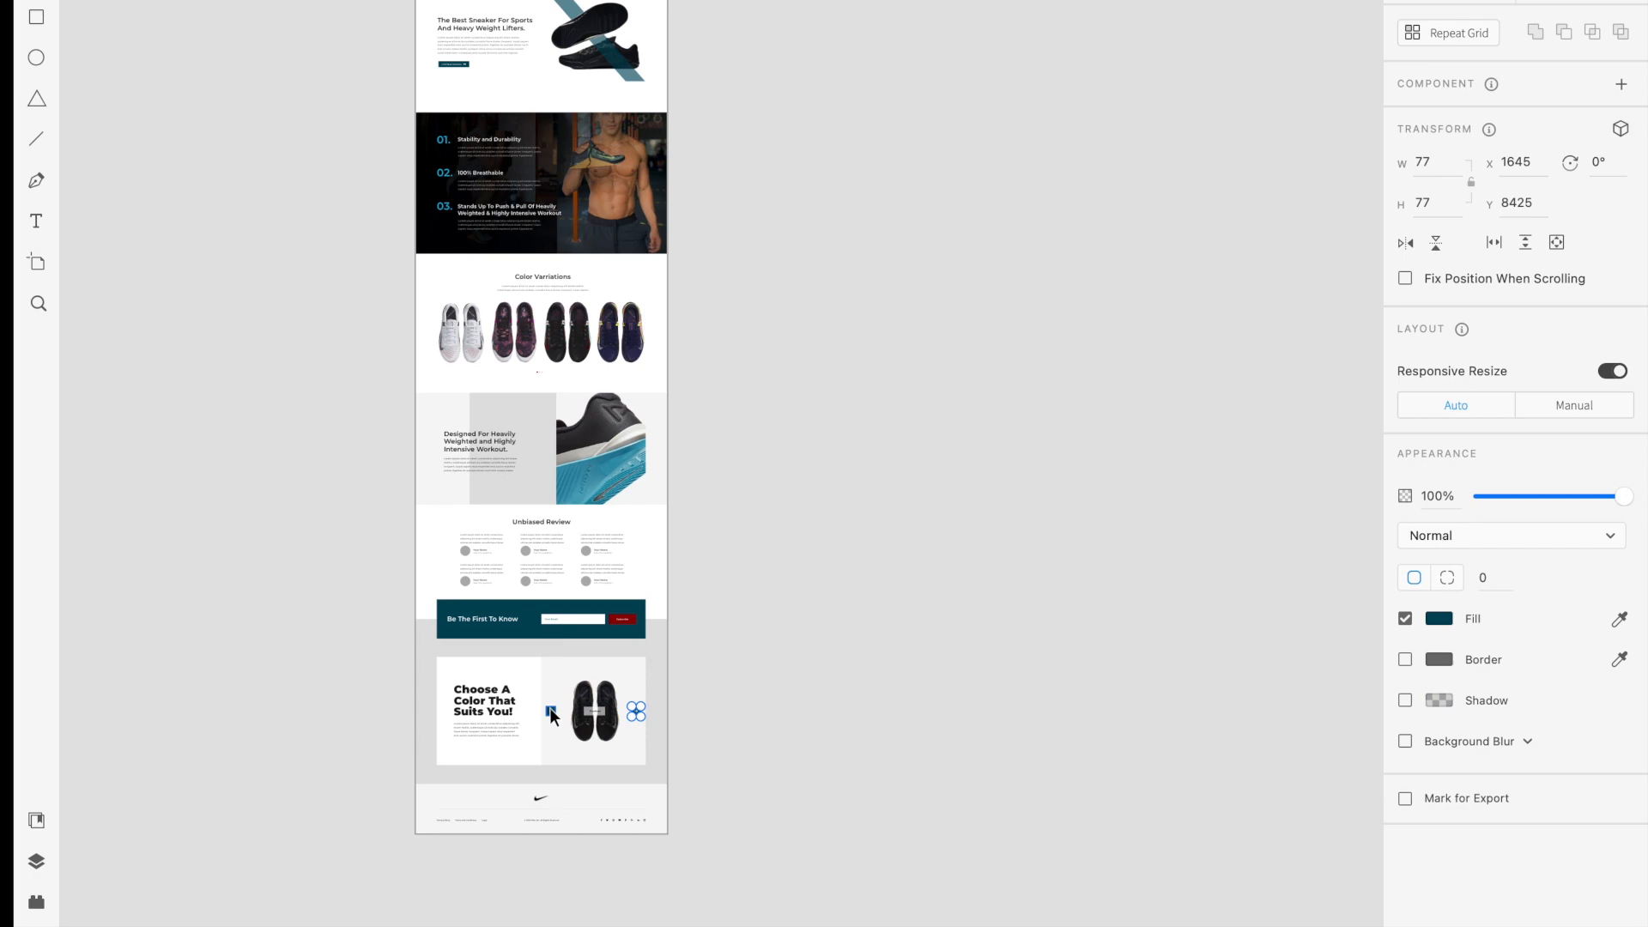
{"action": "scroll", "coordinate": [596, 709], "scroll_direction": "up", "scroll_amount": 2}
{"action": "scroll", "coordinate": [595, 709], "scroll_direction": "up", "scroll_amount": 10}
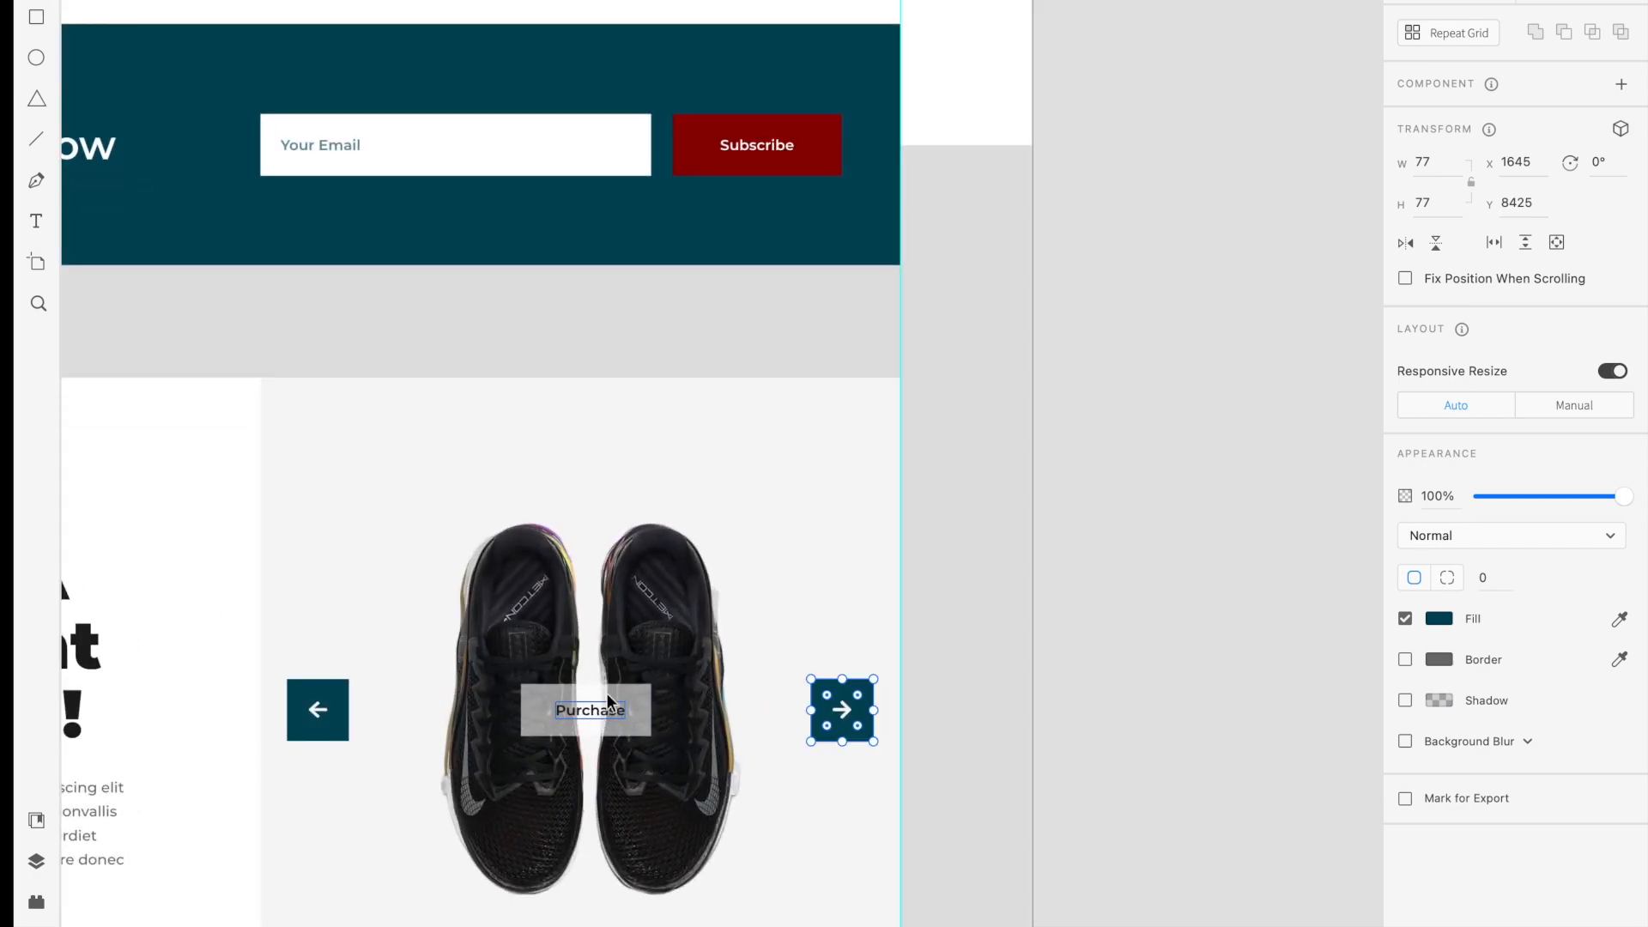
{"action": "left_click", "coordinate": [969, 560]}
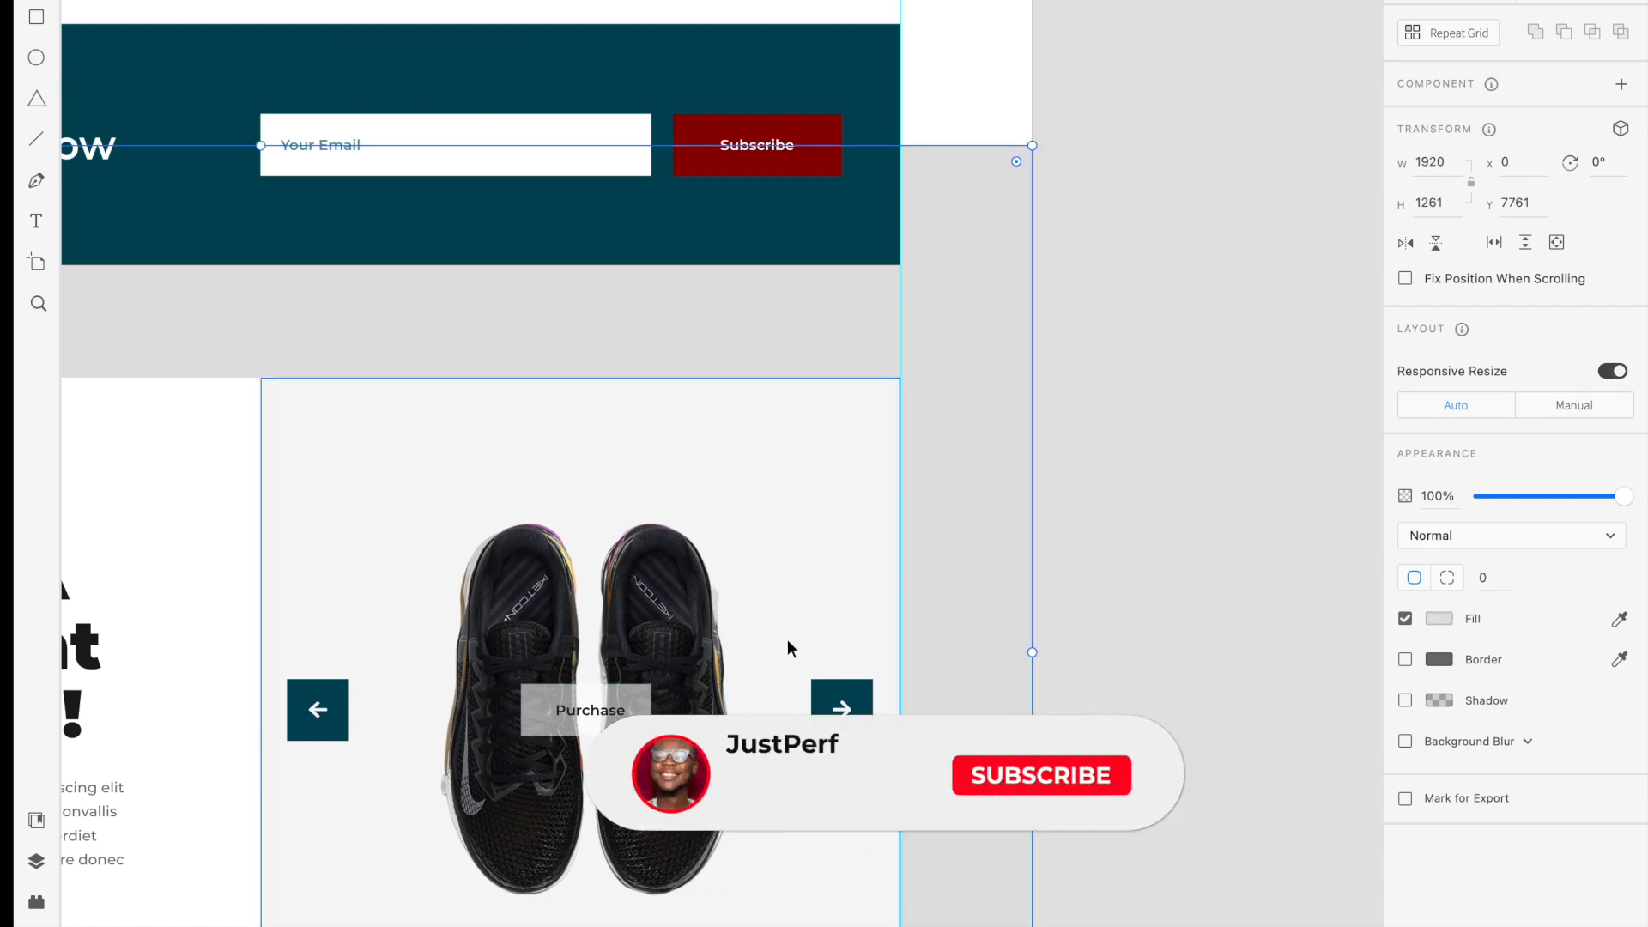
{"action": "scroll", "coordinate": [785, 641], "scroll_direction": "down", "scroll_amount": 5}
{"action": "scroll", "coordinate": [785, 640], "scroll_direction": "up", "scroll_amount": 3}
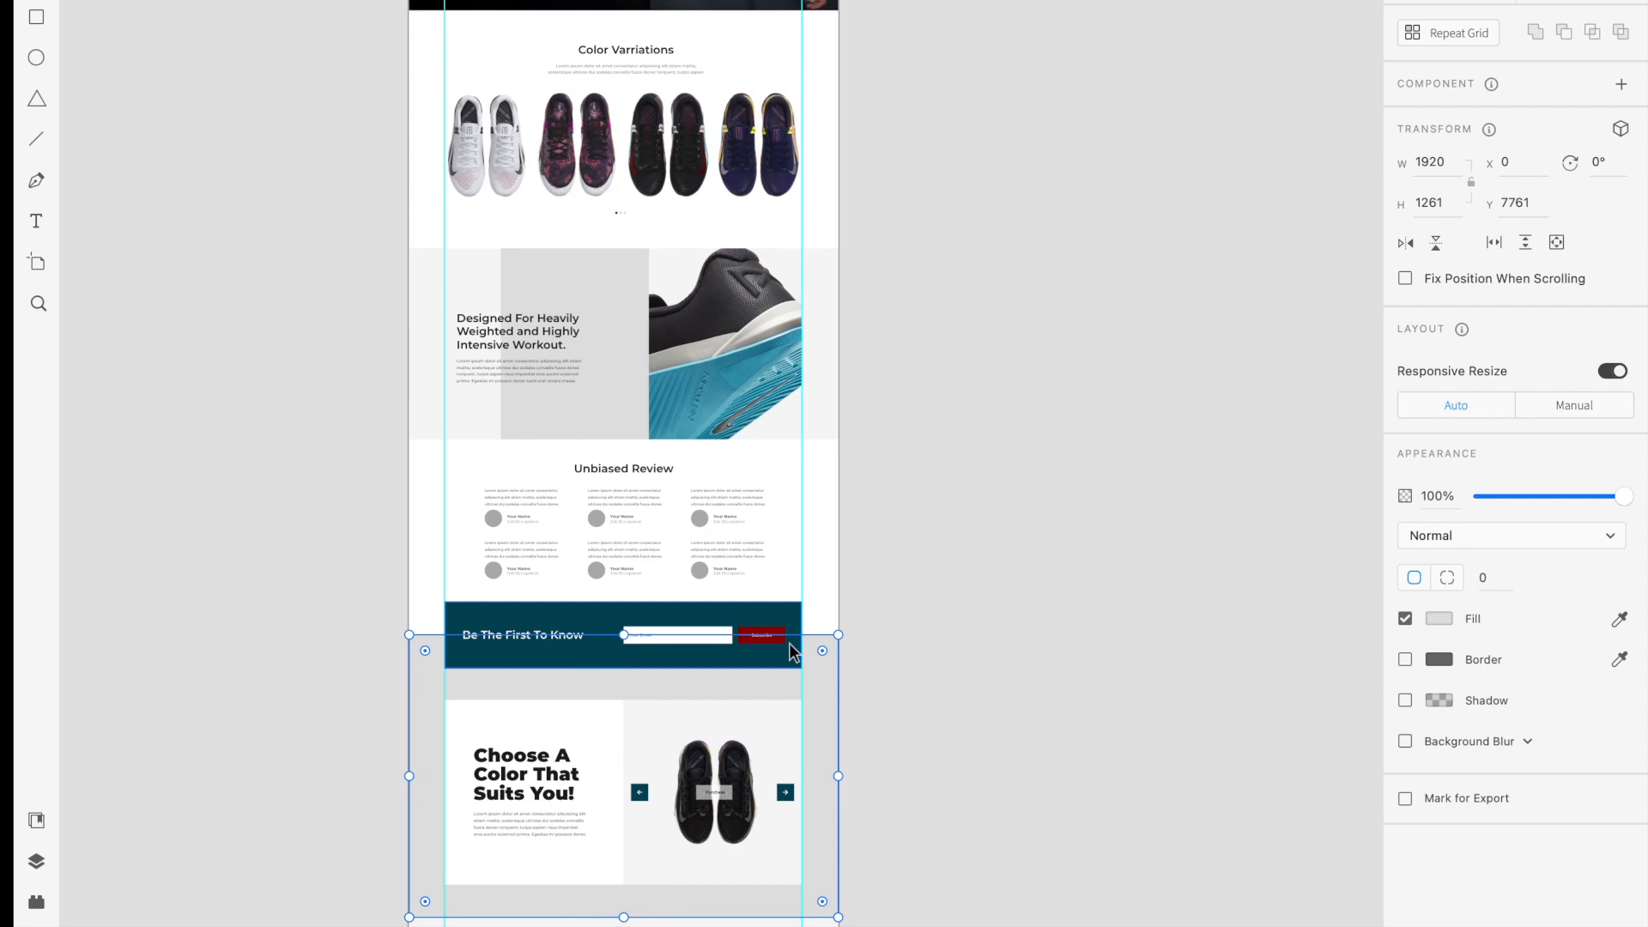
Clear the selection and review the mockup's sections from the hero through the Metcon 6 banner to the color variations
{"action": "left_click", "coordinate": [1060, 344]}
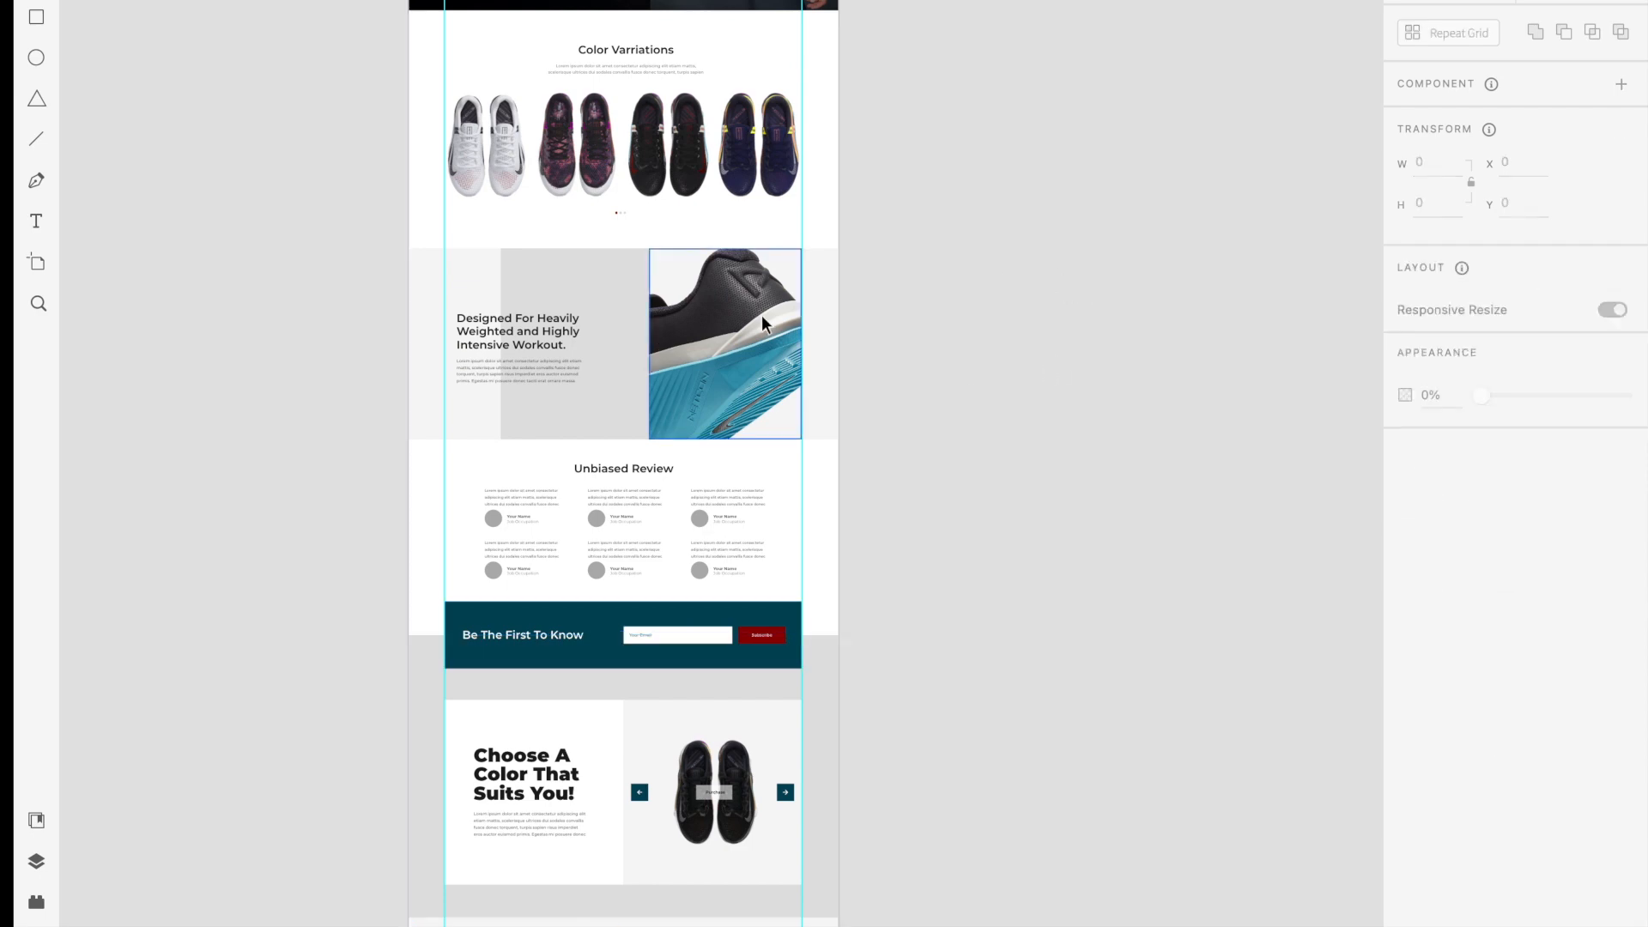
{"action": "scroll", "coordinate": [760, 316], "scroll_direction": "up", "scroll_amount": 15}
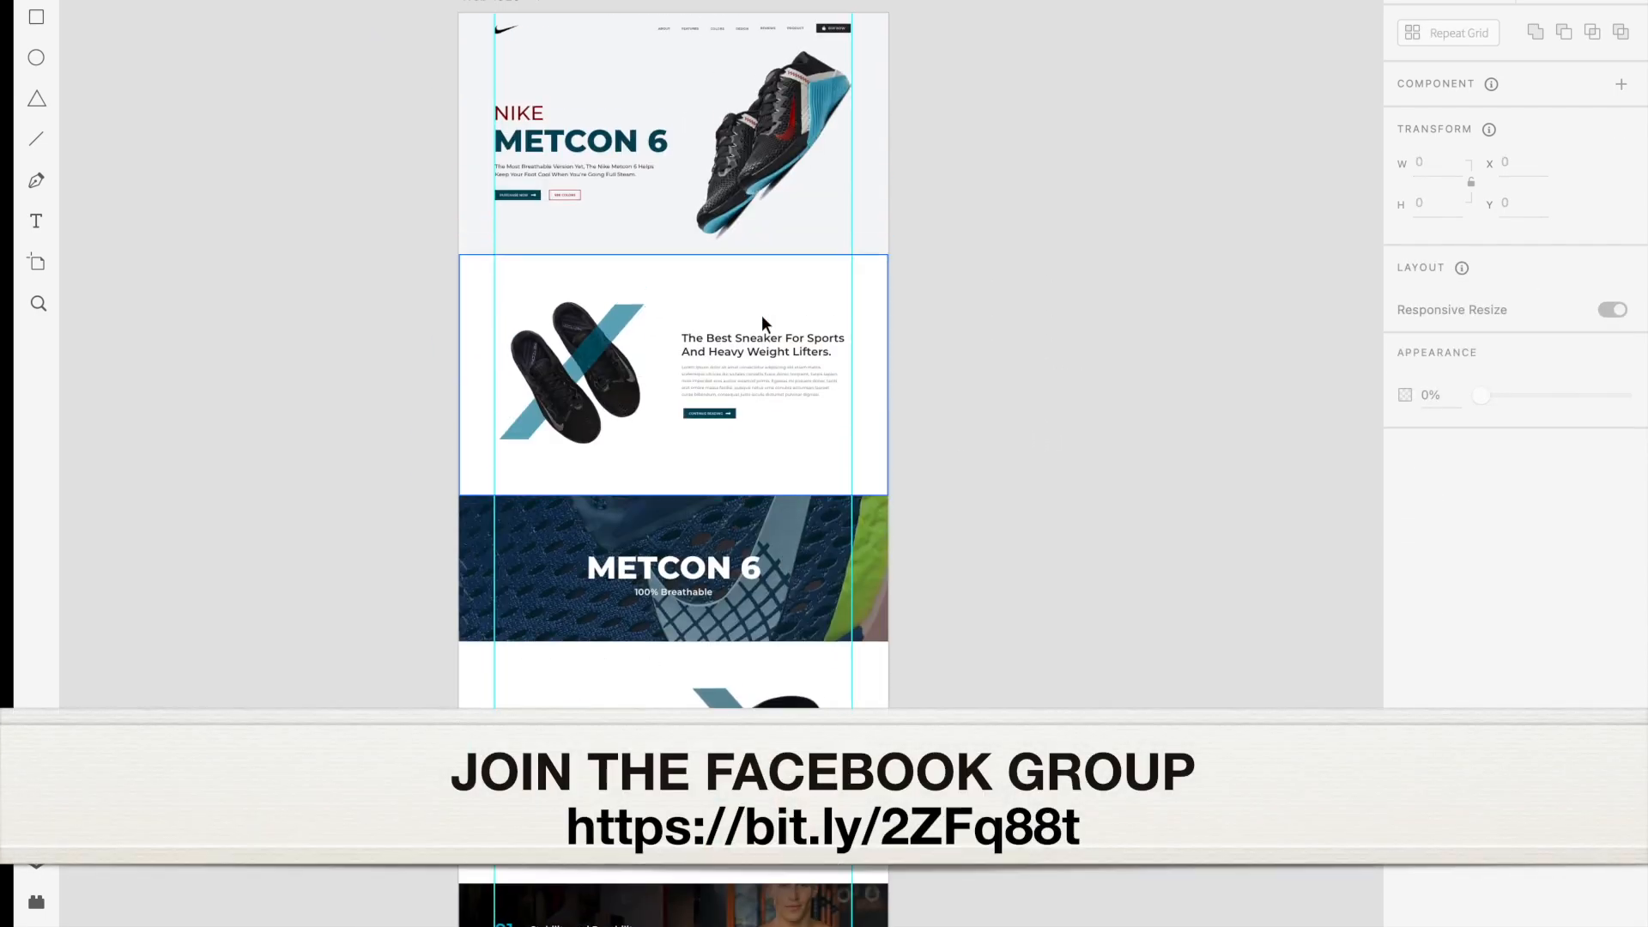
{"action": "scroll", "coordinate": [761, 315], "scroll_direction": "up", "scroll_amount": 5}
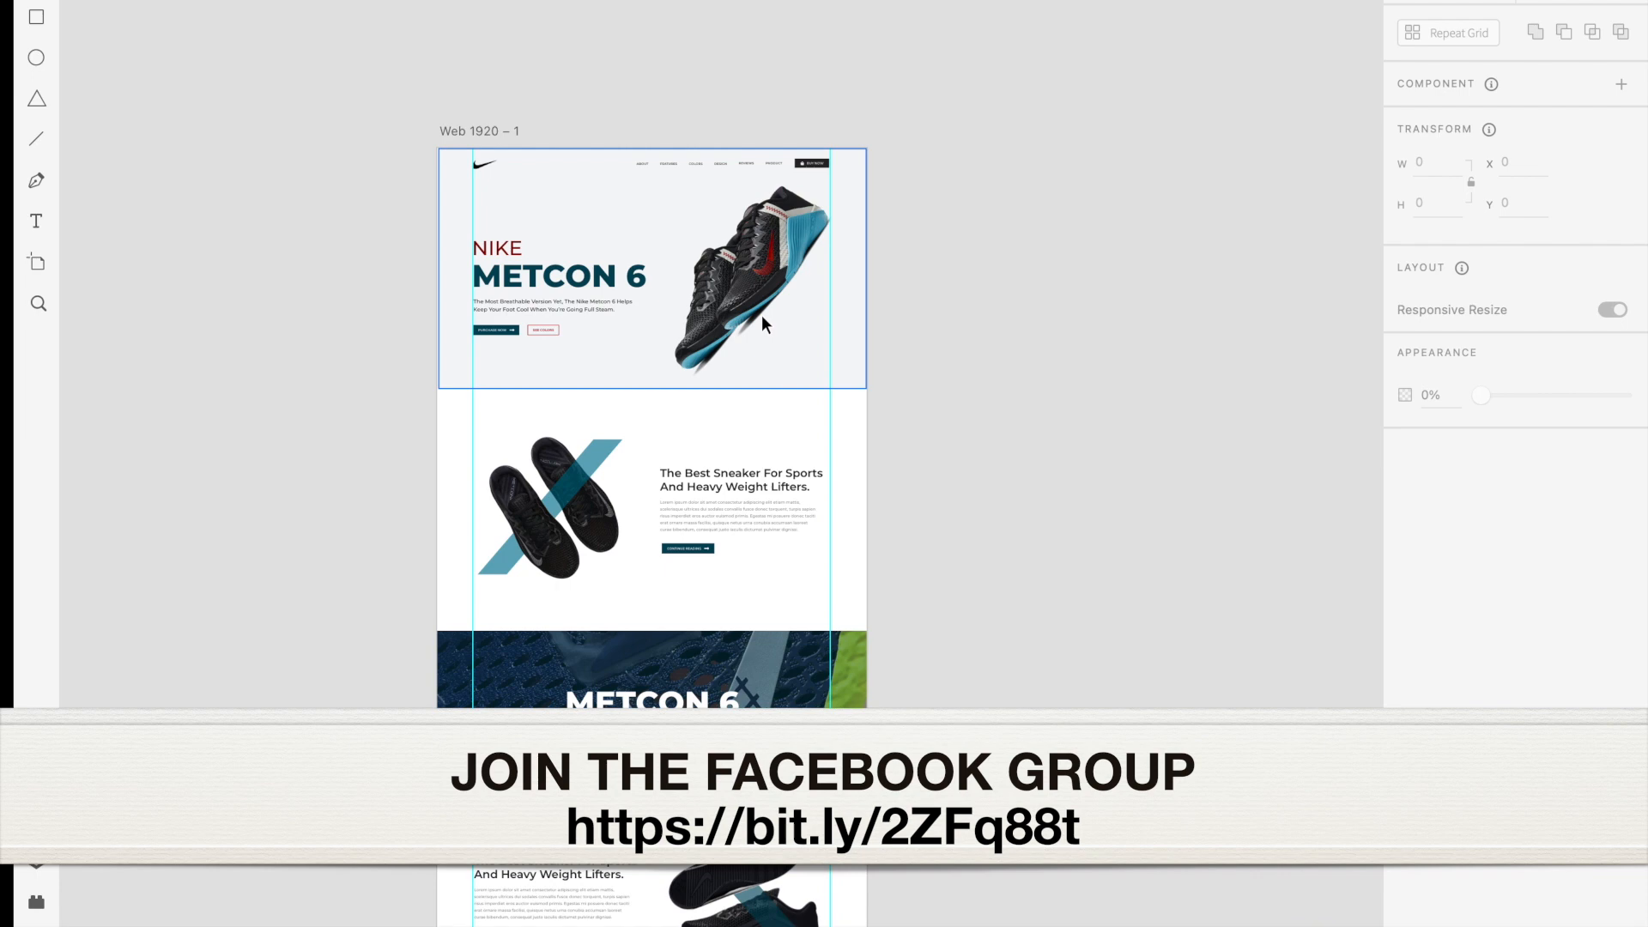
{"action": "scroll", "coordinate": [761, 316], "scroll_direction": "down", "scroll_amount": 3}
{"action": "scroll", "coordinate": [760, 315], "scroll_direction": "right", "scroll_amount": 2}
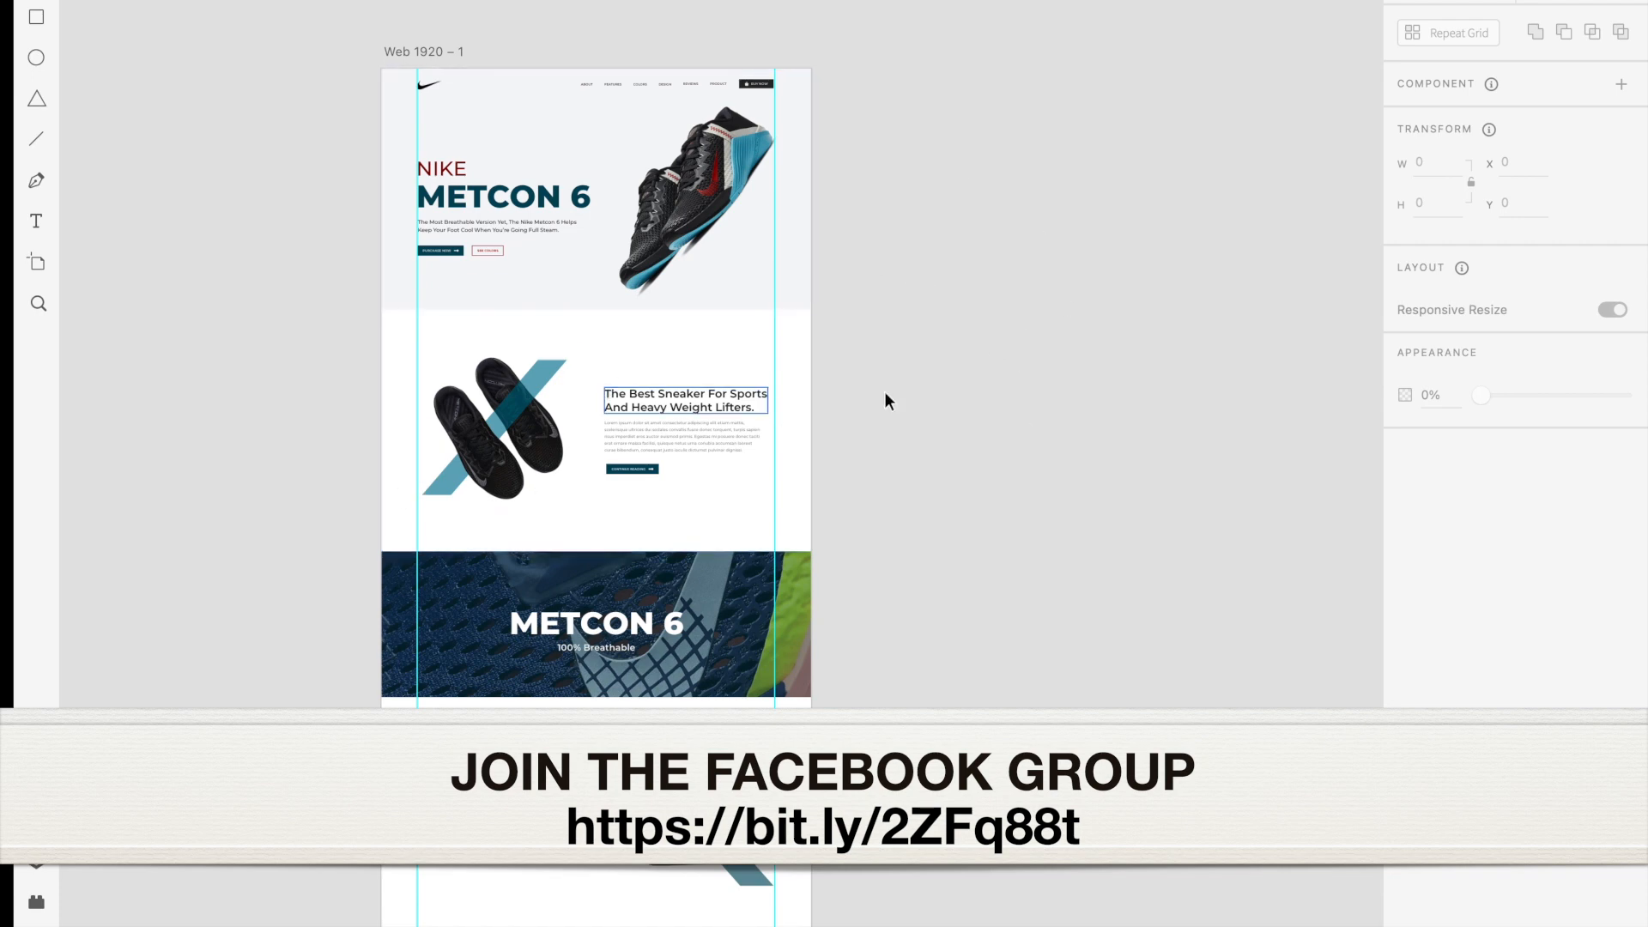
{"action": "scroll", "coordinate": [908, 410], "scroll_direction": "down", "scroll_amount": 5}
{"action": "scroll", "coordinate": [908, 410], "scroll_direction": "right", "scroll_amount": 2}
{"action": "scroll", "coordinate": [906, 405], "scroll_direction": "down", "scroll_amount": 8}
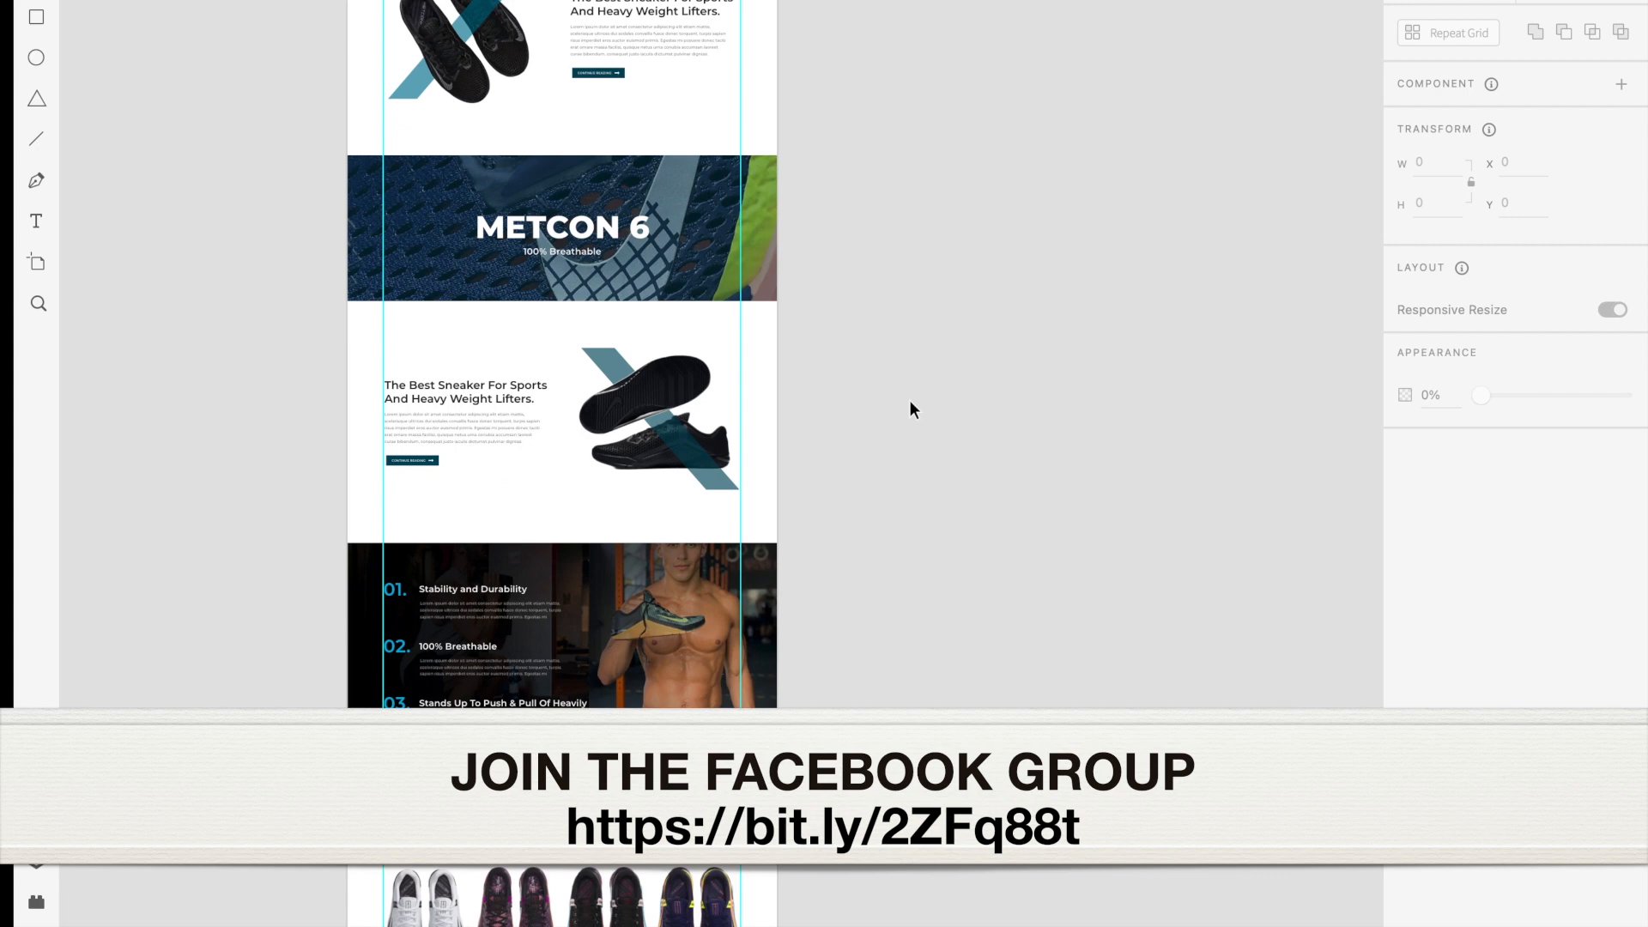
{"action": "scroll", "coordinate": [910, 400], "scroll_direction": "left", "scroll_amount": 2}
{"action": "scroll", "coordinate": [911, 401], "scroll_direction": "down", "scroll_amount": 2}
{"action": "scroll", "coordinate": [910, 401], "scroll_direction": "right", "scroll_amount": 1}
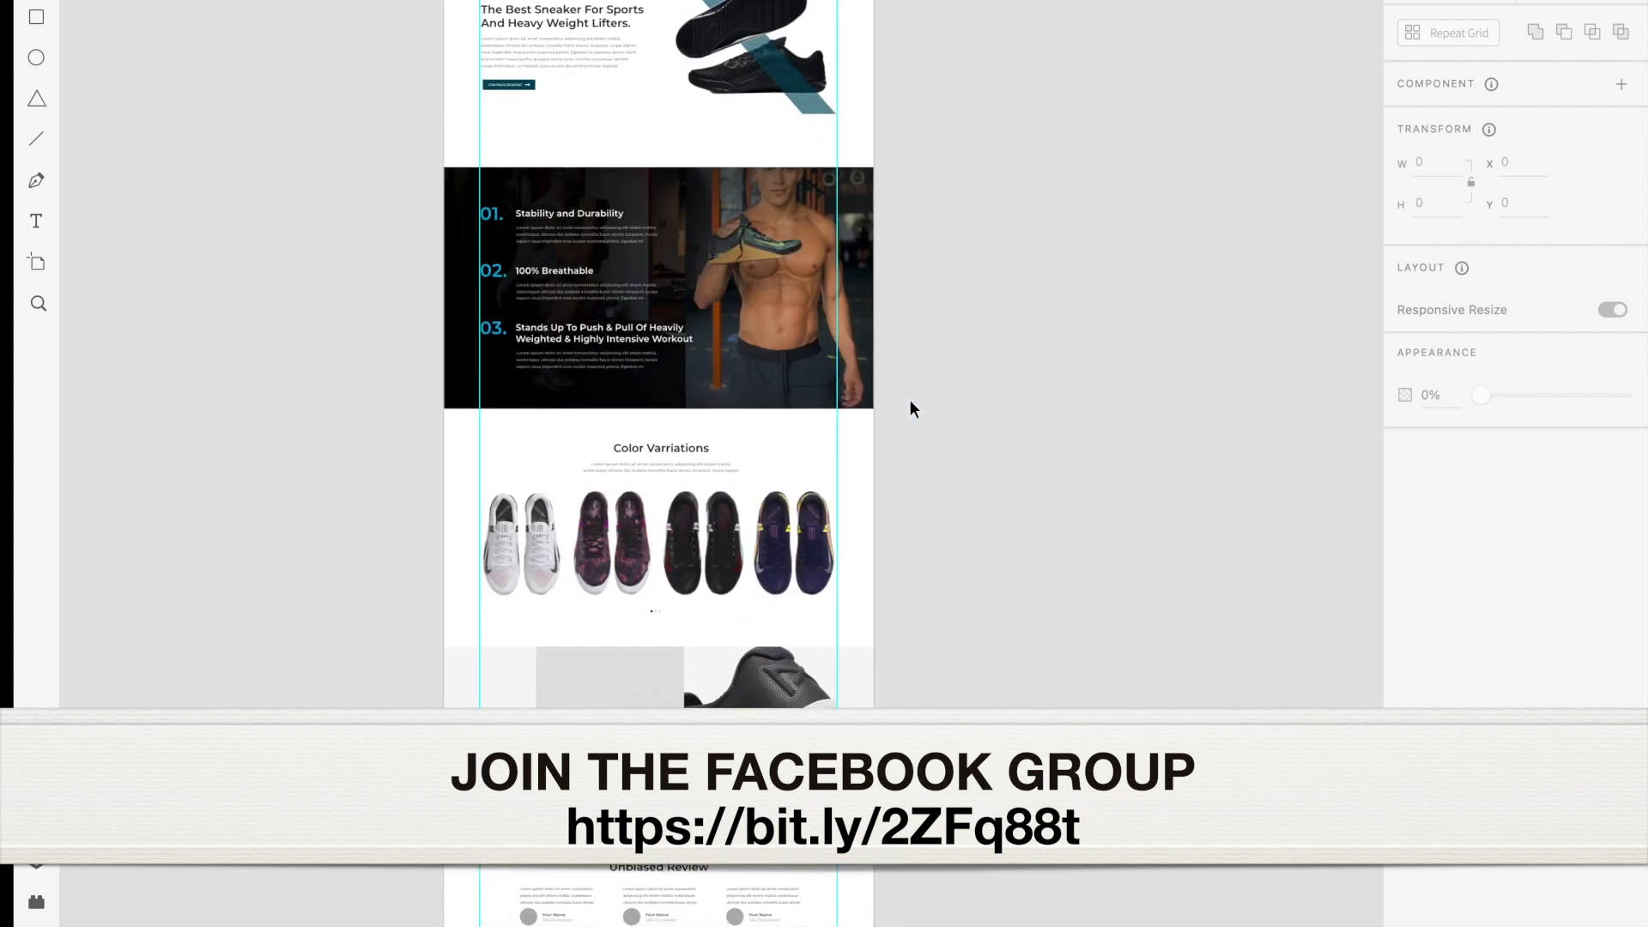
{"action": "scroll", "coordinate": [909, 408], "scroll_direction": "down", "scroll_amount": 3}
{"action": "scroll", "coordinate": [910, 408], "scroll_direction": "up", "scroll_amount": 3}
{"action": "scroll", "coordinate": [910, 408], "scroll_direction": "up", "scroll_amount": 5}
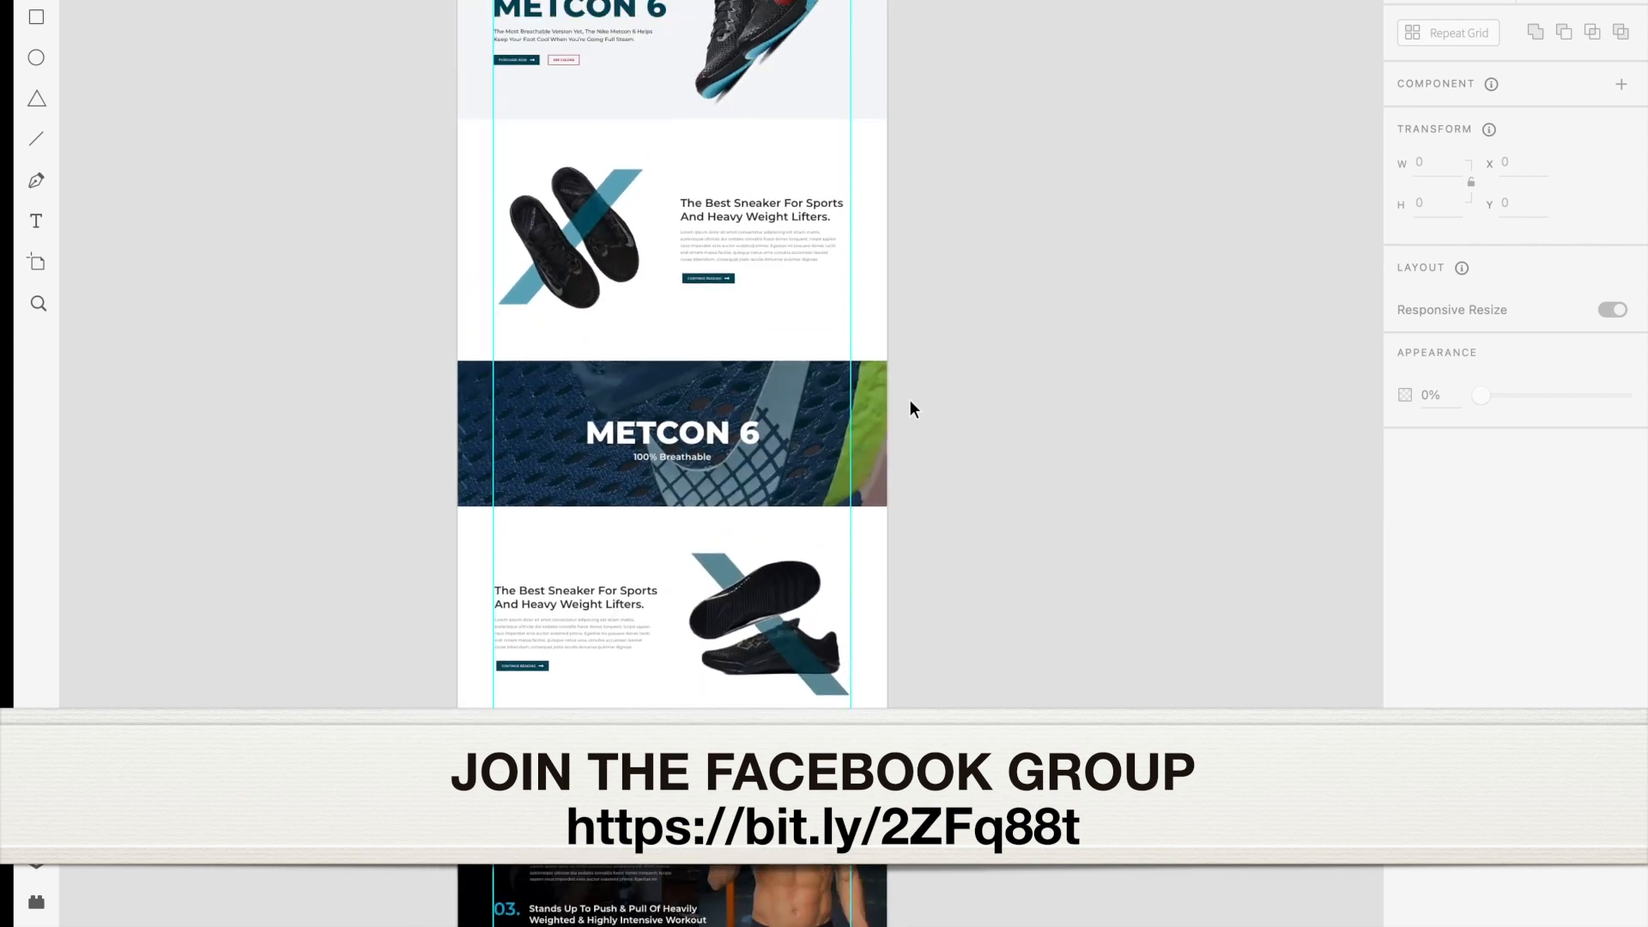
{"action": "scroll", "coordinate": [910, 409], "scroll_direction": "up", "scroll_amount": 1}
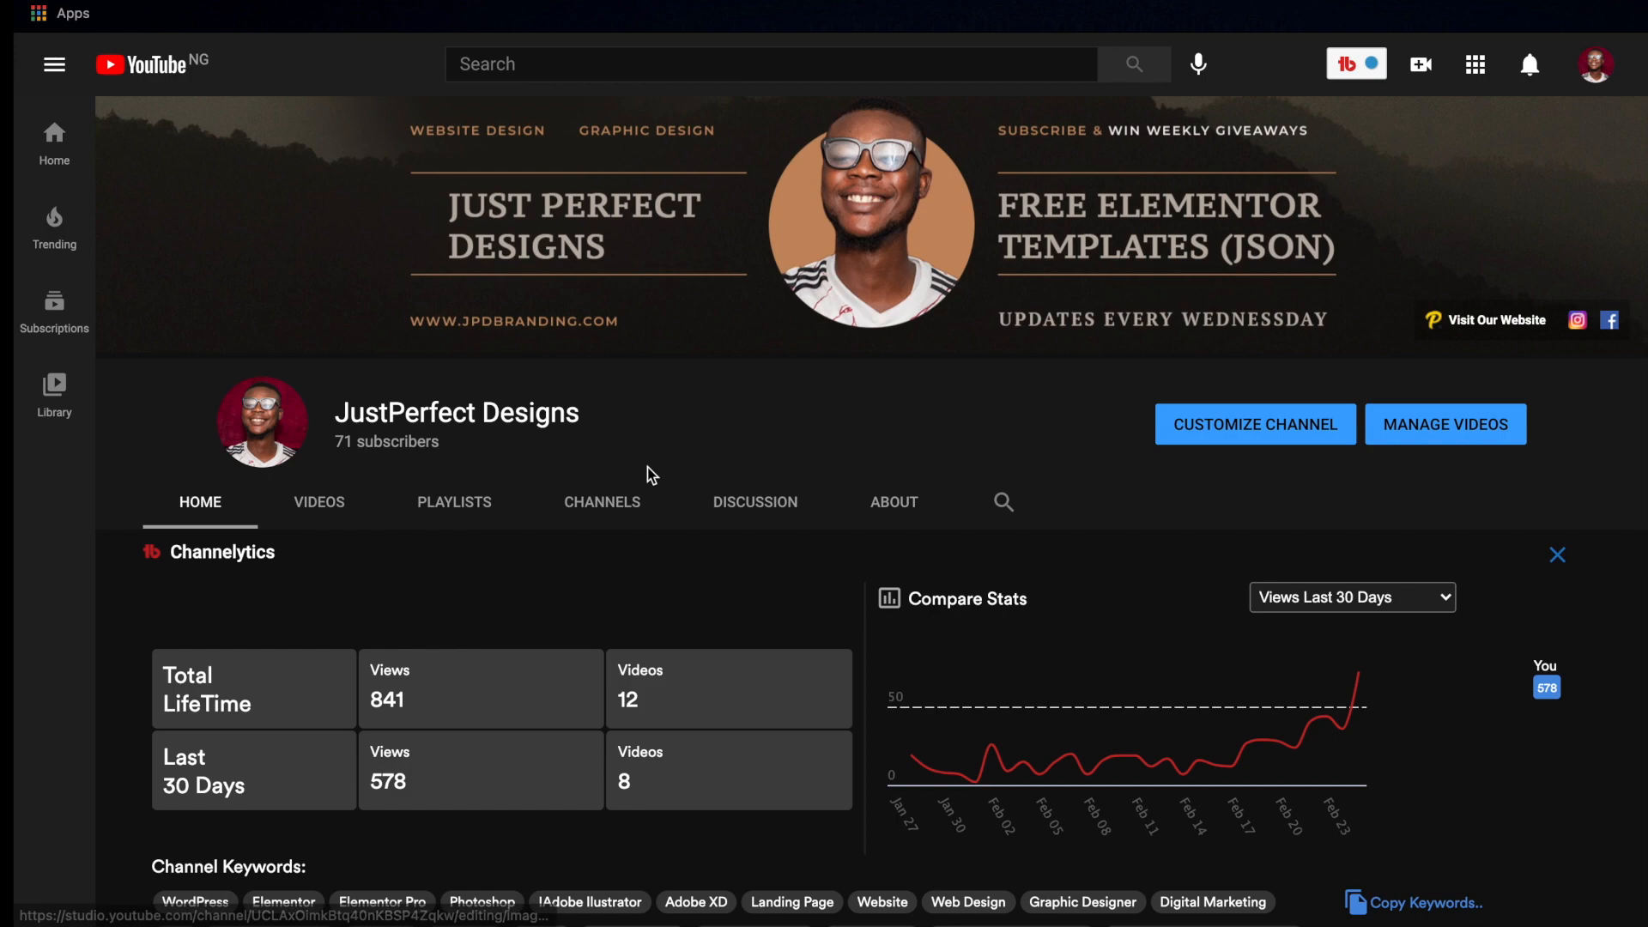
Switch to the JustPerfect Designs YouTube channel and look through its featured video and uploads
{"action": "scroll", "coordinate": [653, 475], "scroll_direction": "down", "scroll_amount": 8}
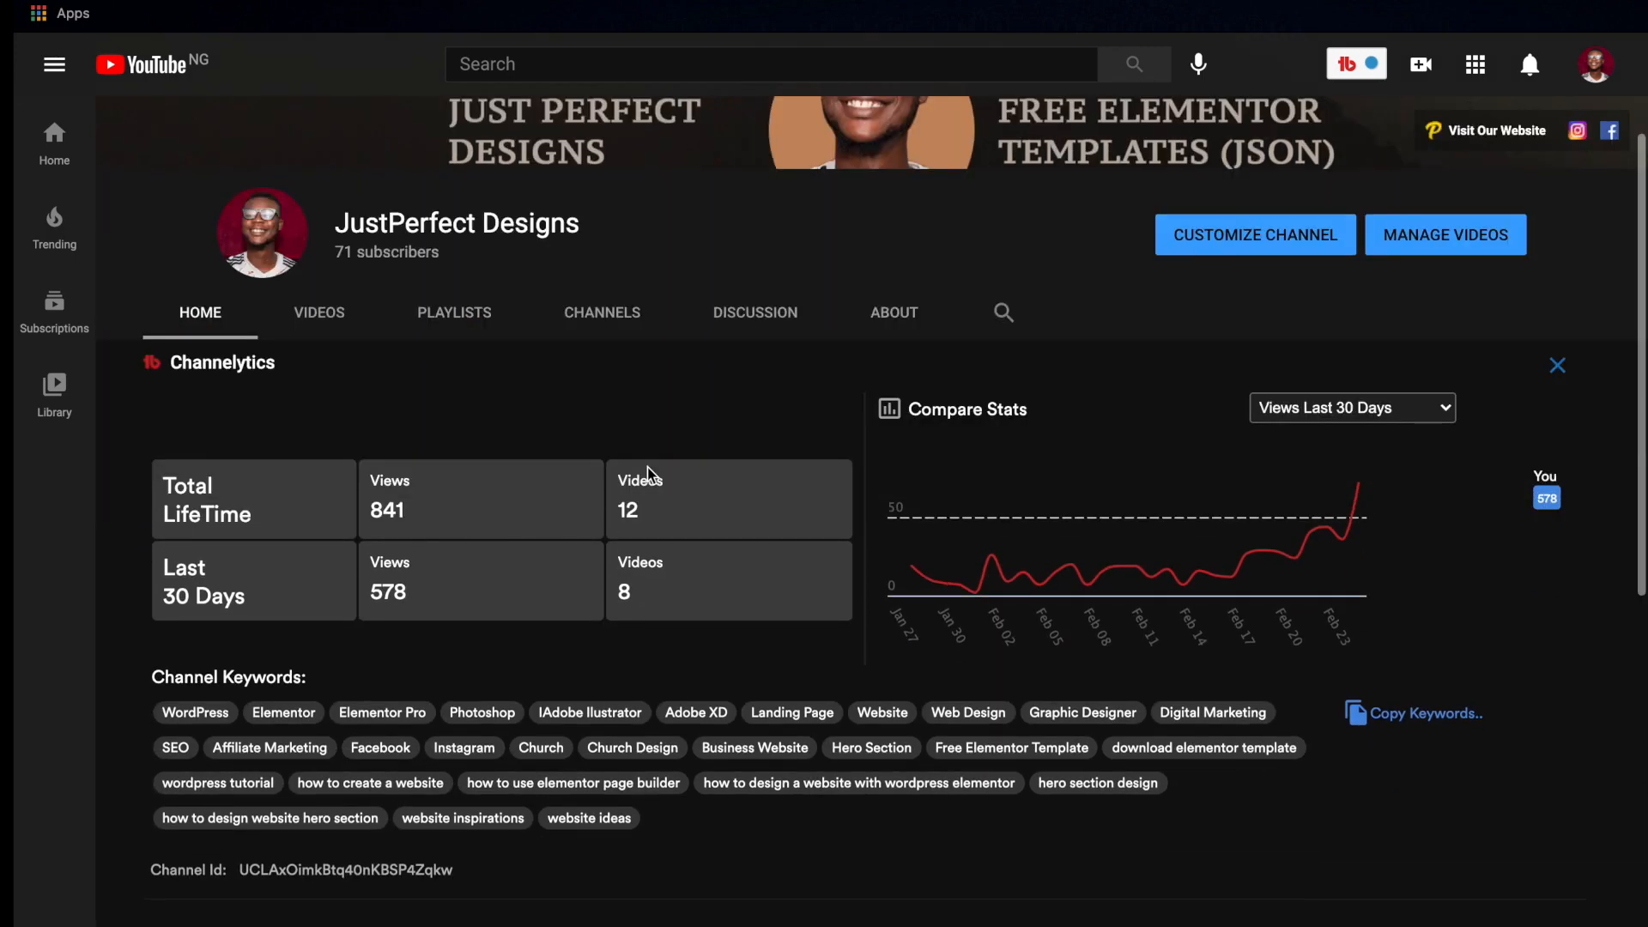
{"action": "scroll", "coordinate": [652, 474], "scroll_direction": "down", "scroll_amount": 1}
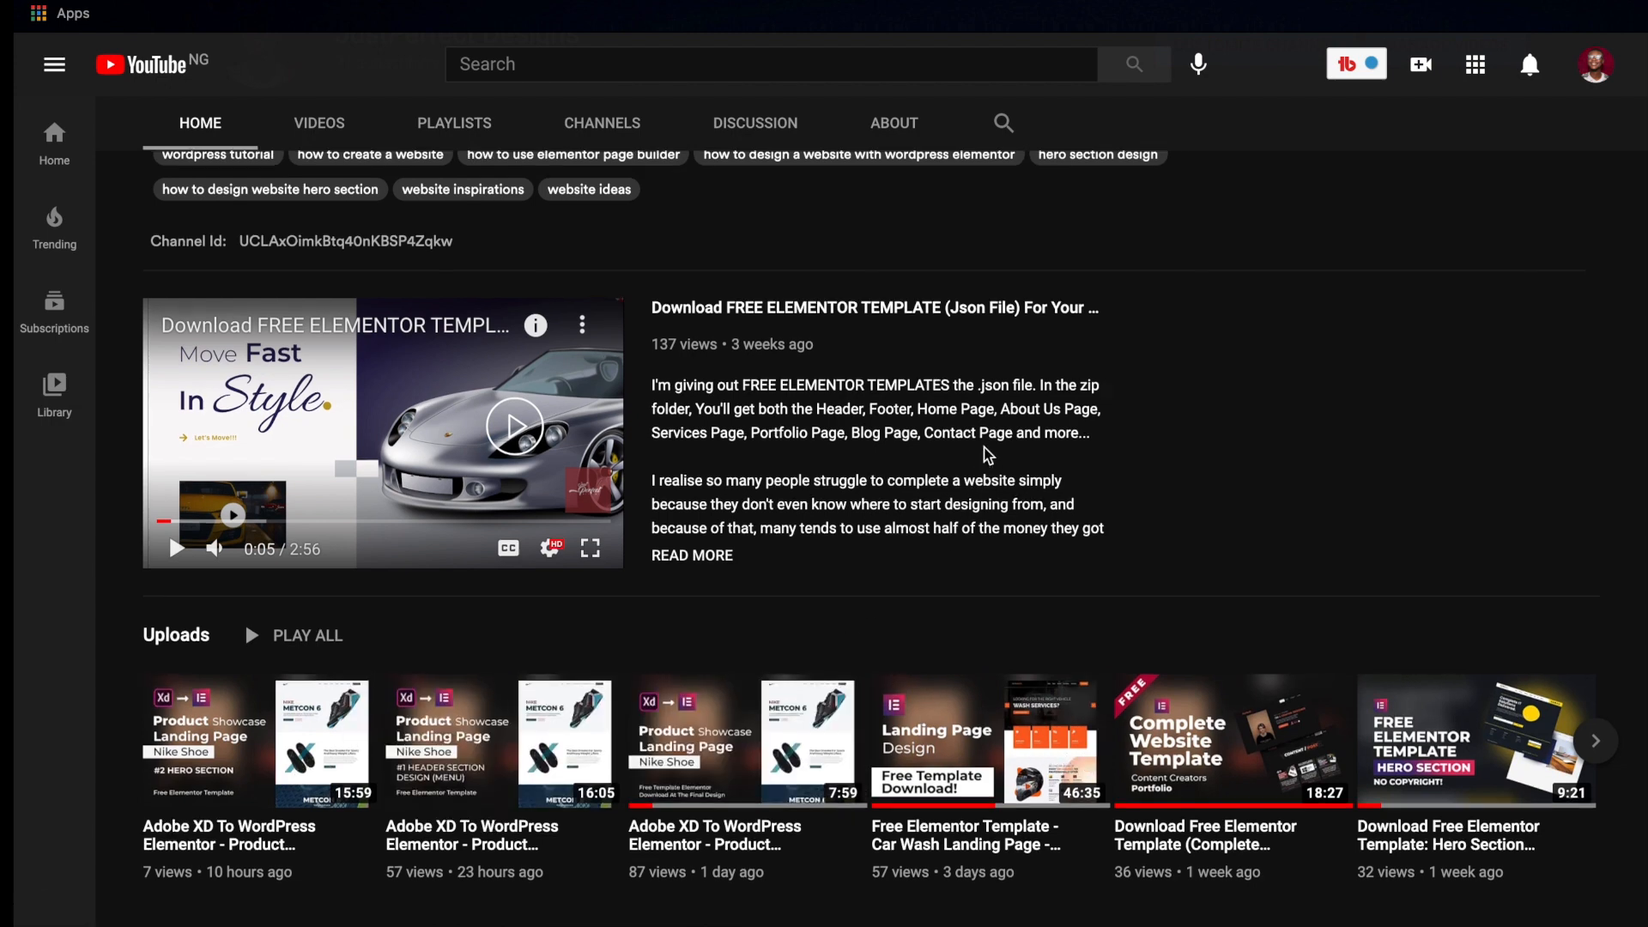
{"action": "scroll", "coordinate": [988, 455], "scroll_direction": "up", "scroll_amount": 10}
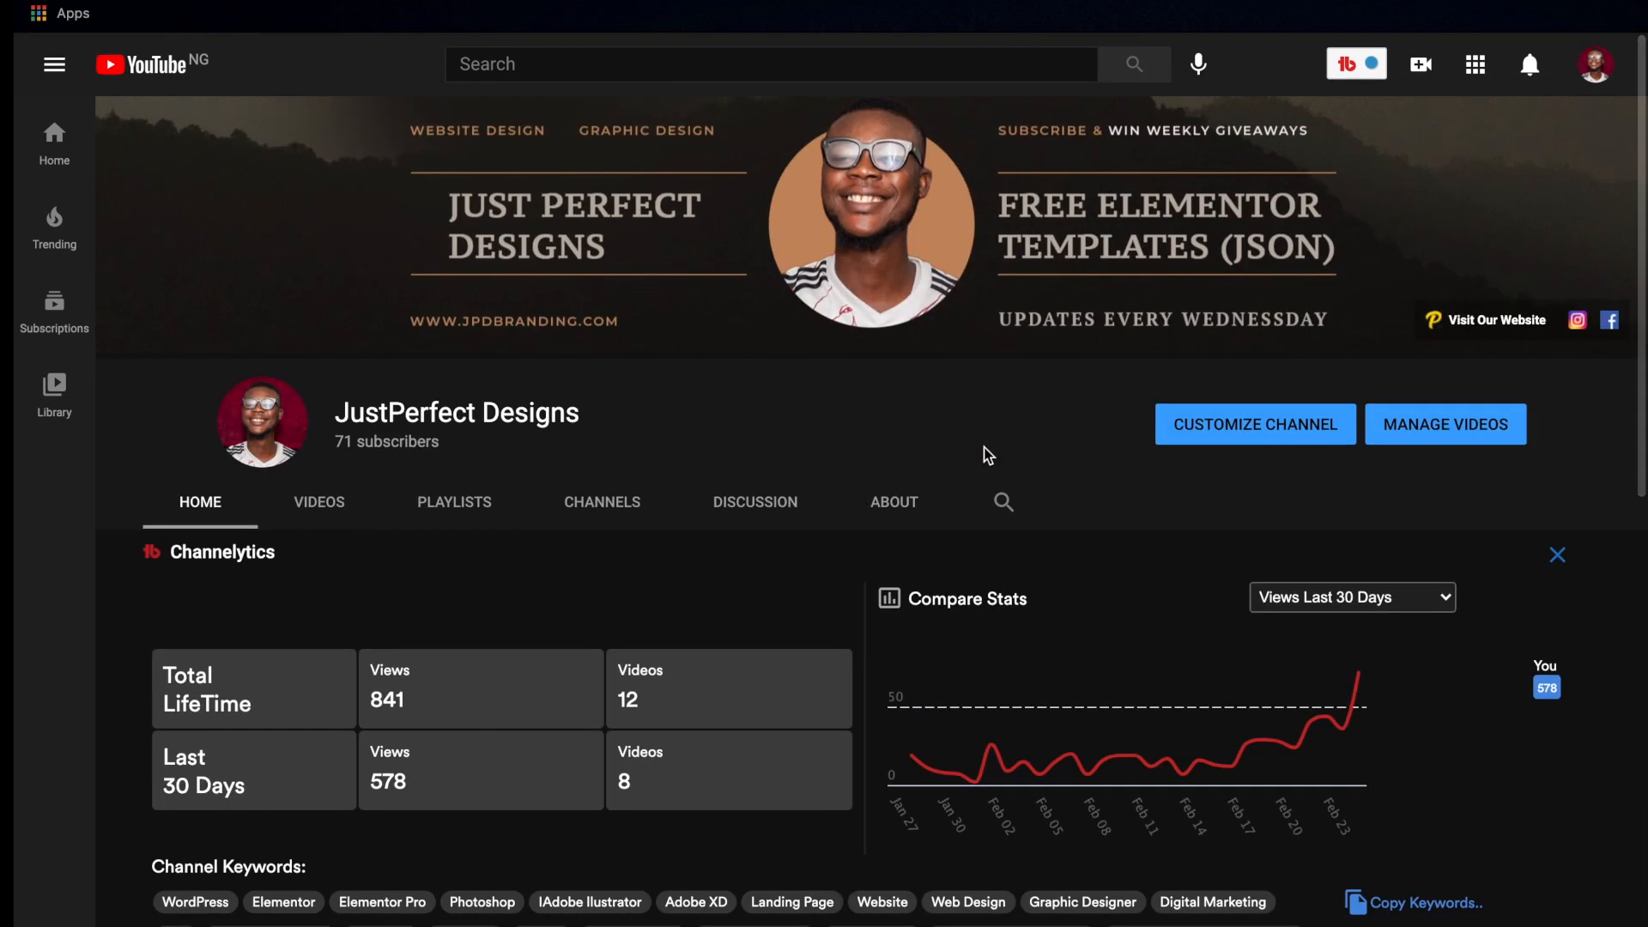